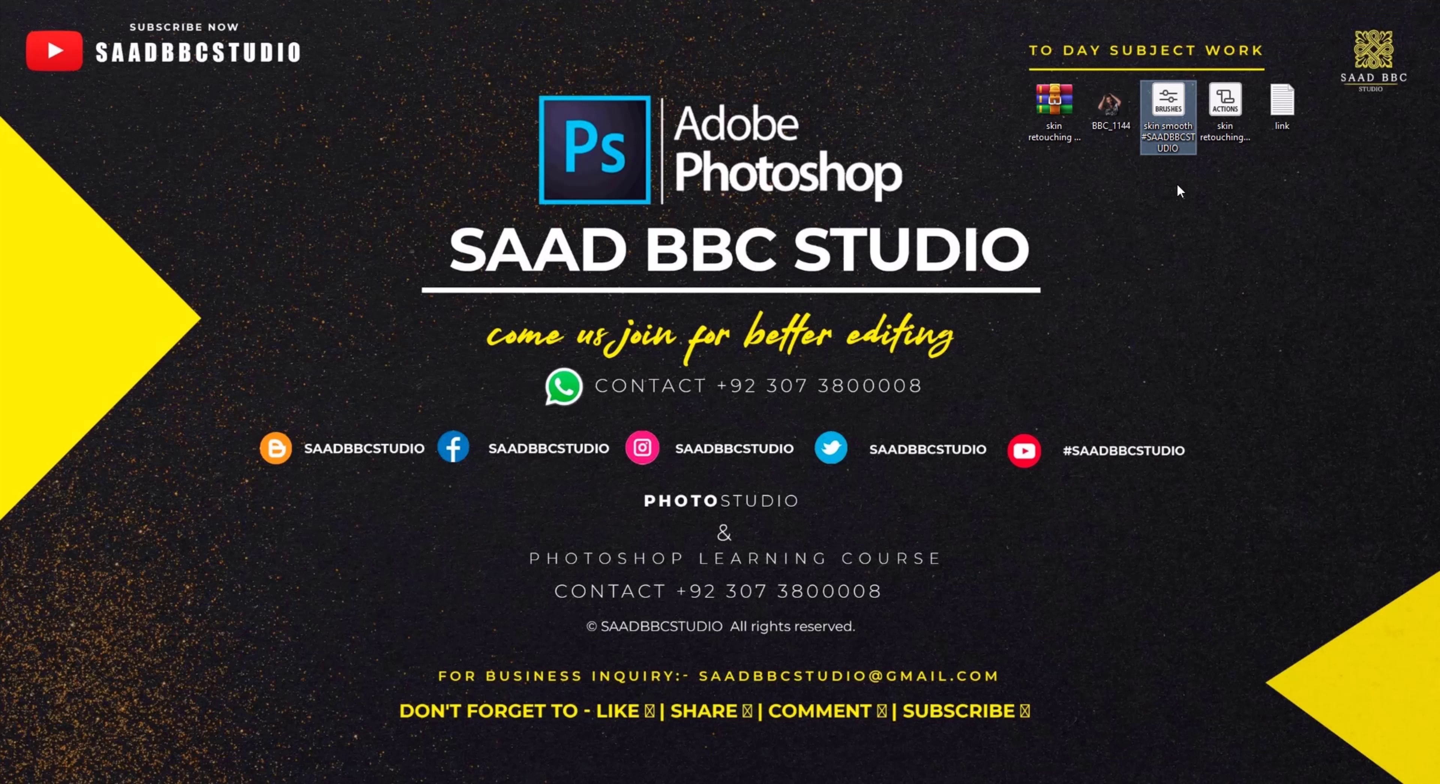
# Step: Select the retouching actions and brushes files, then subscribe to the studio's channel with All notifications
pyautogui.click(1226, 121)
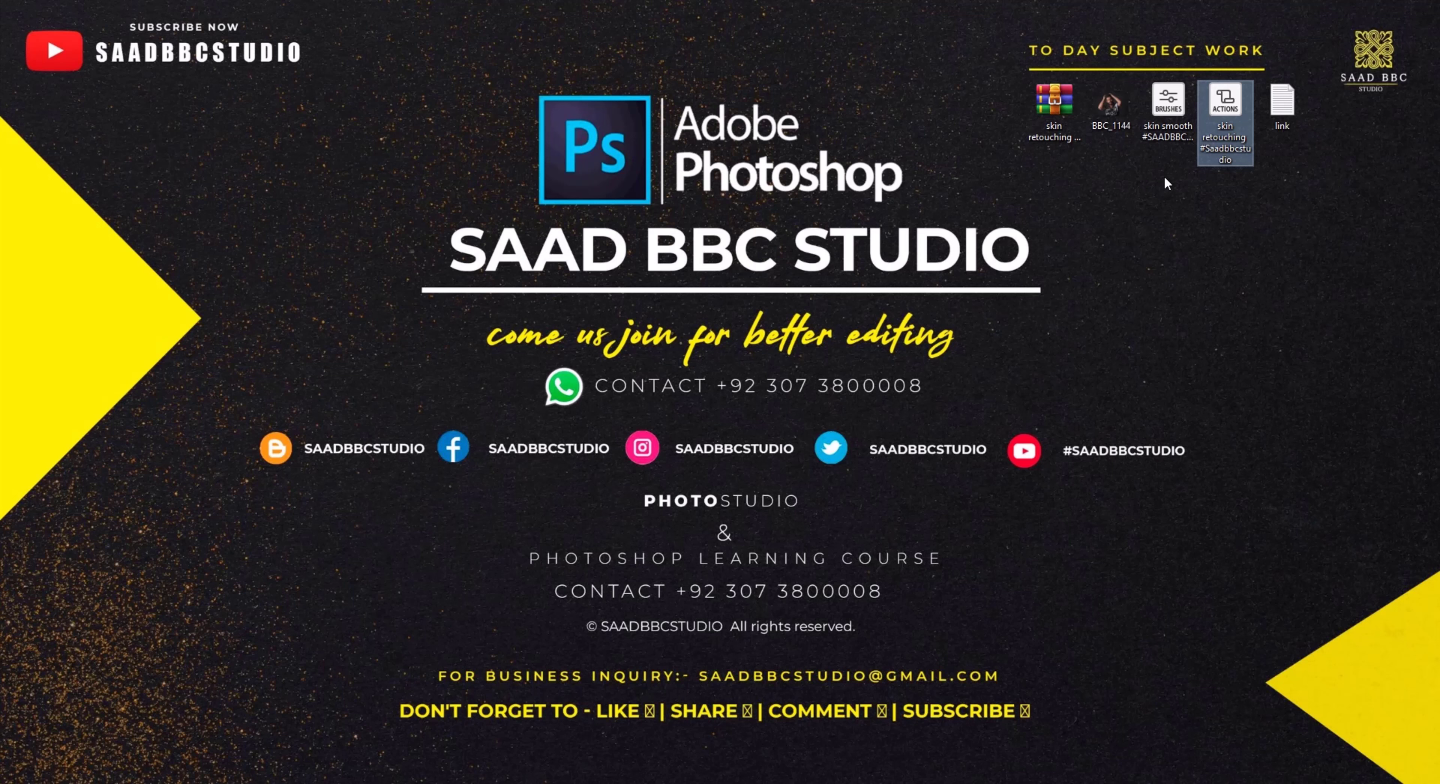
pyautogui.click(1158, 116)
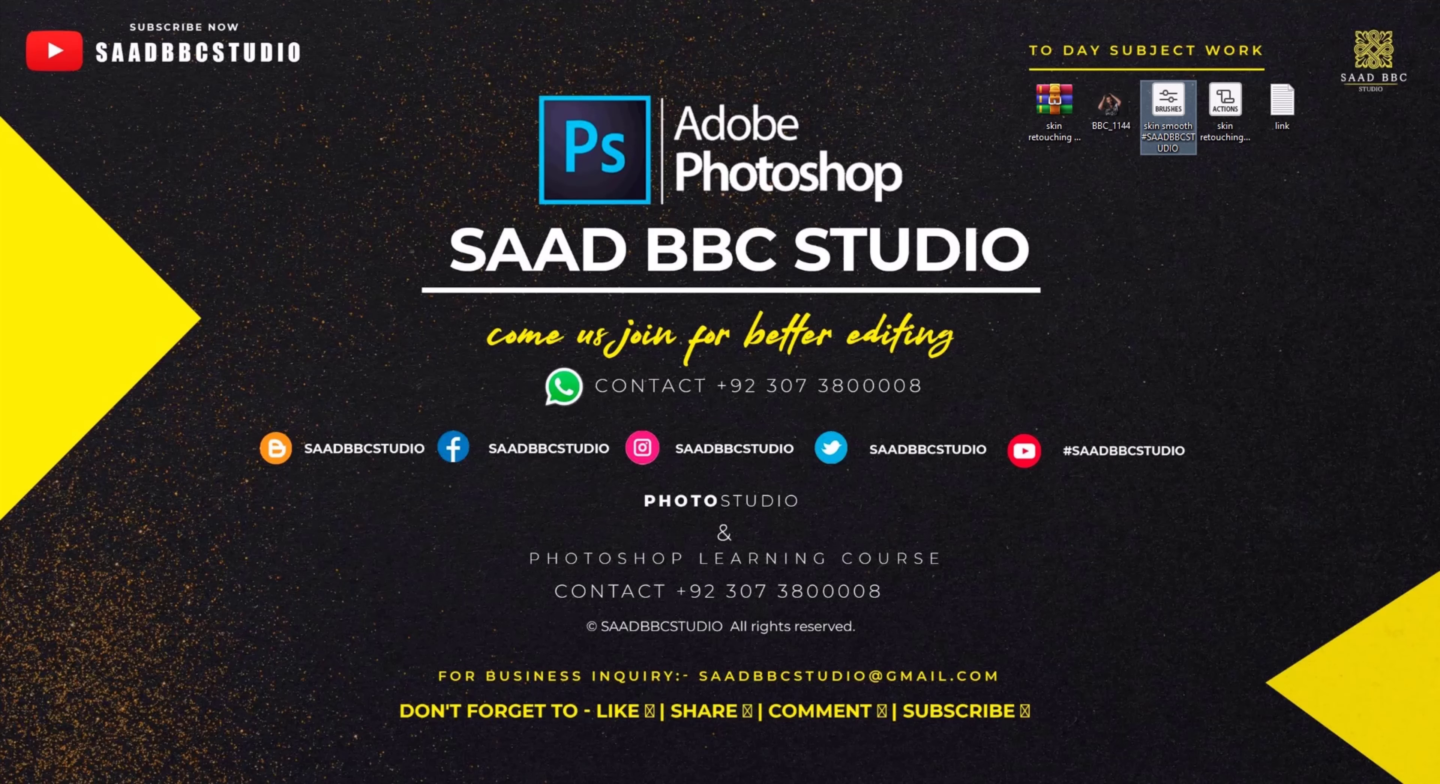
pyautogui.hotkey('alt', 'Tab')
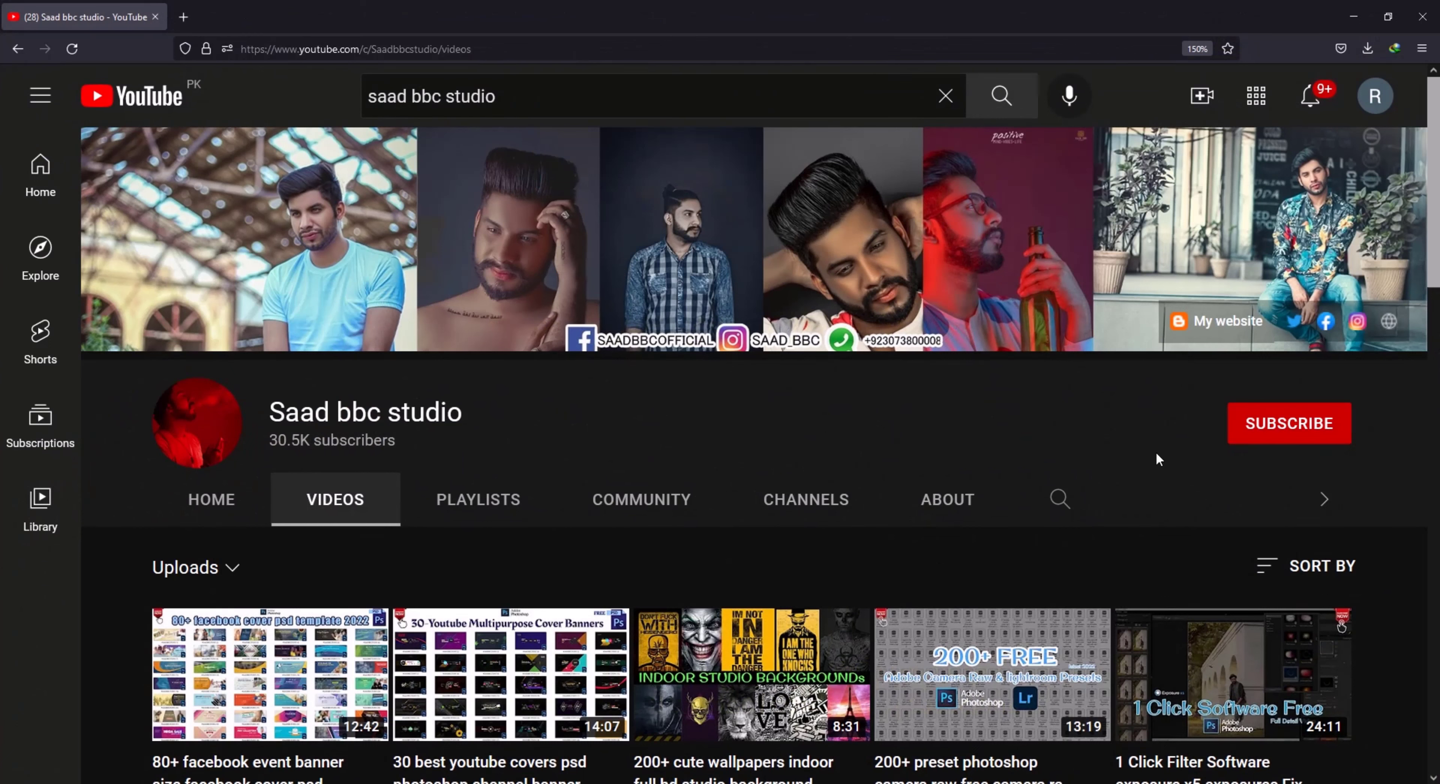
pyautogui.click(1249, 430)
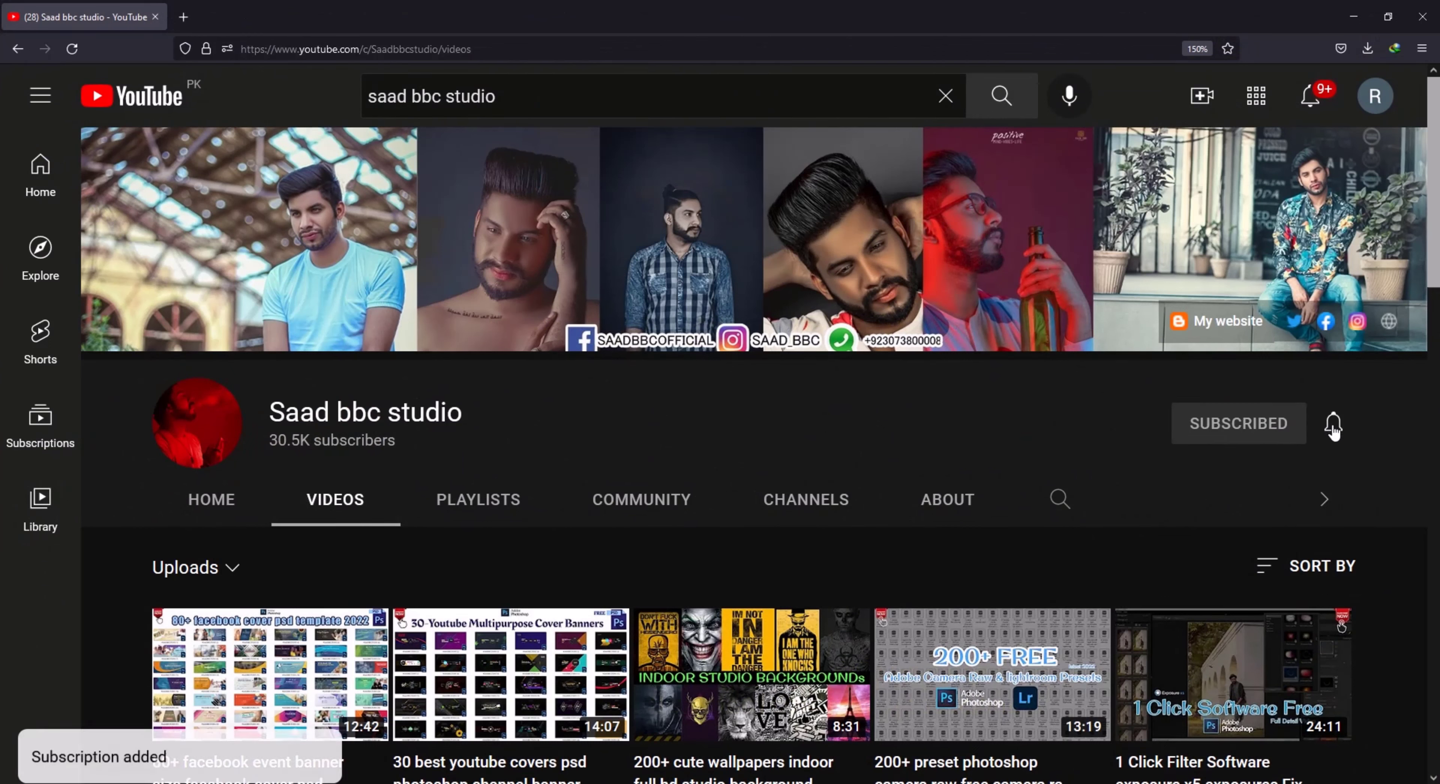
pyautogui.click(1333, 423)
pyautogui.click(1219, 474)
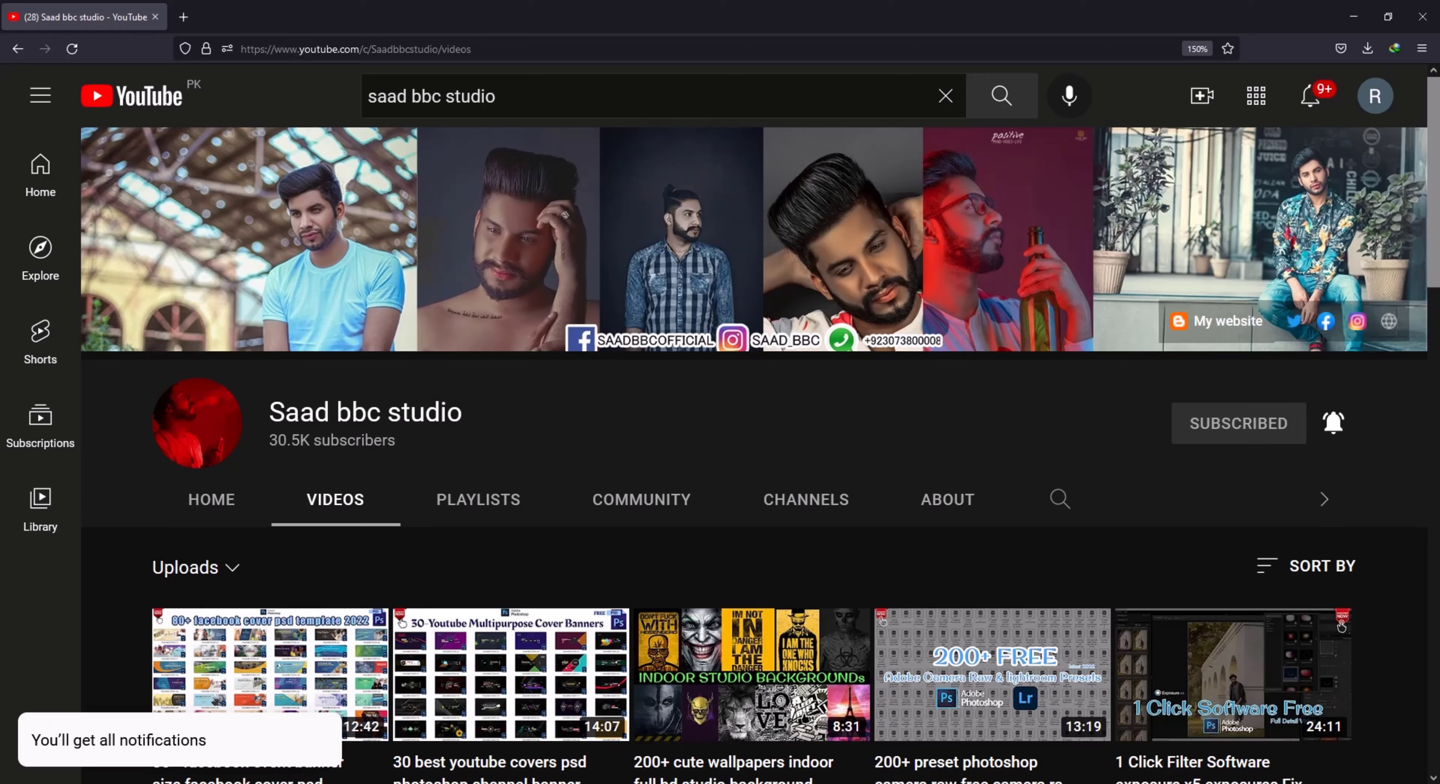
# Step: Scroll the channel's Videos tab down to its two-year-old uploads
pyautogui.scroll(-5, 1434, 246)
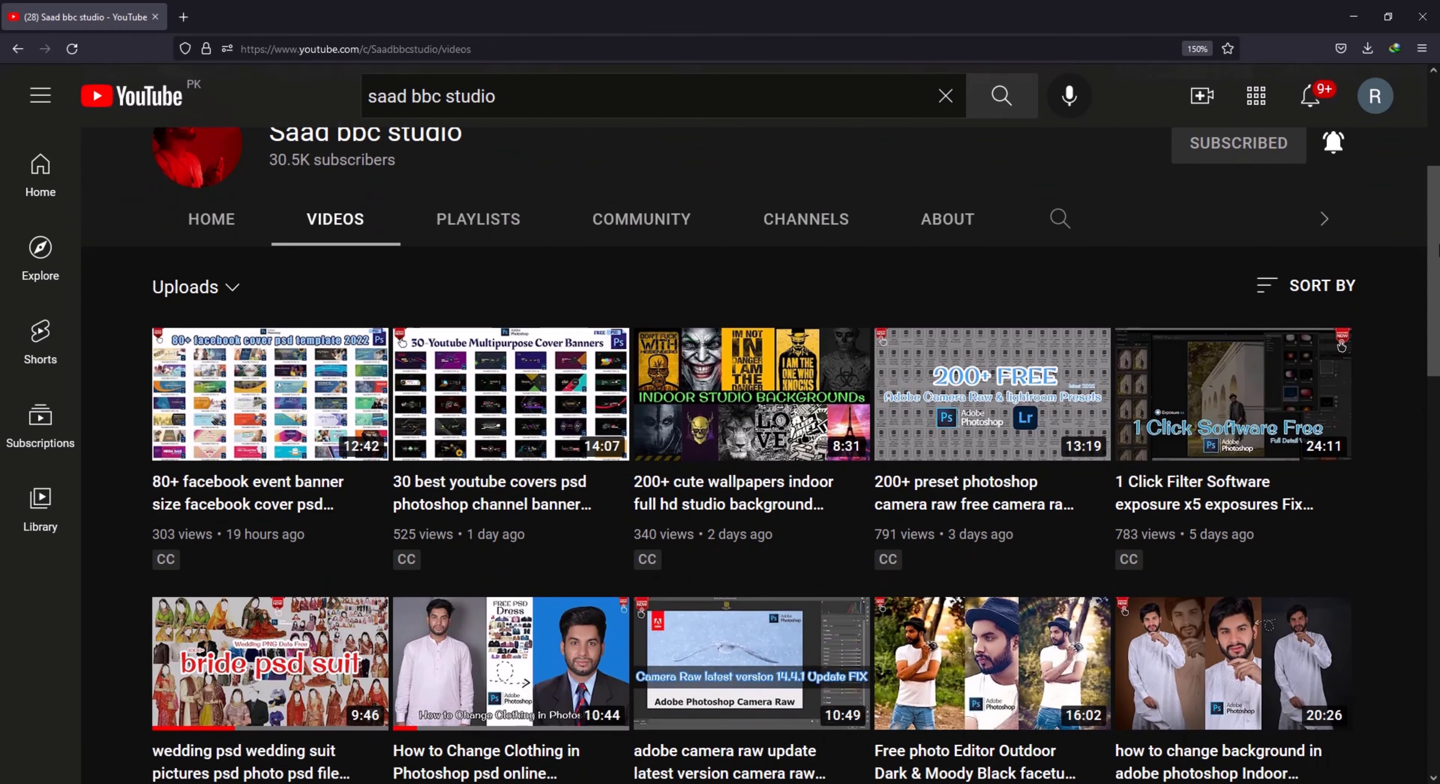
pyautogui.moveTo(1435, 249); pyautogui.dragTo(1434, 694)
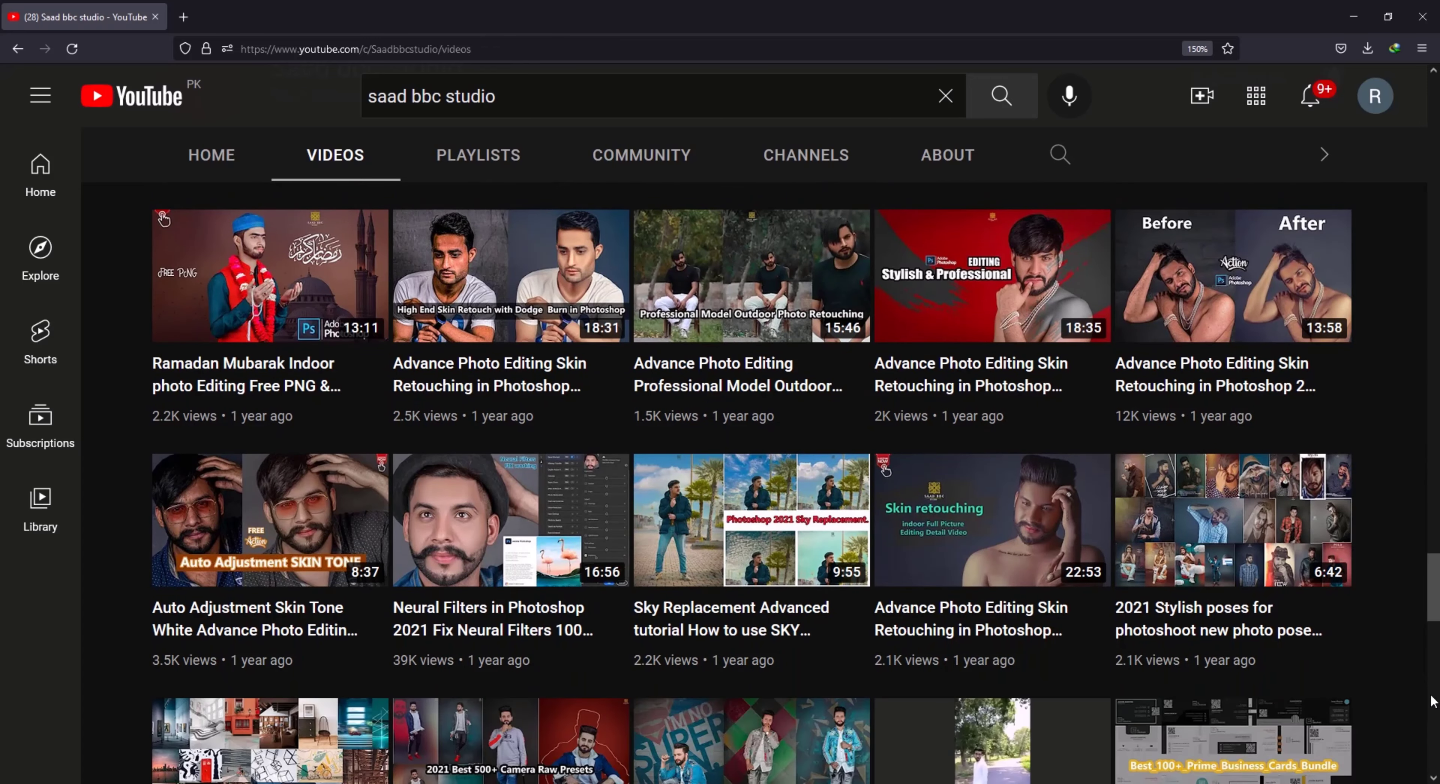
pyautogui.moveTo(1431, 701); pyautogui.dragTo(1431, 749)
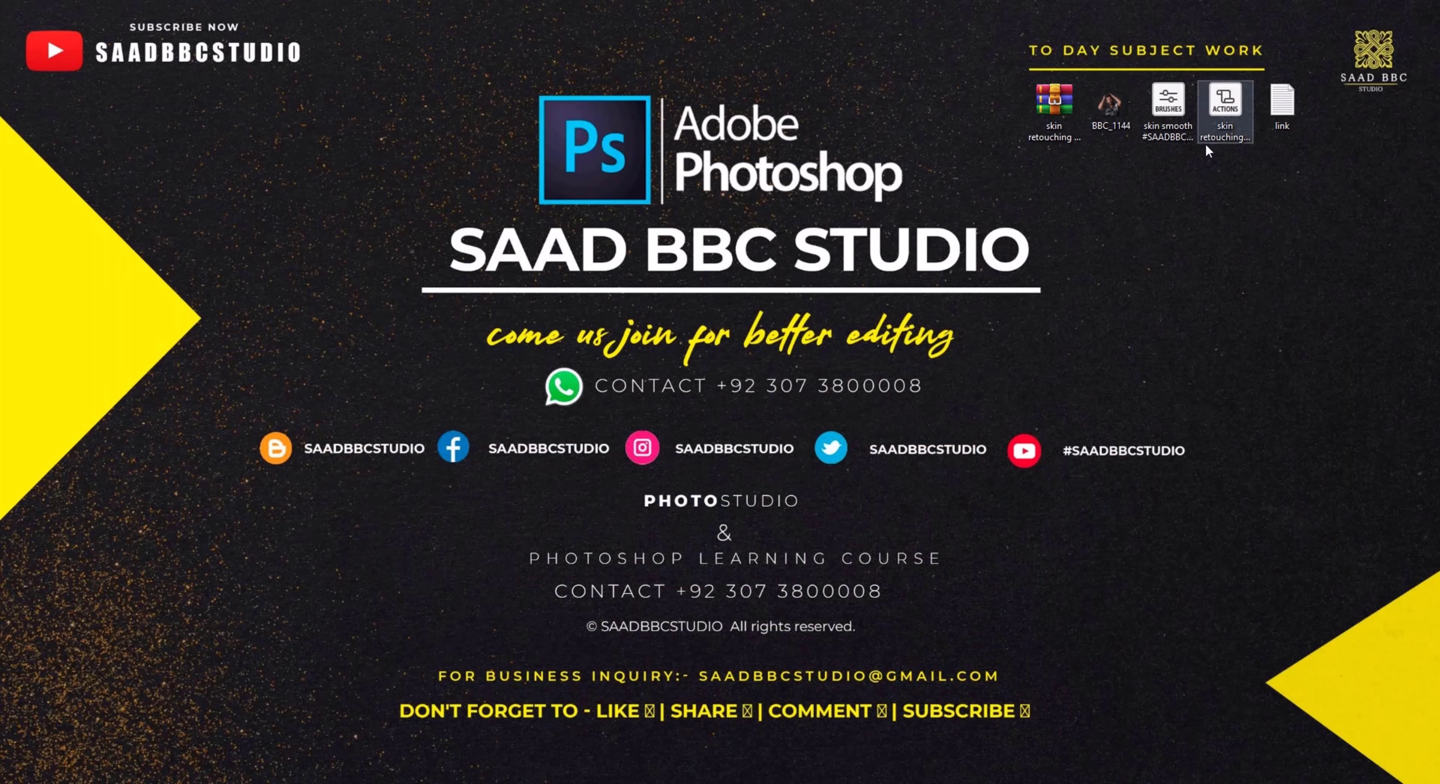
pyautogui.click(1212, 124)
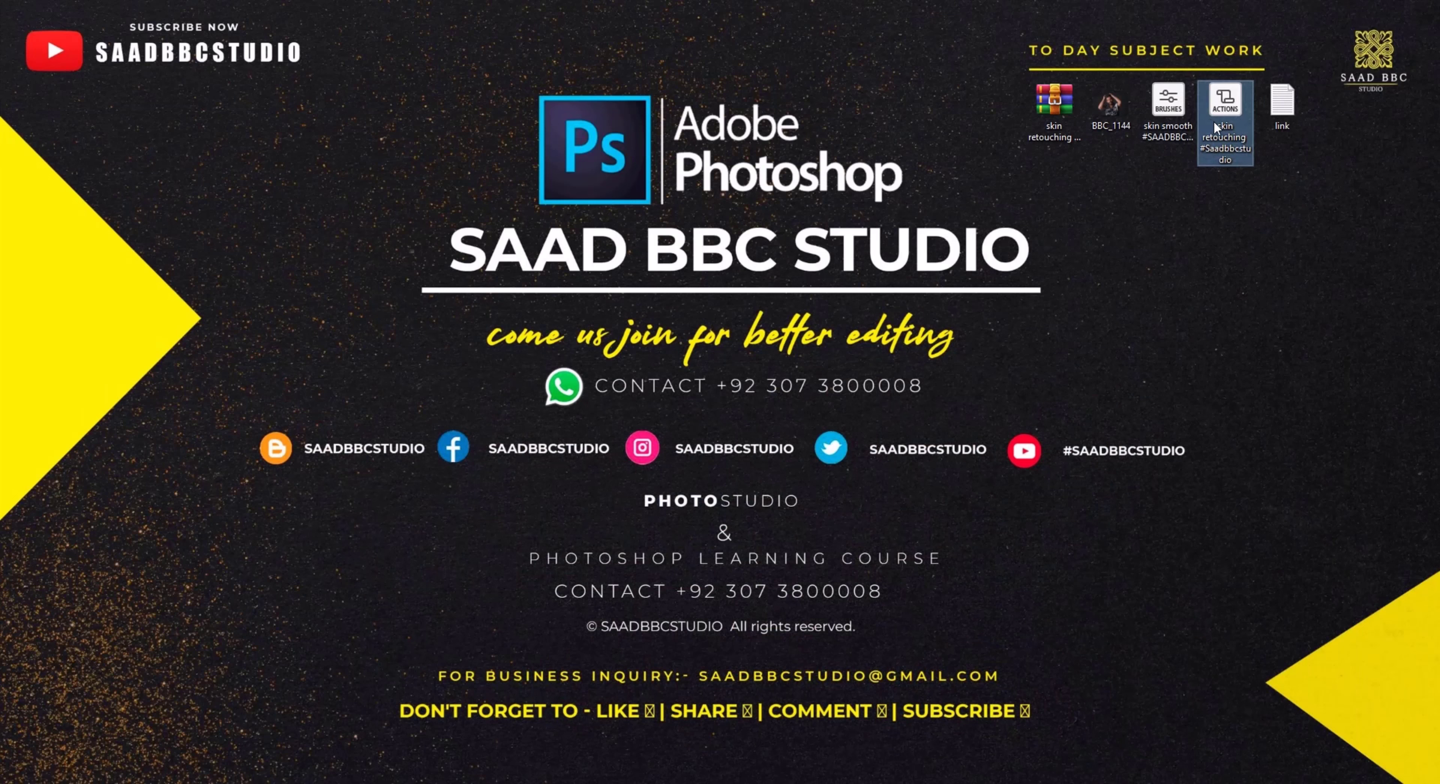
pyautogui.click(1171, 138)
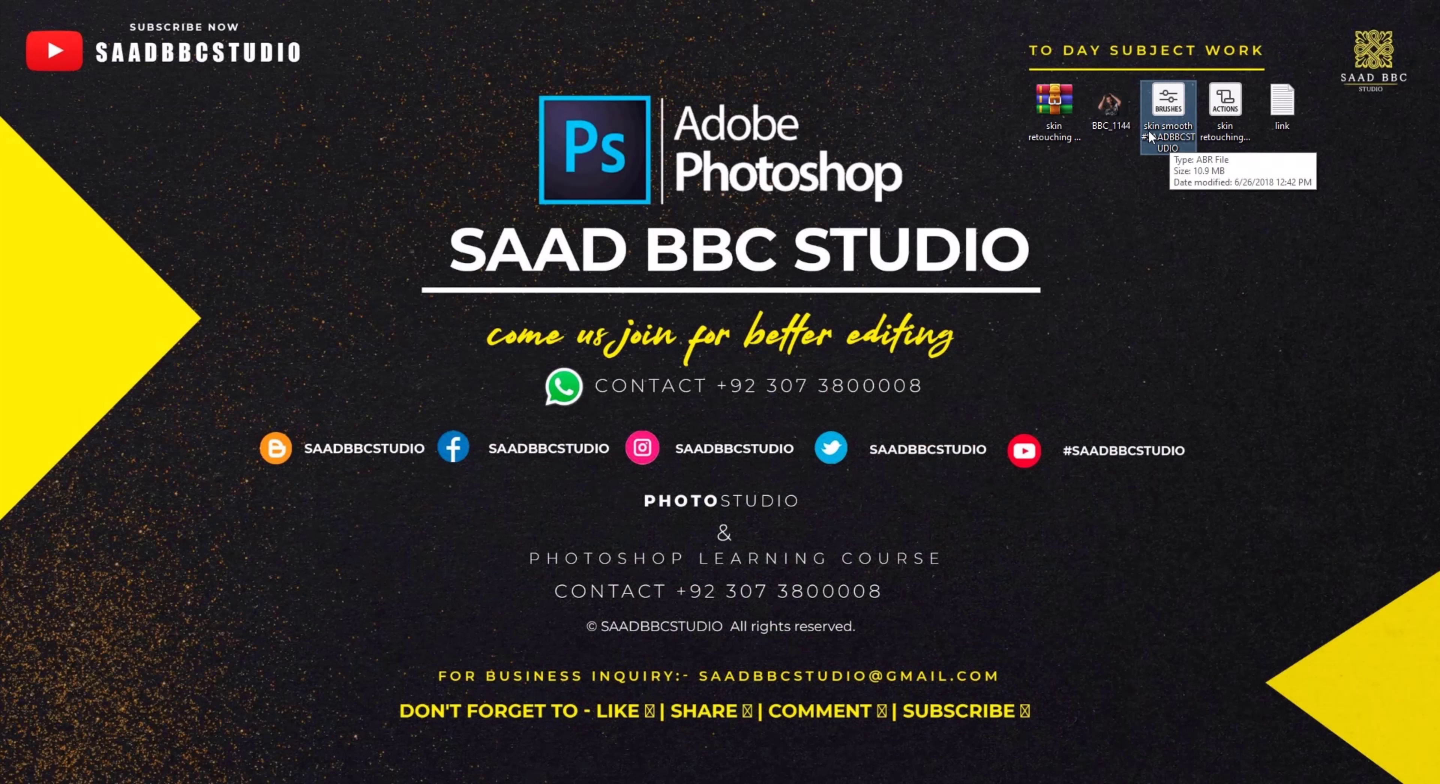
pyautogui.doubleClick(1111, 109)
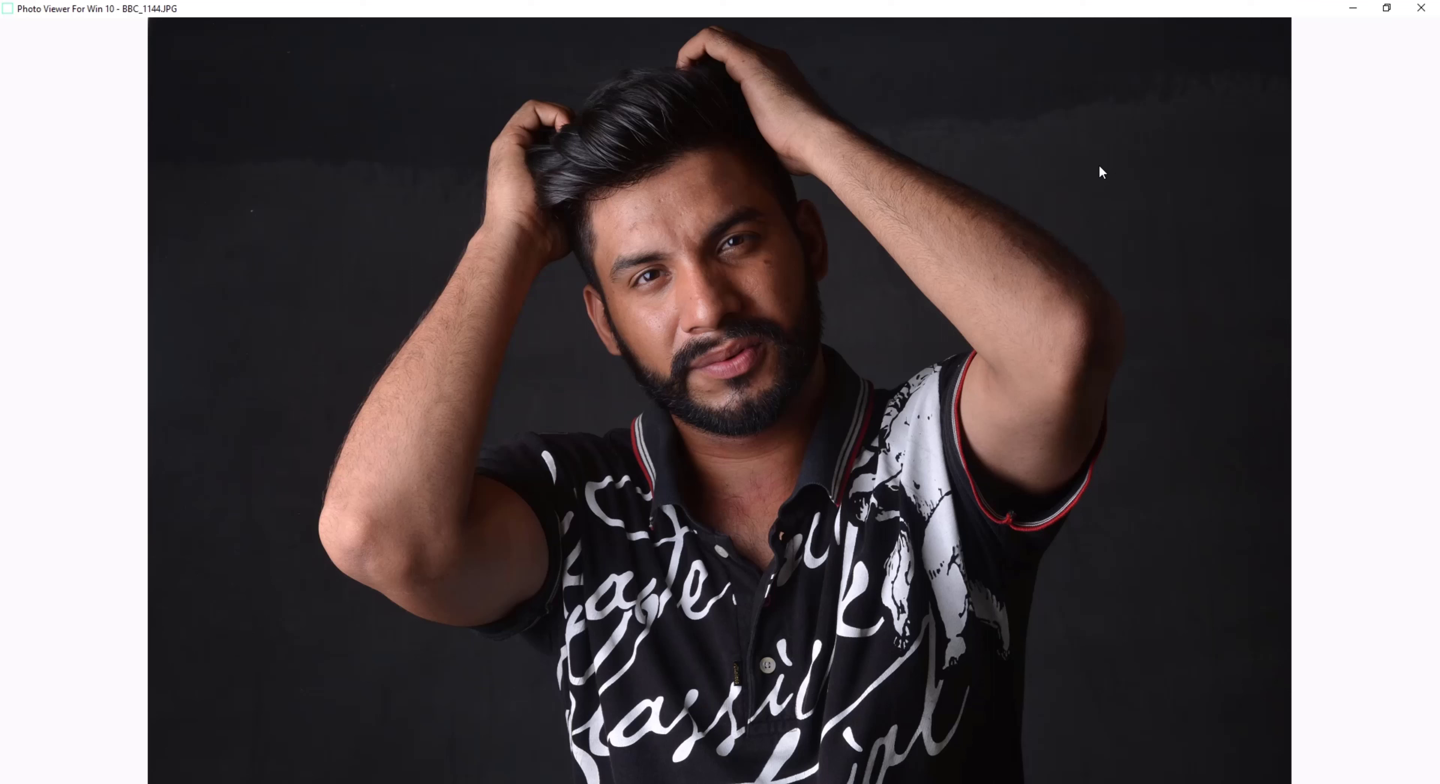
pyautogui.click(1421, 7)
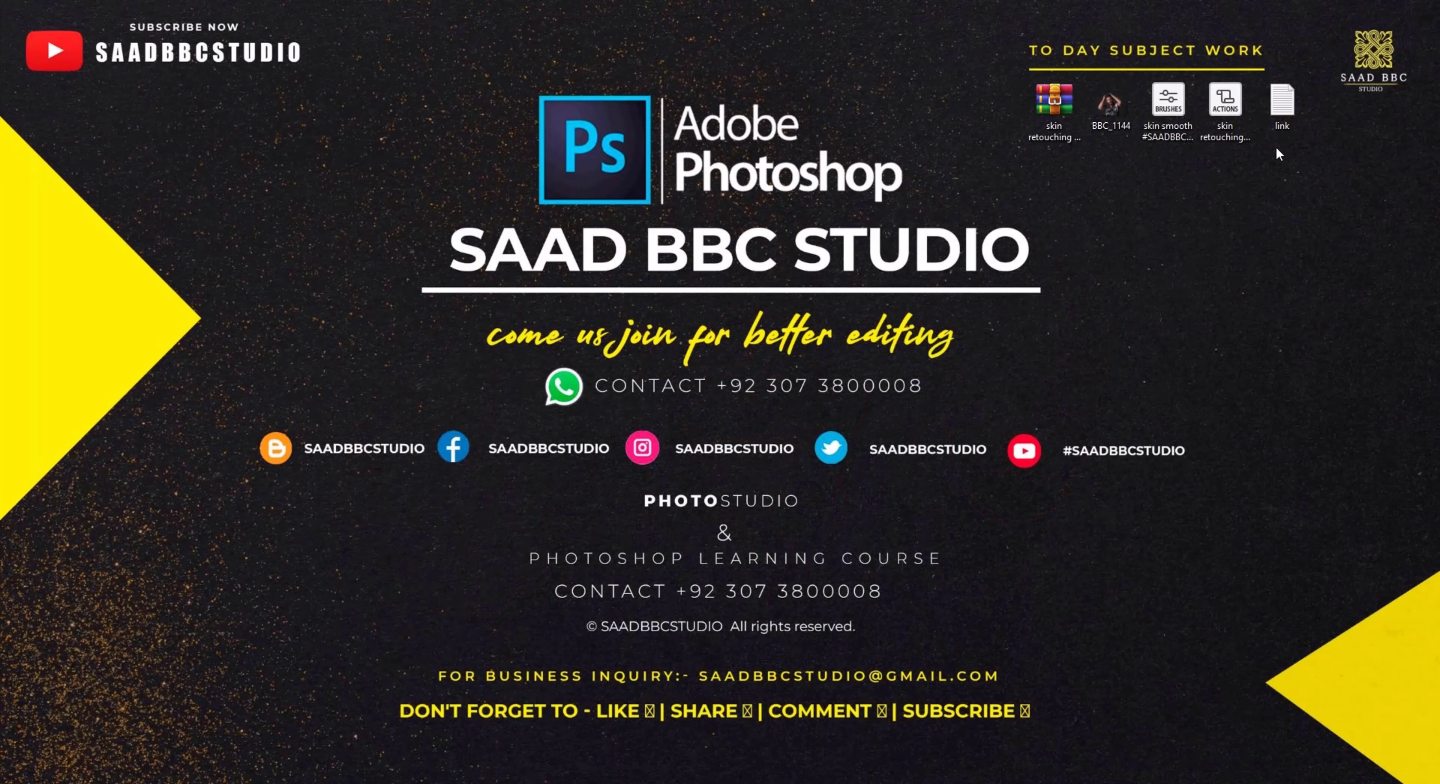
# Step: Copy the Google Drive address from link.txt
pyautogui.doubleClick(1286, 109)
pyautogui.moveTo(1281, 262); pyautogui.dragTo(48, 263)
pyautogui.rightClick(156, 271)
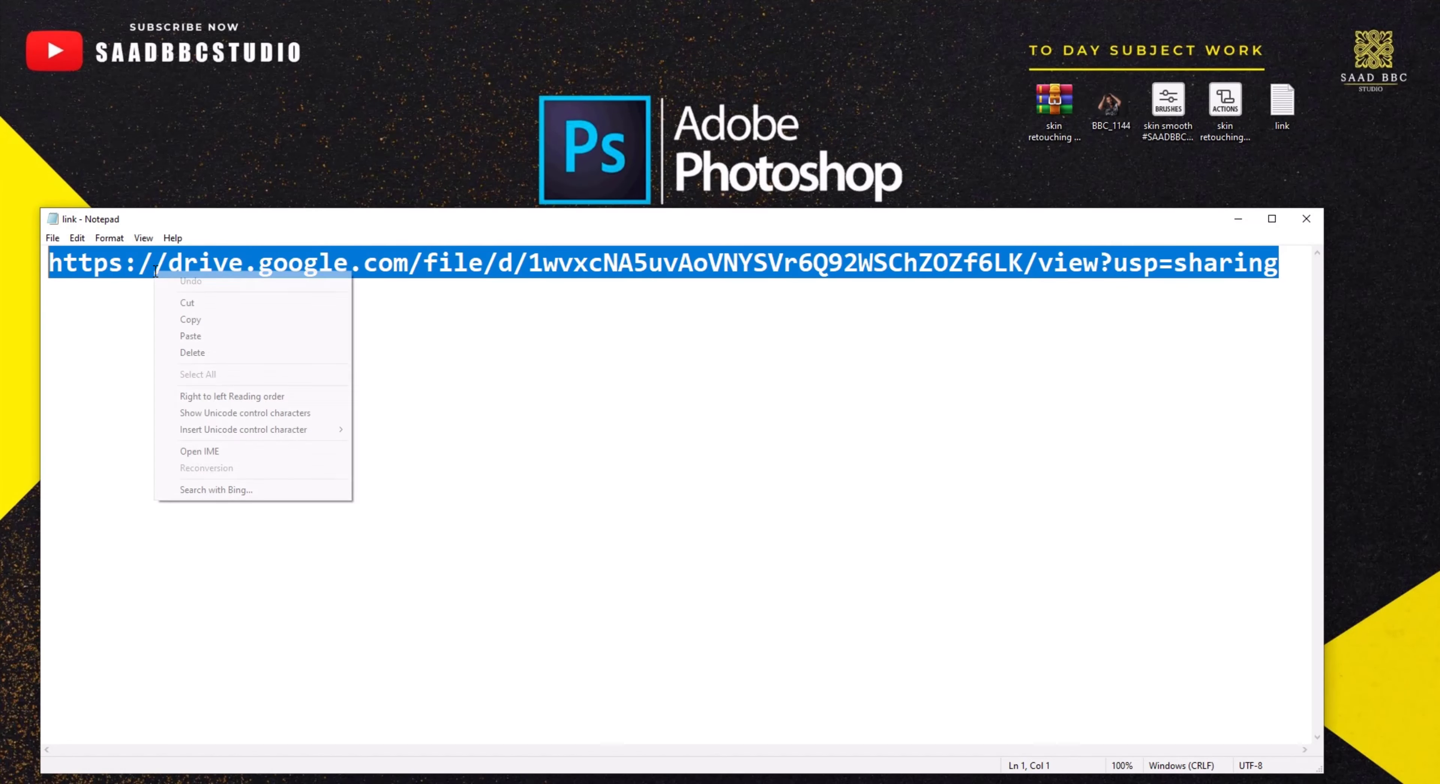
pyautogui.click(202, 320)
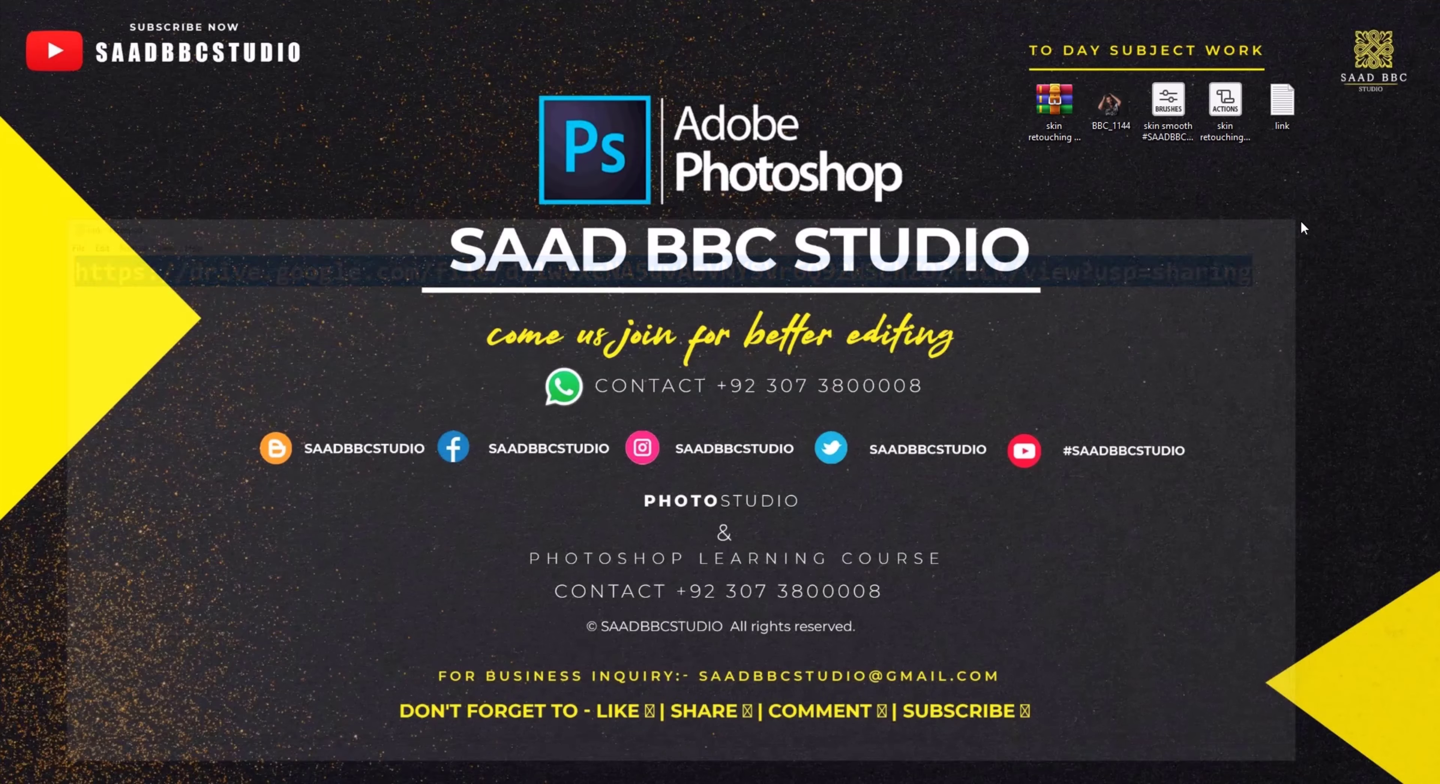
pyautogui.click(1306, 218)
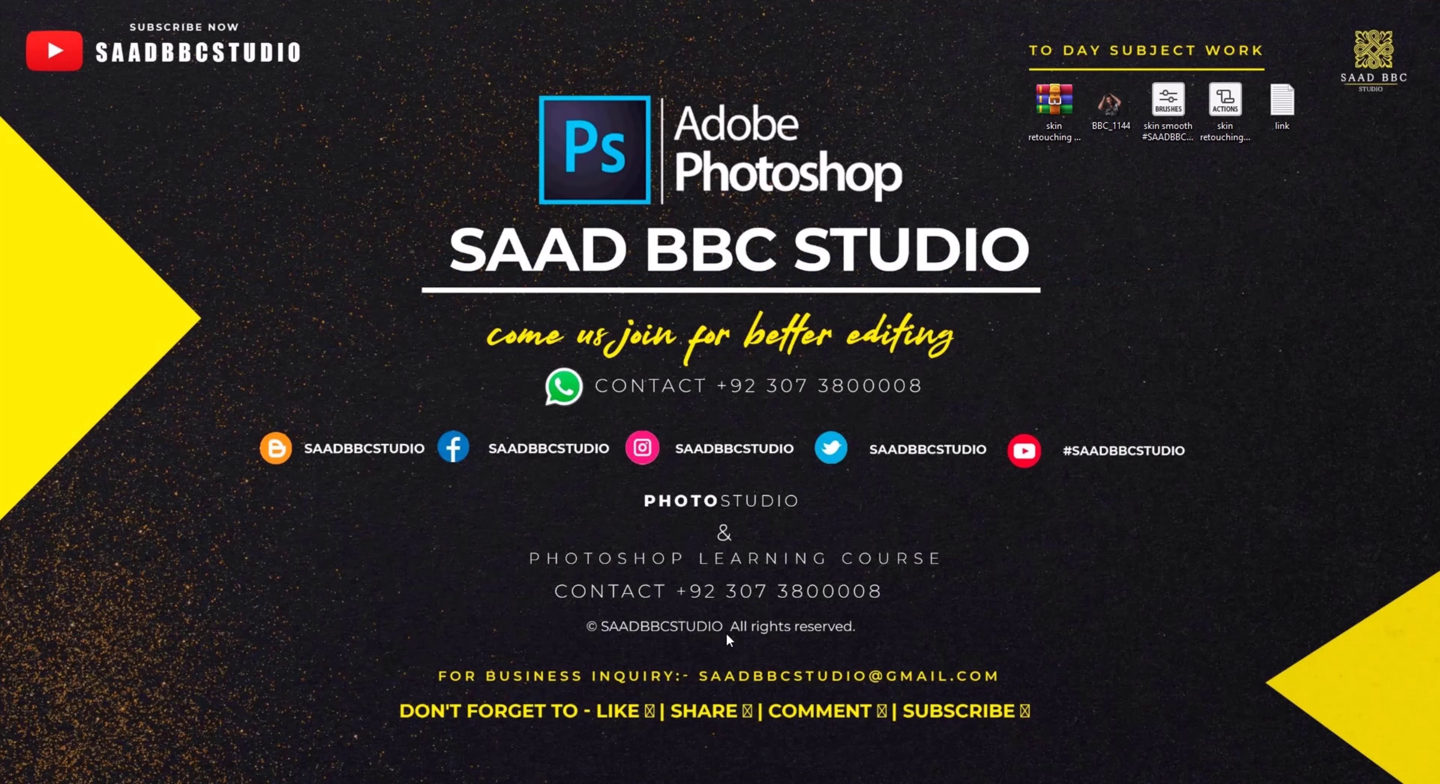
# Step: Load the Drive link in a new Firefox tab and download the shared archive
pyautogui.hotkey('alt', 'Tab')
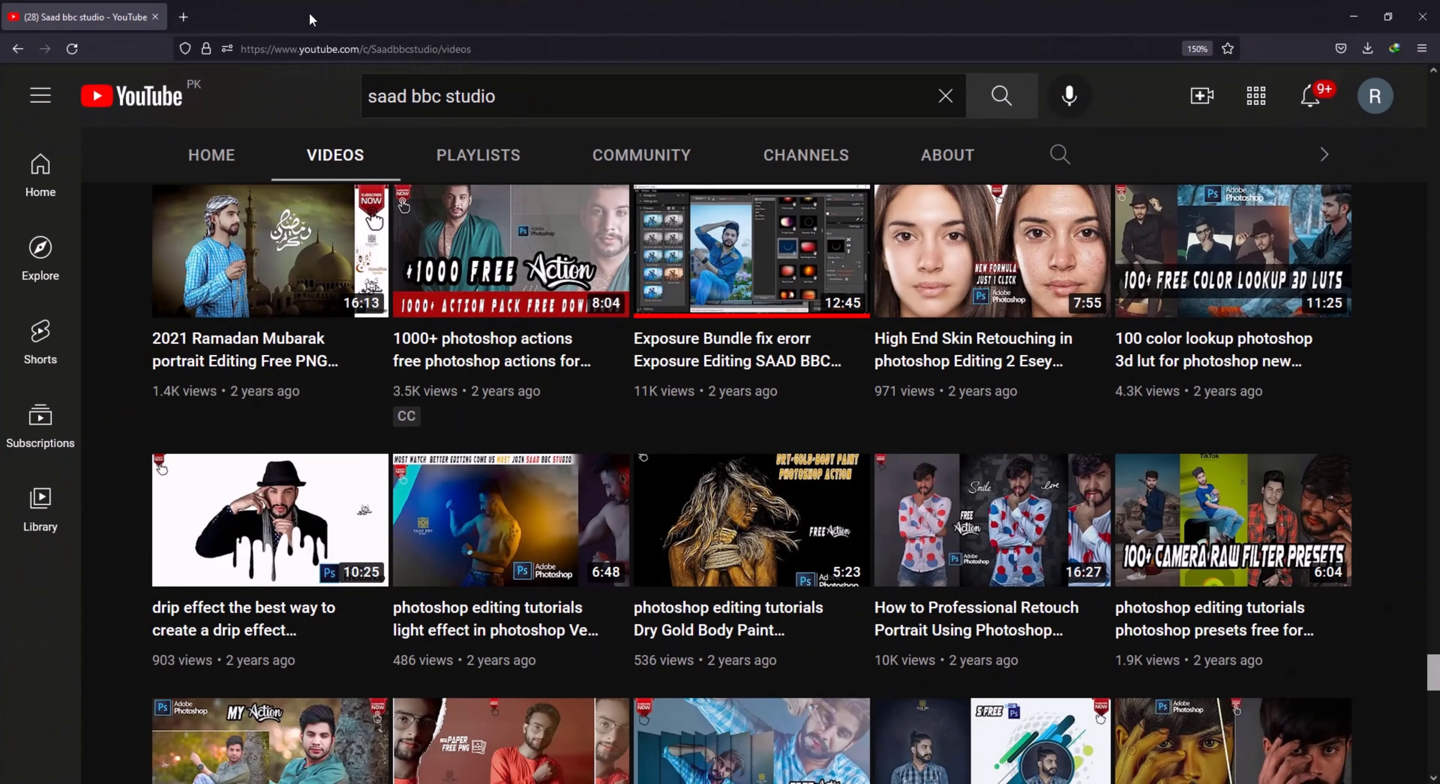
pyautogui.hotkey('ctrl', 't')
pyautogui.rightClick(278, 51)
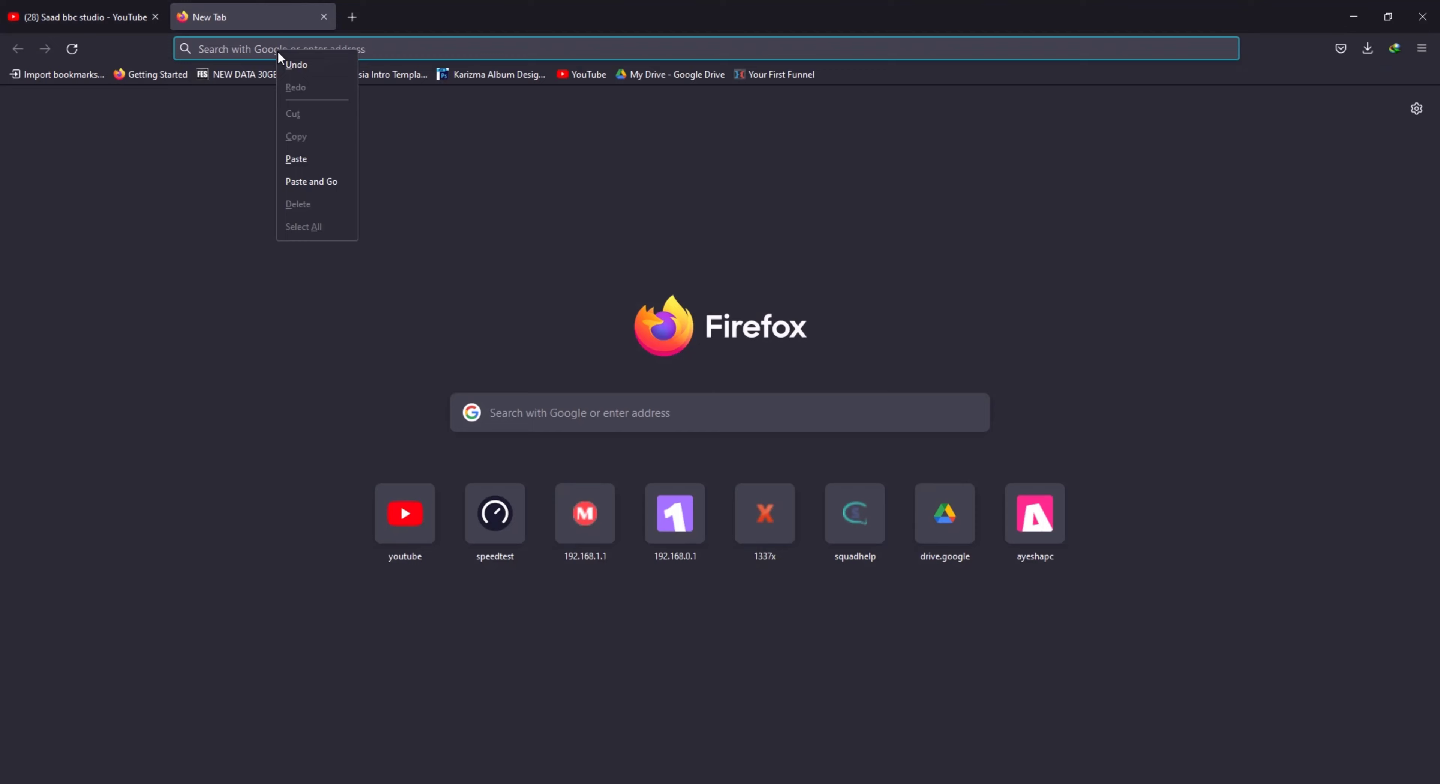
pyautogui.click(302, 159)
pyautogui.click(290, 90)
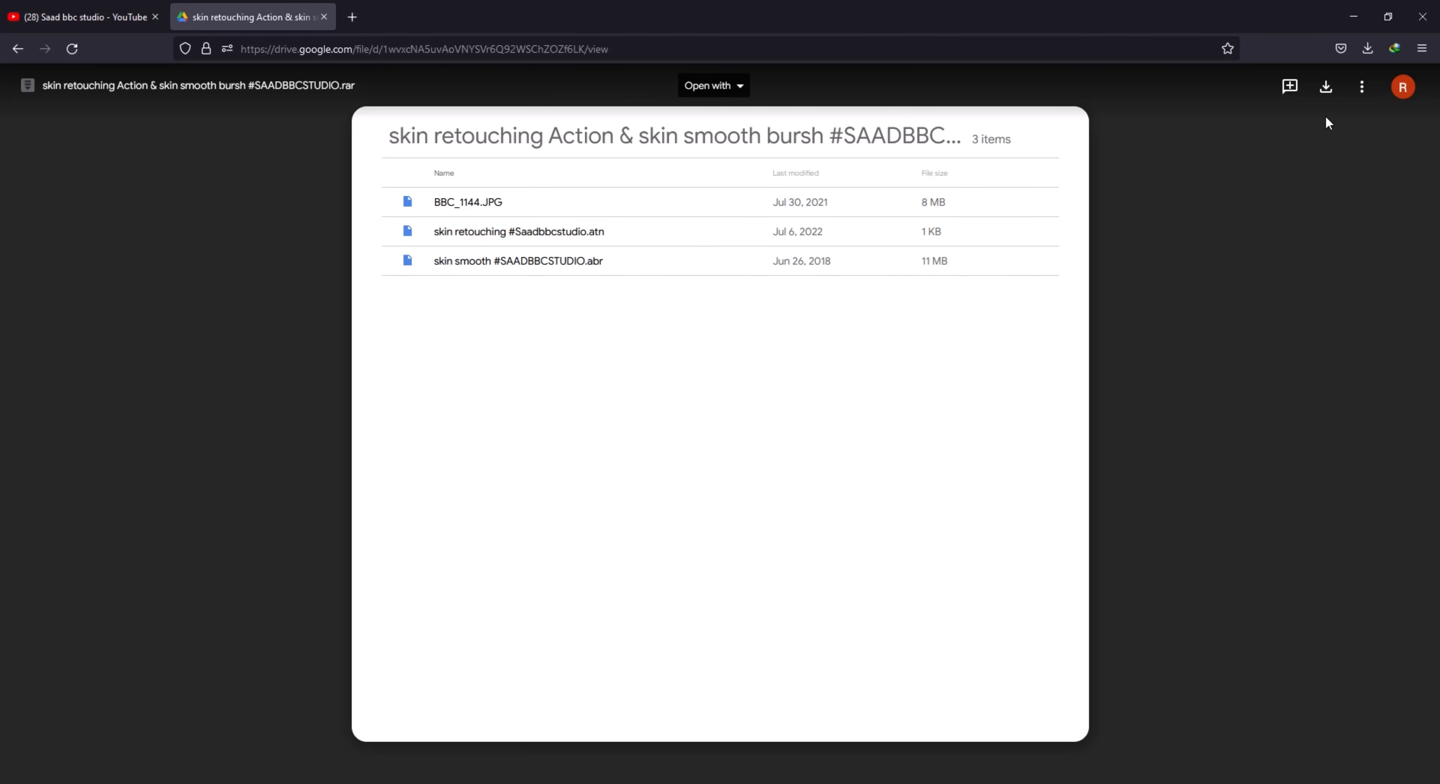
pyautogui.click(1326, 89)
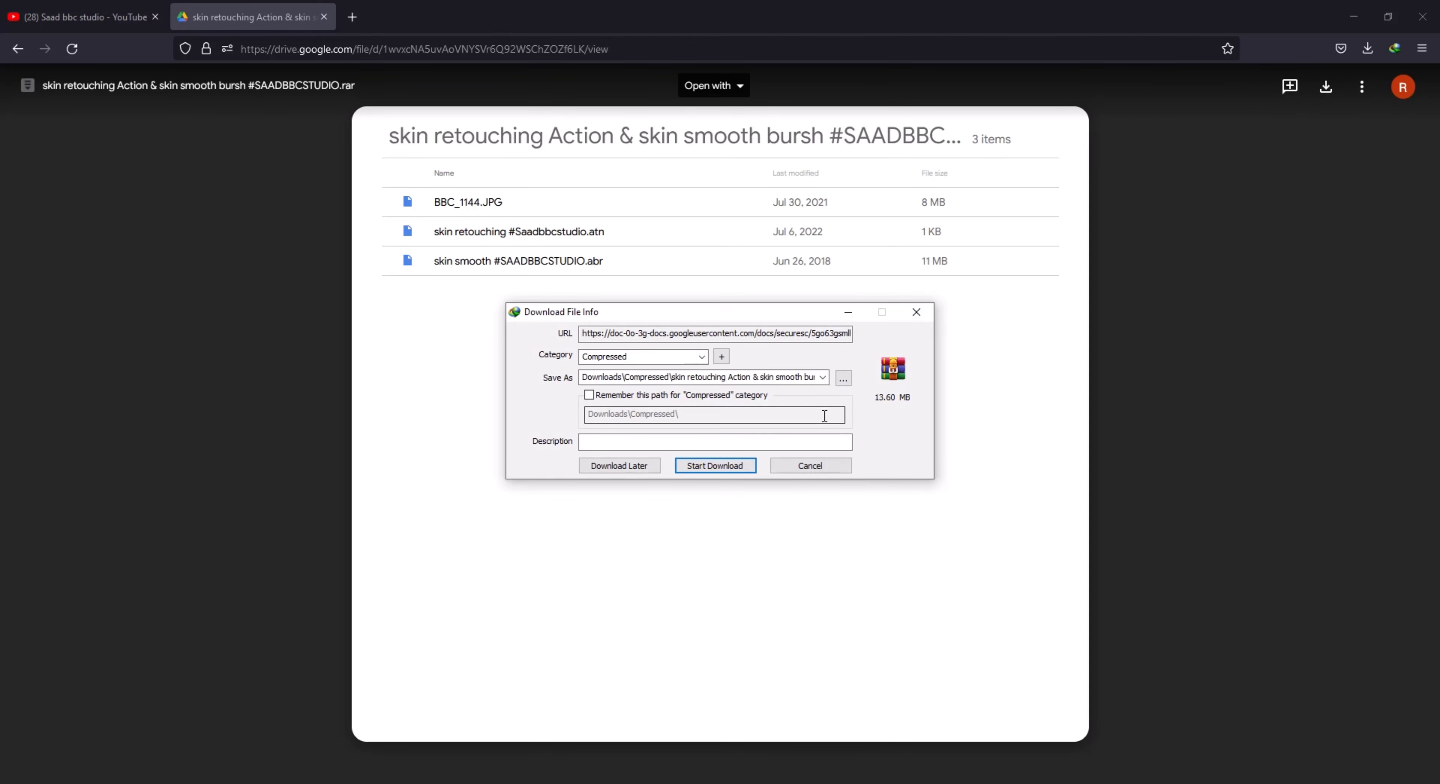
pyautogui.click(727, 465)
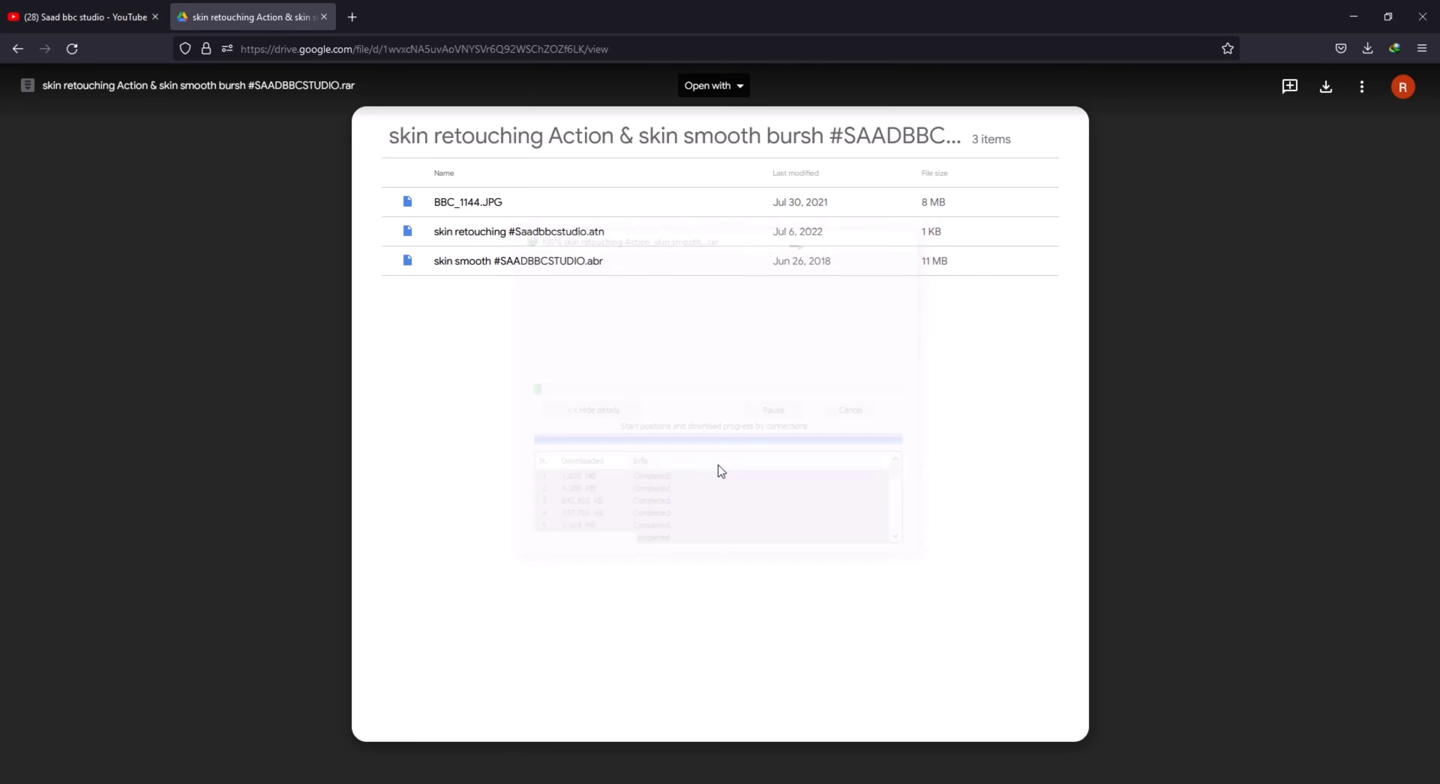
# Step: Close the browser and extract the downloaded .rar archive into a desktop folder
pyautogui.click(1421, 19)
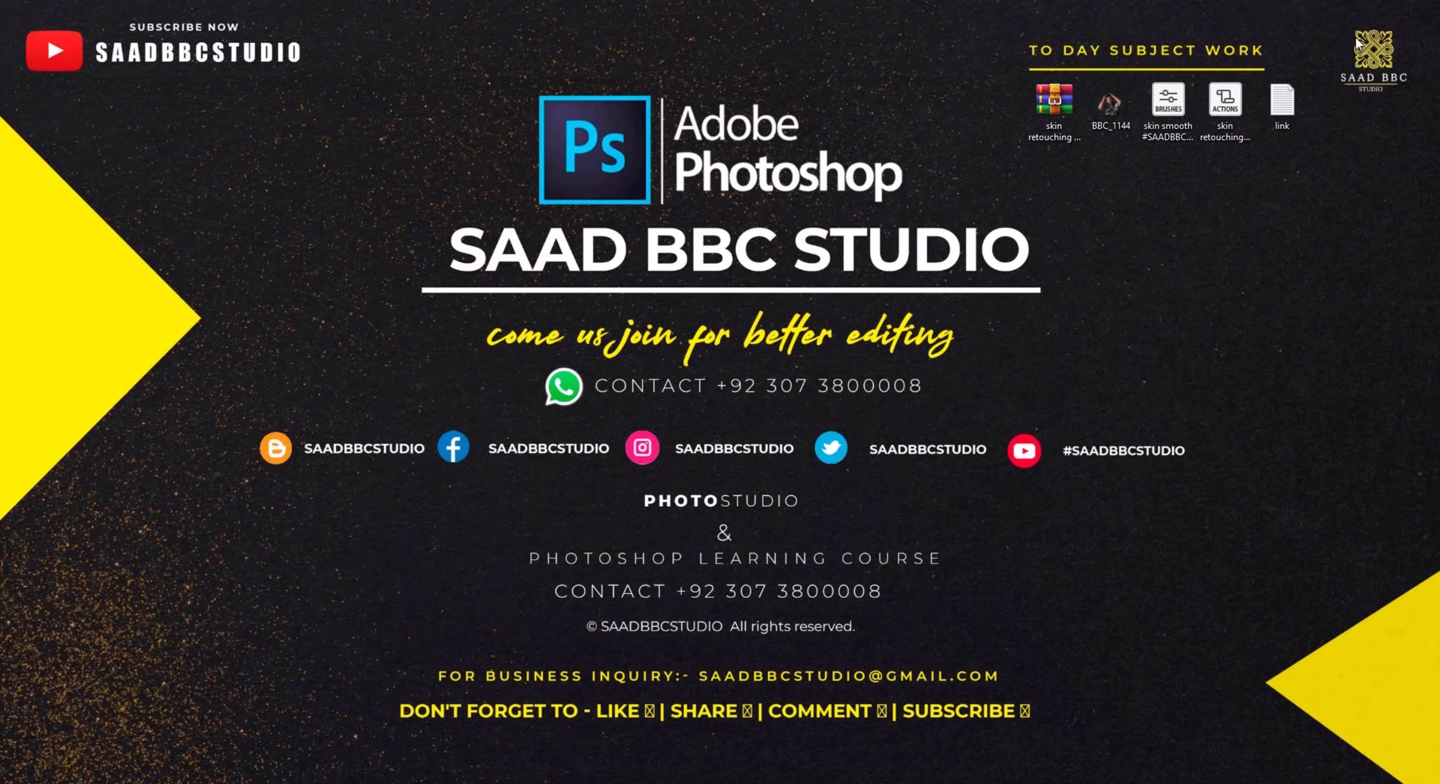
pyautogui.click(1053, 120)
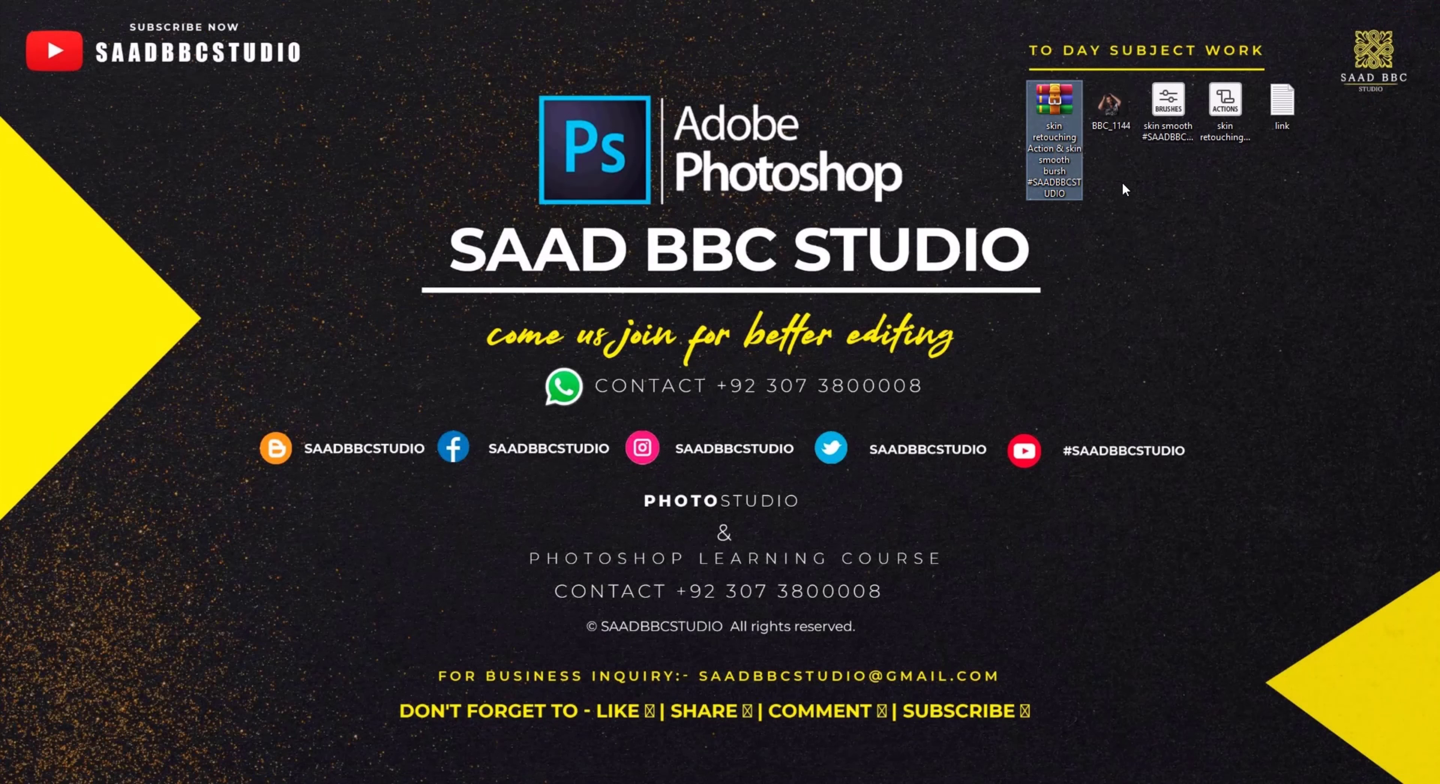
pyautogui.rightClick(1051, 124)
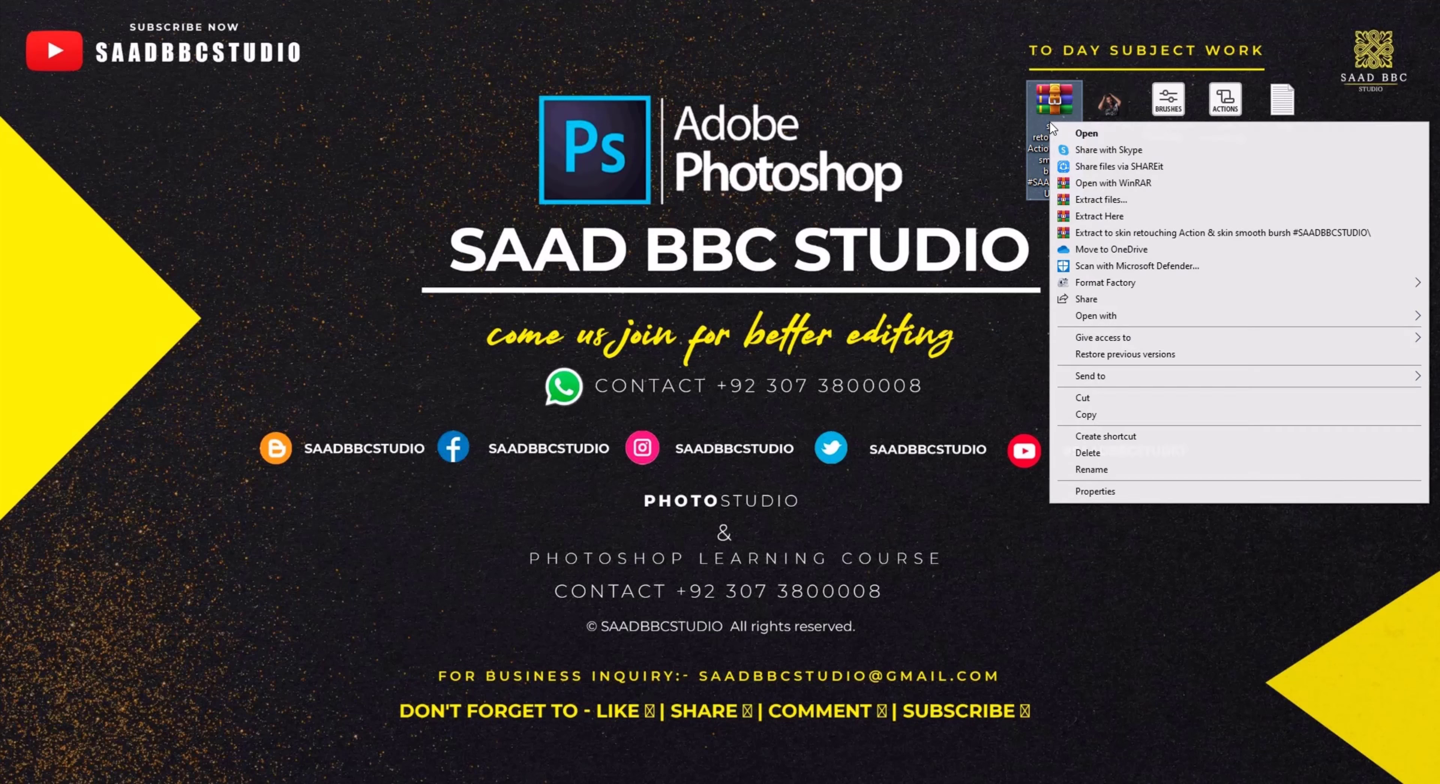
pyautogui.click(1078, 201)
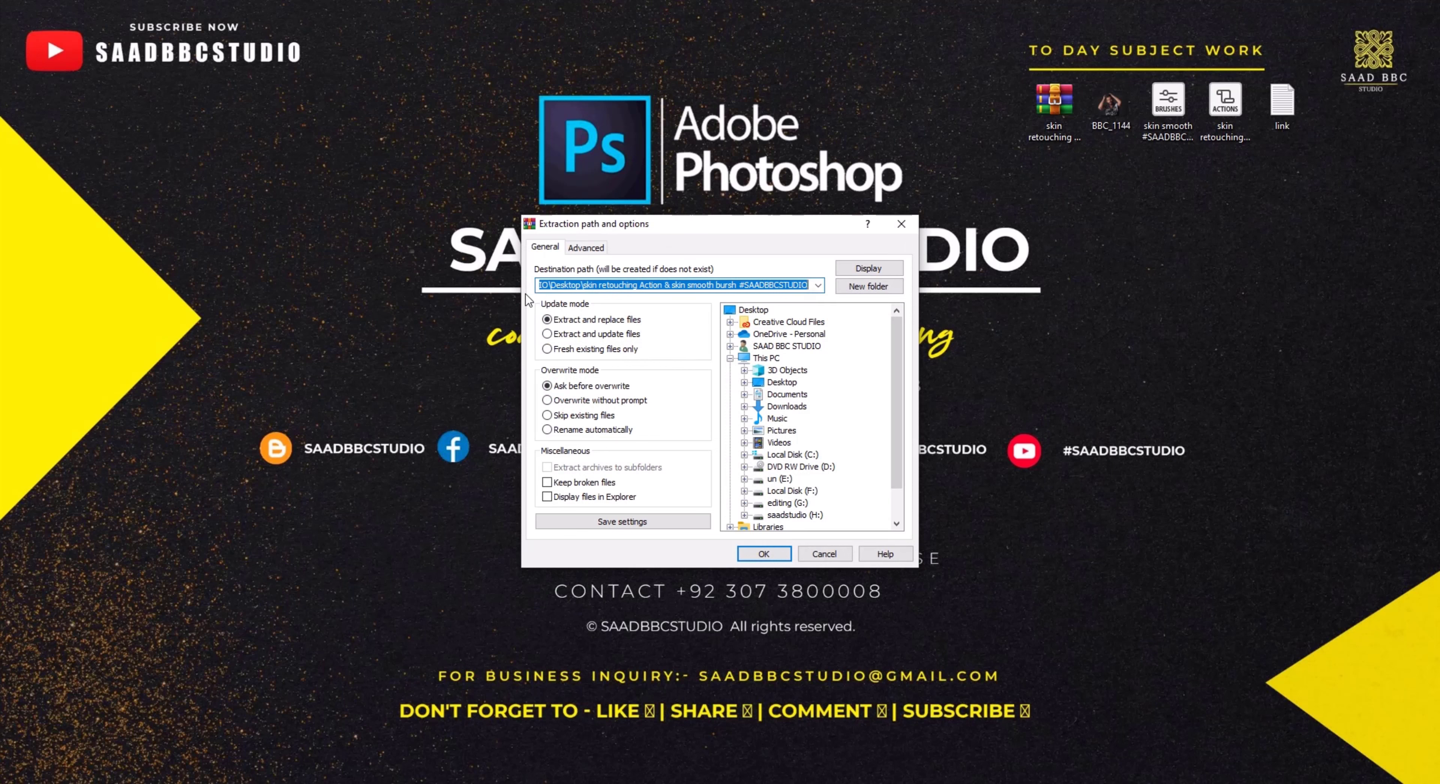
pyautogui.click(763, 554)
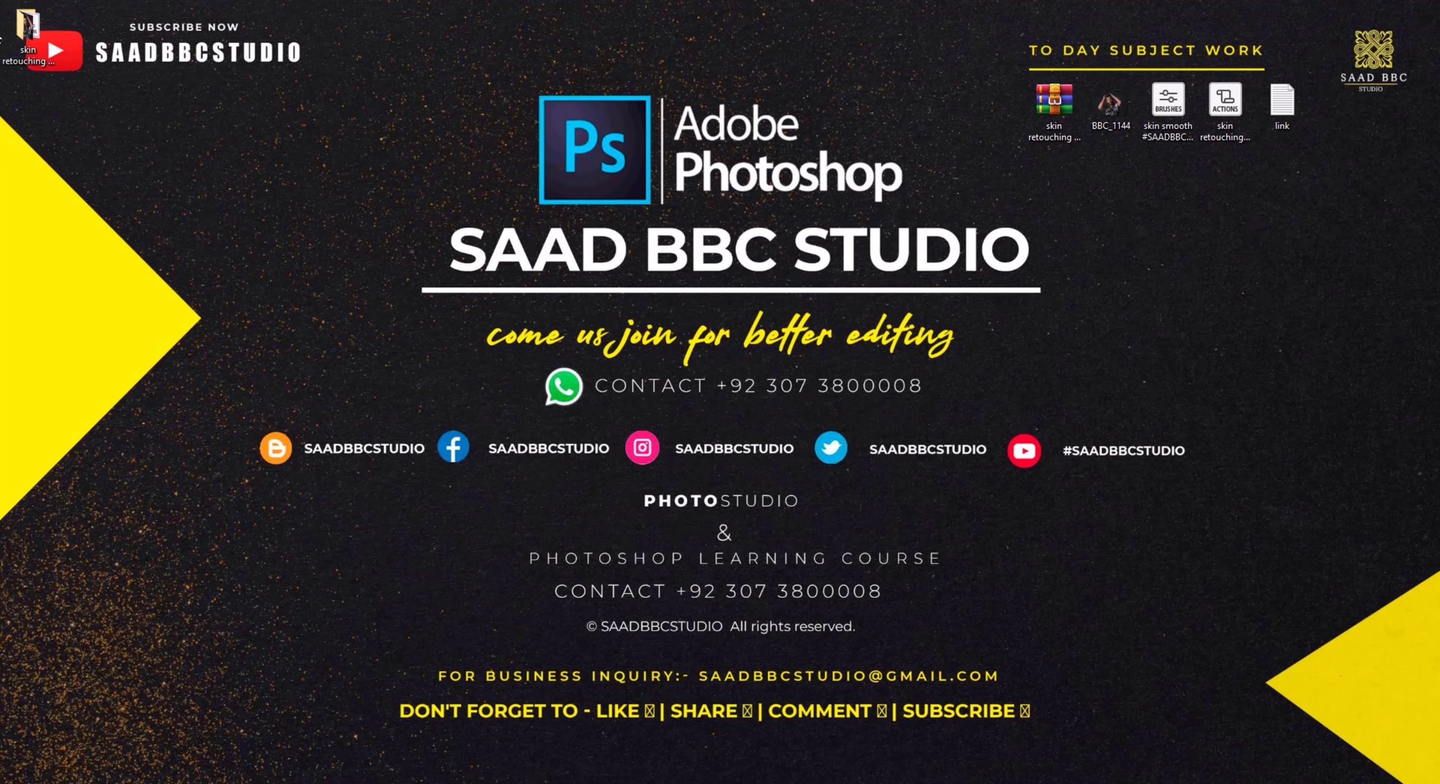
# Step: Place the extracted folder beside the work files and check its contents as extra large icons
pyautogui.moveTo(27, 37); pyautogui.dragTo(993, 101)
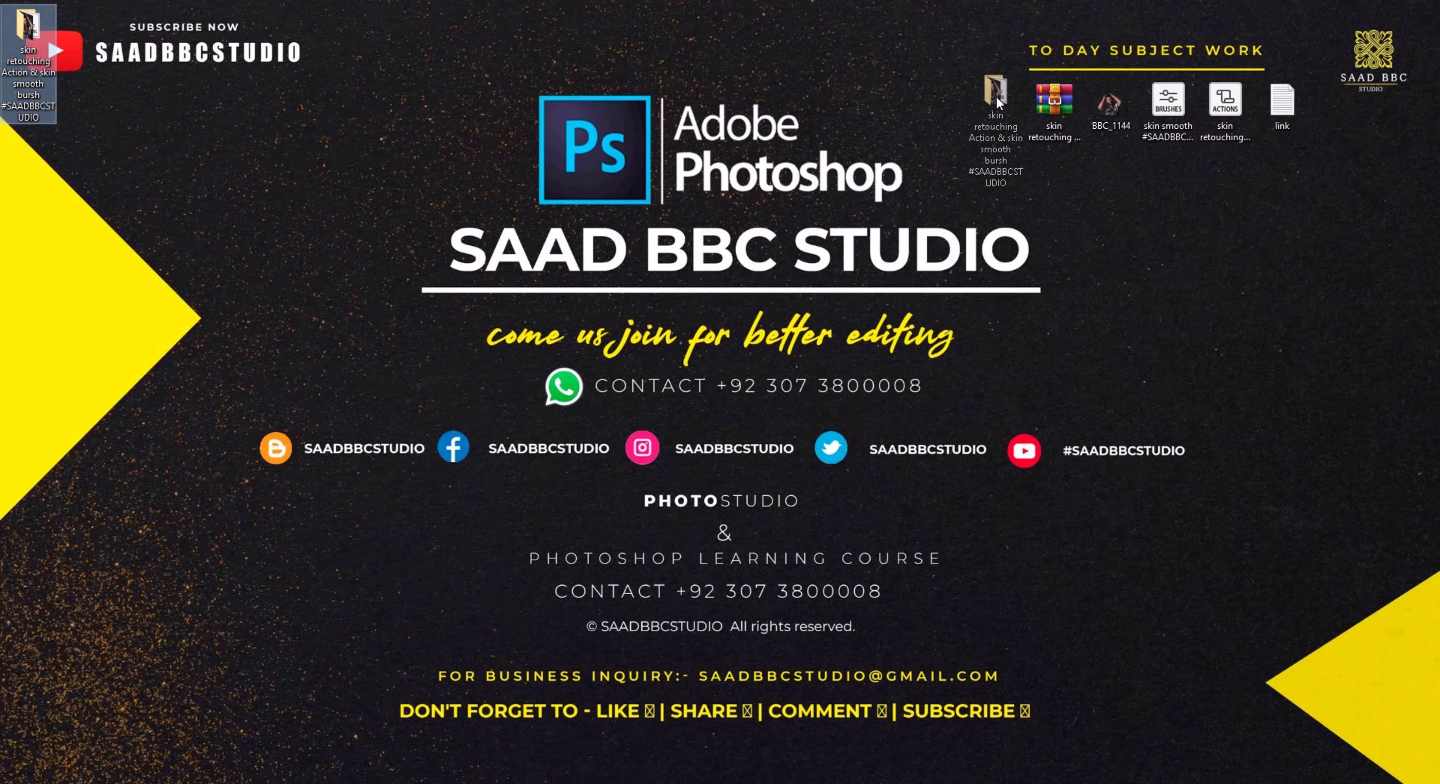
pyautogui.doubleClick(992, 101)
pyautogui.rightClick(539, 305)
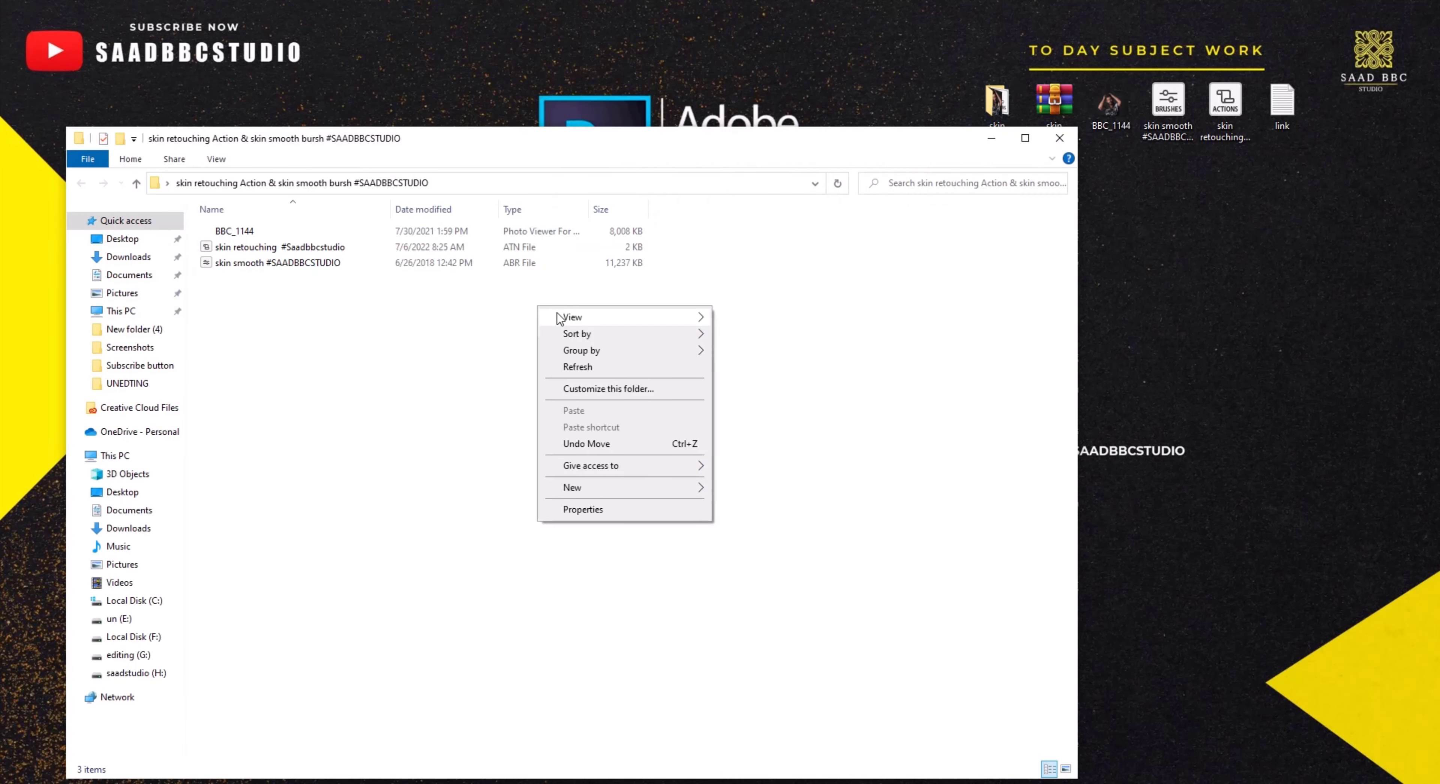
pyautogui.click(762, 318)
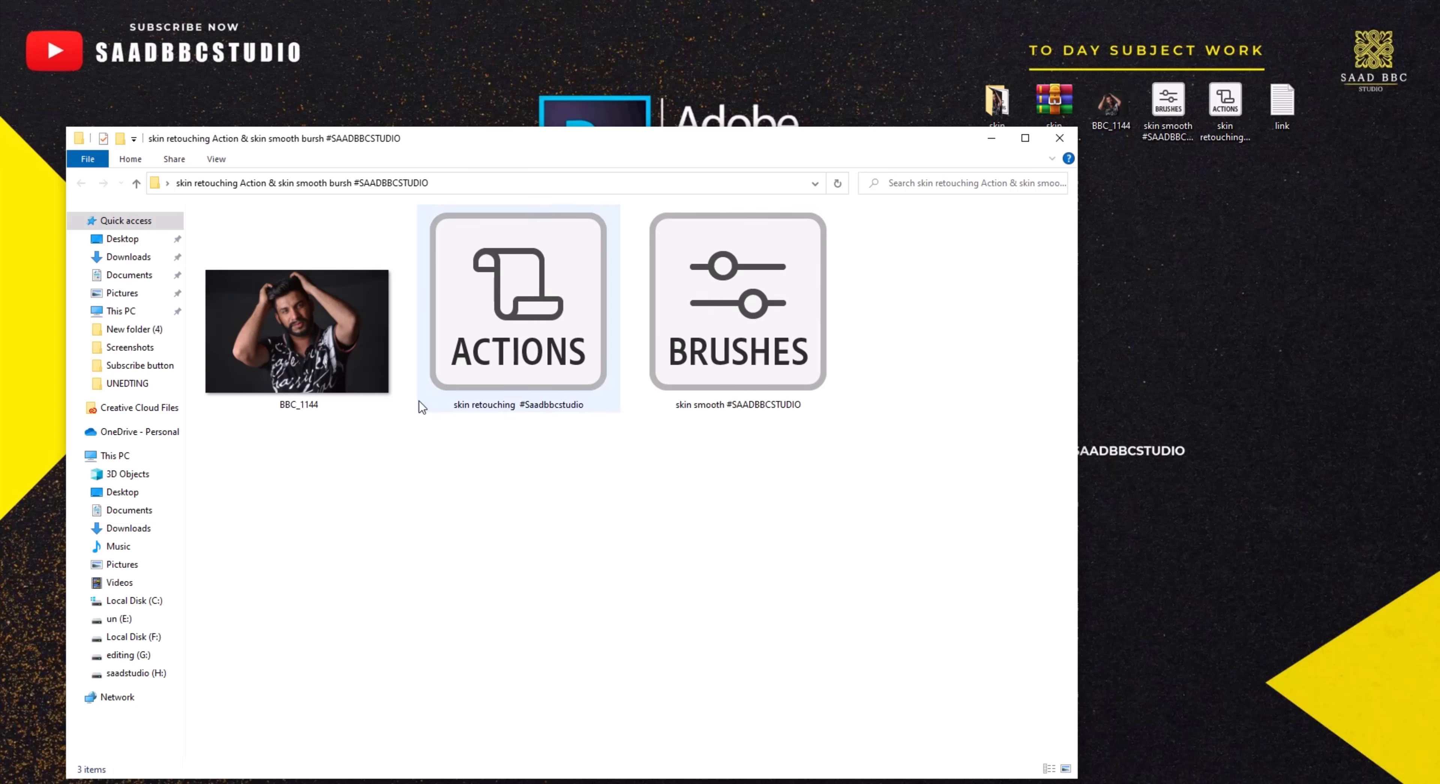
pyautogui.click(347, 361)
pyautogui.click(547, 362)
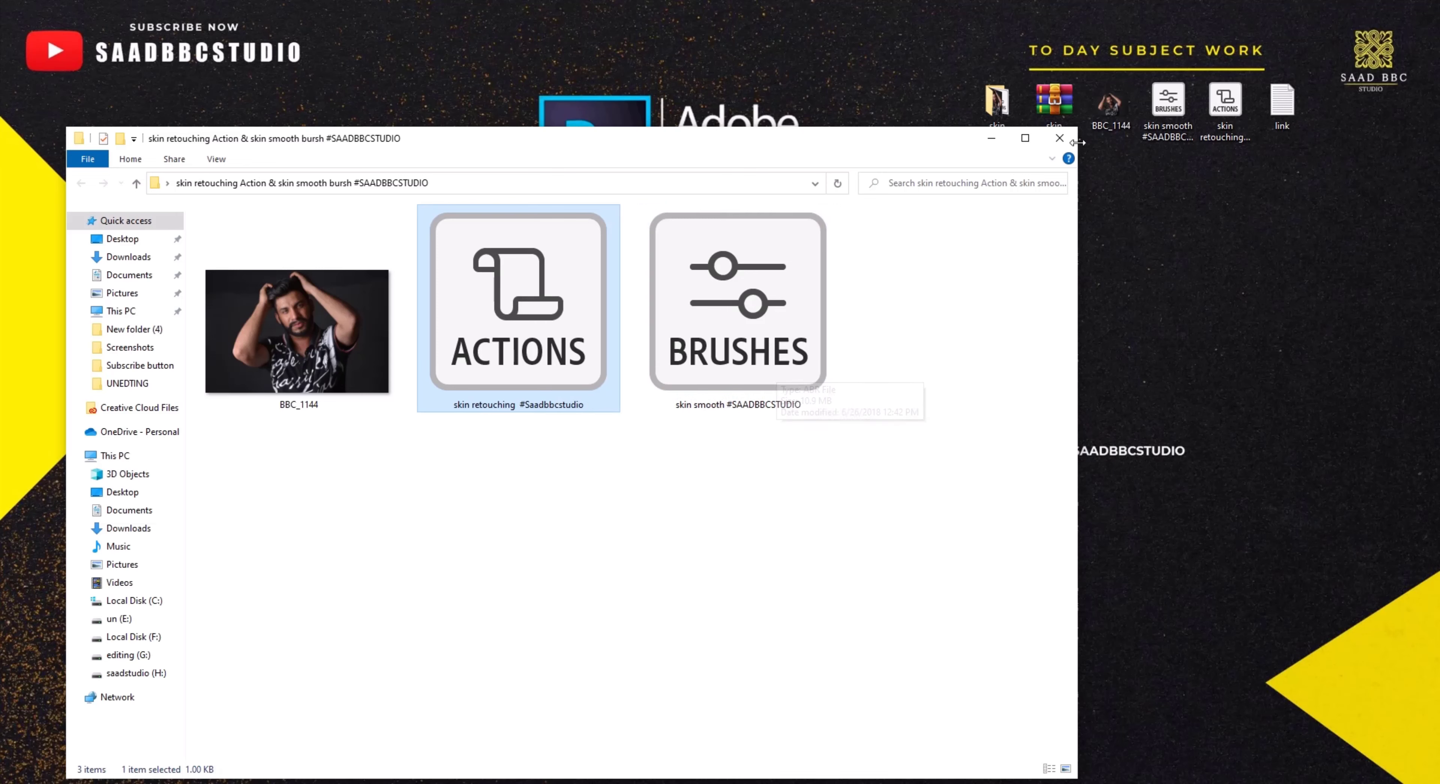
pyautogui.click(1062, 139)
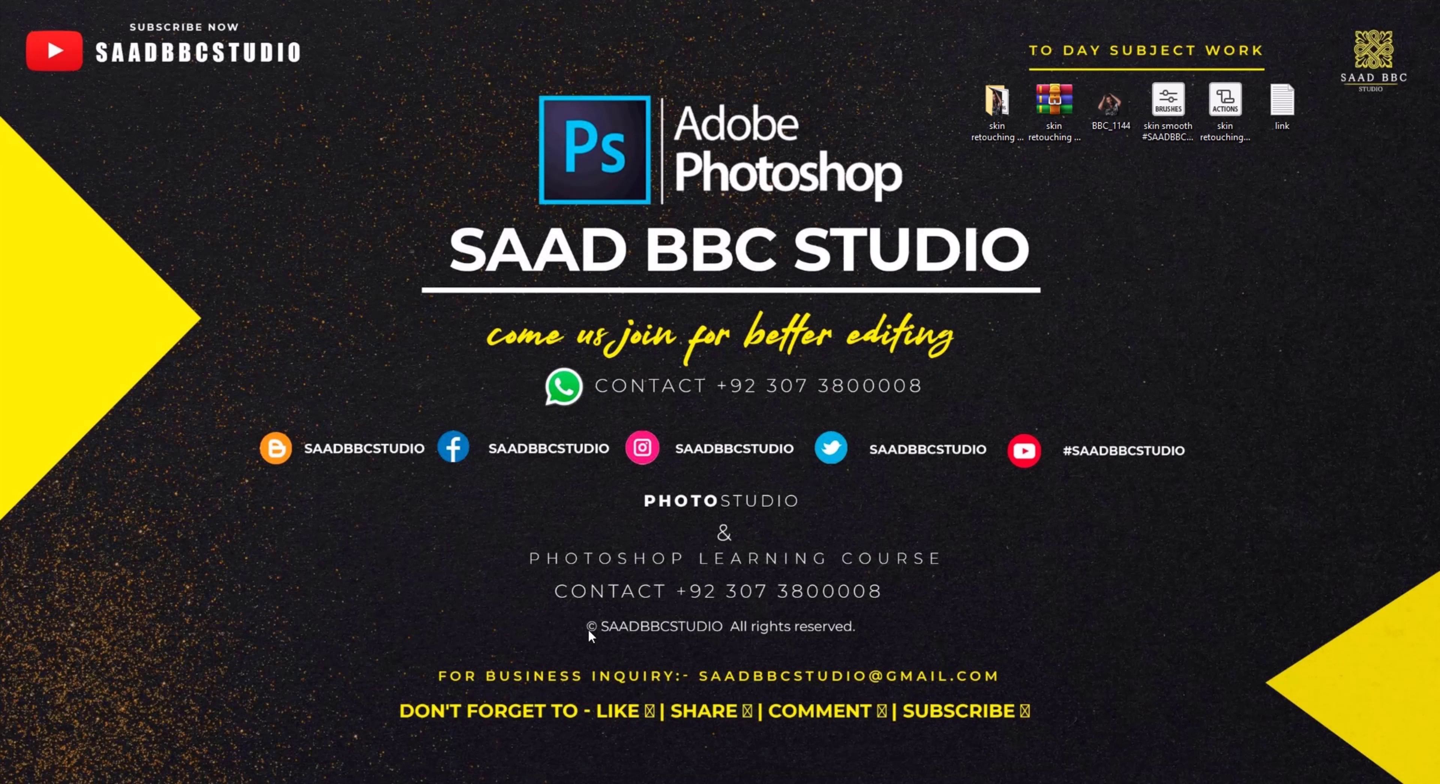
# Step: Launch Adobe Photoshop 2022 from the Start menu's app list
pyautogui.press('super')
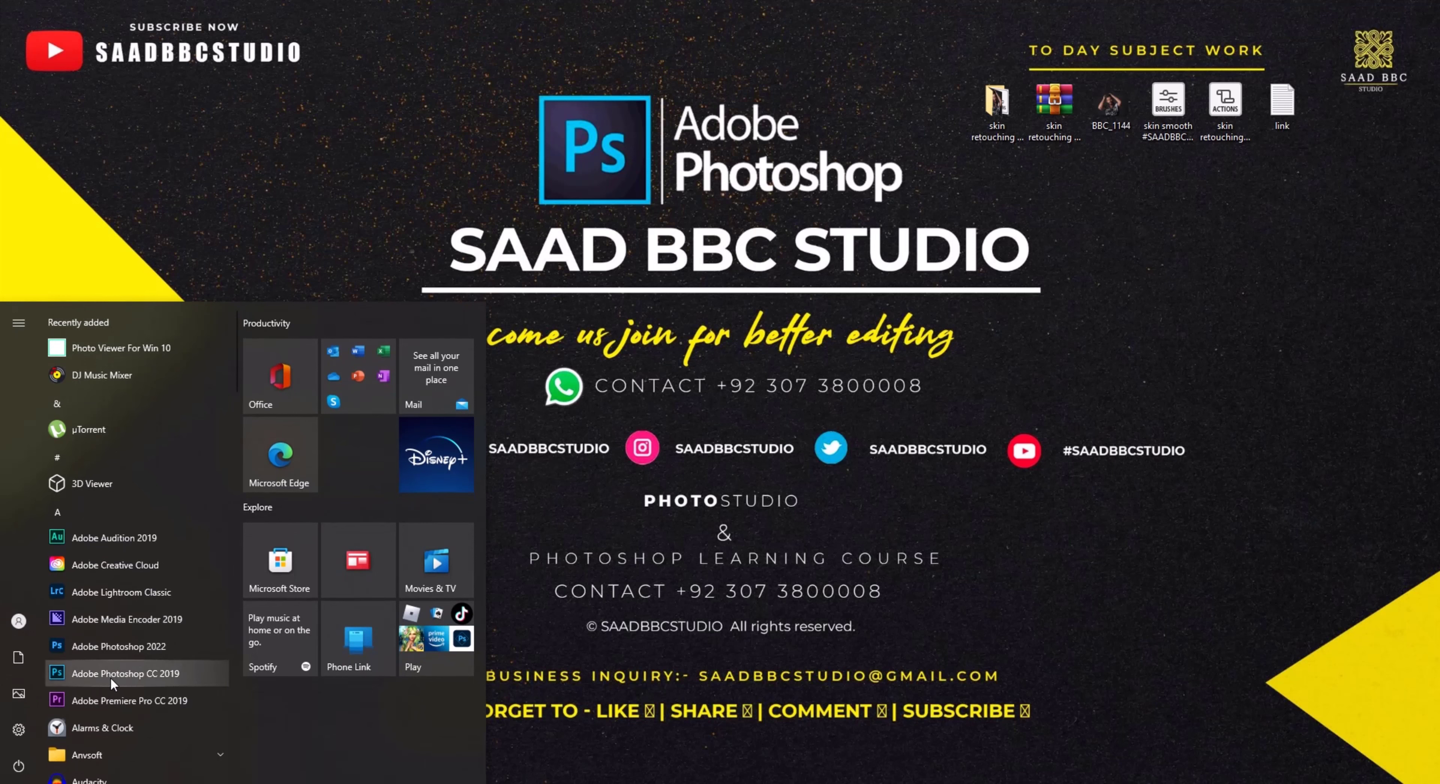
pyautogui.scroll(-1, 148, 678)
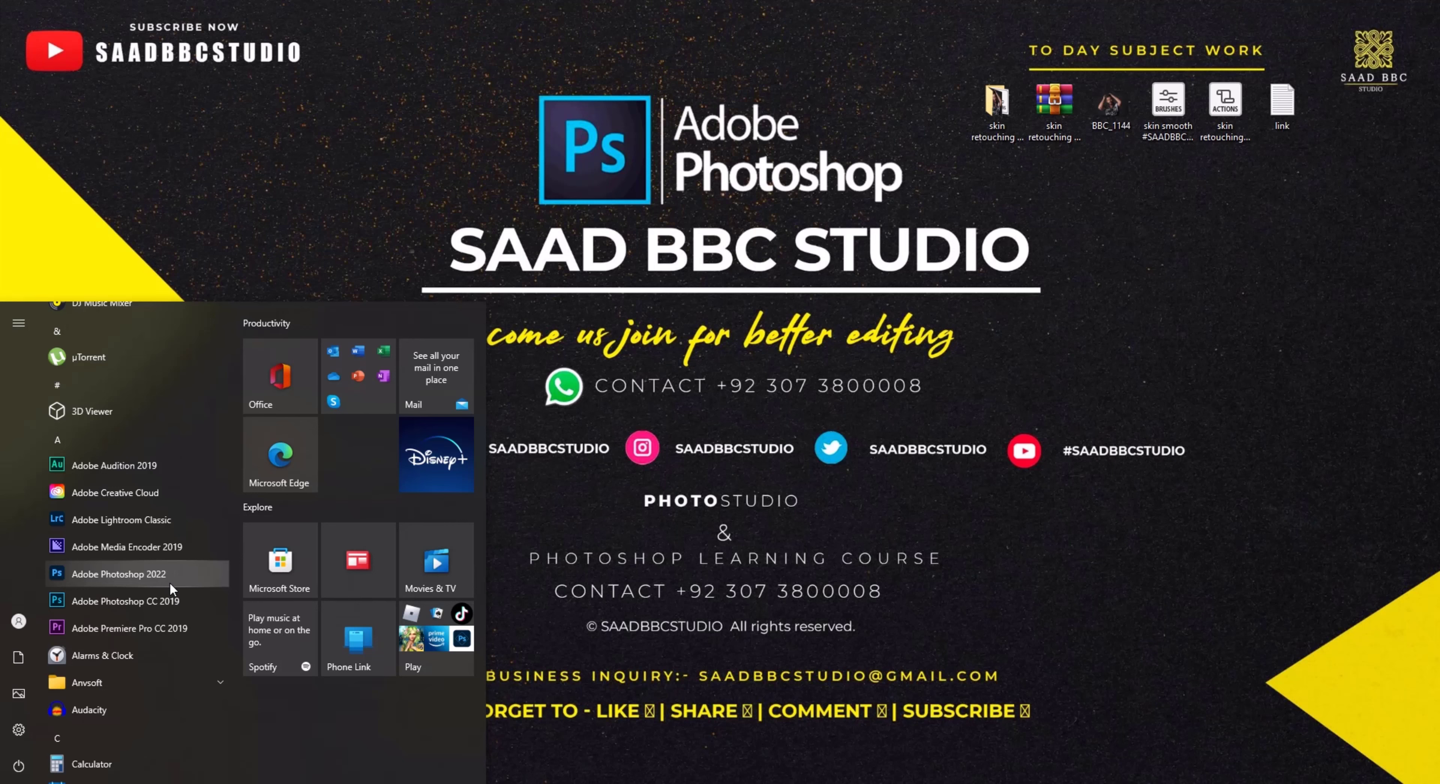
pyautogui.click(156, 601)
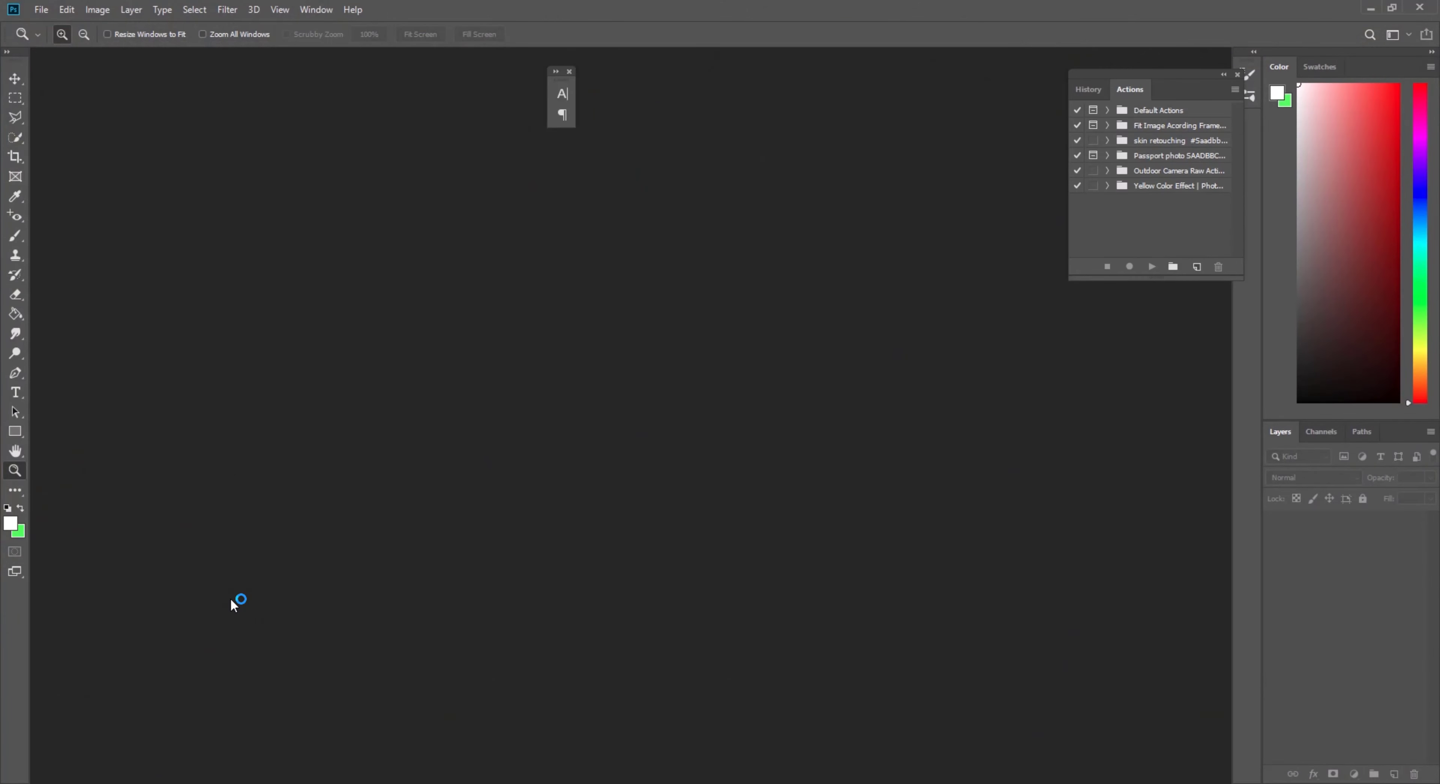
# Step: Close the History and Character panels, then open BBC_1144 zoomed to 25%
pyautogui.click(1237, 74)
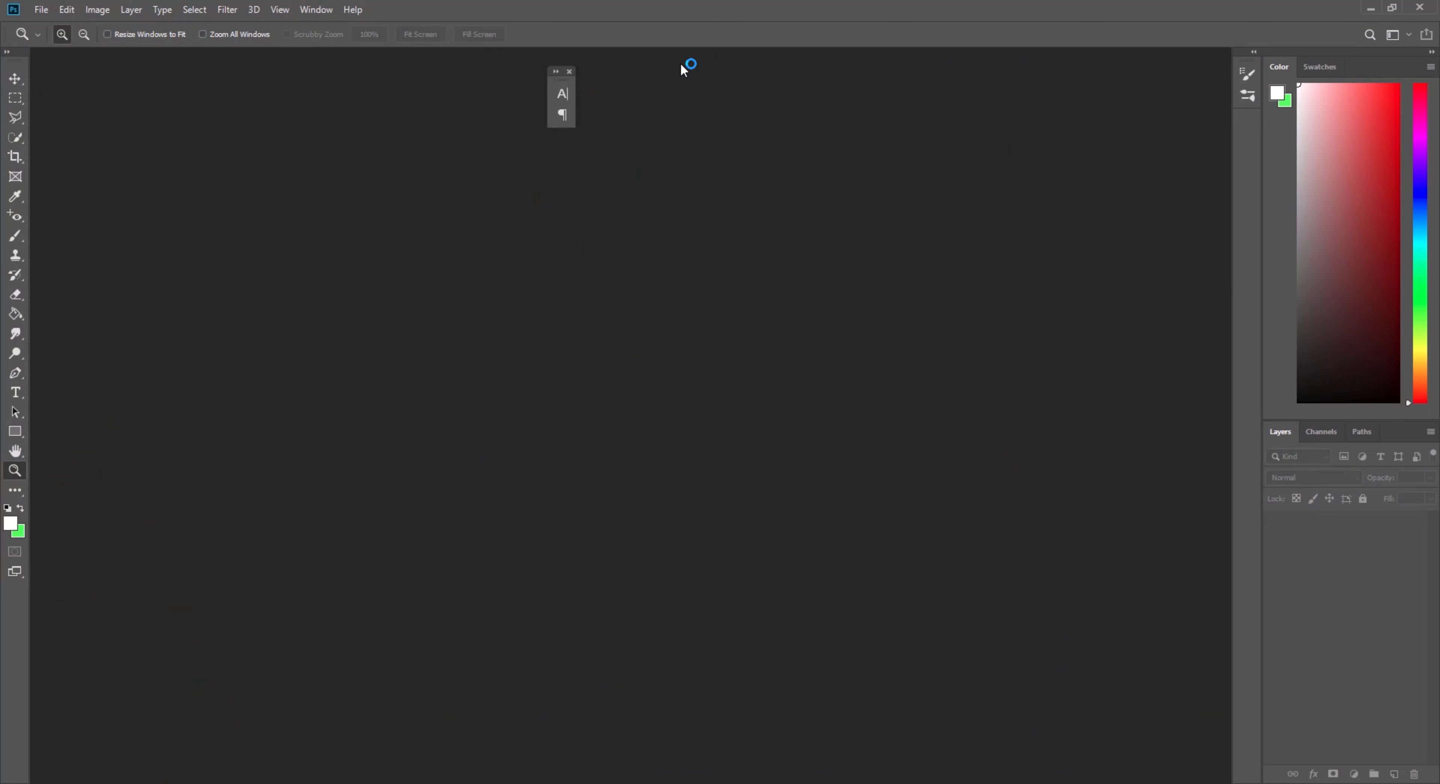
pyautogui.click(570, 71)
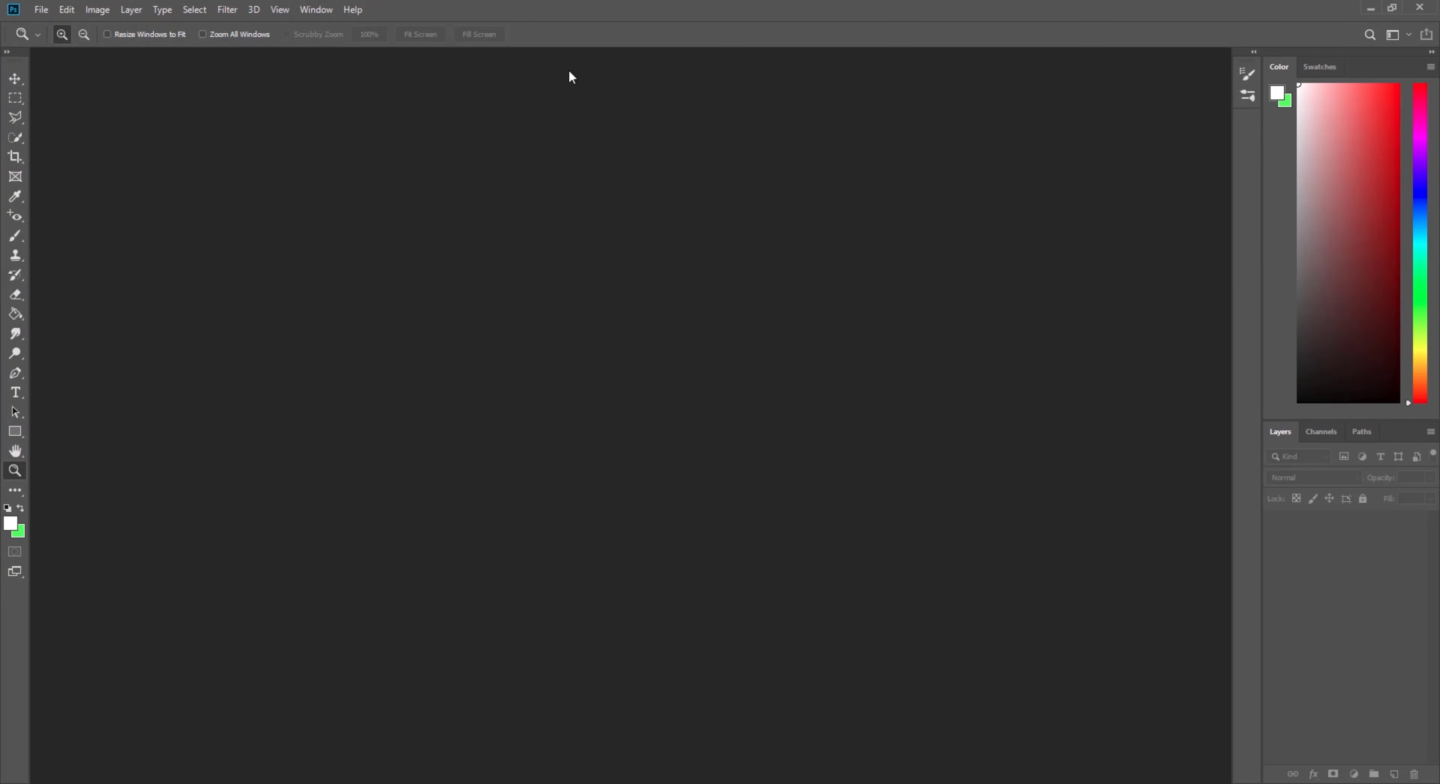
pyautogui.doubleClick(1010, 7)
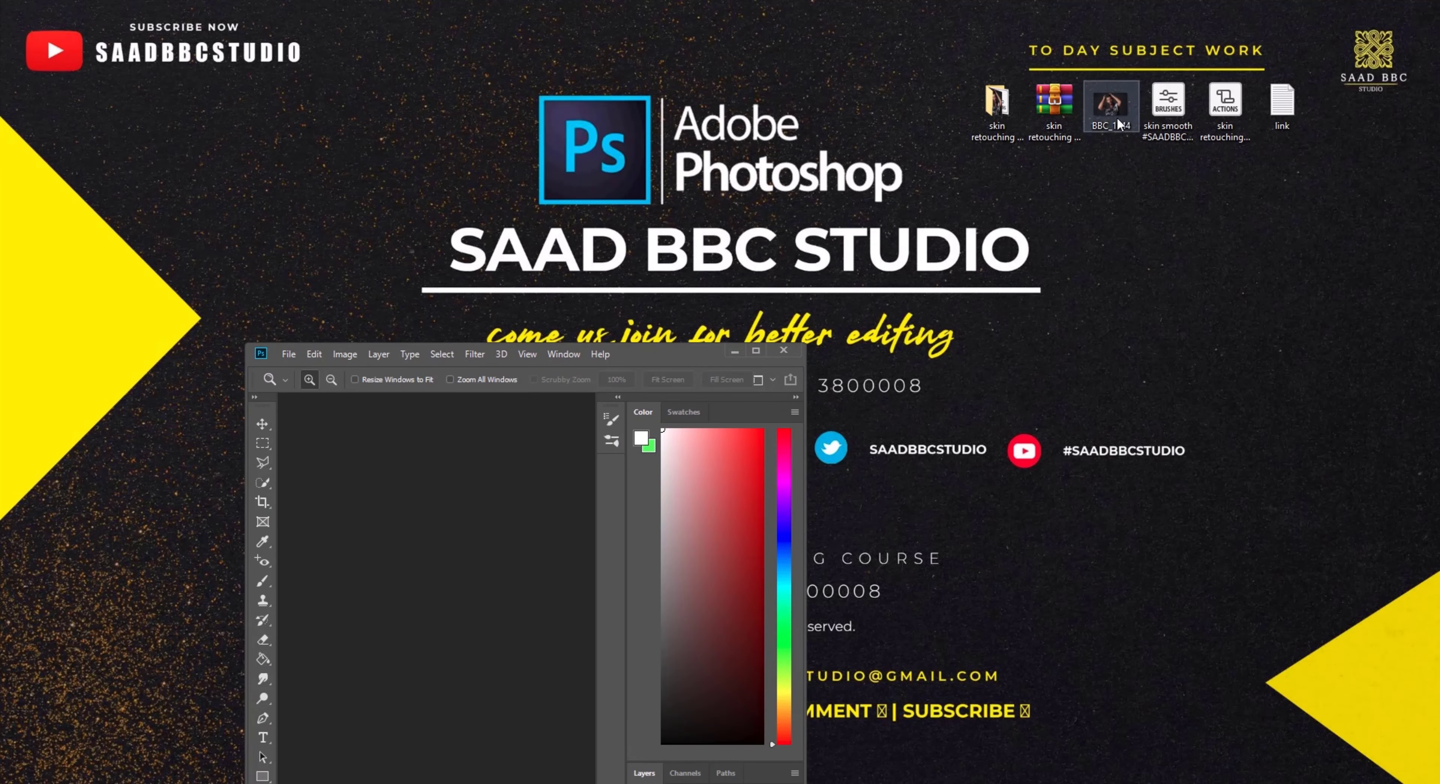
pyautogui.moveTo(1112, 109)
pyautogui.mouseDown()
pyautogui.moveTo(516, 497)
pyautogui.moveTo(539, 463)
pyautogui.mouseUp()
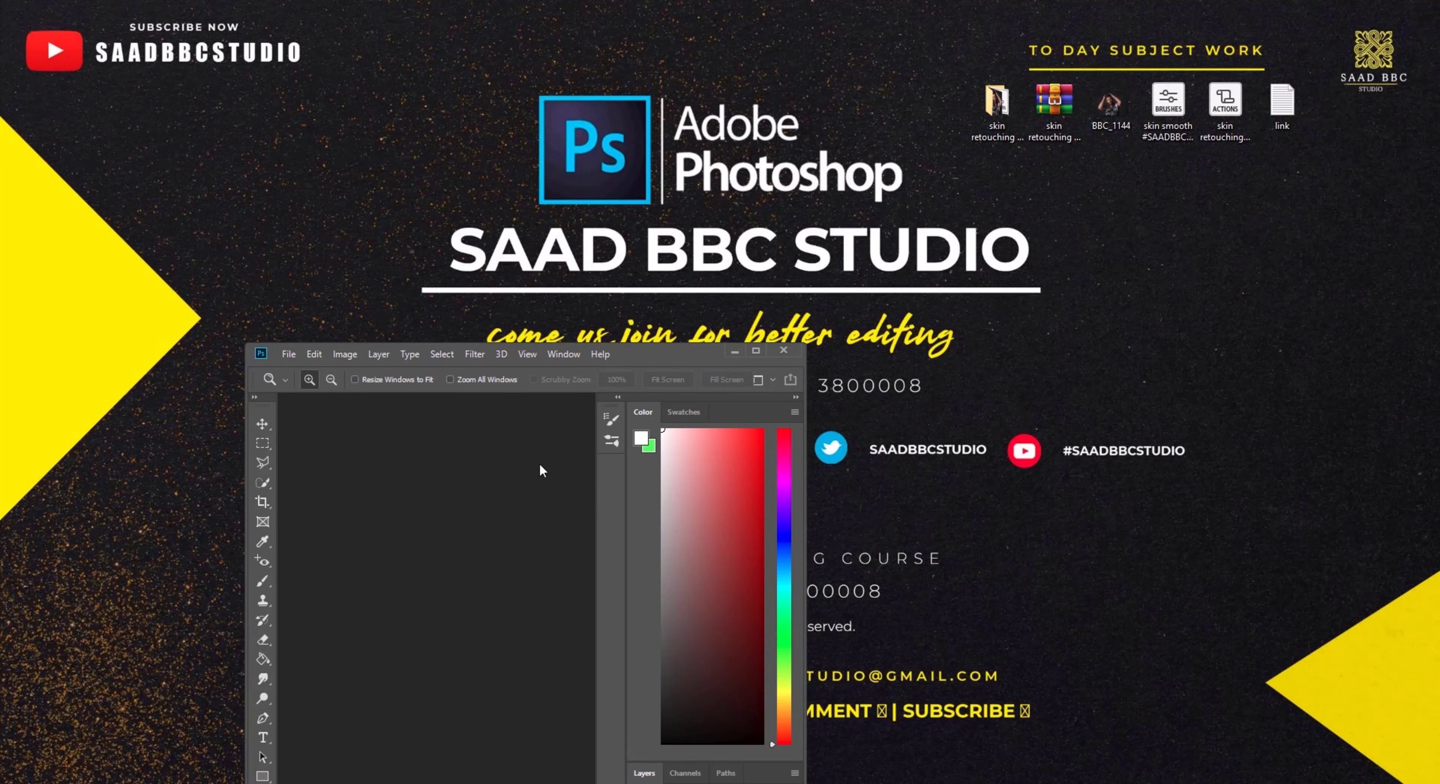
pyautogui.doubleClick(673, 351)
pyautogui.moveTo(684, 388); pyautogui.dragTo(1133, 178)
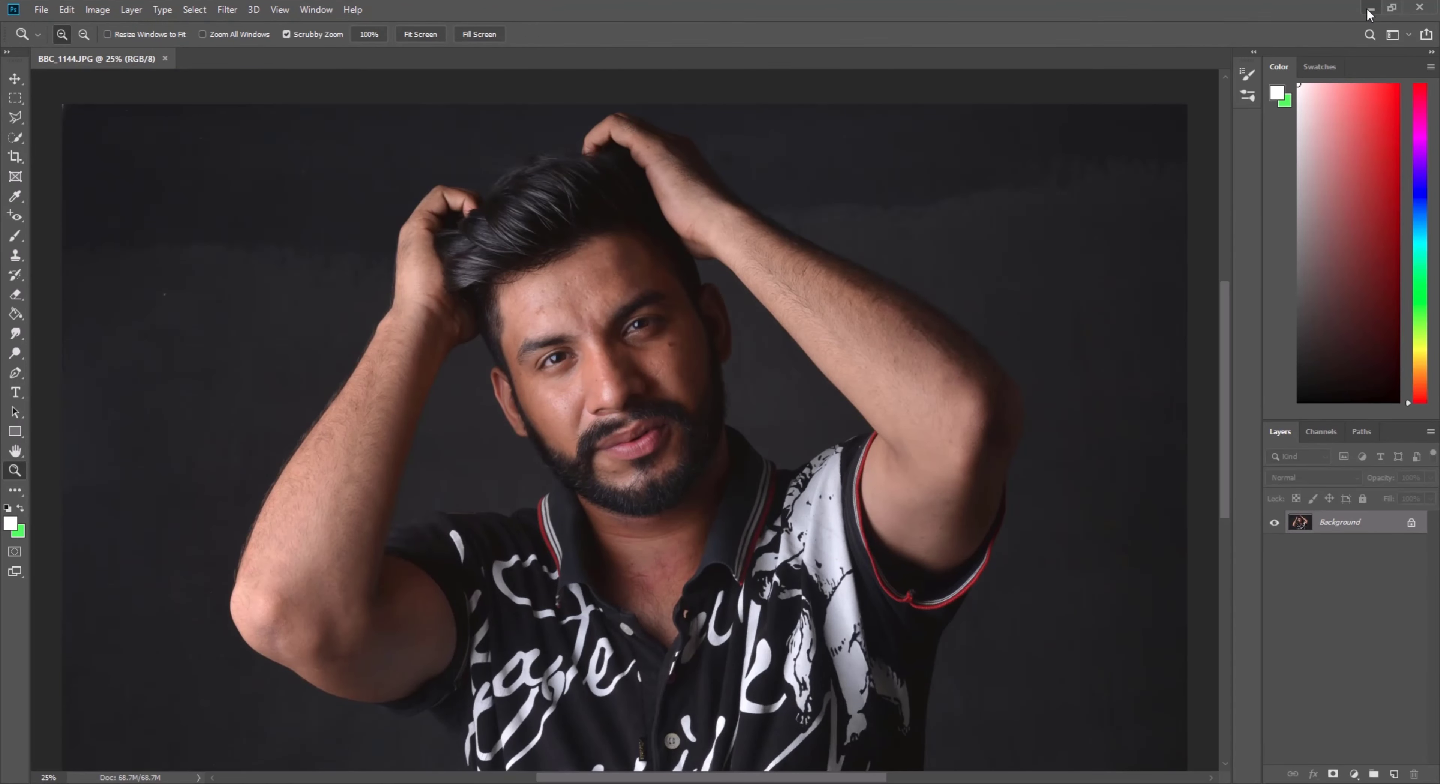
pyautogui.scroll(-2, 782, 249)
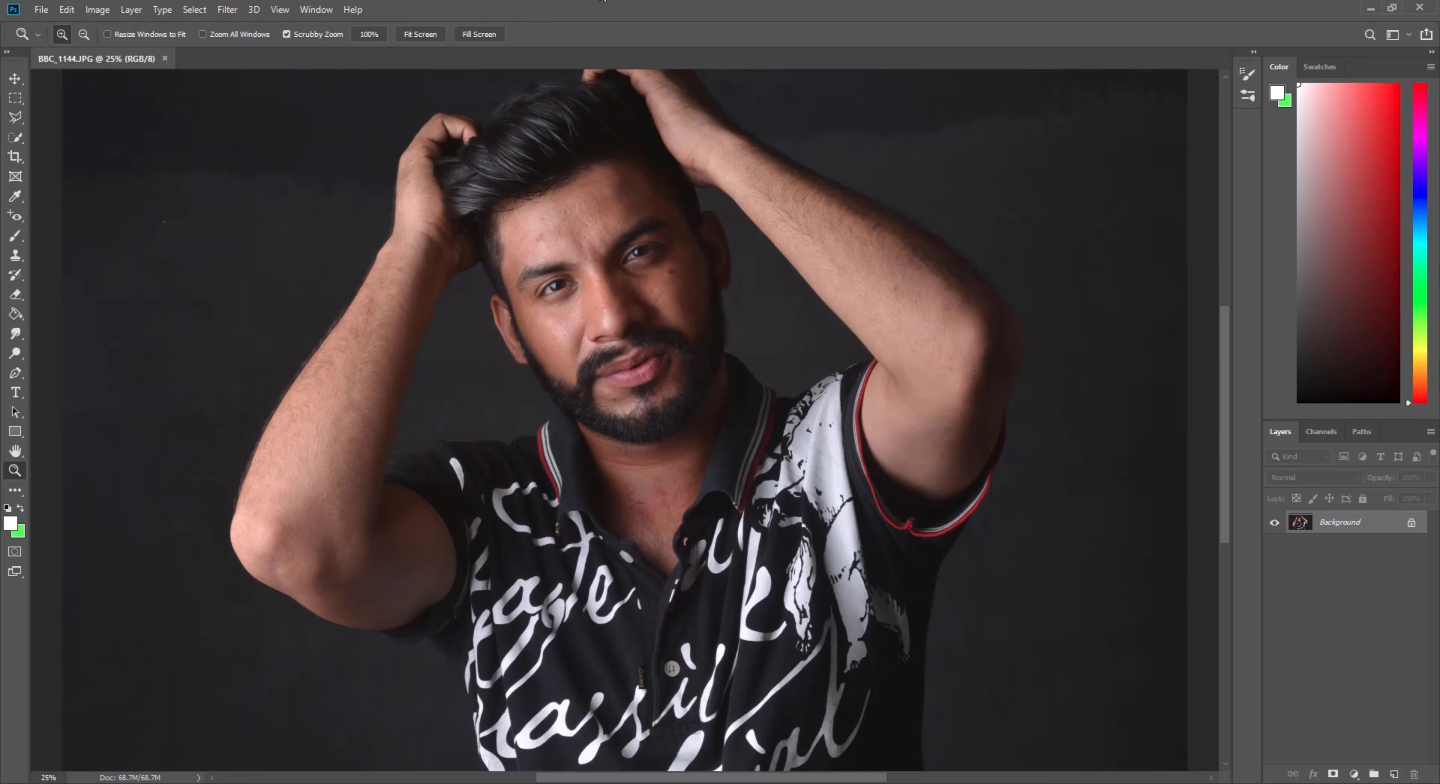
# Step: Switch to the Mixer Brush and load the skin smooth ABR brush file
pyautogui.rightClick(15, 236)
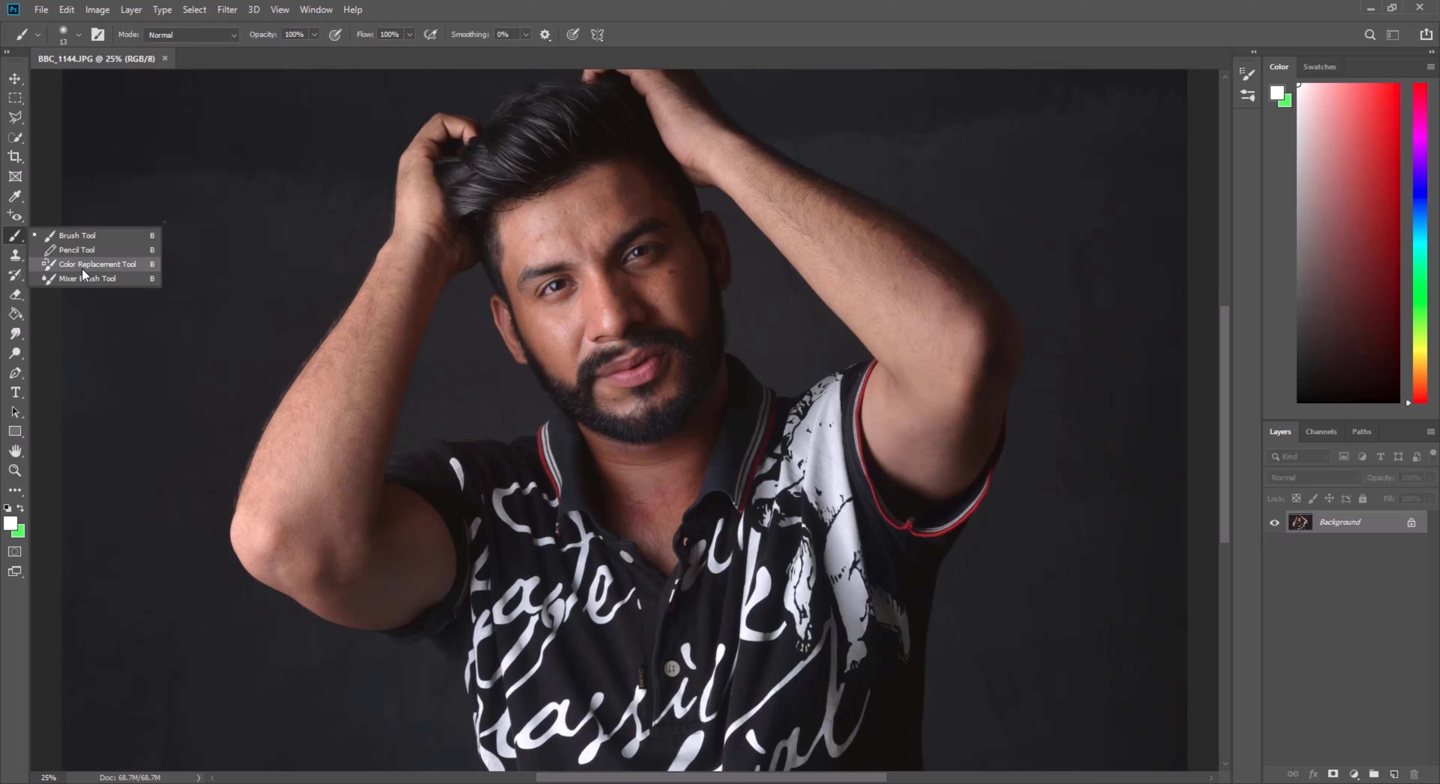
pyautogui.click(88, 278)
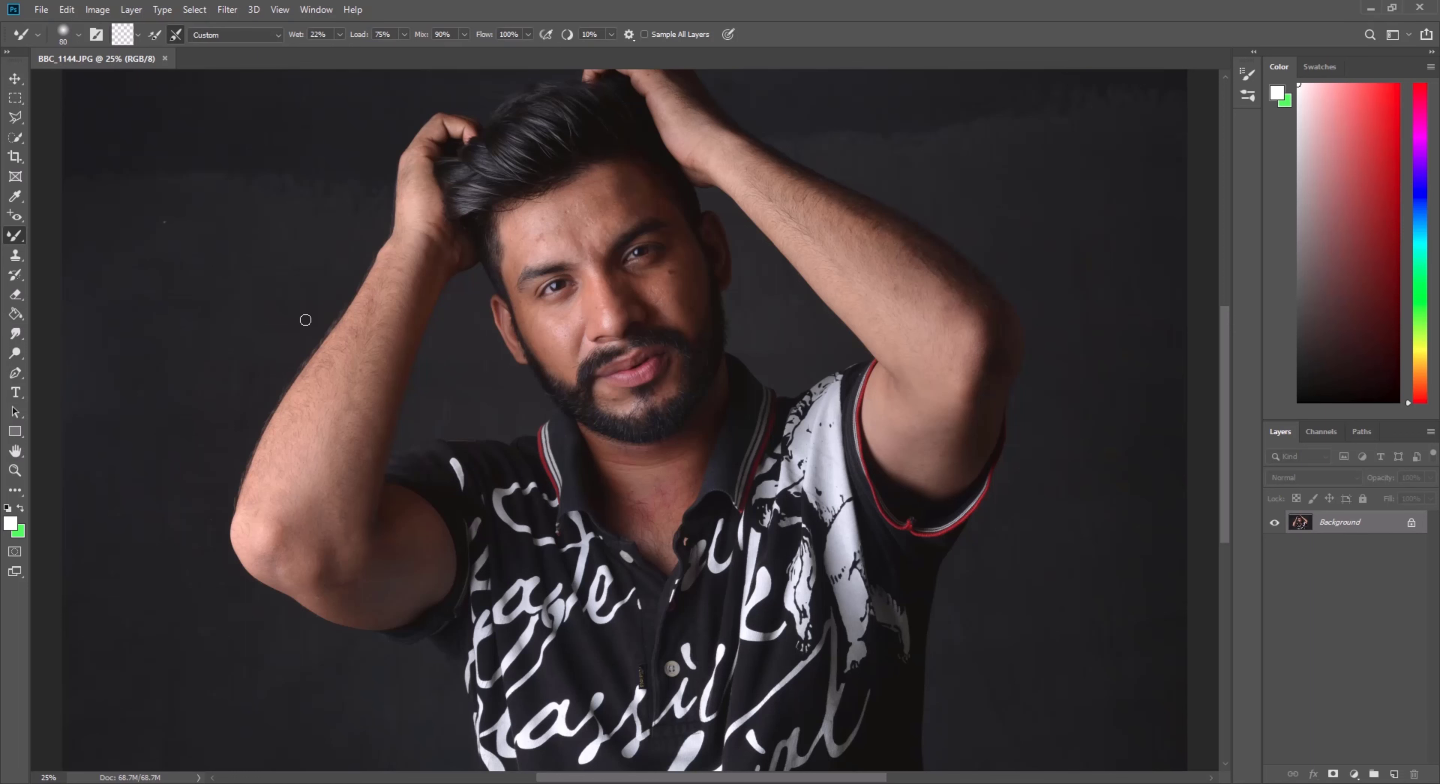
pyautogui.scroll(2, 315, 322)
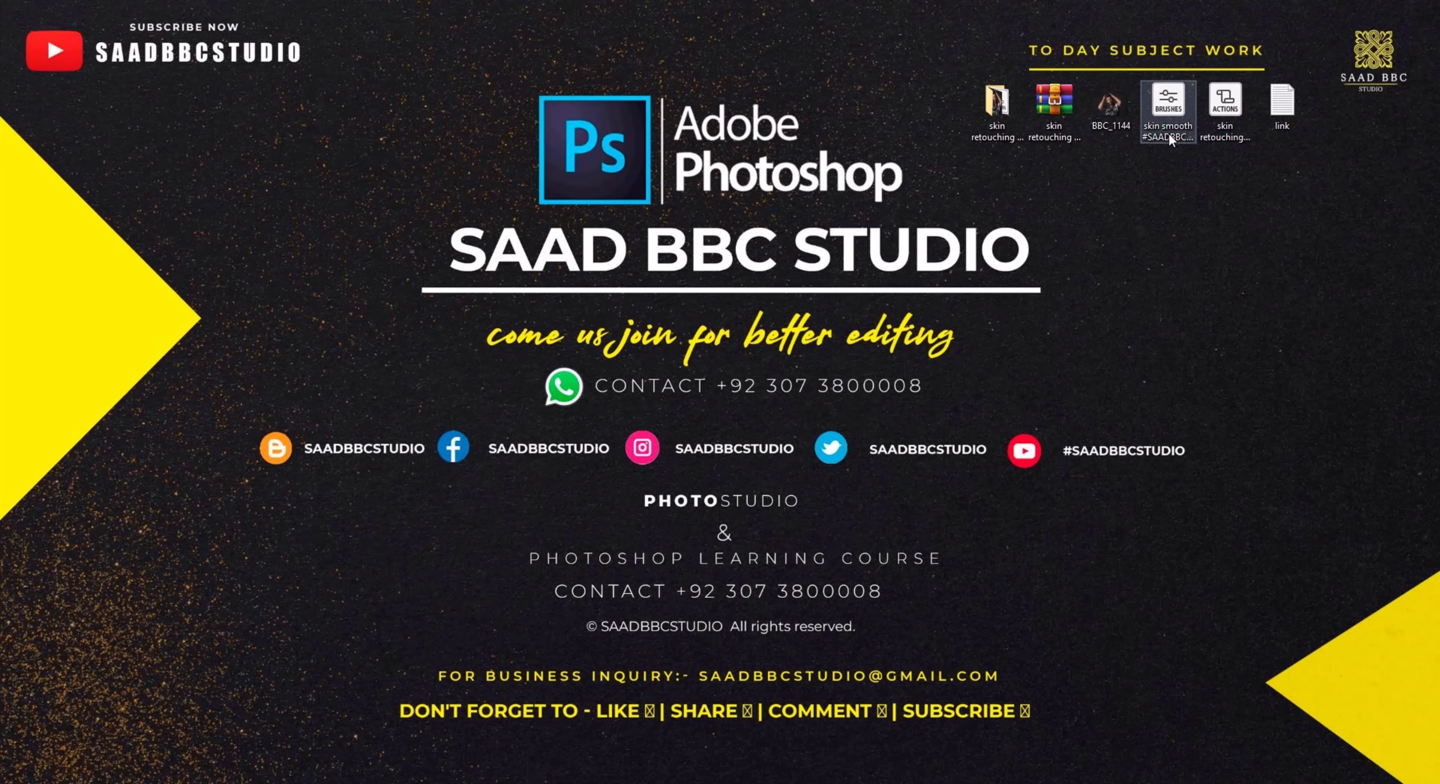
pyautogui.click(1178, 118)
pyautogui.doubleClick(1173, 116)
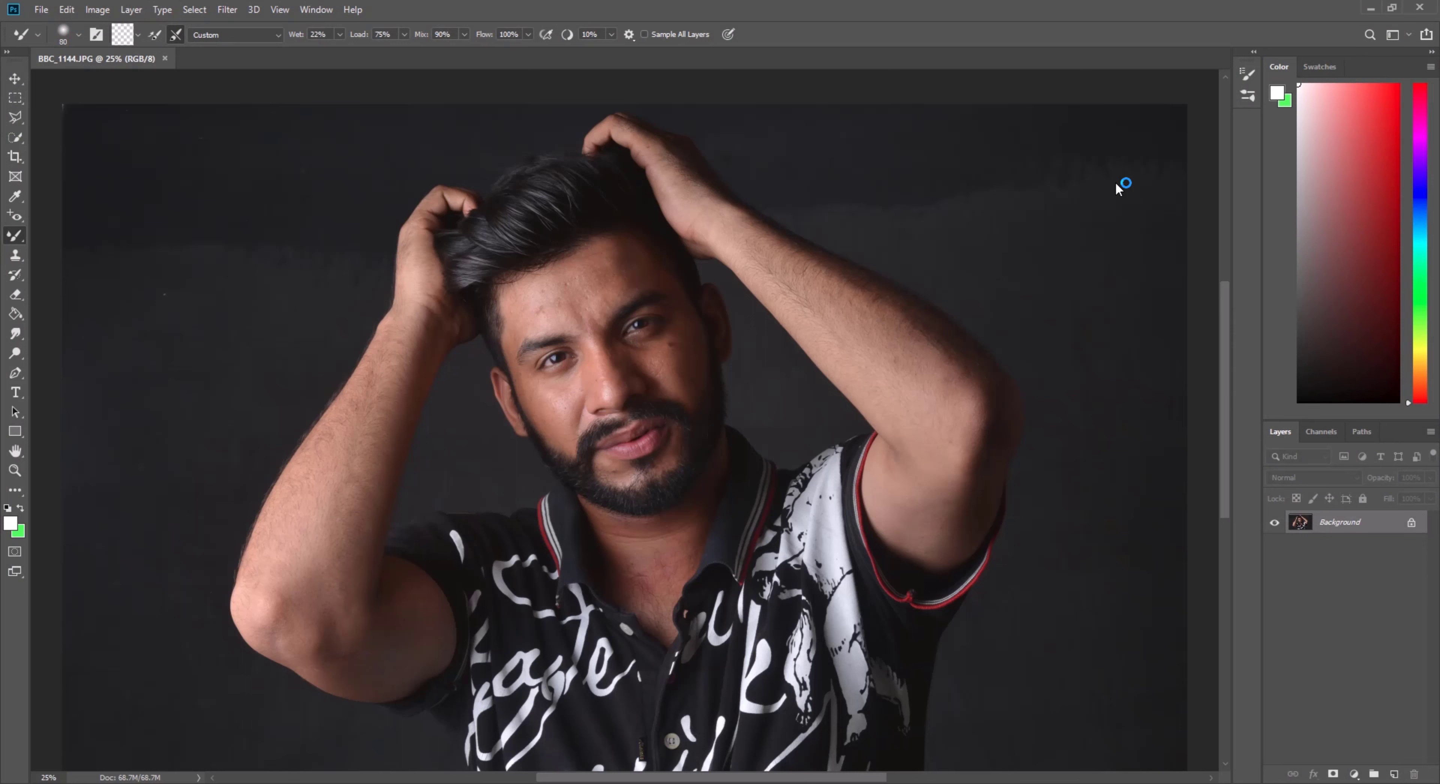
# Step: Switch to the Brush Tool and open the brush preset picker on the canvas
pyautogui.rightClick(16, 235)
pyautogui.click(80, 235)
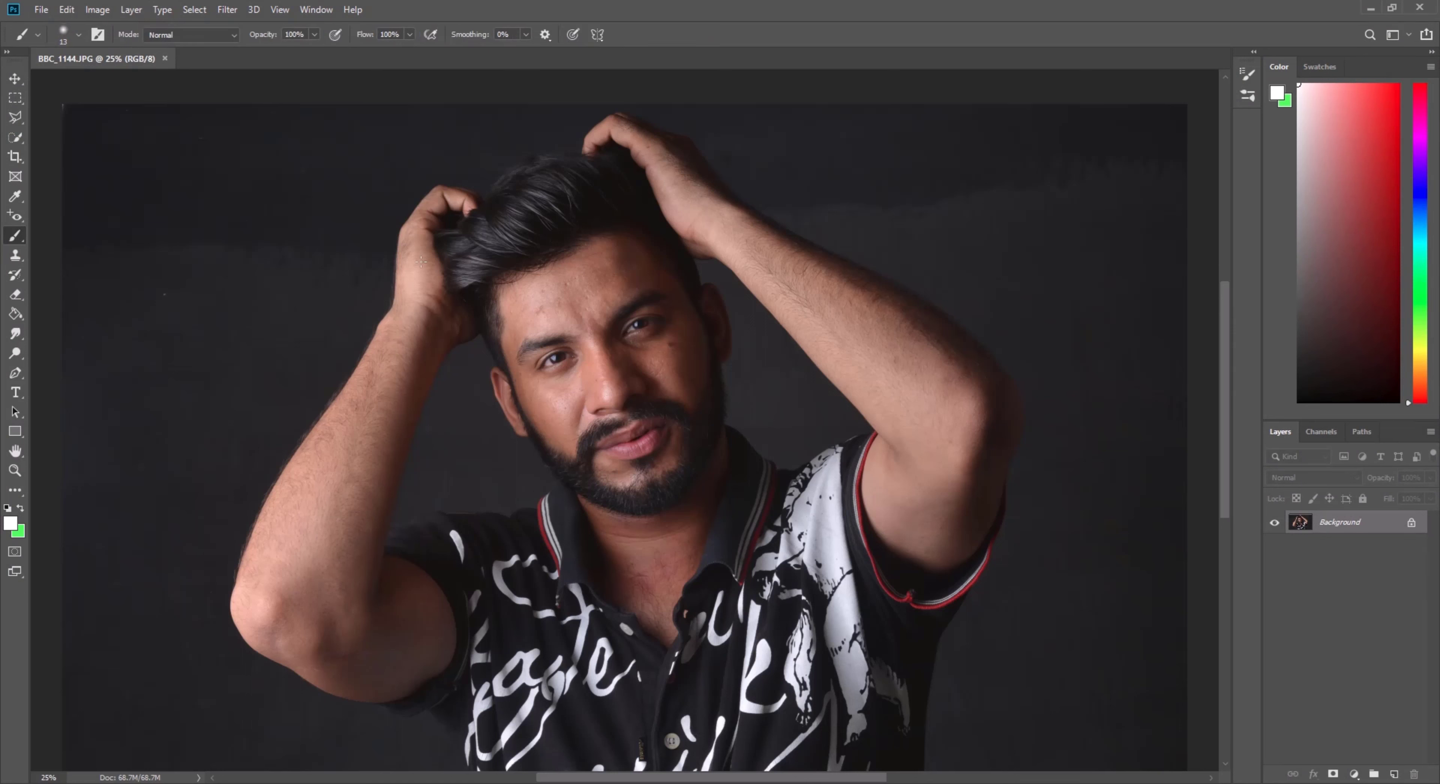
pyautogui.rightClick(394, 248)
pyautogui.scroll(-3, 559, 419)
pyautogui.scroll(-3, 563, 425)
pyautogui.moveTo(570, 422); pyautogui.dragTo(570, 462)
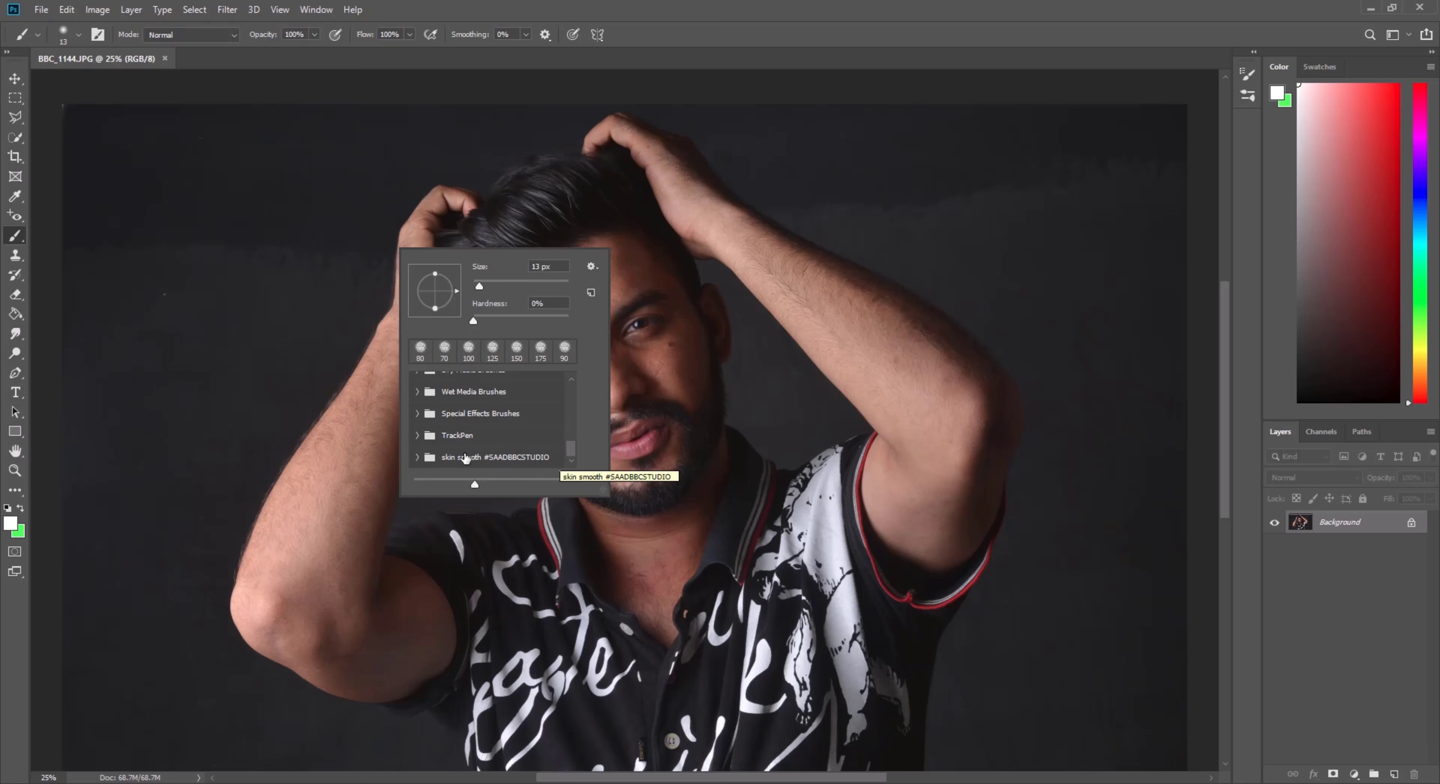
# Step: Expand the skin smooth #SAADBBCSTUDIO folder to confirm its smudge and smooth brushes
pyautogui.click(418, 457)
pyautogui.scroll(-1, 512, 449)
pyautogui.scroll(-1, 508, 453)
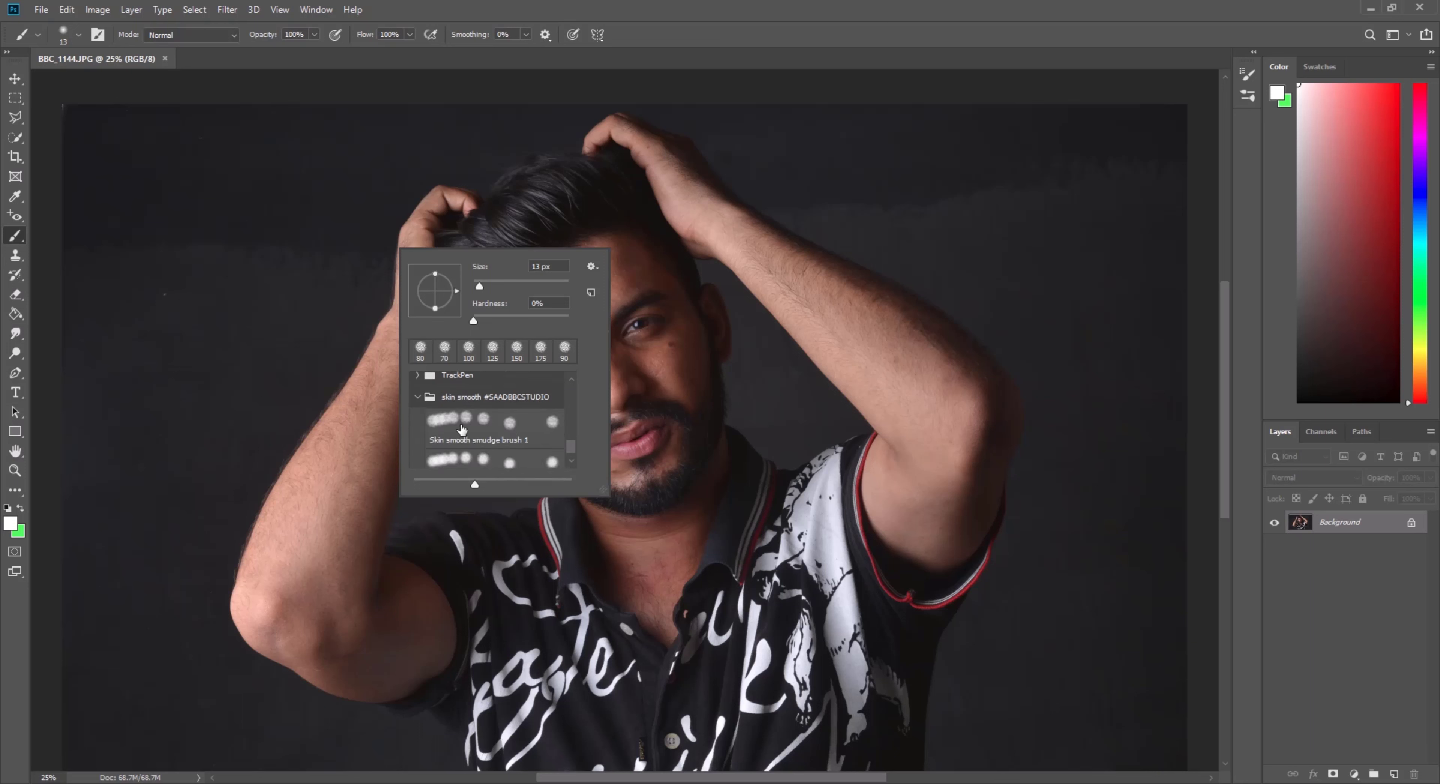
pyautogui.scroll(-1, 476, 464)
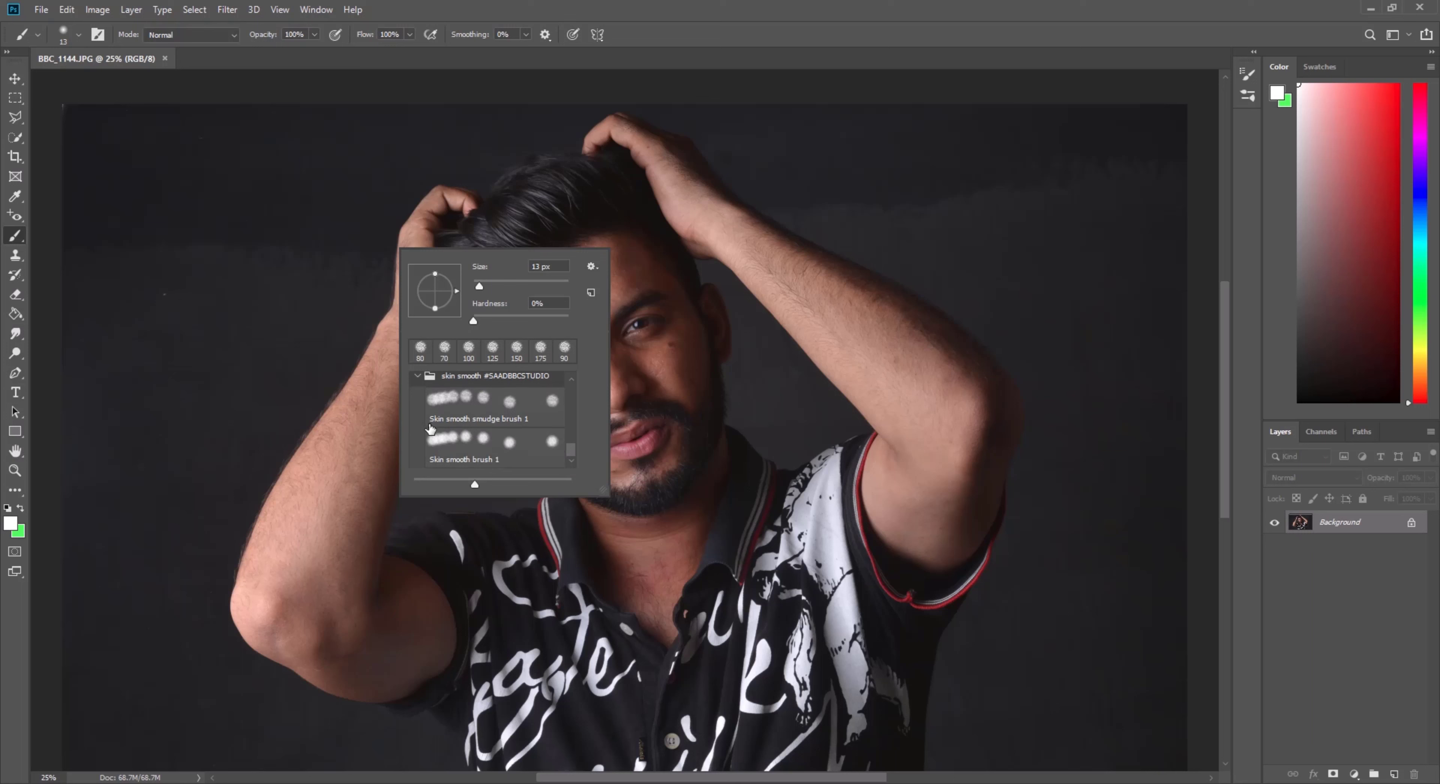
pyautogui.scroll(1, 436, 426)
pyautogui.click(418, 387)
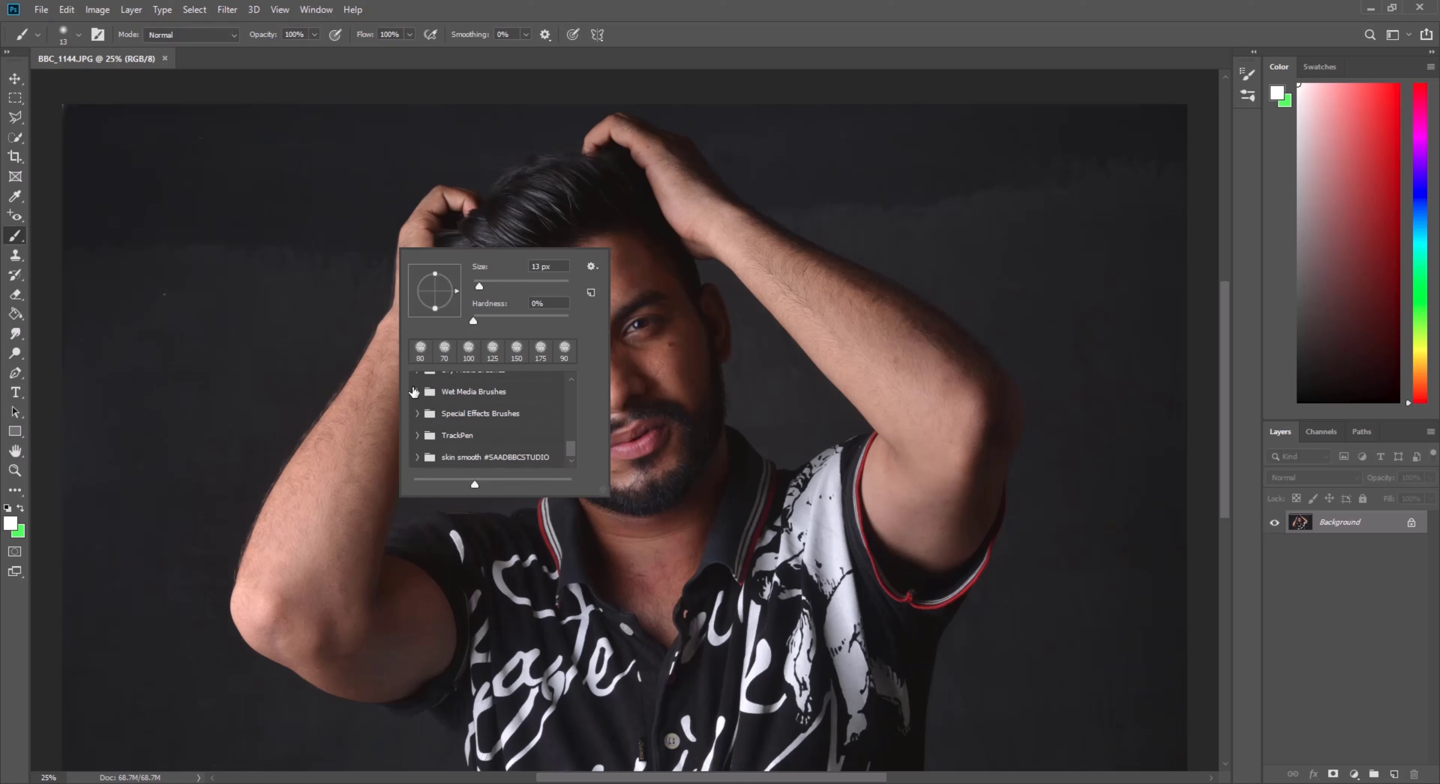
pyautogui.click(891, 23)
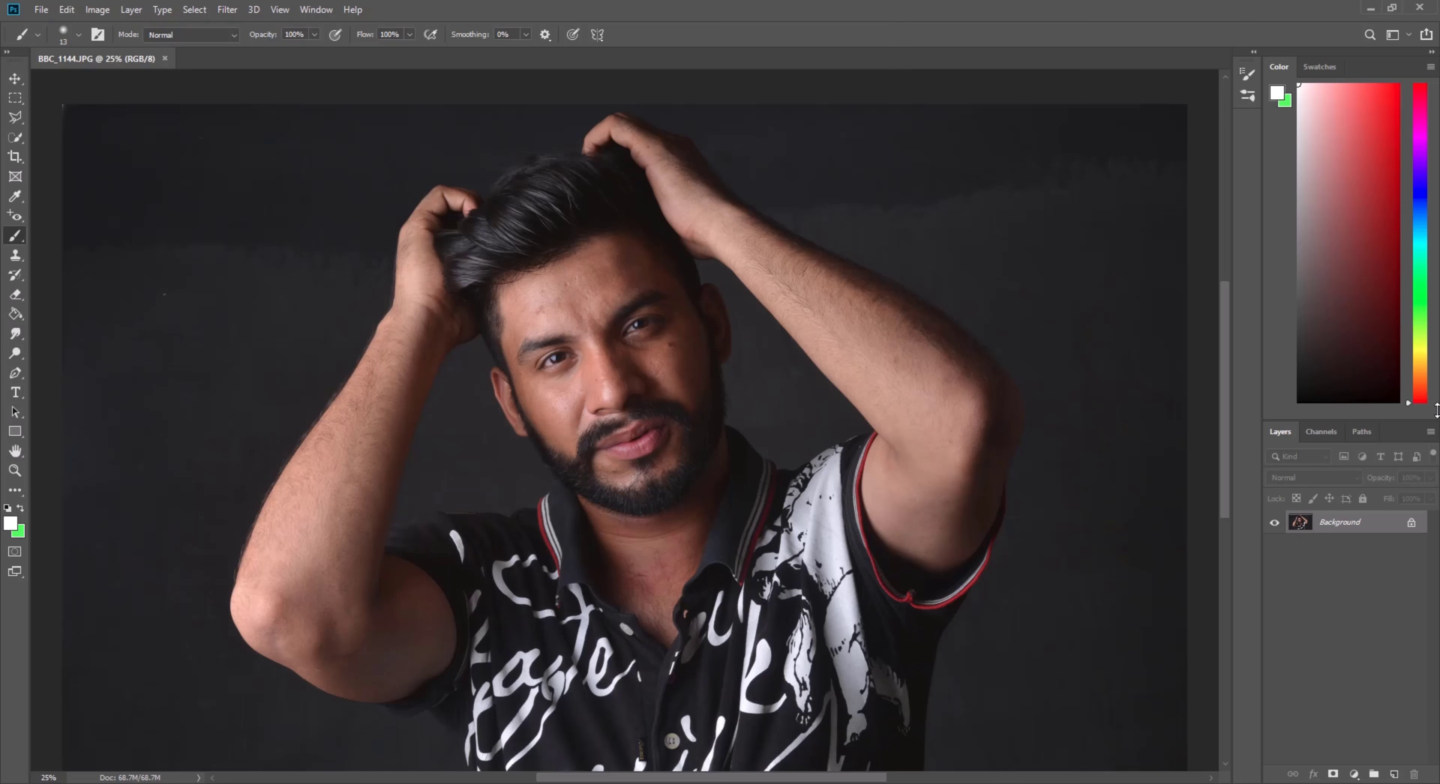
# Step: Duplicate Background as Background copy and zoom to 66.7% on the man's face
pyautogui.moveTo(1348, 528); pyautogui.dragTo(1394, 773)
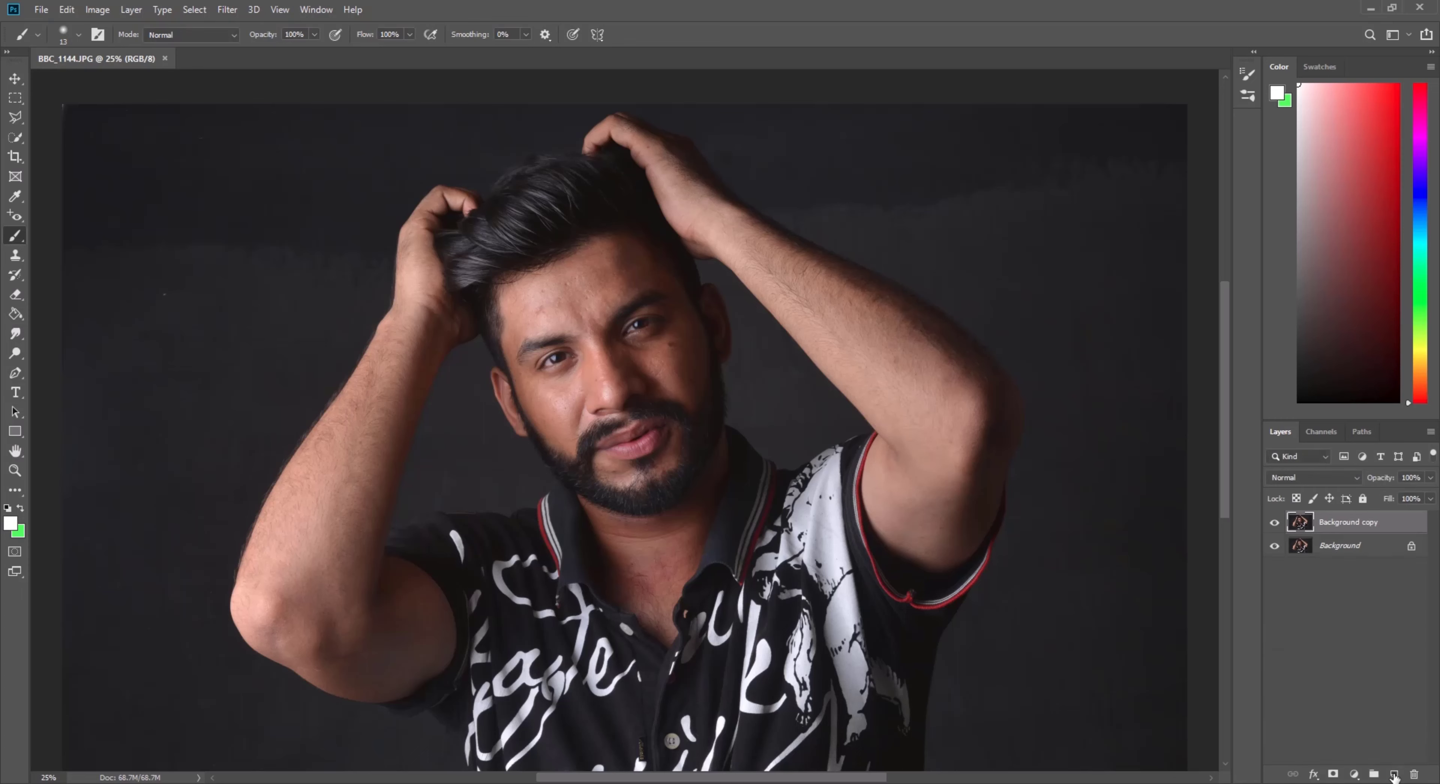
pyautogui.click(15, 471)
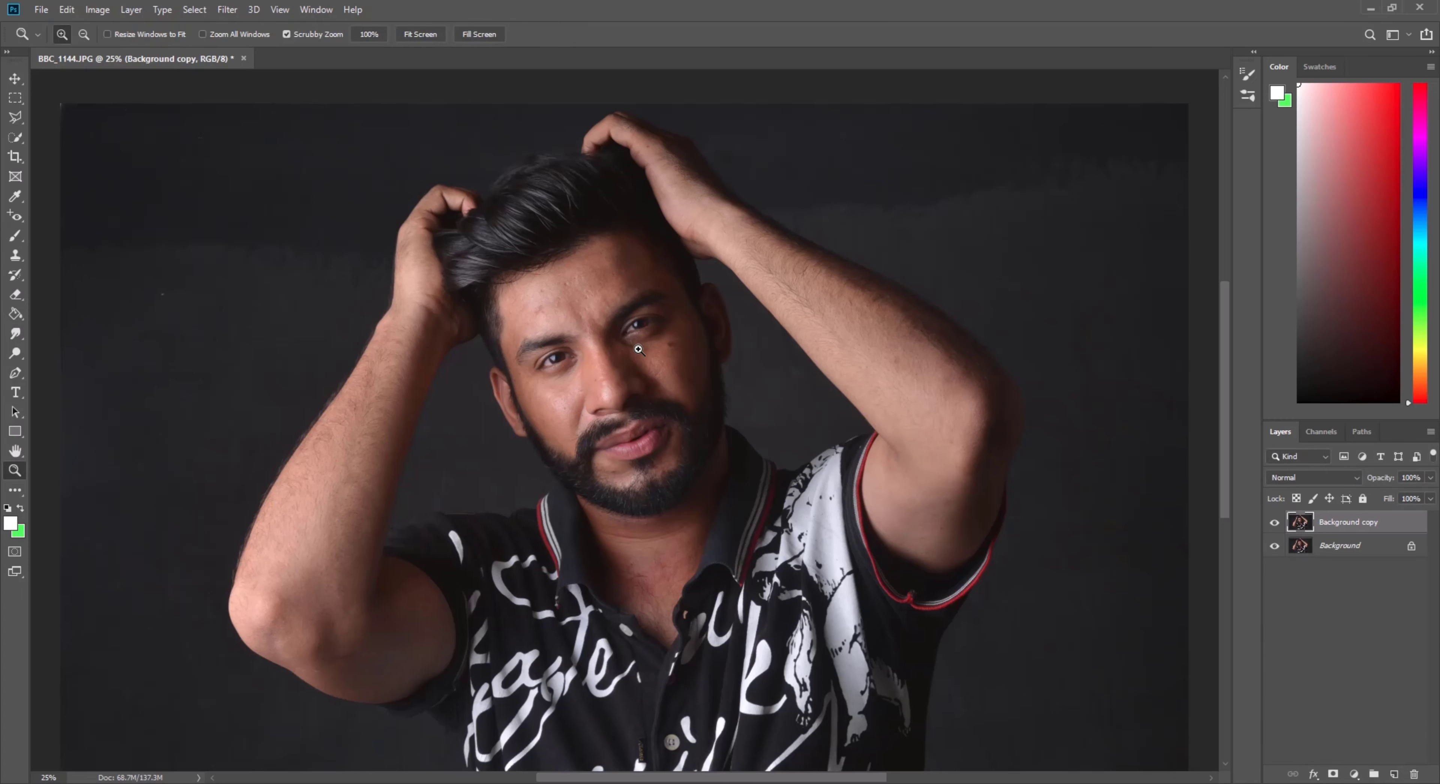
pyautogui.click(668, 355)
pyautogui.click(671, 356)
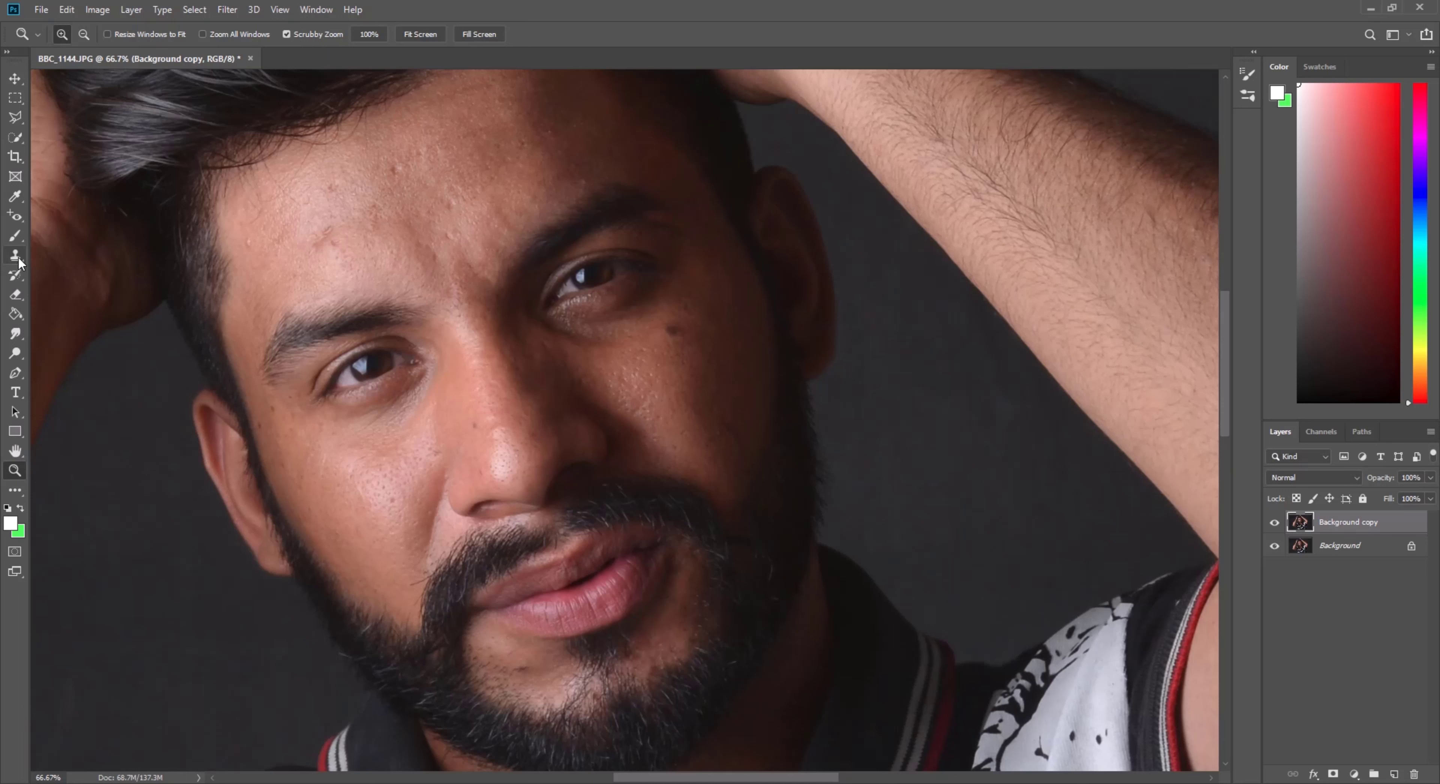
pyautogui.moveTo(18, 218); pyautogui.dragTo(81, 214)
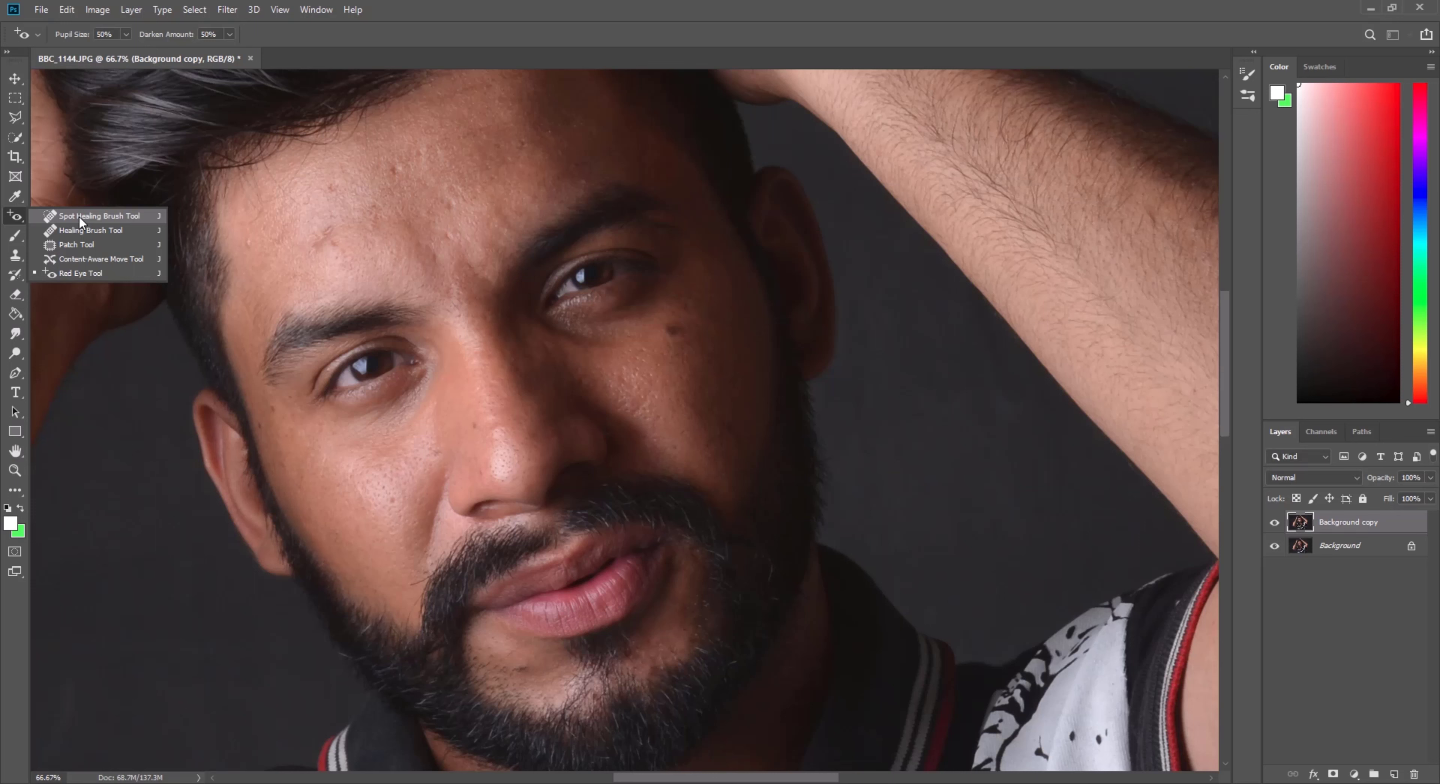
# Step: Heal the blemishes across the forehead with the Spot Healing Brush
pyautogui.click(78, 216)
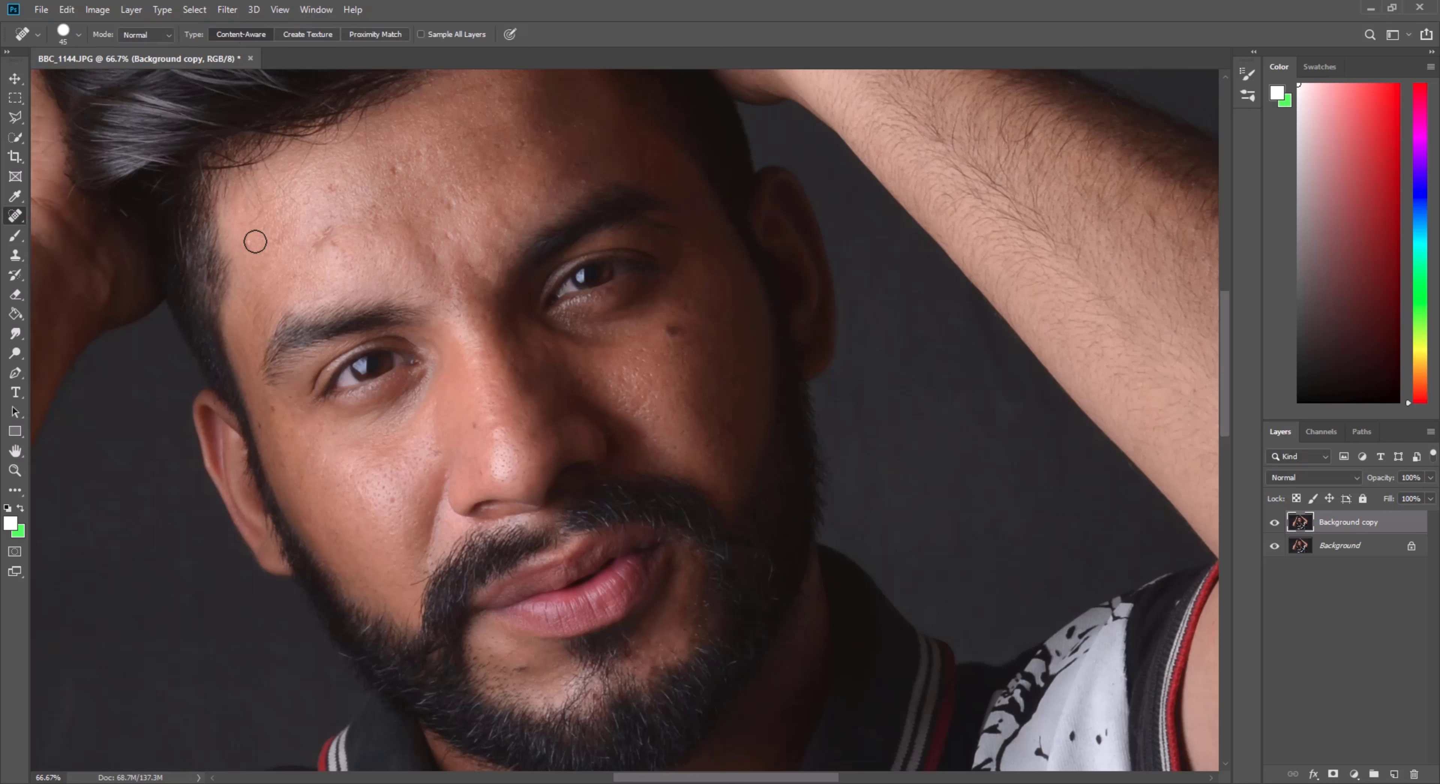
pyautogui.click(248, 242)
pyautogui.moveTo(318, 228); pyautogui.dragTo(338, 241)
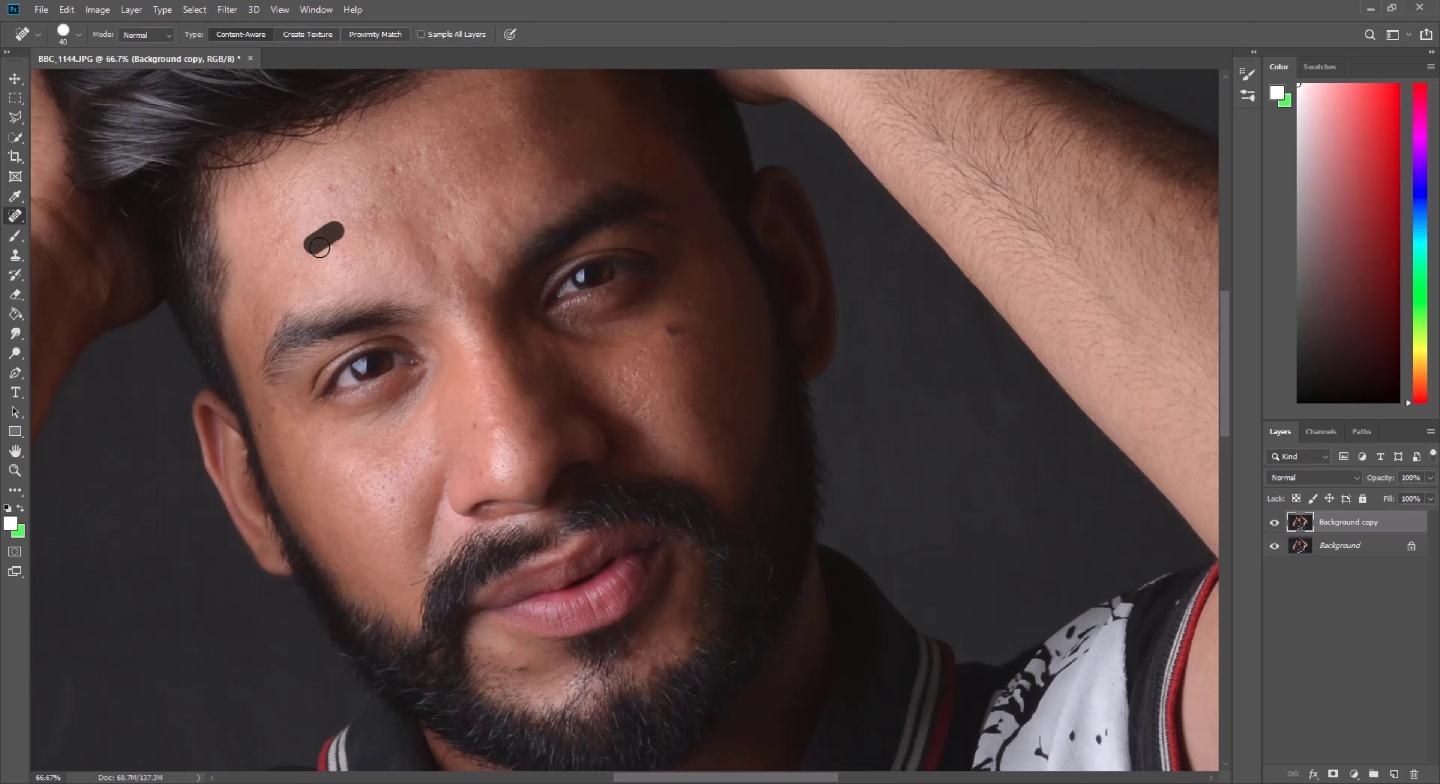
pyautogui.click(335, 185)
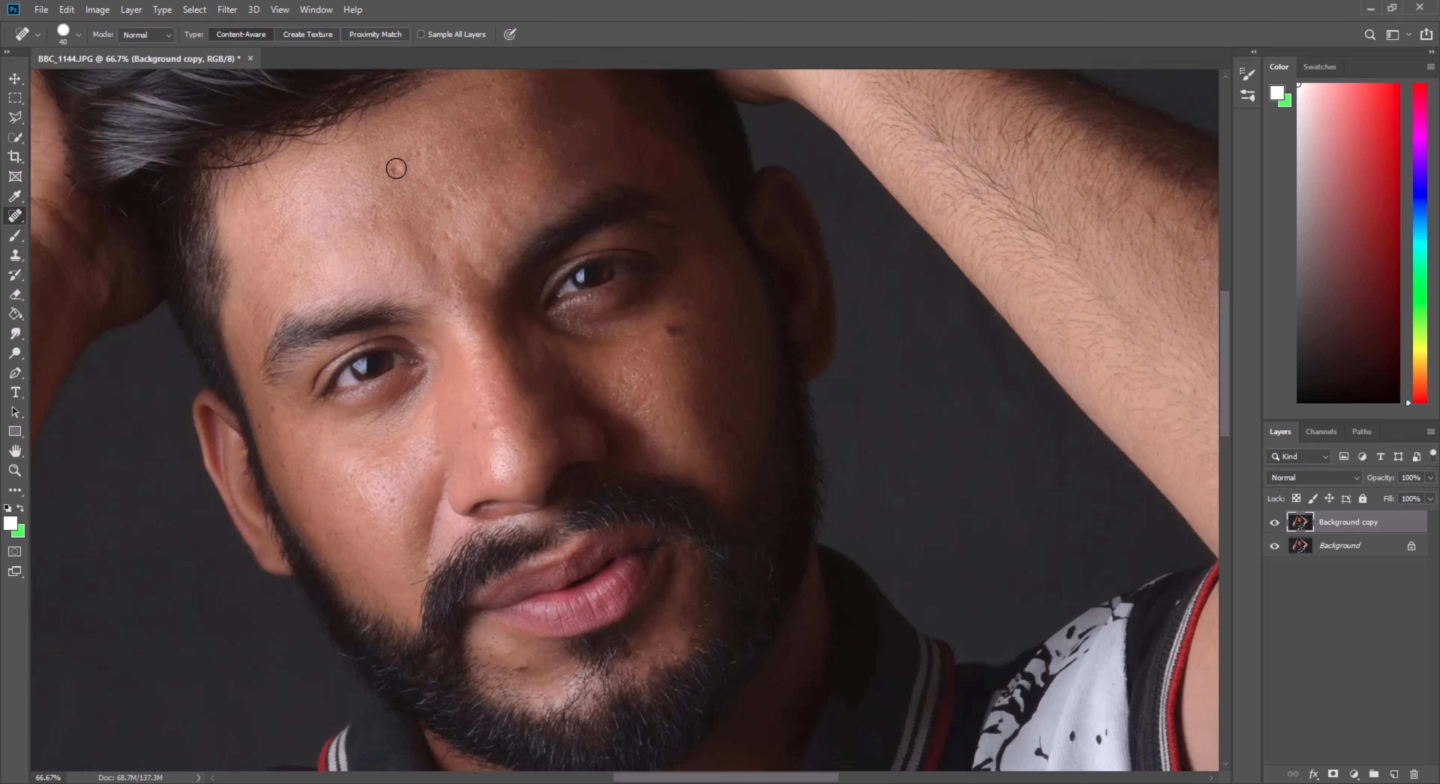
pyautogui.click(396, 169)
pyautogui.click(426, 150)
pyautogui.click(449, 241)
# Step: Heal the nose and cheek blemishes, resizing the brush between 45 and 35
pyautogui.scroll(-1, 685, 337)
pyautogui.press(']')
pyautogui.press('[')
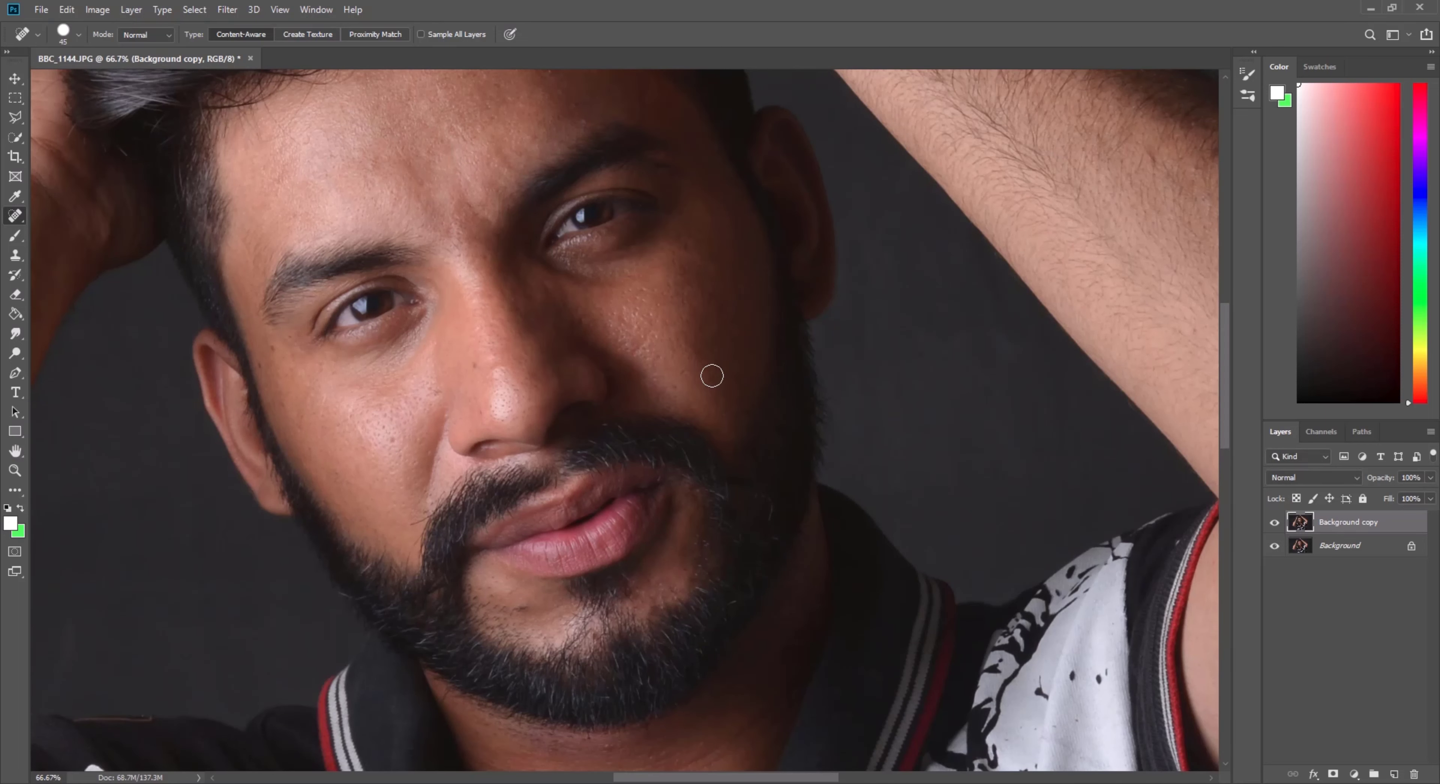
pyautogui.click(472, 361)
pyautogui.click(432, 397)
pyautogui.press('[')
pyautogui.click(274, 348)
pyautogui.click(389, 441)
# Step: Heal two chin spots, finishing with the healing brush at size 40
pyautogui.press('[')
pyautogui.press('[')
pyautogui.press(']')
pyautogui.click(414, 548)
pyautogui.click(517, 608)
pyautogui.scroll(3, 649, 531)
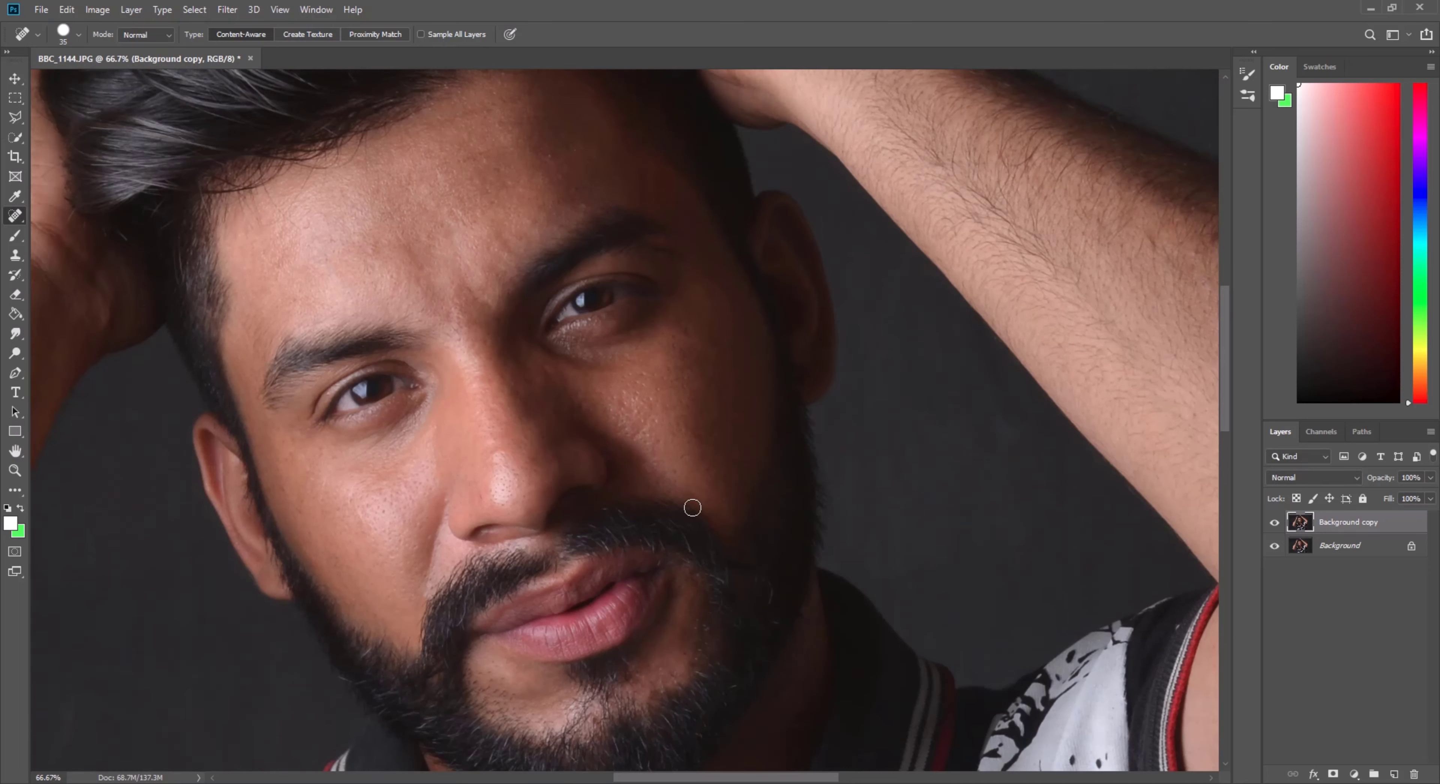
pyautogui.press(']')
pyautogui.scroll(5, 708, 476)
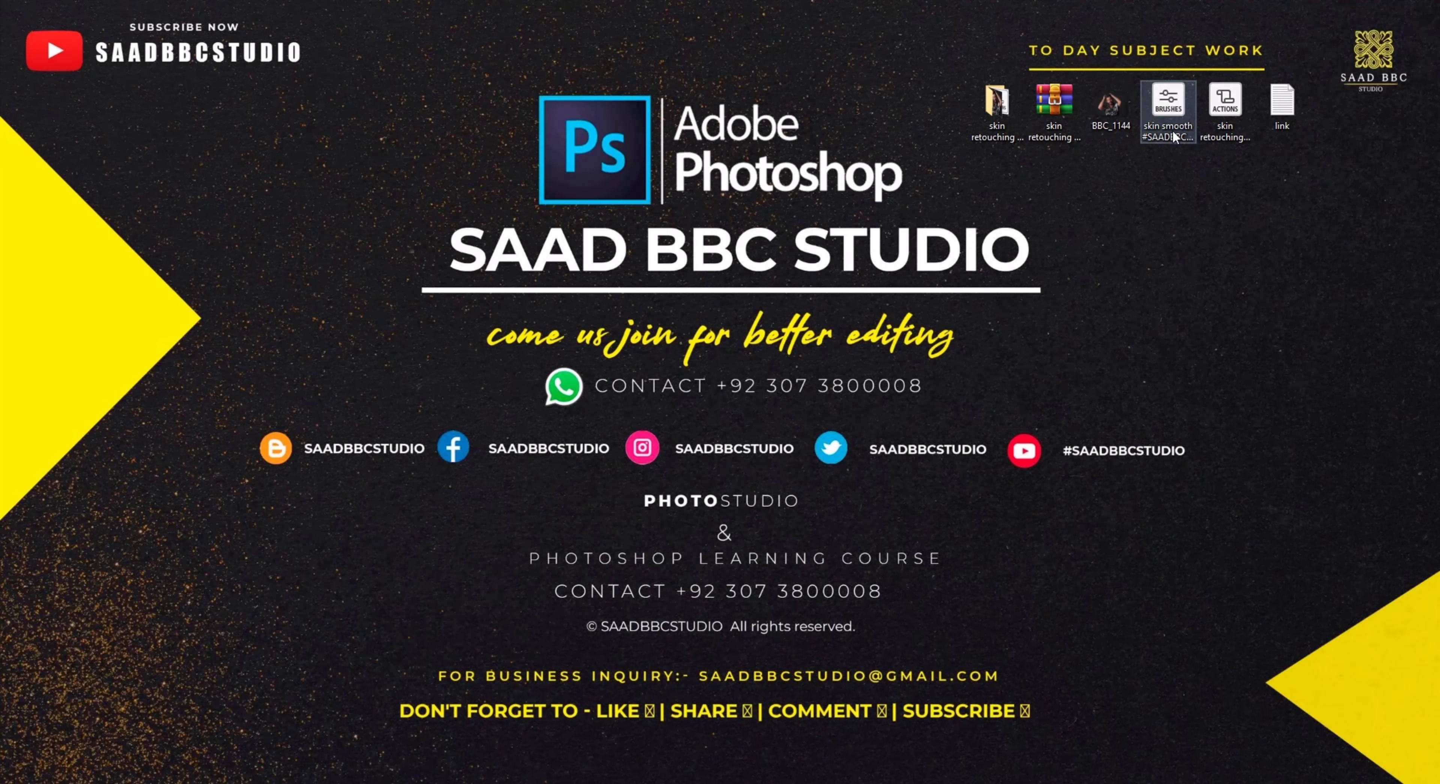
pyautogui.click(1168, 135)
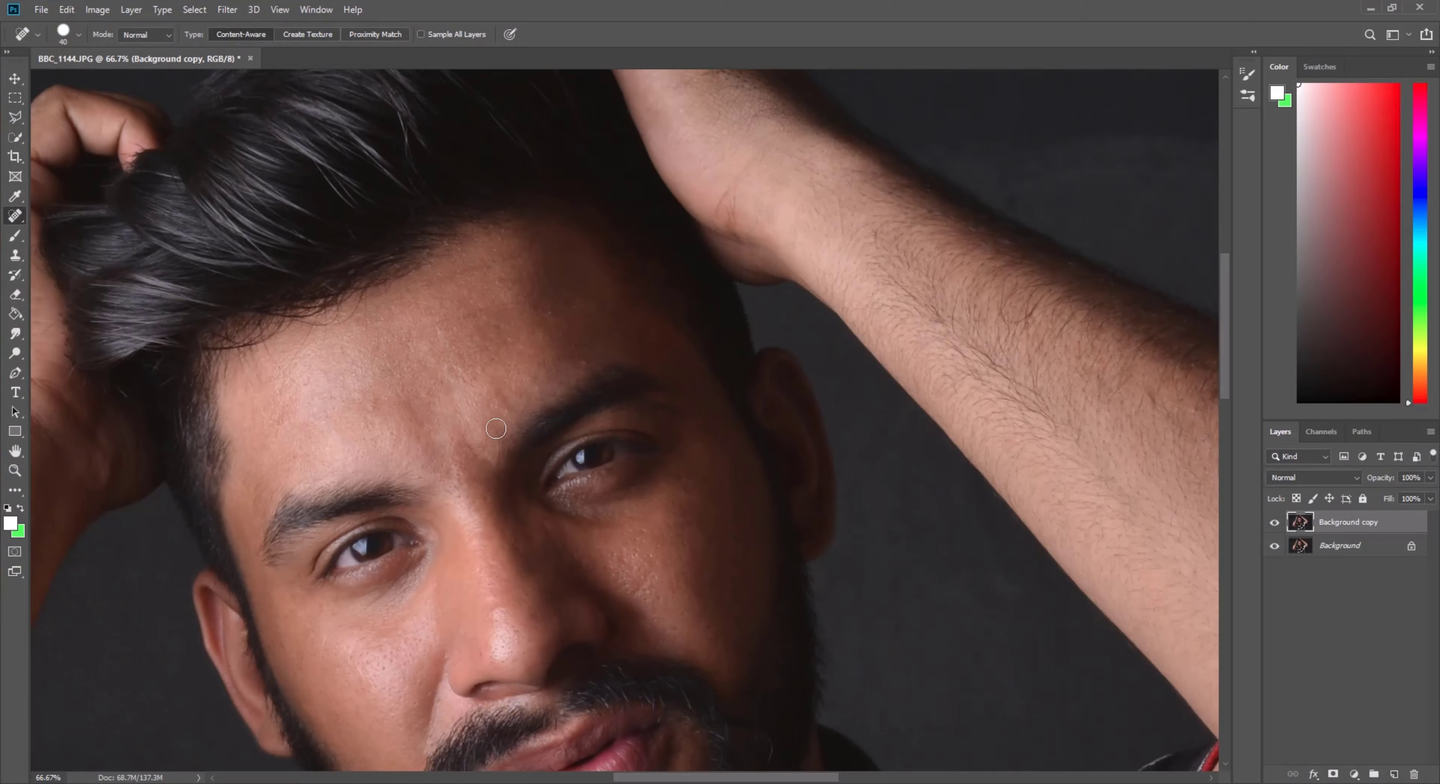
# Step: Scroll the 66.7% canvas to show the man's forehead and hairline
pyautogui.scroll(-2, 496, 428)
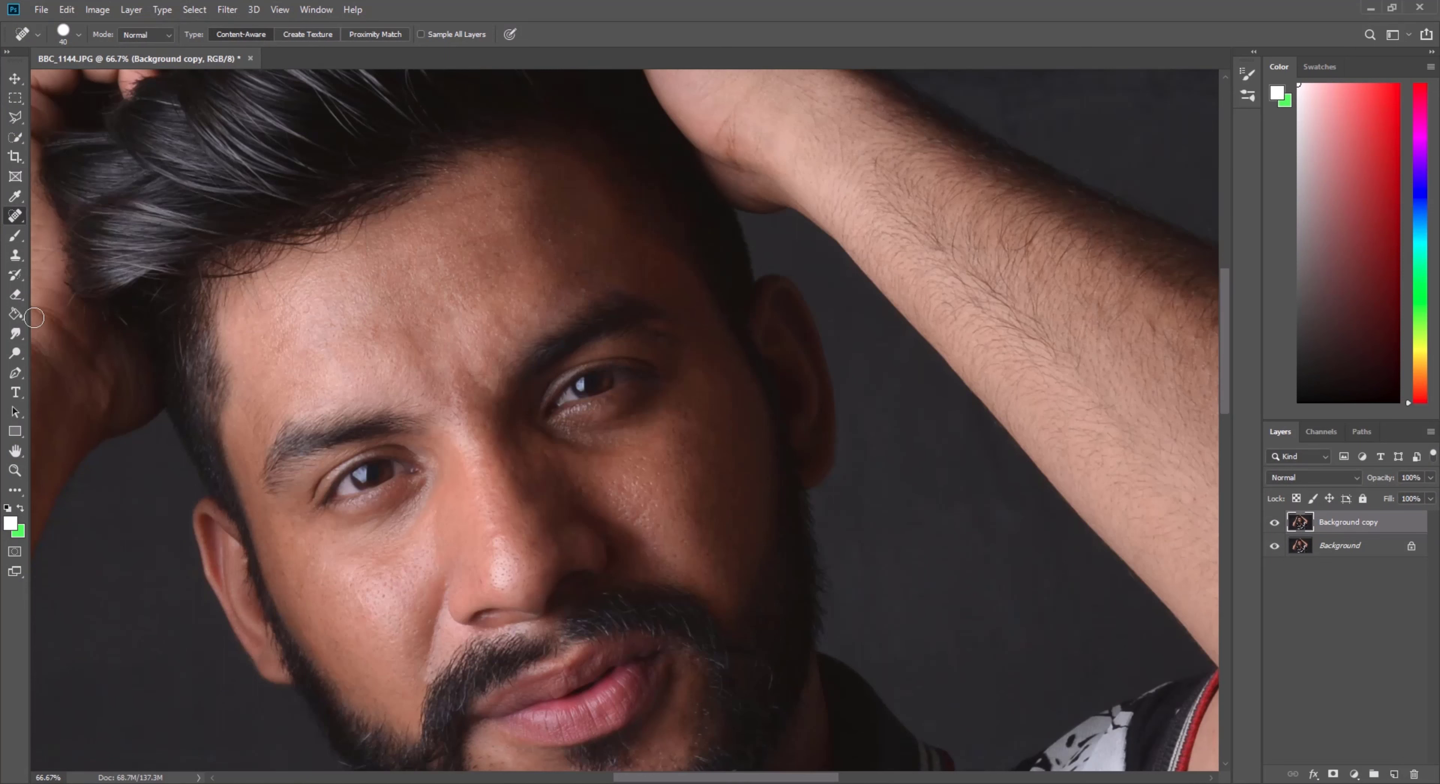
# Step: Select the Smudge Tool with the Skin smooth smudge brush 1 preset
pyautogui.click(19, 336)
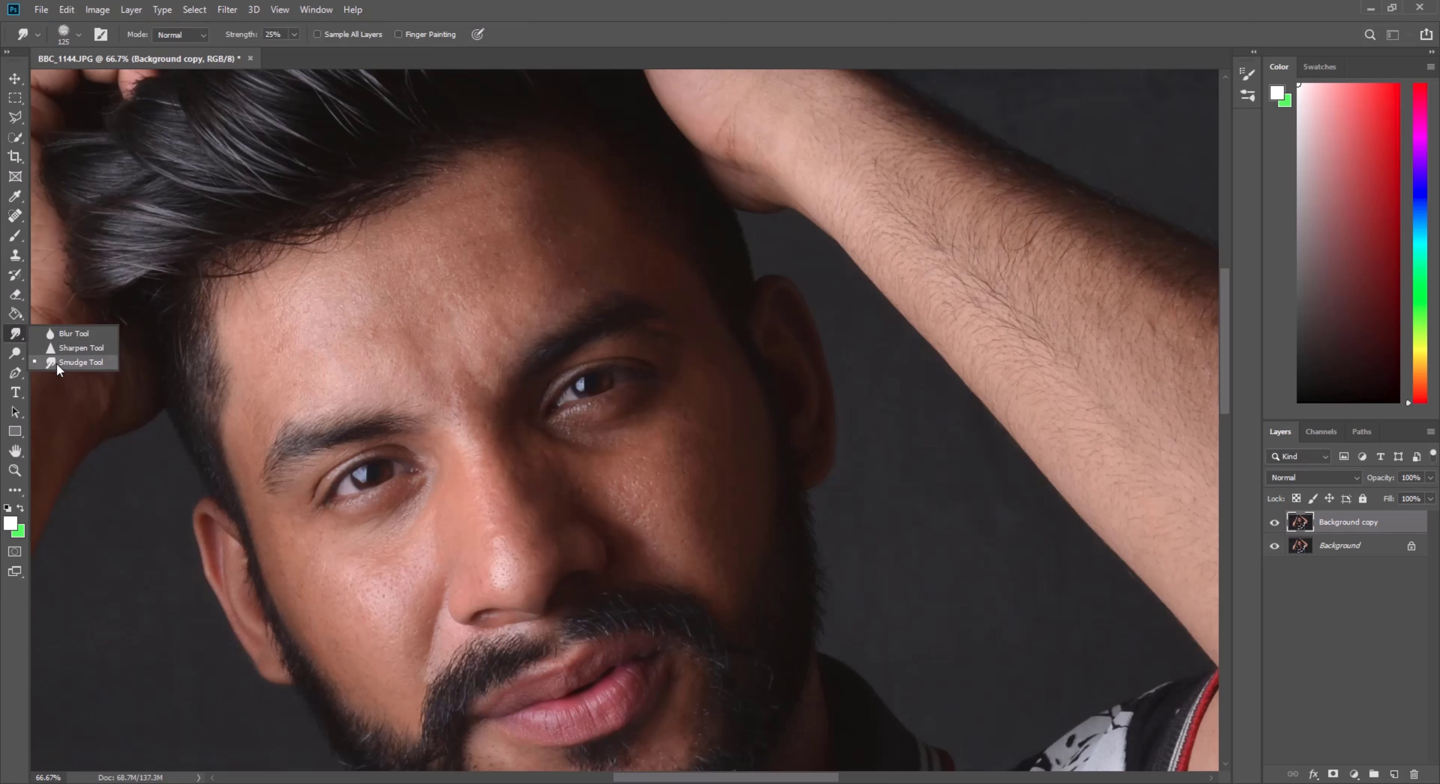
pyautogui.click(91, 362)
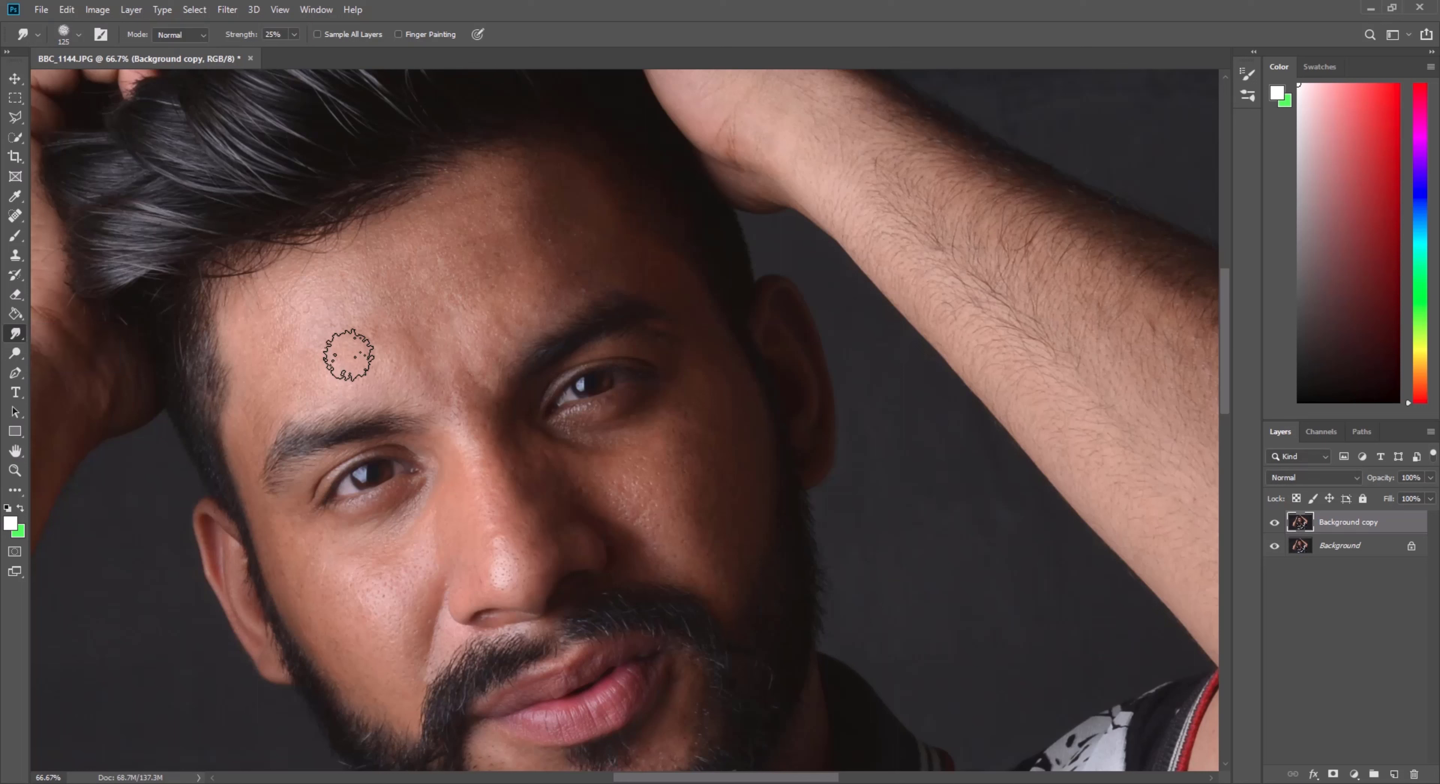
pyautogui.rightClick(398, 305)
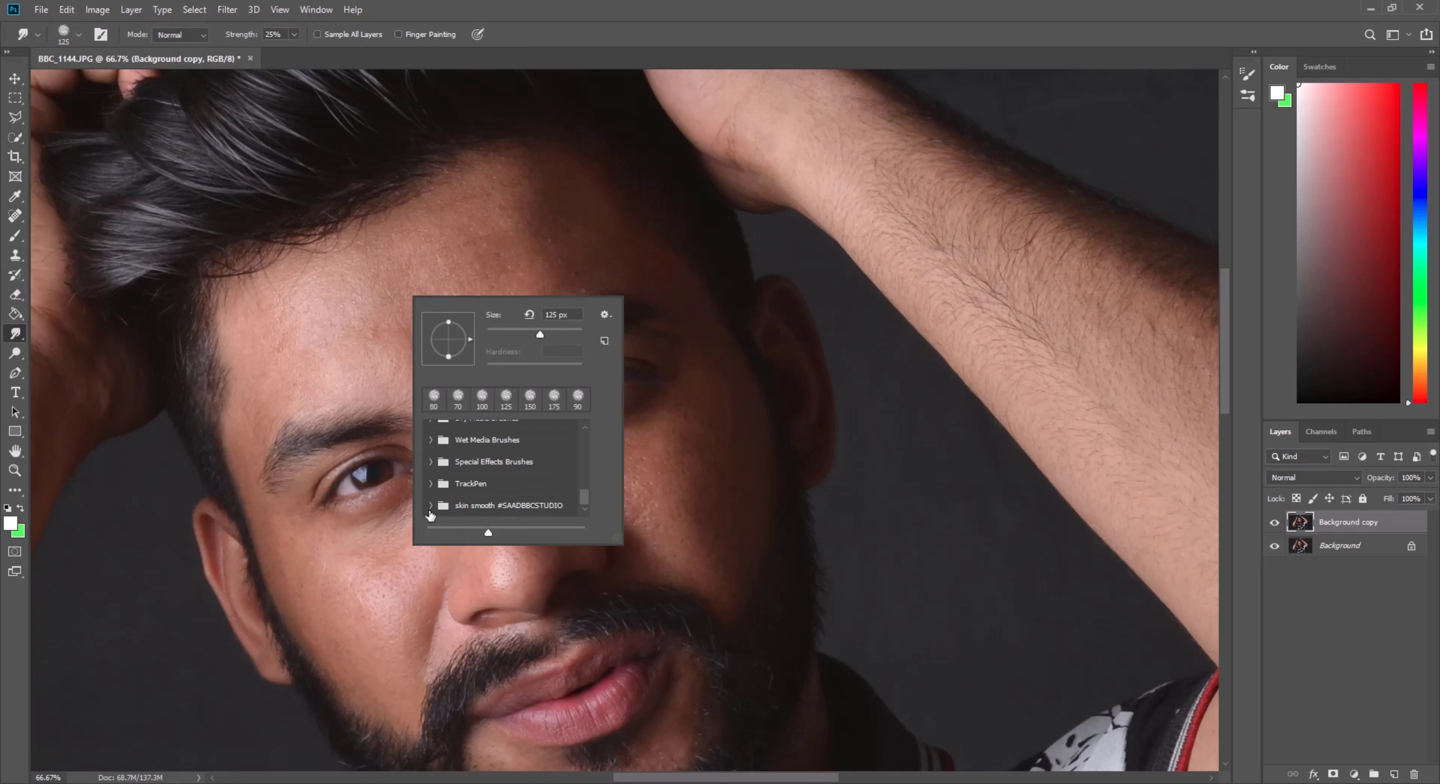
pyautogui.click(515, 504)
pyautogui.click(520, 496)
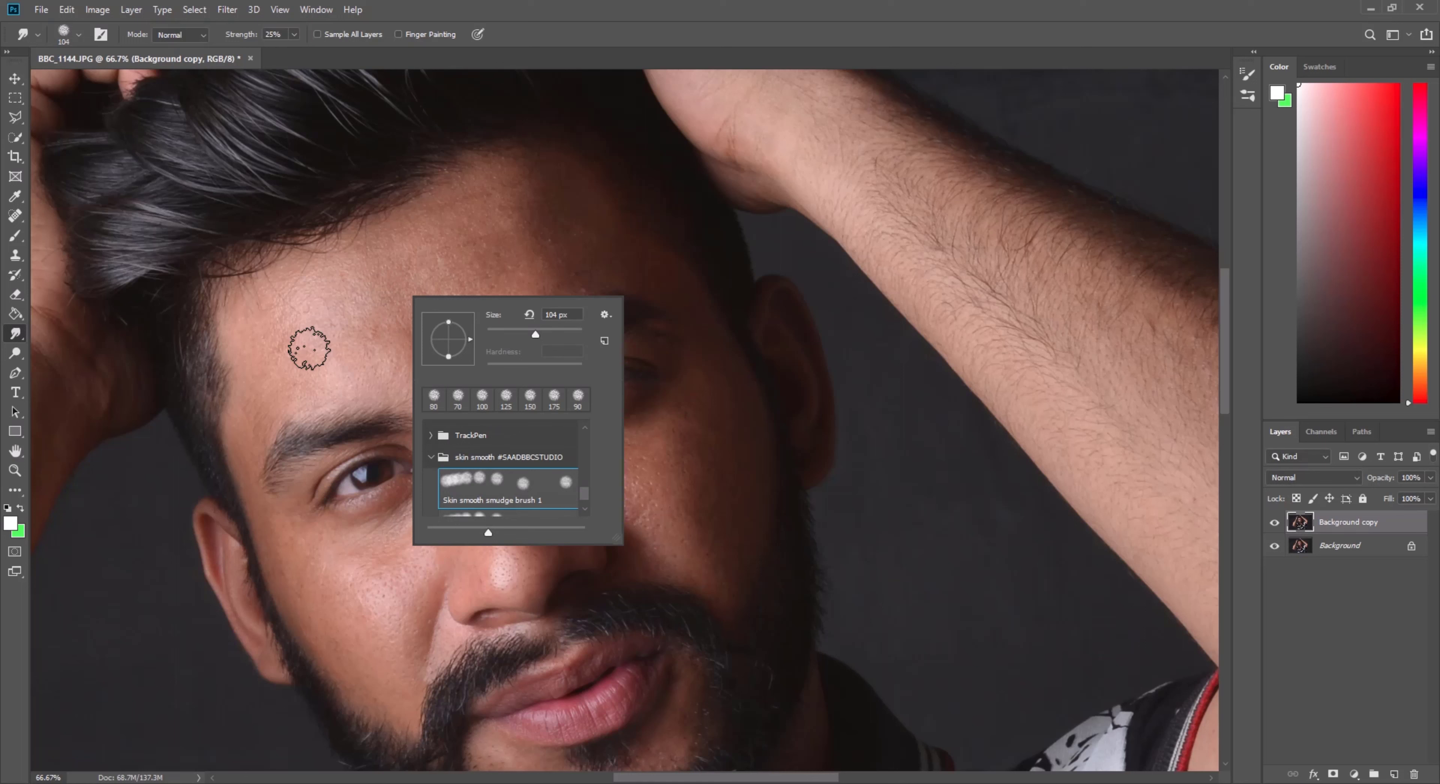
pyautogui.click(308, 339)
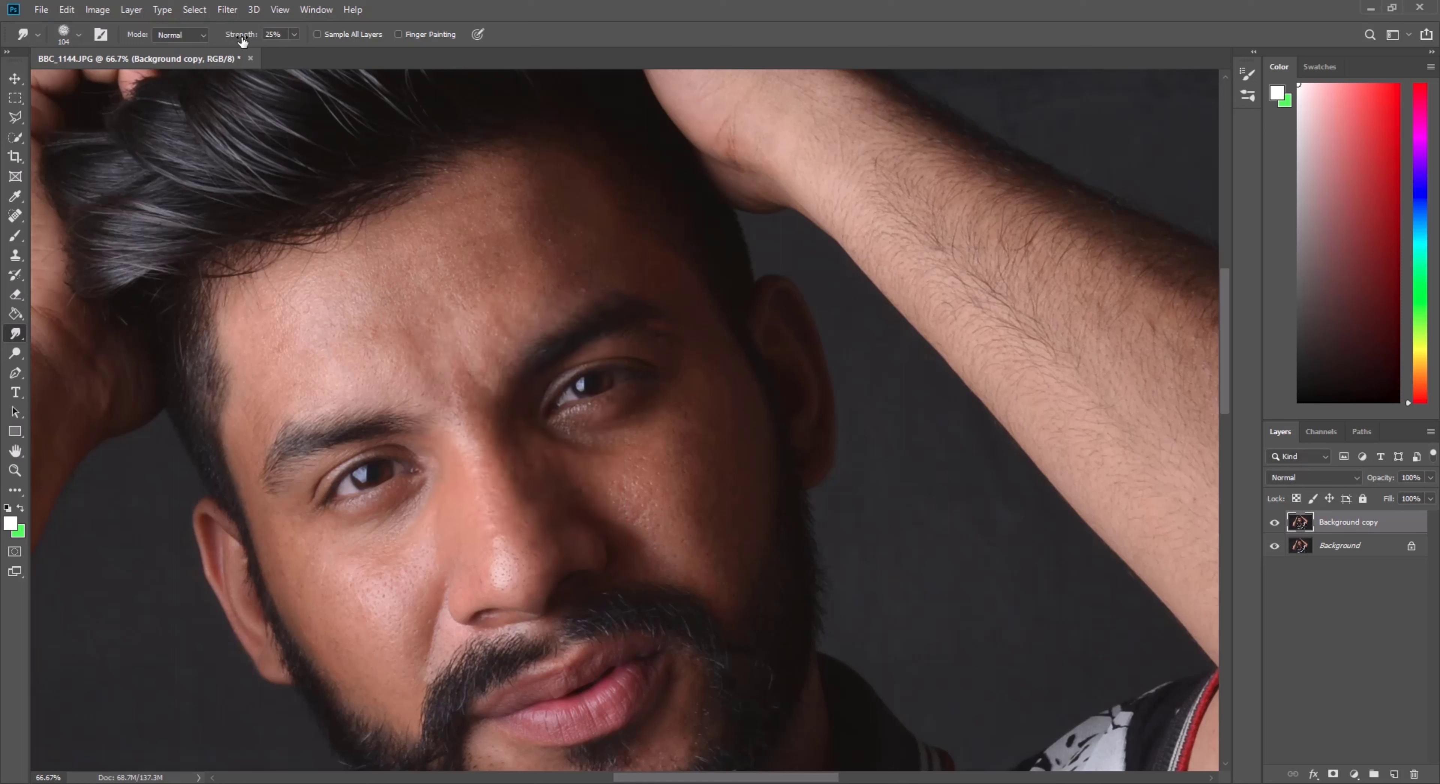
# Step: Set smudge strength to 28% and keep the Smudge Tool active
pyautogui.click(294, 34)
pyautogui.click(354, 290)
pyautogui.rightClick(16, 336)
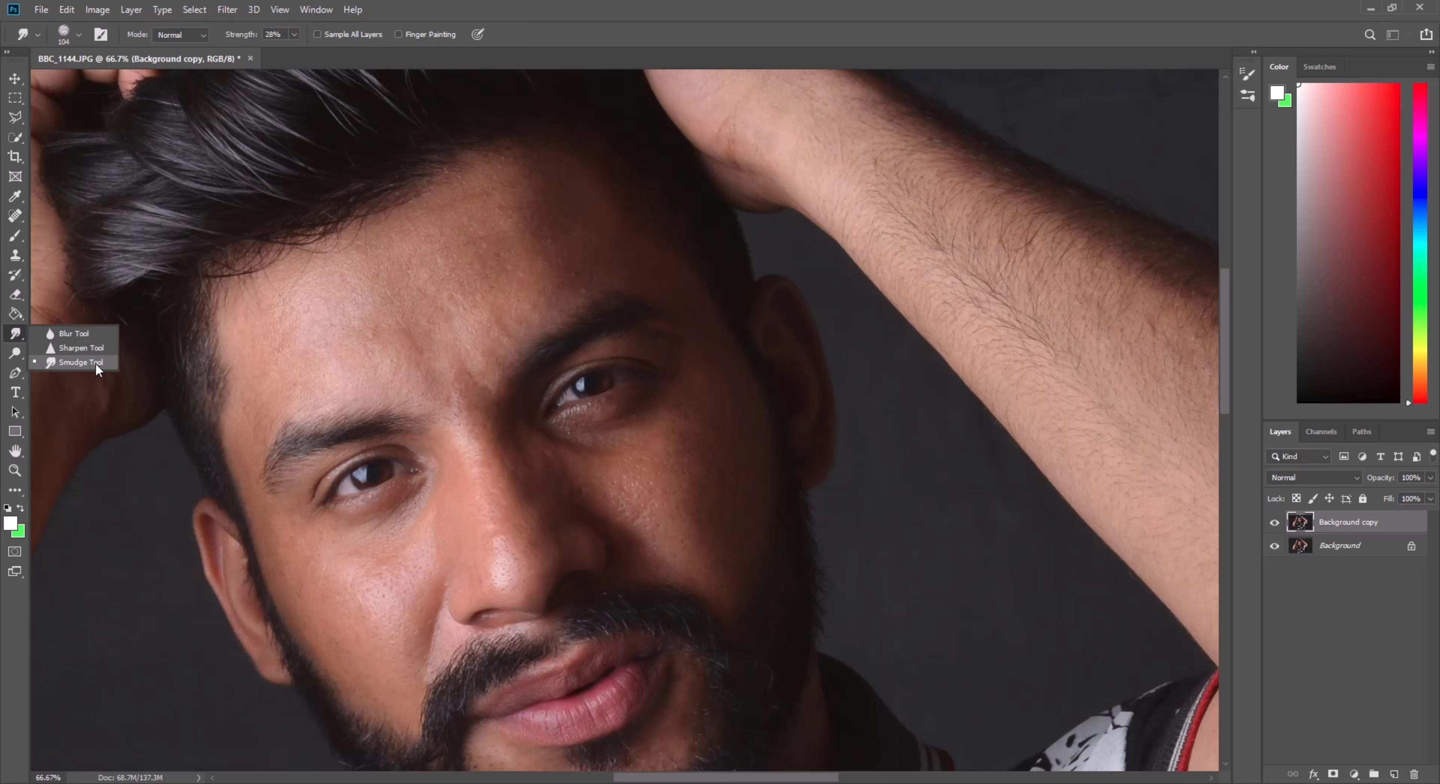
pyautogui.click(335, 291)
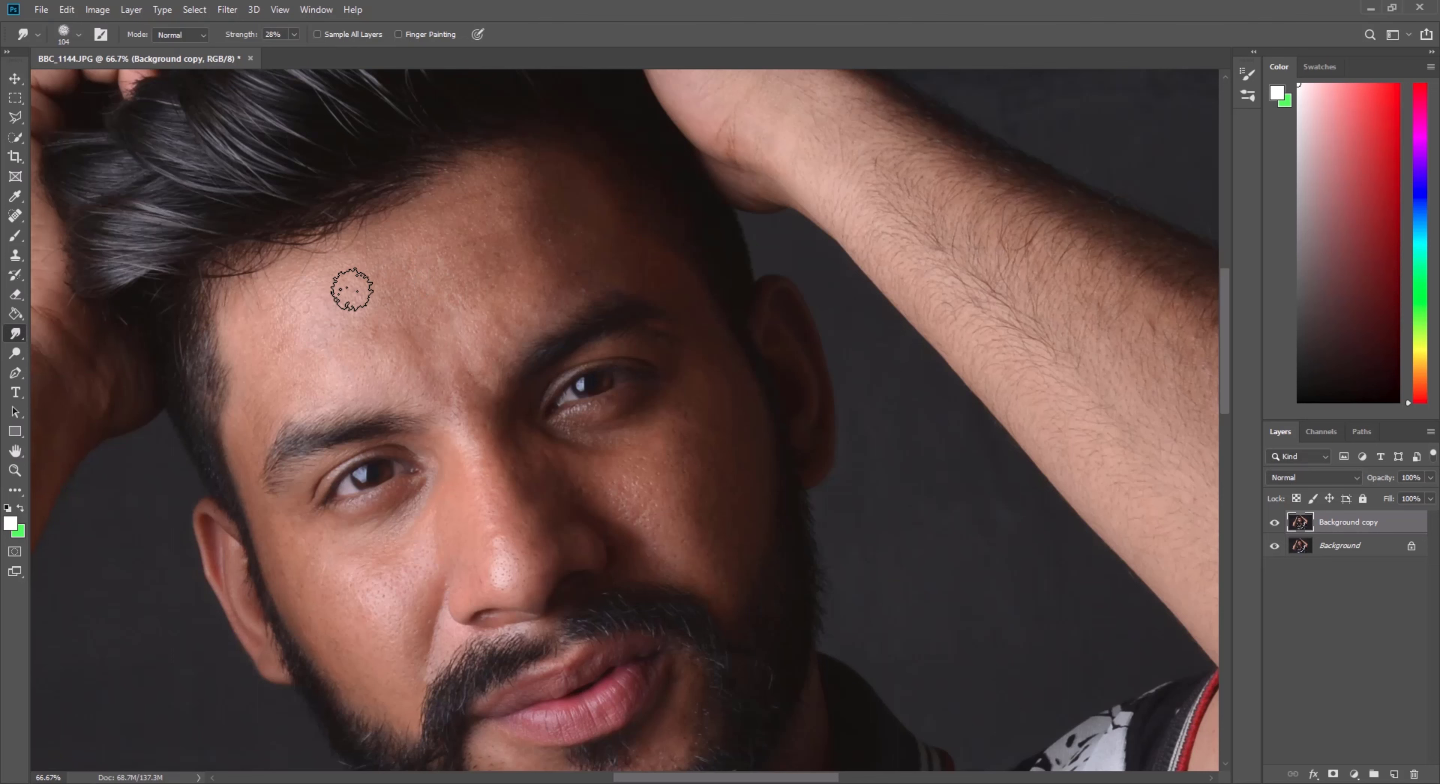
# Step: Zoom to 100% on the forehead and eyes, then return to the Smudge tool
pyautogui.click(15, 471)
pyautogui.click(383, 298)
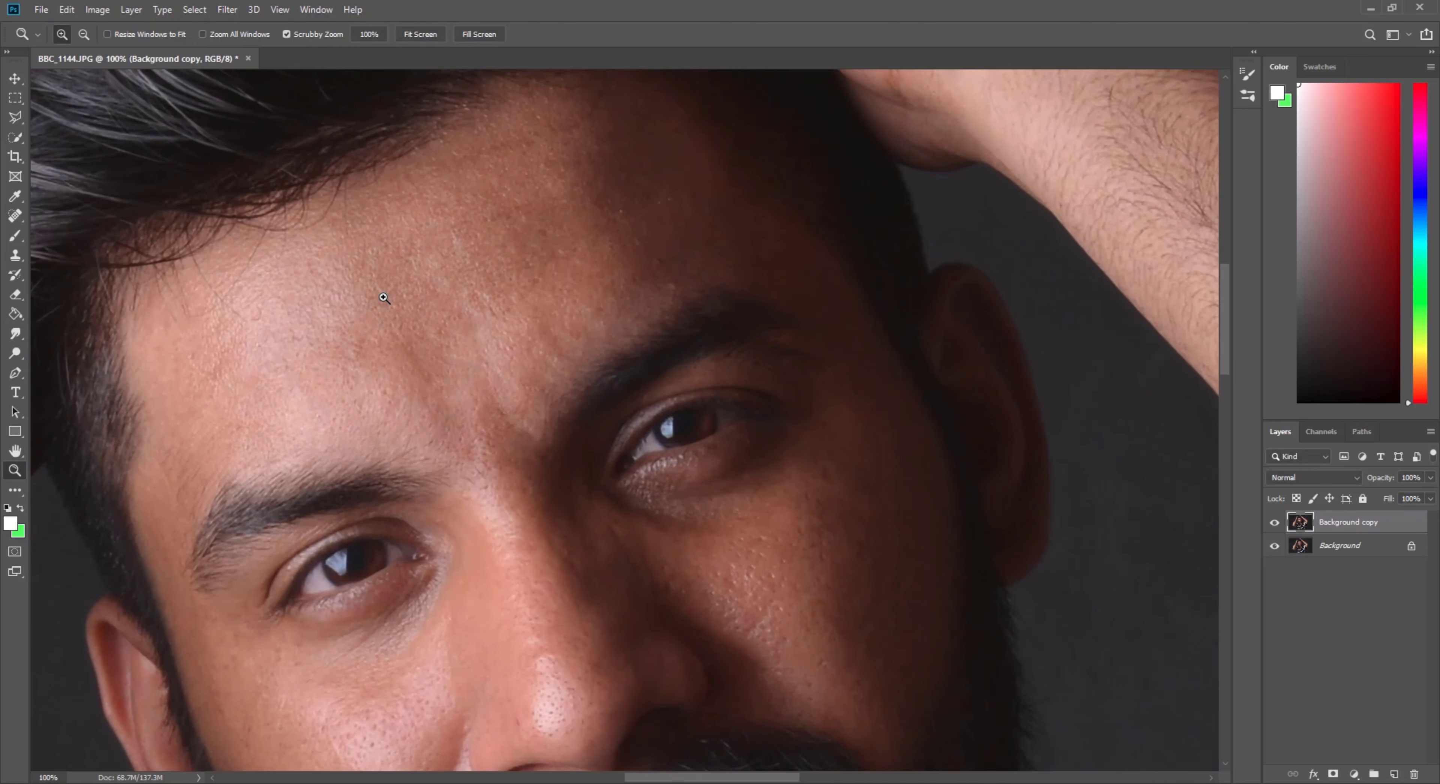
pyautogui.moveTo(383, 298); pyautogui.dragTo(475, 282)
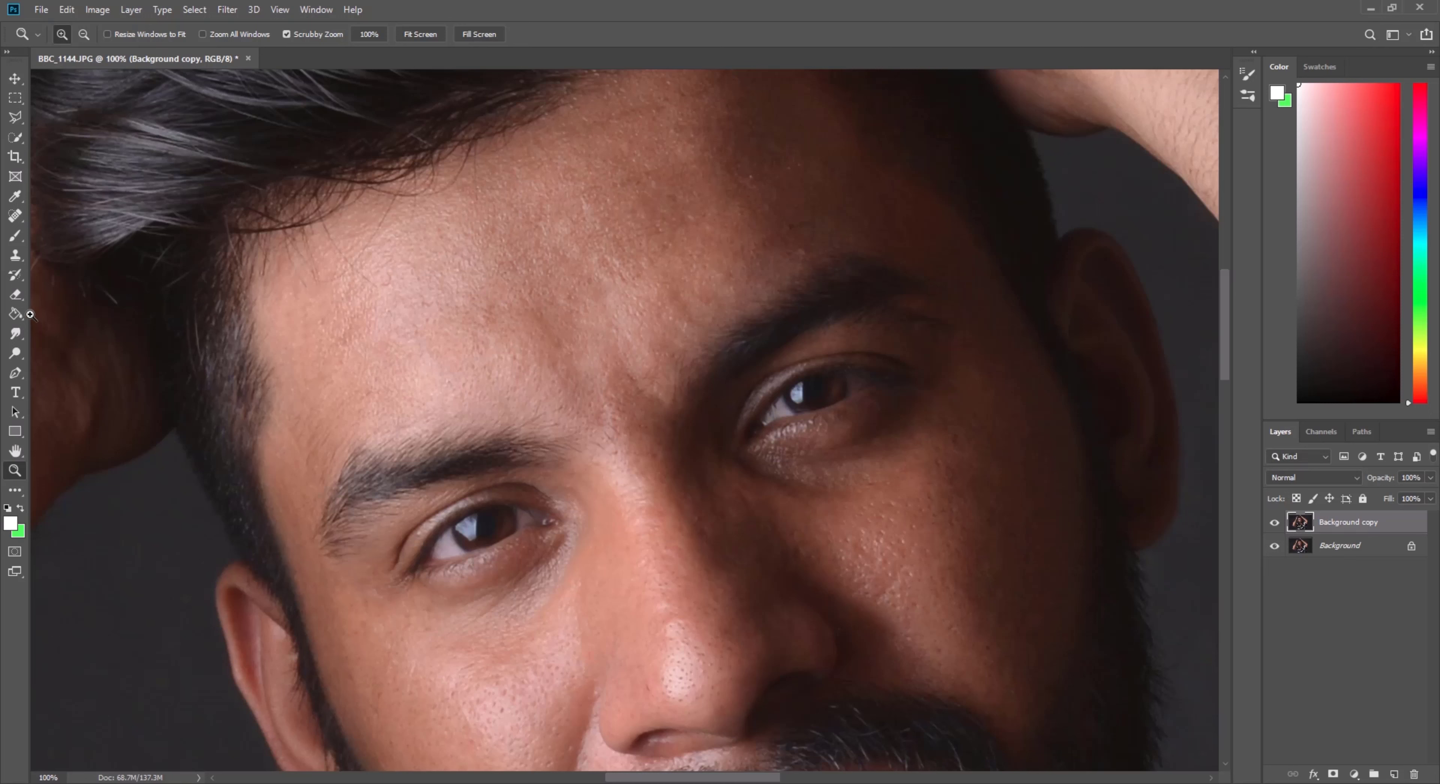
pyautogui.click(15, 333)
pyautogui.click(86, 364)
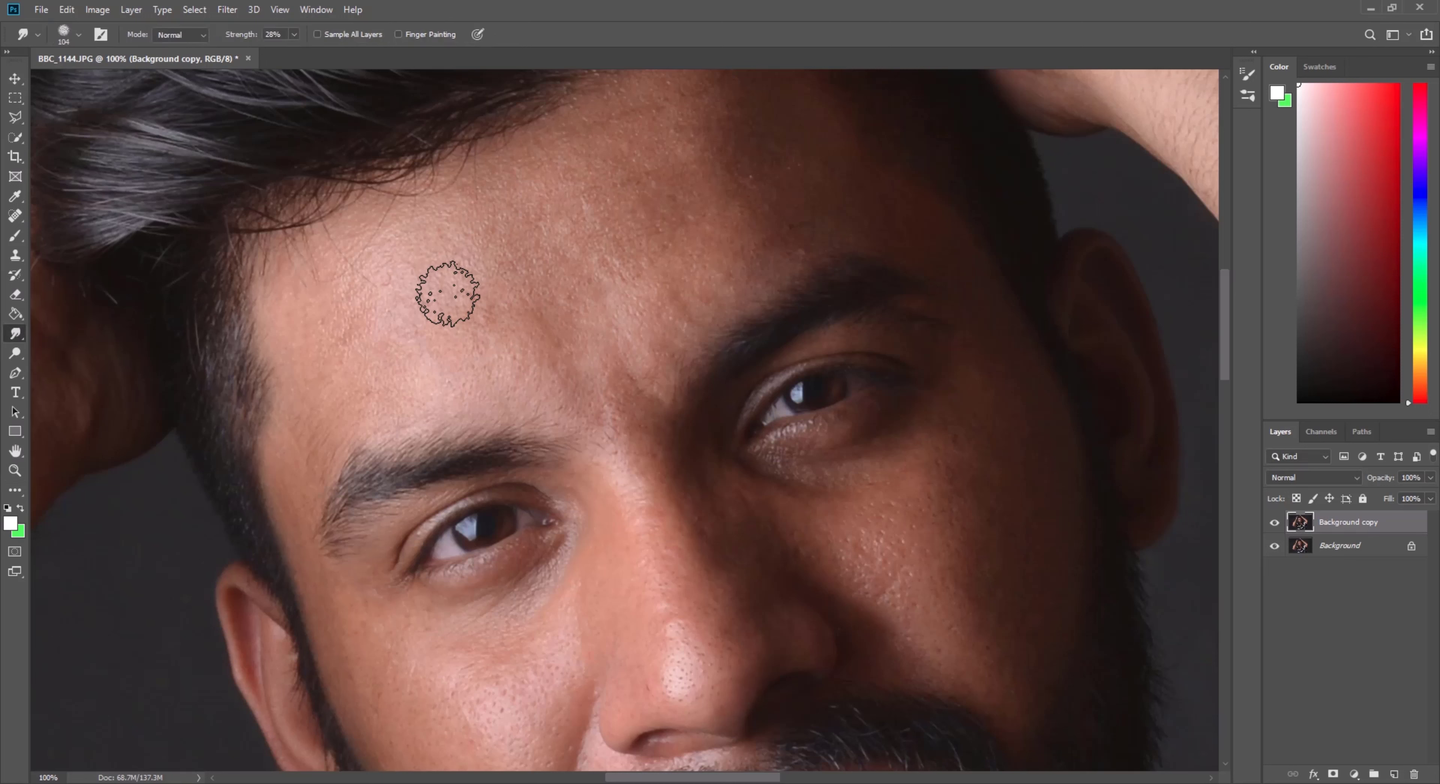
# Step: Check the brush preset, then smudge the forehead down toward the left eyebrow at 100 px
pyautogui.rightClick(435, 278)
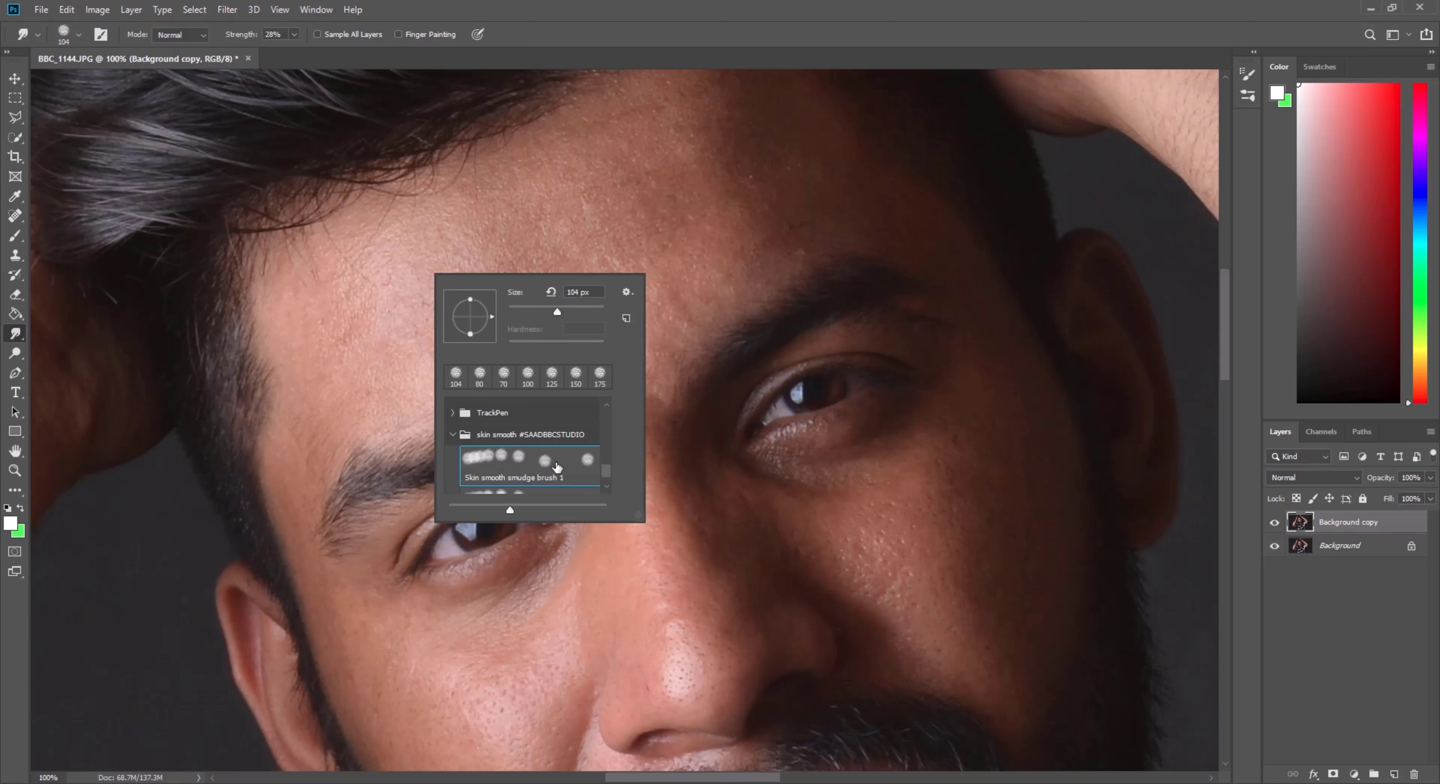
pyautogui.click(330, 286)
pyautogui.press('[')
pyautogui.moveTo(374, 282)
pyautogui.mouseDown()
pyautogui.moveTo(366, 257)
pyautogui.moveTo(347, 283)
pyautogui.moveTo(379, 244)
pyautogui.moveTo(300, 276)
pyautogui.moveTo(286, 305)
pyautogui.moveTo(347, 333)
pyautogui.moveTo(338, 353)
pyautogui.moveTo(325, 255)
pyautogui.mouseUp()
pyautogui.moveTo(294, 294); pyautogui.dragTo(297, 491)
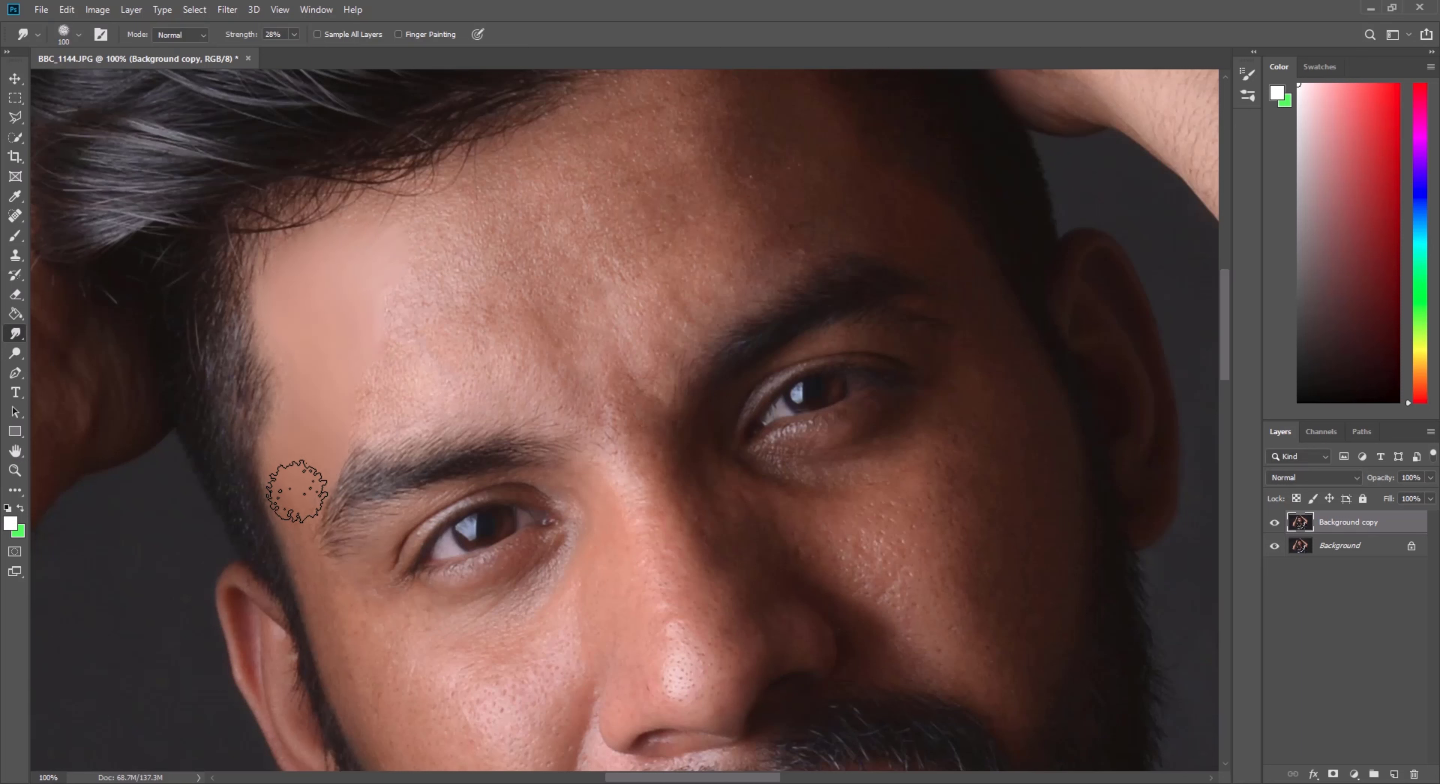
# Step: Smooth above the eyebrow and up the forehead with 150–200 px strokes
pyautogui.press(']')
pyautogui.press(']')
pyautogui.moveTo(321, 392); pyautogui.dragTo(448, 366)
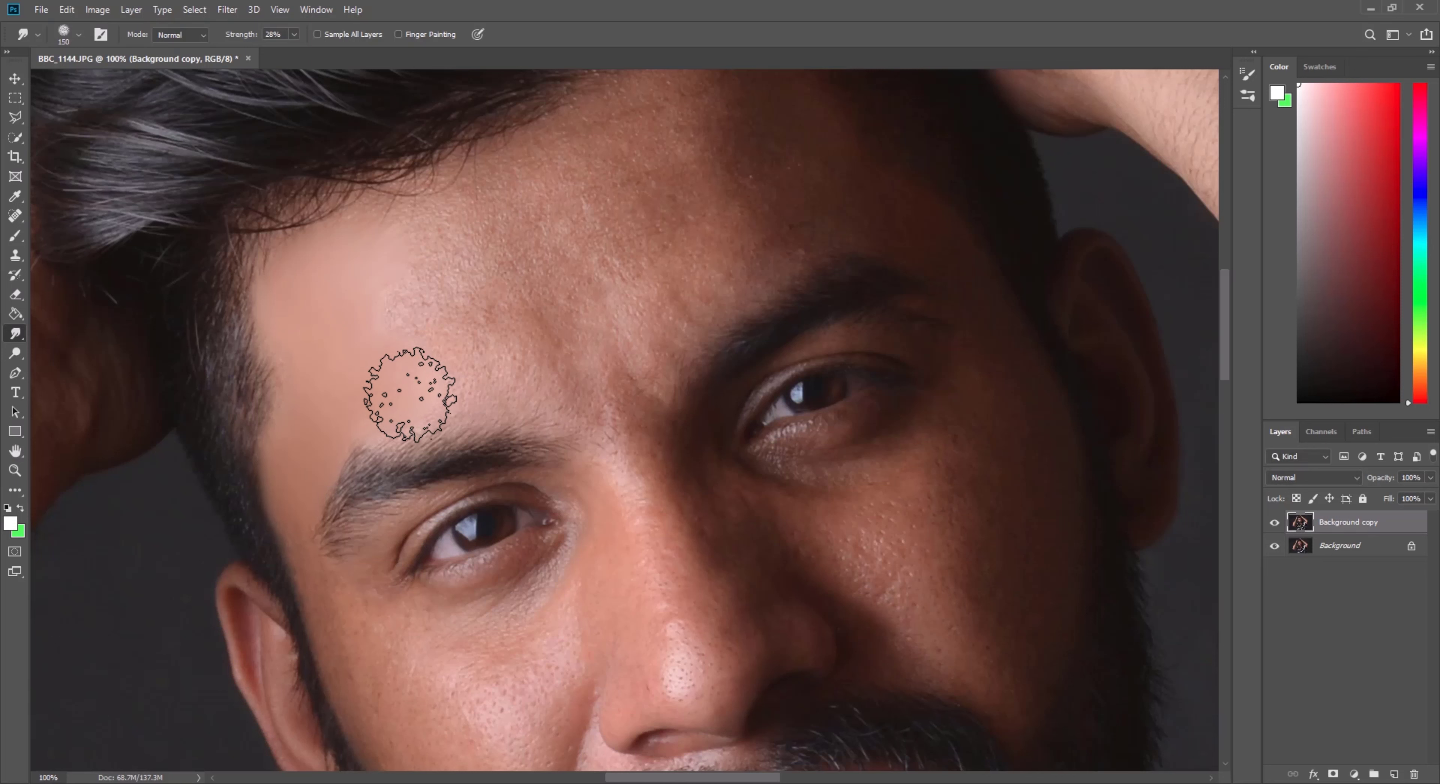
pyautogui.press(']')
pyautogui.press(']')
pyautogui.moveTo(419, 289)
pyautogui.mouseDown()
pyautogui.moveTo(402, 245)
pyautogui.moveTo(517, 351)
pyautogui.moveTo(610, 321)
pyautogui.mouseUp()
pyautogui.scroll(2, 498, 257)
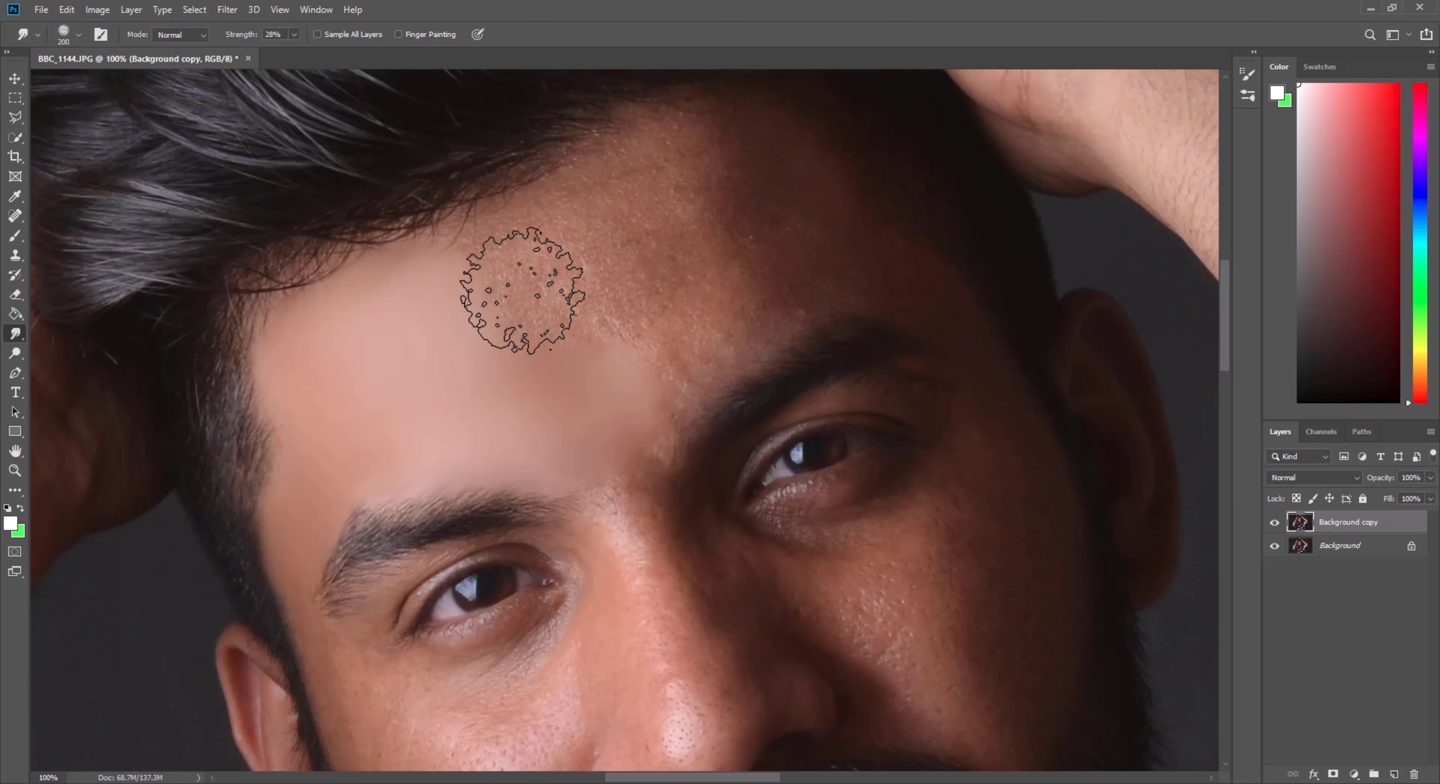
pyautogui.moveTo(489, 276)
pyautogui.mouseDown()
pyautogui.moveTo(492, 257)
pyautogui.moveTo(473, 257)
pyautogui.moveTo(514, 257)
pyautogui.moveTo(557, 324)
pyautogui.moveTo(524, 364)
pyautogui.mouseUp()
pyautogui.scroll(2, 559, 313)
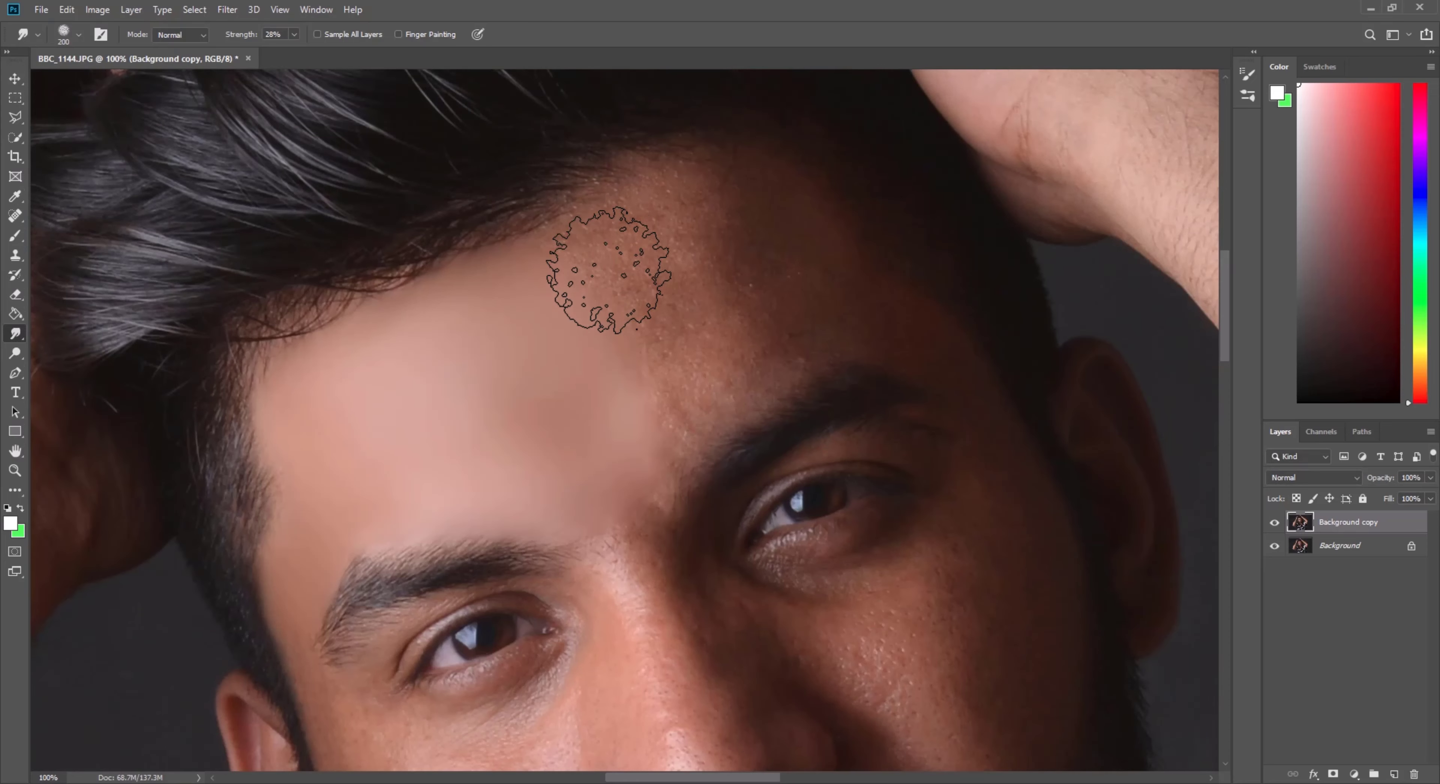
pyautogui.moveTo(574, 278)
pyautogui.mouseDown()
pyautogui.moveTo(627, 257)
pyautogui.moveTo(578, 283)
pyautogui.moveTo(628, 278)
pyautogui.moveTo(643, 305)
pyautogui.moveTo(621, 331)
pyautogui.moveTo(675, 337)
pyautogui.moveTo(642, 424)
pyautogui.moveTo(691, 402)
pyautogui.mouseUp()
# Step: Blend across the forehead at 200 px, then smooth the hairline at 125–150 px
pyautogui.press('[')
pyautogui.press(']')
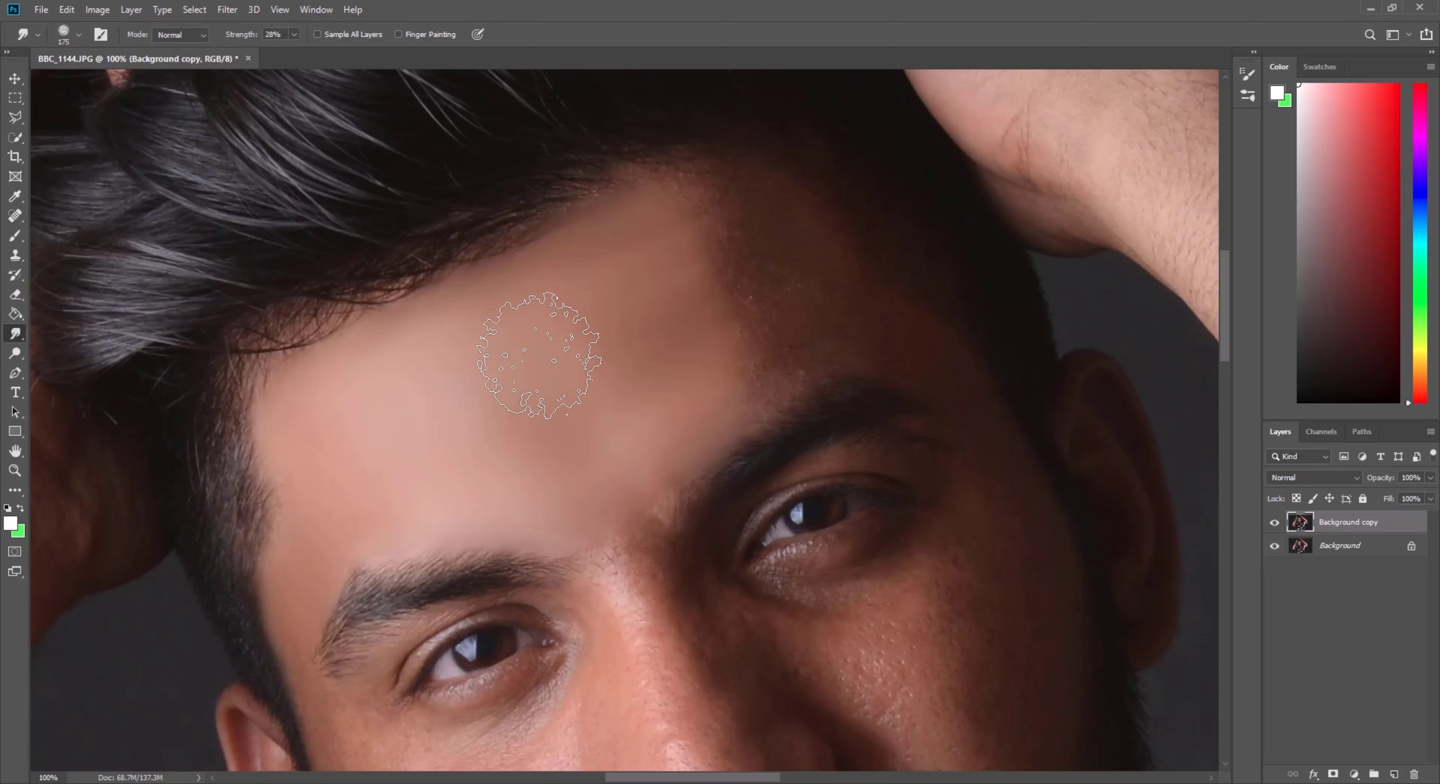
pyautogui.moveTo(636, 309)
pyautogui.mouseDown()
pyautogui.moveTo(701, 305)
pyautogui.moveTo(636, 276)
pyautogui.moveTo(591, 284)
pyautogui.moveTo(665, 377)
pyautogui.moveTo(734, 346)
pyautogui.mouseUp()
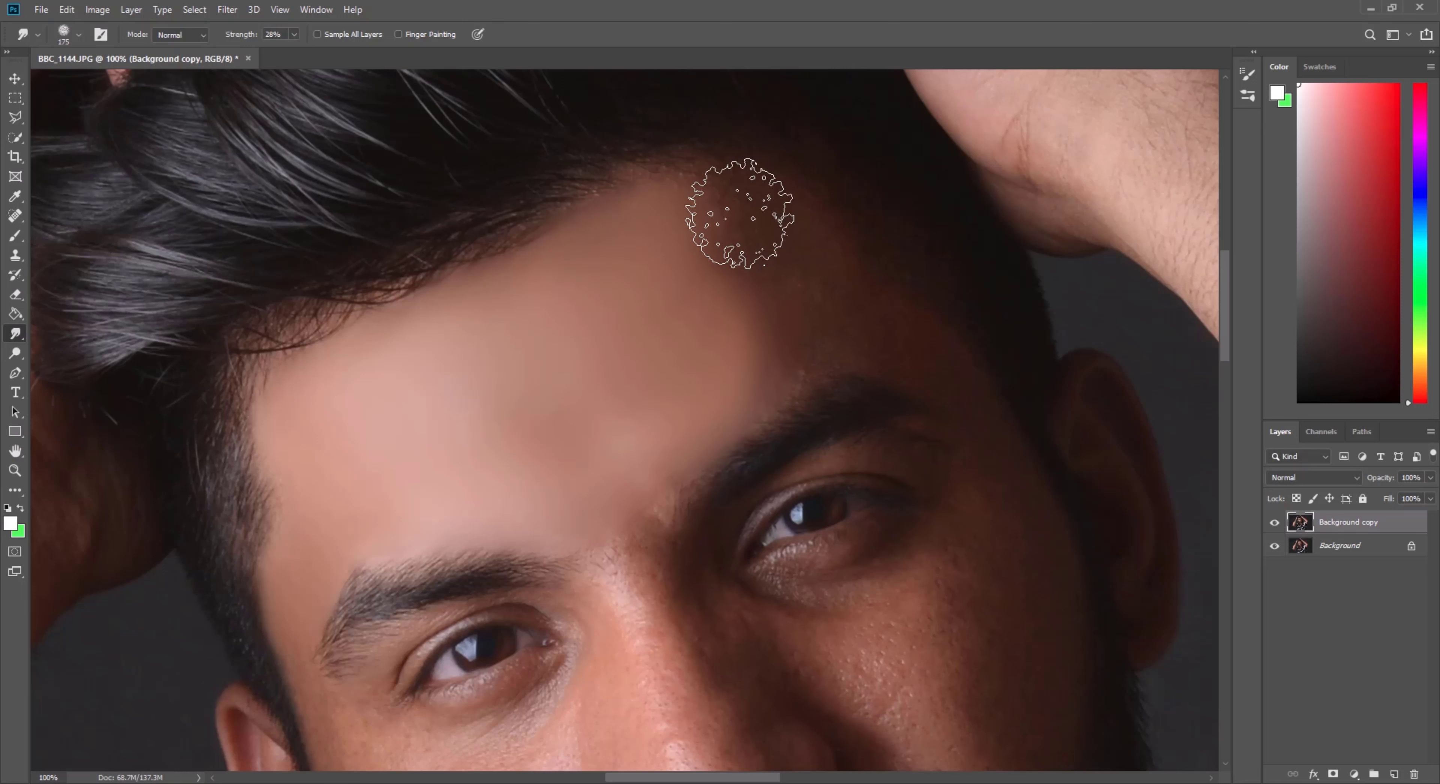
pyautogui.press('[')
pyautogui.press('[')
pyautogui.press('[')
pyautogui.moveTo(720, 197)
pyautogui.mouseDown()
pyautogui.moveTo(746, 199)
pyautogui.moveTo(685, 193)
pyautogui.moveTo(778, 216)
pyautogui.moveTo(797, 251)
pyautogui.mouseUp()
pyautogui.press(']')
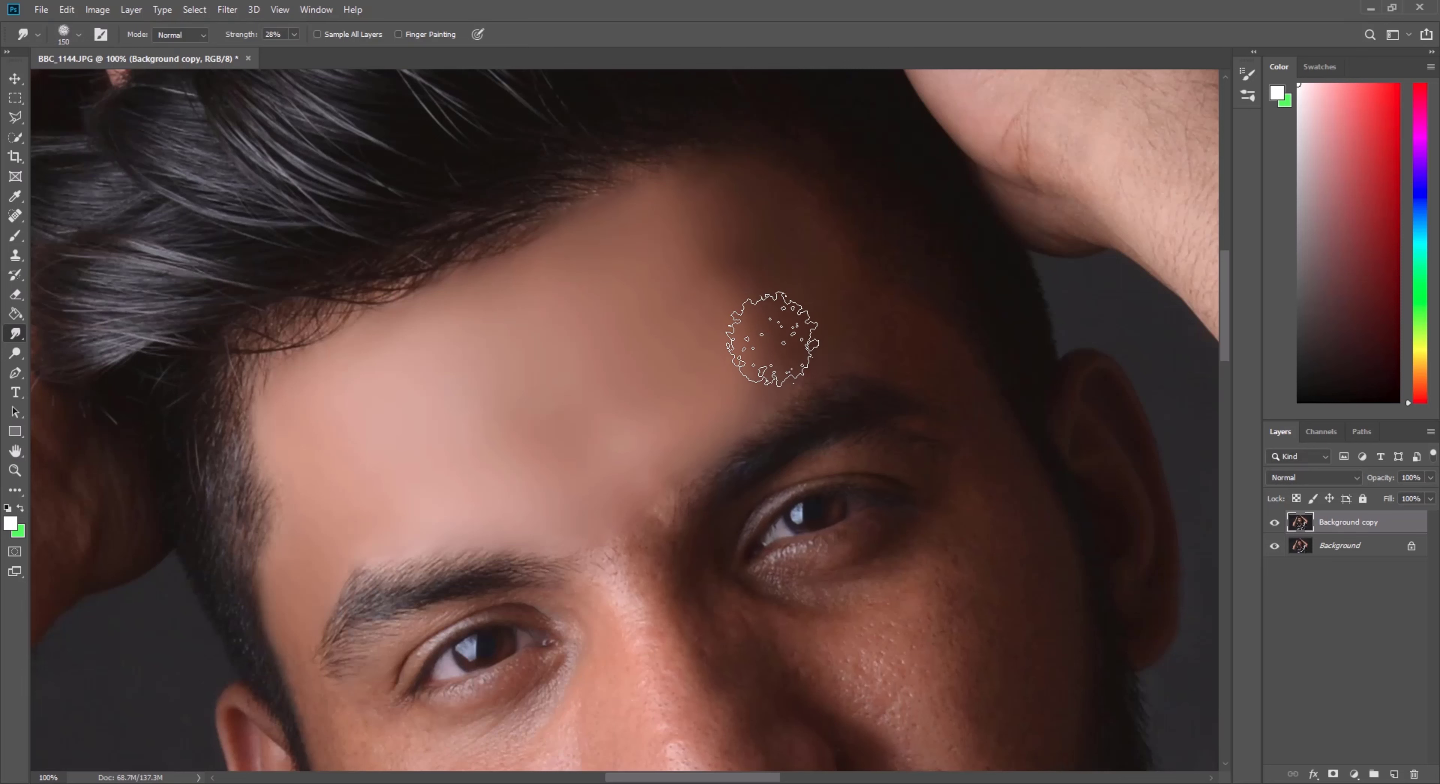
pyautogui.moveTo(707, 219)
pyautogui.mouseDown()
pyautogui.moveTo(755, 241)
pyautogui.moveTo(758, 205)
pyautogui.mouseUp()
# Step: Reset the brush to 100 px in the brush settings, then enlarge it to 175 px
pyautogui.press(']')
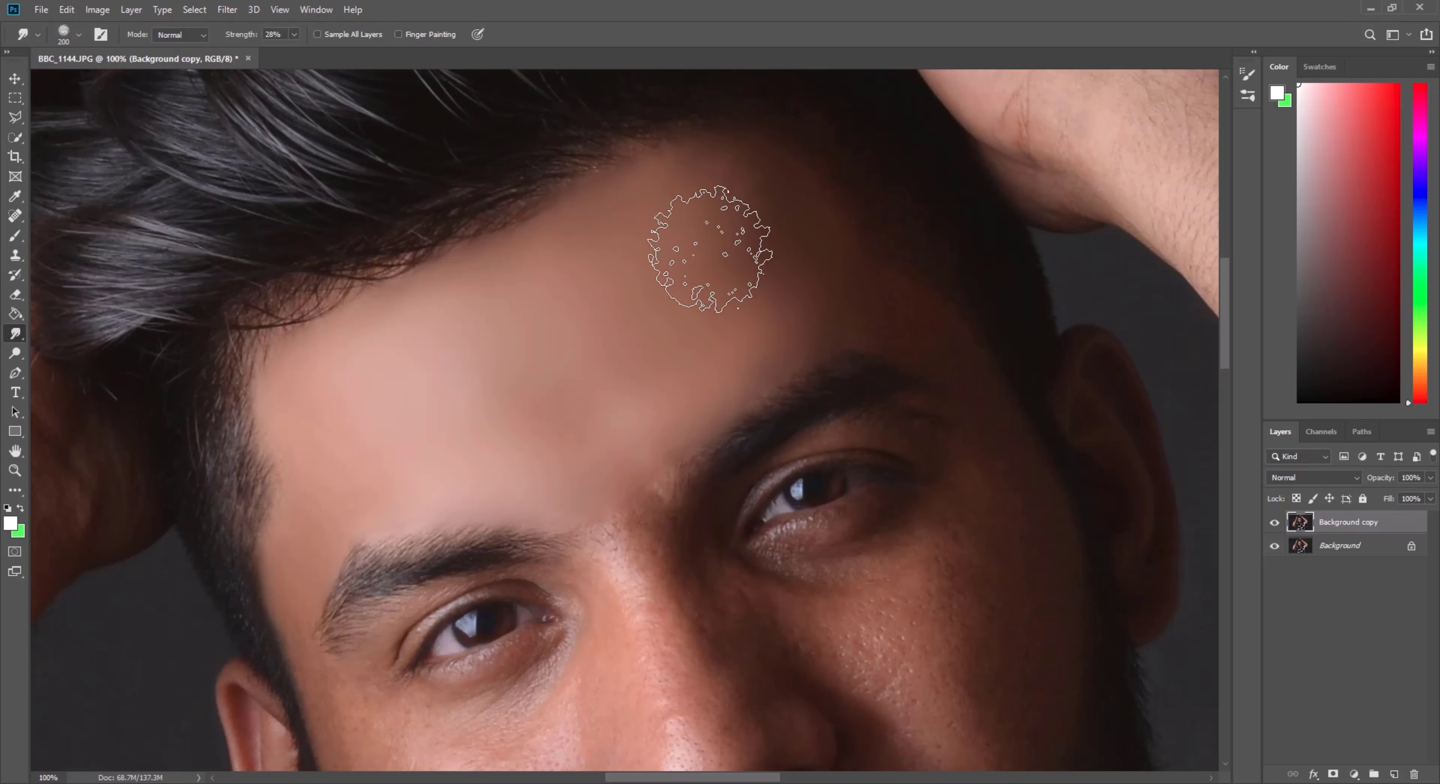
pyautogui.scroll(-2, 700, 241)
pyautogui.rightClick(626, 319)
pyautogui.moveTo(687, 358); pyautogui.dragTo(679, 357)
pyautogui.press('Return')
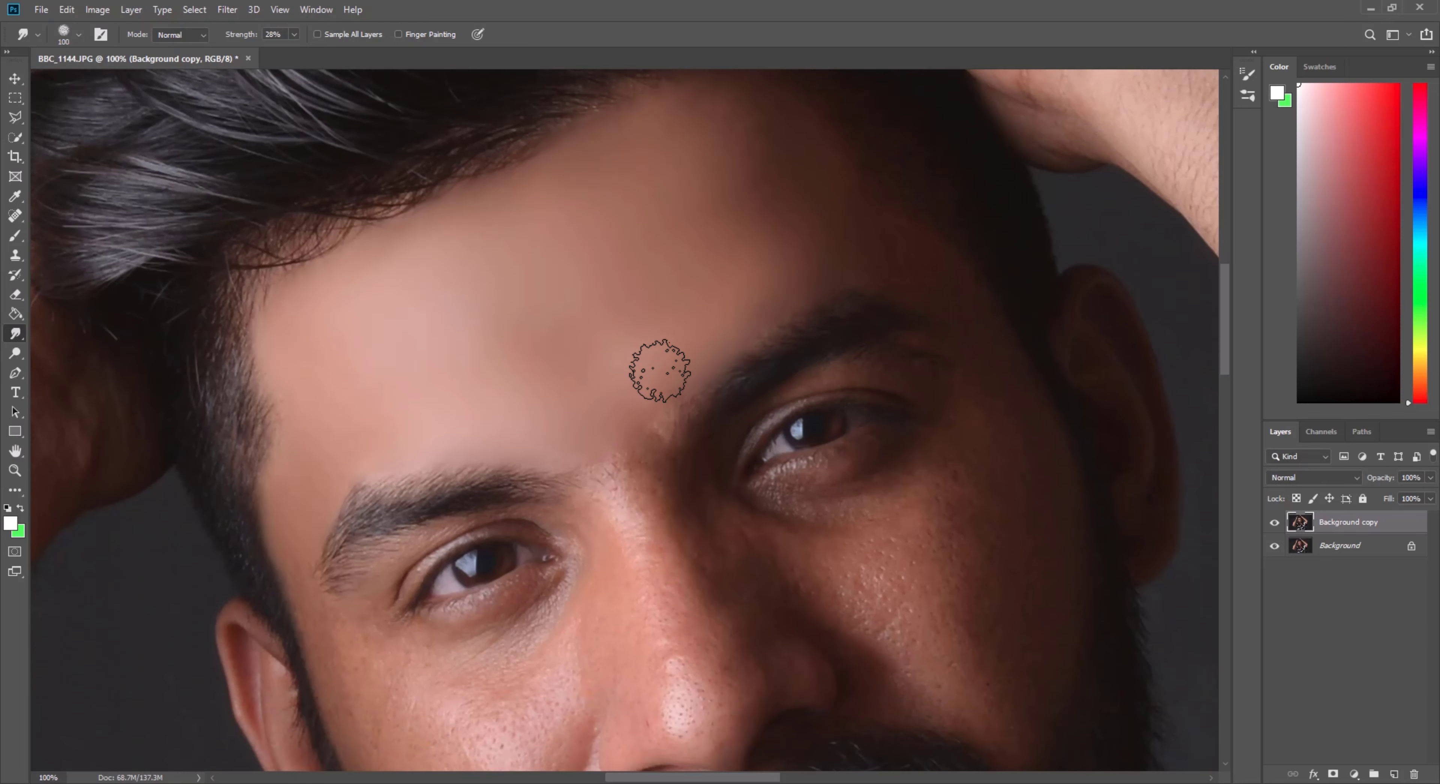
pyautogui.press(']')
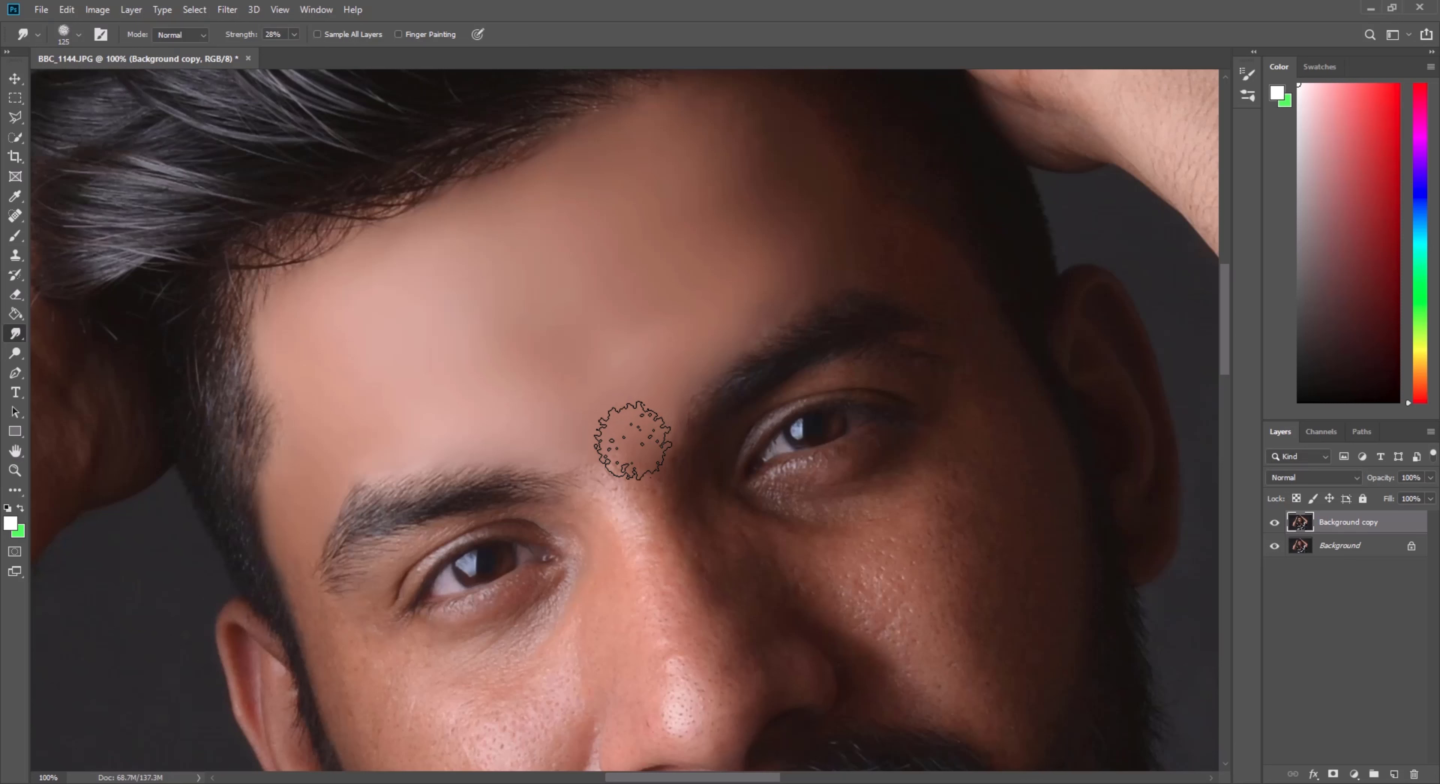
pyautogui.press(']')
pyautogui.press(']')
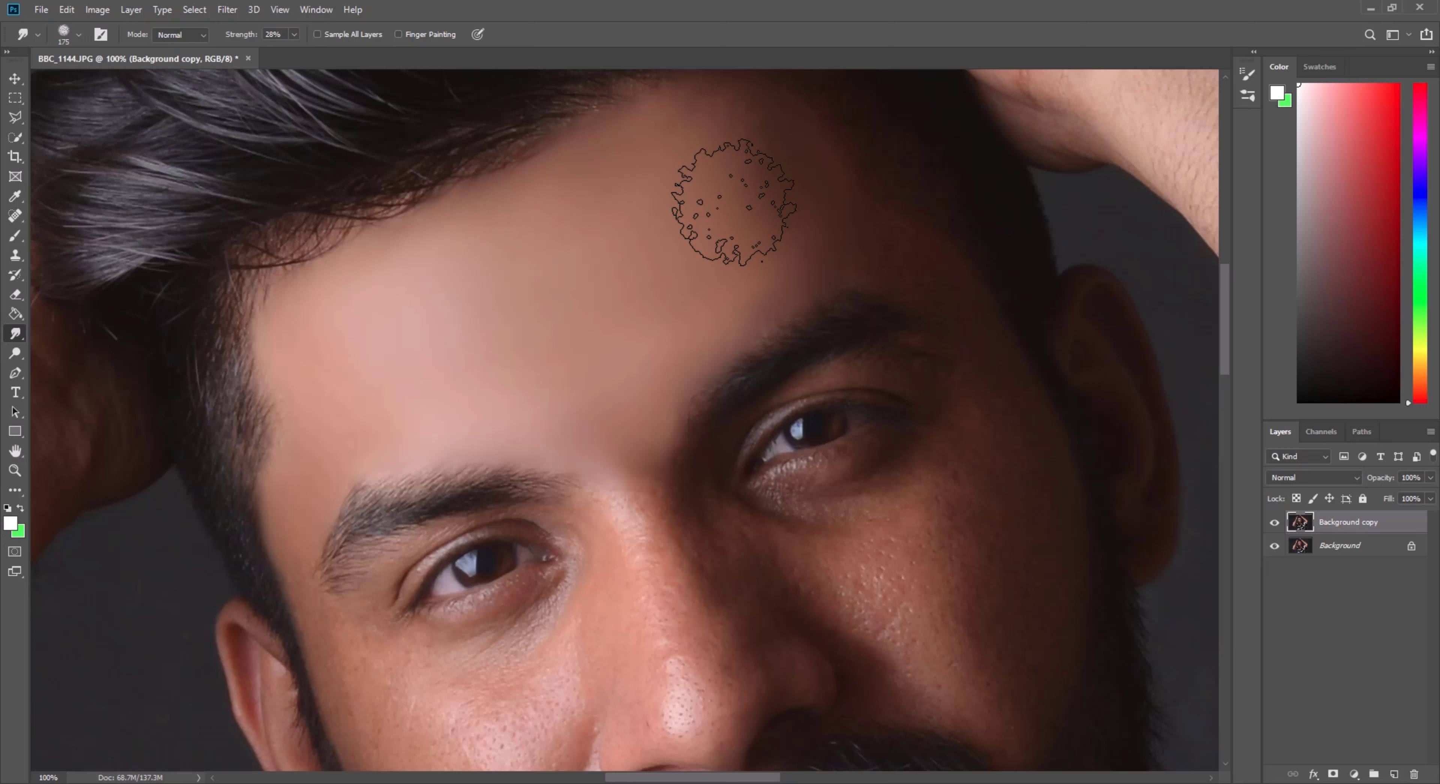
# Step: Toggle the smoothed layer's visibility to compare before and after, leaving it visible
pyautogui.click(1274, 522)
pyautogui.click(1276, 523)
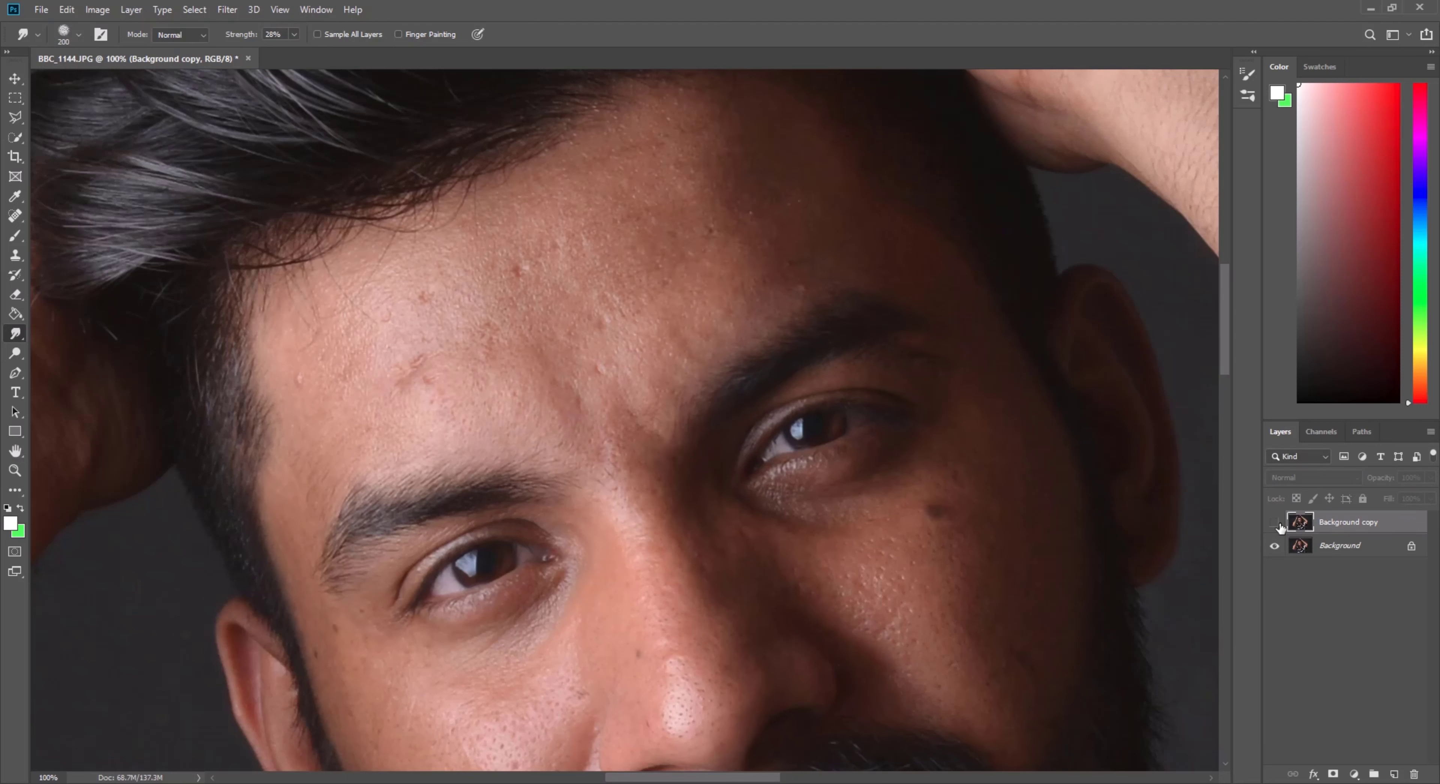
pyautogui.click(1276, 523)
pyautogui.click(1276, 523)
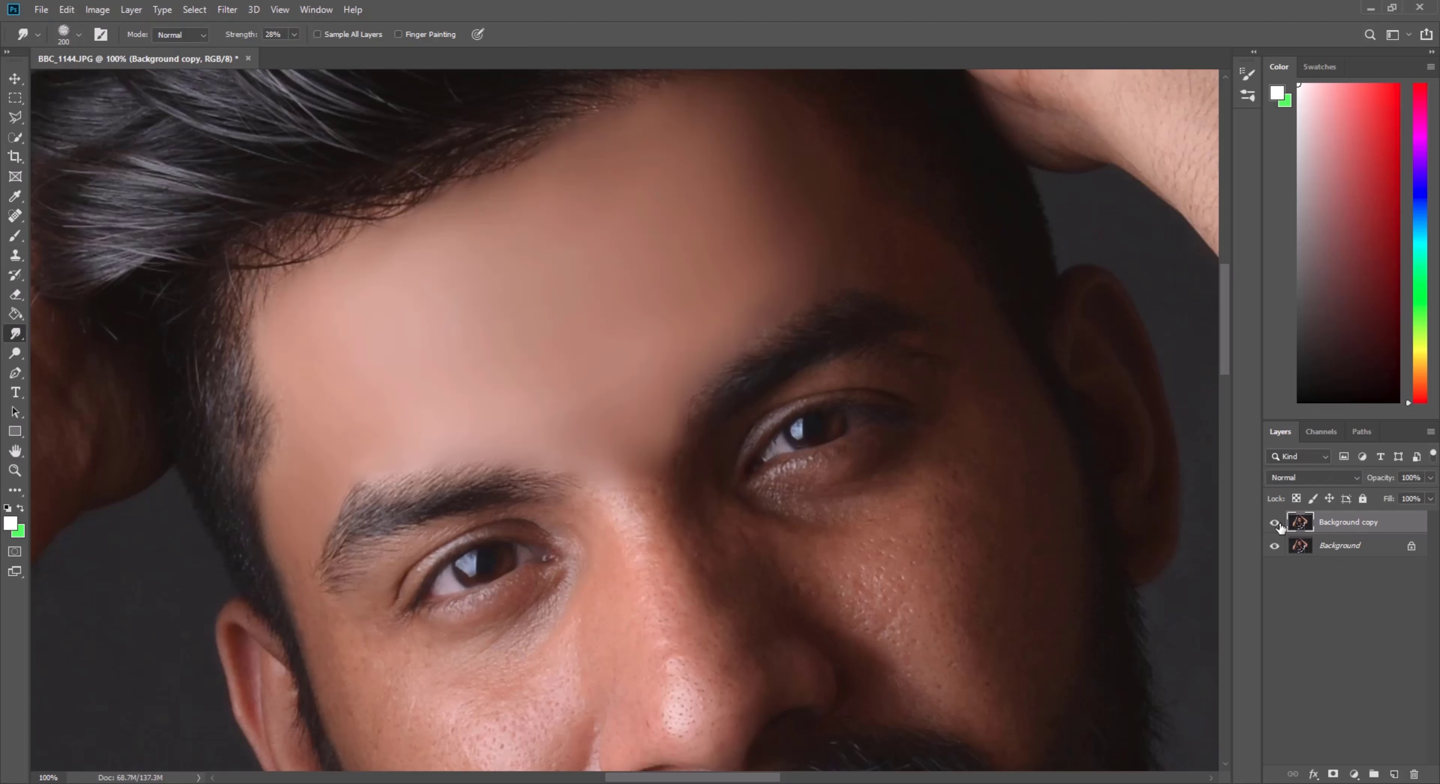
# Step: Set the smudge brush to 175 px and open the Strength slider to raise it to 48%
pyautogui.scroll(3, 894, 391)
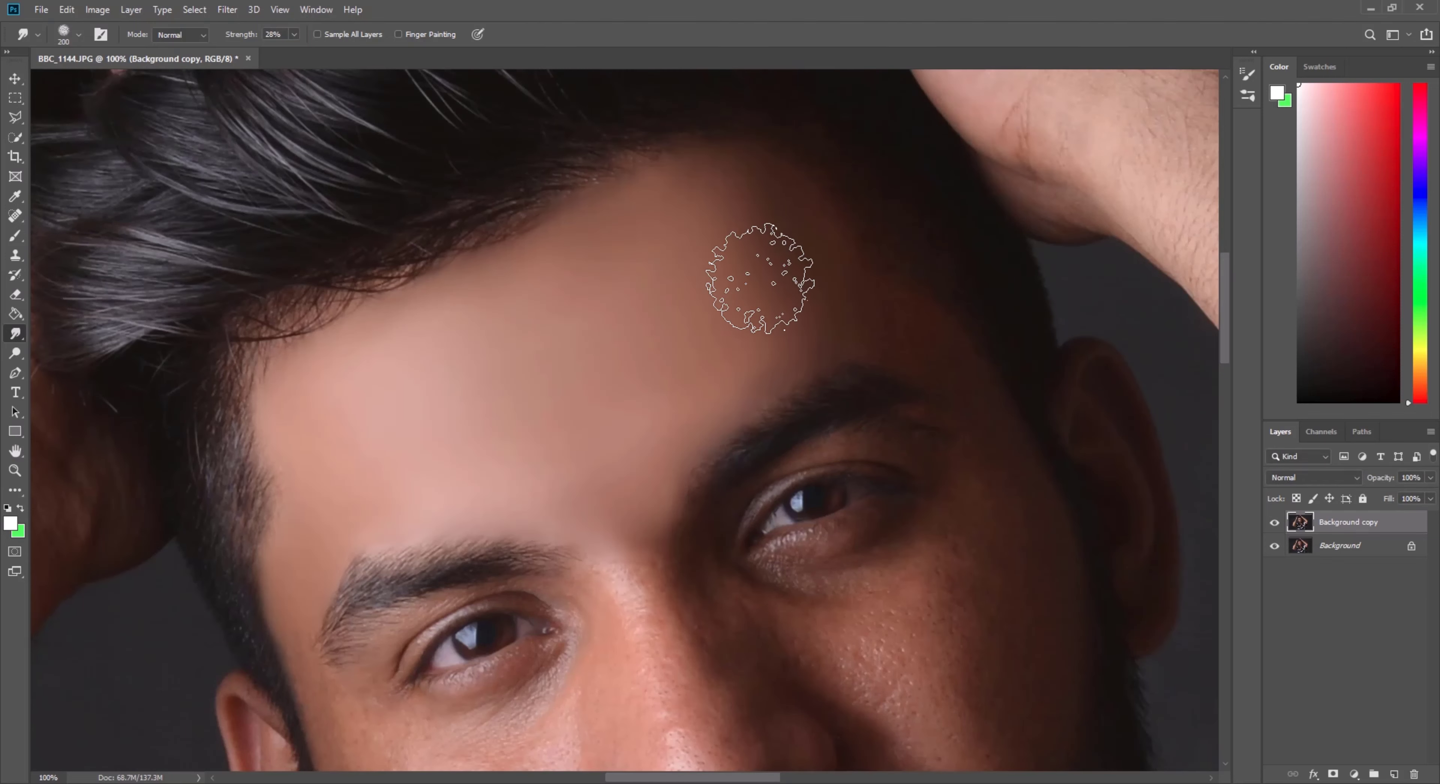
pyautogui.press('[')
pyautogui.press('[')
pyautogui.press('[')
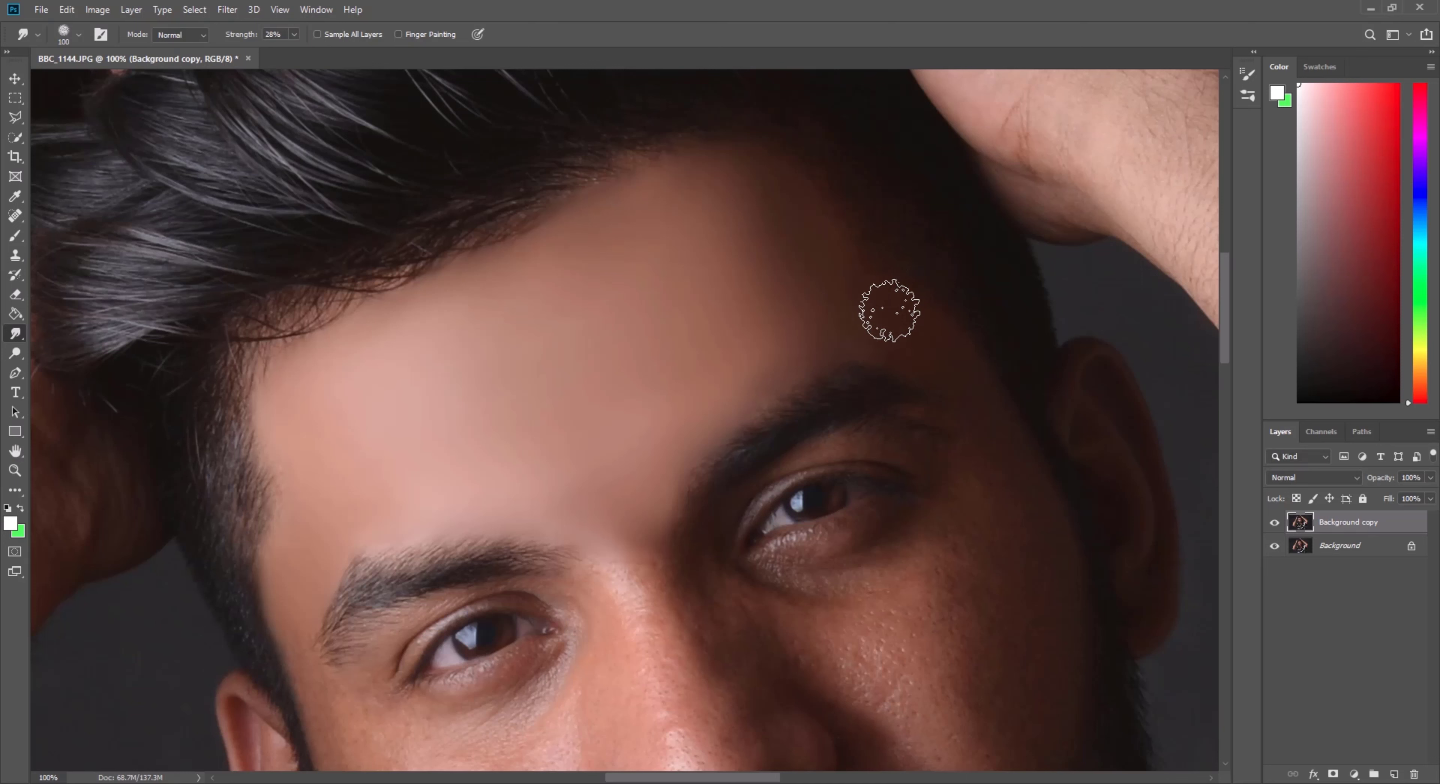
pyautogui.press(']')
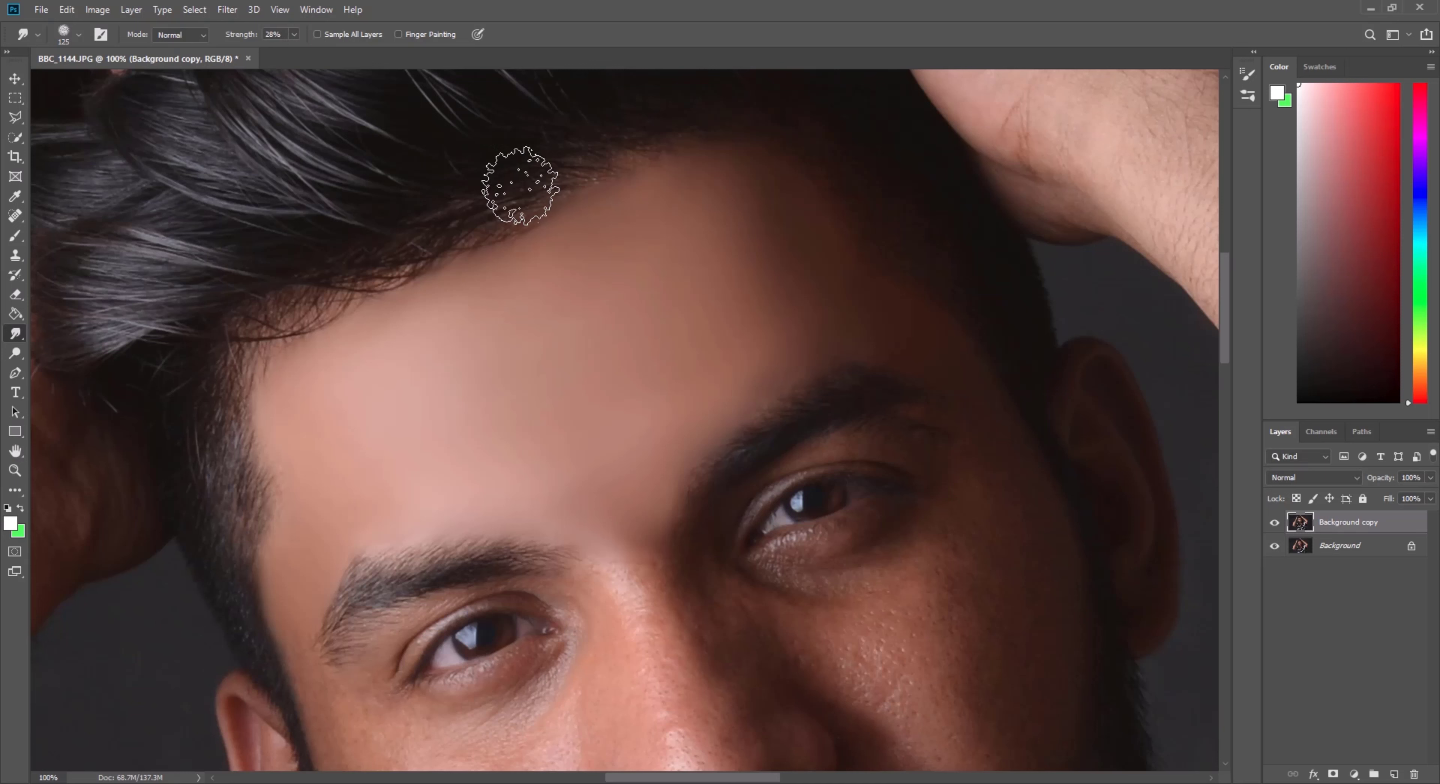
pyautogui.press(']')
pyautogui.press(']')
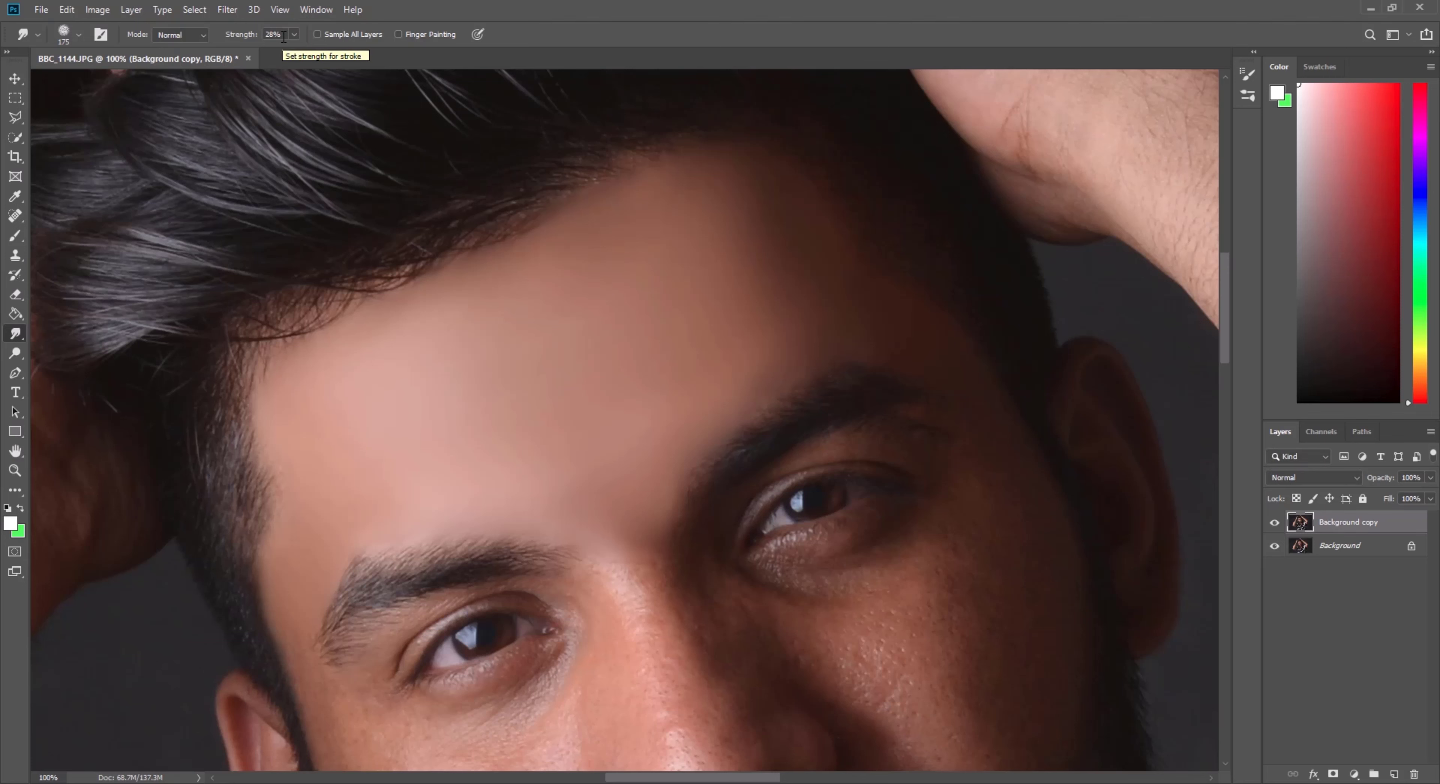
pyautogui.scroll(-2, 803, 177)
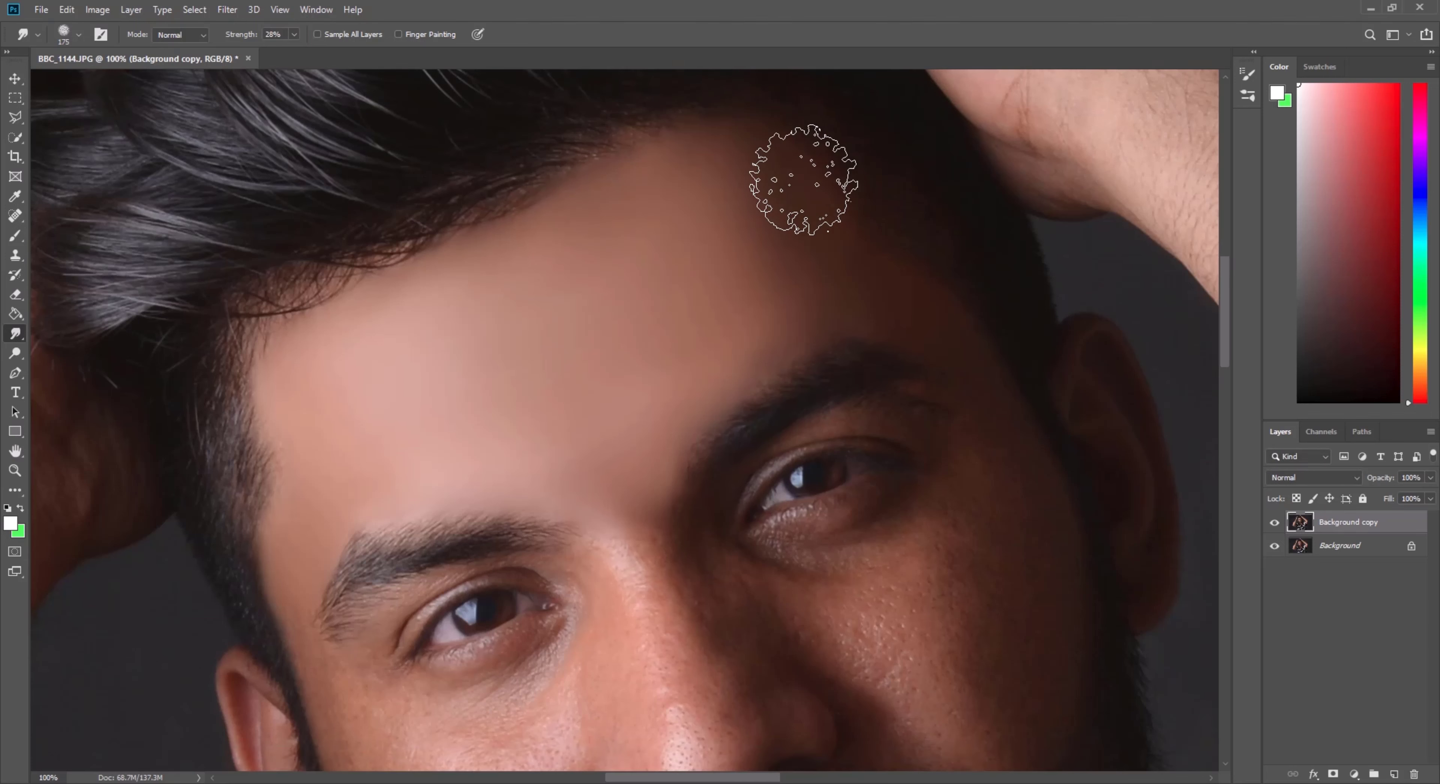
pyautogui.scroll(-3, 829, 386)
pyautogui.scroll(3, 803, 386)
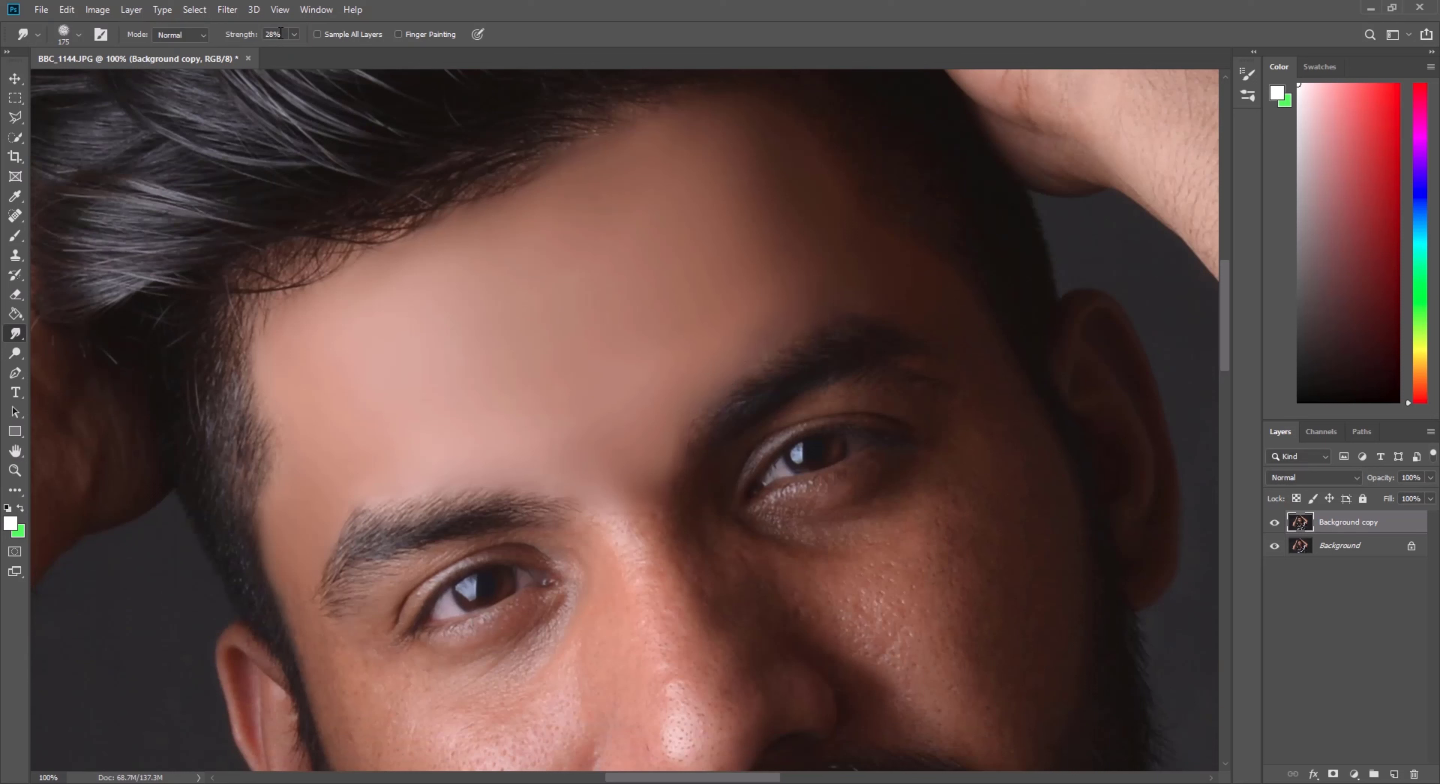
pyautogui.click(295, 34)
# Step: Confirm 48% strength and smudge the left cheek with a 100 px brush
pyautogui.click(736, 340)
pyautogui.scroll(-4, 704, 335)
pyautogui.press('[')
pyautogui.press('[')
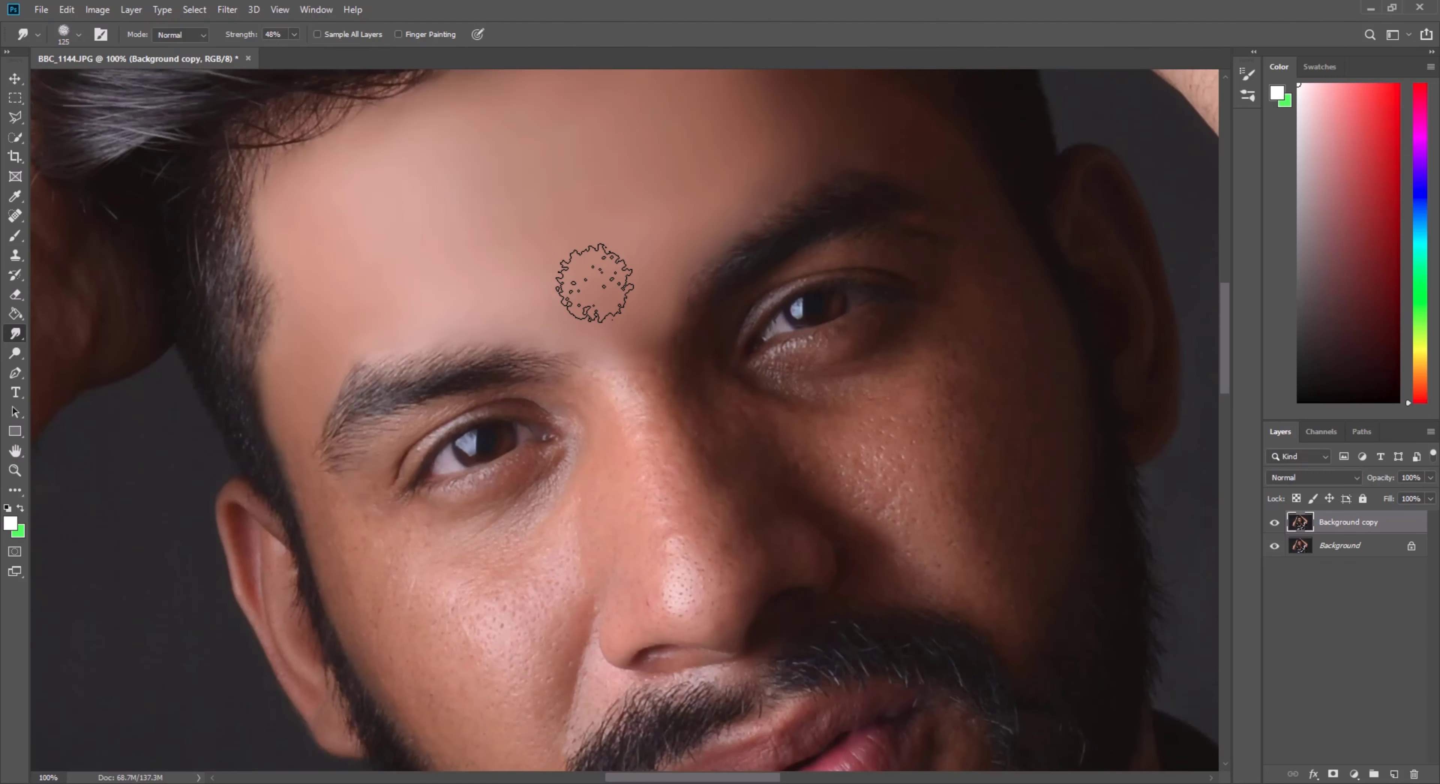
pyautogui.scroll(1, 643, 330)
pyautogui.scroll(-2, 617, 335)
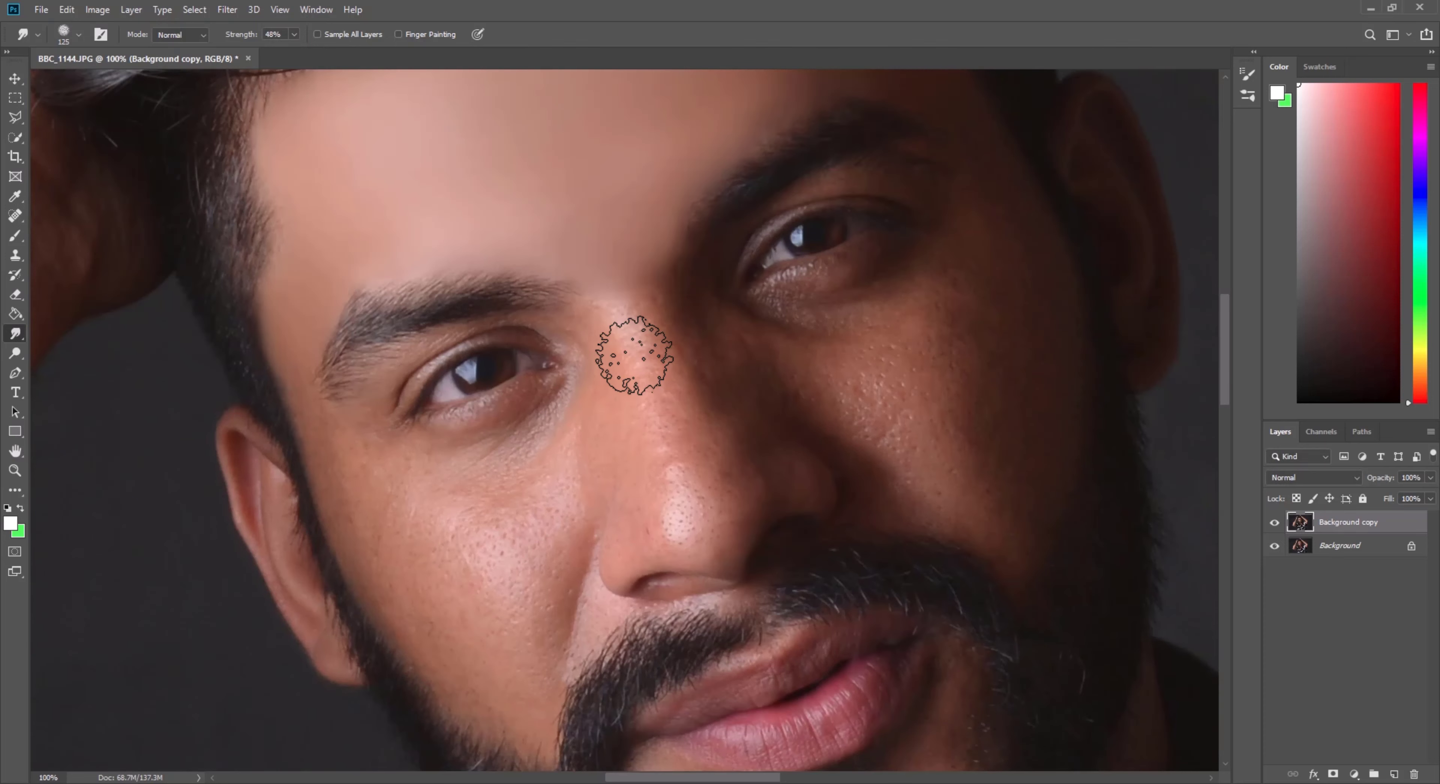
pyautogui.press('[')
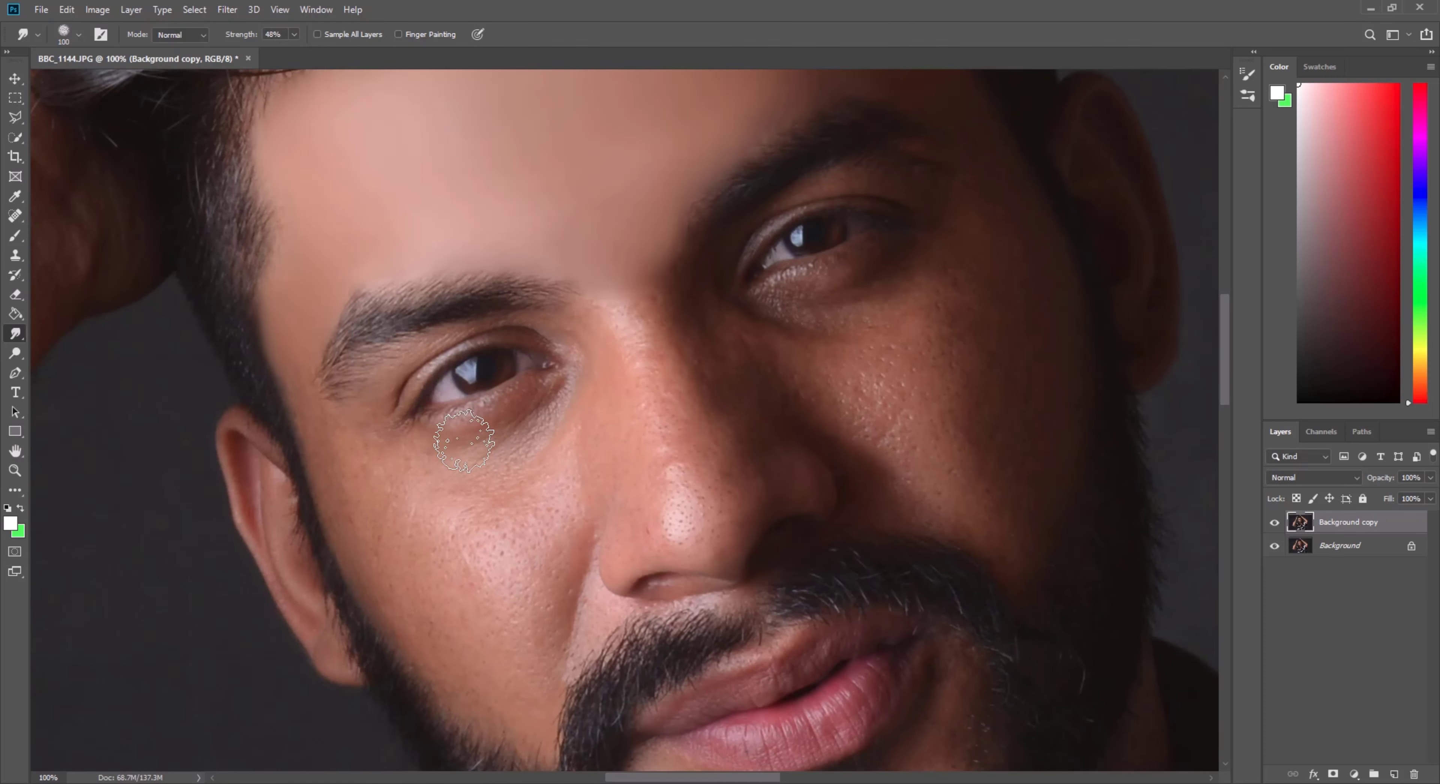
pyautogui.press('[')
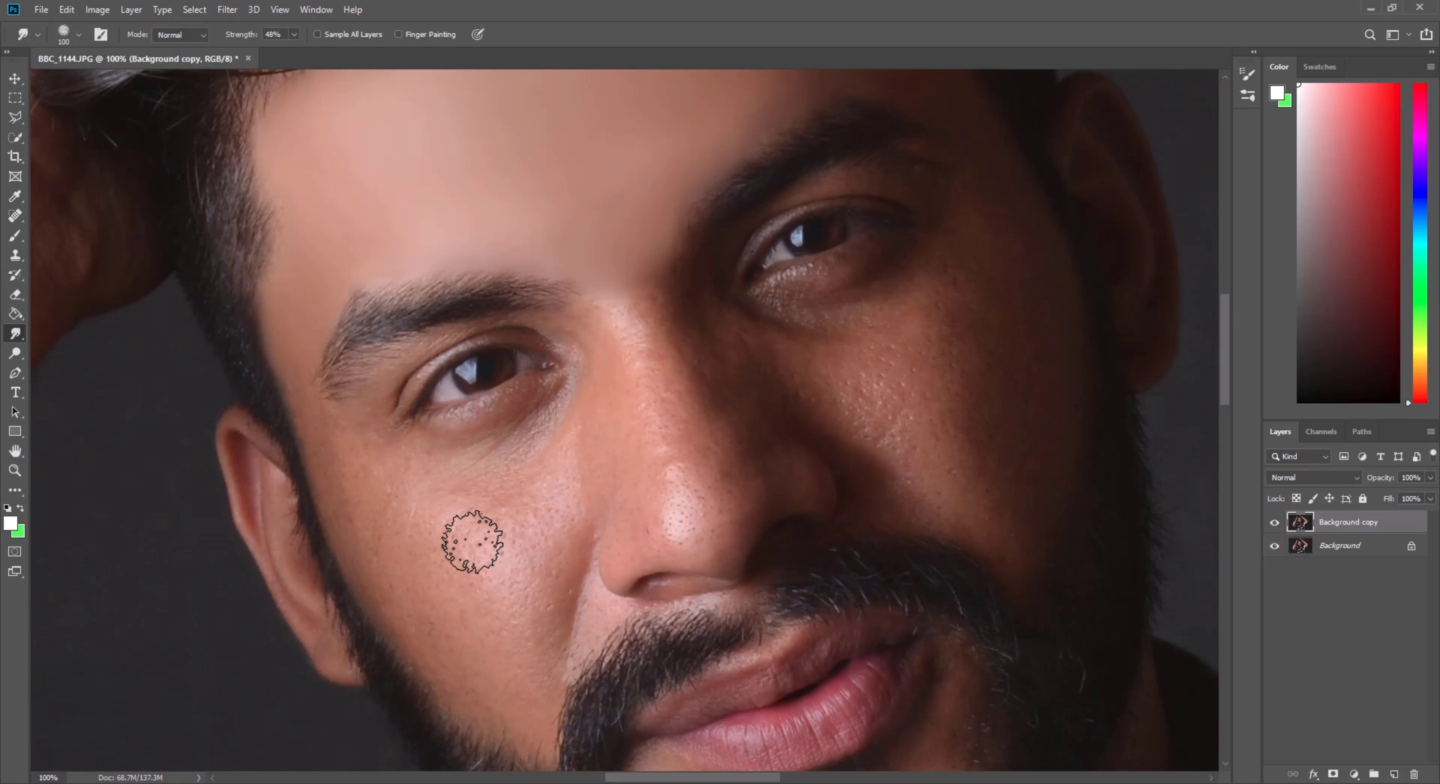
pyautogui.moveTo(407, 496)
pyautogui.mouseDown()
pyautogui.moveTo(466, 553)
pyautogui.moveTo(357, 459)
pyautogui.mouseUp()
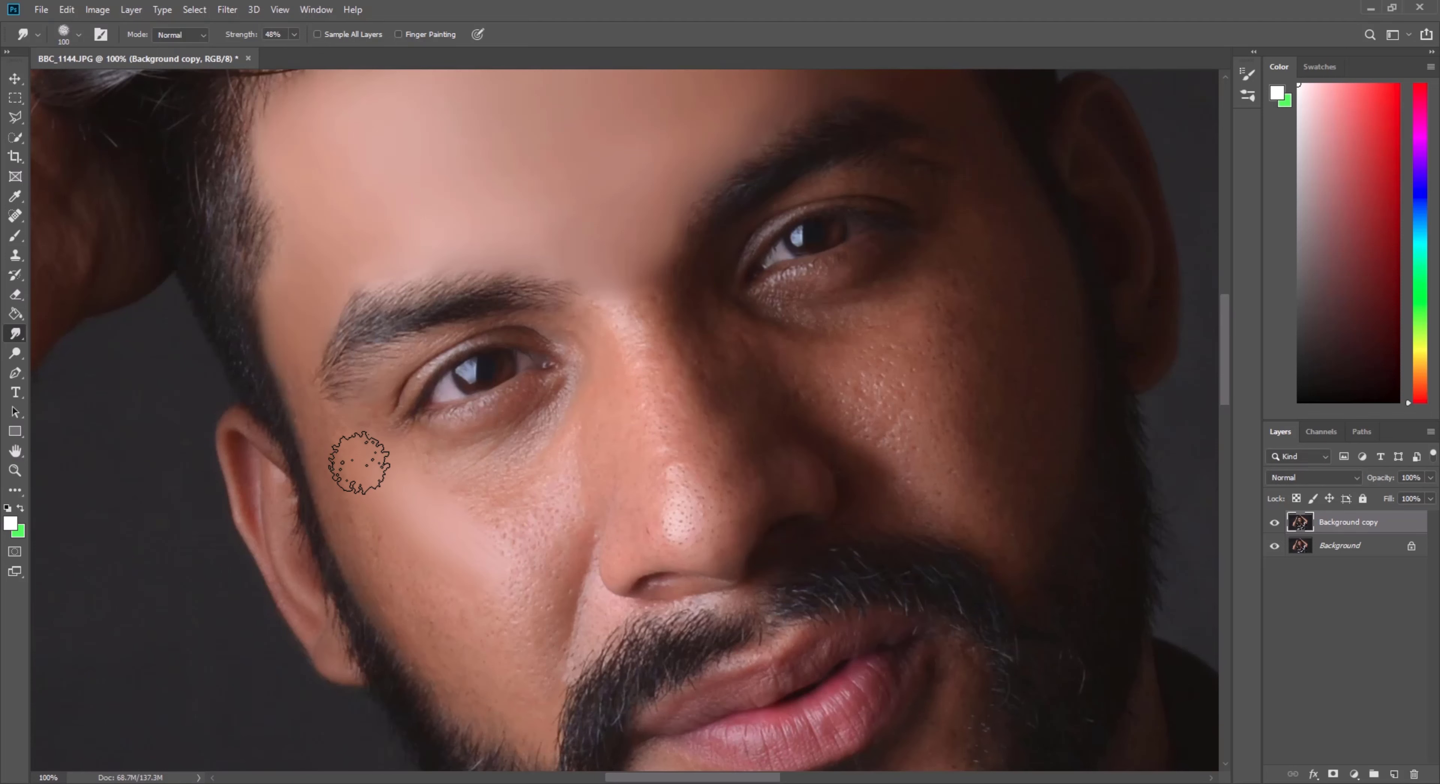
# Step: Smooth the pores on the lower left cheek with a 125 px brush
pyautogui.press(']')
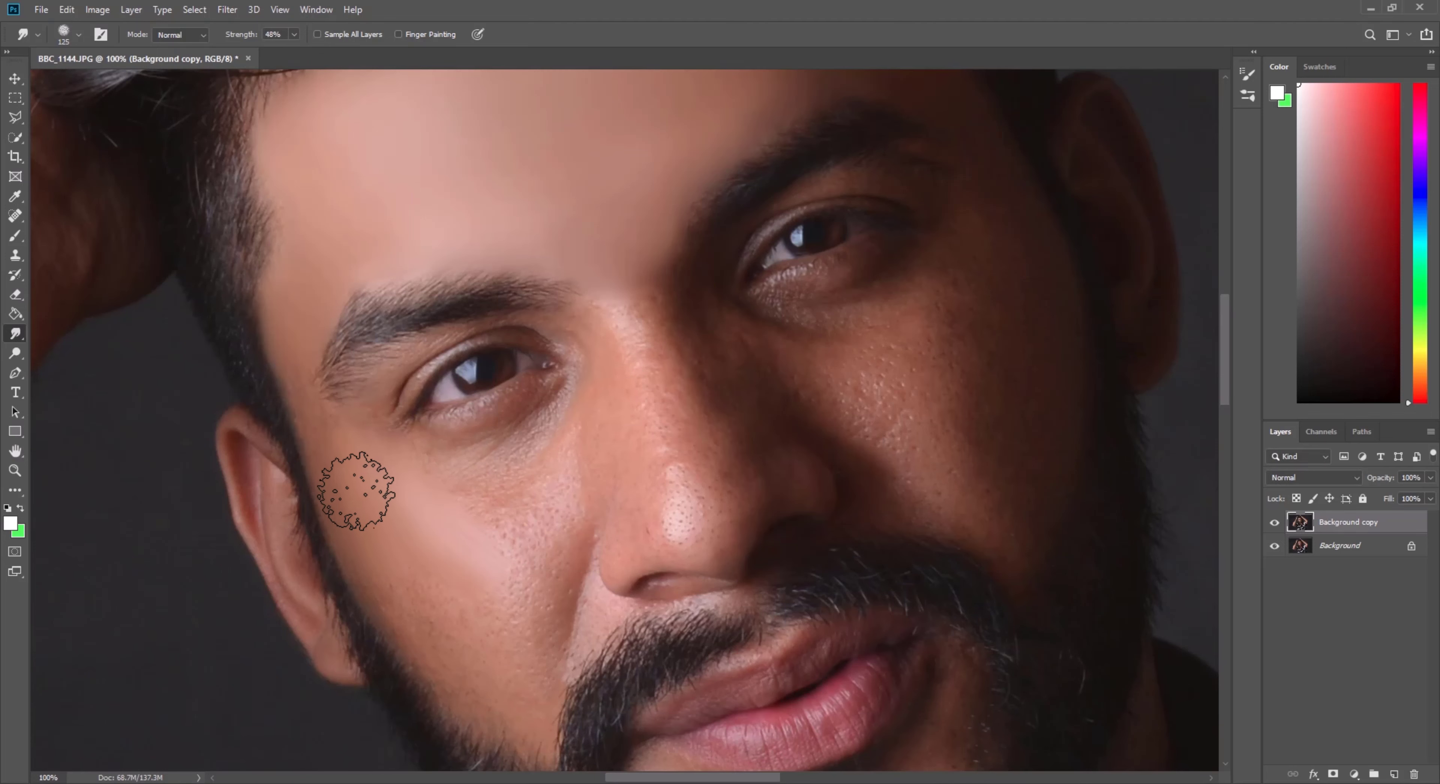
pyautogui.scroll(1, 352, 487)
pyautogui.press('[')
pyautogui.press('[')
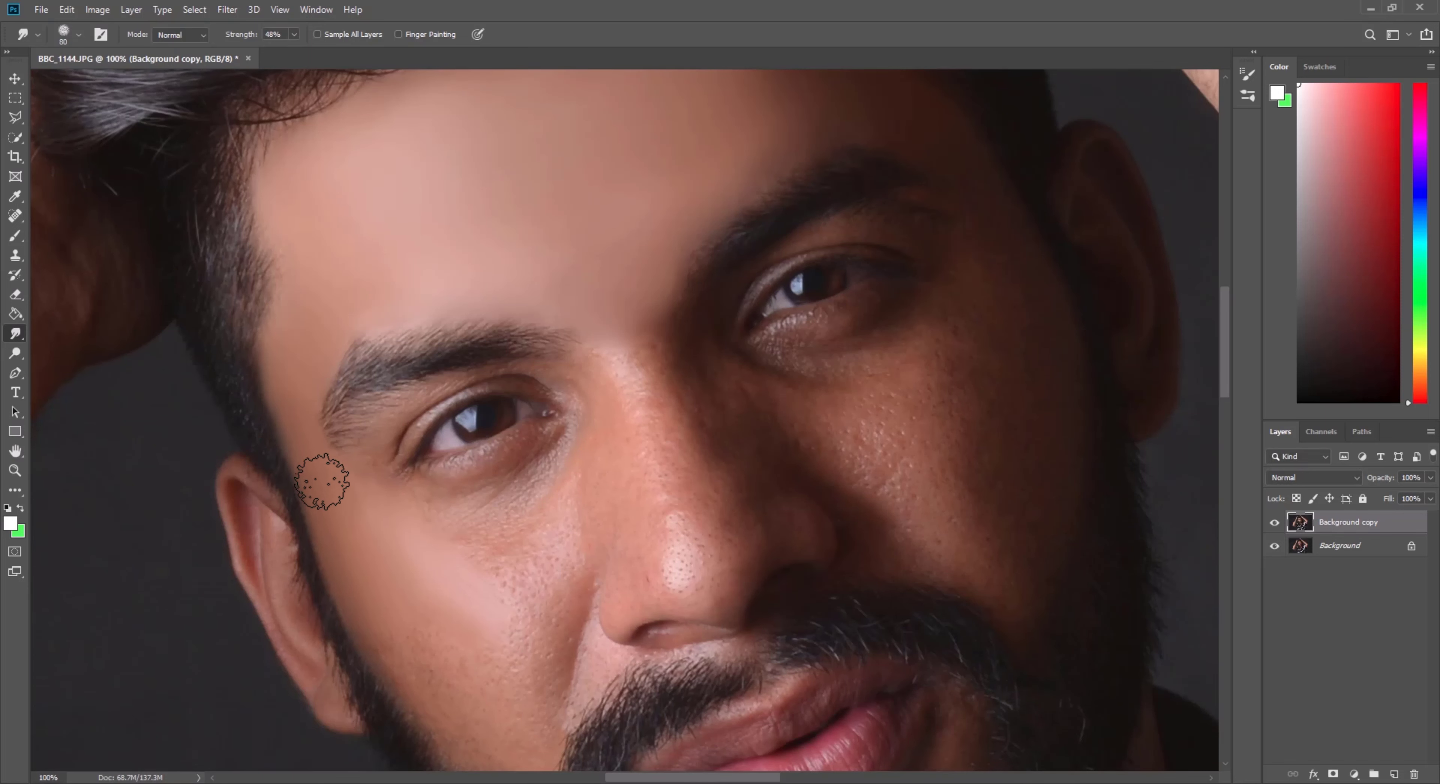
pyautogui.scroll(-2, 358, 542)
pyautogui.press(']')
pyautogui.press(']')
pyautogui.press(']')
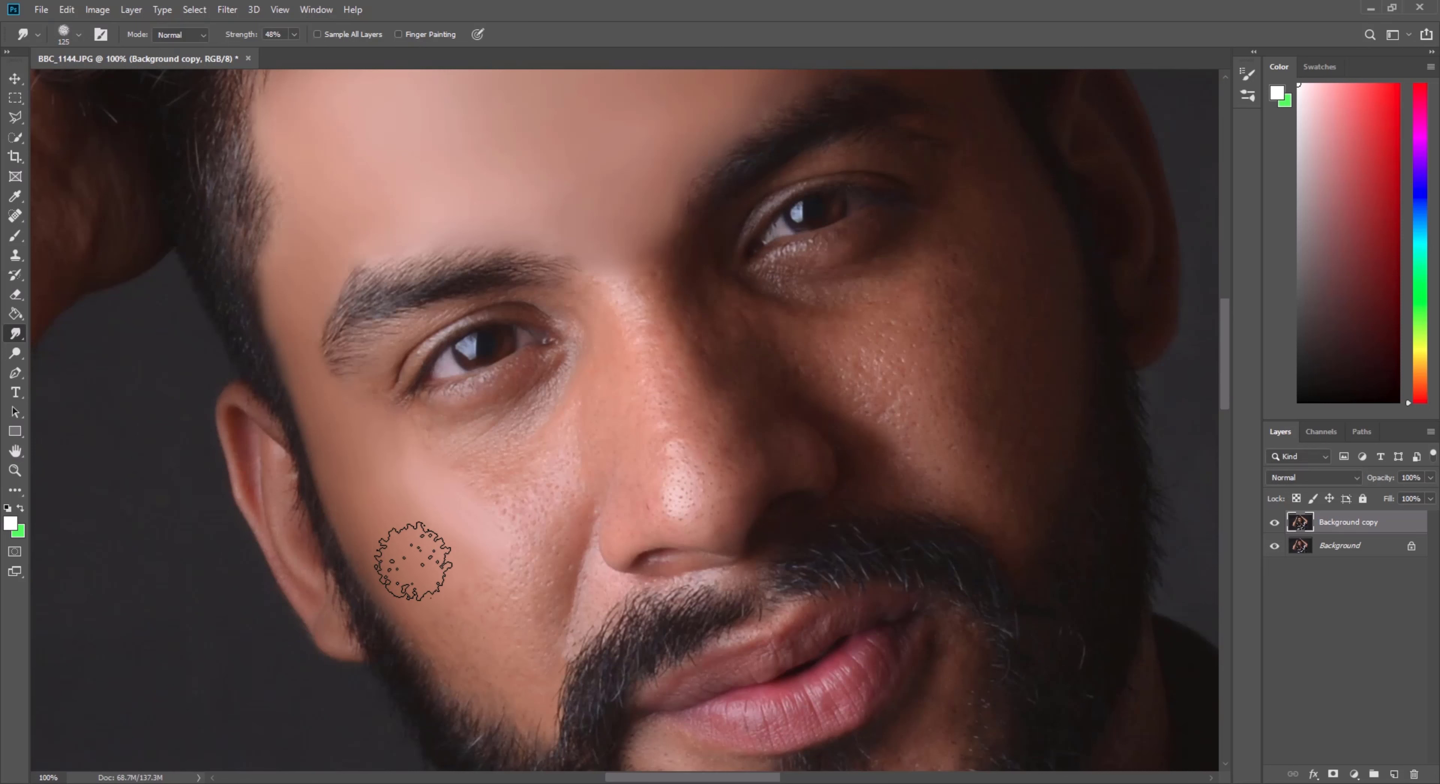
pyautogui.moveTo(460, 566)
pyautogui.mouseDown()
pyautogui.moveTo(498, 572)
pyautogui.moveTo(466, 572)
pyautogui.mouseUp()
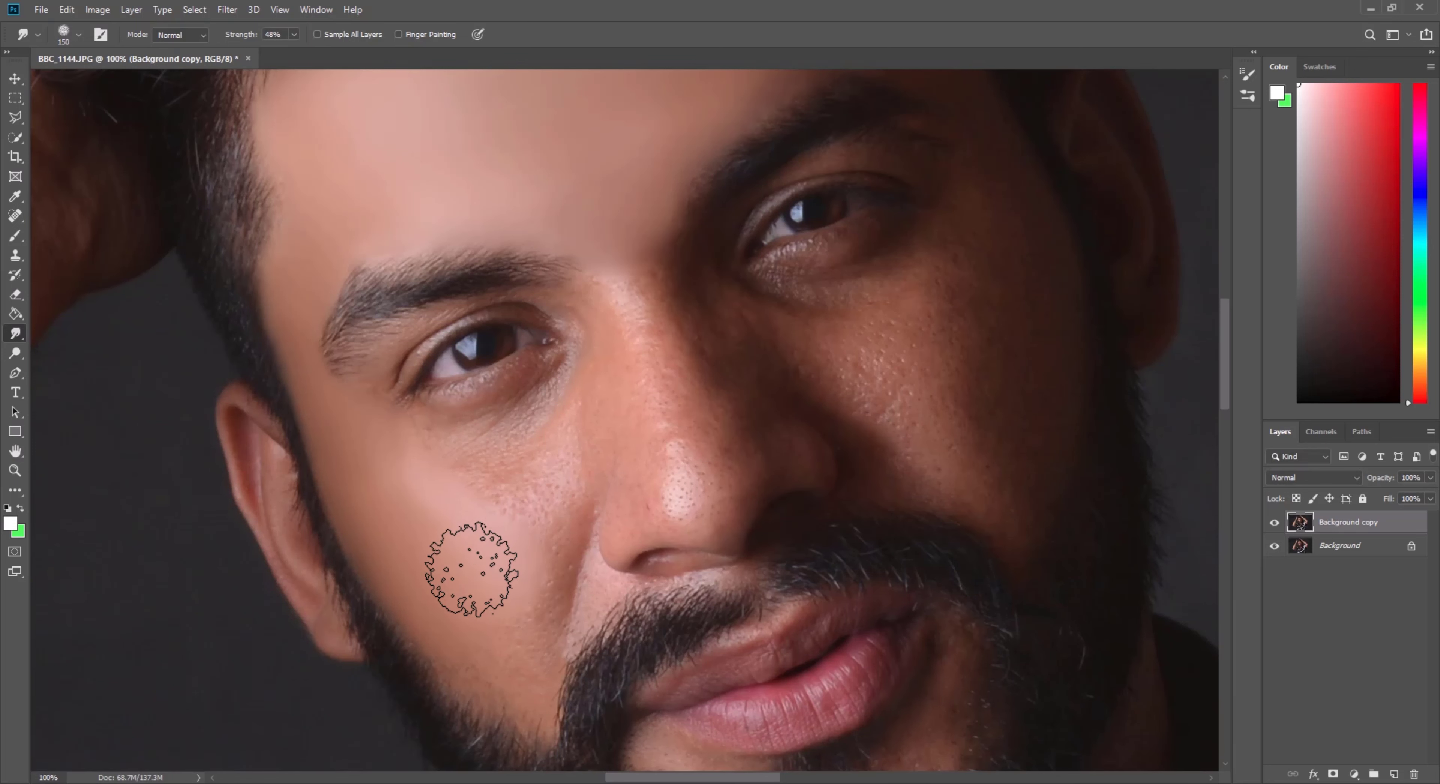
pyautogui.press(']')
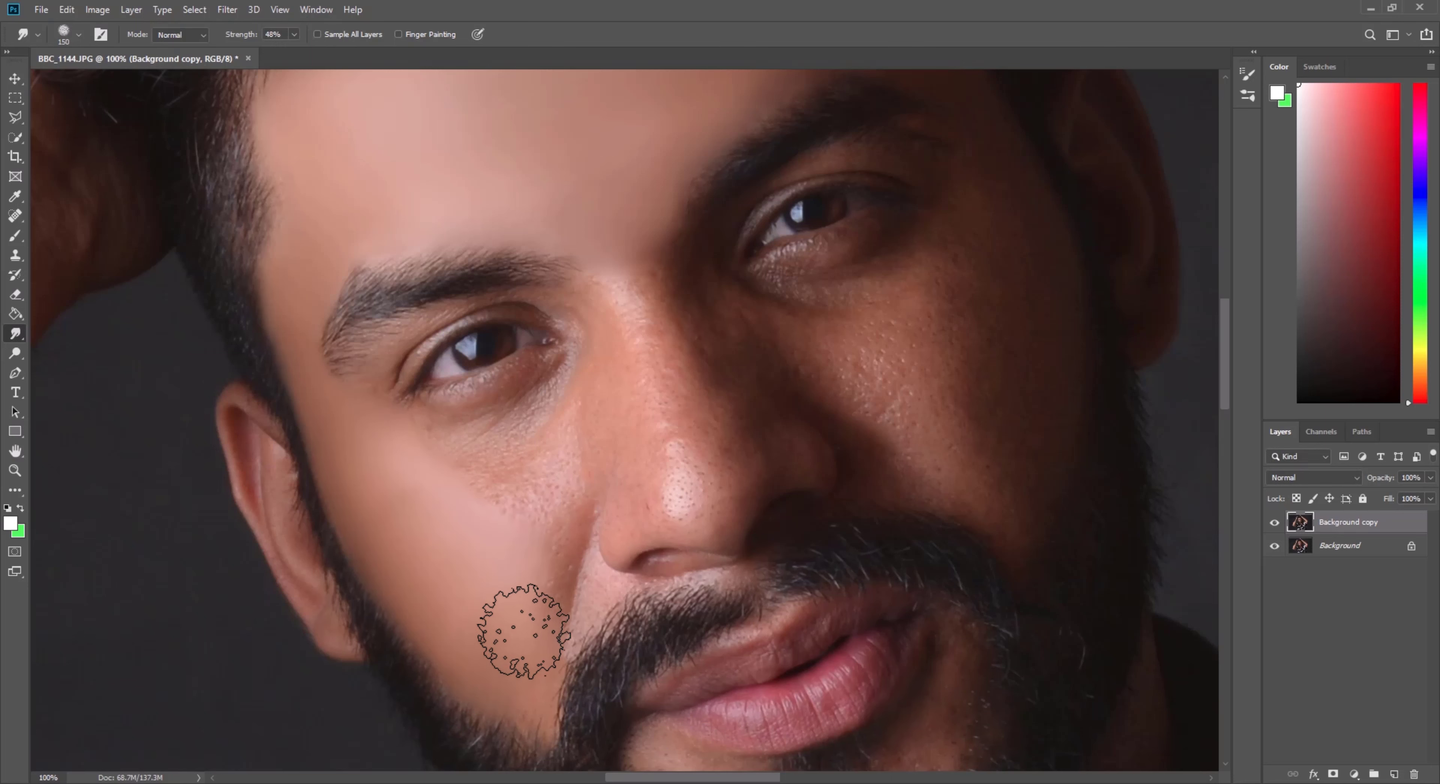
# Step: Resize the brush between 80 and 150 px to work under the left eye
pyautogui.scroll(-2, 519, 648)
pyautogui.press('[')
pyautogui.press('[')
pyautogui.press('[')
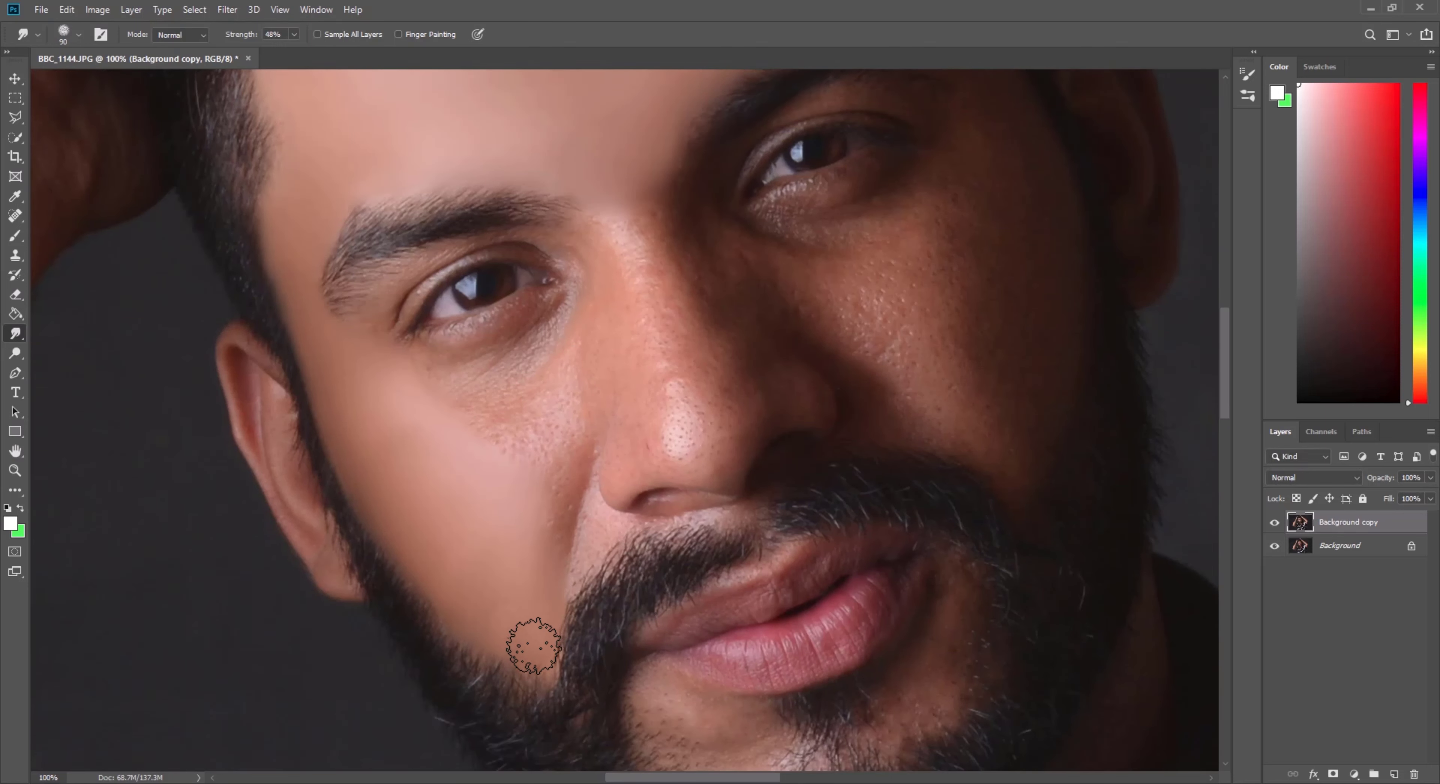
pyautogui.press(']')
pyautogui.press(']')
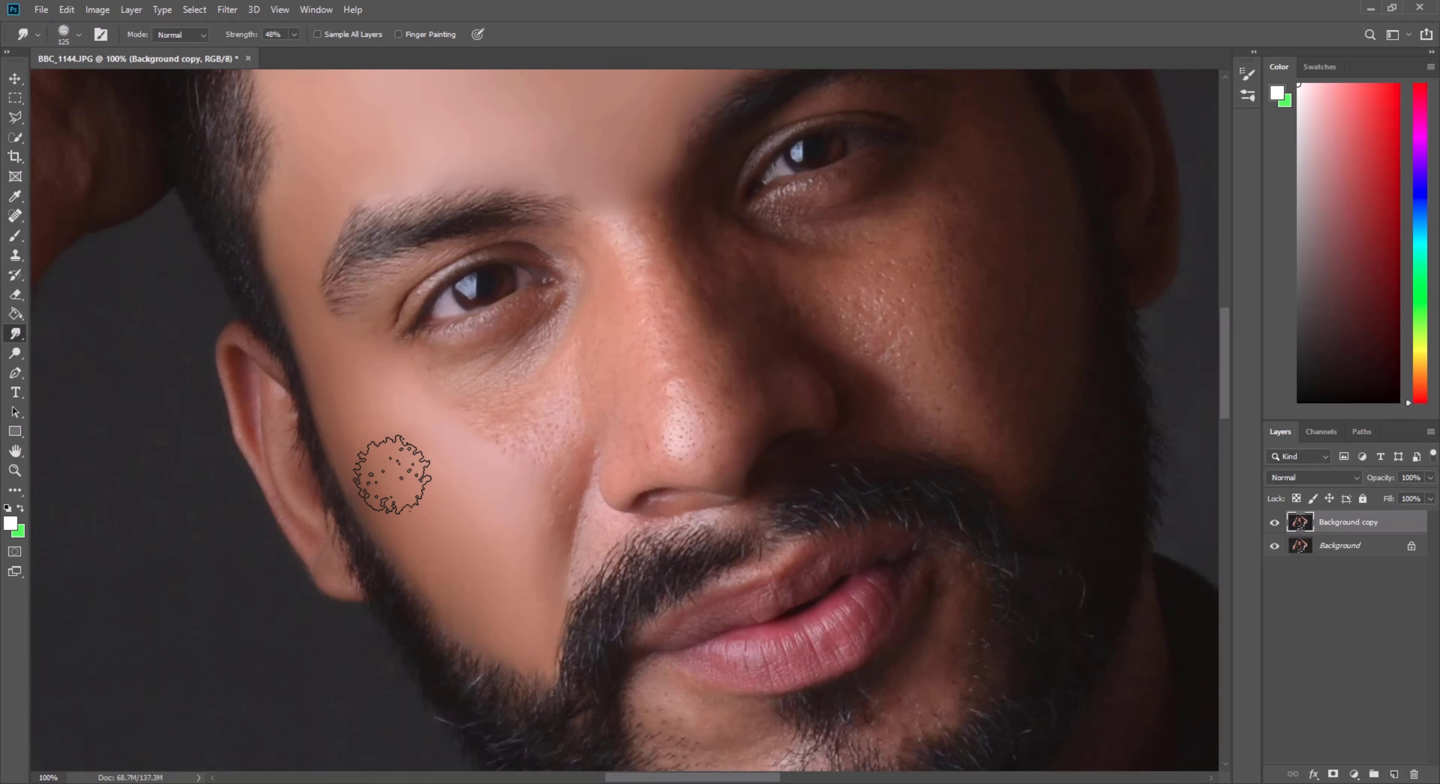
pyautogui.scroll(1, 403, 413)
pyautogui.press('[')
pyautogui.press('[')
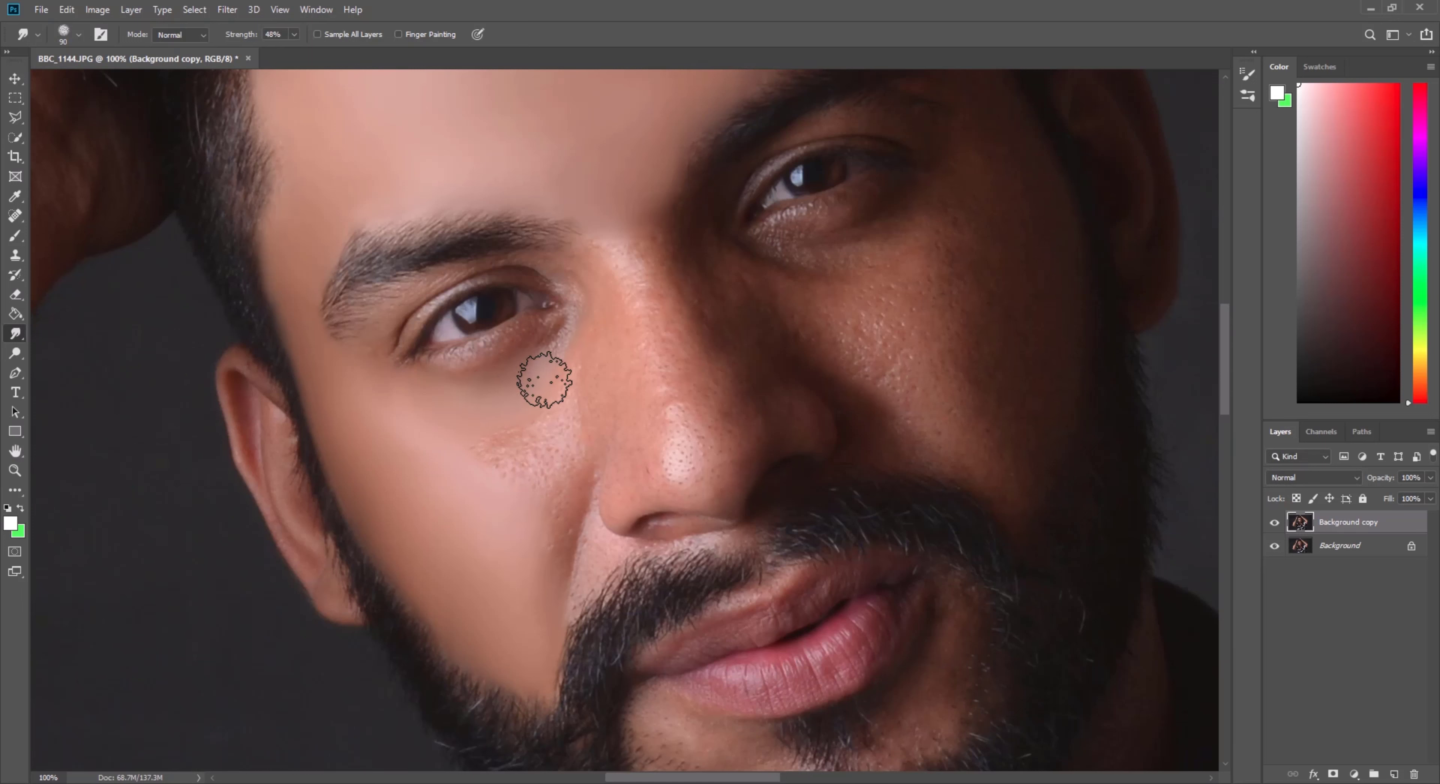
pyautogui.press('[')
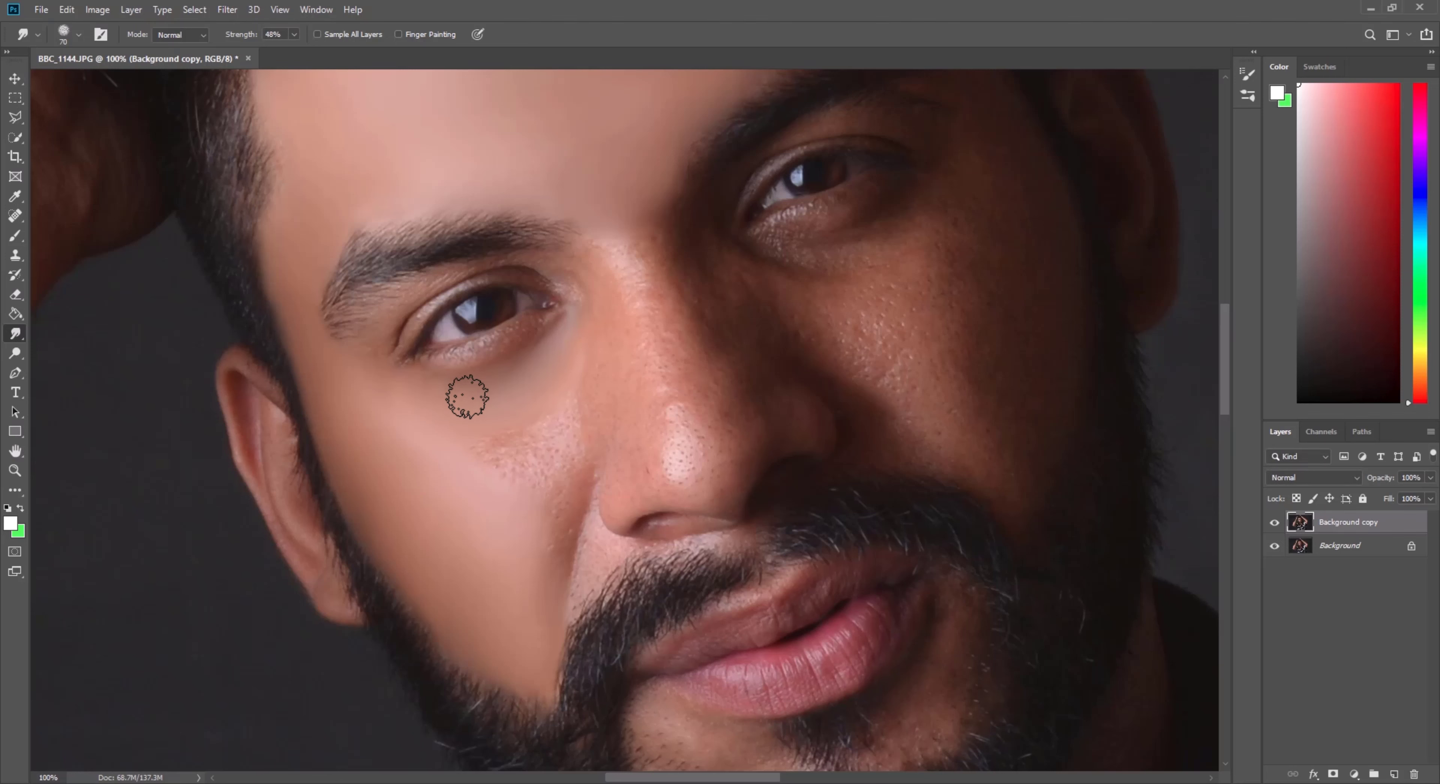
pyautogui.scroll(3, 464, 392)
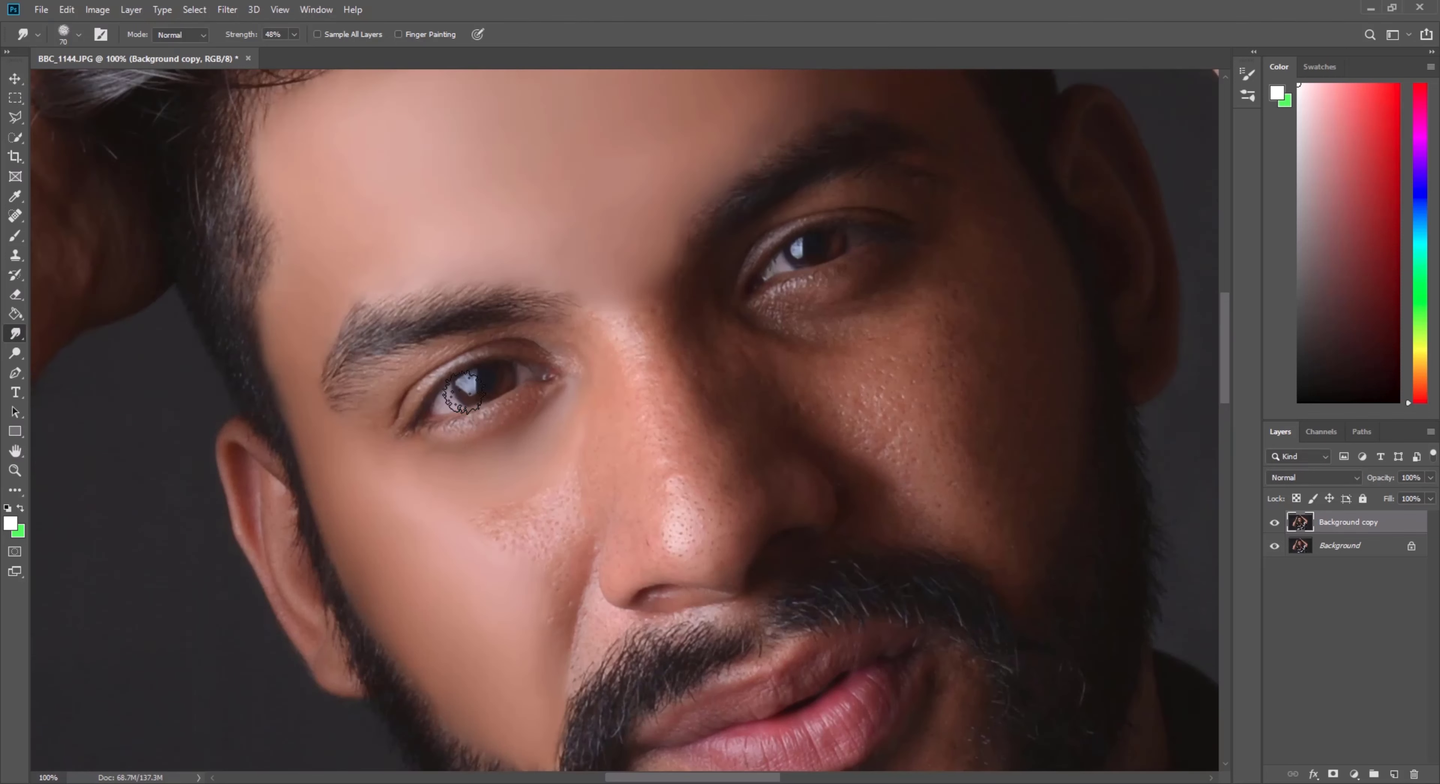
pyautogui.scroll(-3, 501, 482)
pyautogui.press(']')
pyautogui.press(']')
pyautogui.press(']')
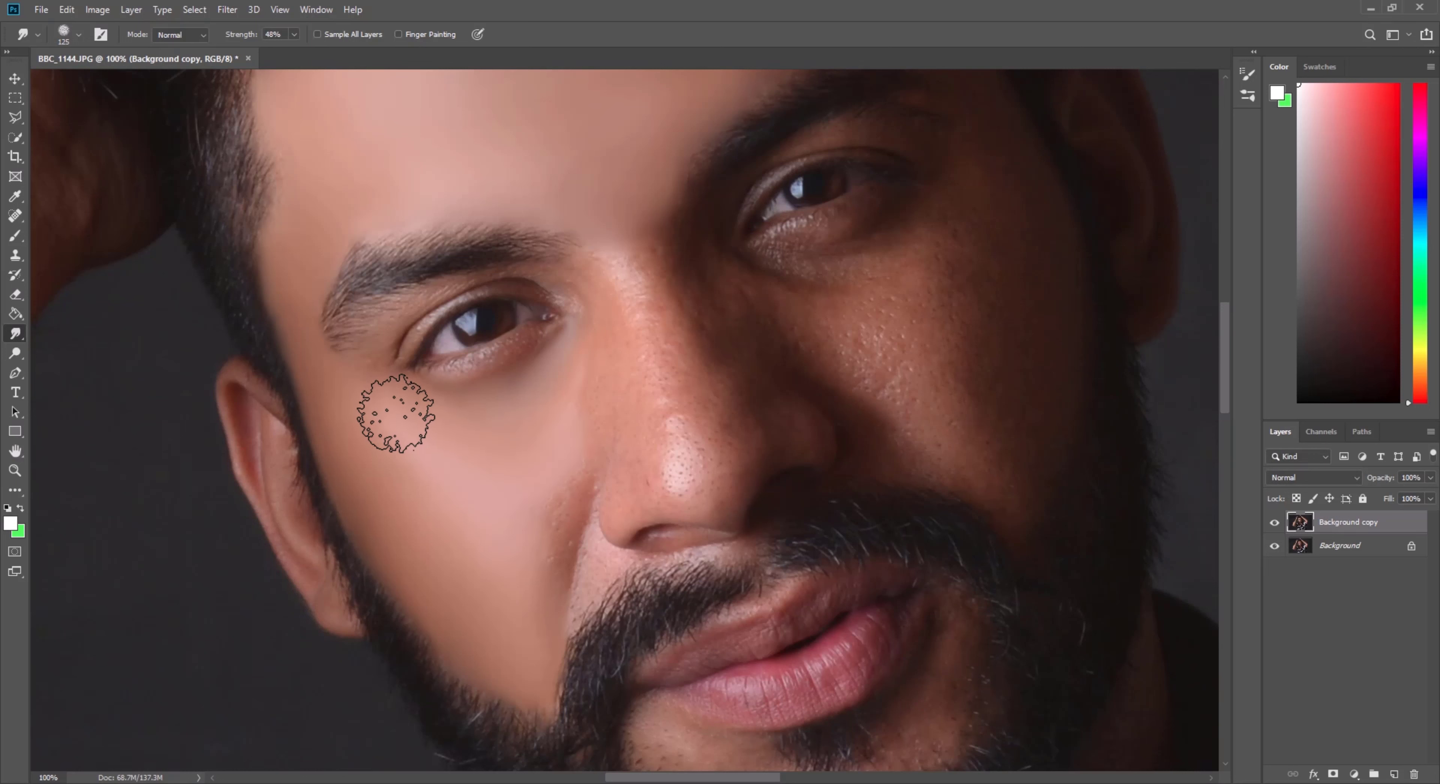
pyautogui.press('[')
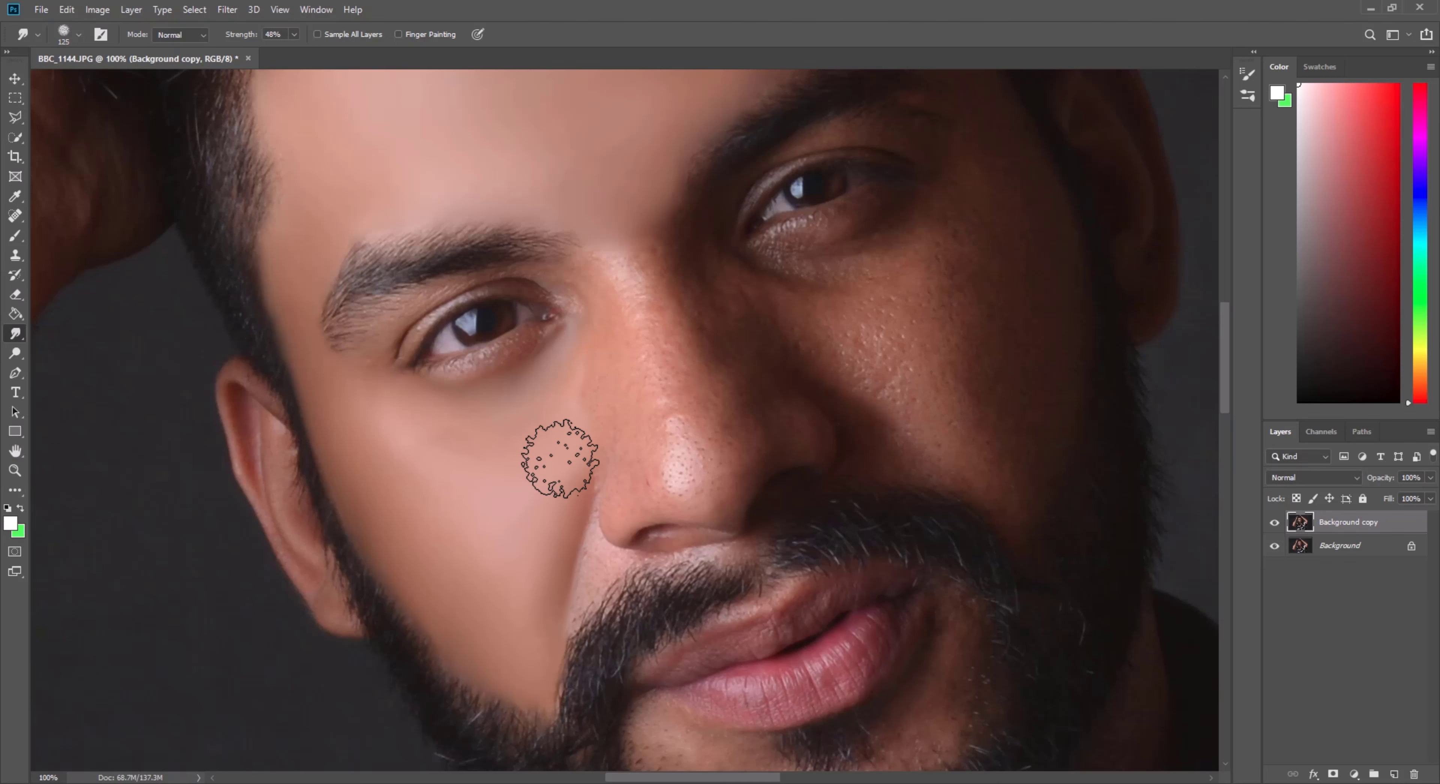
pyautogui.press(']')
pyautogui.press(']')
pyautogui.scroll(1, 503, 436)
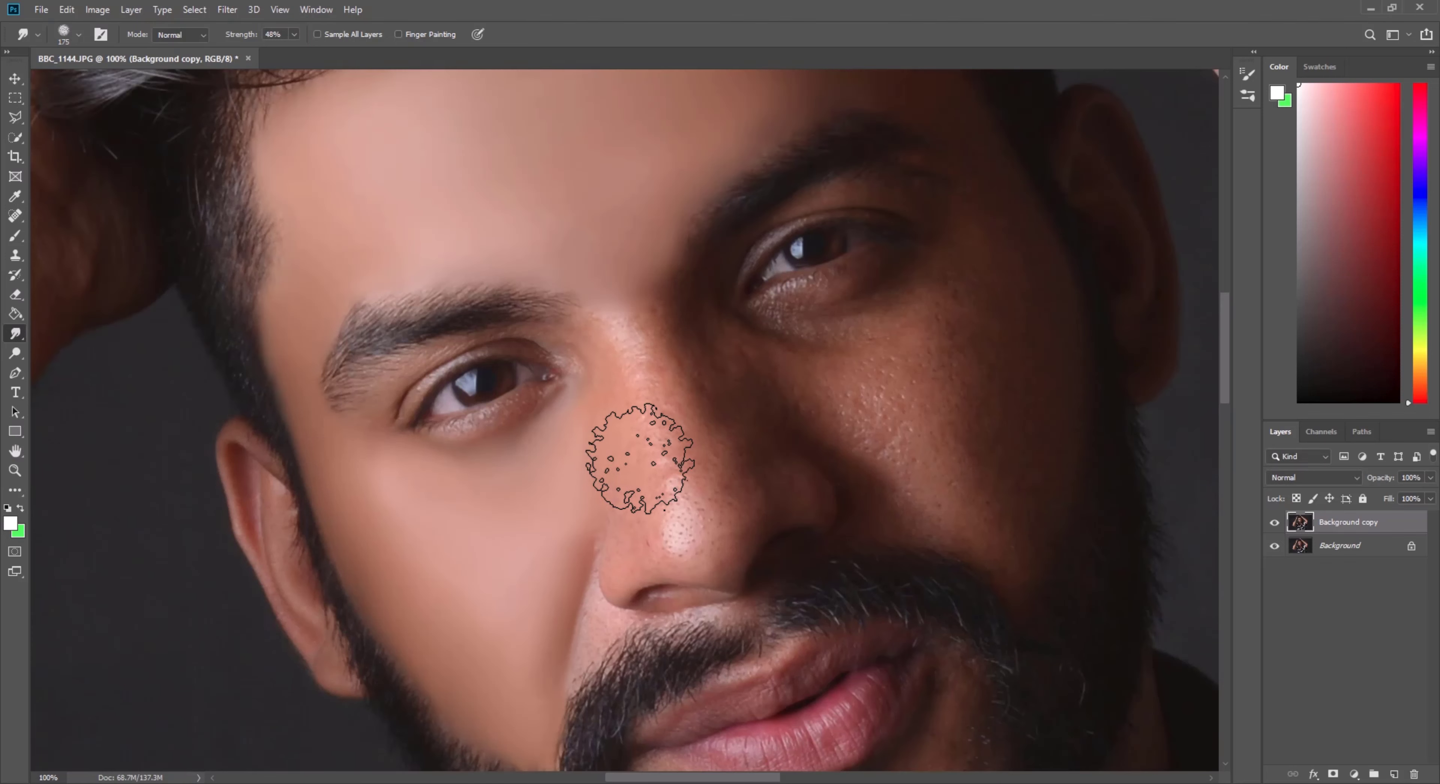
# Step: Set strength to 26% and smooth the nose bridge and between the brows at 100 px
pyautogui.click(293, 35)
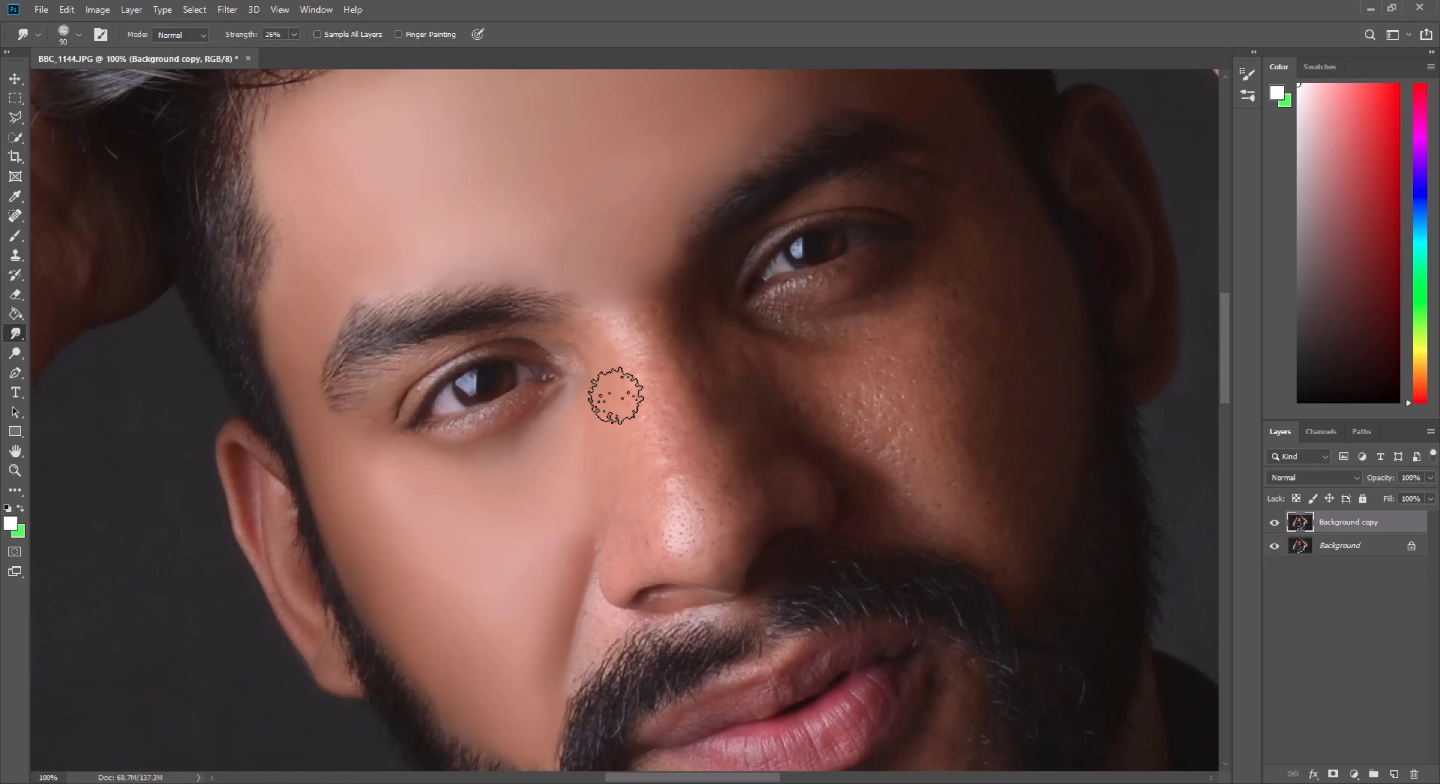
pyautogui.press('[')
pyautogui.press('[')
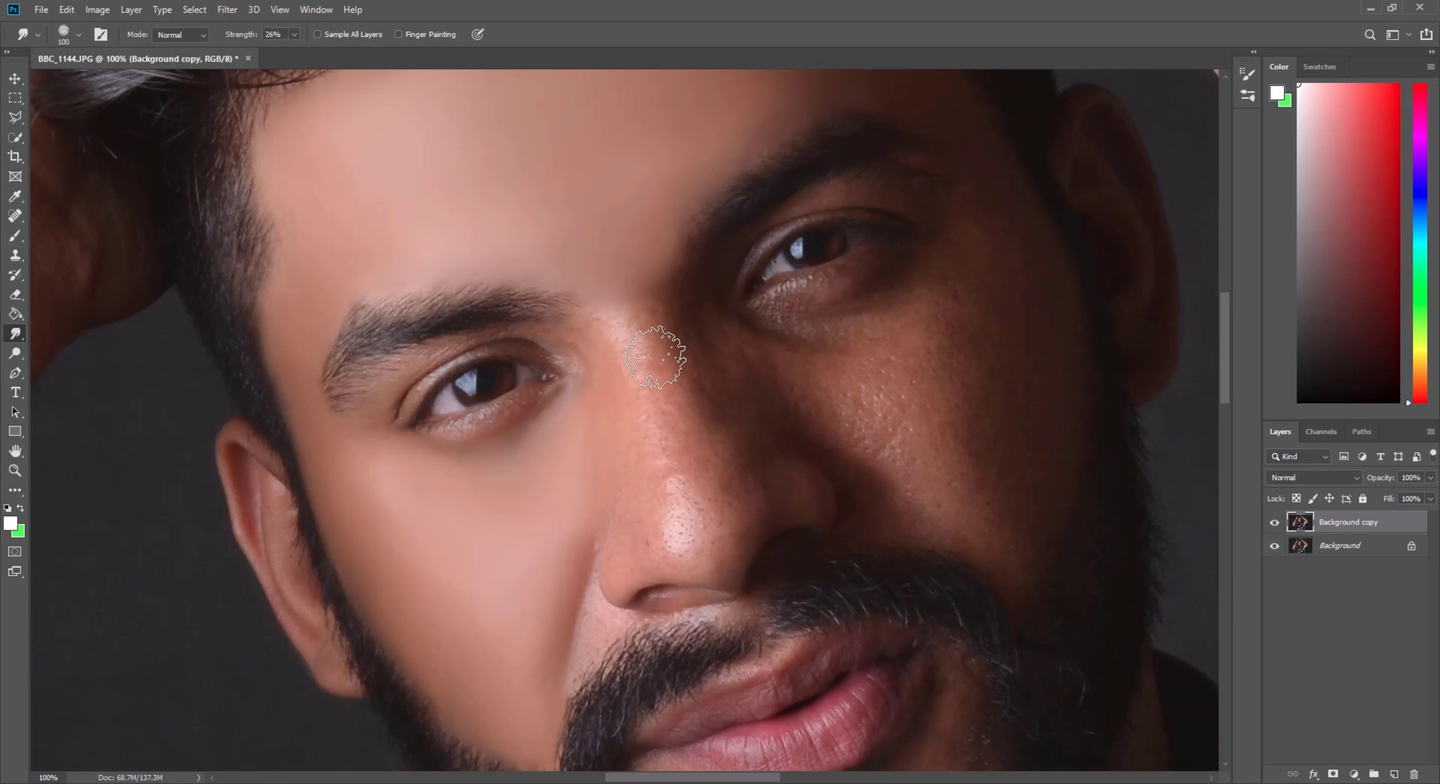
pyautogui.press(']')
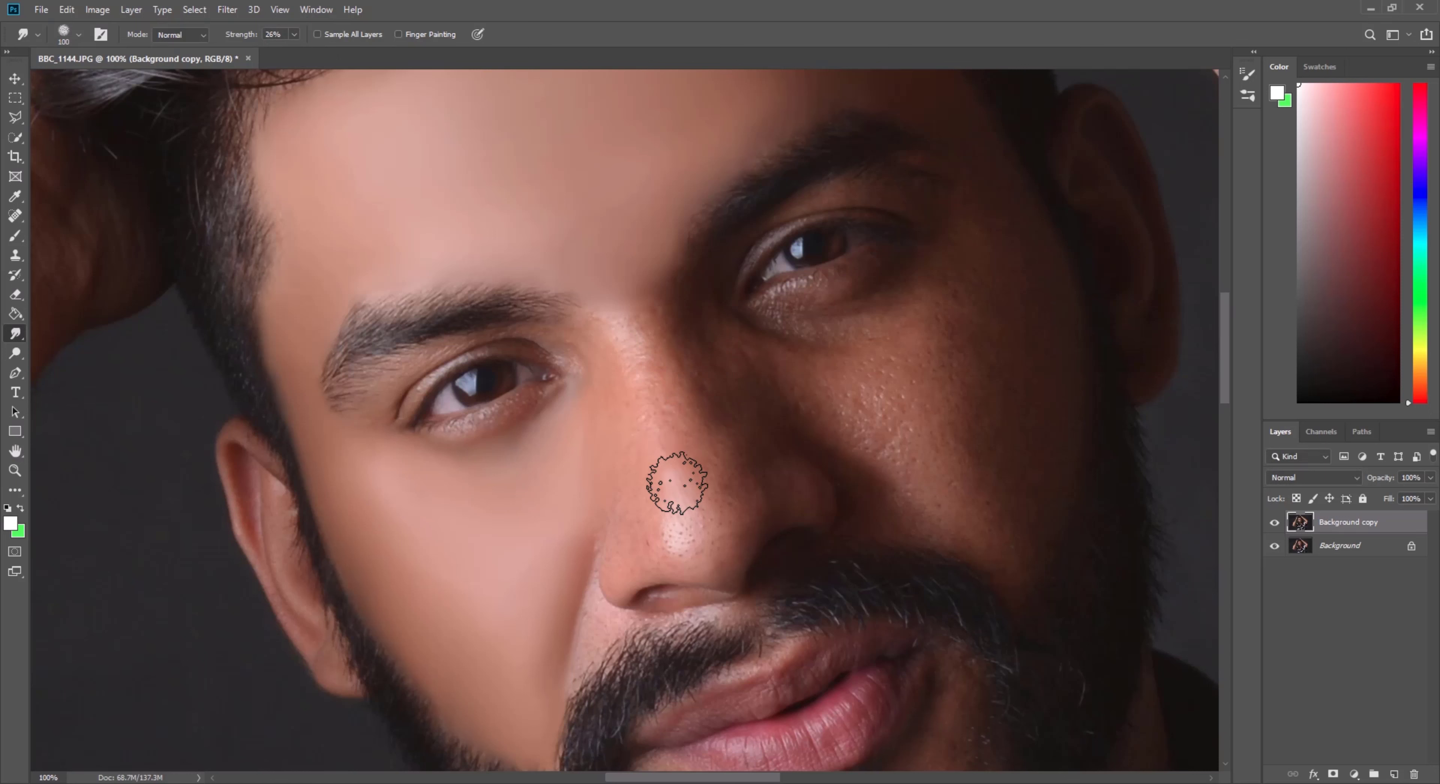
pyautogui.moveTo(662, 401)
pyautogui.mouseDown()
pyautogui.moveTo(633, 321)
pyautogui.moveTo(659, 386)
pyautogui.mouseUp()
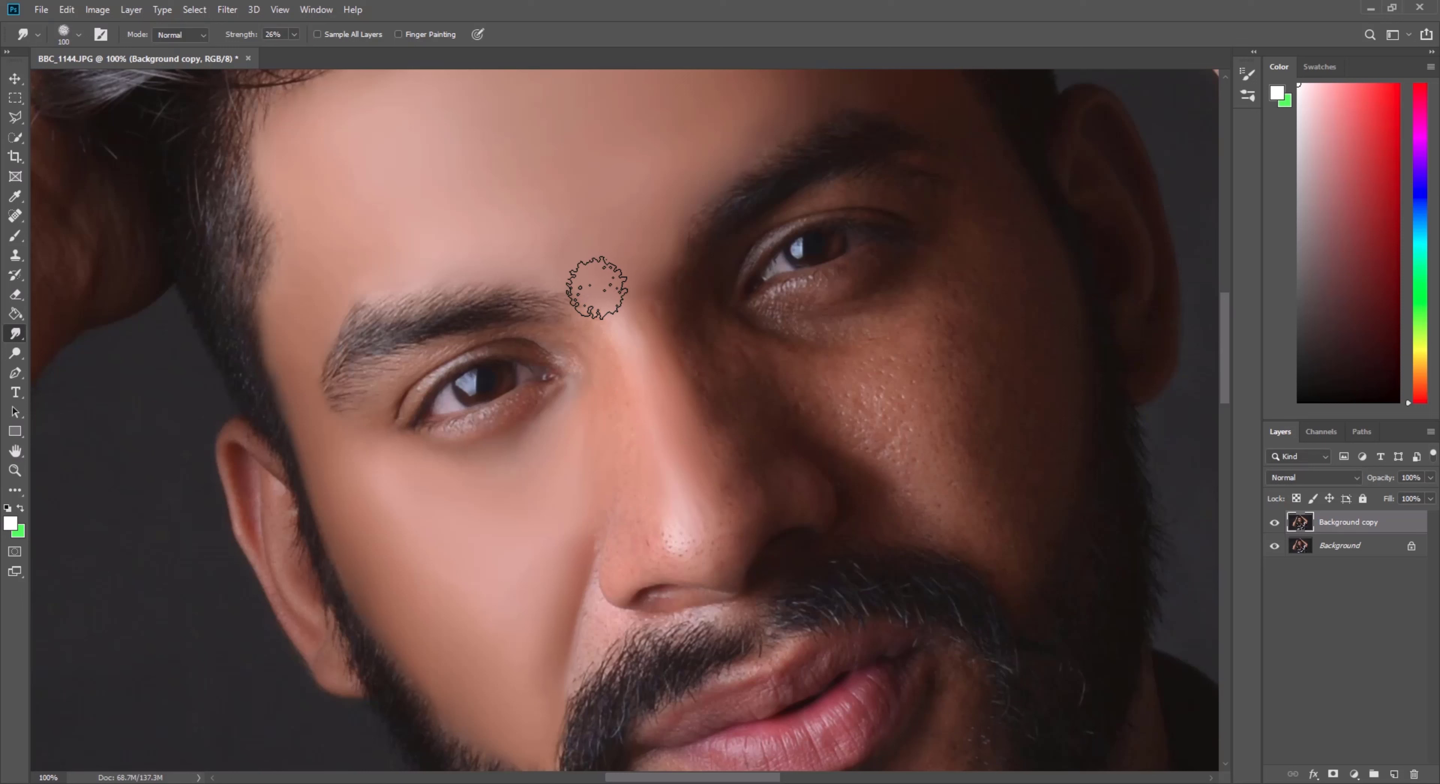
pyautogui.moveTo(597, 288); pyautogui.dragTo(634, 281)
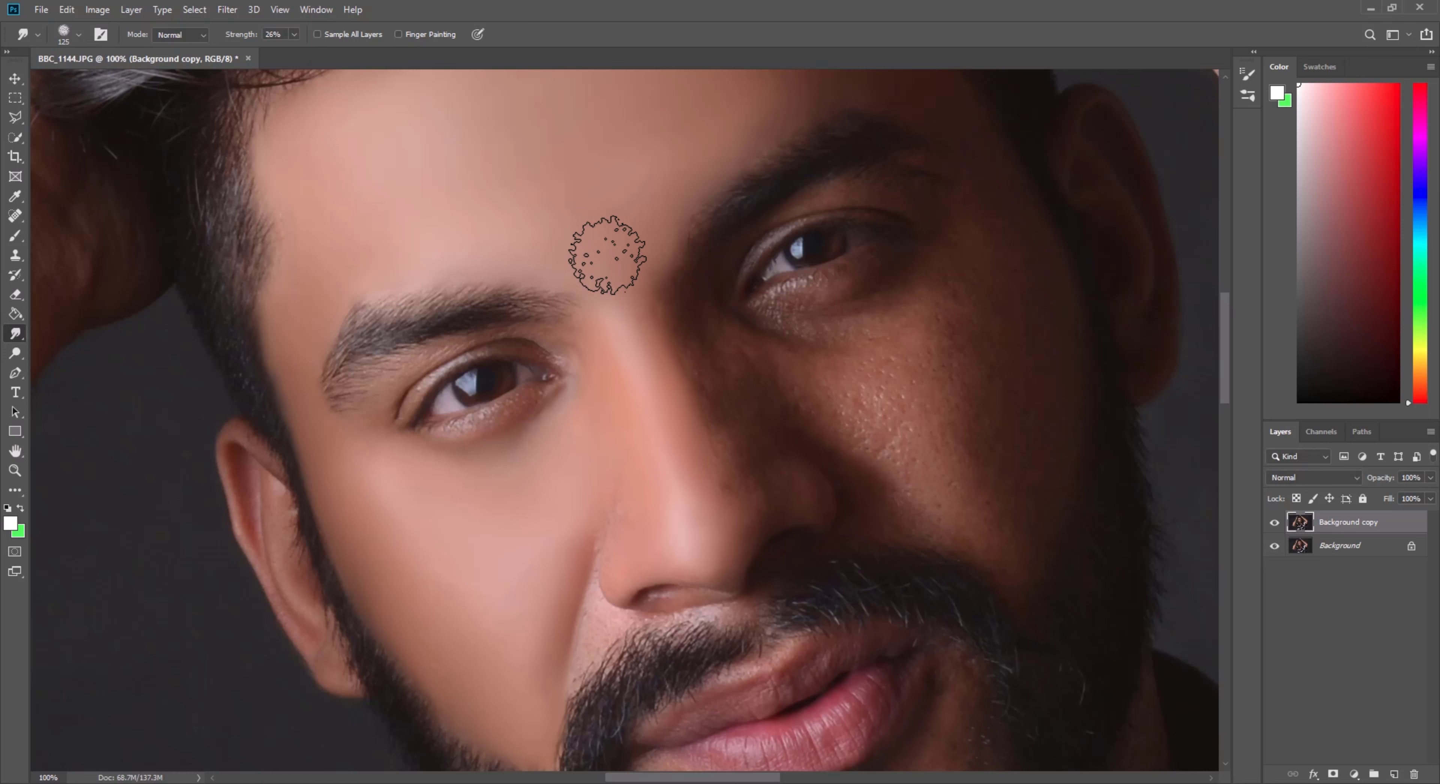
# Step: Shrink the brush from 125 to 40–50 px for detail work beside the nostril
pyautogui.press(']')
pyautogui.press(']')
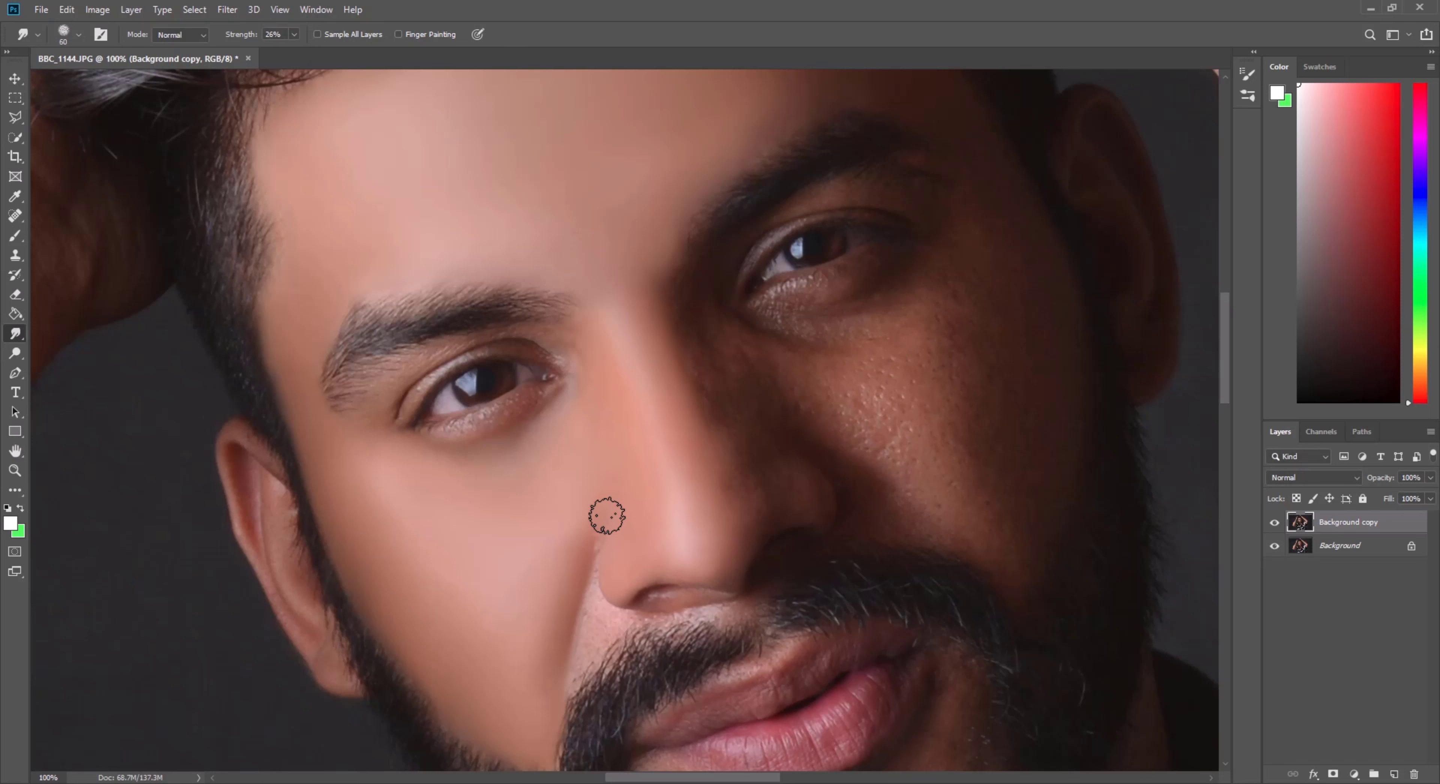
pyautogui.press('[')
pyautogui.scroll(-2, 596, 550)
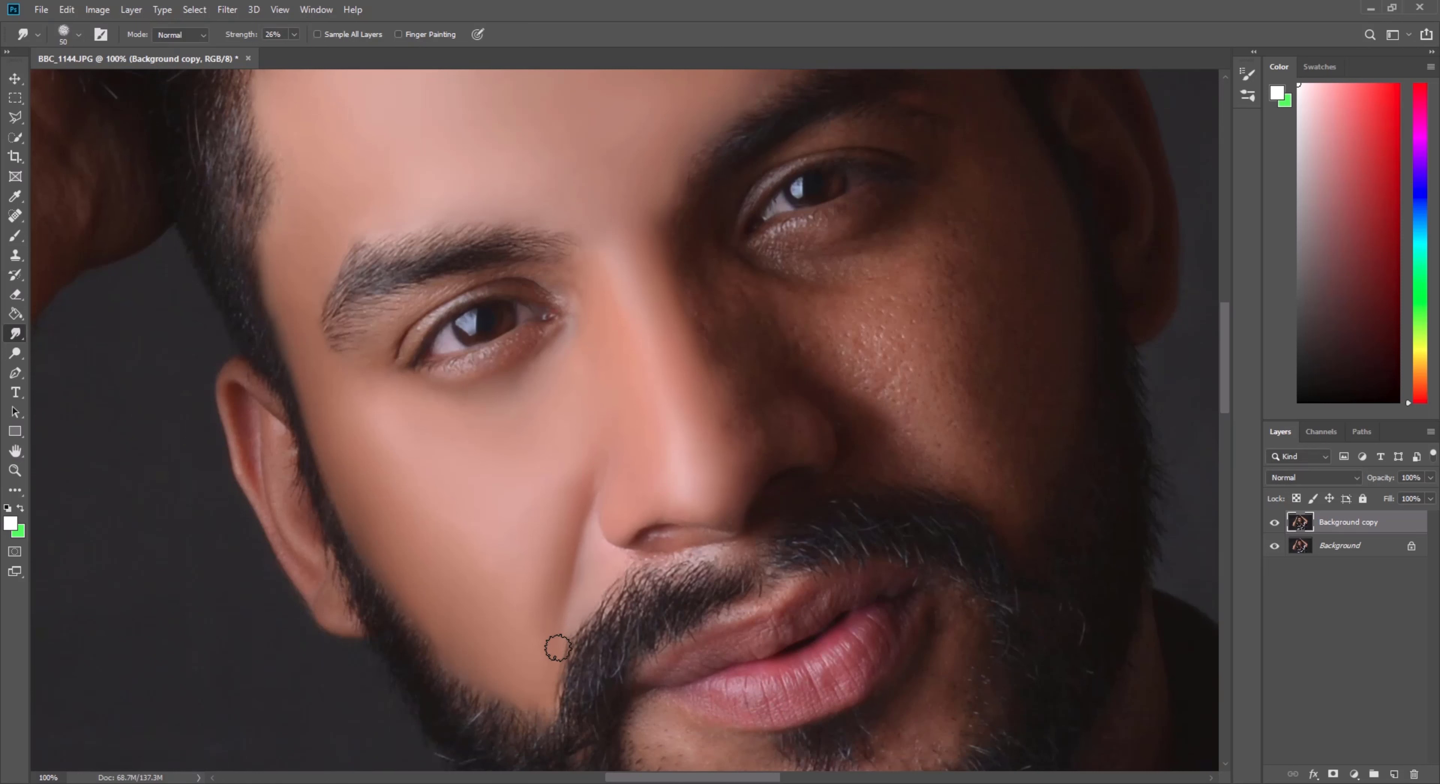
pyautogui.press(']')
pyautogui.scroll(2, 656, 514)
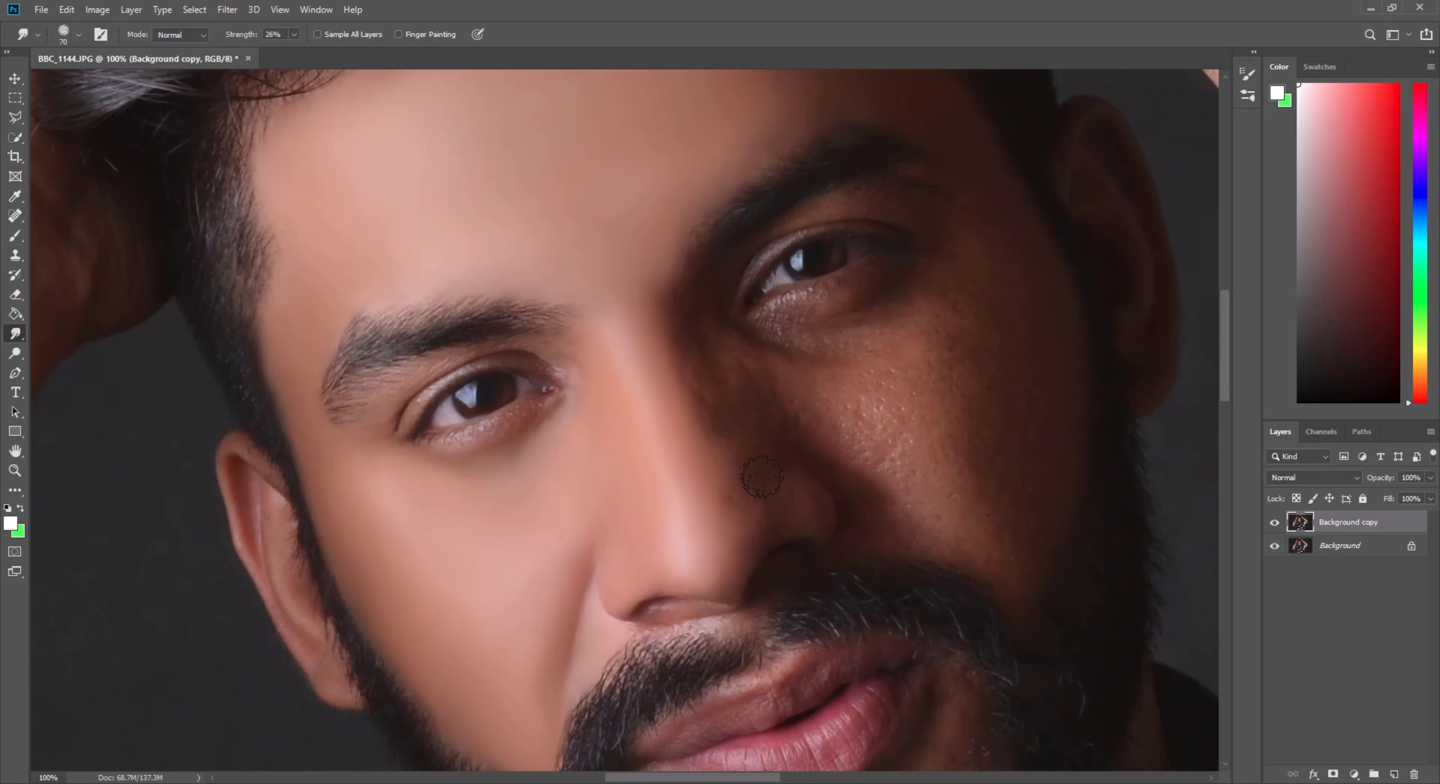
# Step: Resize the brush around 100–125 px while moving between the forehead and nose
pyautogui.scroll(-1, 761, 477)
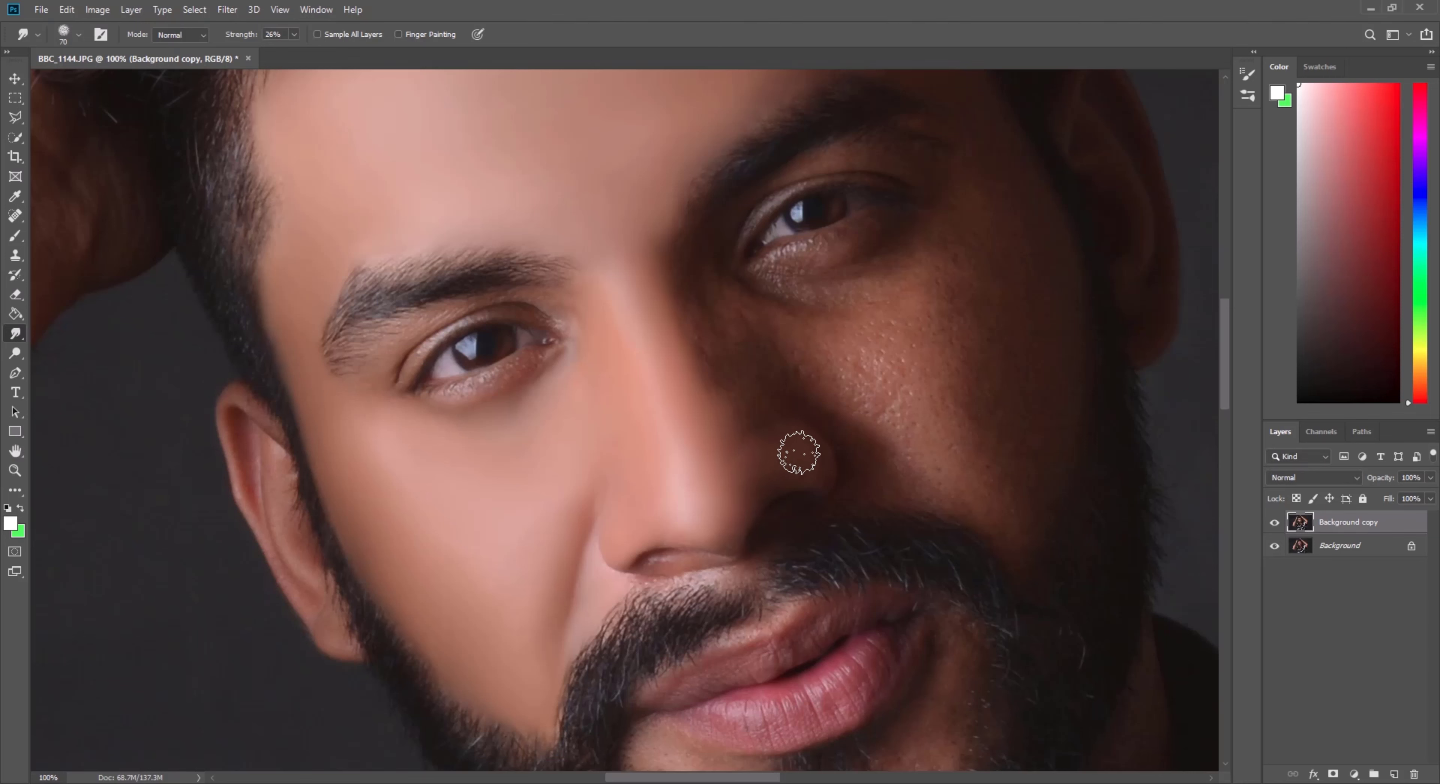
pyautogui.scroll(2, 723, 490)
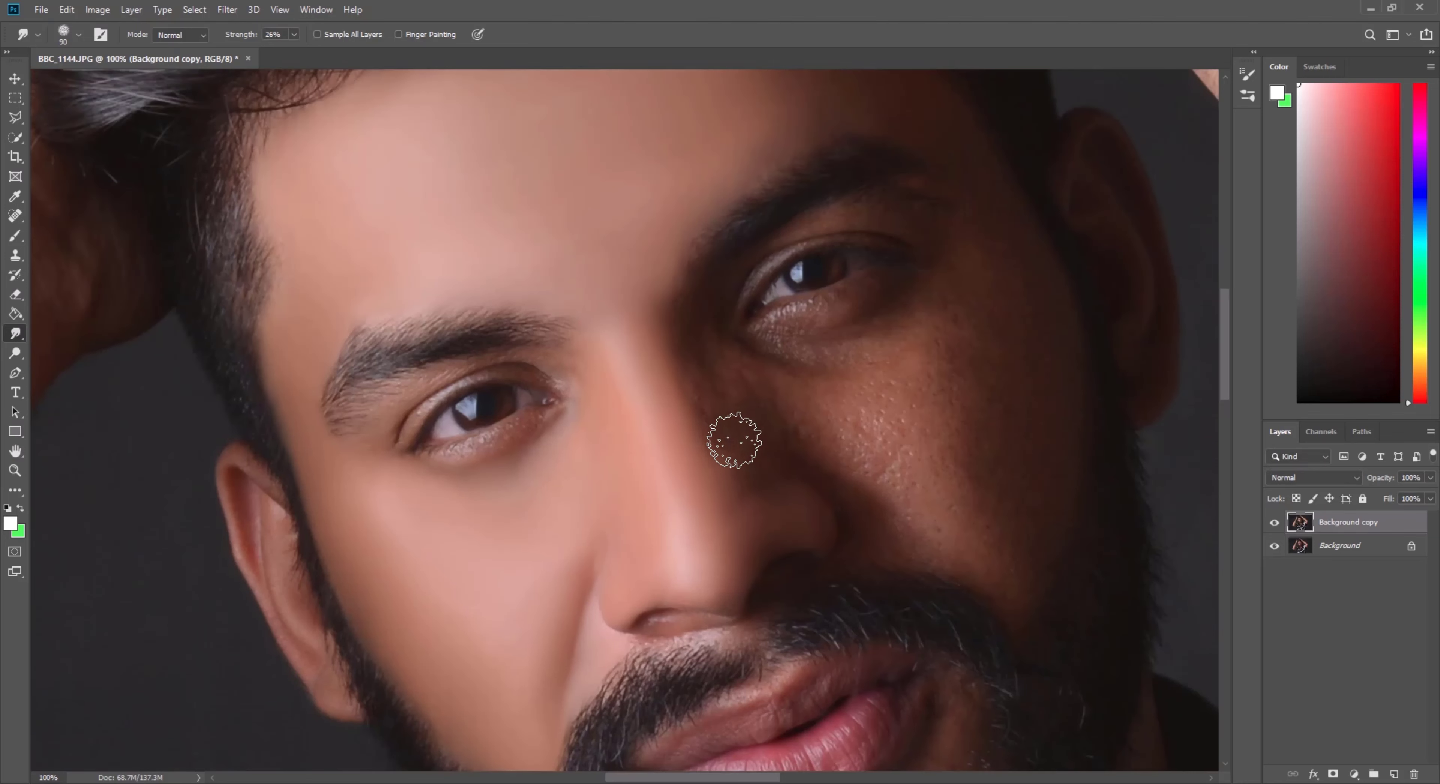
pyautogui.press(']')
pyautogui.press(']')
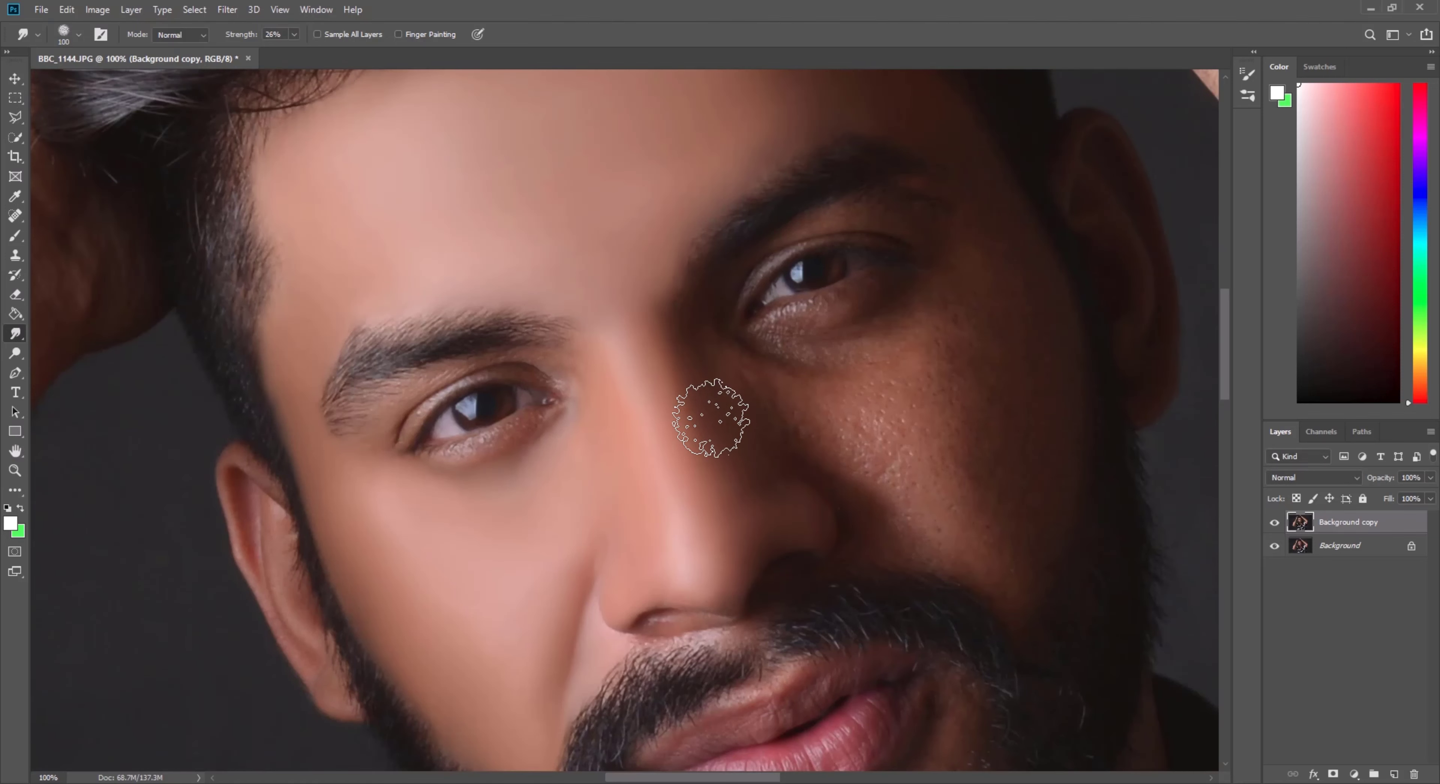
pyautogui.press(']')
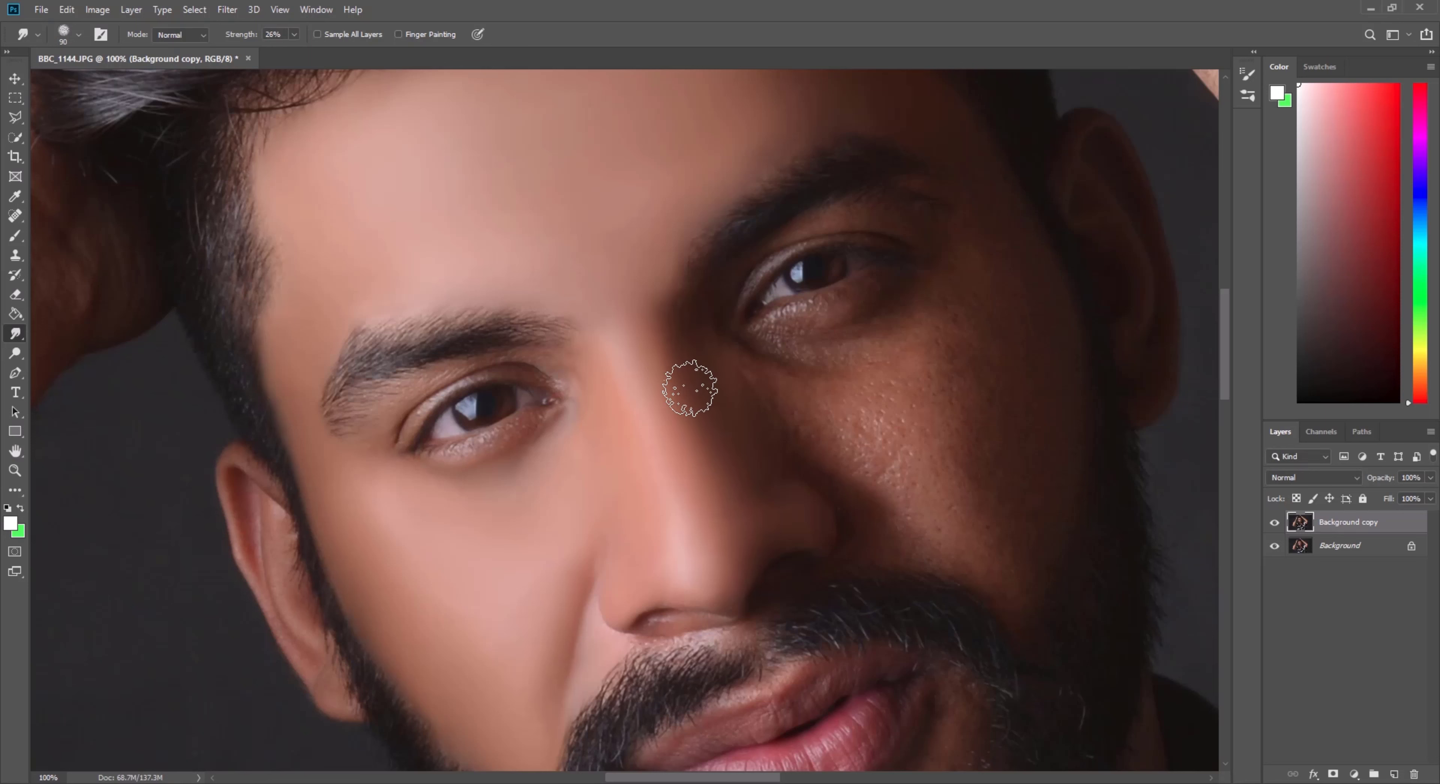
pyautogui.scroll(1, 793, 446)
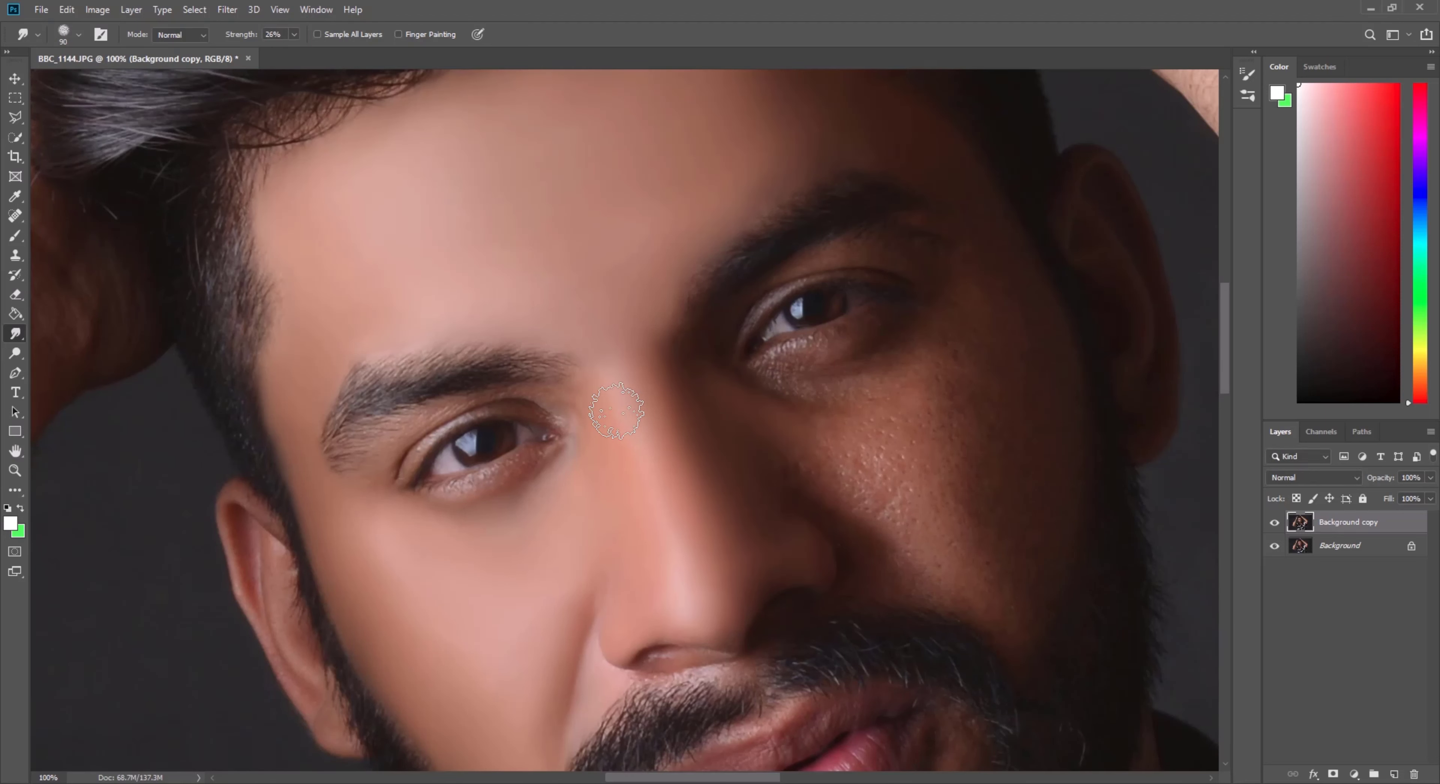
pyautogui.press('[')
pyautogui.scroll(-2, 766, 444)
pyautogui.press(']')
pyautogui.press(']')
pyautogui.press(']')
pyautogui.scroll(1, 613, 260)
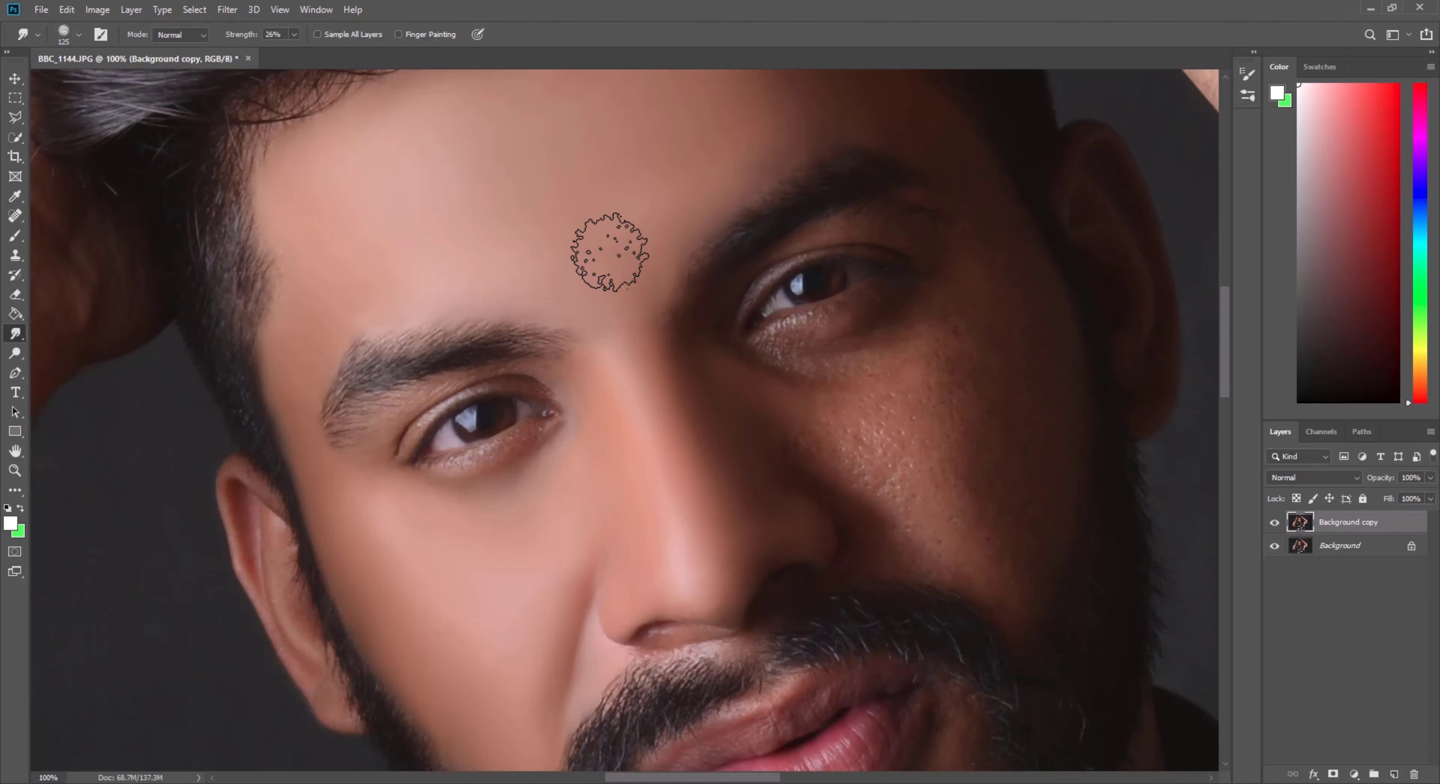
pyautogui.scroll(-2, 671, 307)
pyautogui.press('[')
pyautogui.press('[')
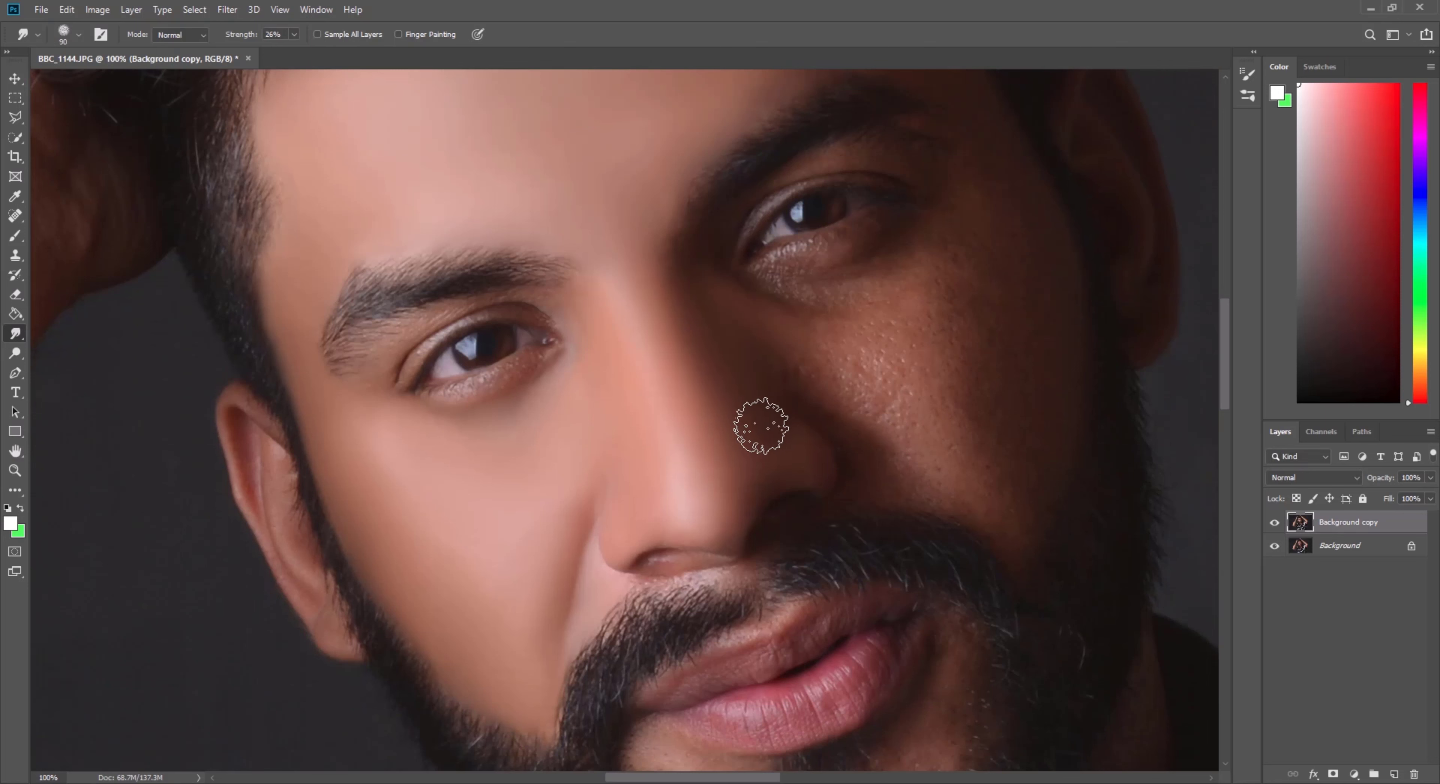
pyautogui.scroll(1, 787, 456)
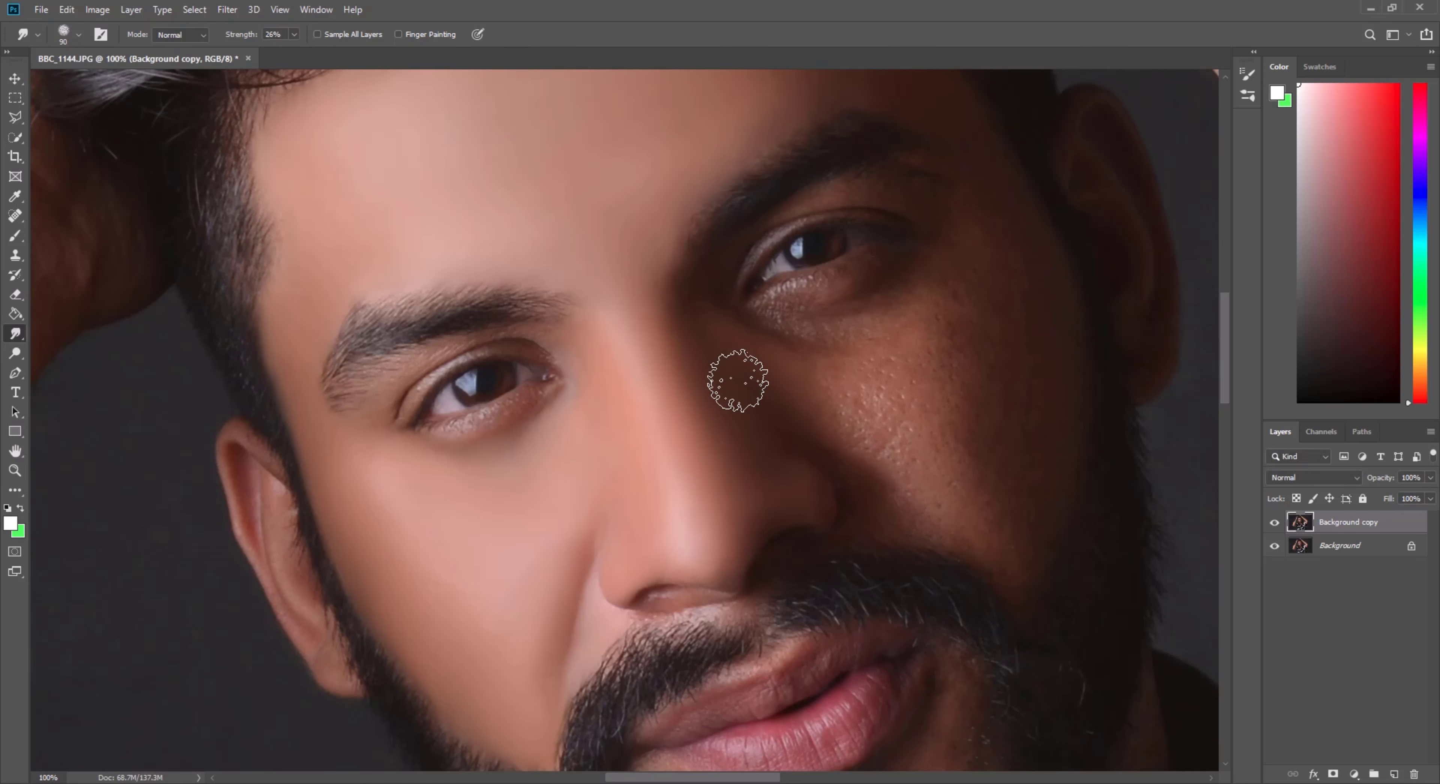
# Step: Size the brush to cover the cheek and smooth the bumpy skin on the shadowed cheek
pyautogui.press(']')
pyautogui.scroll(-2, 812, 385)
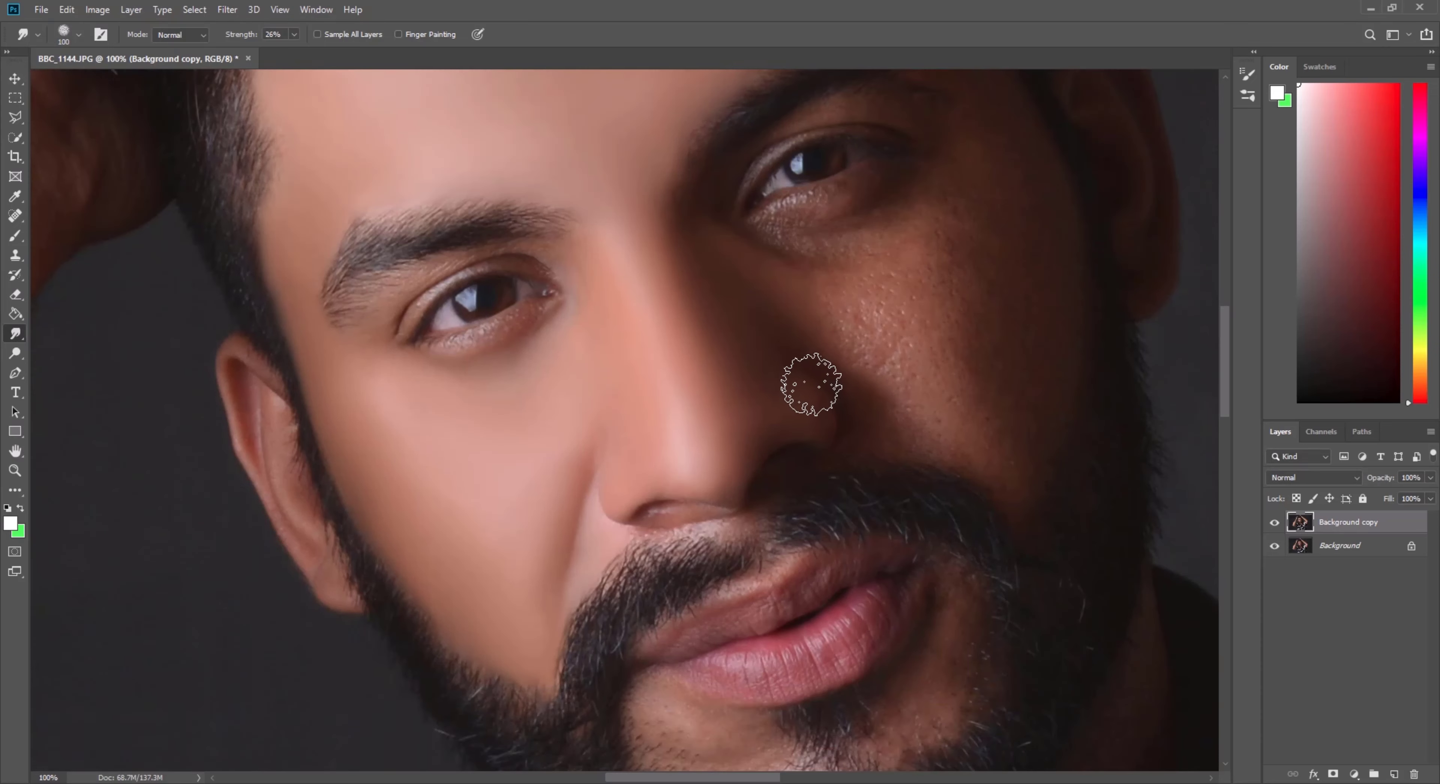
pyautogui.press('[')
pyautogui.press('[')
pyautogui.scroll(-2, 608, 441)
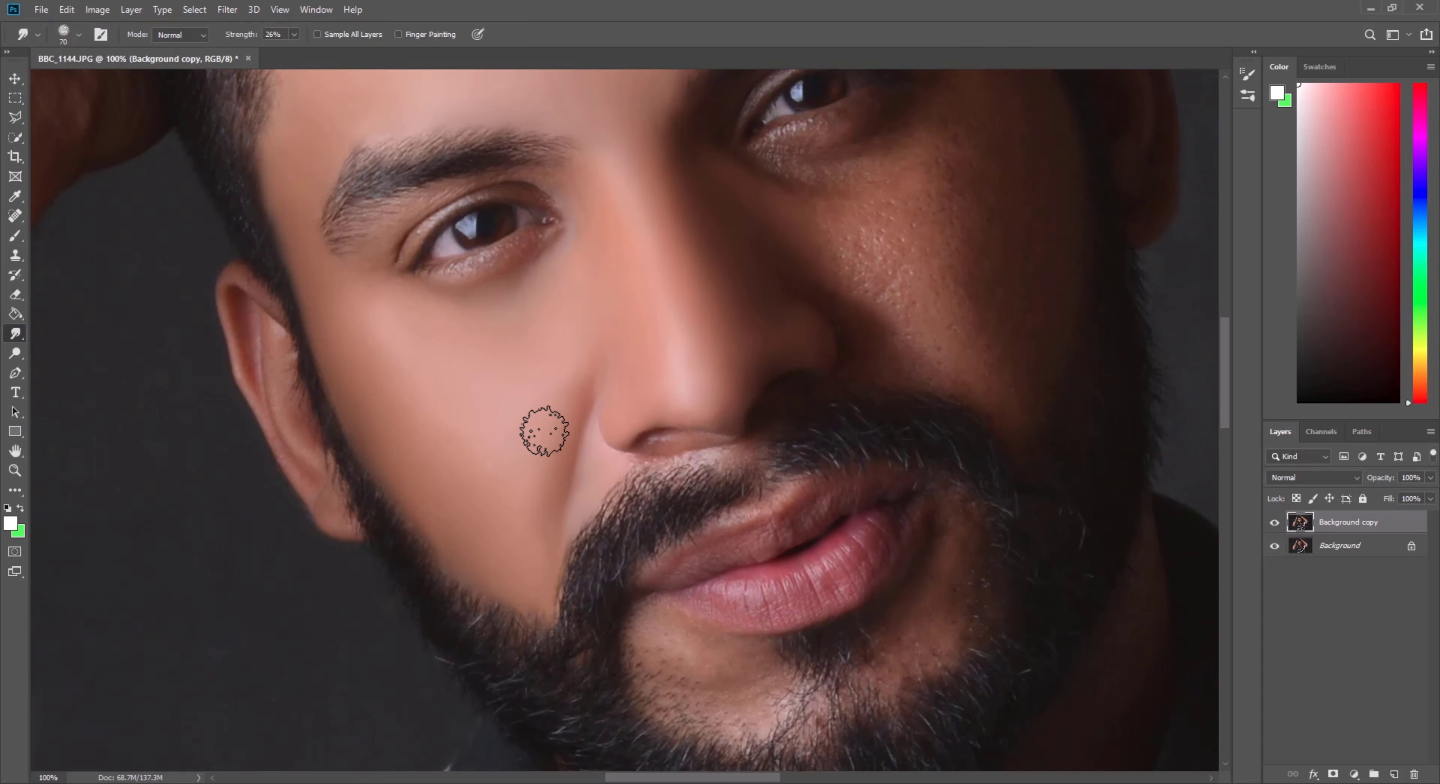
pyautogui.press(']')
pyautogui.press(']')
pyautogui.press(']')
pyautogui.press(']')
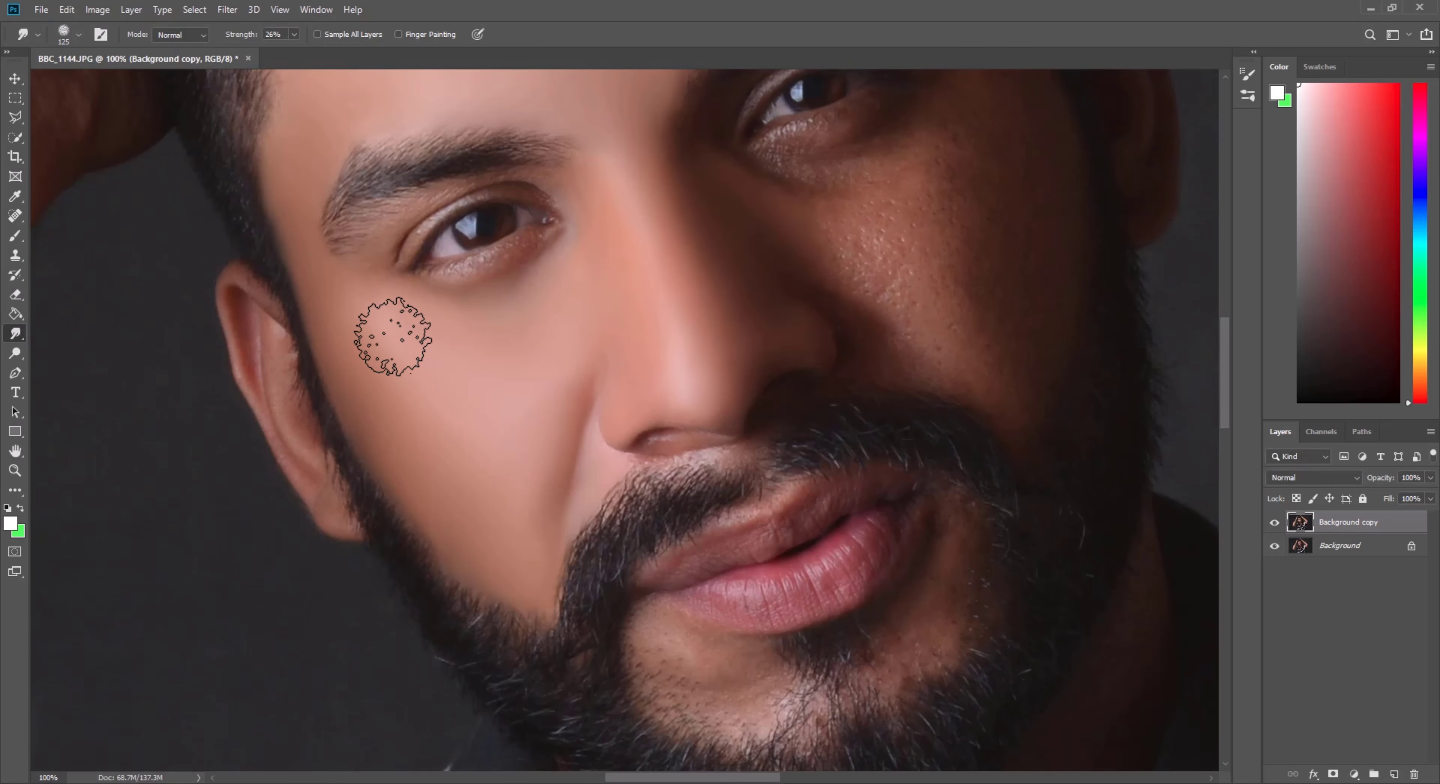
pyautogui.scroll(3, 587, 370)
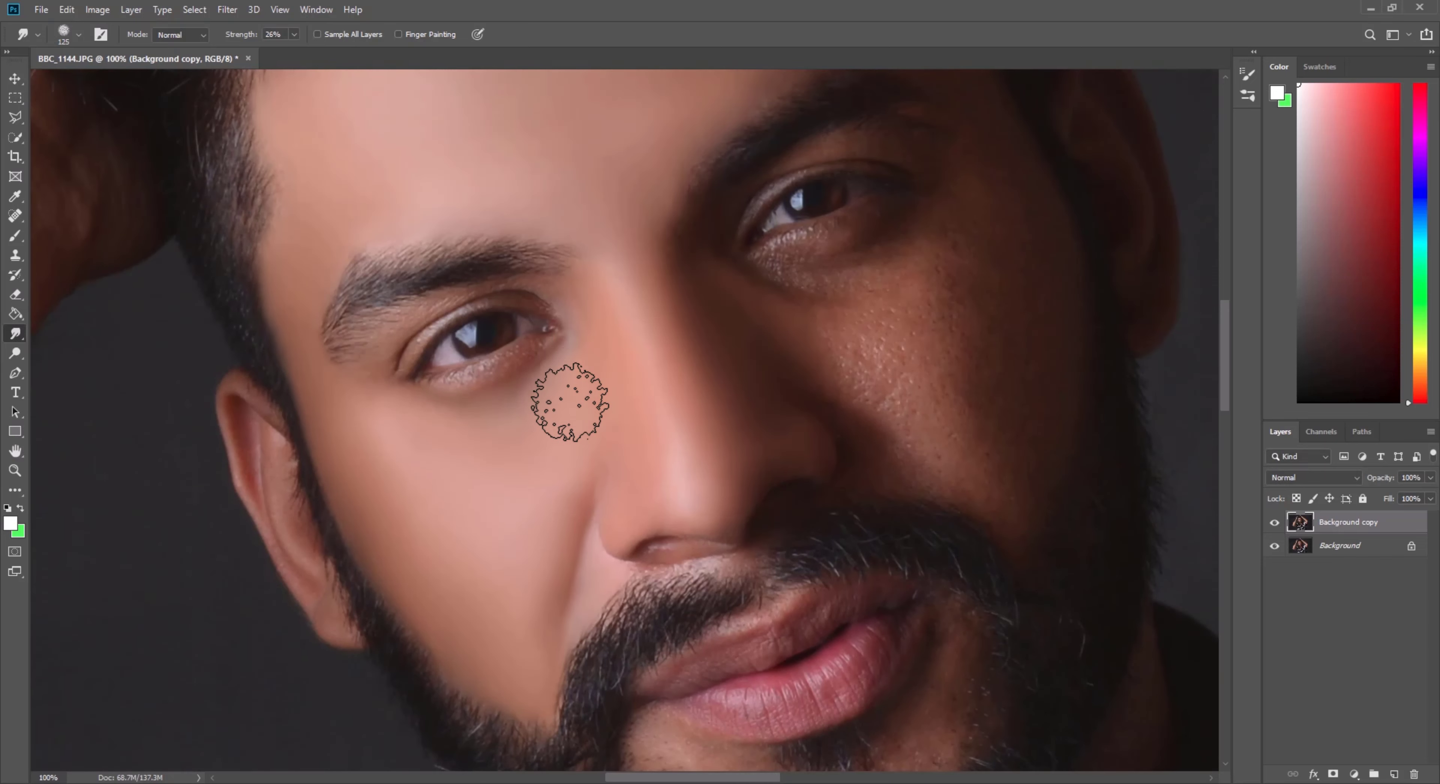
pyautogui.press('[')
pyautogui.press('[')
pyautogui.press('[')
pyautogui.scroll(4, 1012, 399)
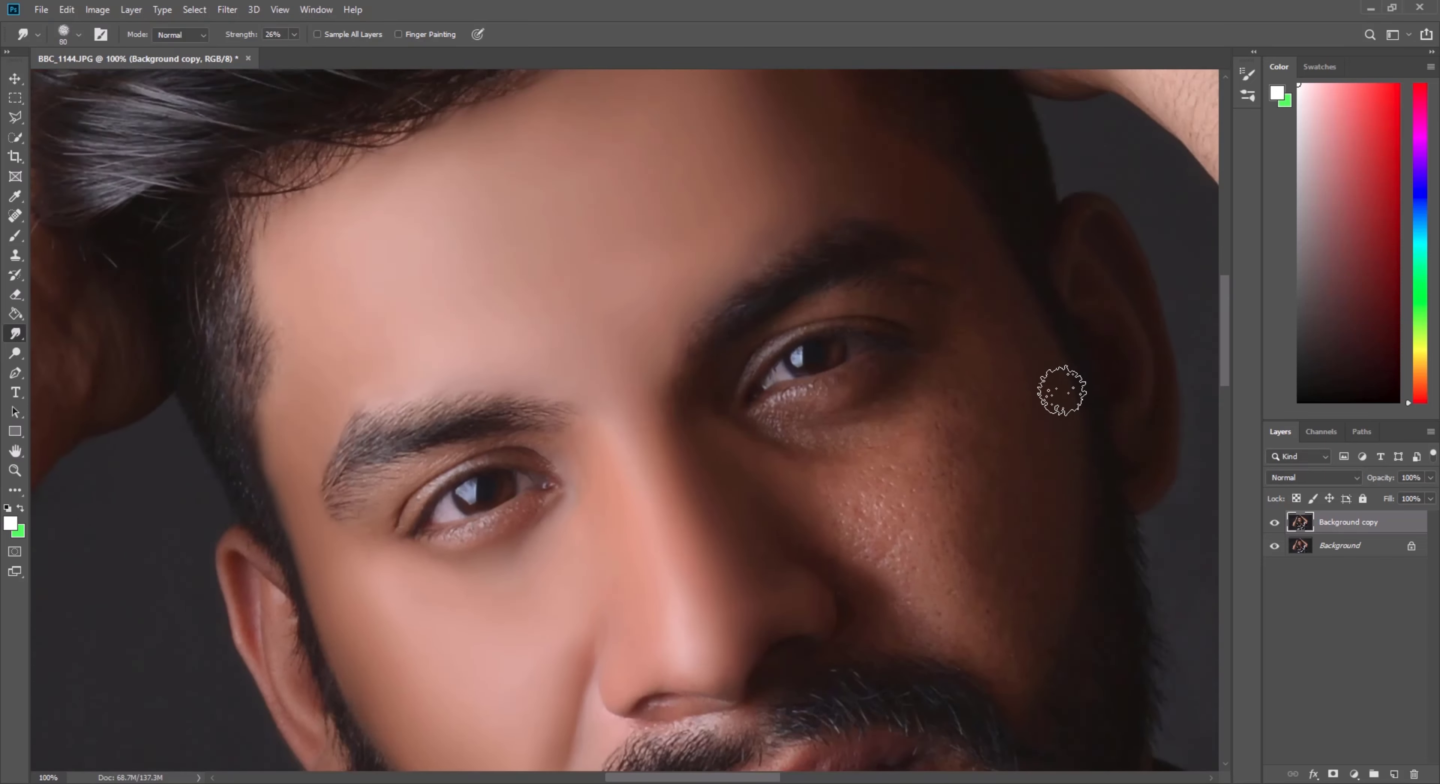
pyautogui.scroll(2, 1061, 390)
pyautogui.press(']')
pyautogui.press(']')
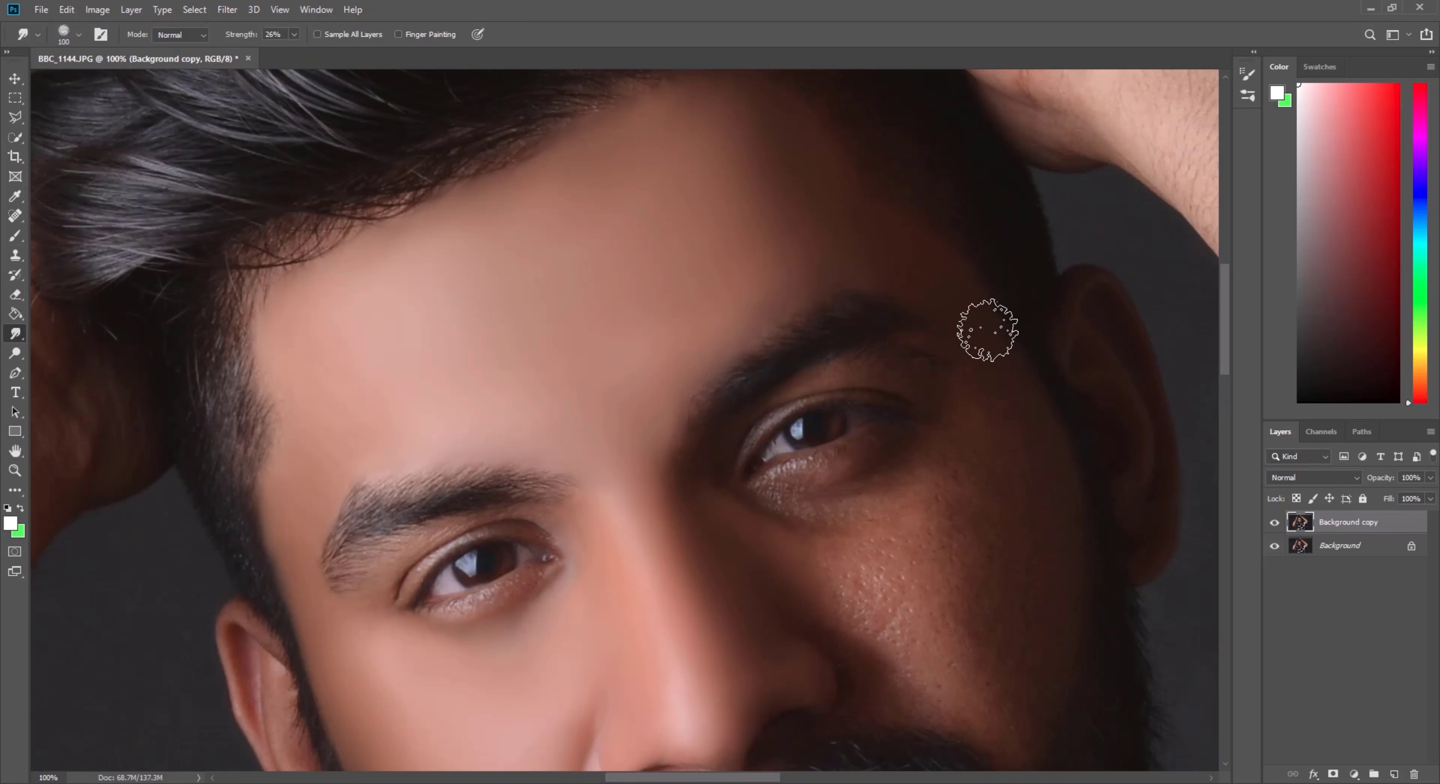
pyautogui.press(']')
pyautogui.scroll(-2, 1005, 348)
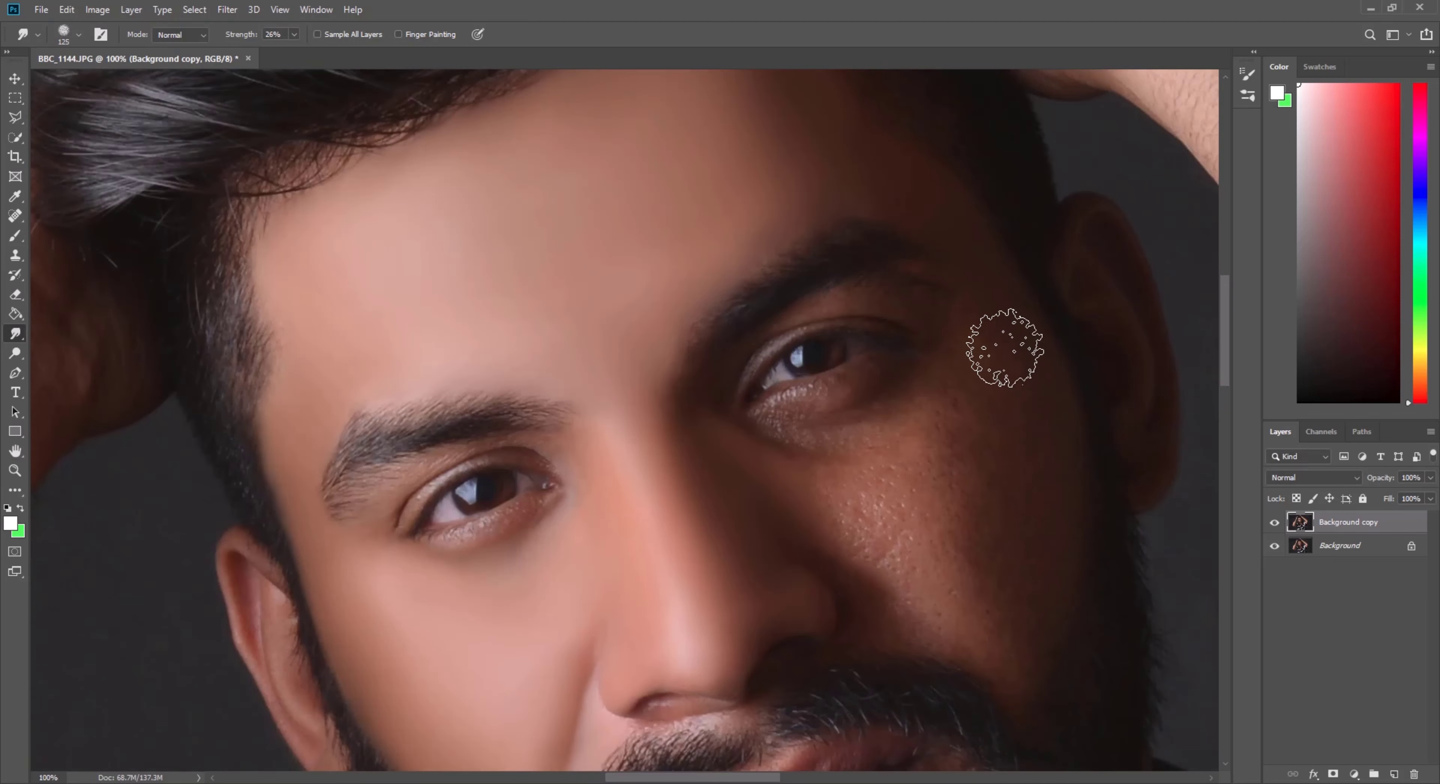
pyautogui.moveTo(852, 498)
pyautogui.mouseDown()
pyautogui.moveTo(842, 488)
pyautogui.moveTo(829, 505)
pyautogui.moveTo(935, 449)
pyautogui.moveTo(996, 328)
pyautogui.moveTo(1042, 470)
pyautogui.mouseUp()
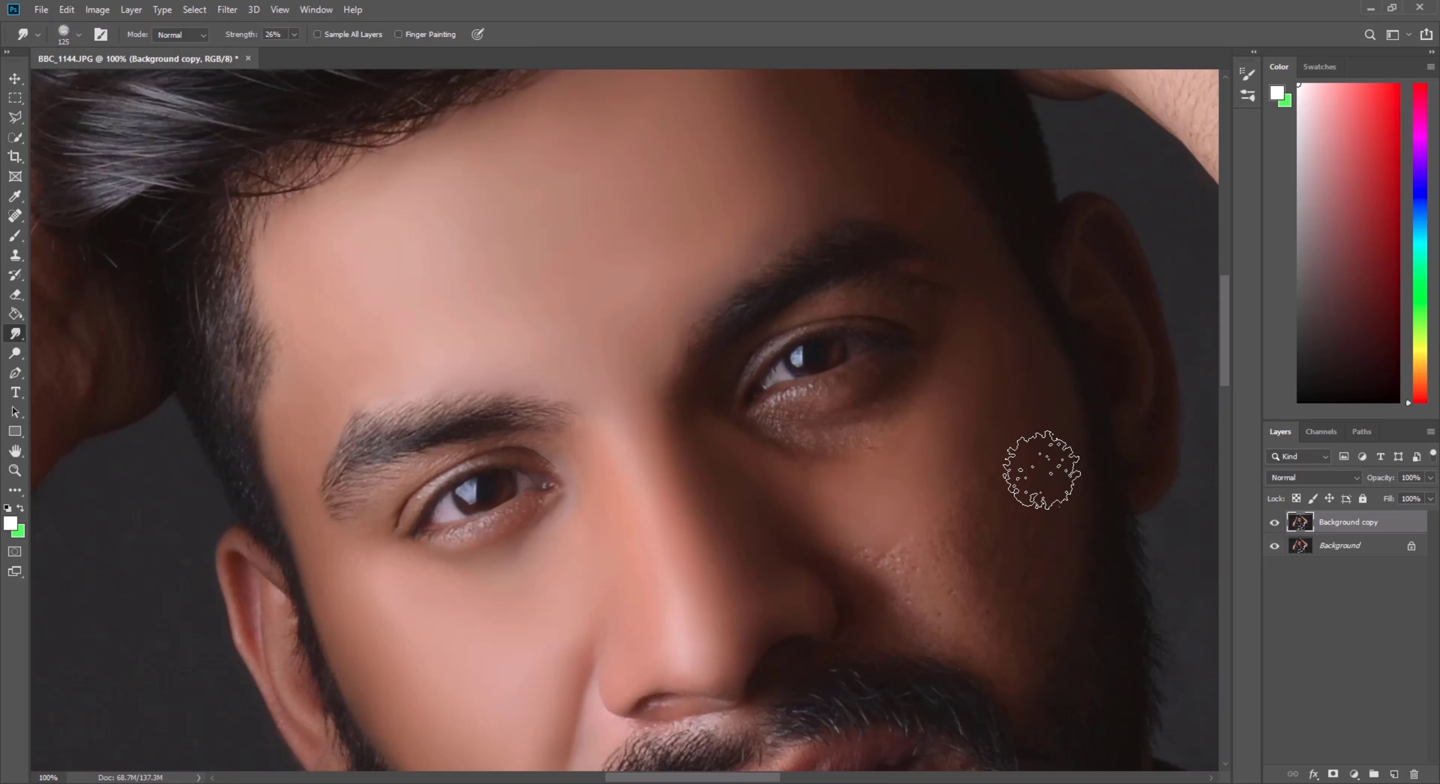
# Step: Smooth the pore texture beside the nose with a slightly smaller brush
pyautogui.press(']')
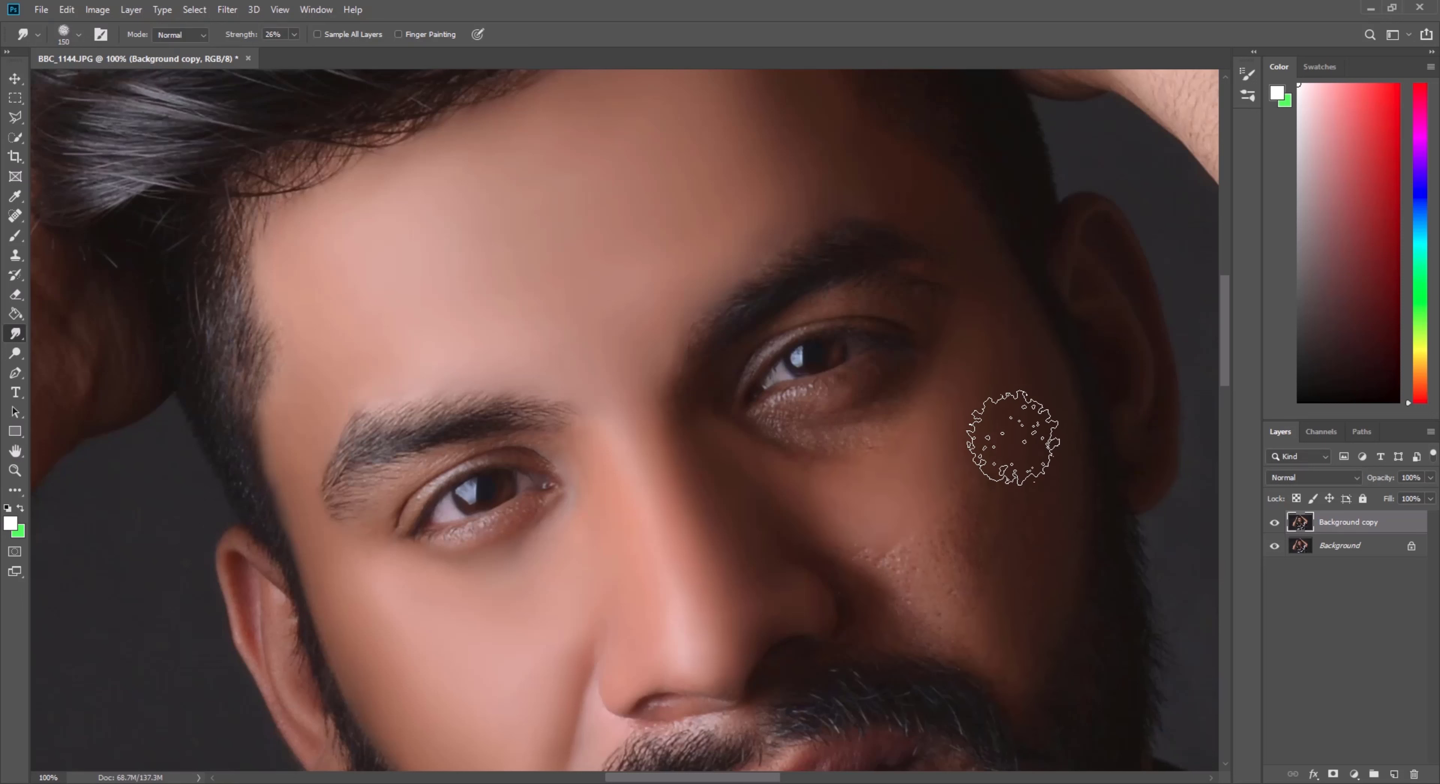
pyautogui.scroll(1, 1006, 391)
pyautogui.scroll(-2, 1001, 463)
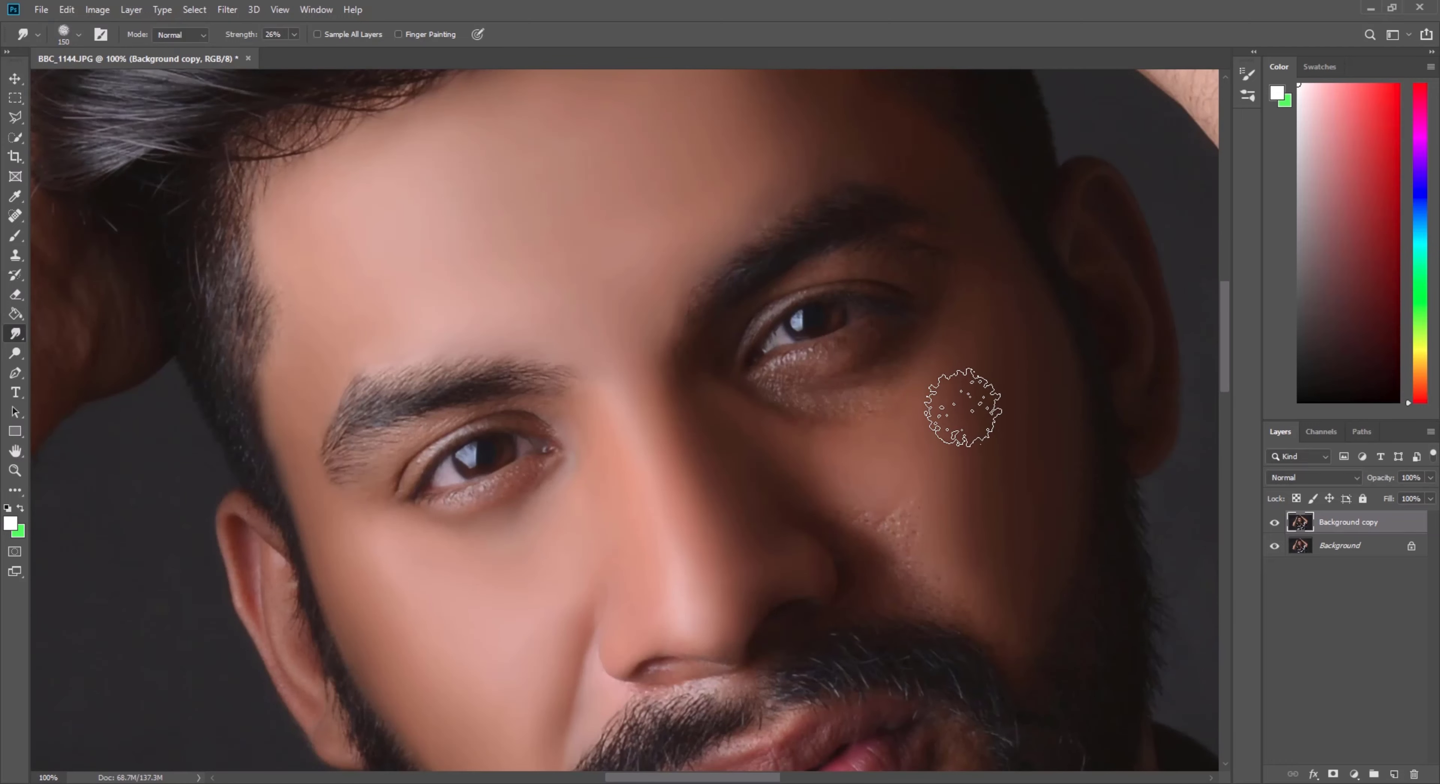
pyautogui.press('[')
pyautogui.press('[')
pyautogui.press('[')
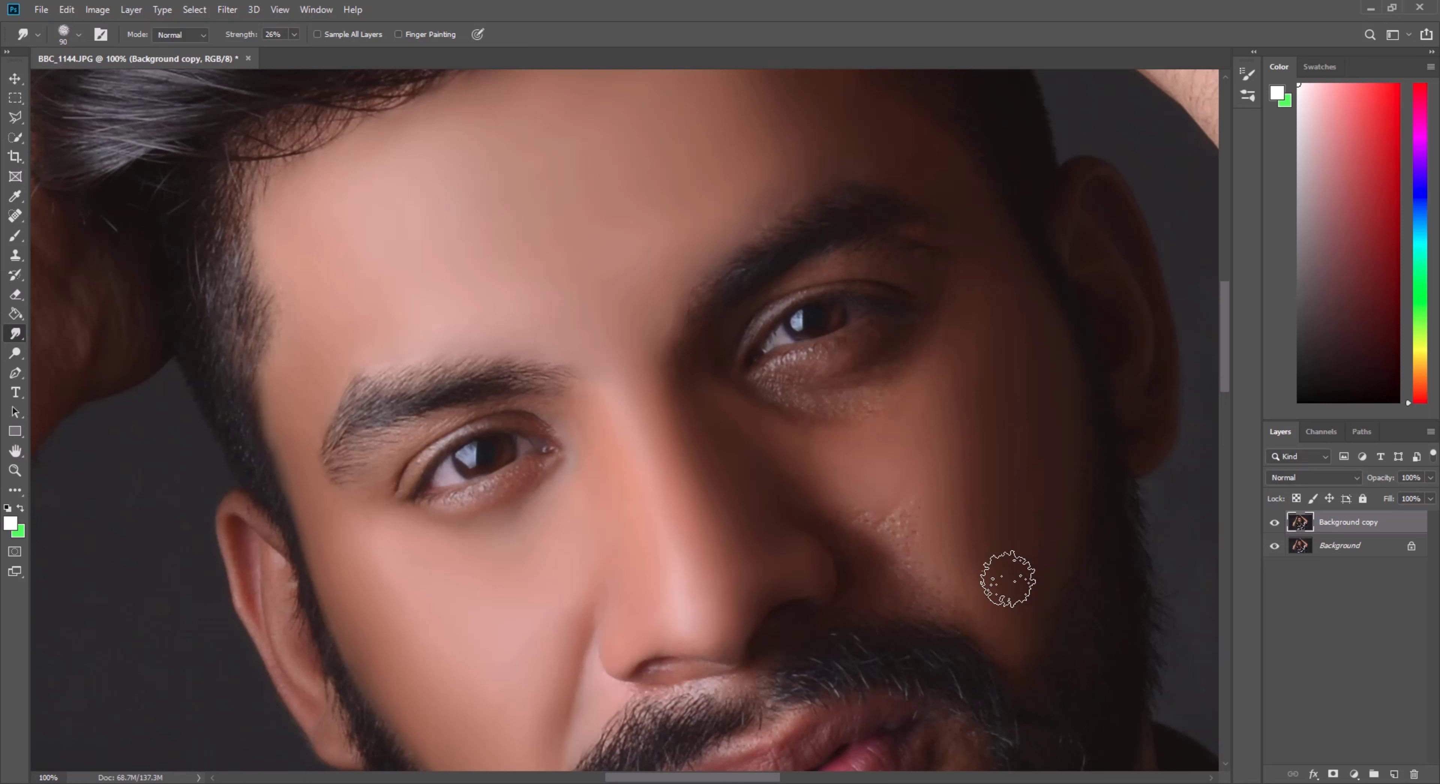
pyautogui.press(']')
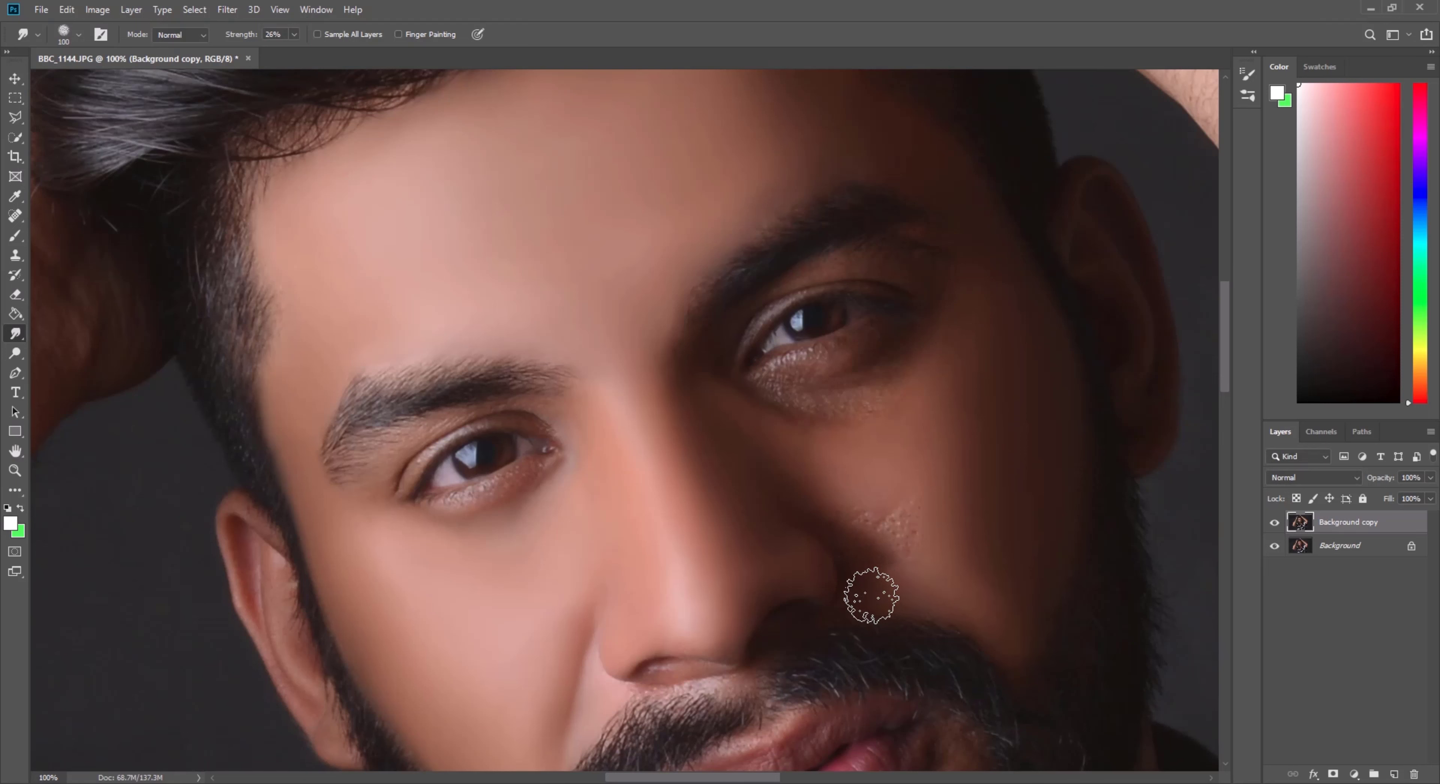
pyautogui.moveTo(870, 596)
pyautogui.mouseDown()
pyautogui.moveTo(842, 505)
pyautogui.moveTo(813, 492)
pyautogui.moveTo(938, 554)
pyautogui.moveTo(884, 507)
pyautogui.mouseUp()
# Step: Set the brush size to 61 px in the brush settings
pyautogui.press(']')
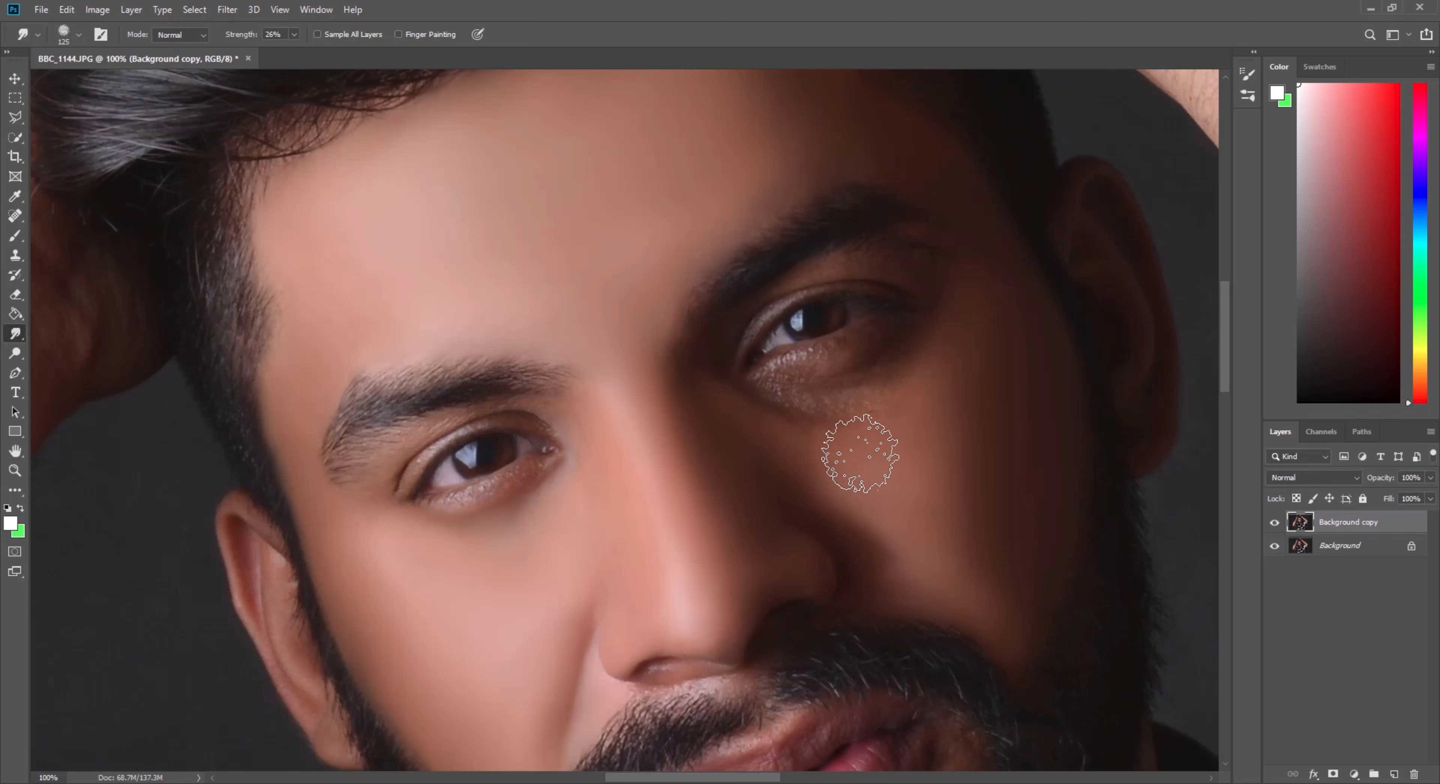
pyautogui.scroll(2, 827, 467)
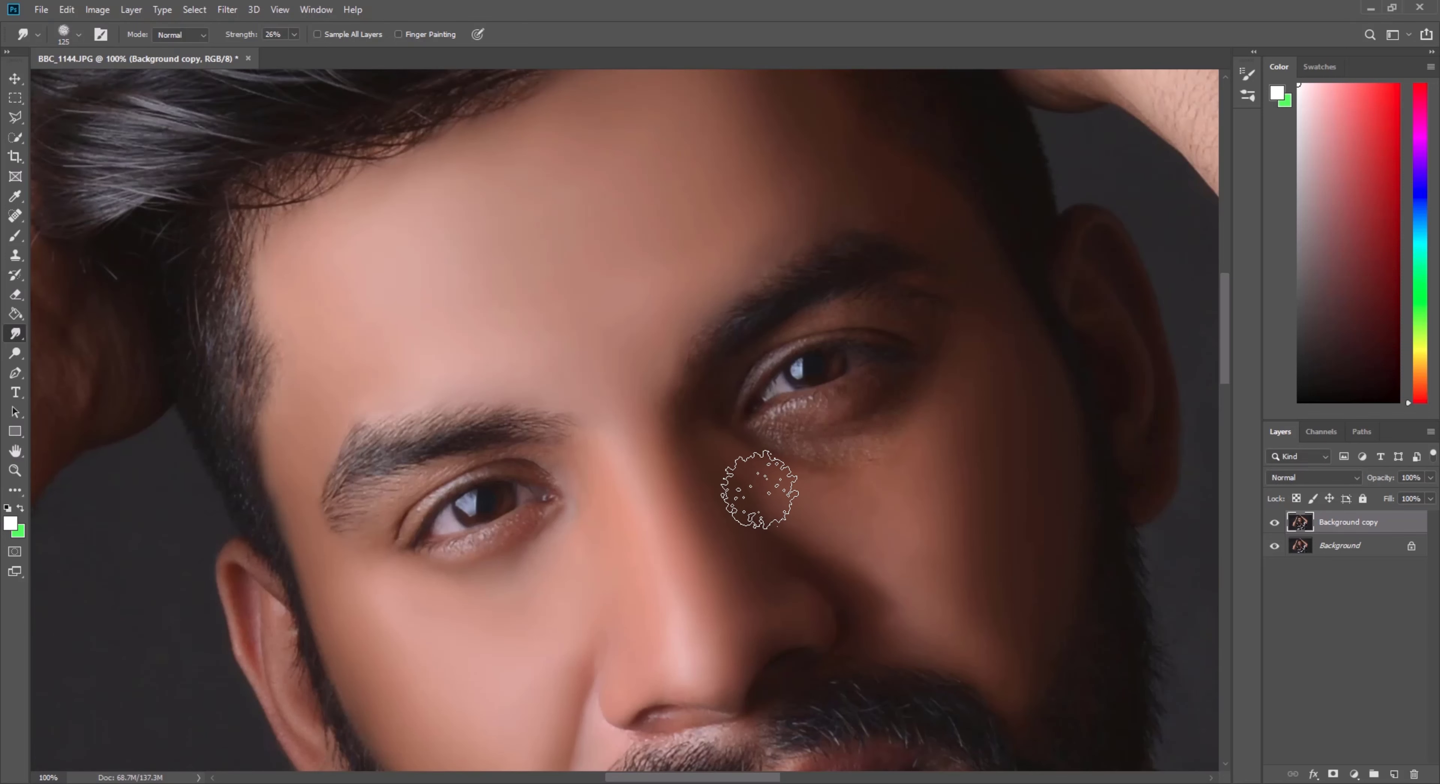
pyautogui.press('[')
pyautogui.press('[')
pyautogui.press('[')
pyautogui.scroll(2, 839, 483)
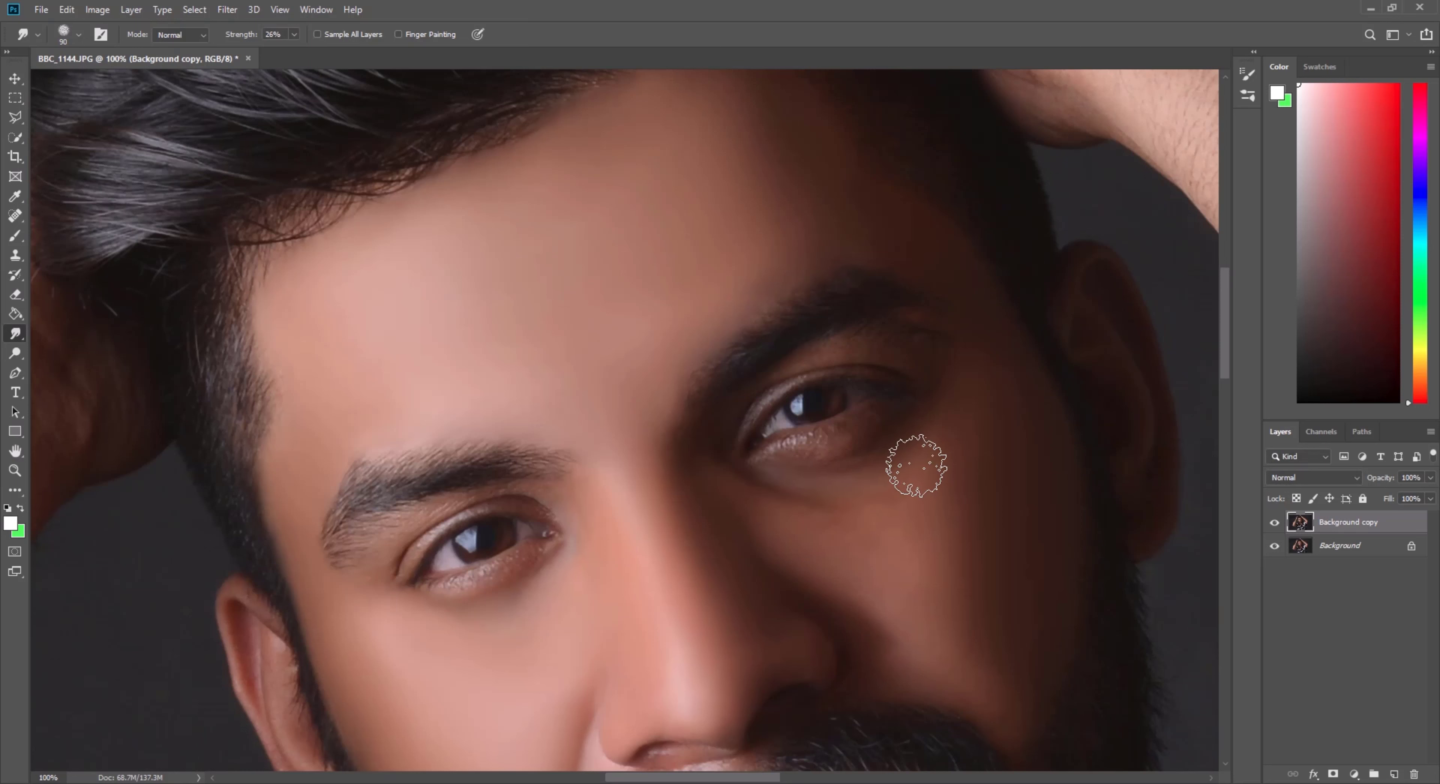
pyautogui.press(']')
pyautogui.press(']')
pyautogui.press('[')
pyautogui.press('[')
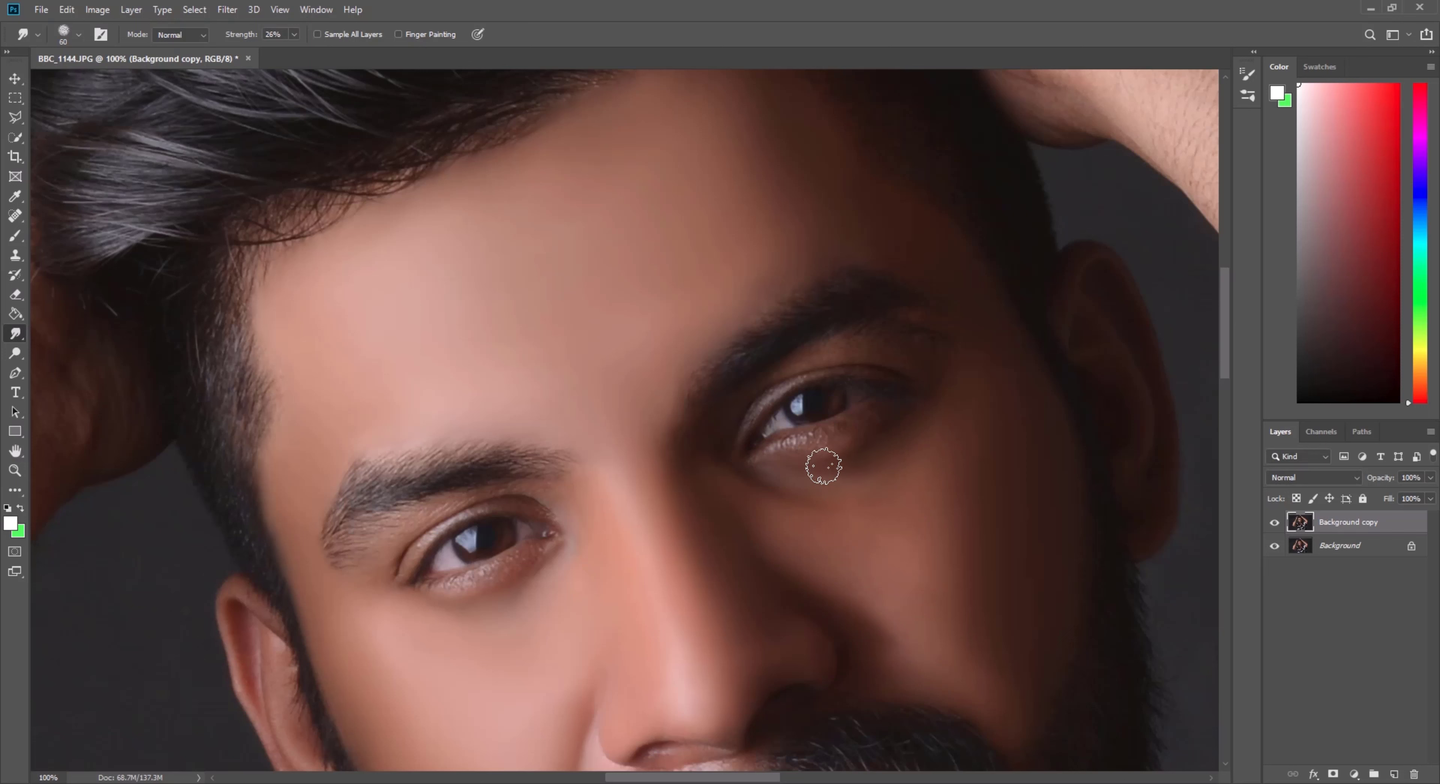
pyautogui.rightClick(887, 494)
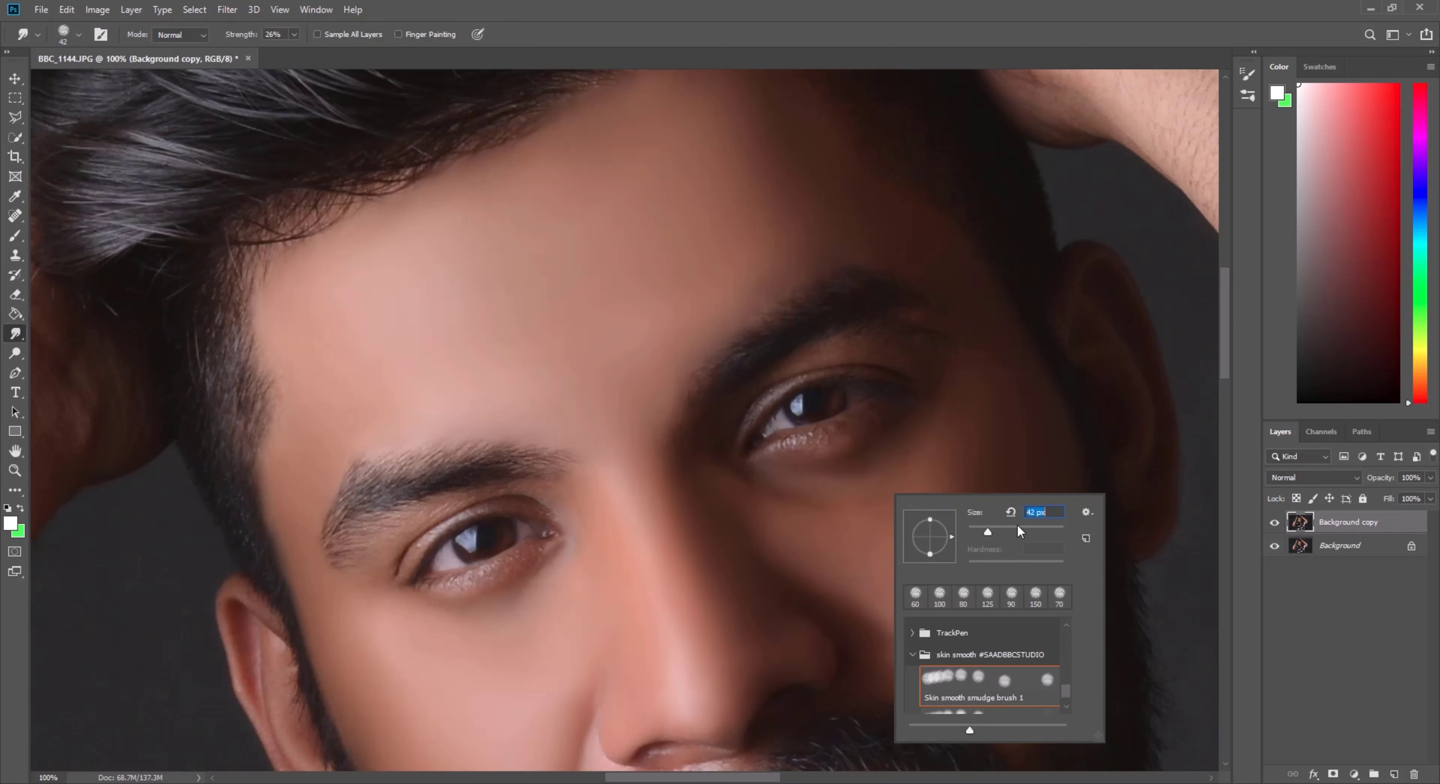
pyautogui.rightClick(843, 511)
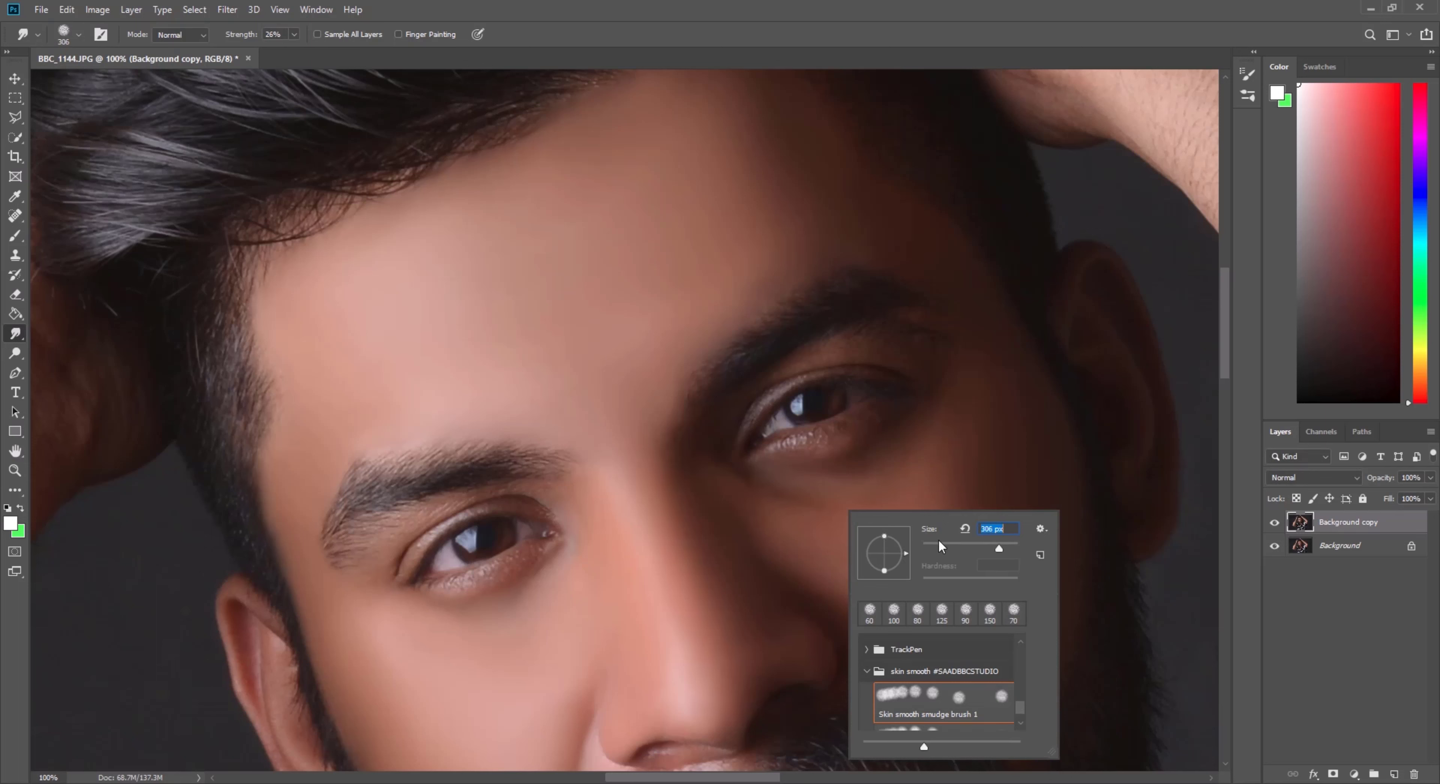
pyautogui.moveTo(999, 547); pyautogui.dragTo(951, 548)
pyautogui.press('Return')
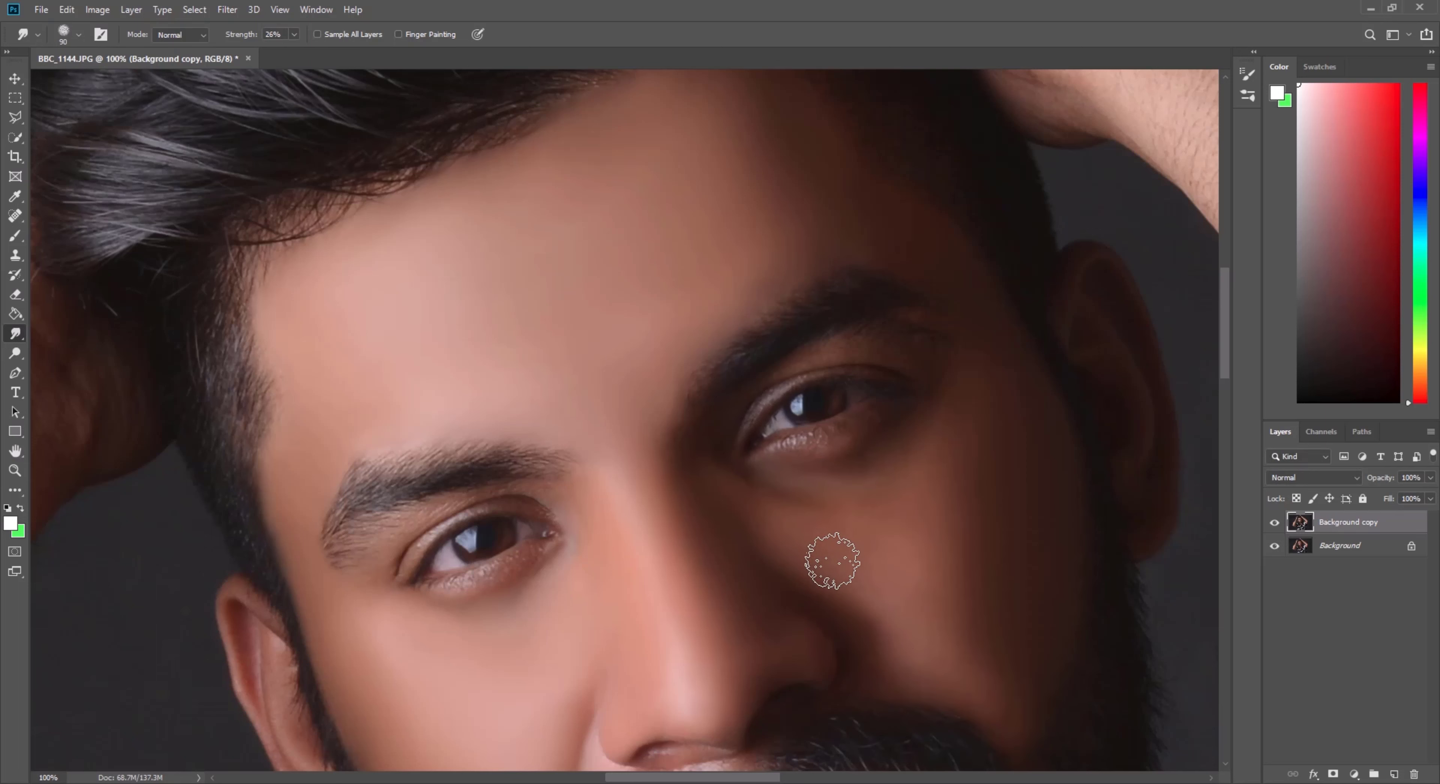
# Step: Enlarge the brush greatly and blend the cheek skin below the eye
pyautogui.press(']')
pyautogui.press(']')
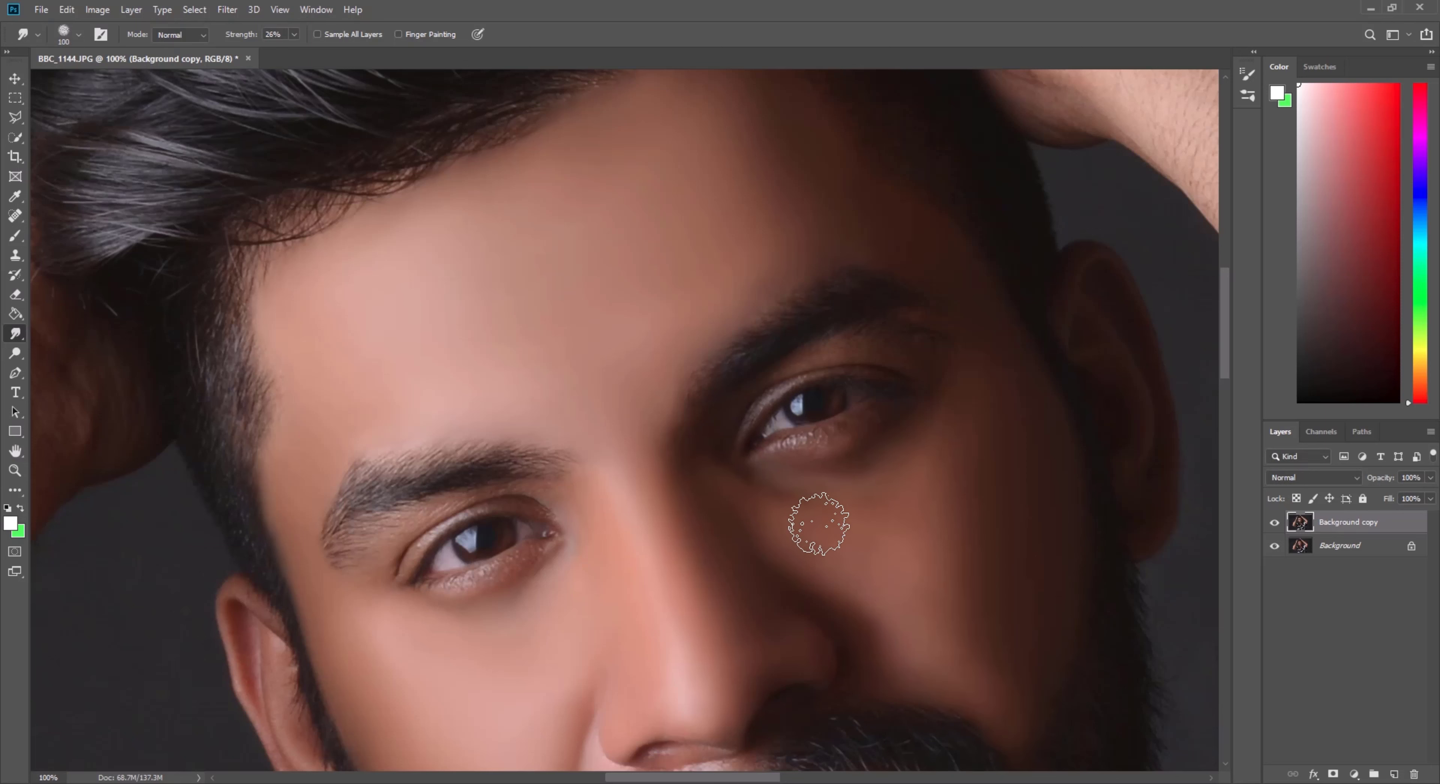
pyautogui.scroll(2, 900, 464)
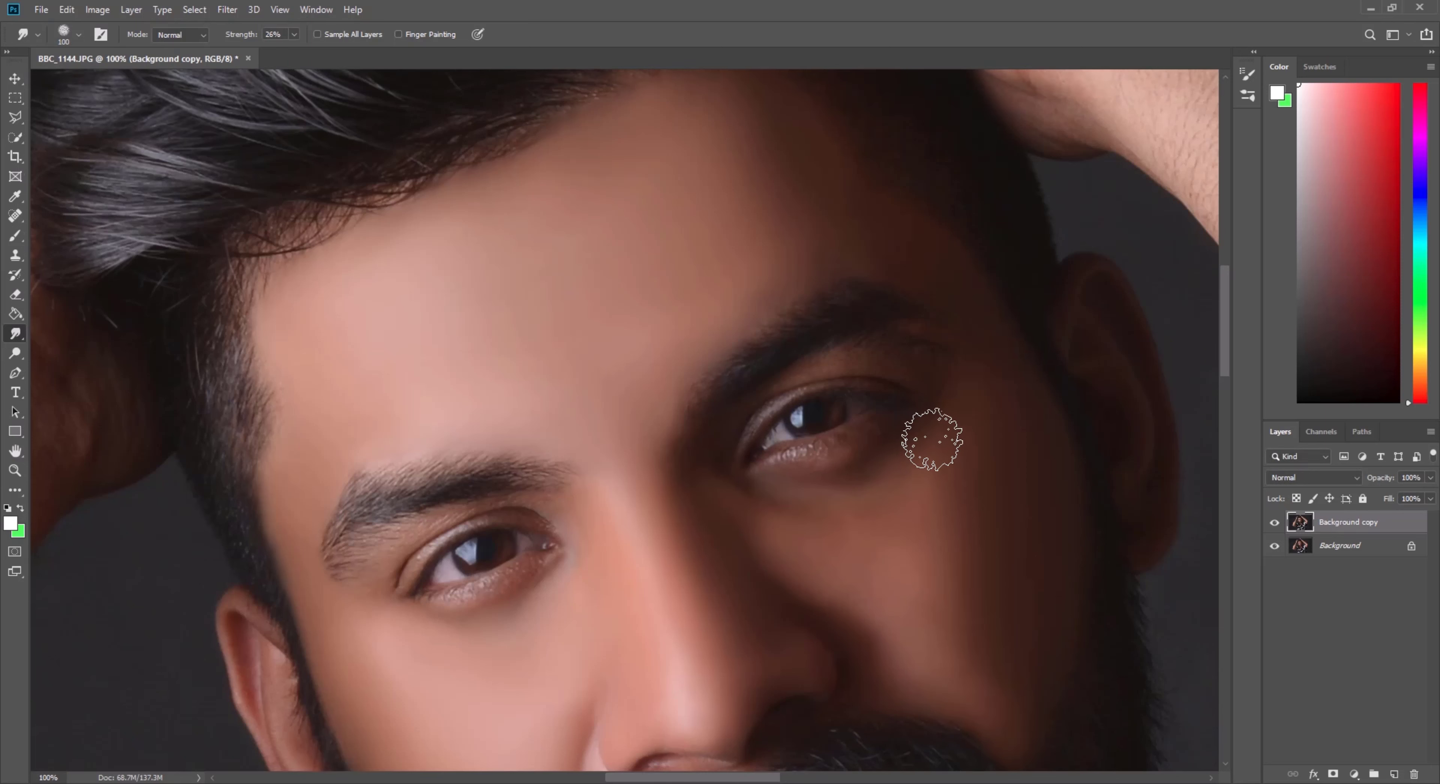
pyautogui.press('[')
pyautogui.scroll(-3, 861, 441)
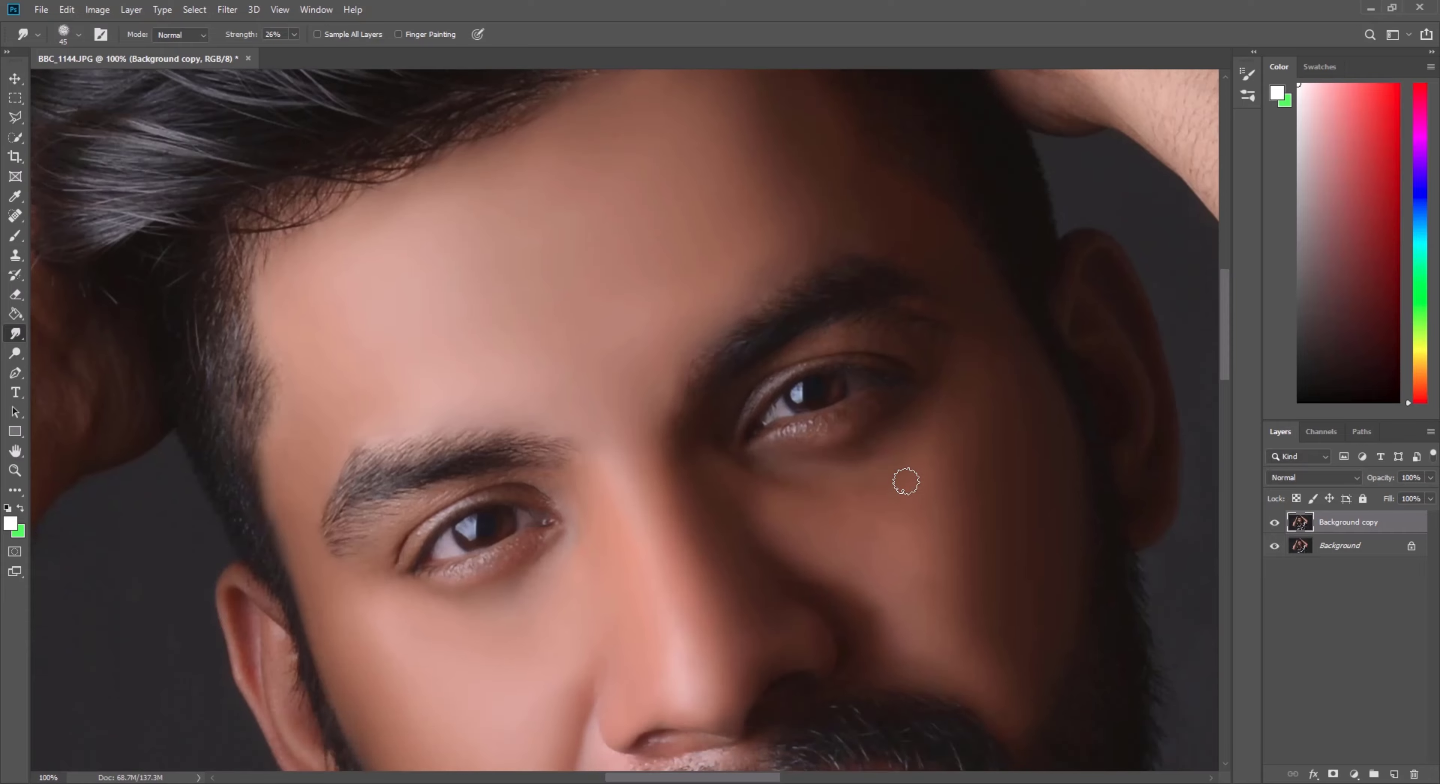
pyautogui.scroll(-2, 906, 479)
pyautogui.press(']')
pyautogui.press(']')
pyautogui.press(']')
pyautogui.scroll(-3, 936, 418)
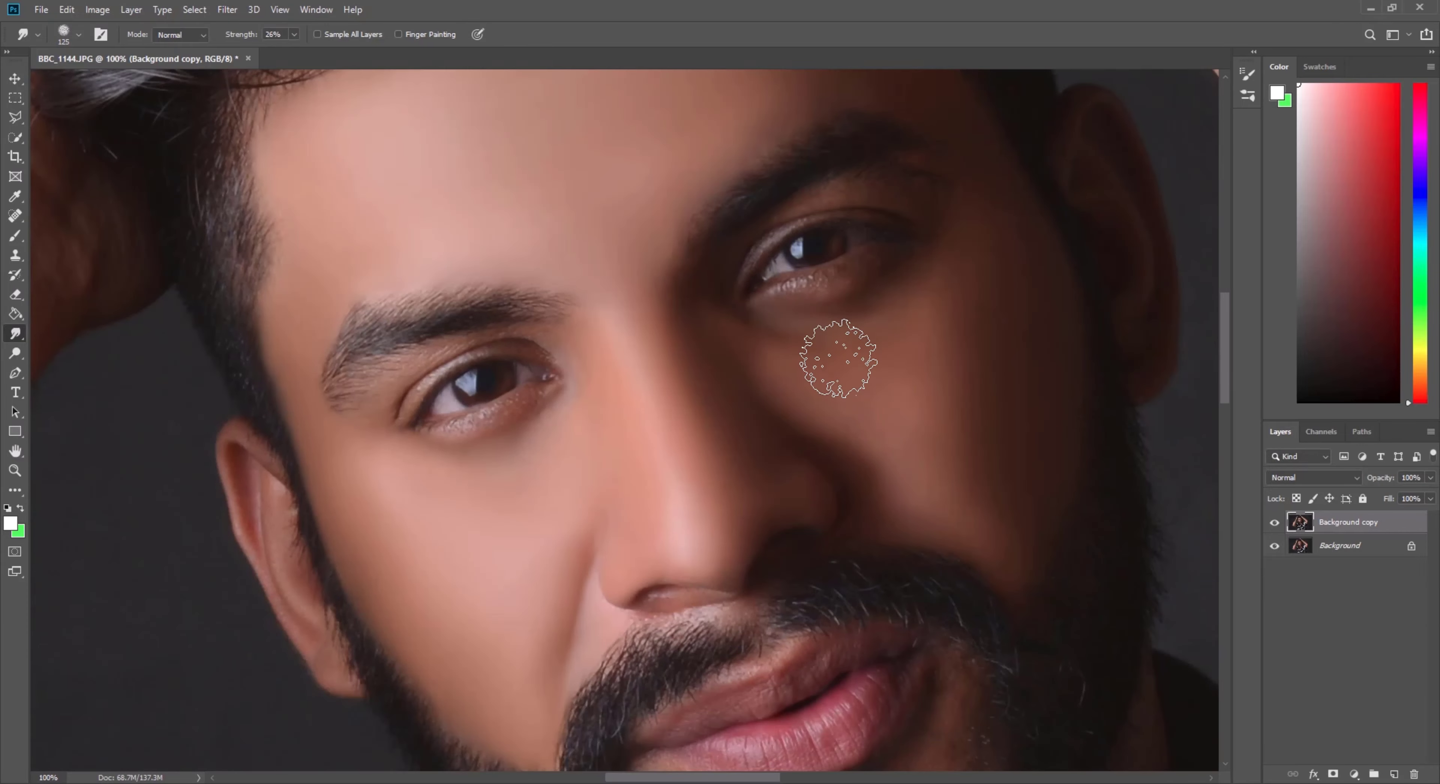
pyautogui.press(']')
pyautogui.press(']')
pyautogui.press(']')
pyautogui.scroll(-2, 928, 358)
pyautogui.scroll(1, 944, 348)
pyautogui.moveTo(944, 347)
pyautogui.mouseDown()
pyautogui.moveTo(955, 299)
pyautogui.moveTo(958, 411)
pyautogui.moveTo(990, 432)
pyautogui.moveTo(971, 347)
pyautogui.moveTo(981, 450)
pyautogui.moveTo(1013, 498)
pyautogui.moveTo(964, 313)
pyautogui.mouseUp()
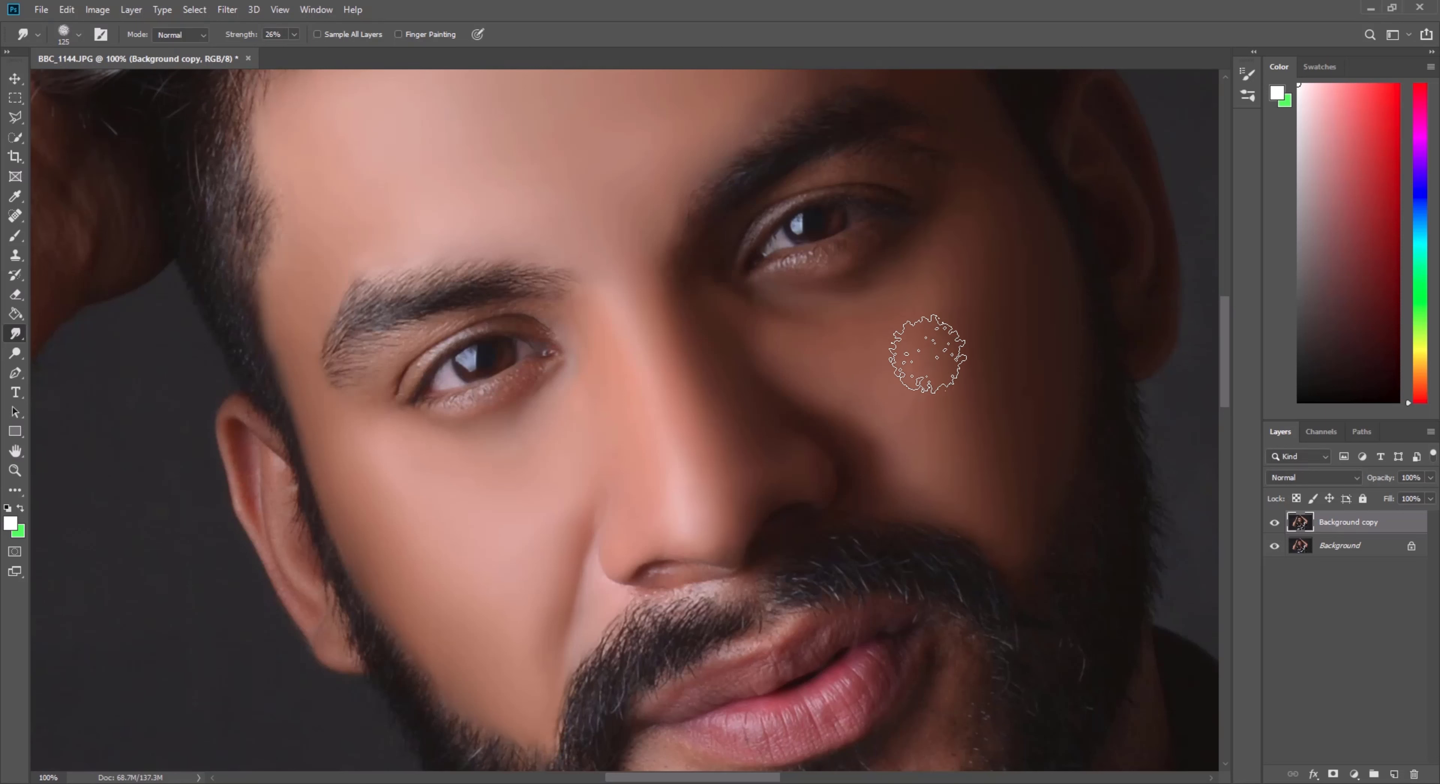
# Step: Smudge the chin and lower-lip skin inside the beard with a roughly 70 px brush at 26%
pyautogui.press('[')
pyautogui.press('[')
pyautogui.scroll(-2, 788, 466)
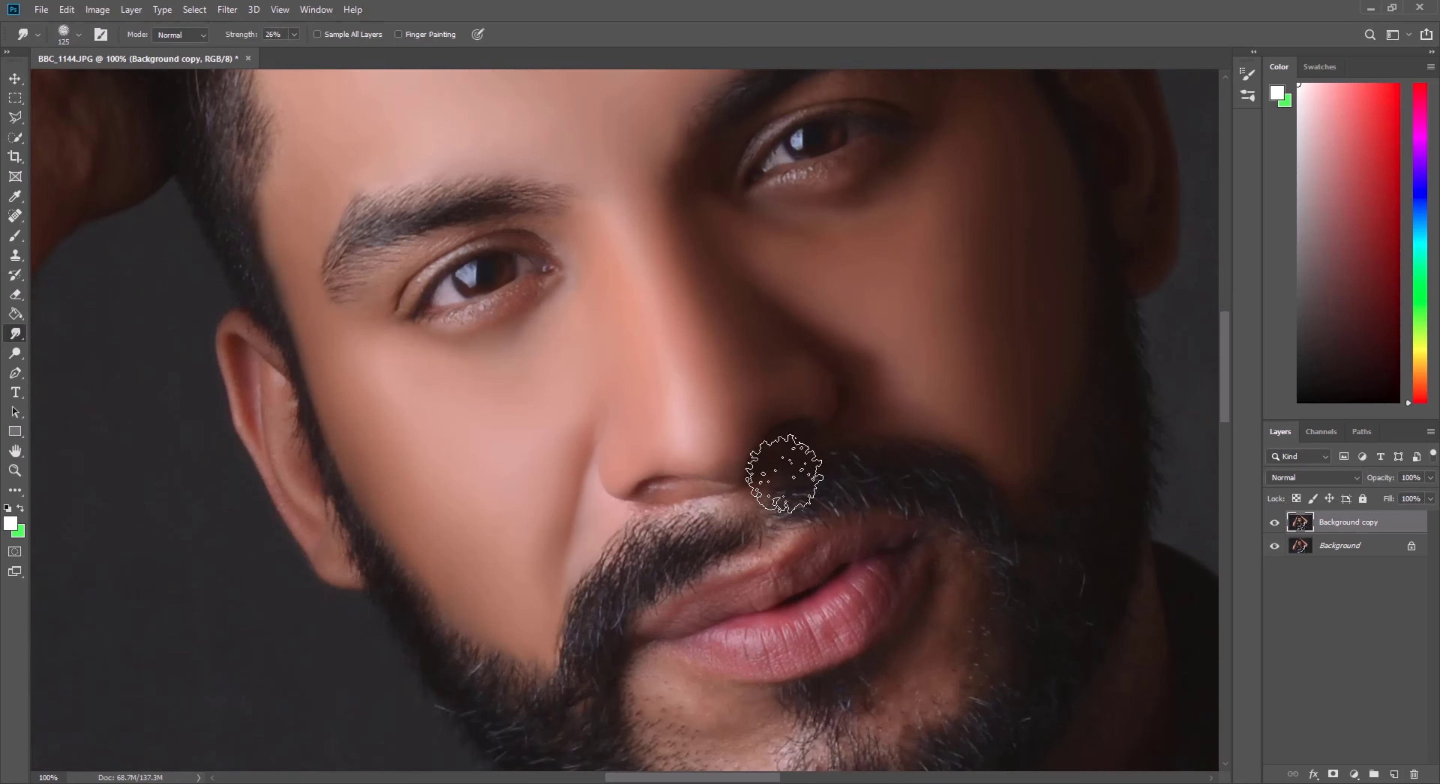
pyautogui.scroll(-2, 788, 466)
pyautogui.press('[')
pyautogui.press('[')
pyautogui.press('[')
pyautogui.press('[')
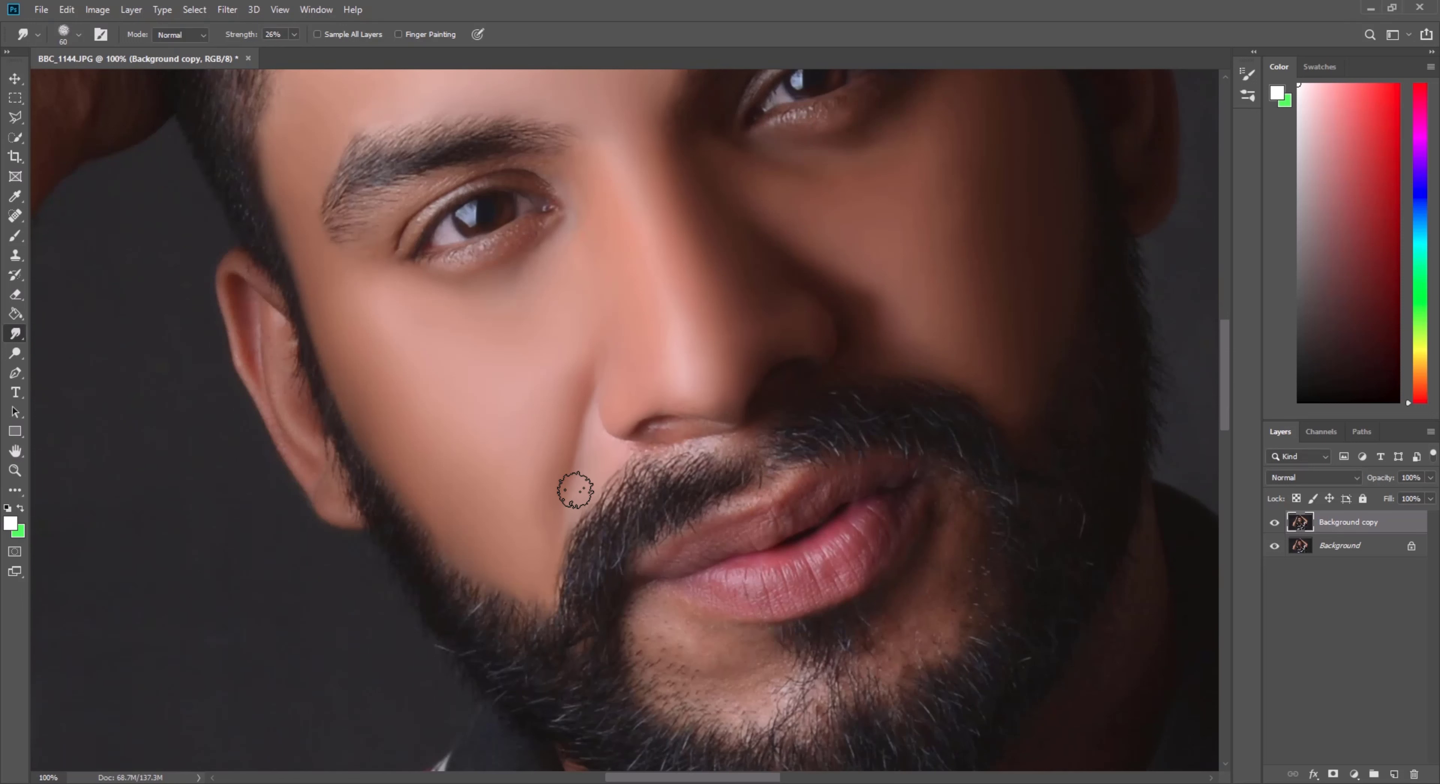
pyautogui.press(']')
pyautogui.scroll(-3, 470, 488)
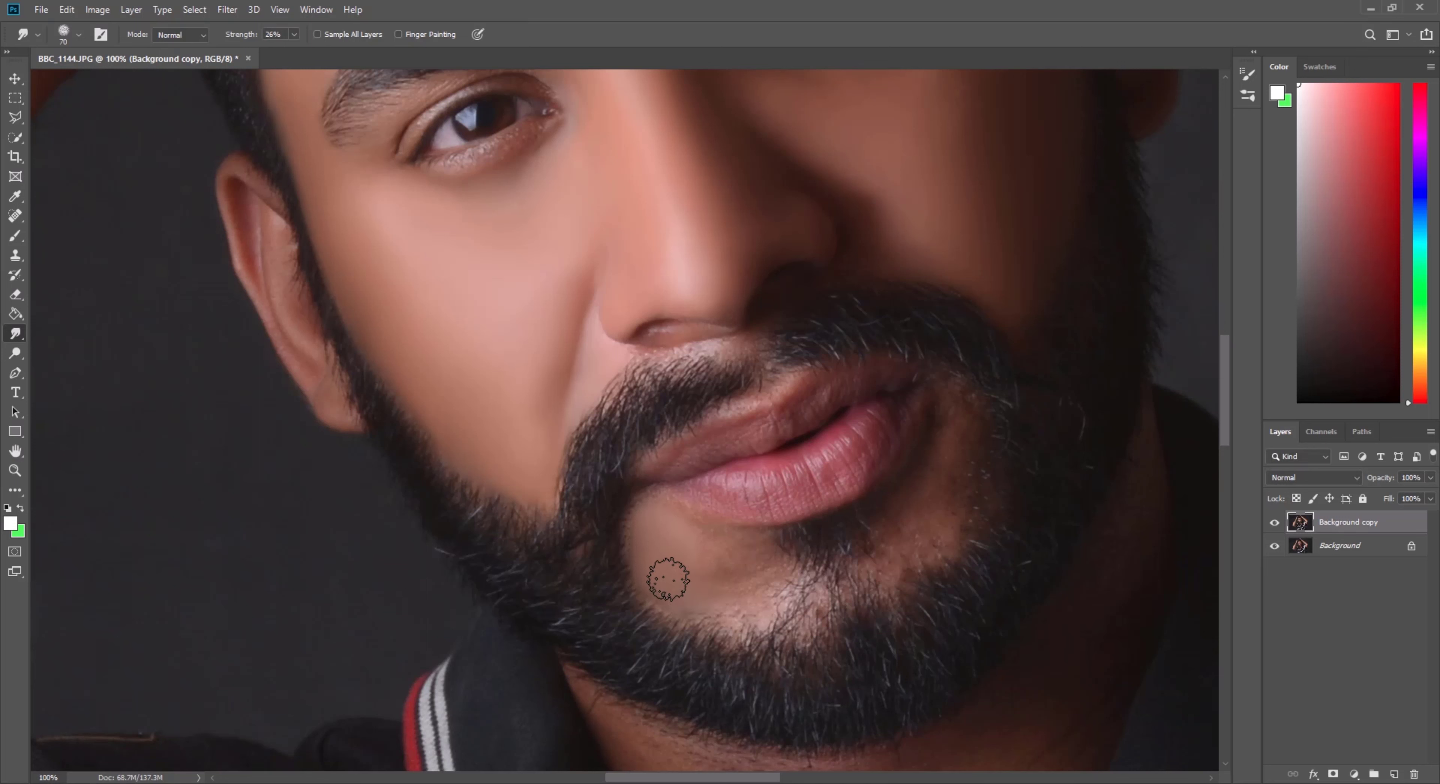
pyautogui.moveTo(702, 603); pyautogui.dragTo(694, 589)
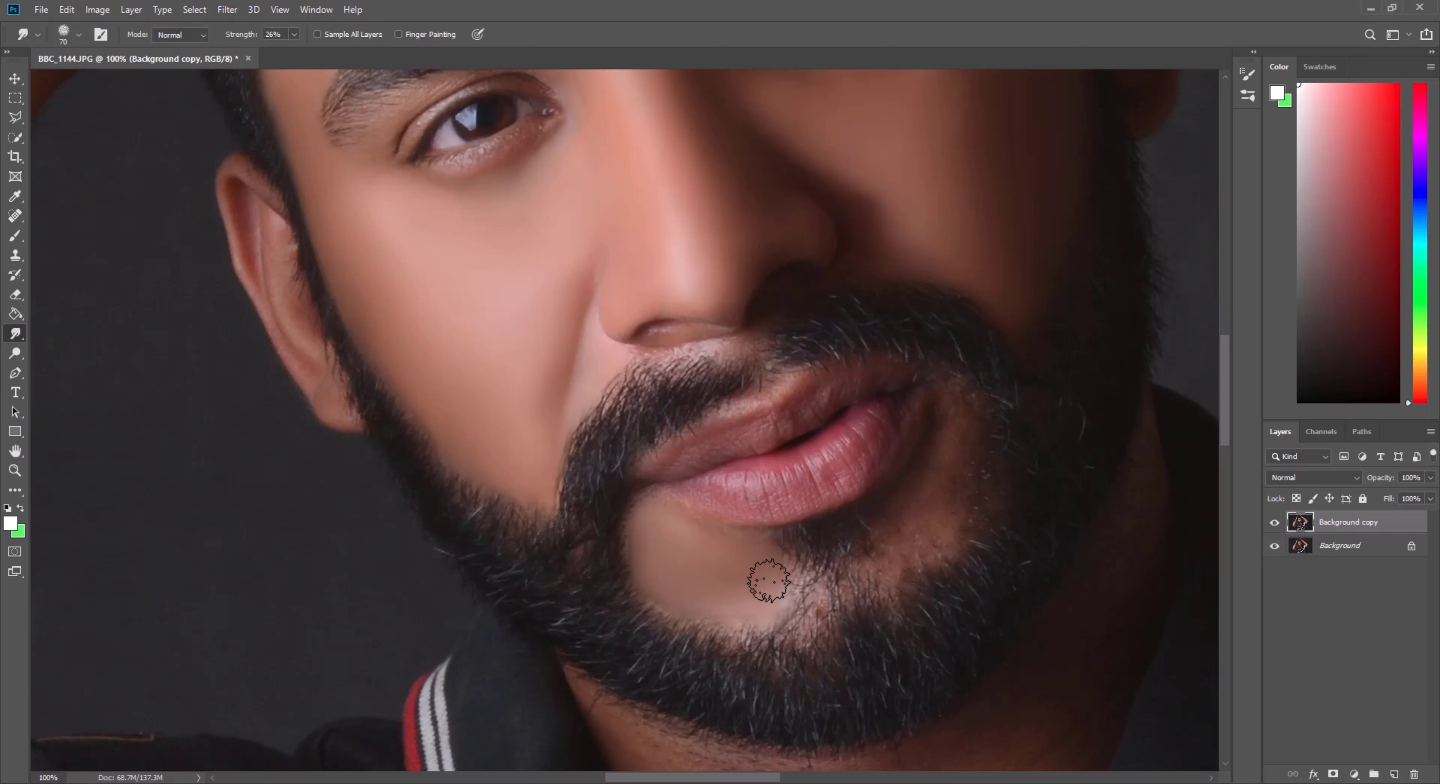
pyautogui.press(']')
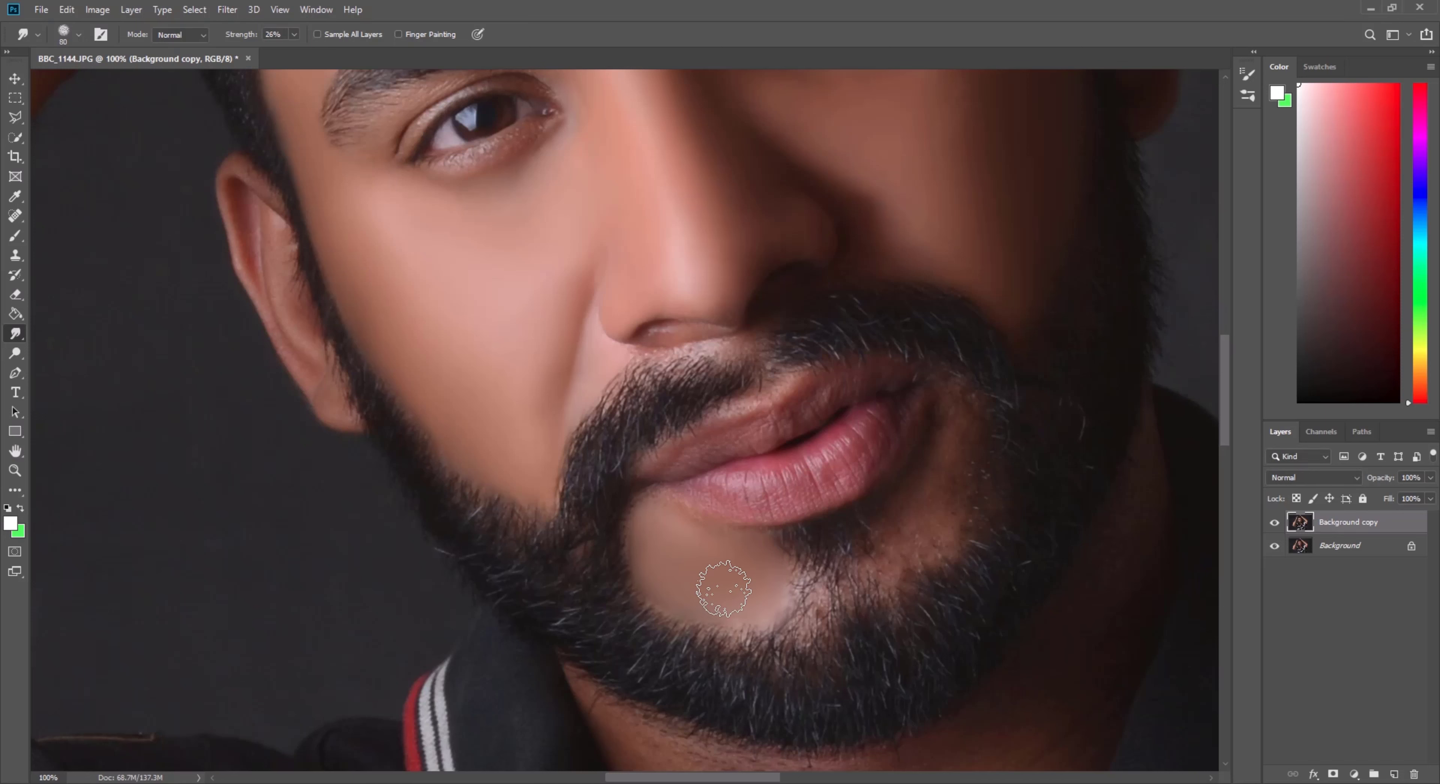
pyautogui.press('[')
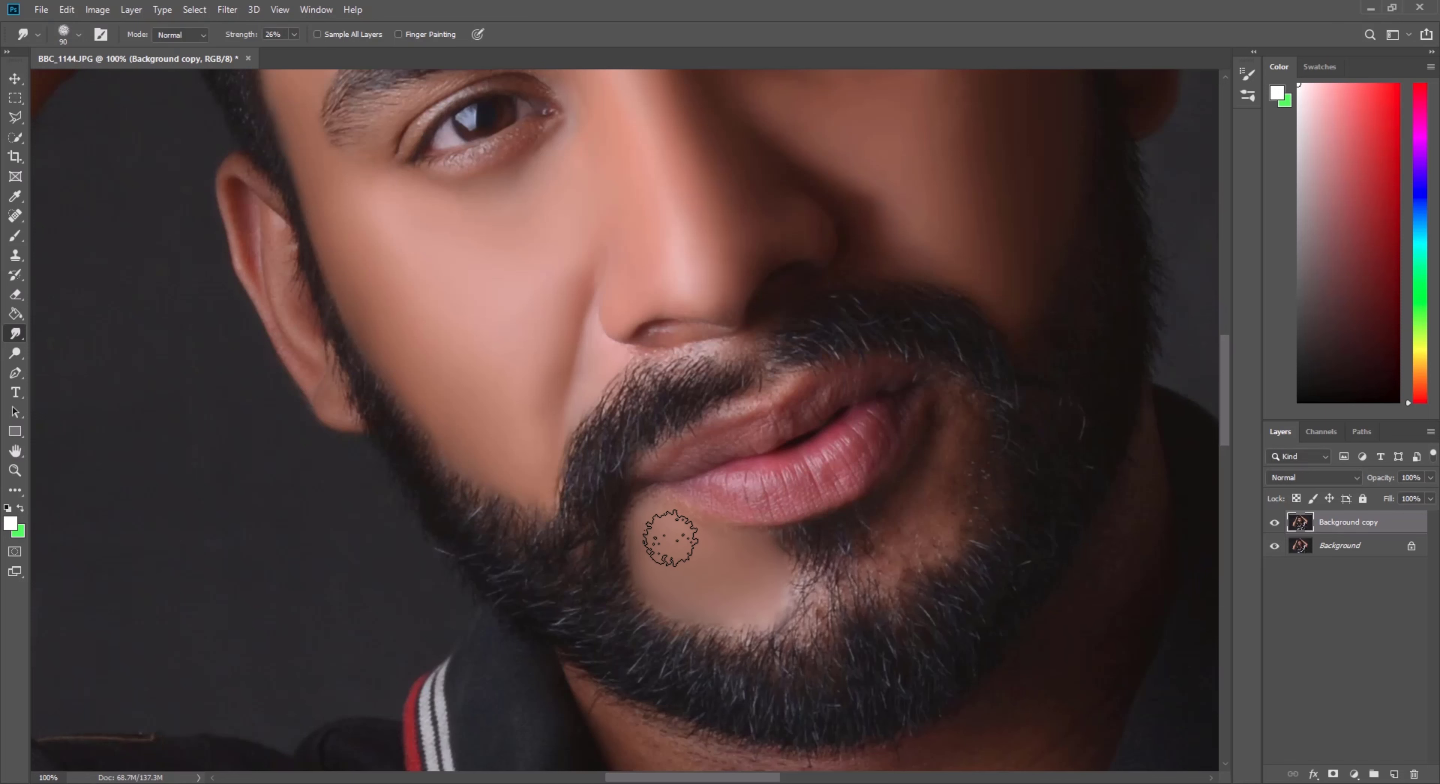
pyautogui.scroll(1, 805, 565)
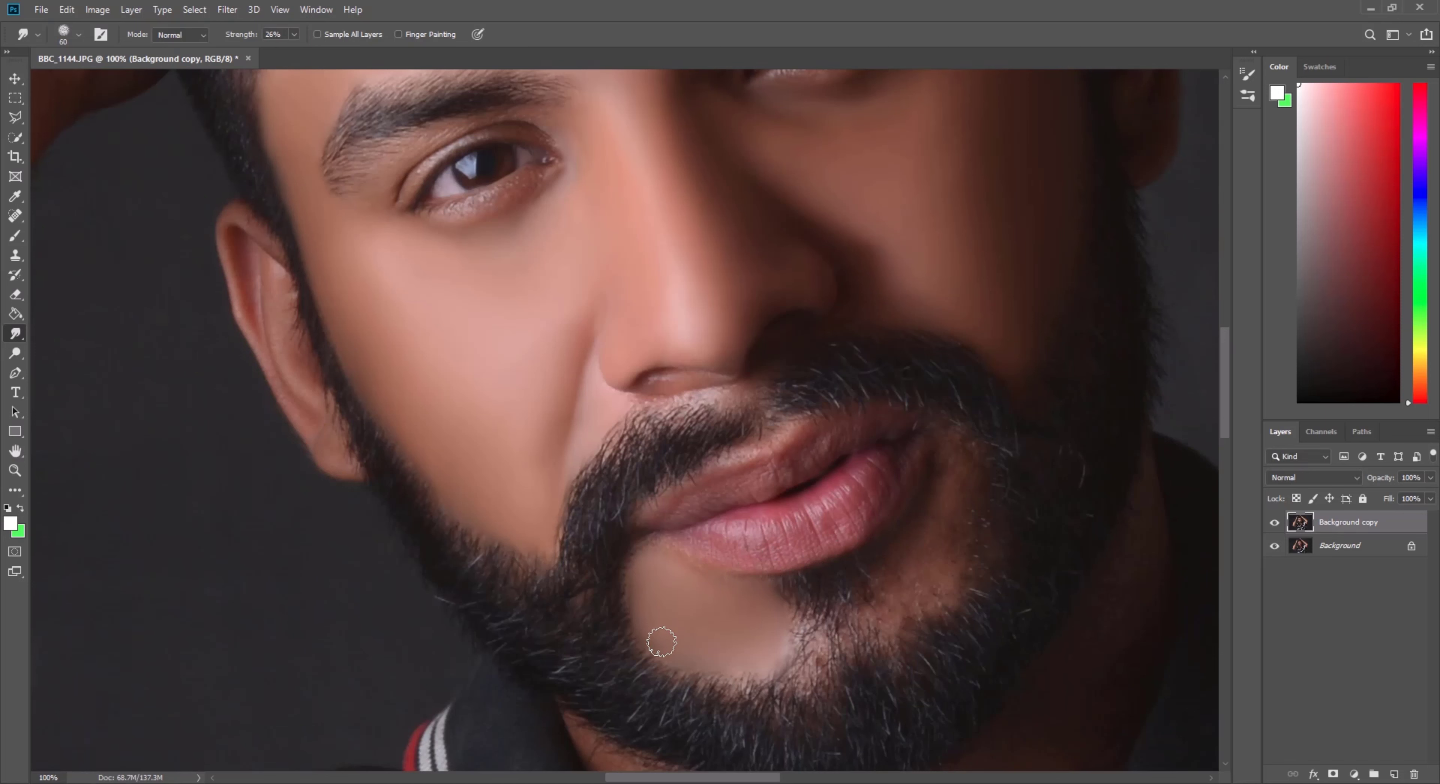
pyautogui.scroll(1, 909, 566)
pyautogui.press(']')
pyautogui.press(']')
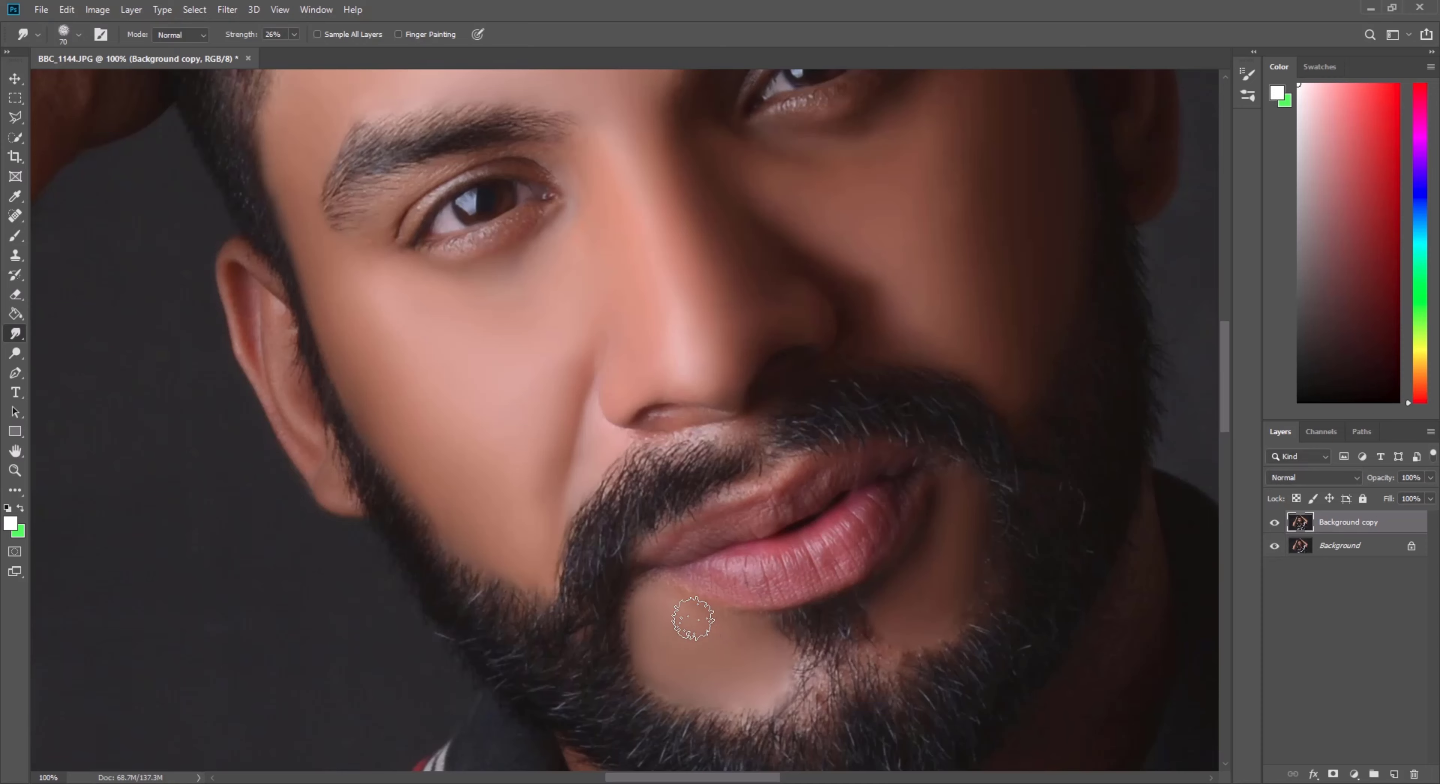
pyautogui.scroll(3, 559, 392)
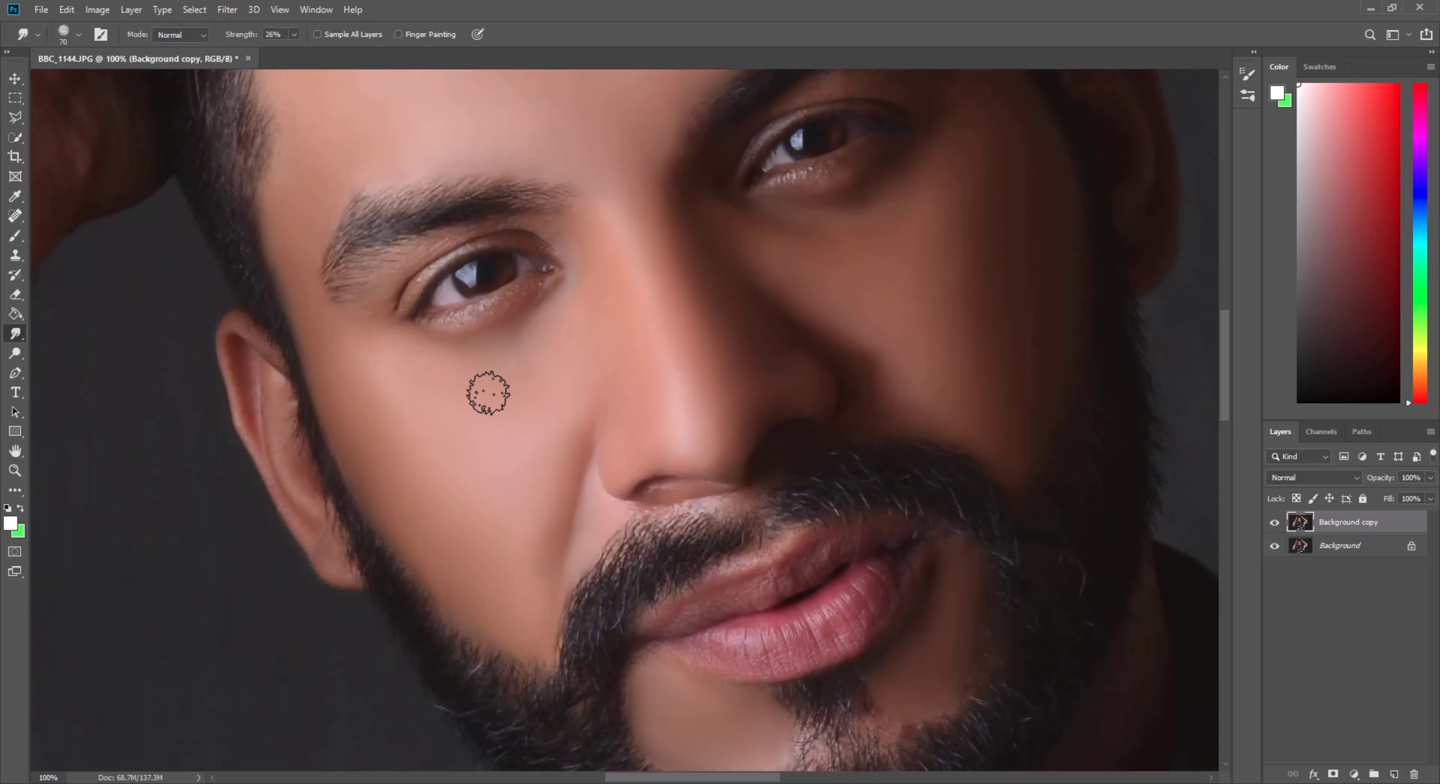
# Step: Fit the photo on screen, then zoom into the man's face at 100%
pyautogui.click(15, 470)
pyautogui.rightClick(626, 176)
pyautogui.click(665, 189)
pyautogui.moveTo(596, 233); pyautogui.dragTo(693, 255)
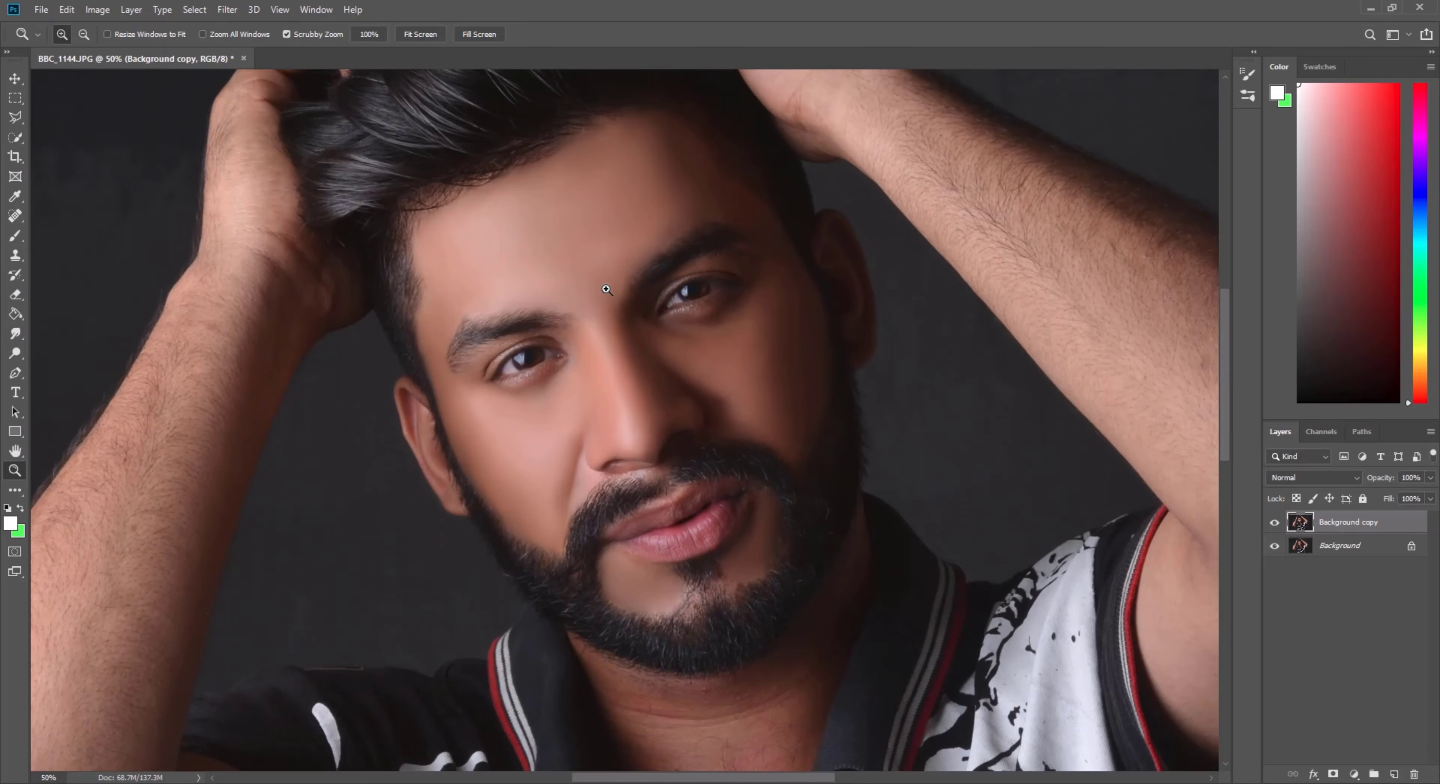
pyautogui.click(615, 301)
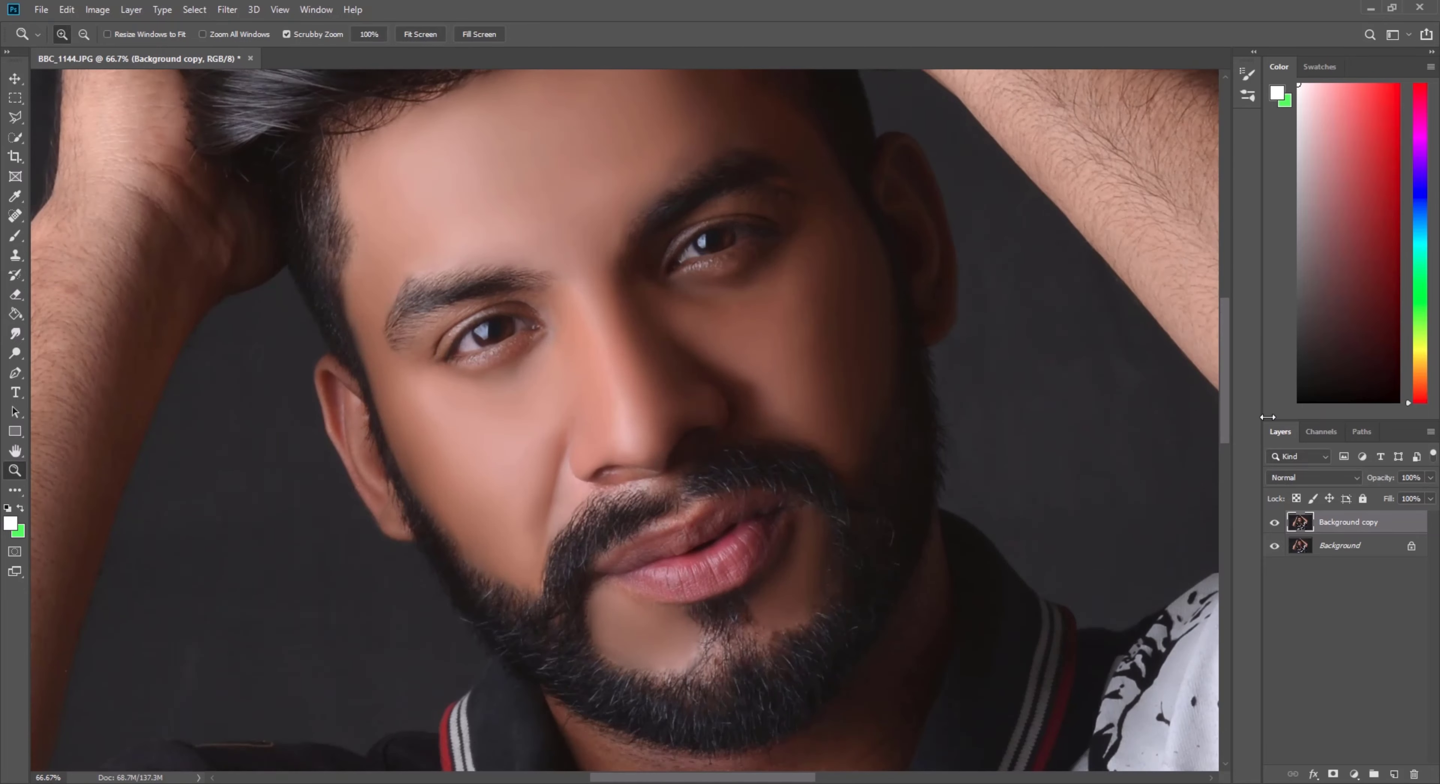
pyautogui.click(665, 357)
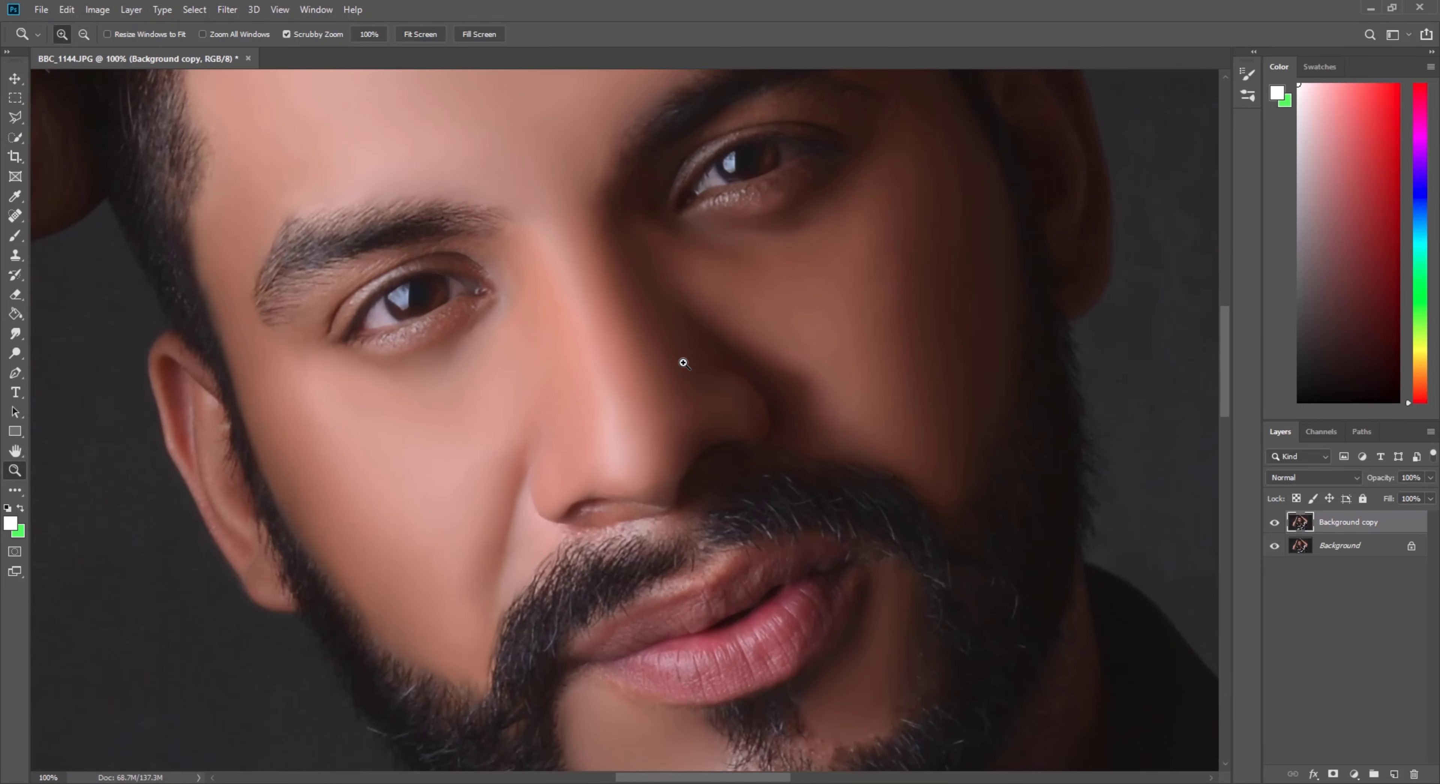
# Step: Toggle Background copy visibility to compare with the original, then minimize Photoshop
pyautogui.click(1273, 523)
pyautogui.click(1274, 523)
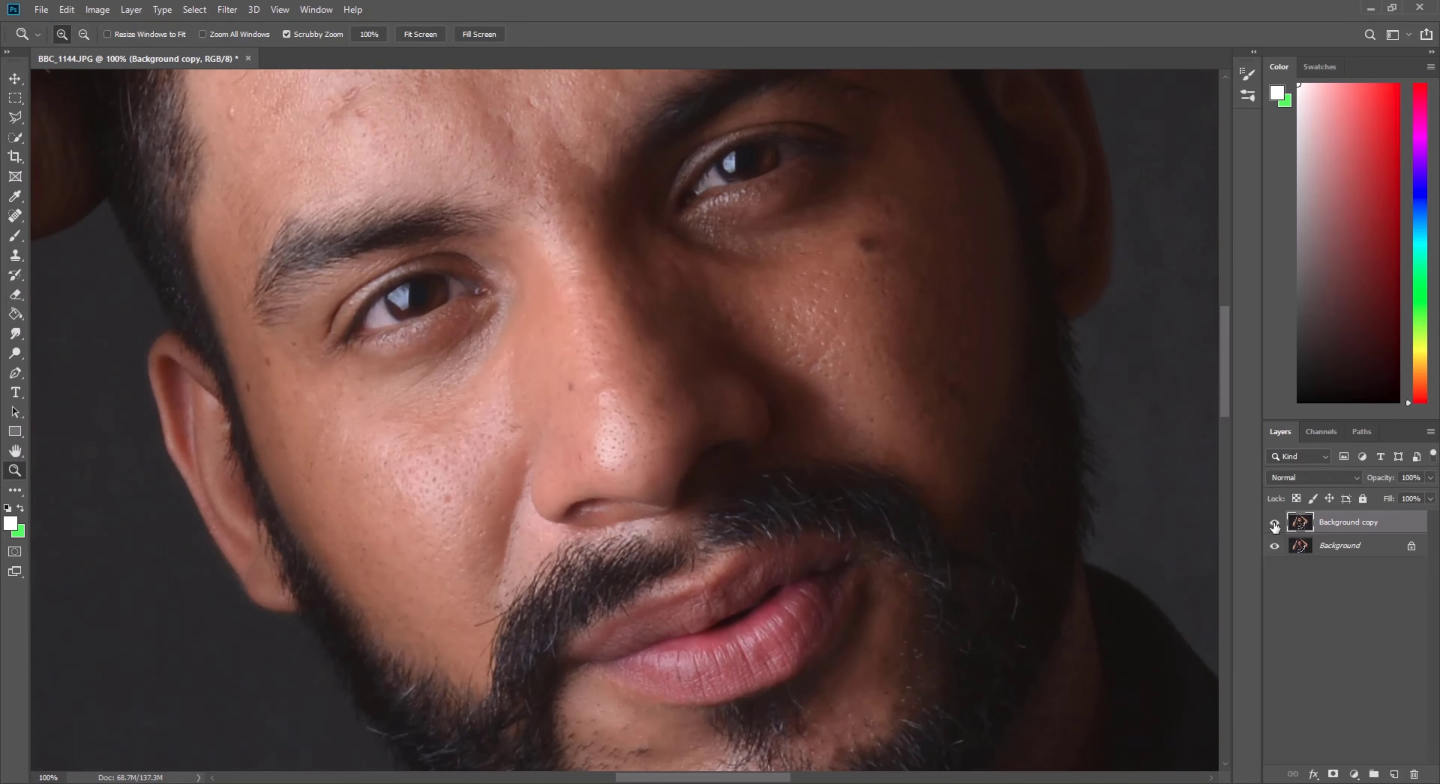
pyautogui.click(1274, 523)
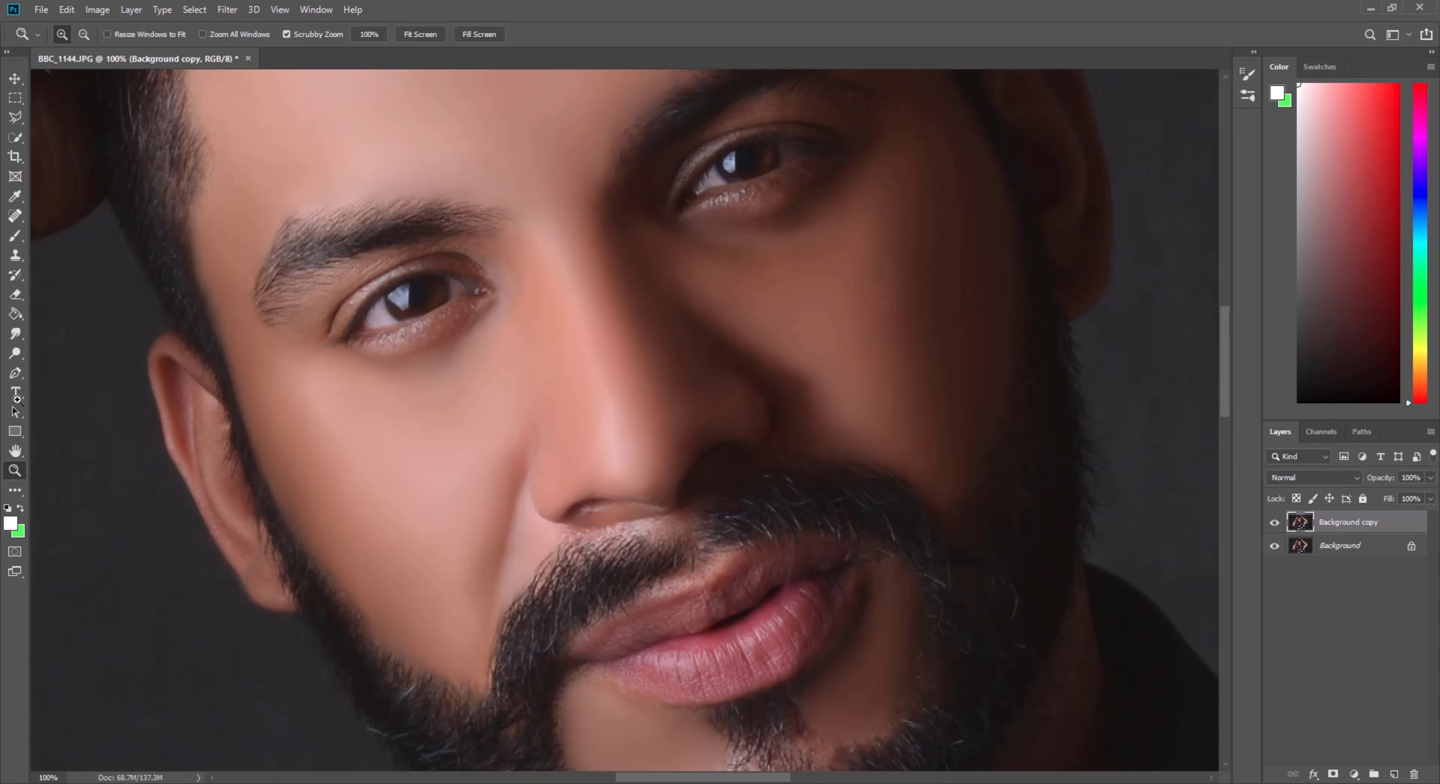
pyautogui.click(1369, 9)
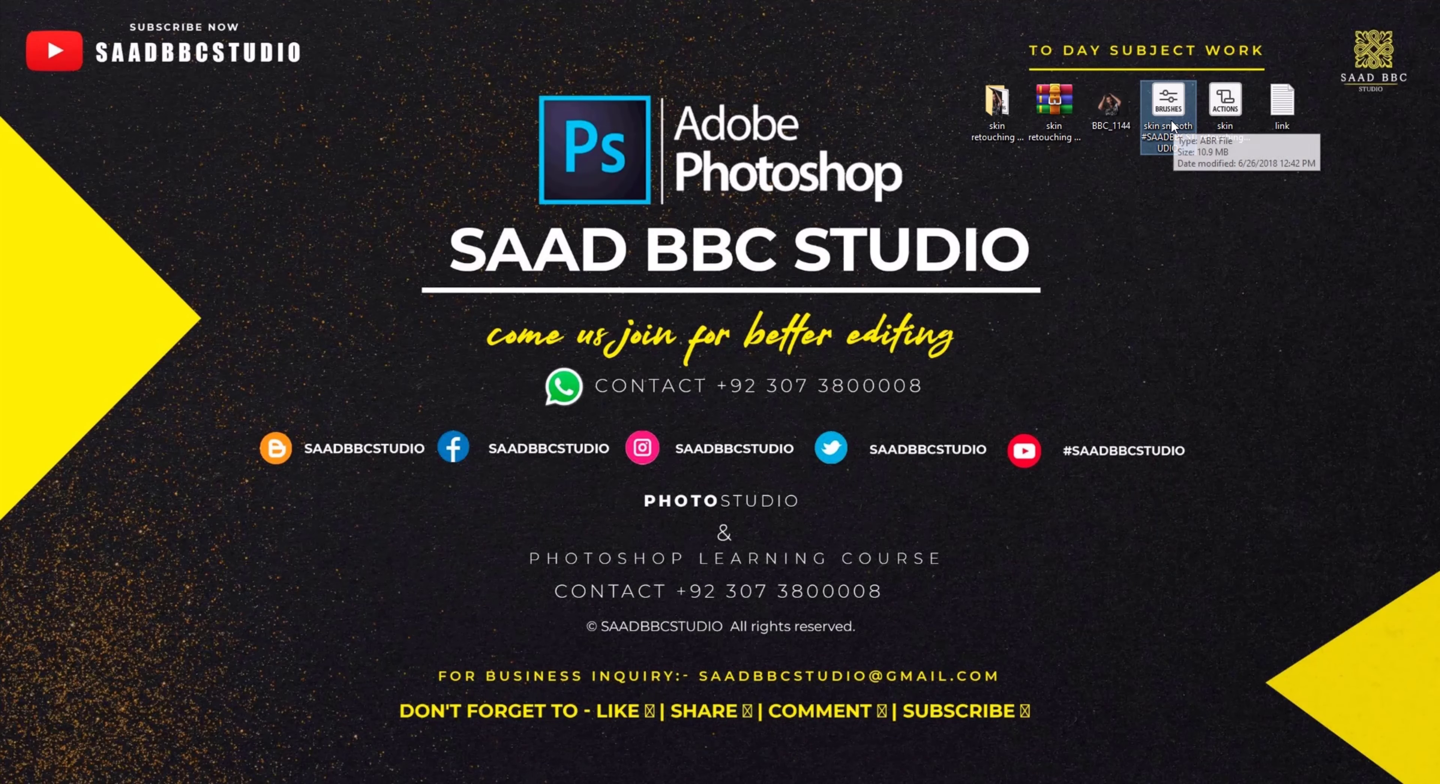
# Step: Inspect the context menus of the skin smooth and BRUSHES desktop files, then dismiss them
pyautogui.rightClick(1167, 116)
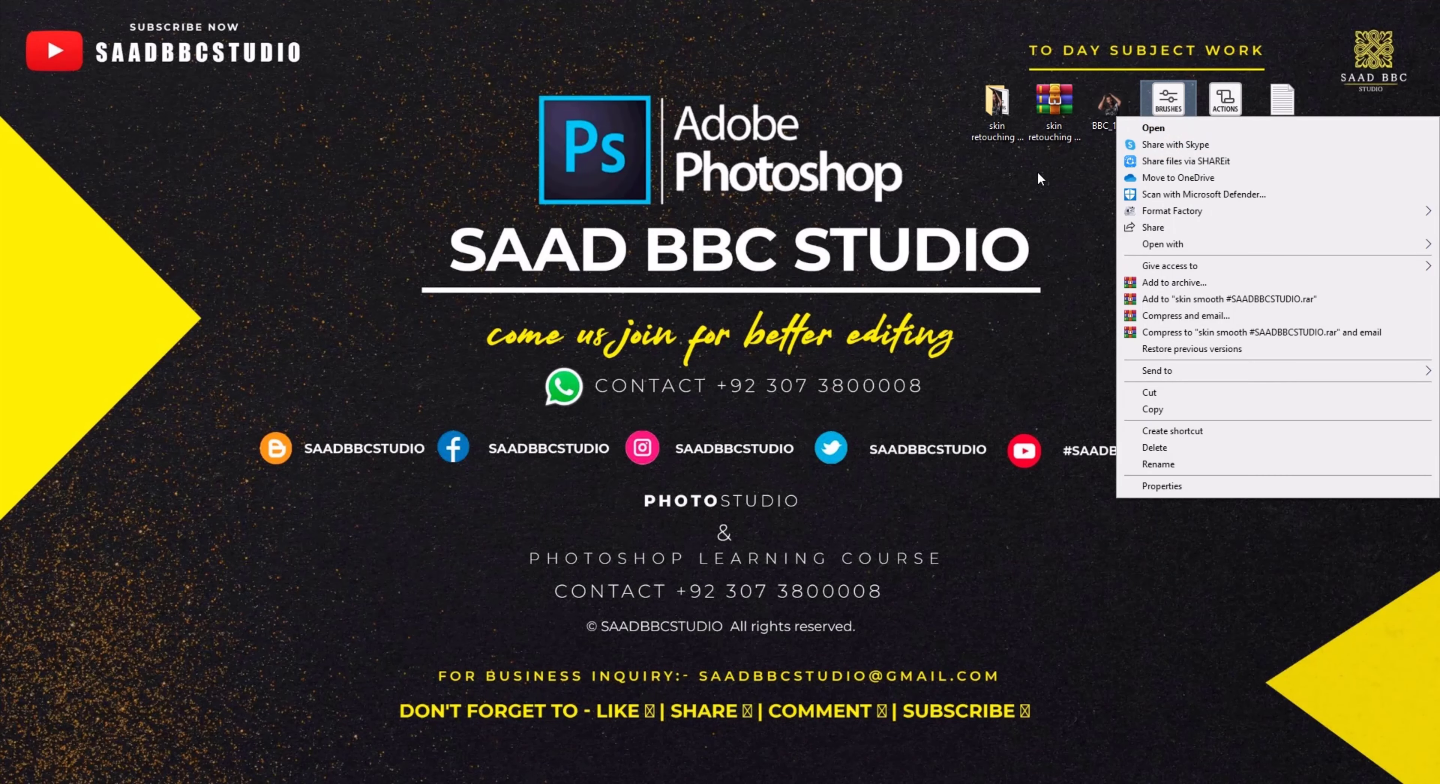
pyautogui.rightClick(1166, 100)
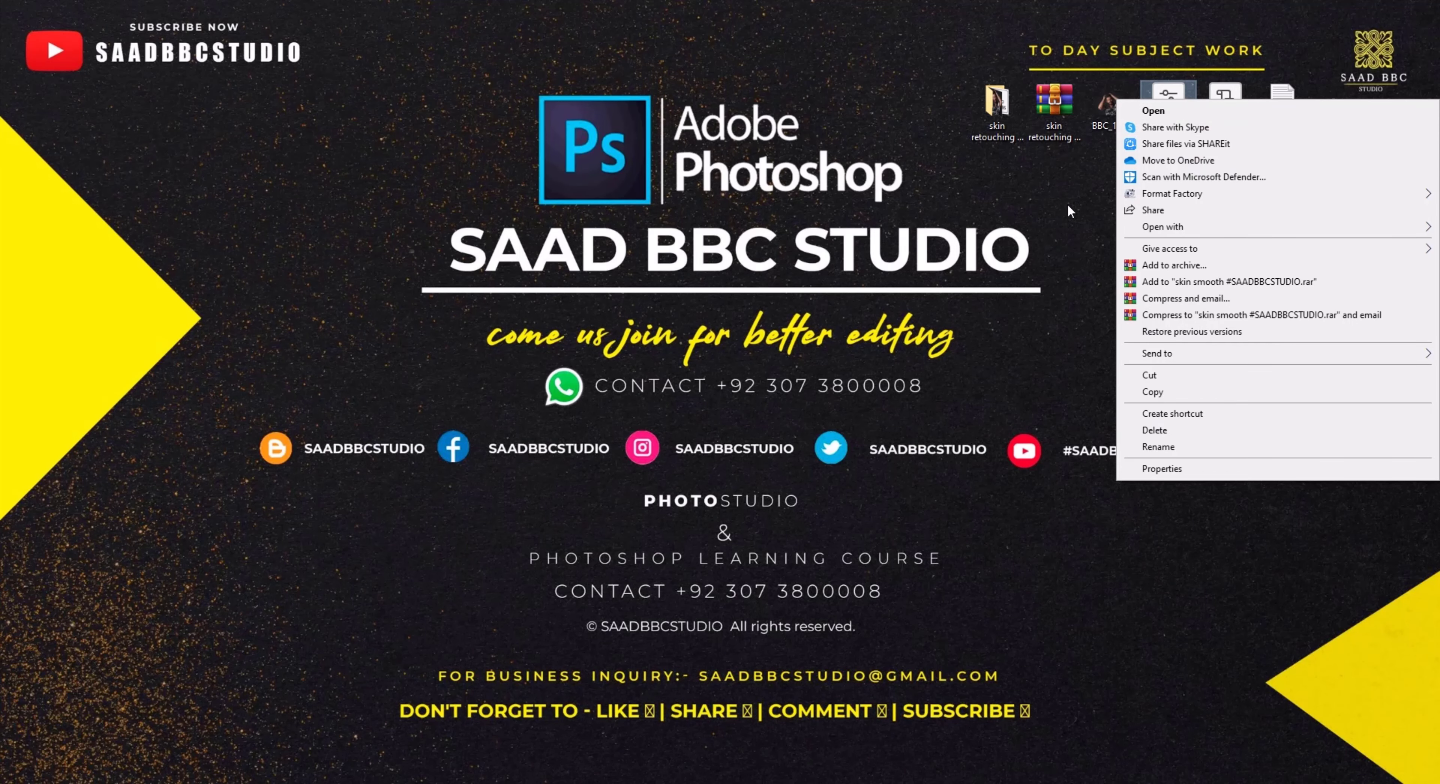
pyautogui.click(1064, 185)
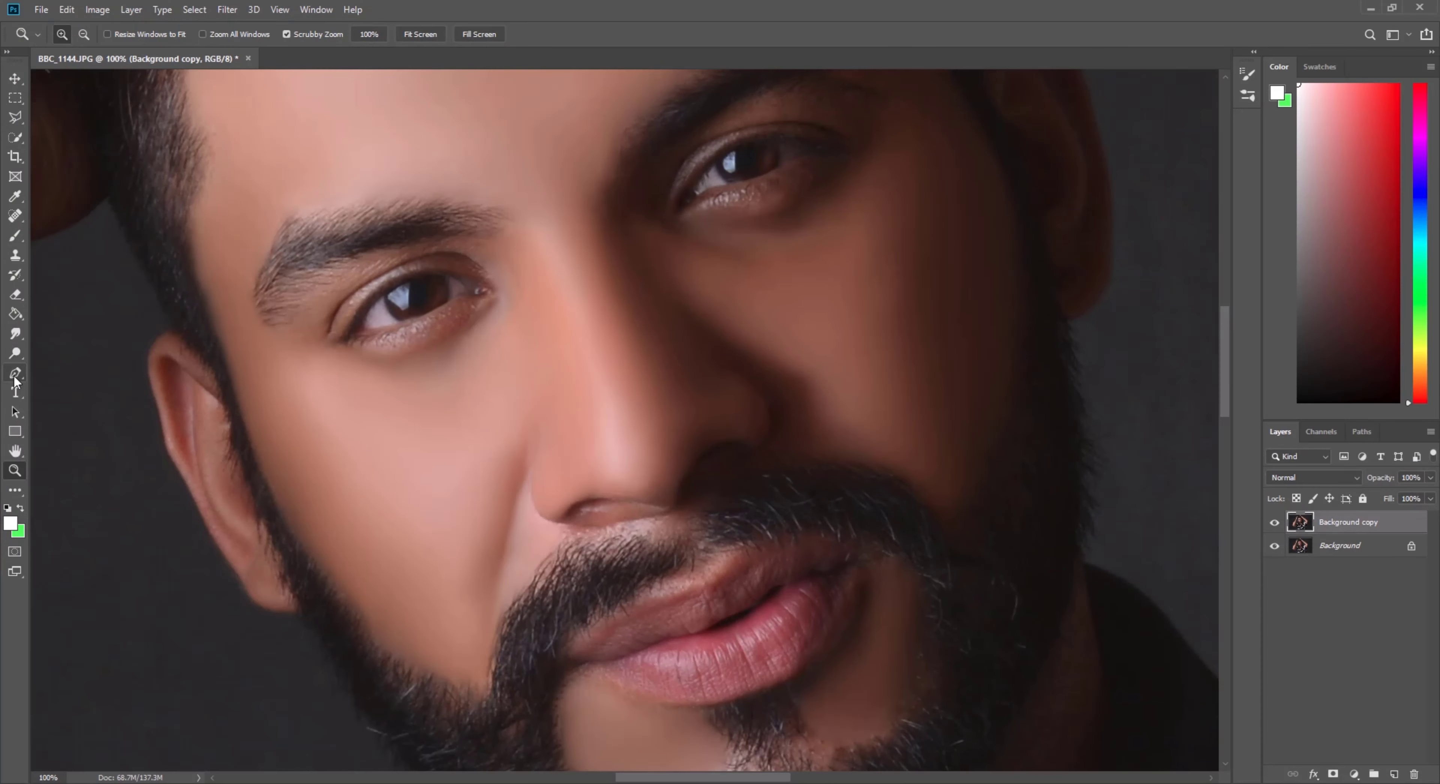
# Step: Switch to the Smudge Tool with the Skin smooth brush 1 preset at about 51 px
pyautogui.rightClick(19, 334)
pyautogui.click(73, 362)
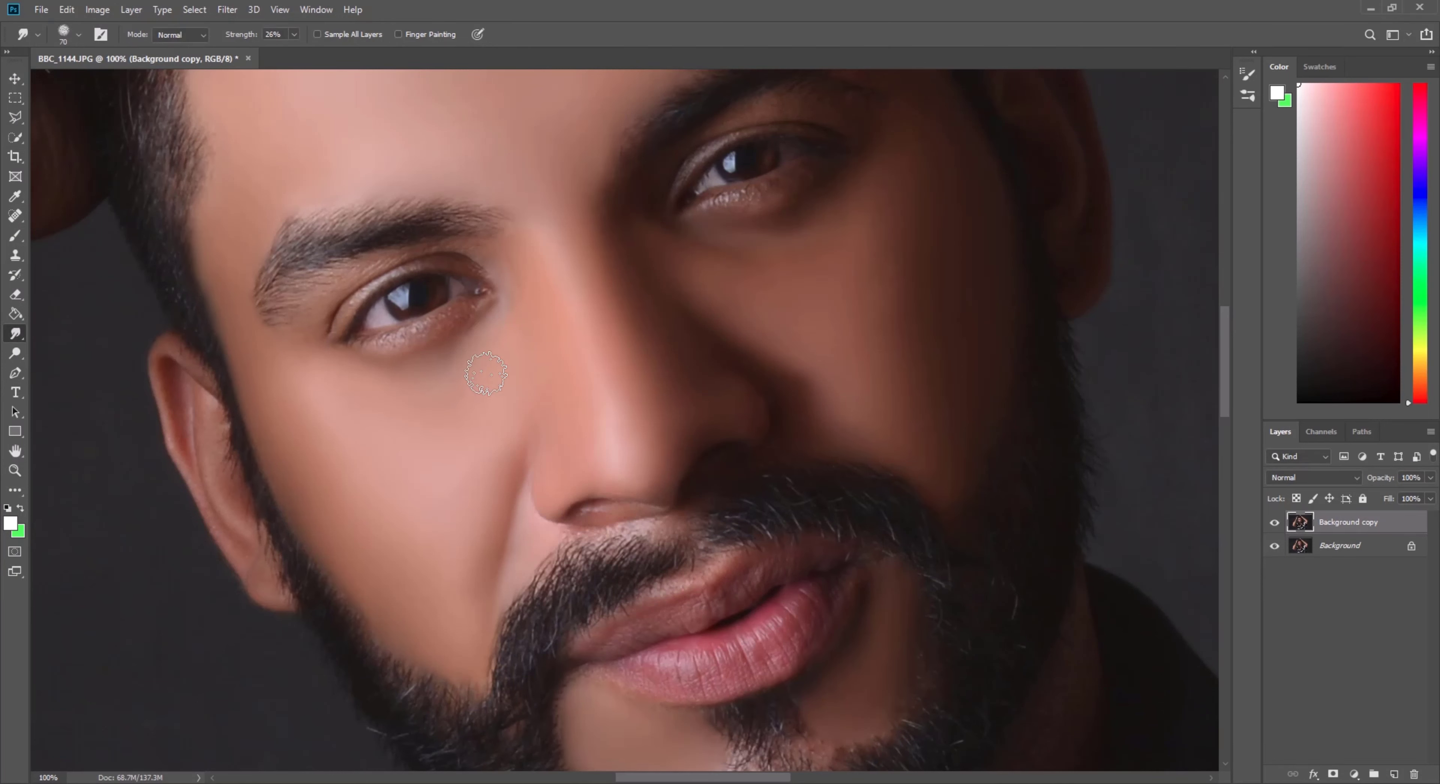
pyautogui.rightClick(478, 362)
pyautogui.moveTo(653, 556); pyautogui.dragTo(657, 562)
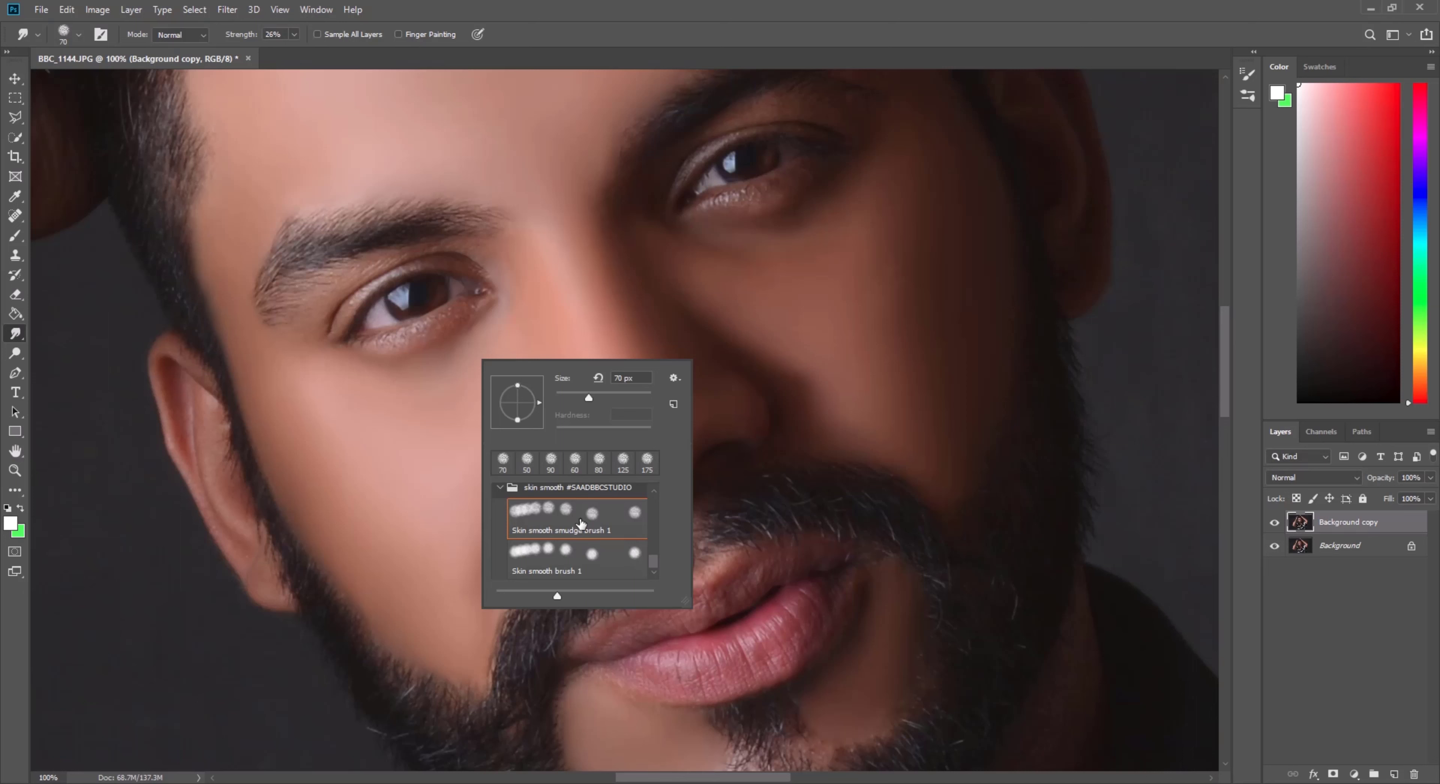
pyautogui.click(554, 569)
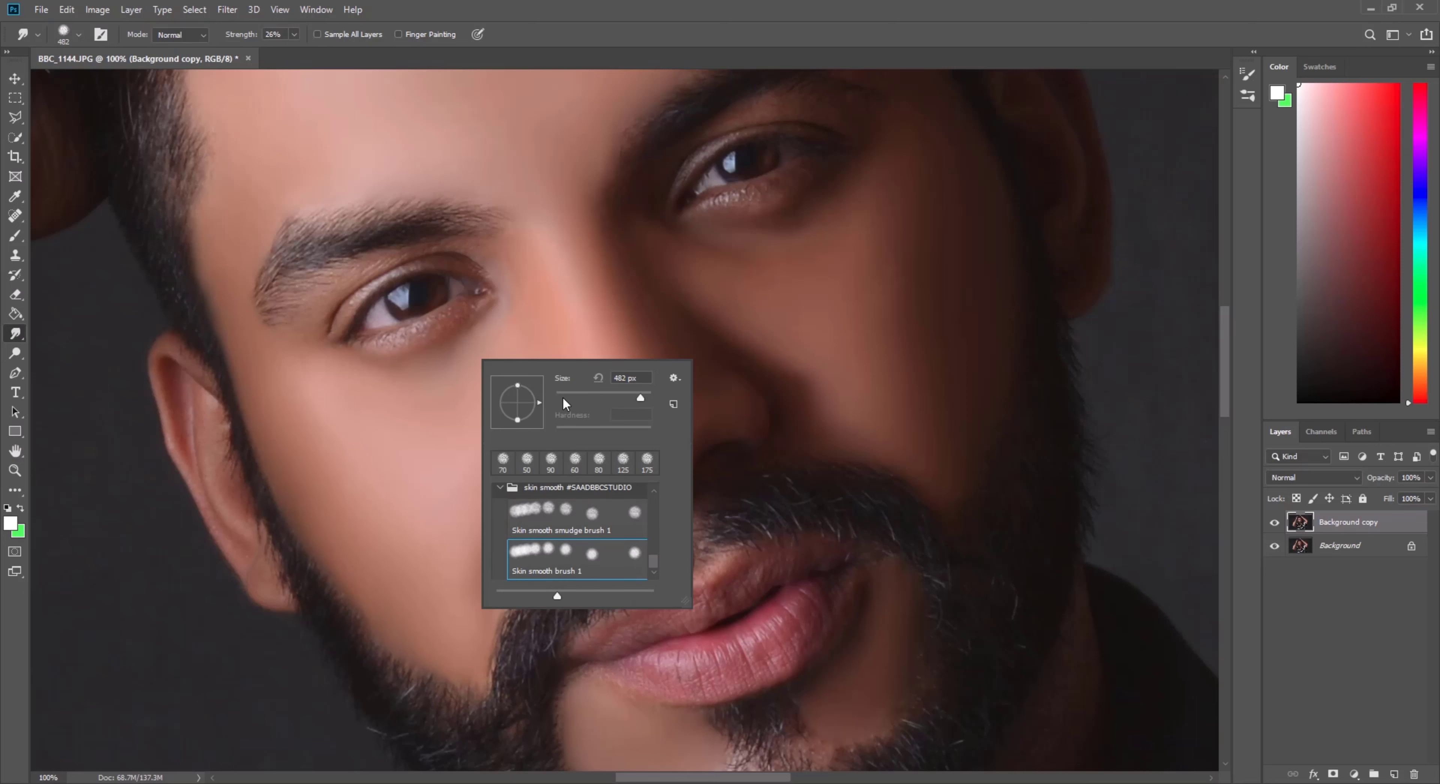
pyautogui.moveTo(594, 393); pyautogui.dragTo(579, 396)
pyautogui.click(861, 302)
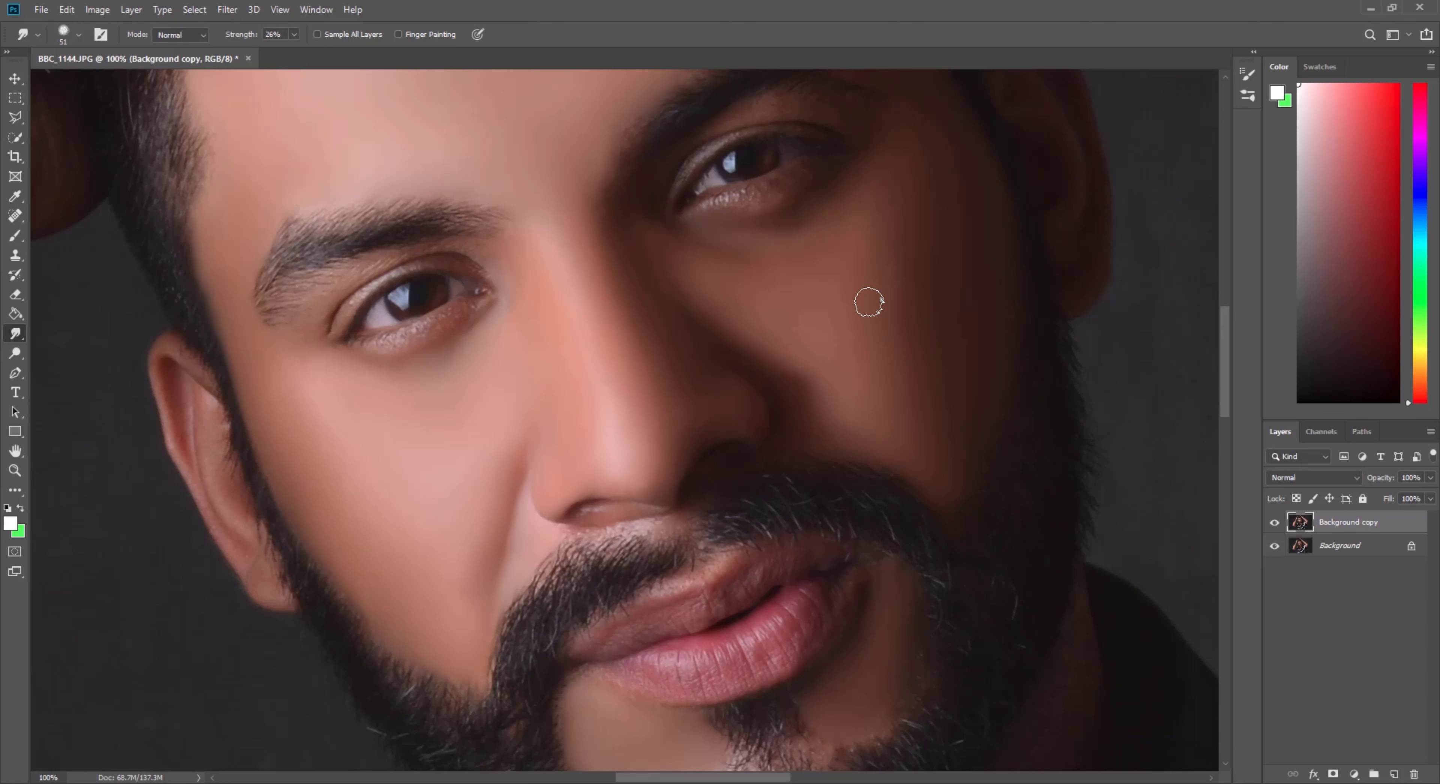
# Step: Enlarge the smudge brush to 150 px for the forehead and temple
pyautogui.scroll(2, 879, 307)
pyautogui.scroll(2, 862, 338)
pyautogui.scroll(2, 727, 279)
pyautogui.press(']')
pyautogui.press(']')
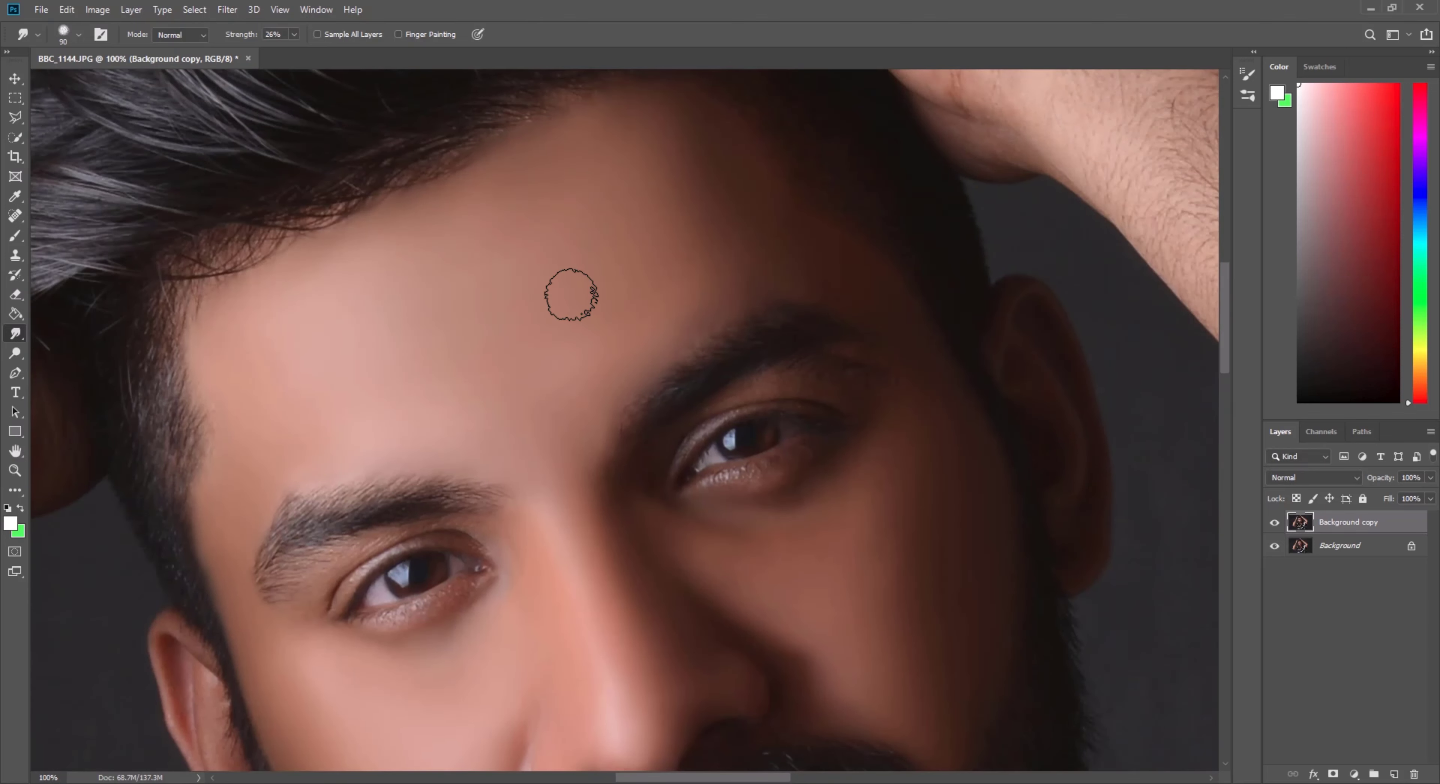
pyautogui.press(']')
pyautogui.press(']')
pyautogui.press(']')
pyautogui.scroll(-1, 618, 321)
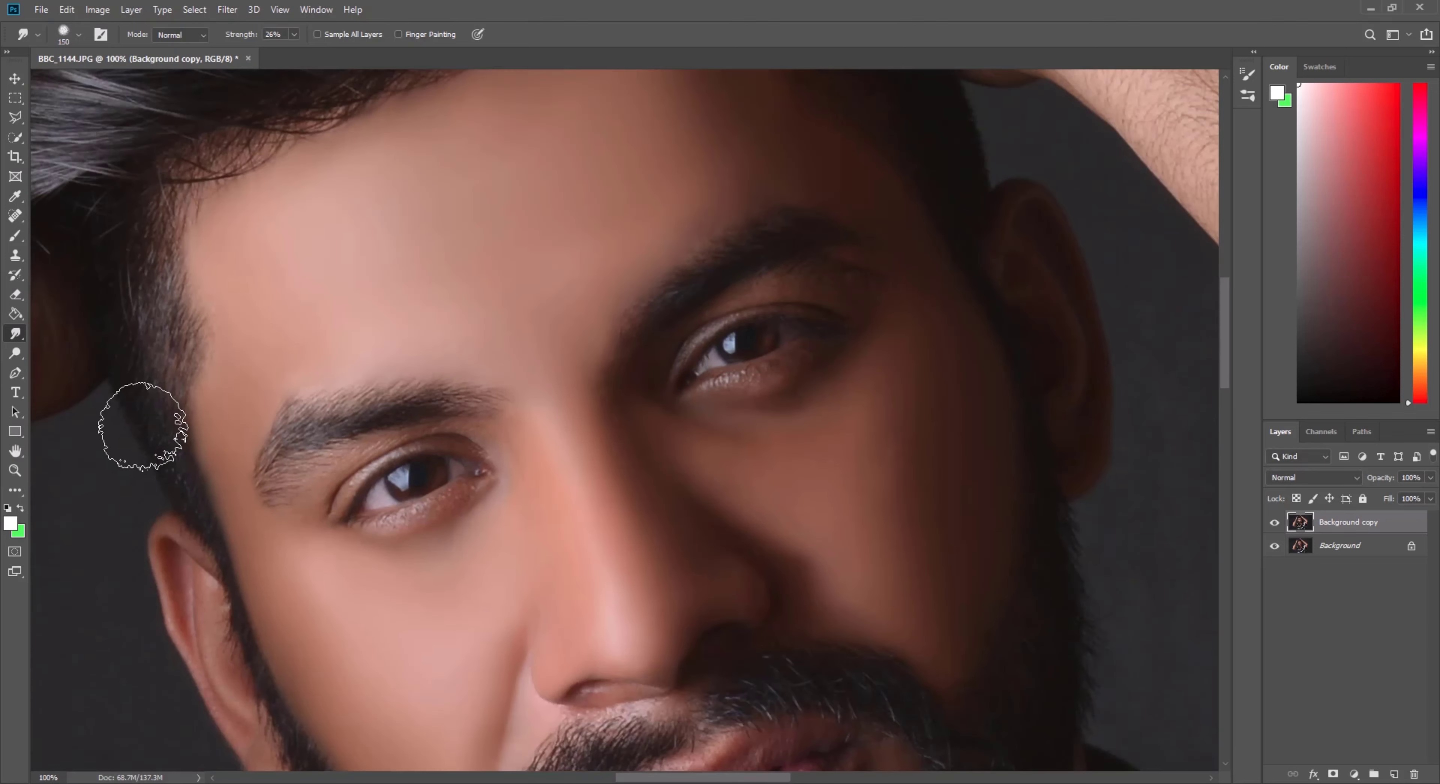
# Step: Fit the photo on screen and zoom into the face at 66.7%
pyautogui.press('z')
pyautogui.hotkey('ctrl', '0')
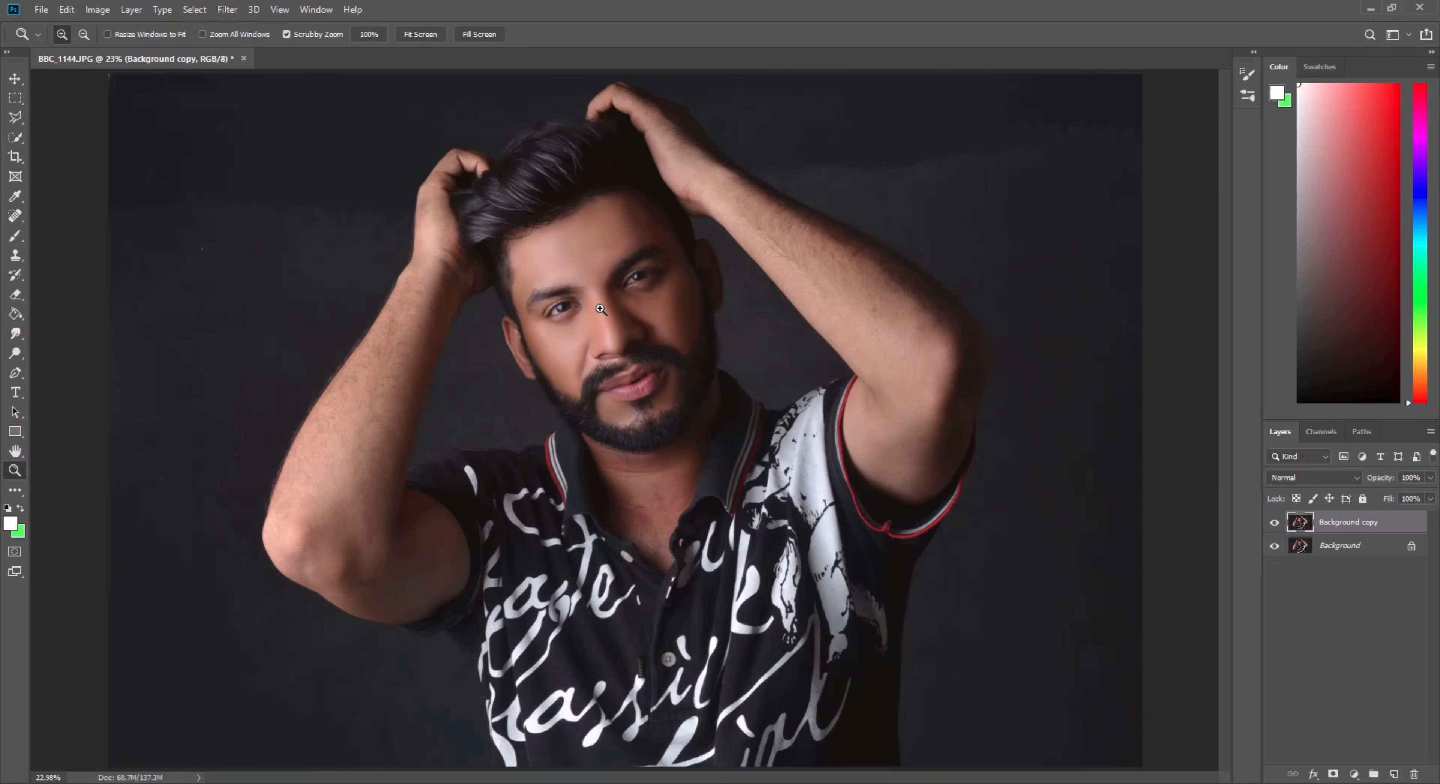
pyautogui.moveTo(600, 308); pyautogui.dragTo(581, 287)
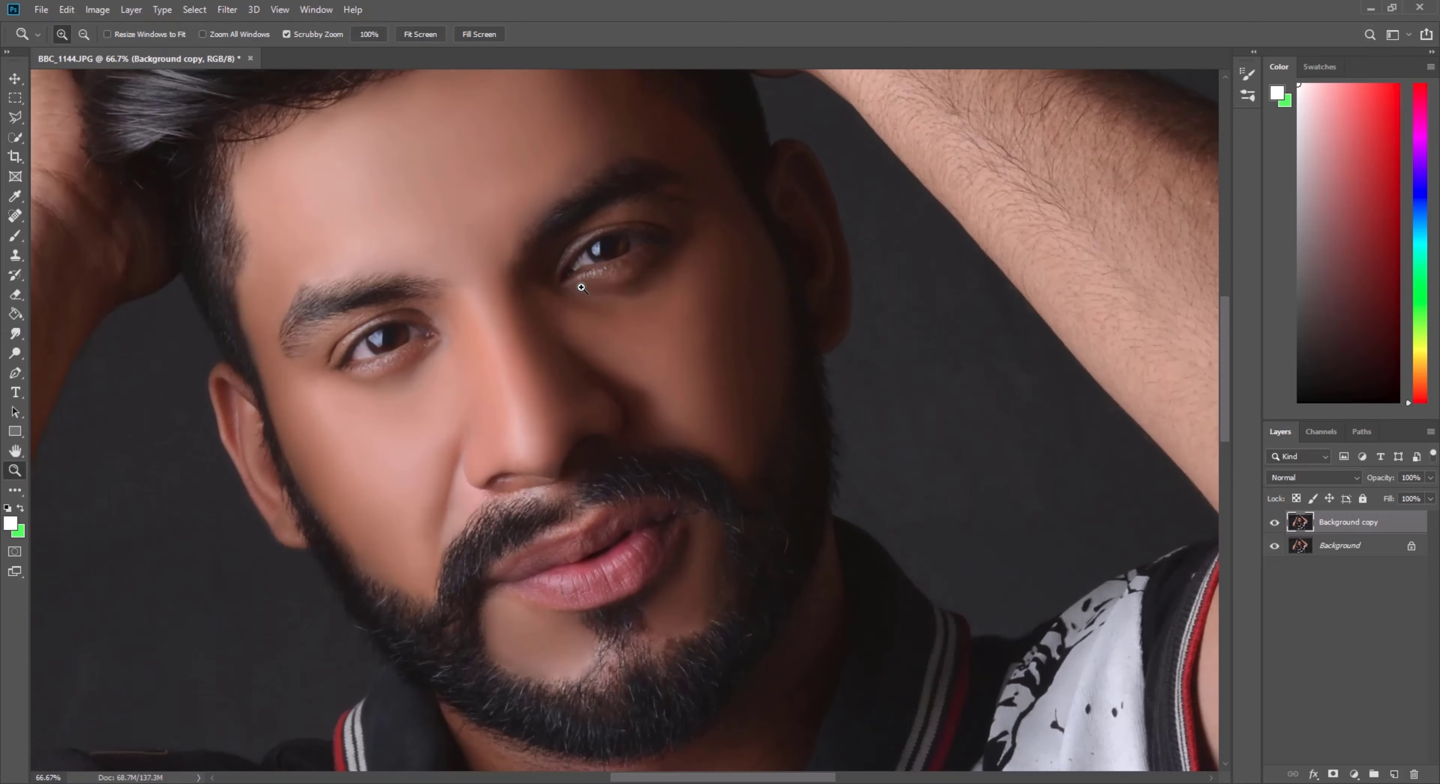
pyautogui.scroll(1, 581, 288)
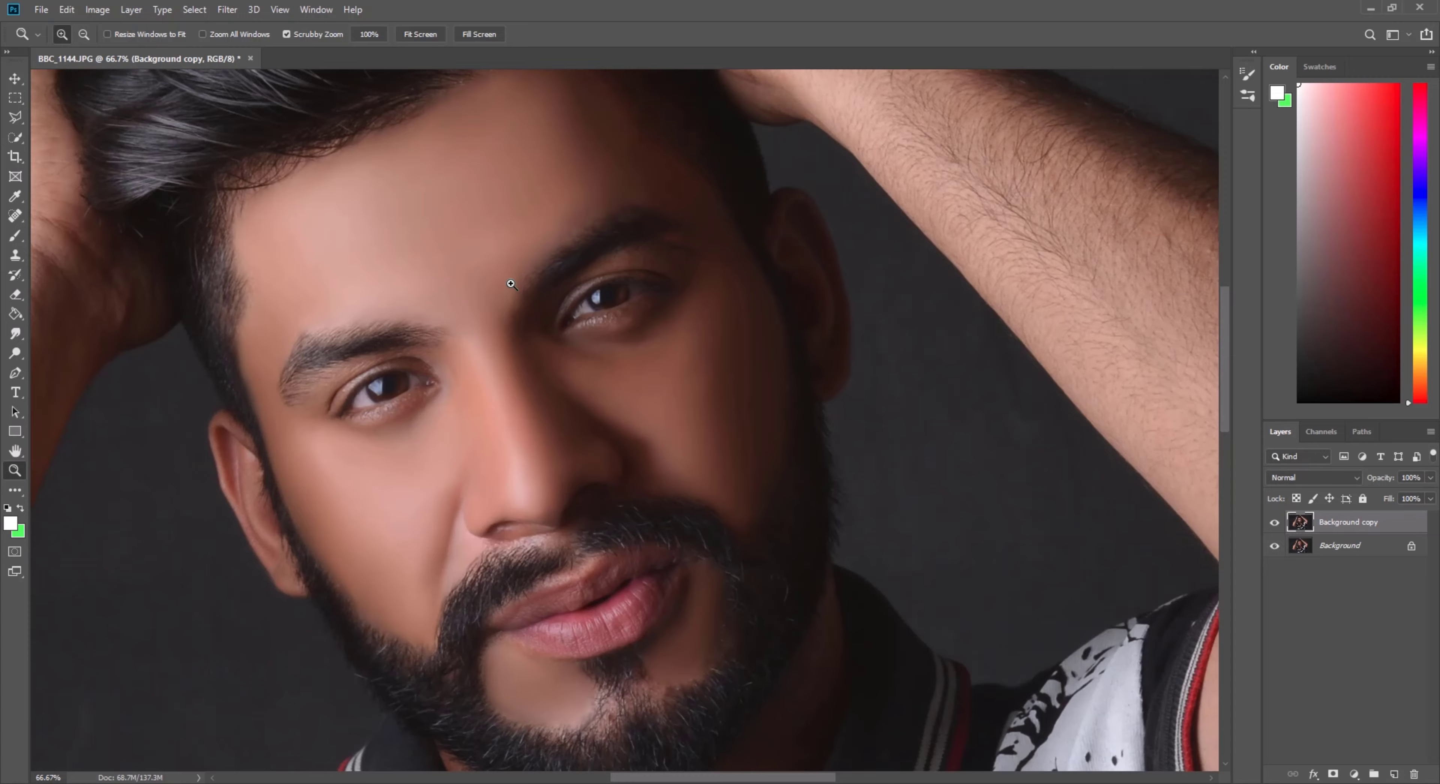
pyautogui.scroll(1, 511, 284)
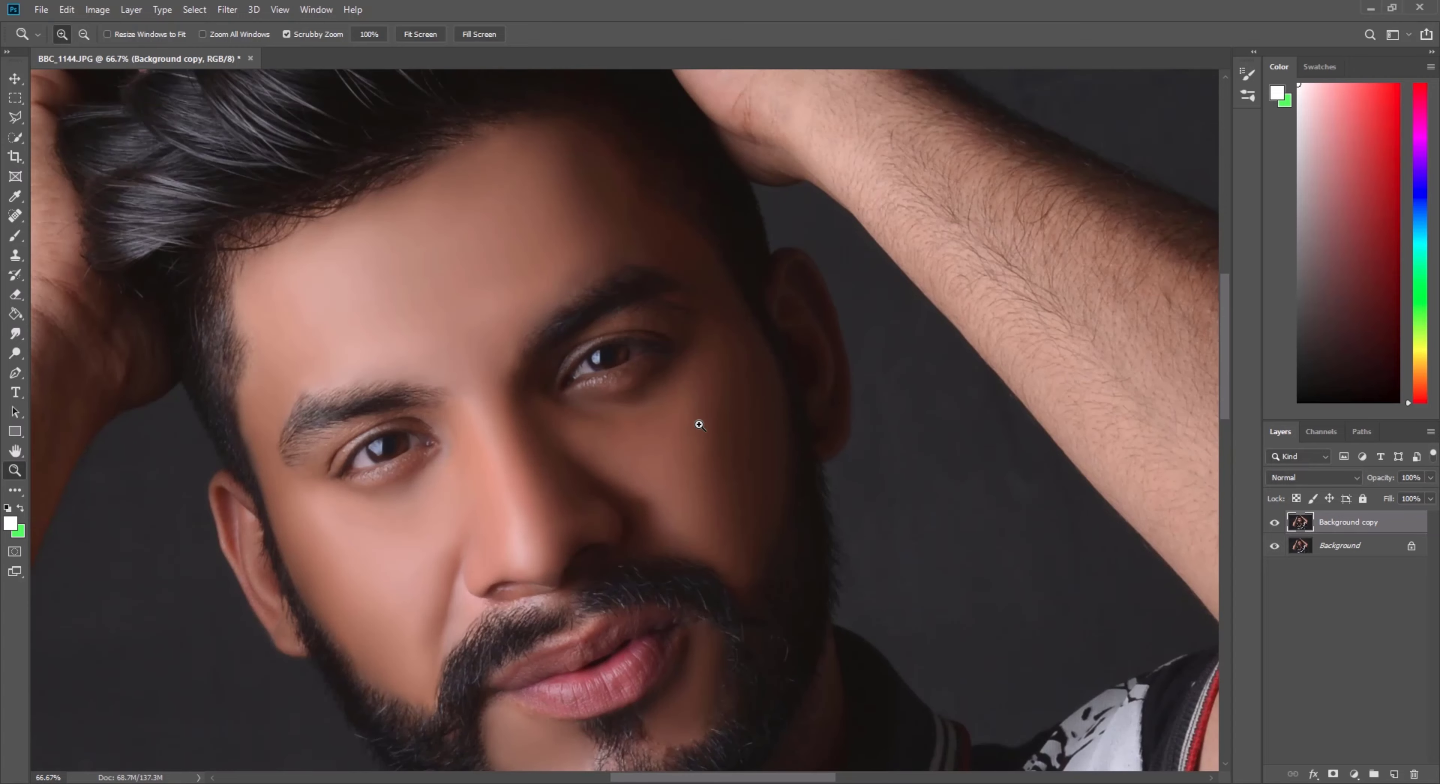
pyautogui.scroll(1, 631, 474)
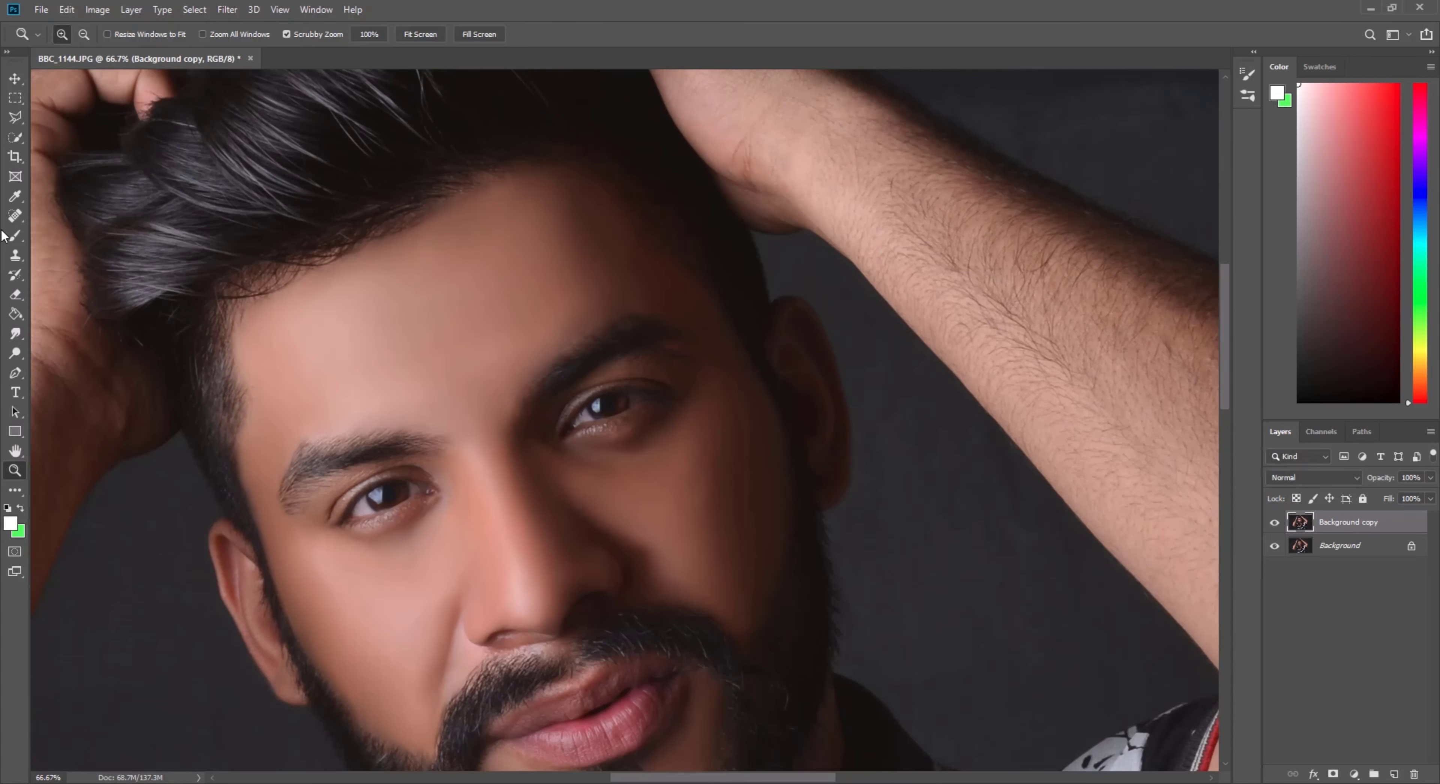
# Step: Return to smudging and enlarge the brush to cover the forehead
pyautogui.click(16, 334)
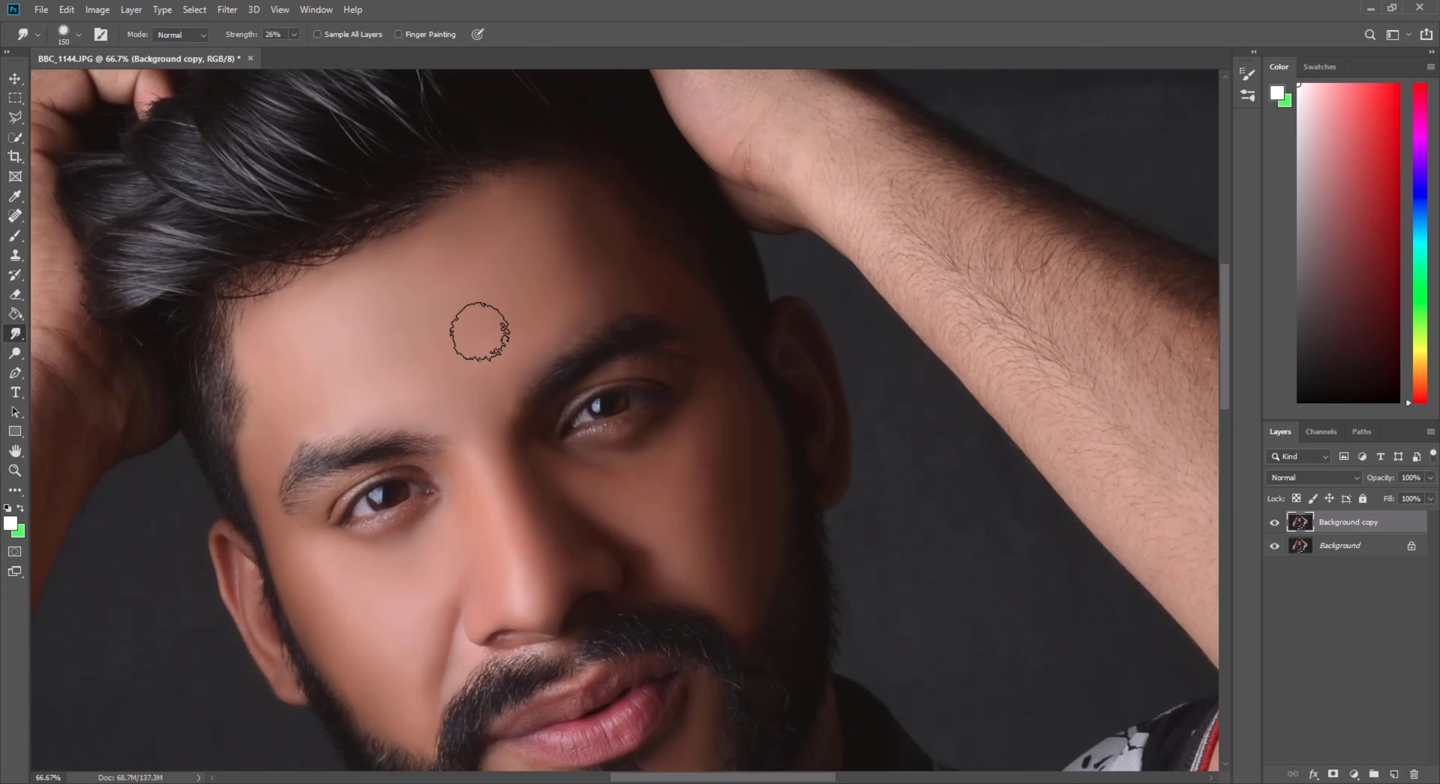
pyautogui.rightClick(477, 329)
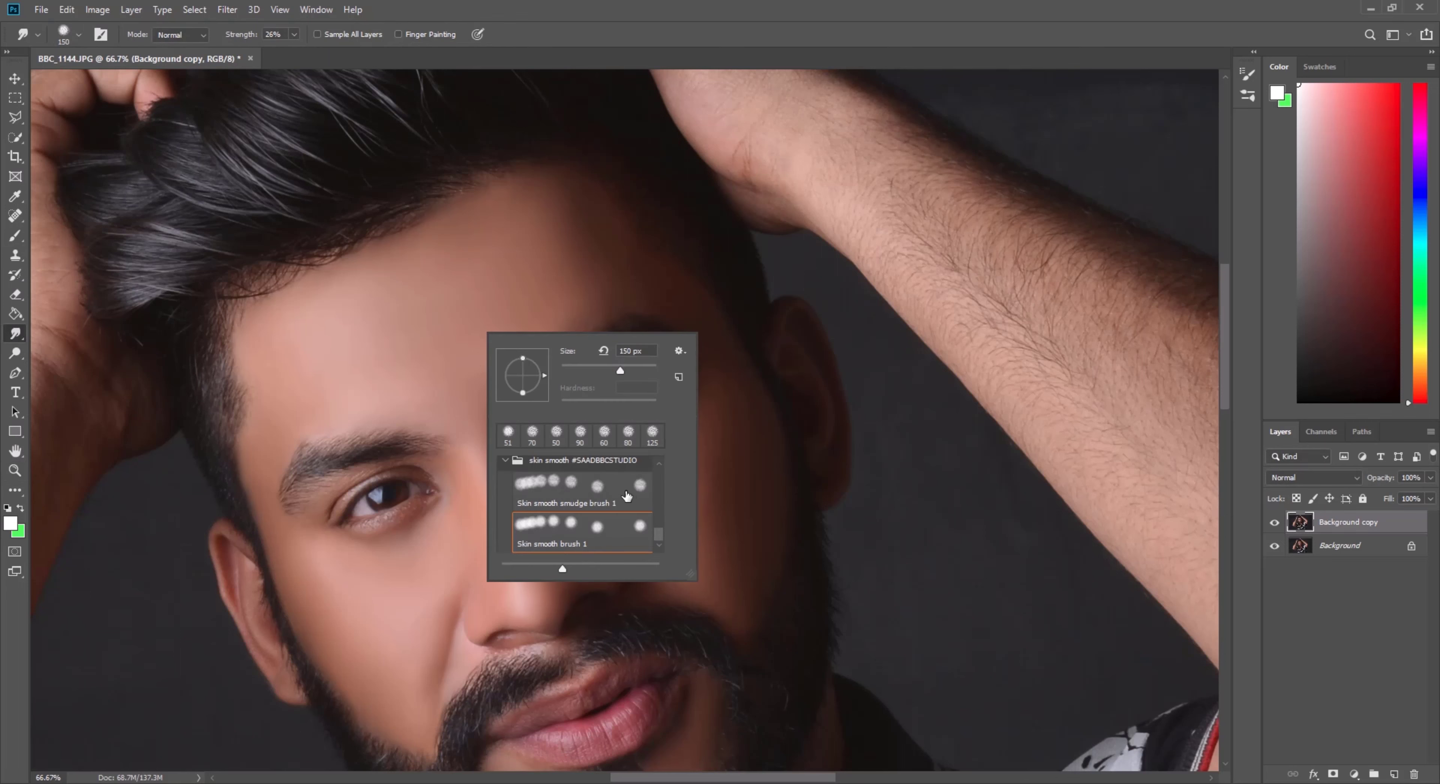
pyautogui.click(407, 286)
pyautogui.scroll(1, 408, 290)
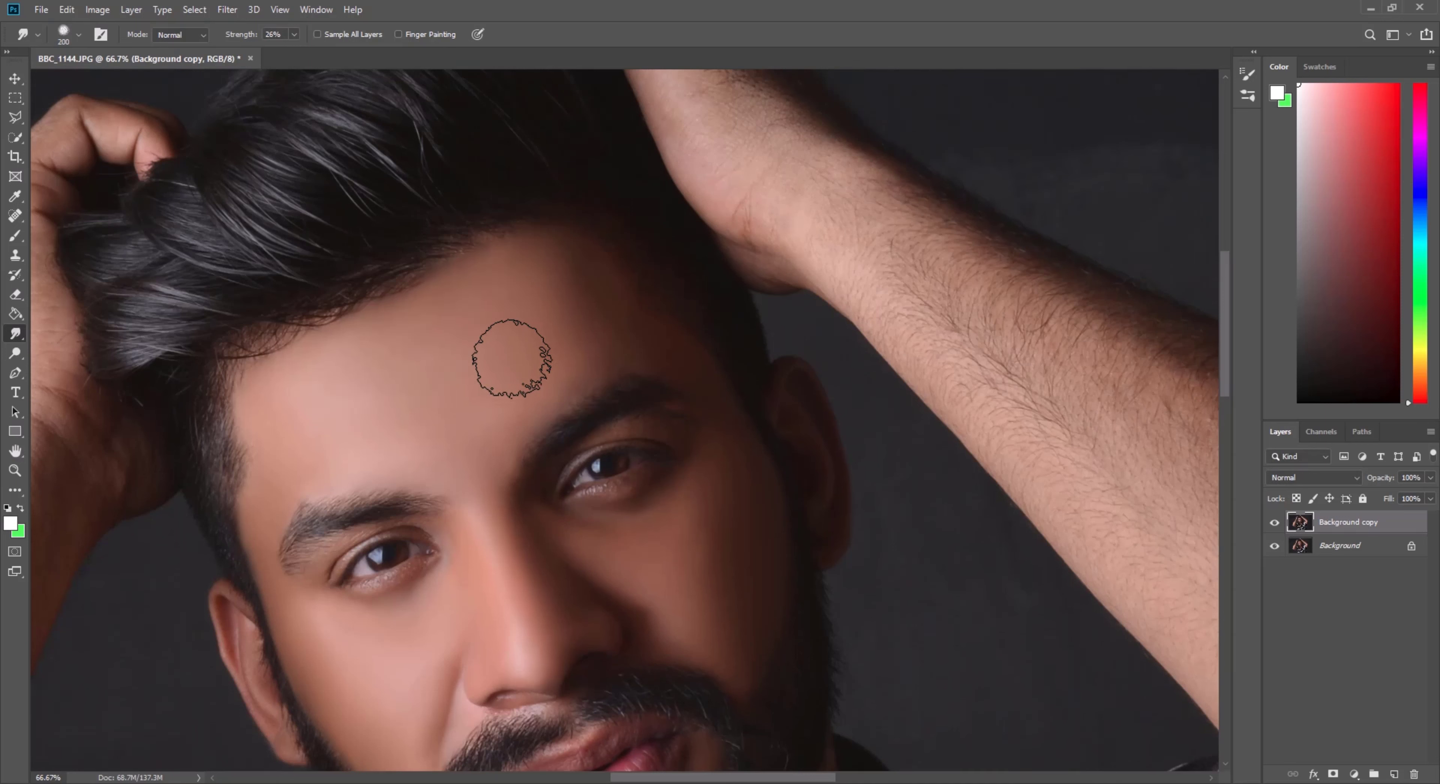
pyautogui.press(']')
pyautogui.press(']')
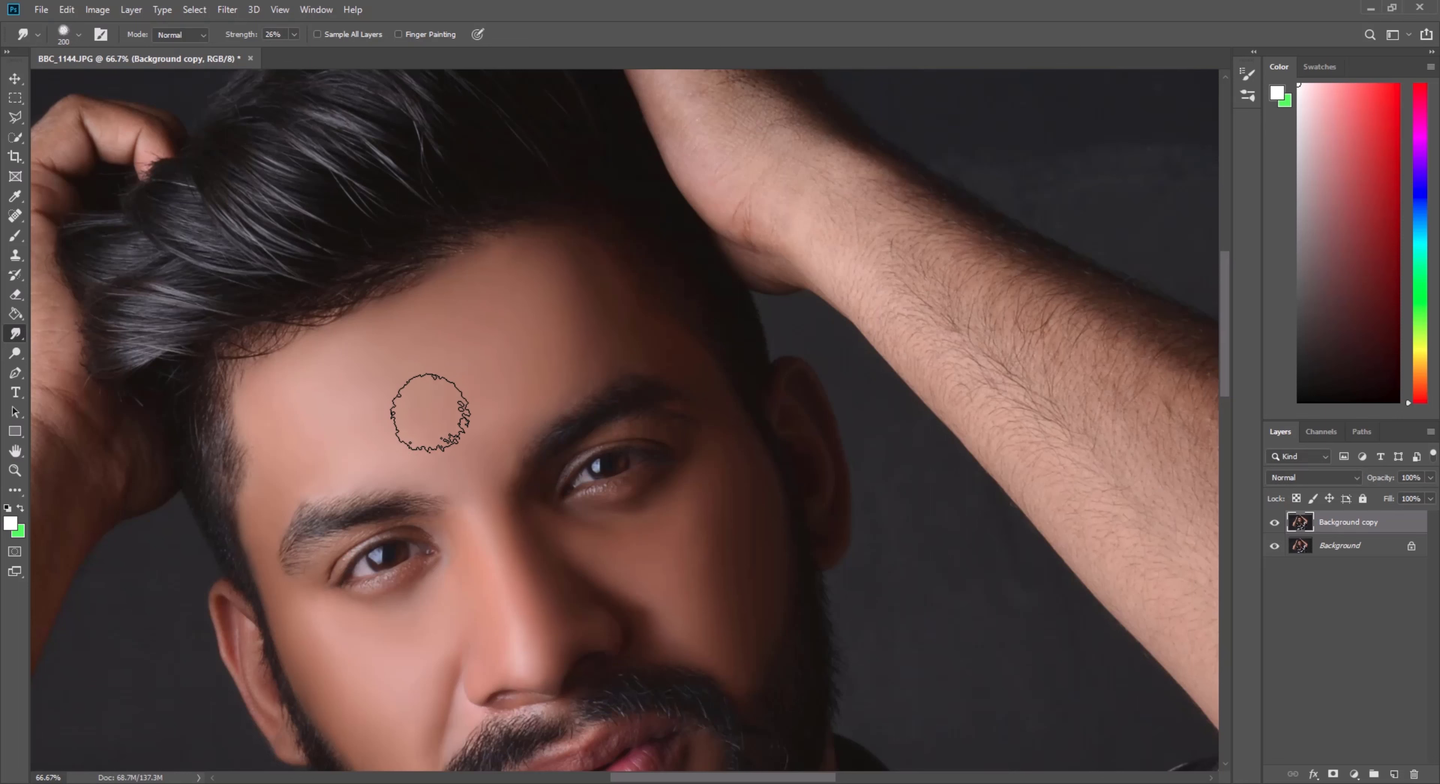
pyautogui.press(']')
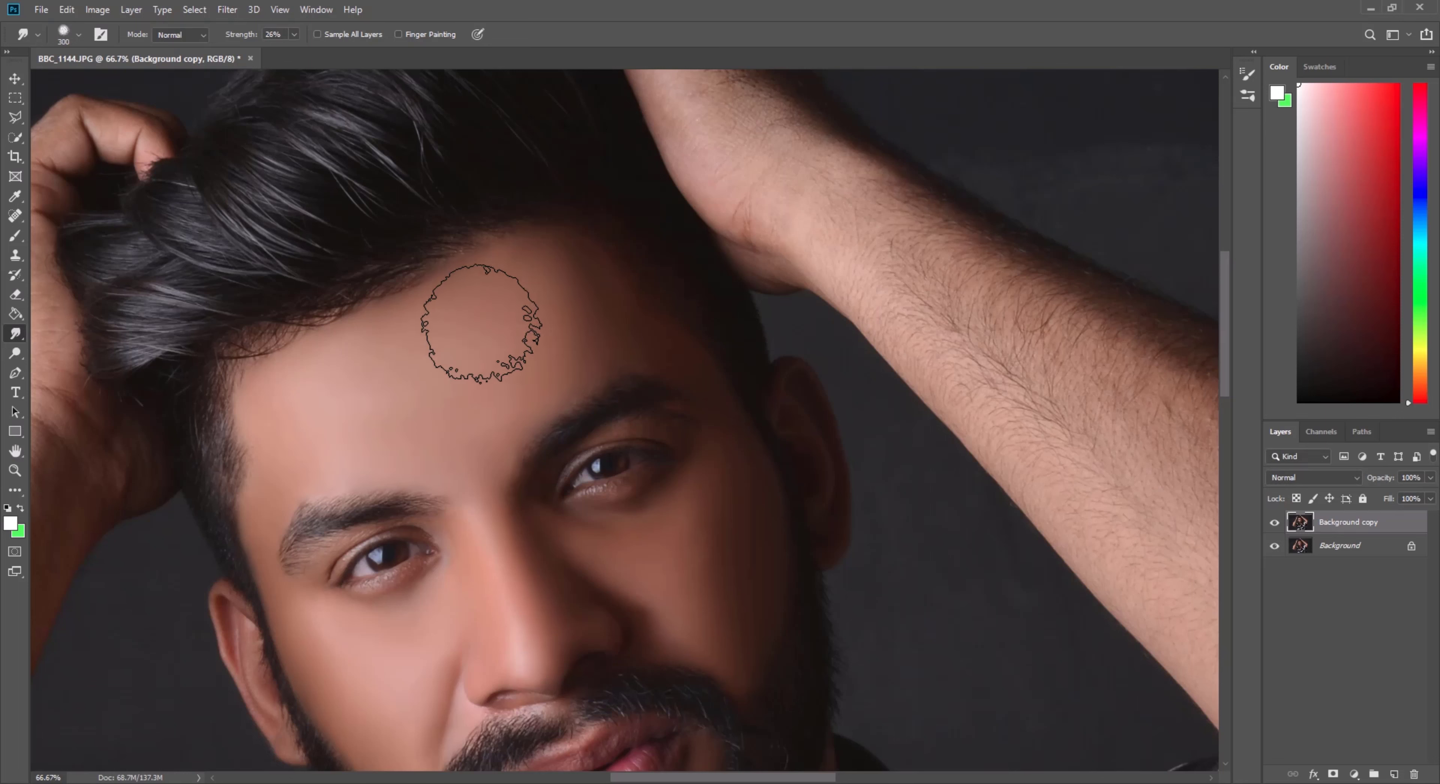
# Step: Smooth the cheek near the eye using progressively smaller brush sizes
pyautogui.press('[')
pyautogui.press('[')
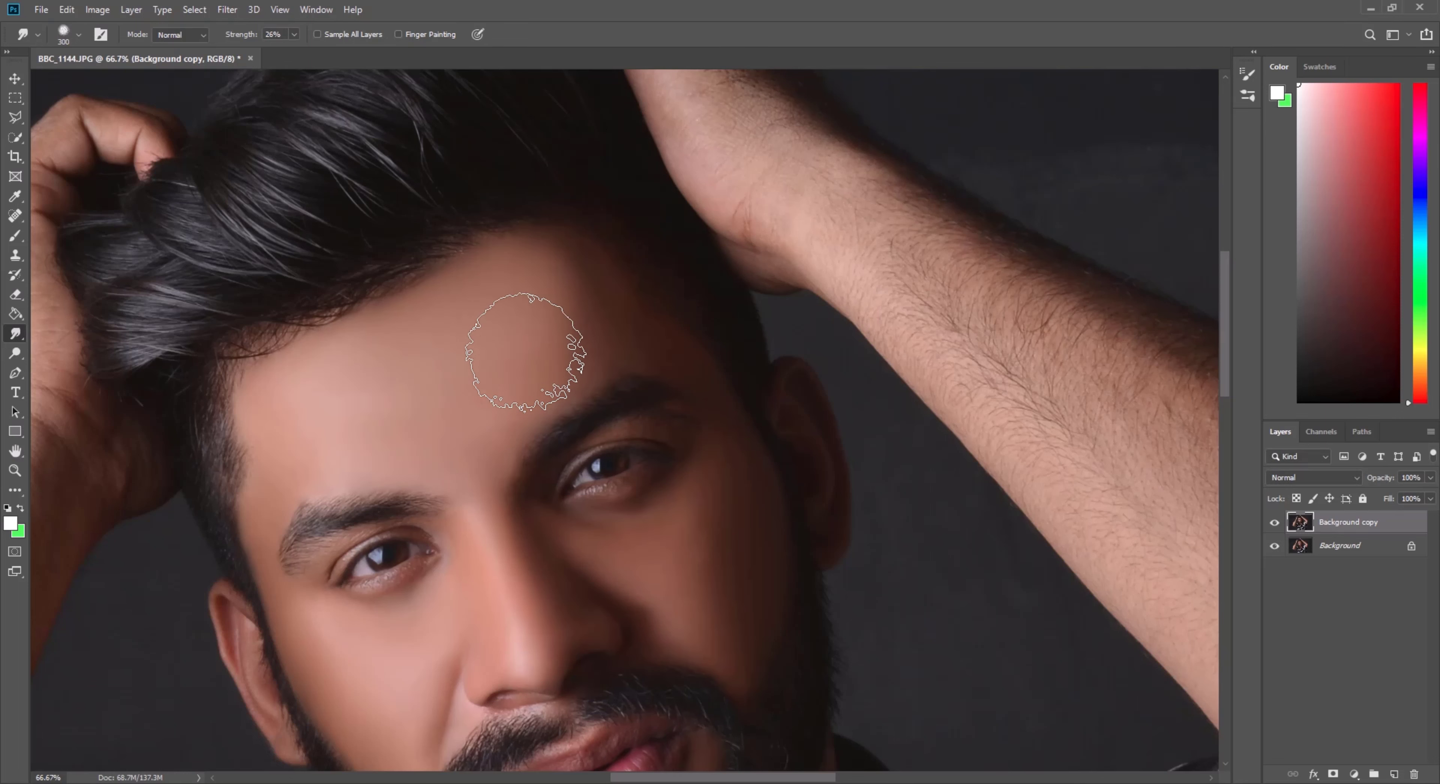
pyautogui.scroll(-3, 559, 381)
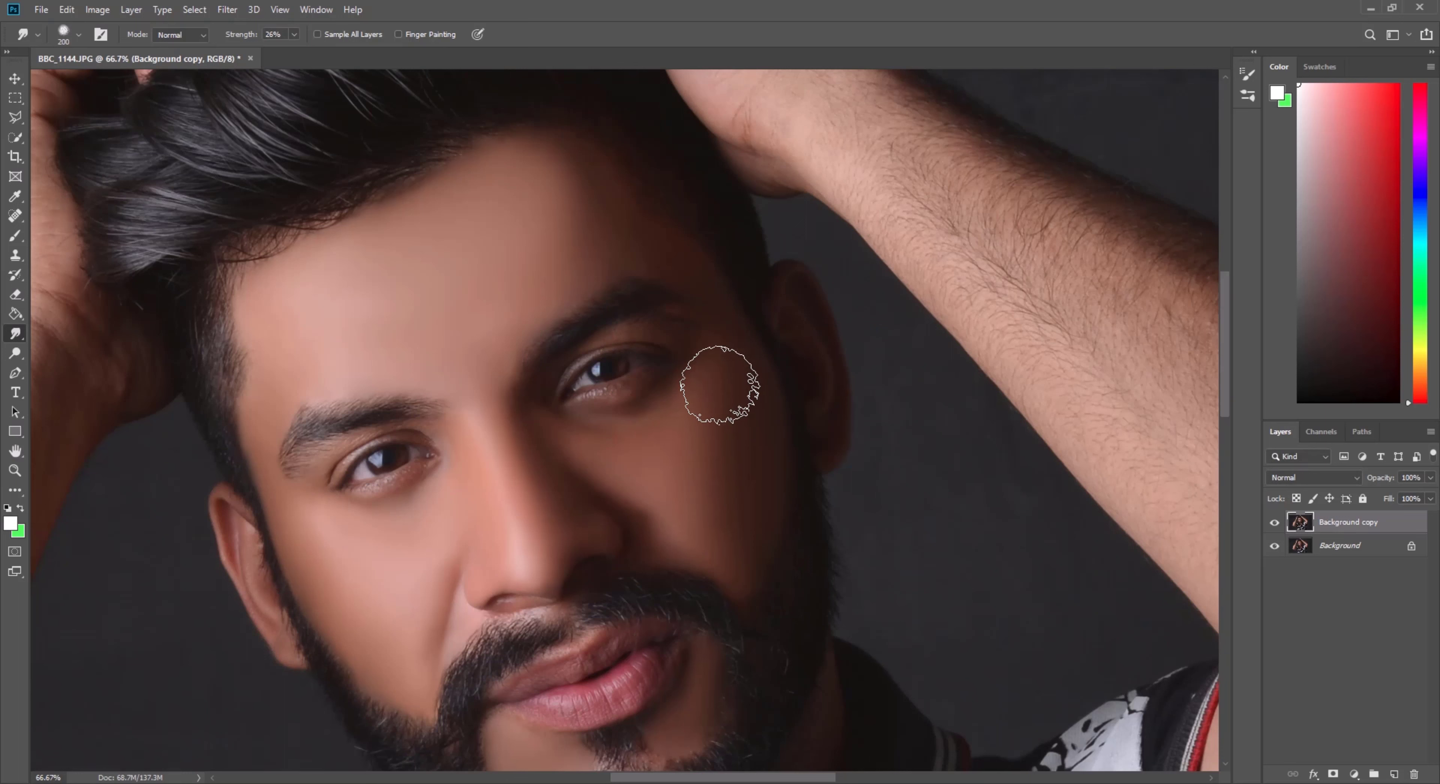
pyautogui.press('[')
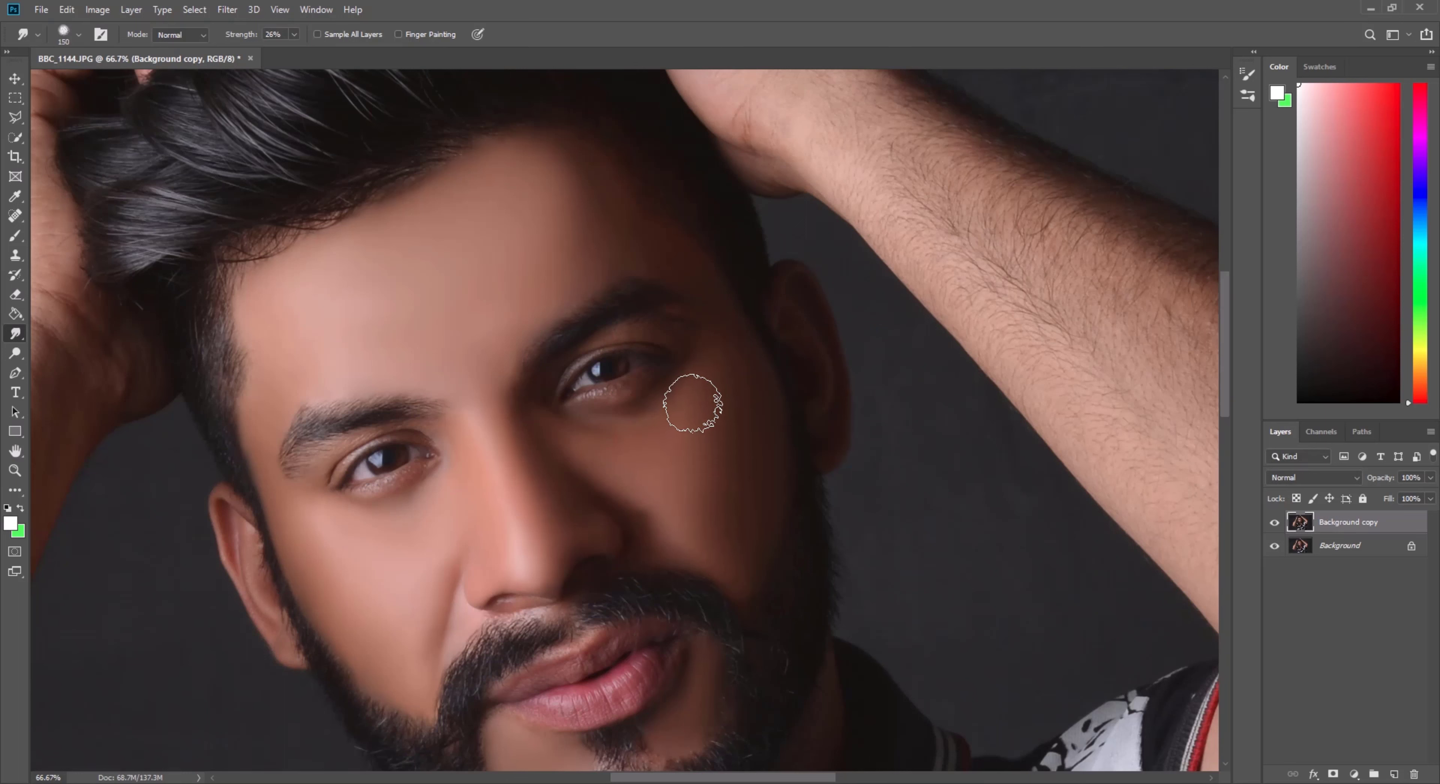
pyautogui.press('[')
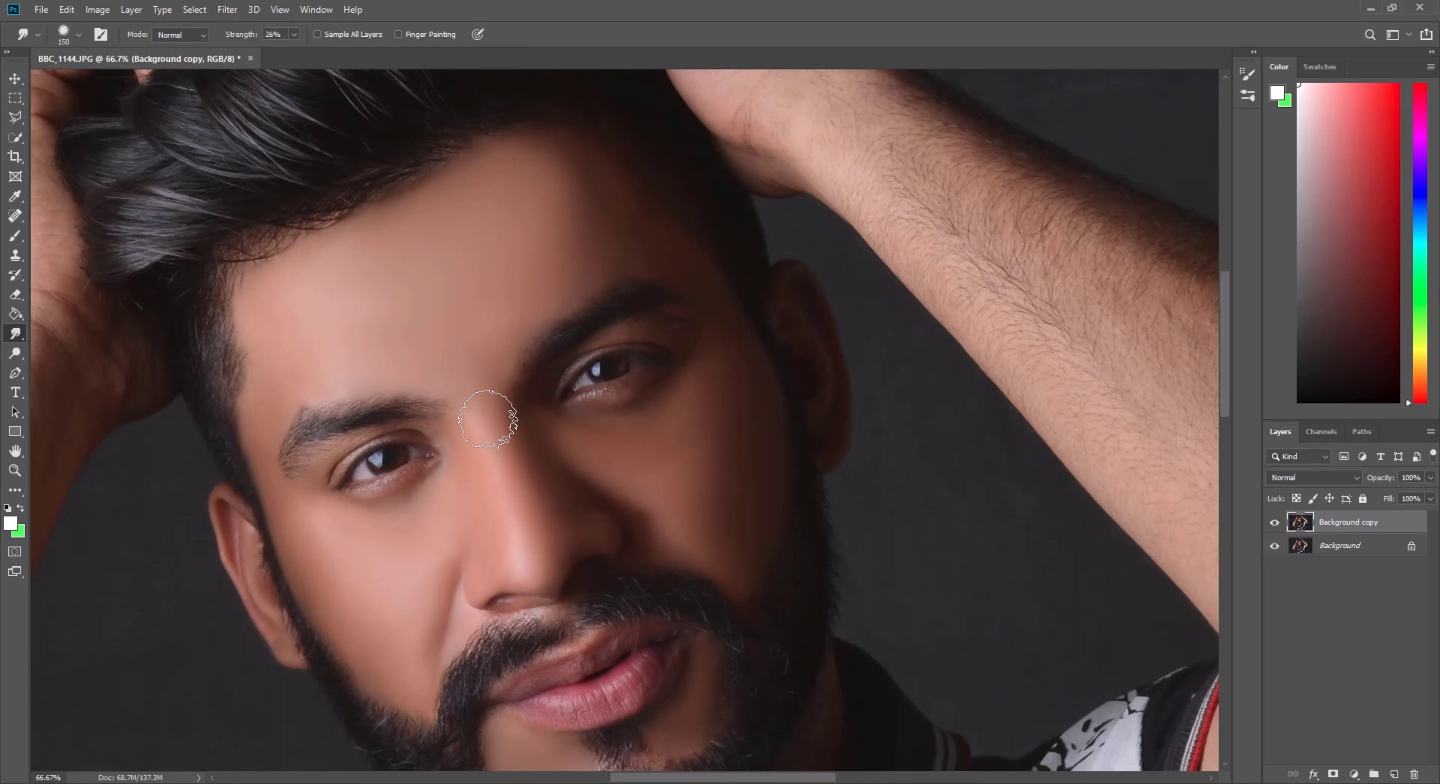
pyautogui.press('[')
pyautogui.press(']')
pyautogui.press(']')
pyautogui.press(']')
pyautogui.scroll(1, 492, 313)
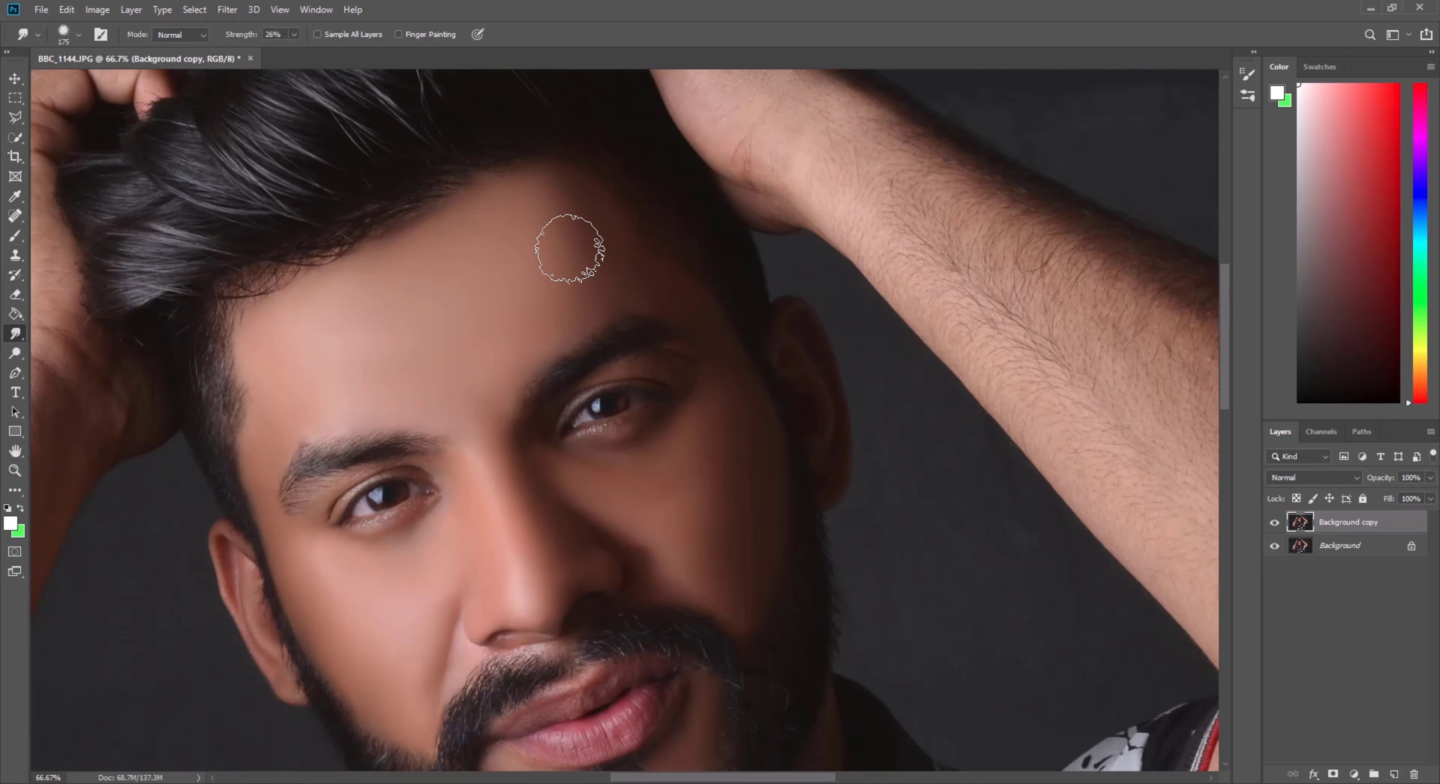
pyautogui.scroll(-3, 450, 299)
pyautogui.scroll(-1, 724, 358)
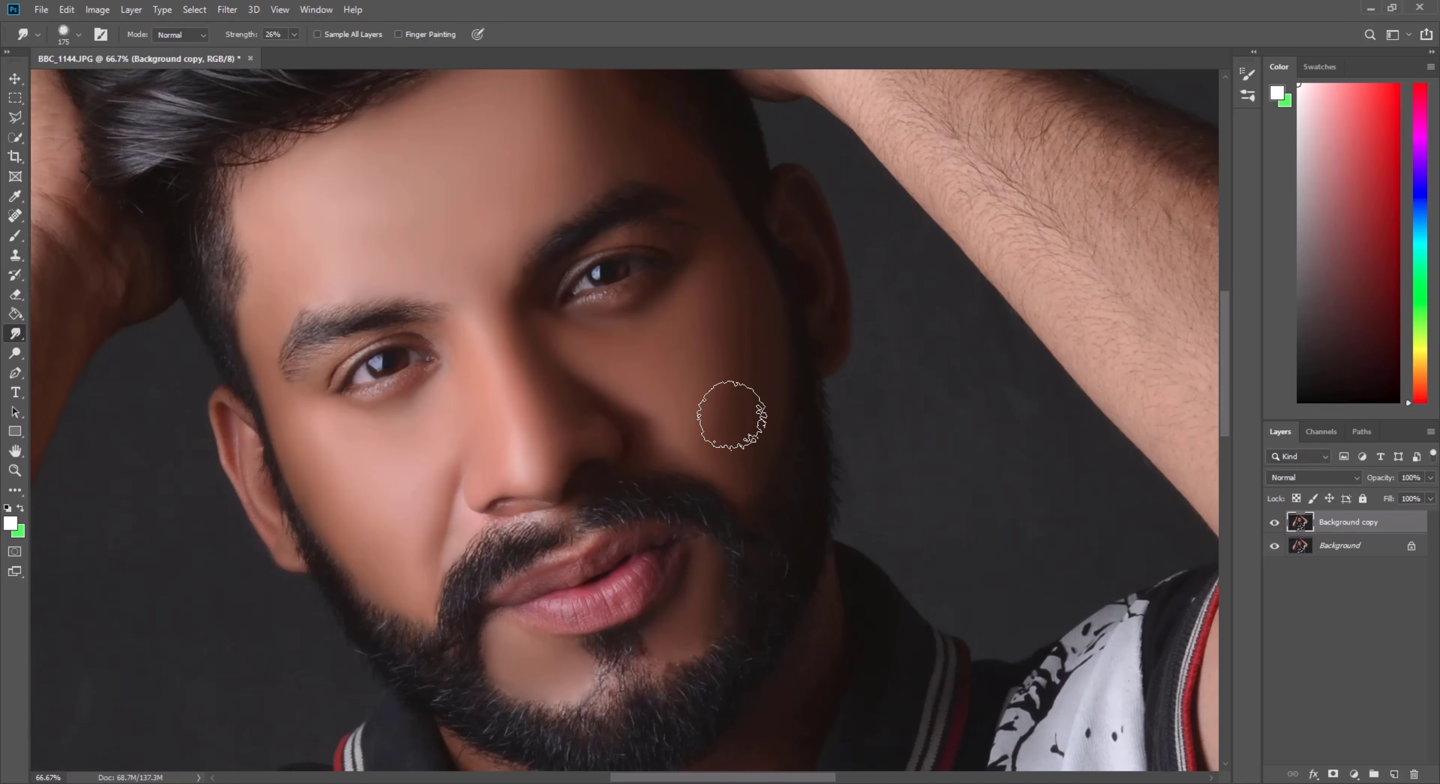
# Step: Continue smoothing the cheeks and under-eye skin, adjusting brush size for detail
pyautogui.press('[')
pyautogui.scroll(-1, 554, 391)
pyautogui.scroll(-1, 457, 384)
pyautogui.press(']')
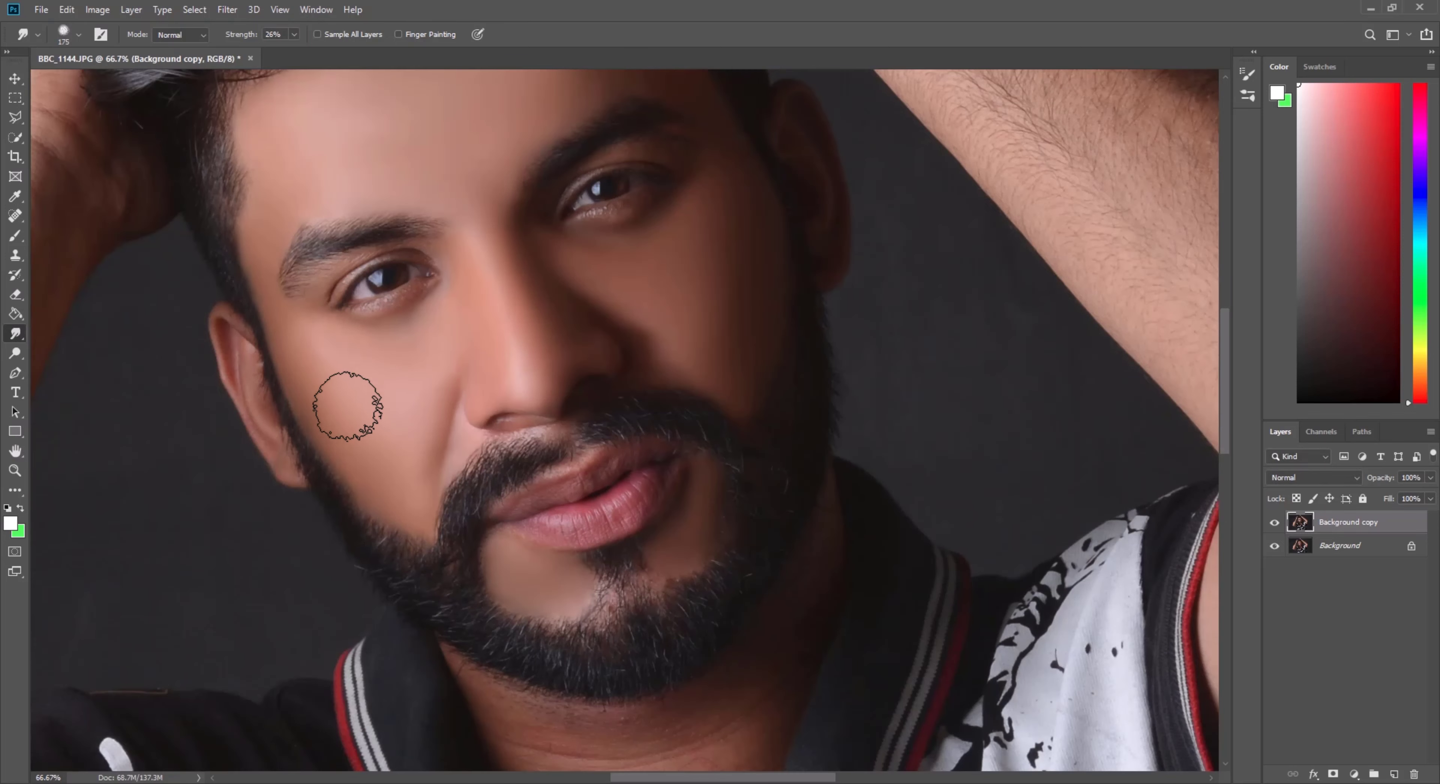
pyautogui.scroll(1, 371, 425)
pyautogui.press('[')
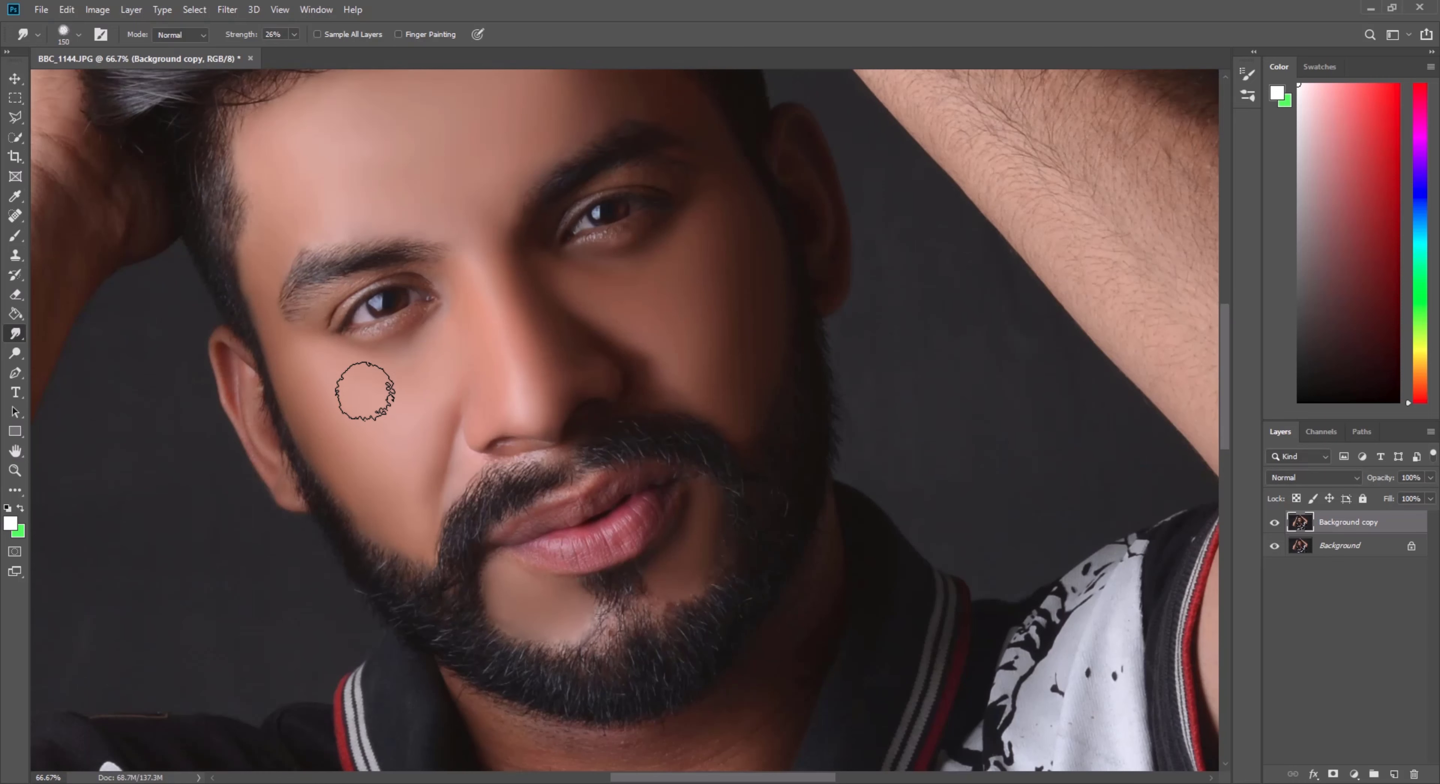
pyautogui.press('[')
pyautogui.press('[')
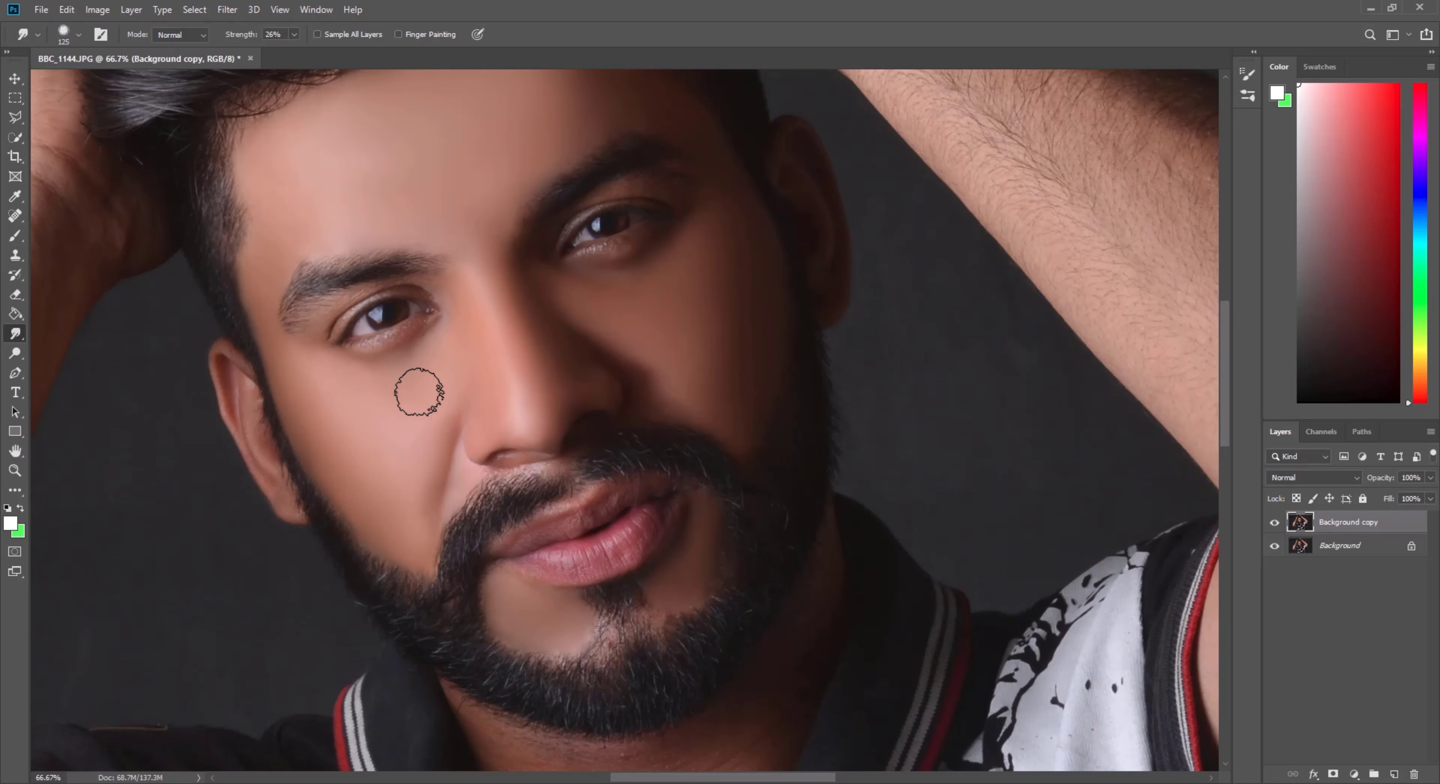
pyautogui.press(']')
pyautogui.press(']')
pyautogui.scroll(-1, 504, 486)
pyautogui.scroll(-1, 505, 486)
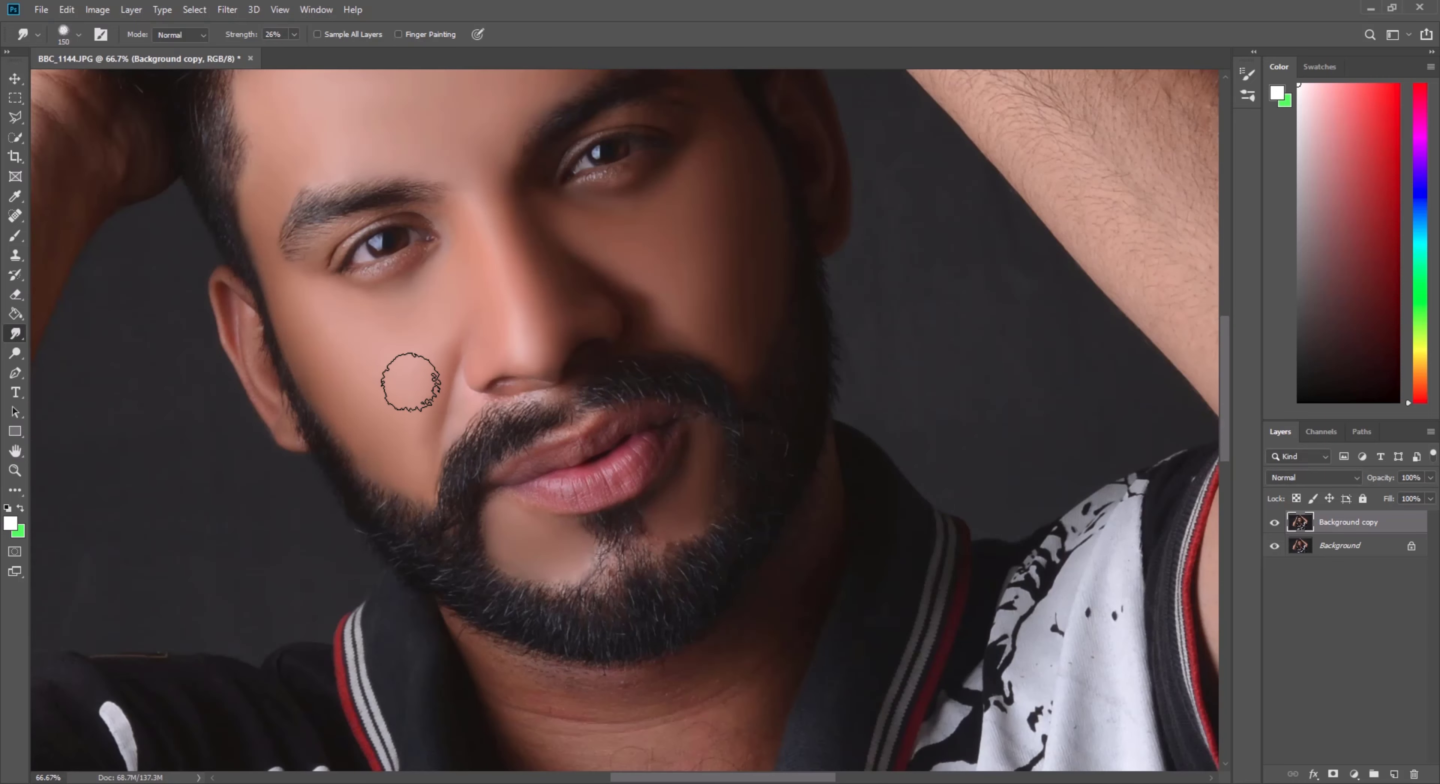
# Step: Smooth the chin and upper neck, resizing the brush along the neck
pyautogui.scroll(-1, 344, 369)
pyautogui.press('[')
pyautogui.press('[')
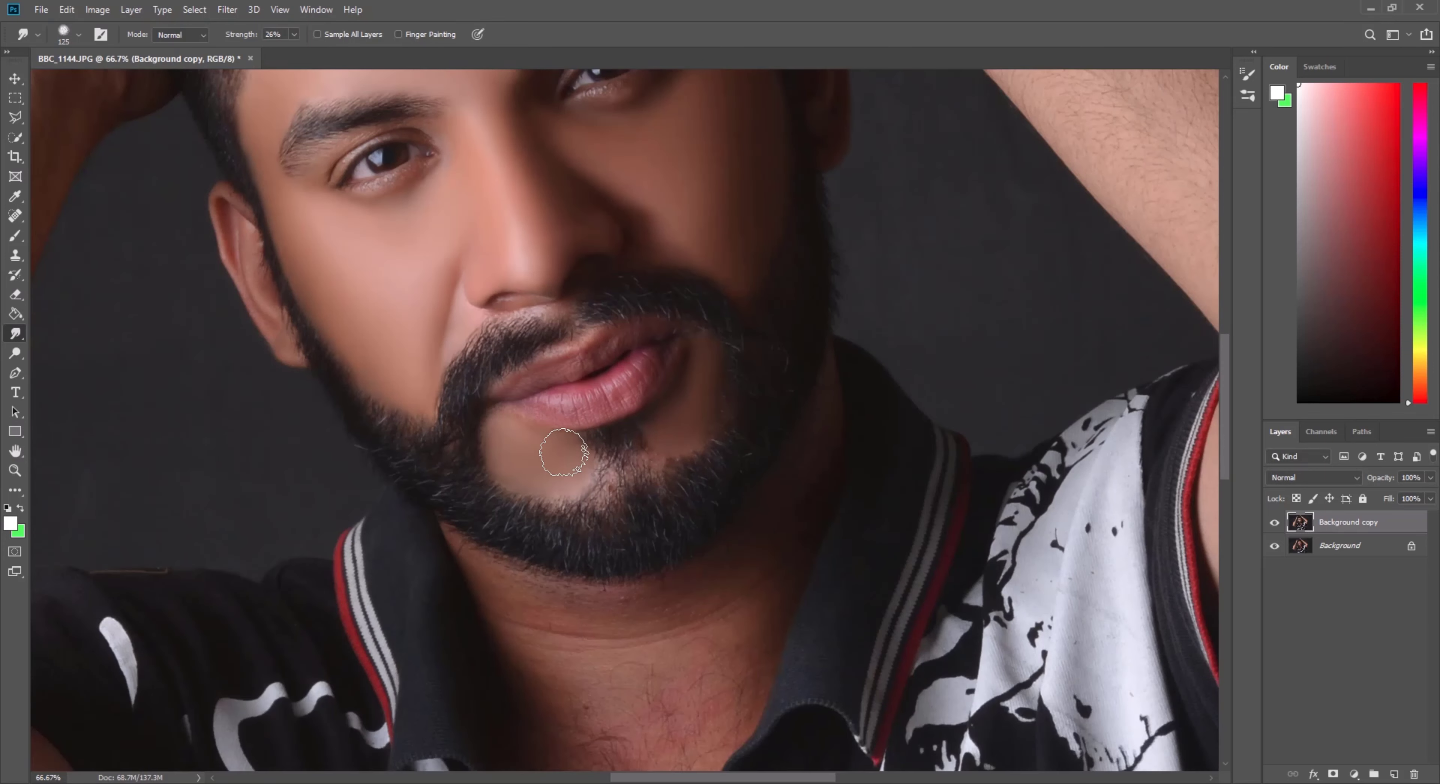
pyautogui.scroll(-1, 559, 509)
pyautogui.press(']')
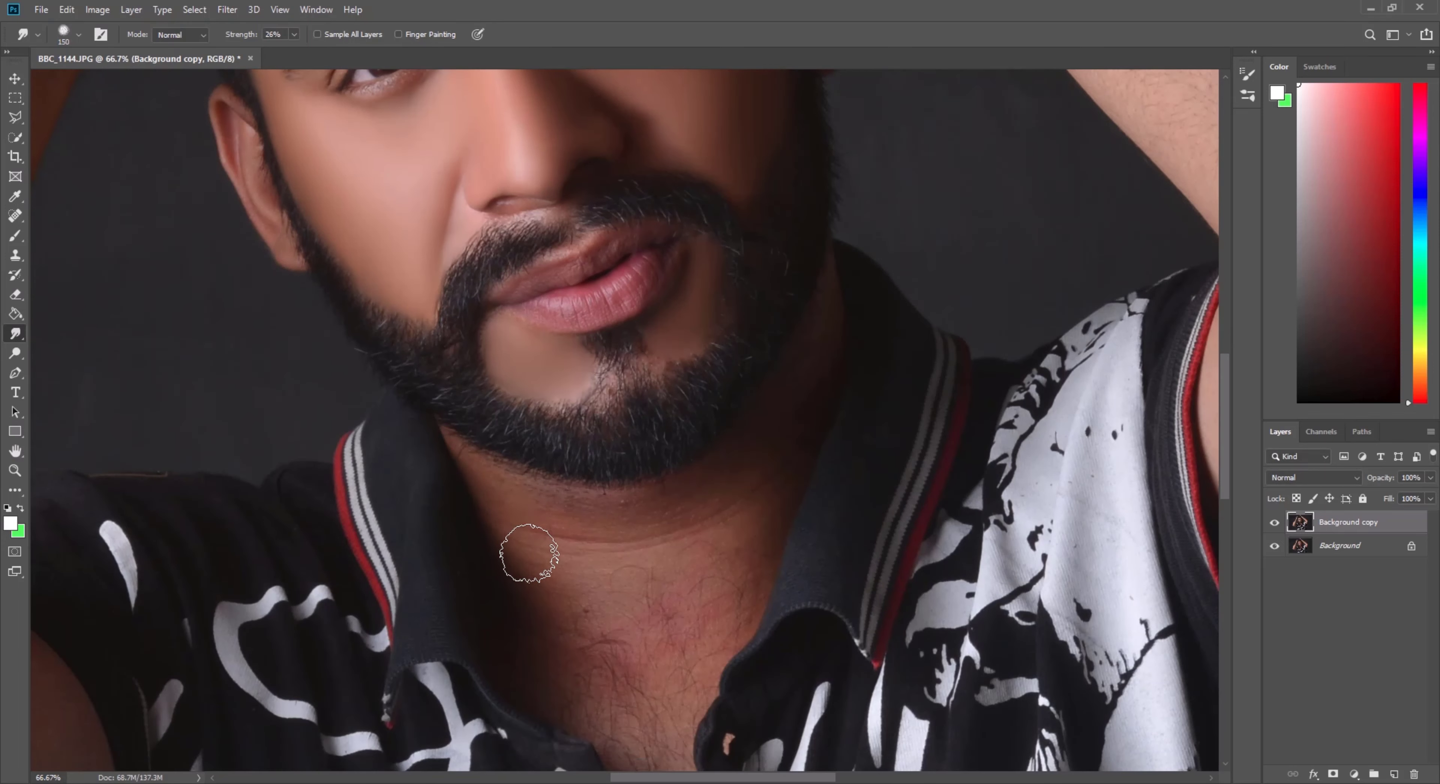
pyautogui.press('[')
pyautogui.press('[')
pyautogui.press(']')
pyautogui.press(']')
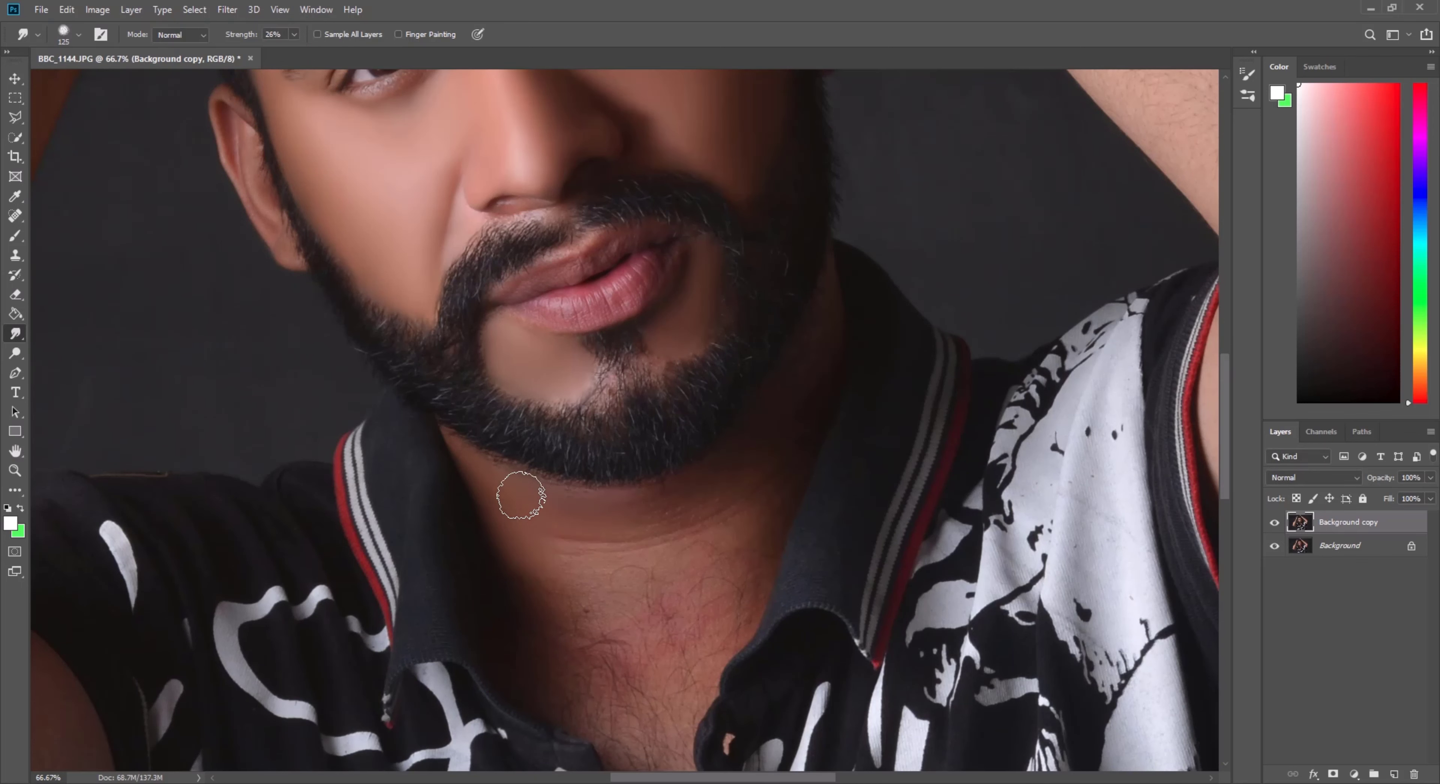
pyautogui.press(']')
pyautogui.press(']')
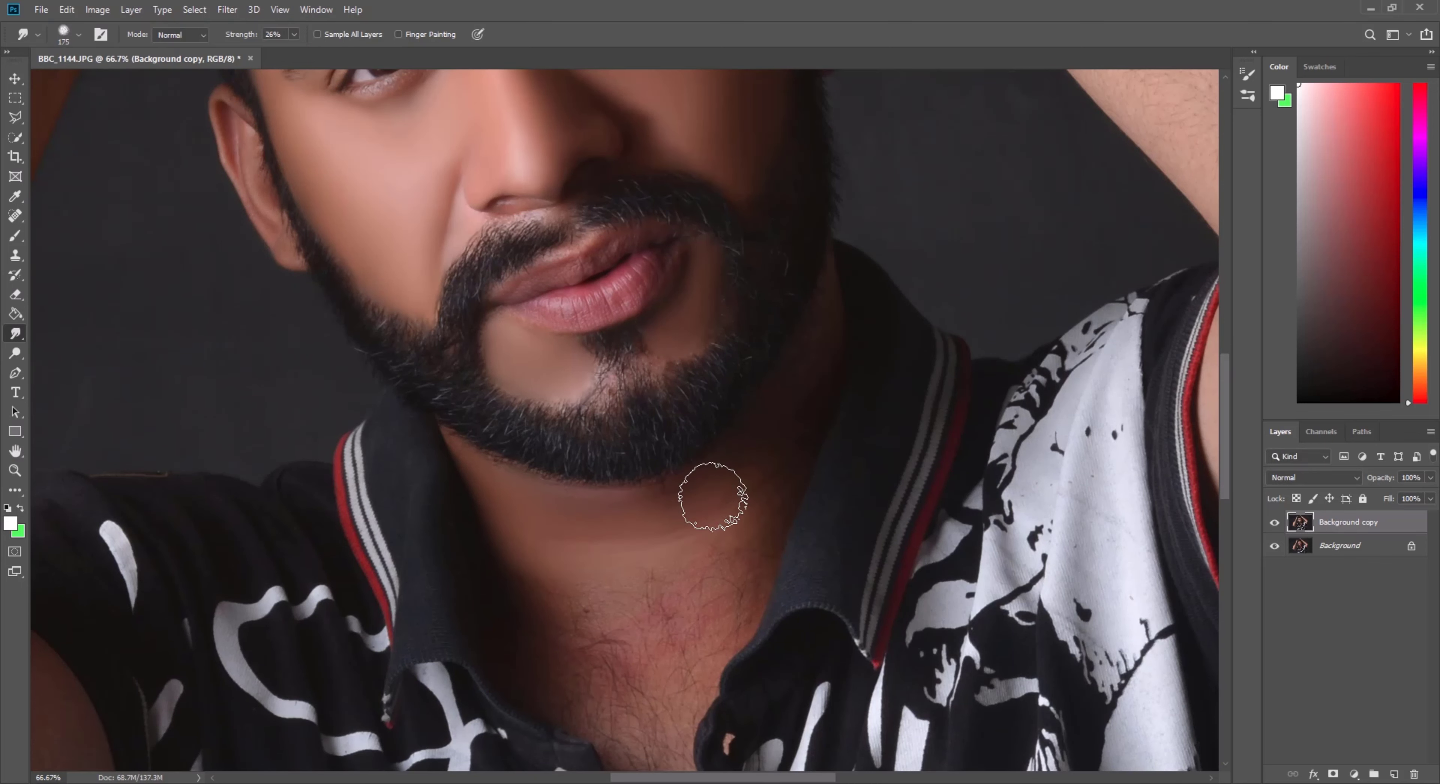
# Step: Enlarge the brush and smooth the hair texture over the throat
pyautogui.scroll(2, 672, 526)
pyautogui.press('[')
pyautogui.press('[')
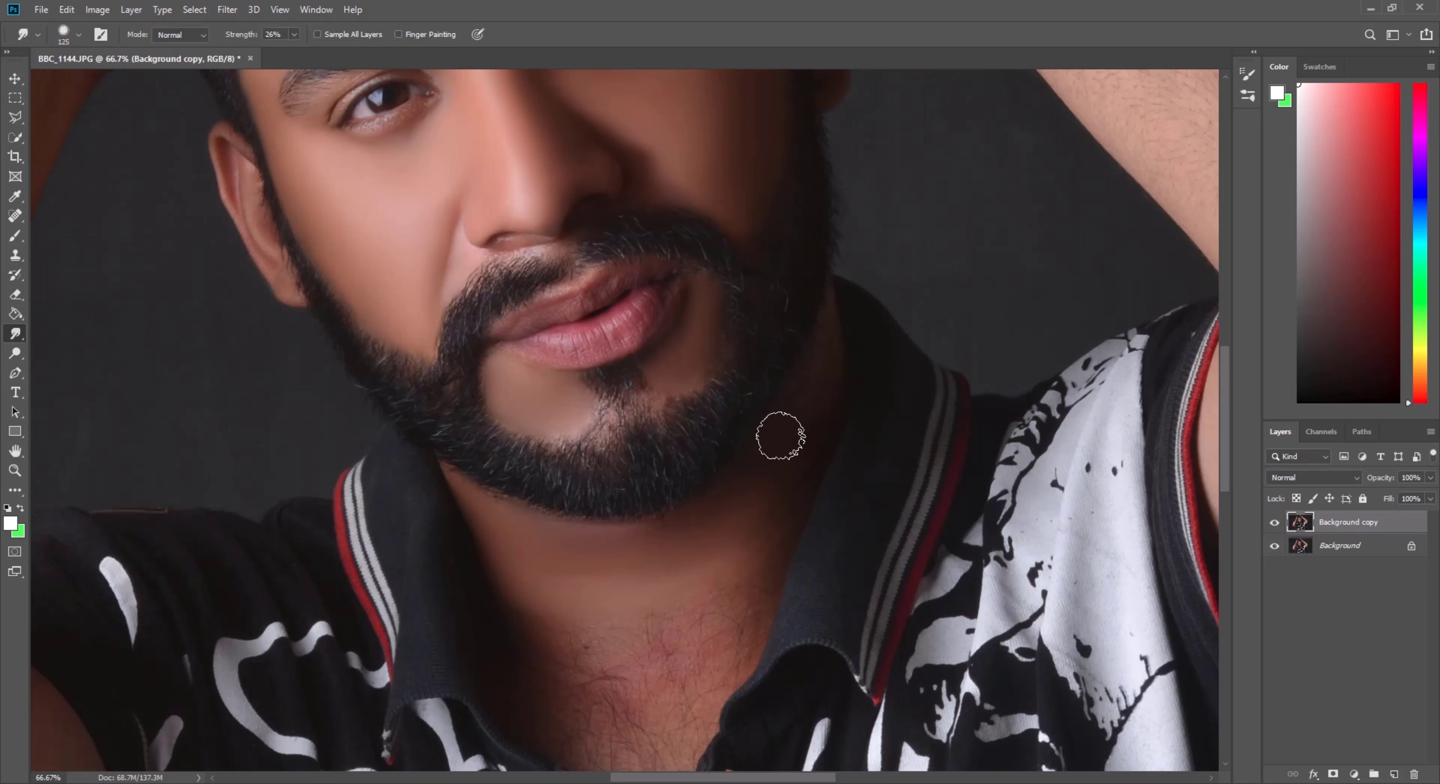
pyautogui.press(']')
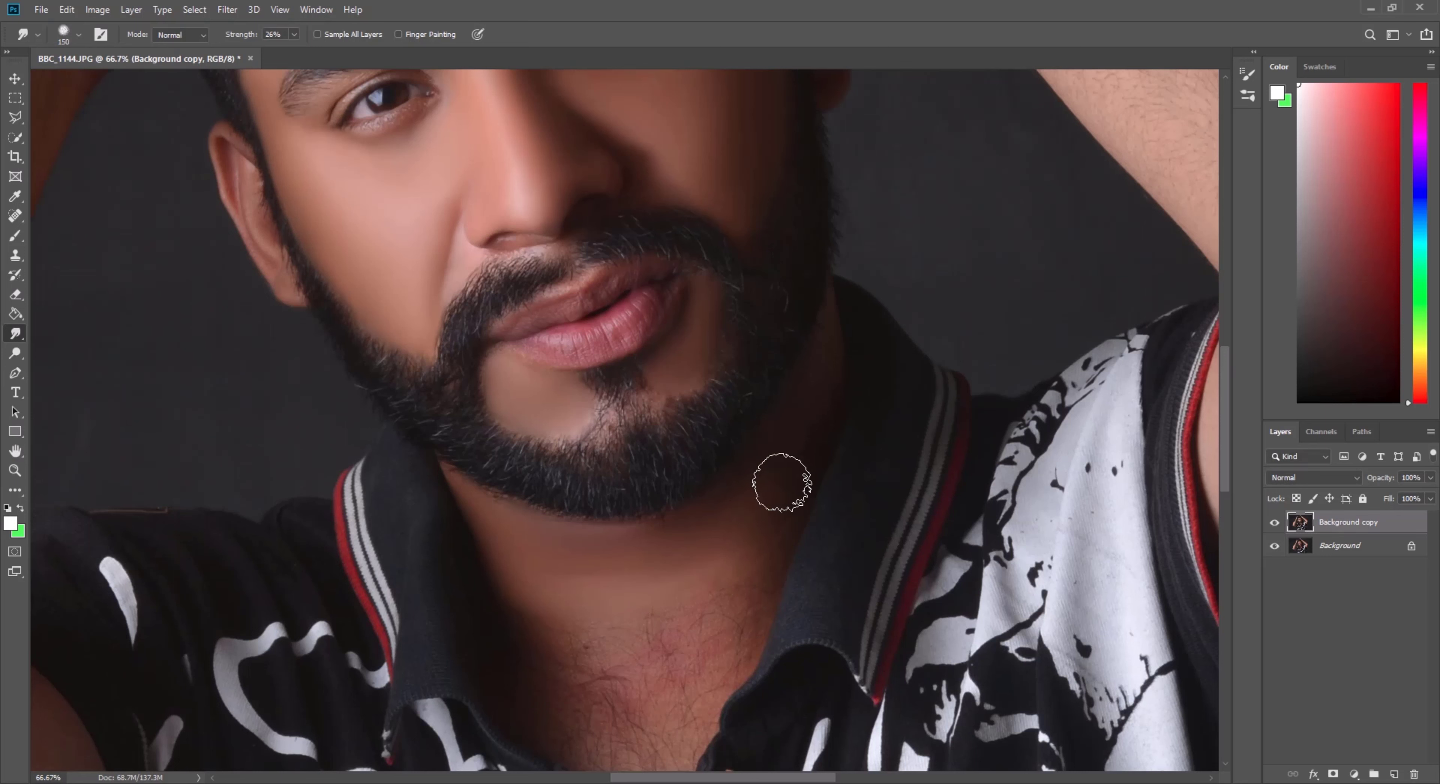
pyautogui.press(']')
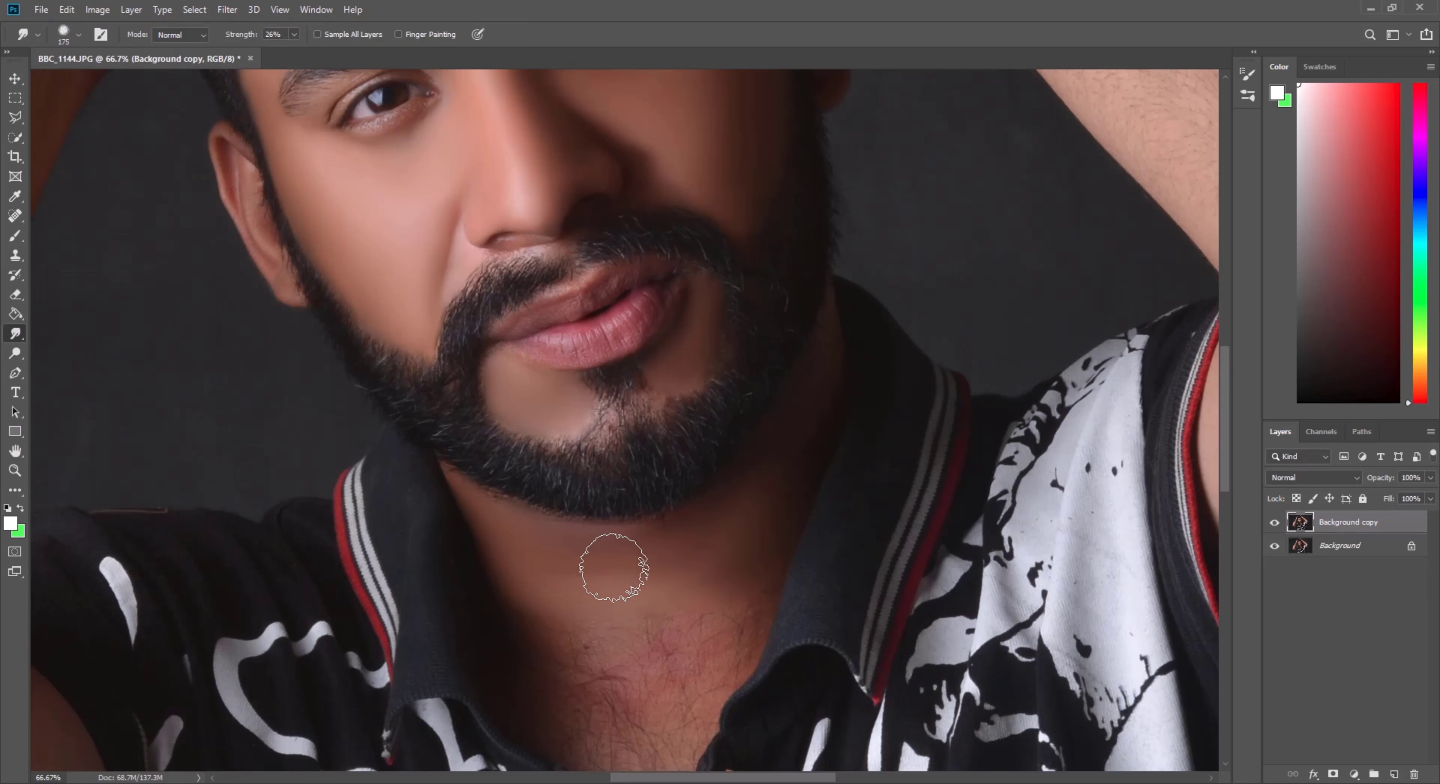
pyautogui.press(']')
pyautogui.scroll(-4, 593, 643)
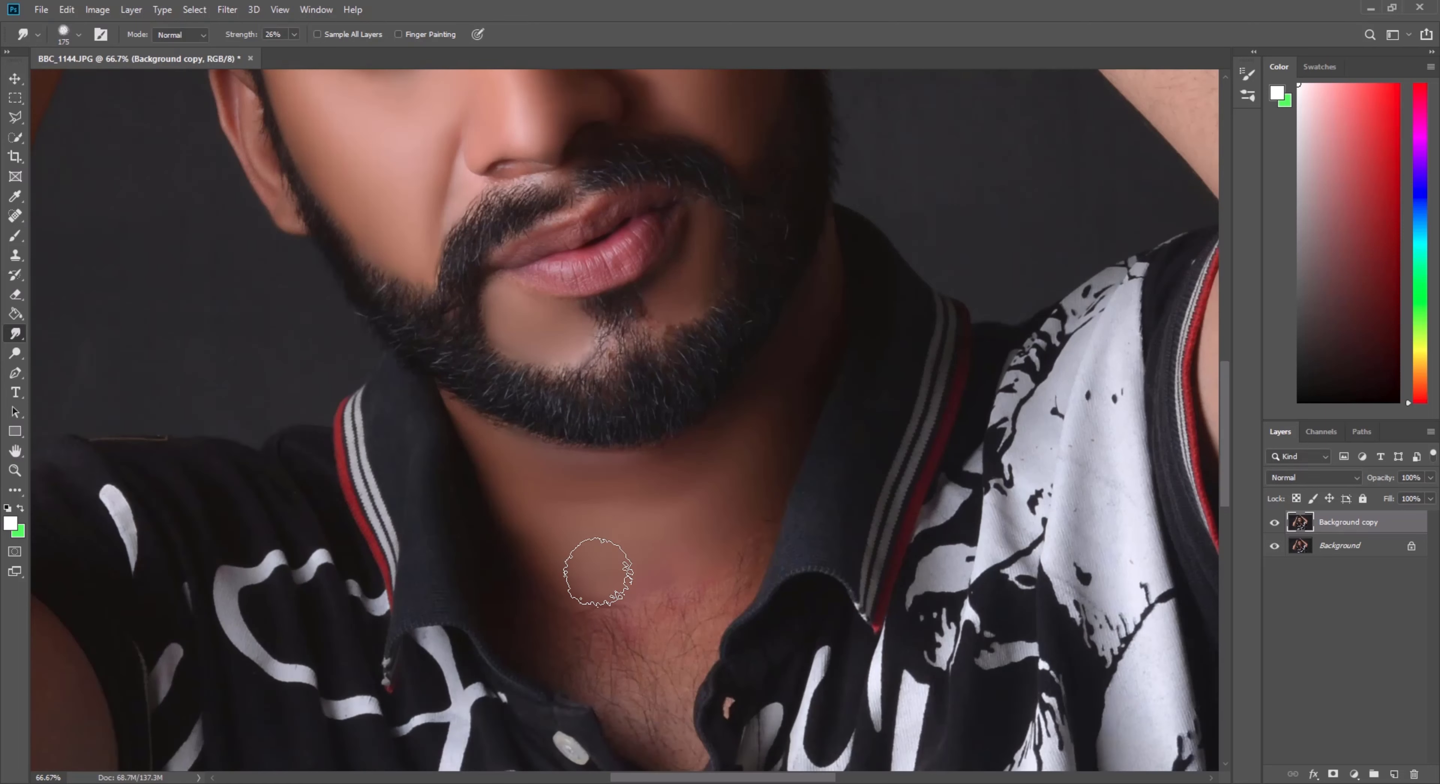
pyautogui.moveTo(610, 602)
pyautogui.mouseDown()
pyautogui.moveTo(652, 598)
pyautogui.moveTo(733, 498)
pyautogui.moveTo(685, 617)
pyautogui.moveTo(611, 633)
pyautogui.moveTo(563, 598)
pyautogui.moveTo(695, 551)
pyautogui.moveTo(682, 620)
pyautogui.moveTo(630, 691)
pyautogui.moveTo(603, 684)
pyautogui.moveTo(675, 598)
pyautogui.moveTo(598, 566)
pyautogui.moveTo(646, 505)
pyautogui.mouseUp()
# Step: Finish the lower neck and shrink the brush to a small size
pyautogui.press('[')
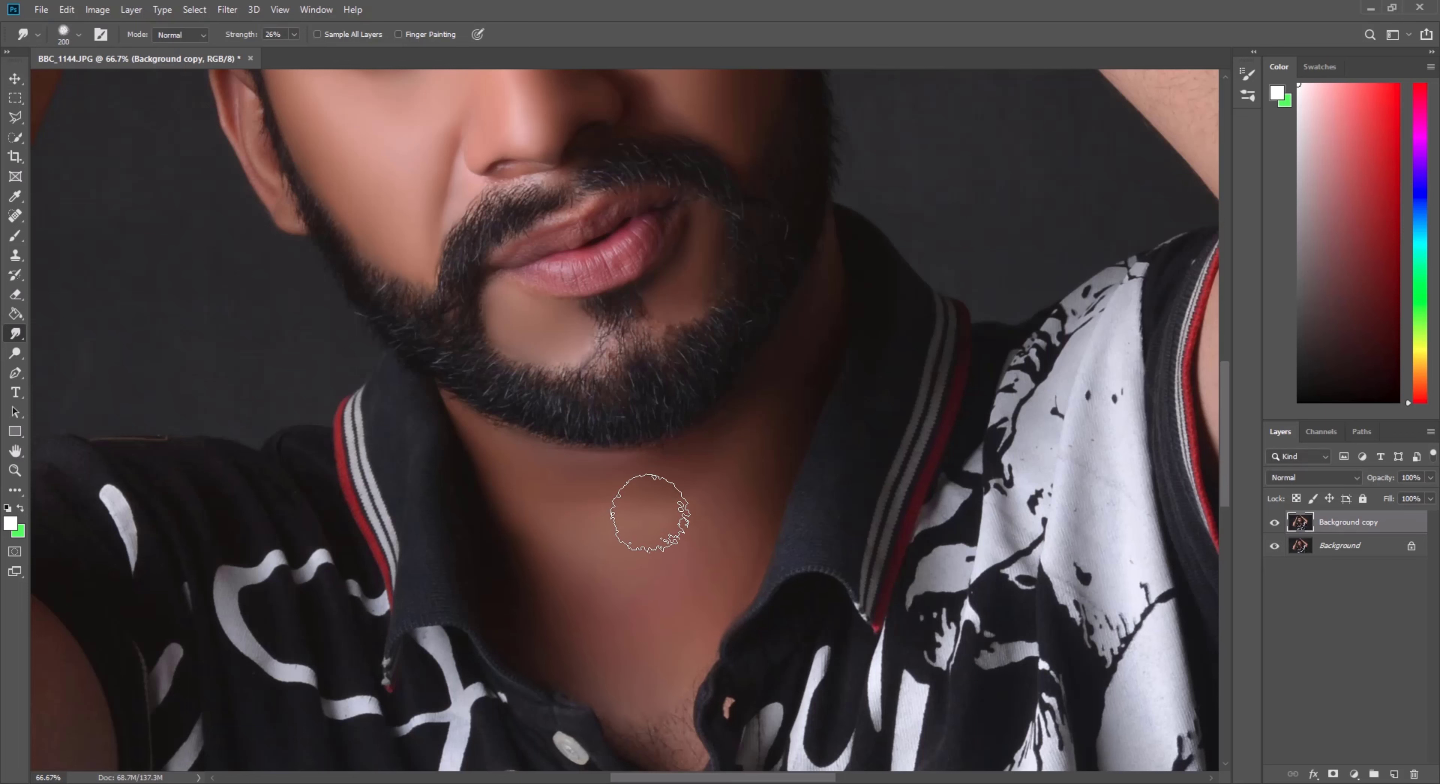
pyautogui.scroll(1, 647, 505)
pyautogui.press(']')
pyautogui.press('[')
pyautogui.press('[')
pyautogui.scroll(1, 735, 567)
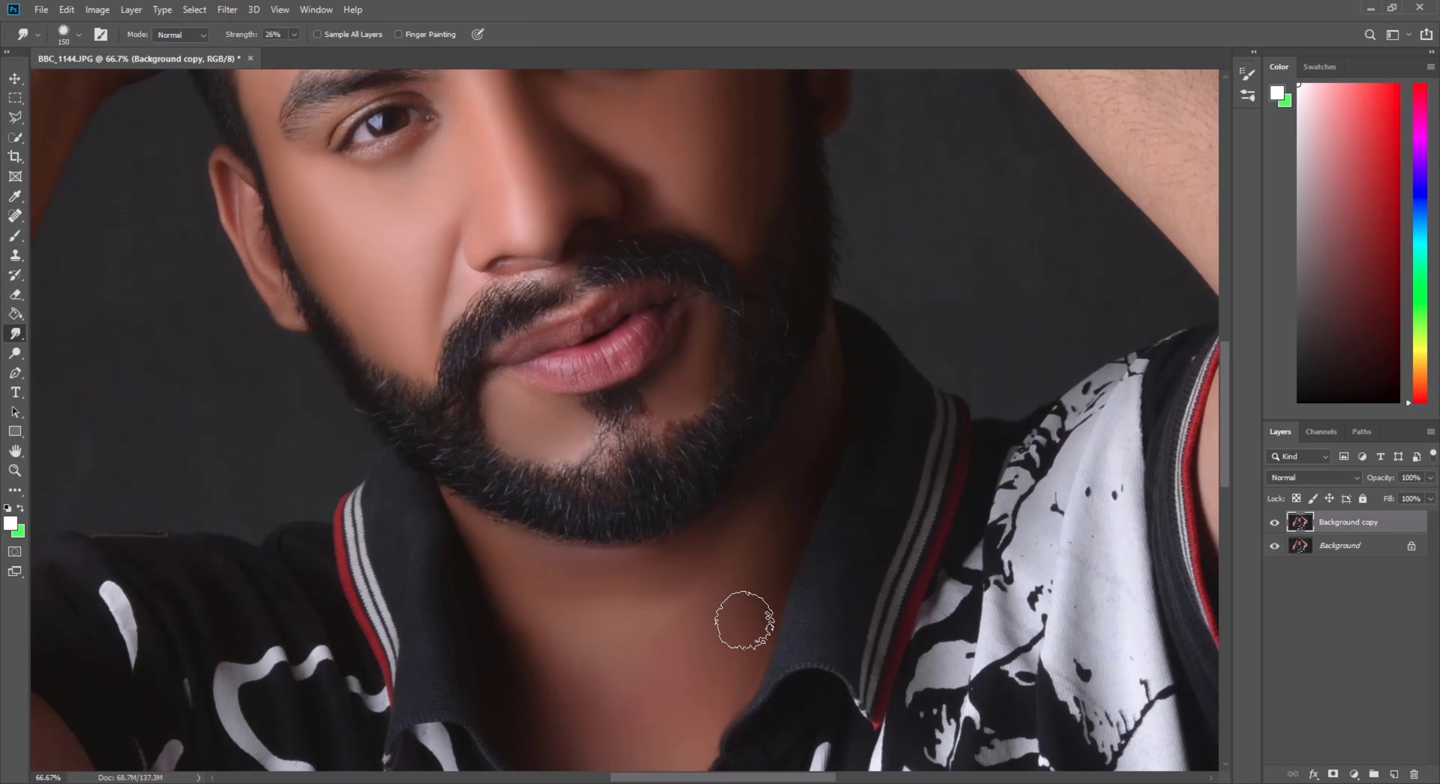
pyautogui.scroll(2, 750, 594)
pyautogui.press('[')
pyautogui.press('[')
pyautogui.press('[')
# Step: Load the Skin smooth brush 1 preset from the canvas brush picker
pyautogui.rightClick(578, 503)
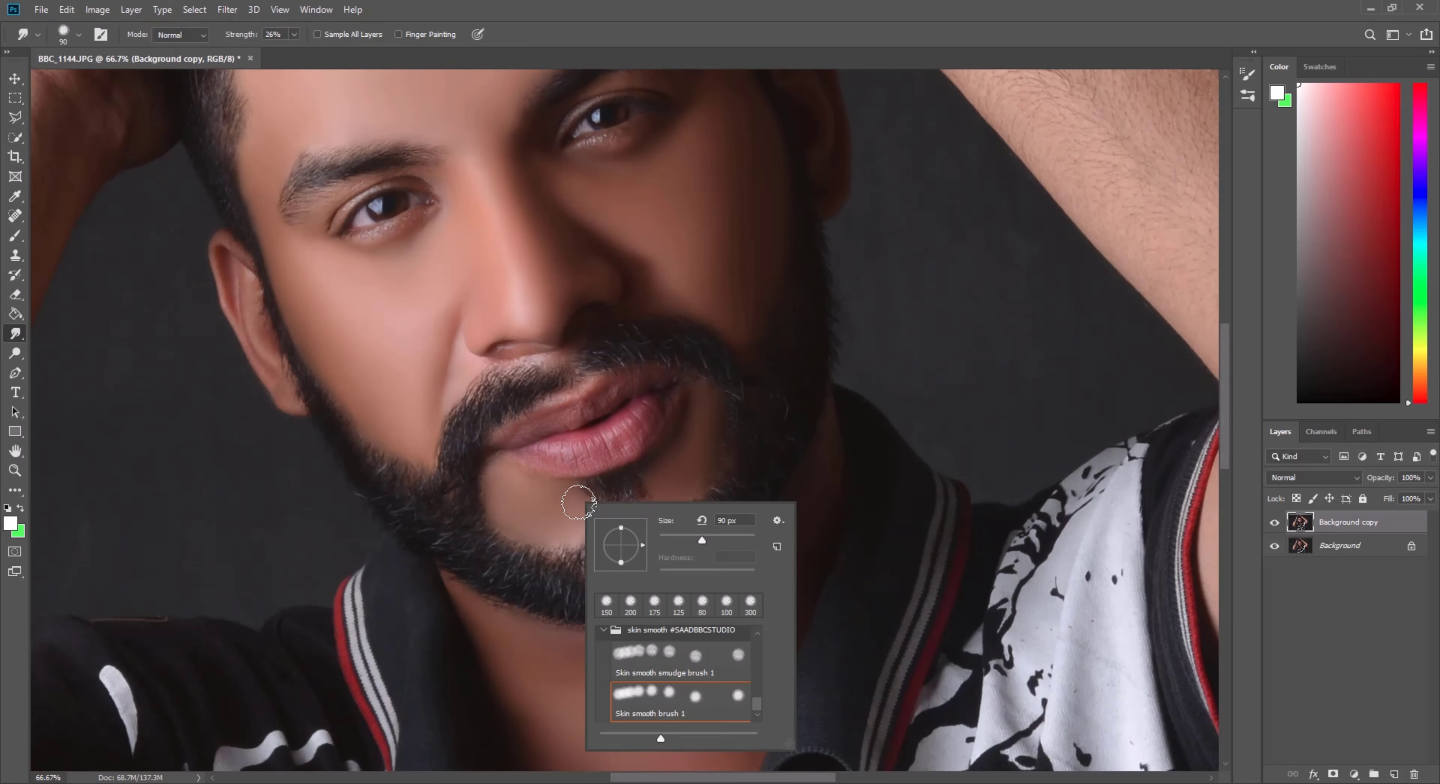
pyautogui.click(656, 674)
pyautogui.click(559, 513)
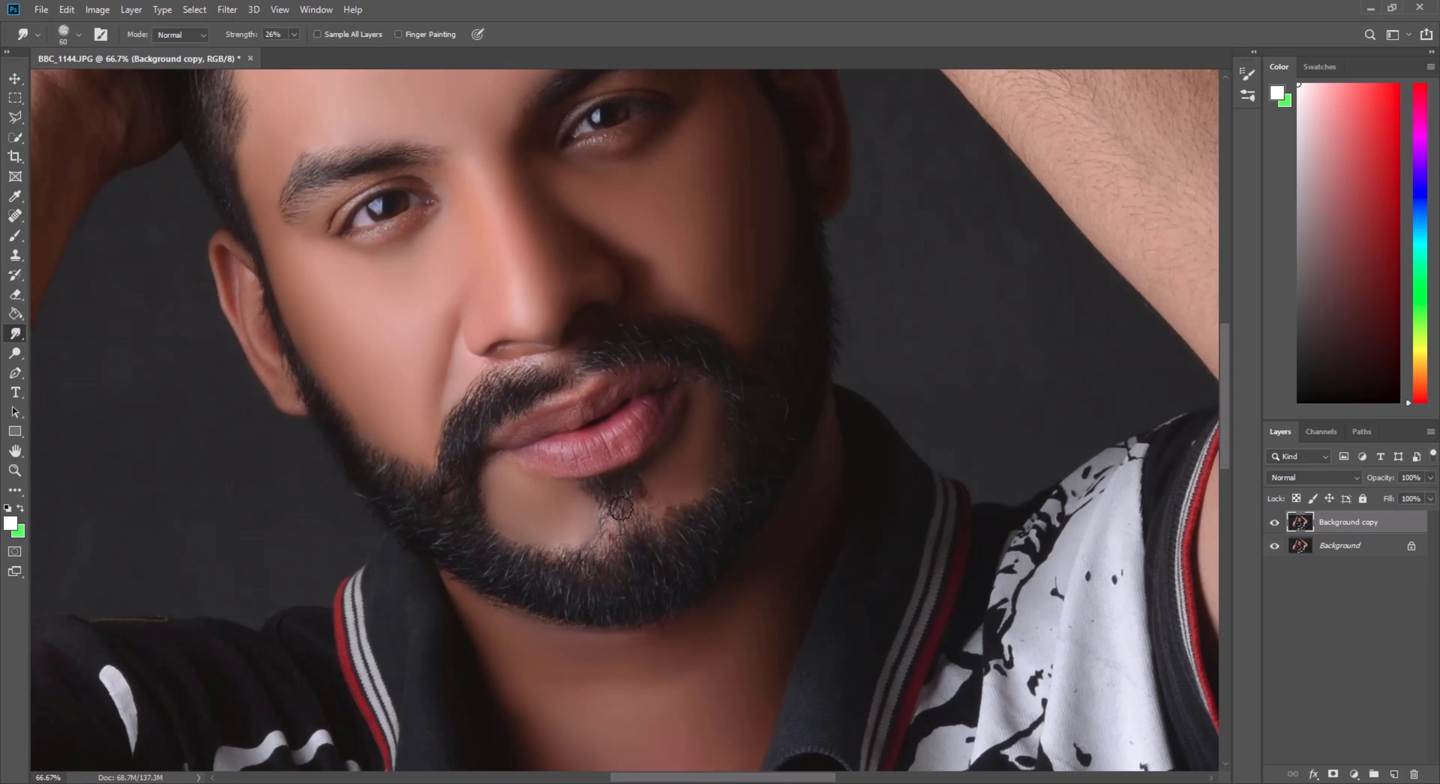
pyautogui.rightClick(527, 520)
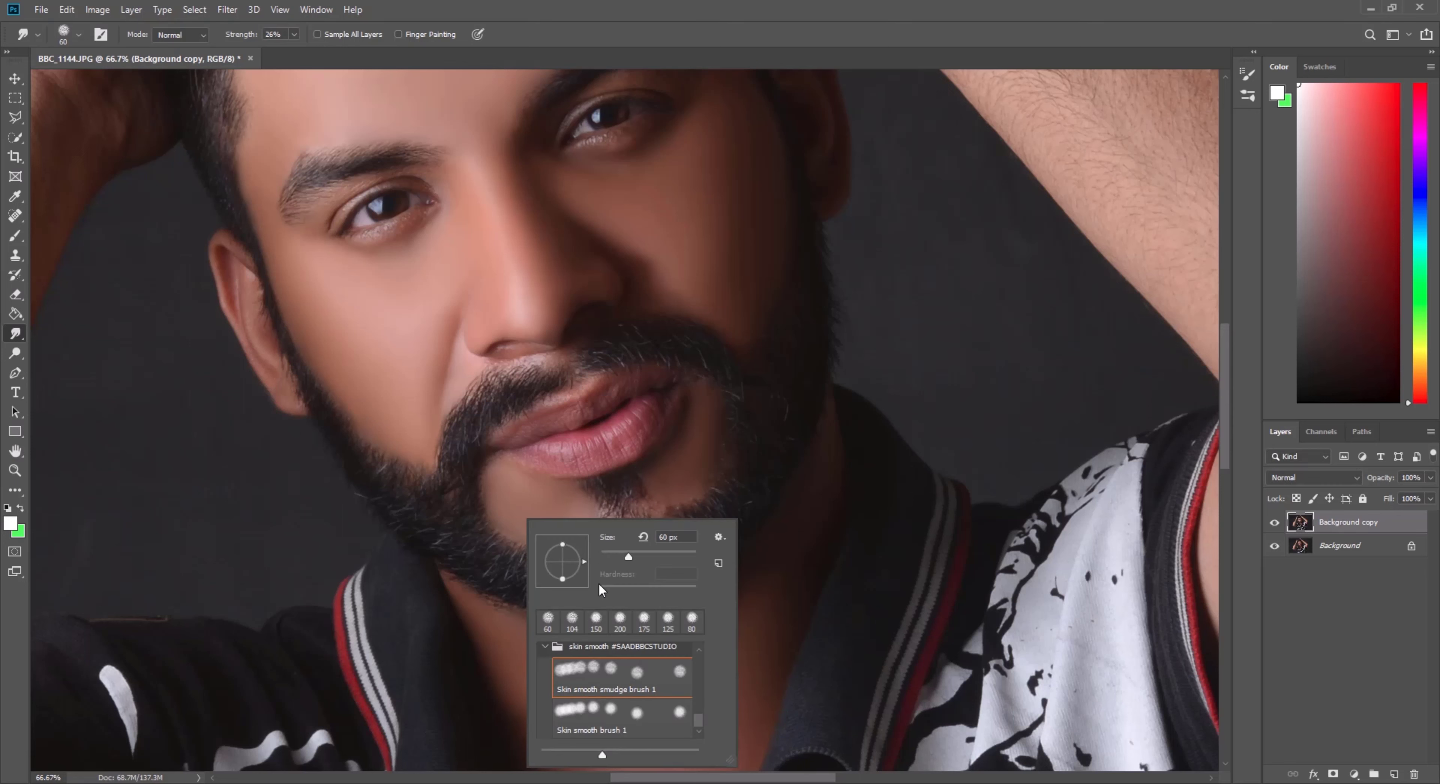
pyautogui.click(602, 721)
# Step: Set the brush to 125 px, then enlarge it to 250 px for the forehead
pyautogui.rightClick(673, 240)
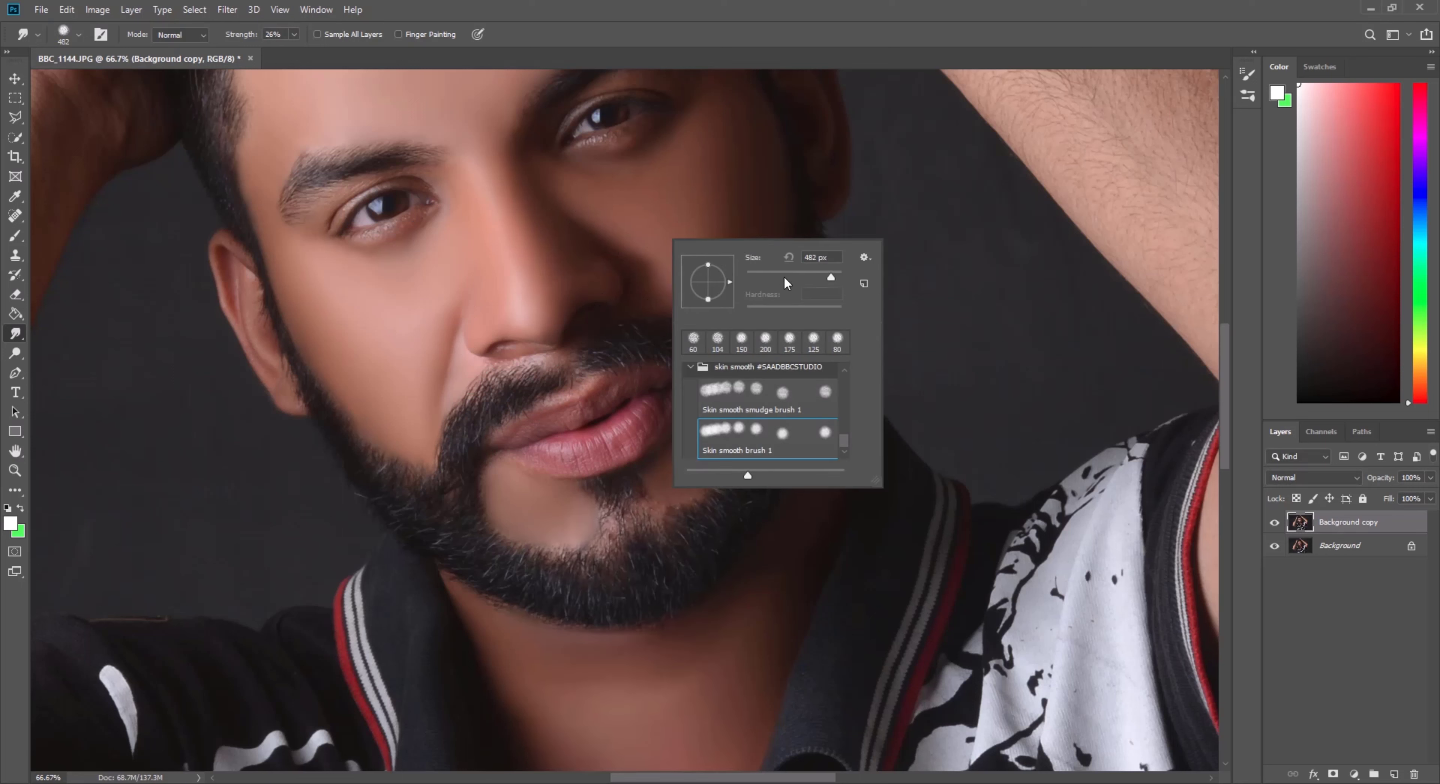
pyautogui.click(784, 272)
pyautogui.click(663, 207)
pyautogui.scroll(2, 676, 235)
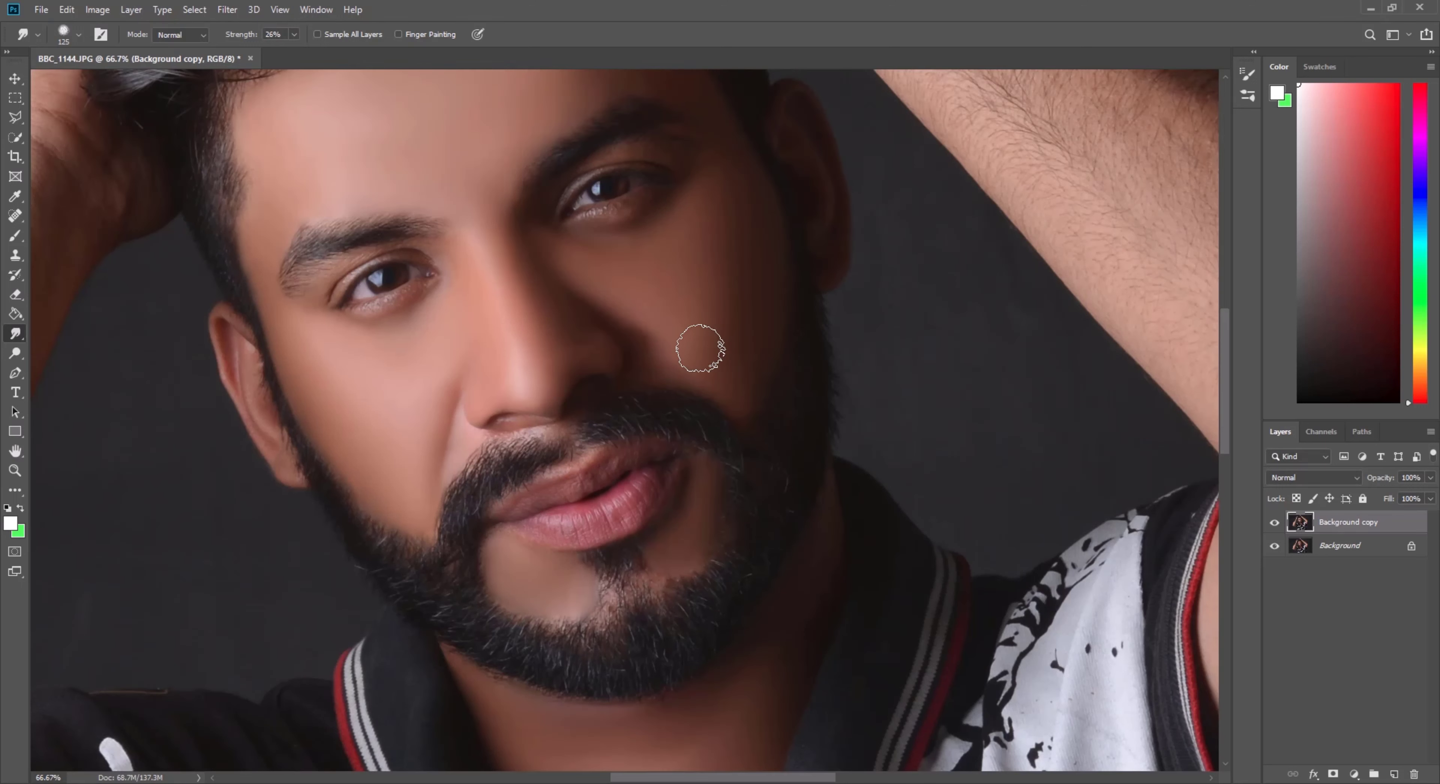
pyautogui.press(']')
pyautogui.press(']')
pyautogui.scroll(1, 720, 312)
pyautogui.scroll(3, 615, 279)
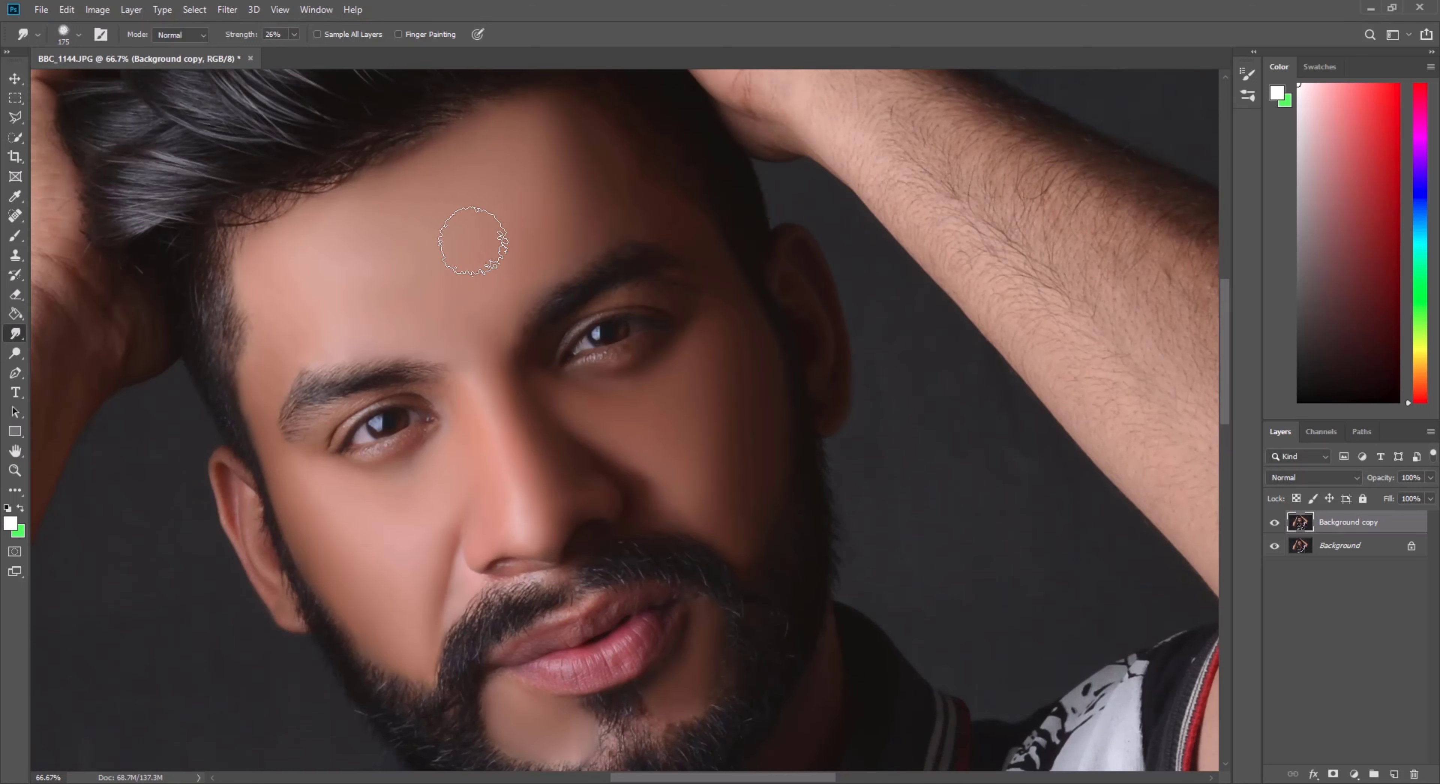
pyautogui.press(']')
pyautogui.press(']')
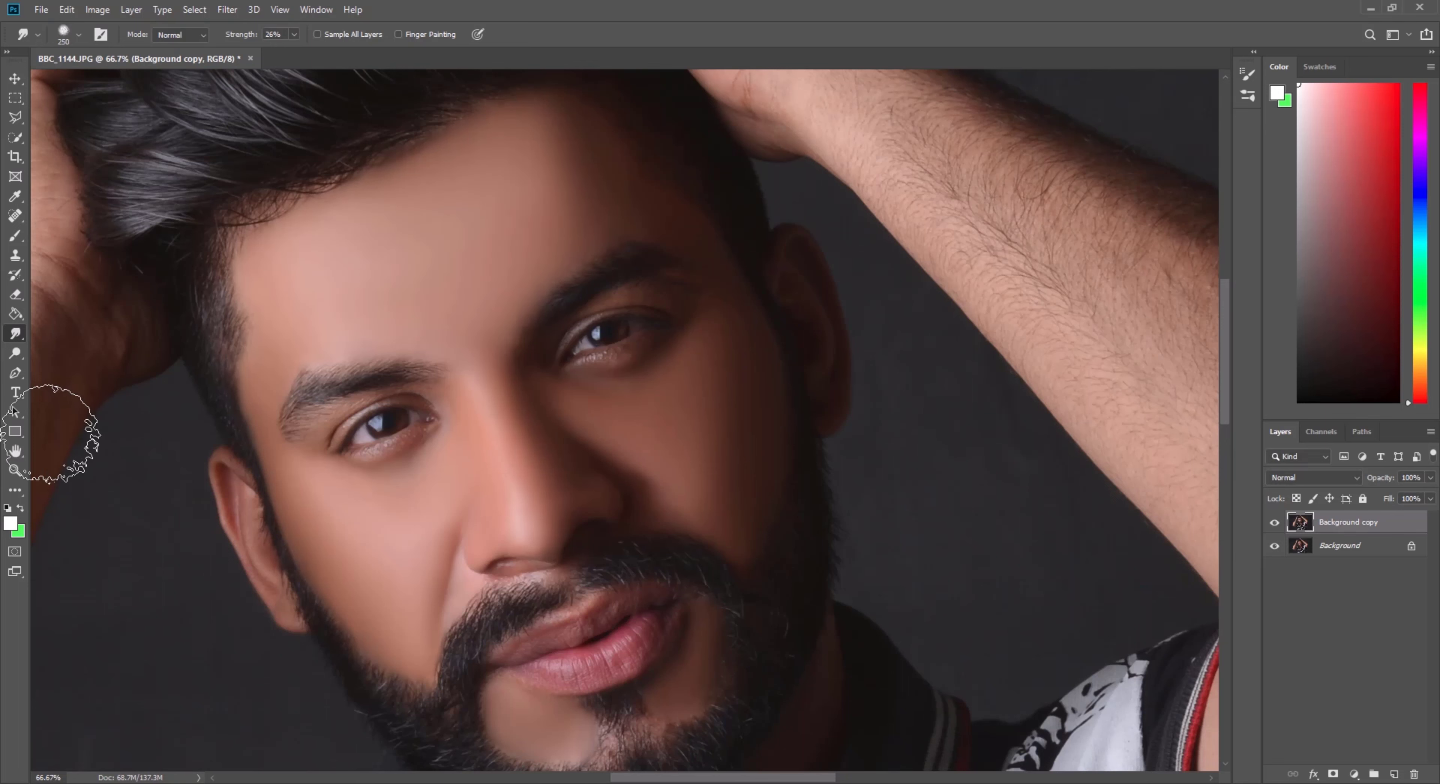
# Step: Zoom into the face and toggle Background copy to compare before and after
pyautogui.click(15, 470)
pyautogui.rightClick(599, 309)
pyautogui.click(598, 306)
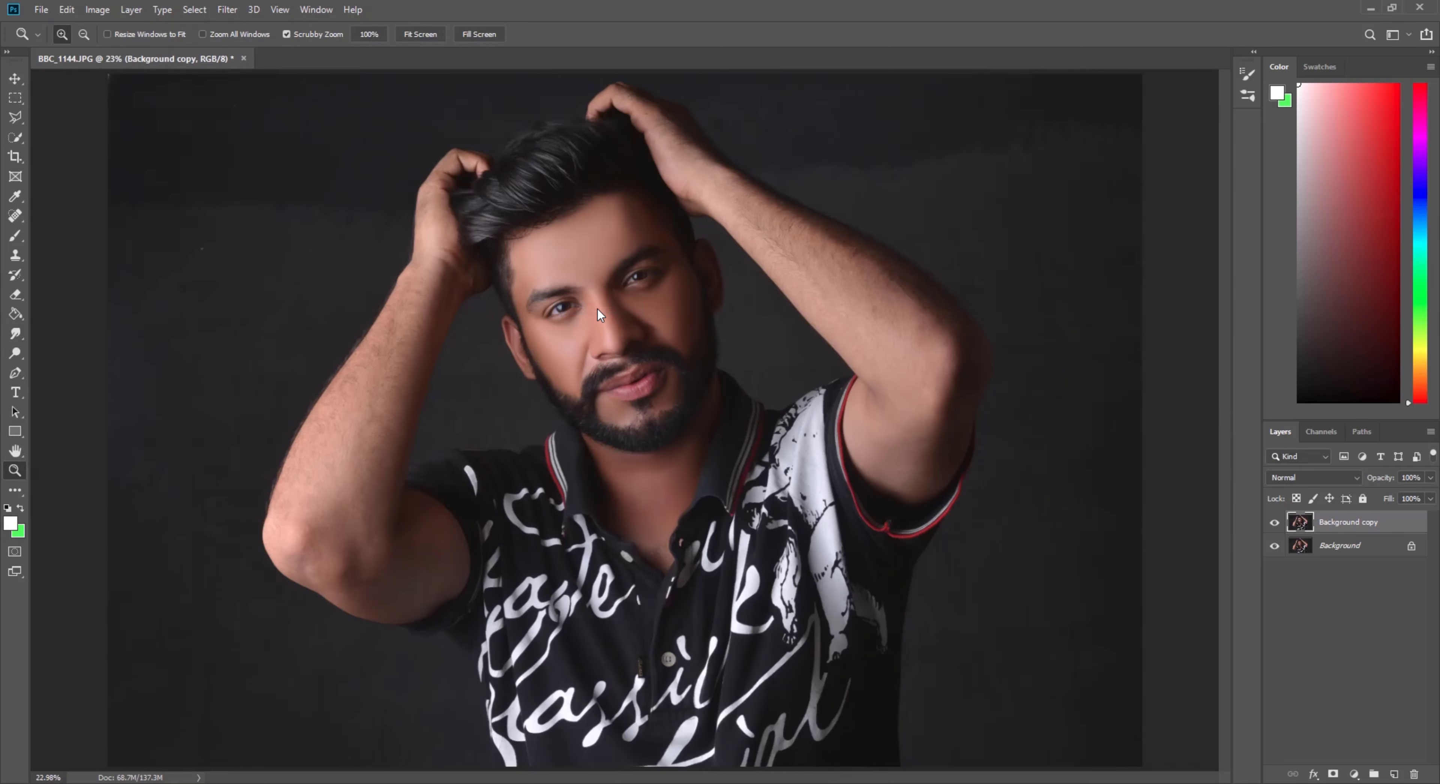
pyautogui.click(729, 344)
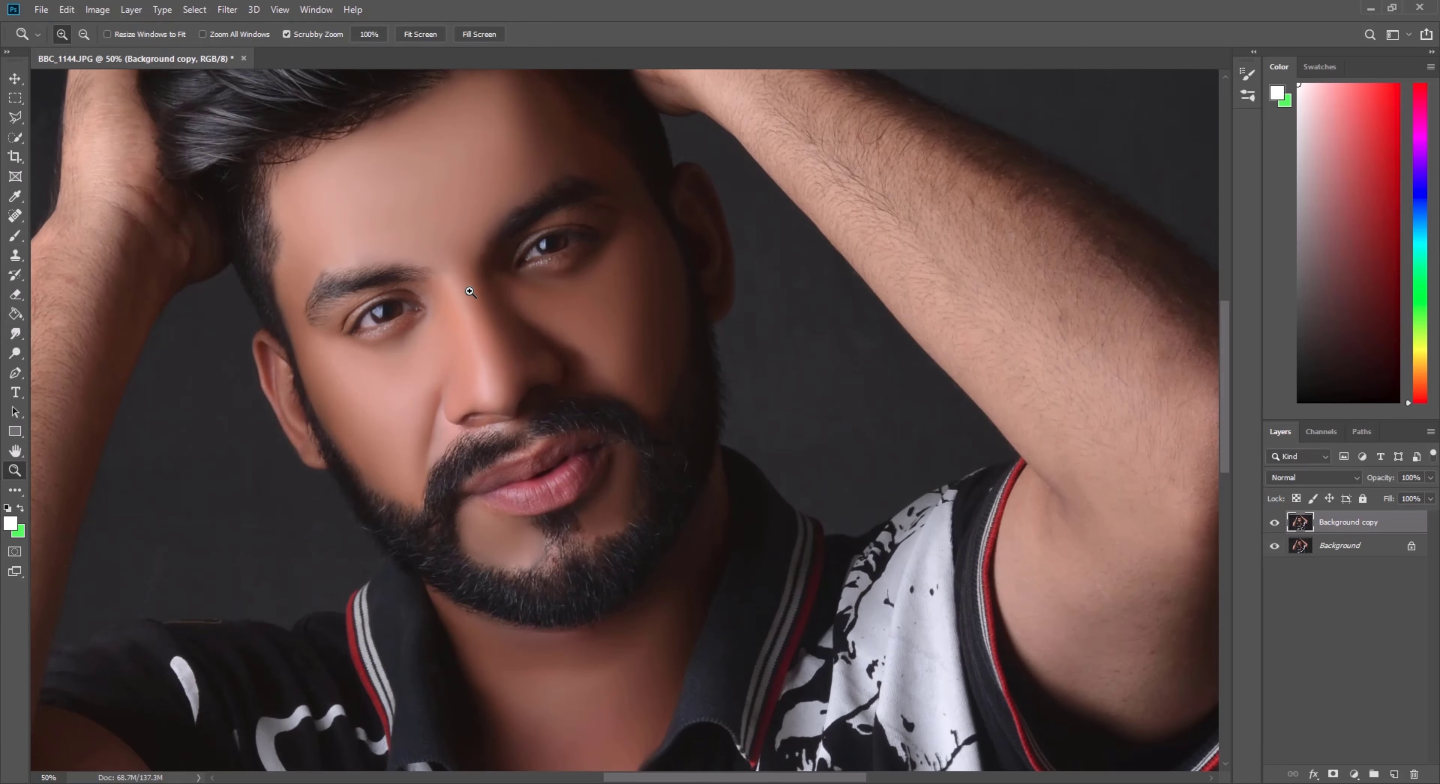
pyautogui.click(1274, 523)
pyautogui.click(1274, 523)
pyautogui.click(1273, 523)
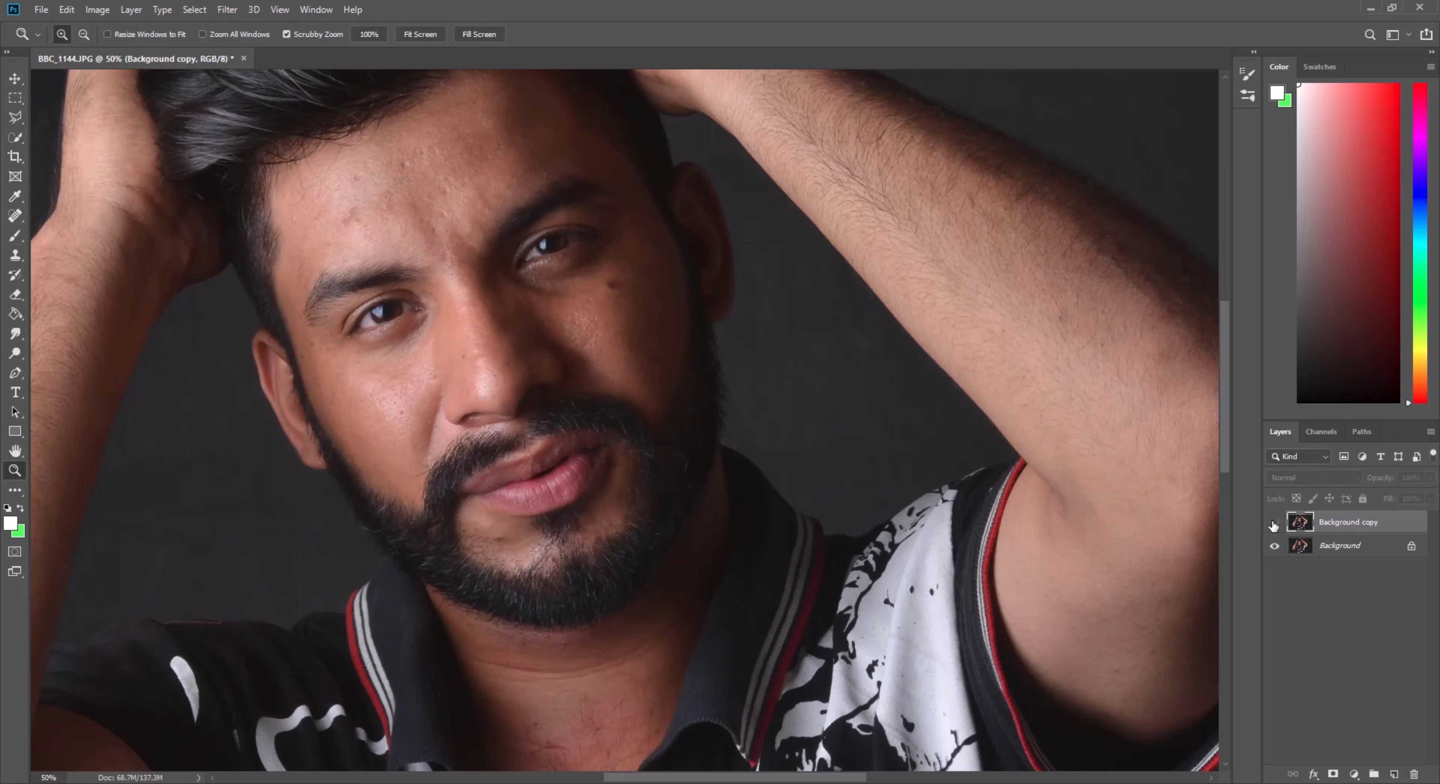
# Step: Fit the BBC_1144 portrait on screen and bring up Save As
pyautogui.hotkey('ctrl', '0')
pyautogui.hotkey('ctrl', '1')
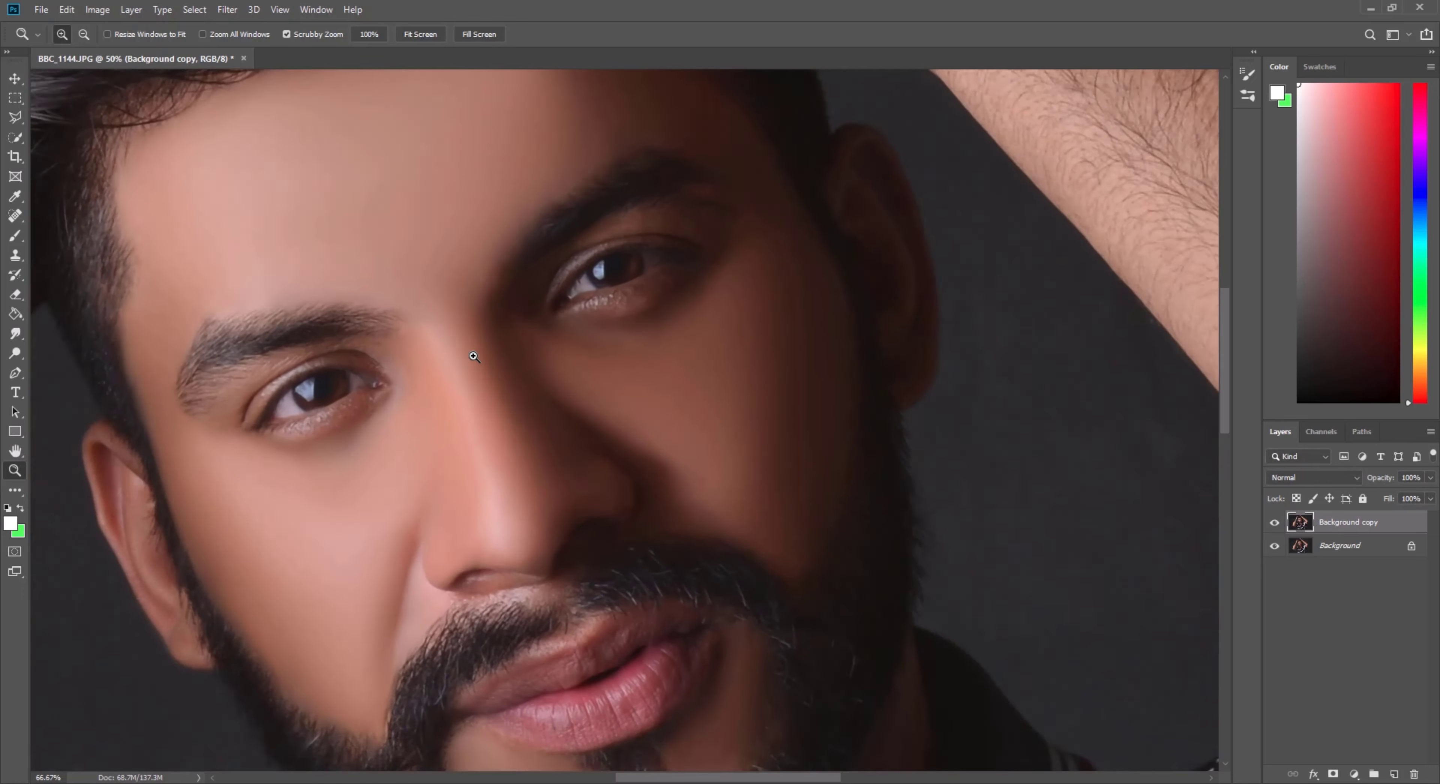
pyautogui.rightClick(481, 344)
pyautogui.click(494, 355)
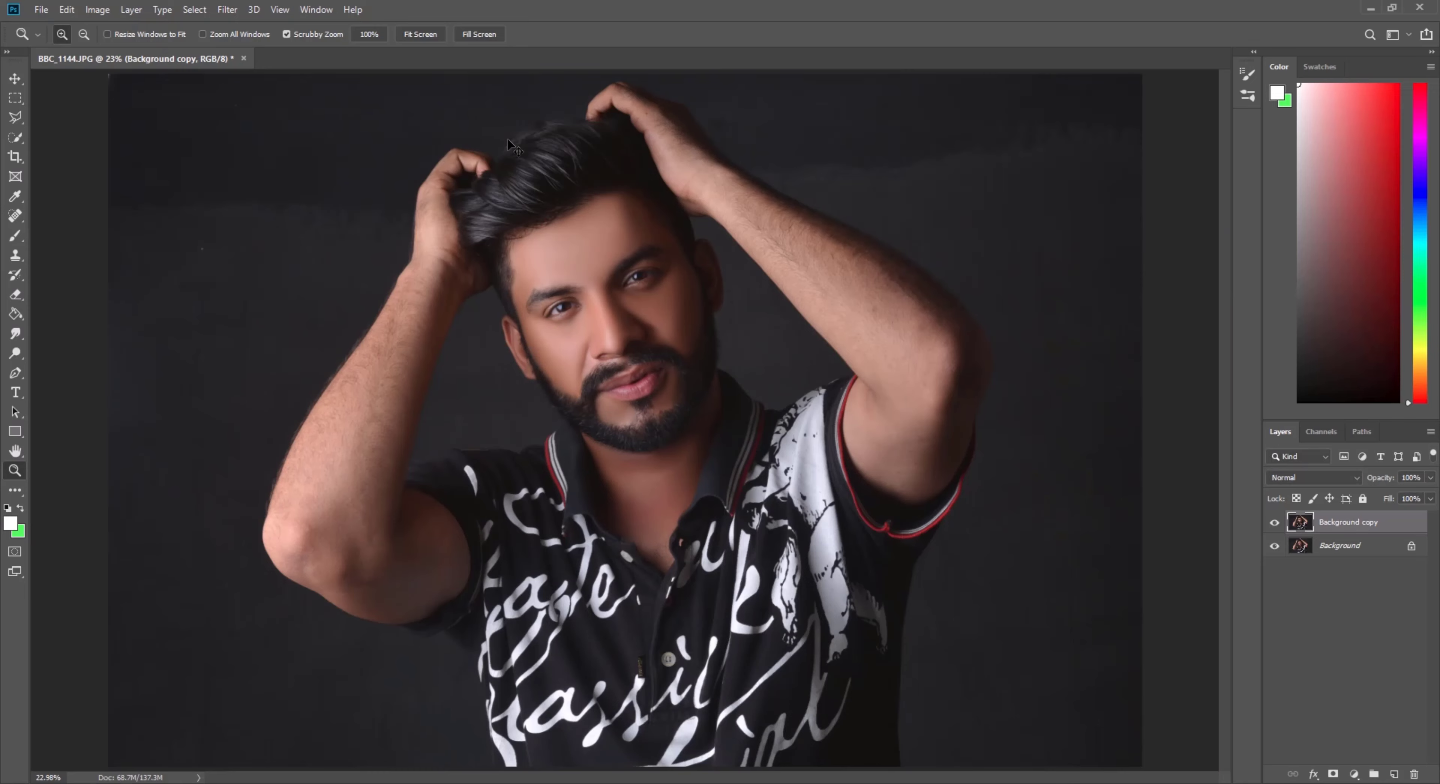
pyautogui.hotkey('ctrl', 'shift', 's')
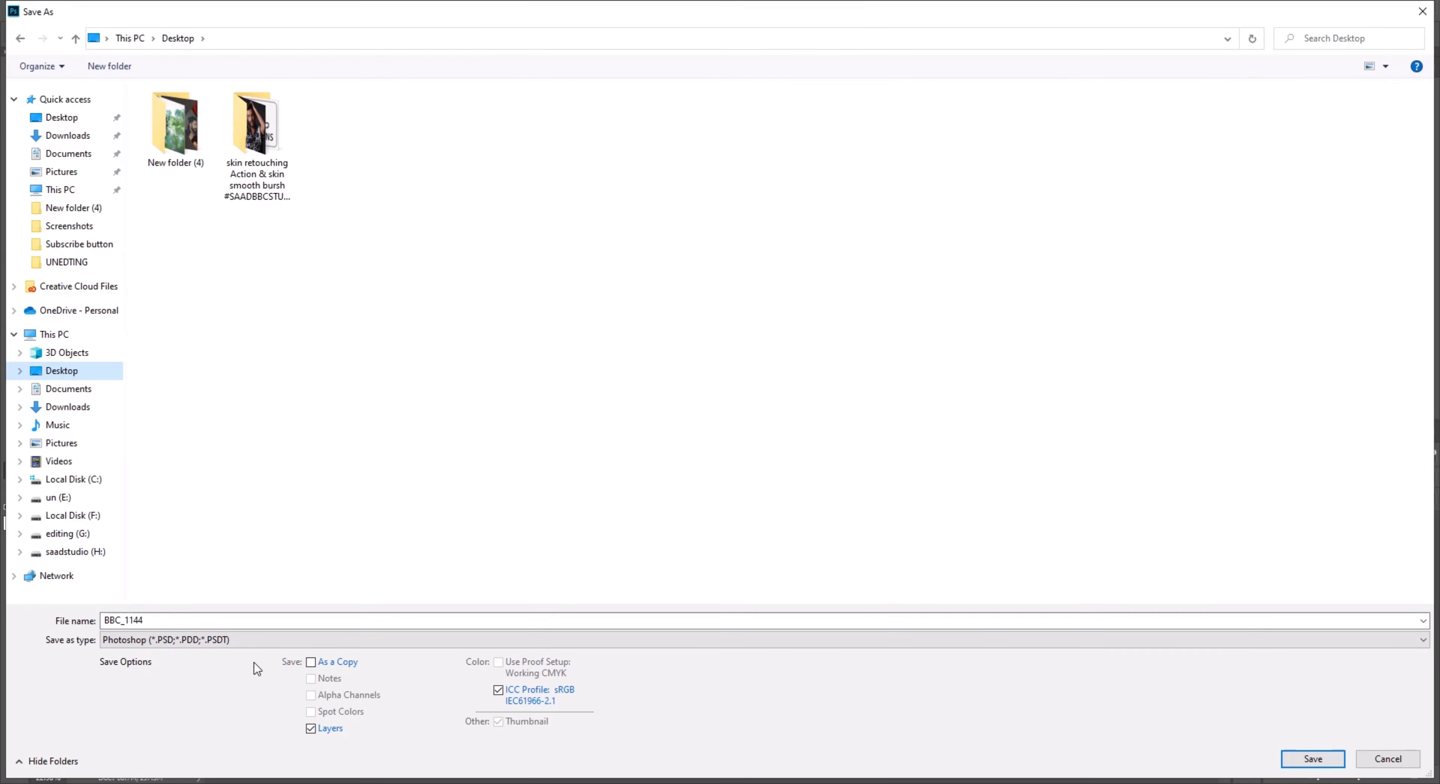
# Step: Save the portrait to the Desktop as JPEG 'smooth bursh' at quality 12
pyautogui.click(173, 644)
pyautogui.click(170, 488)
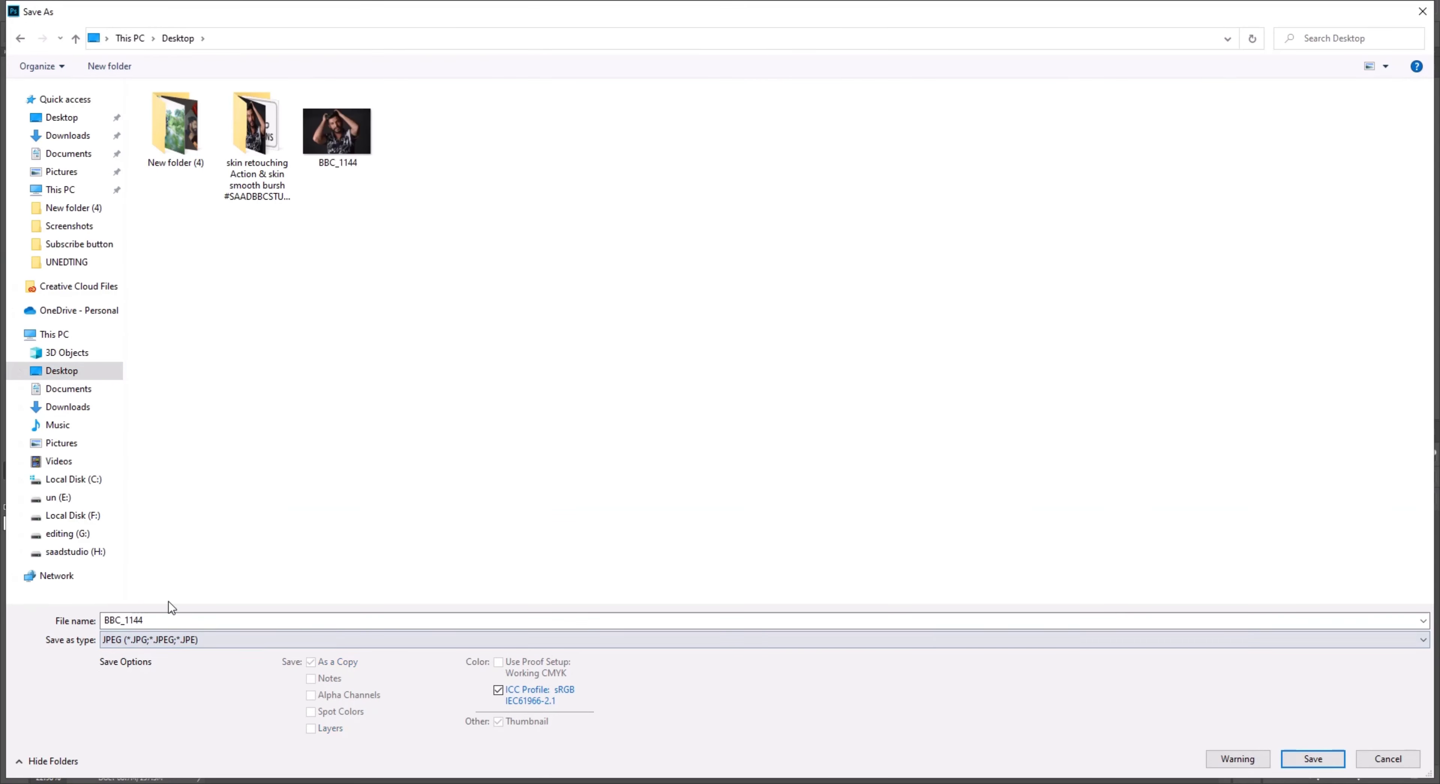
pyautogui.doubleClick(170, 620)
pyautogui.write('s')
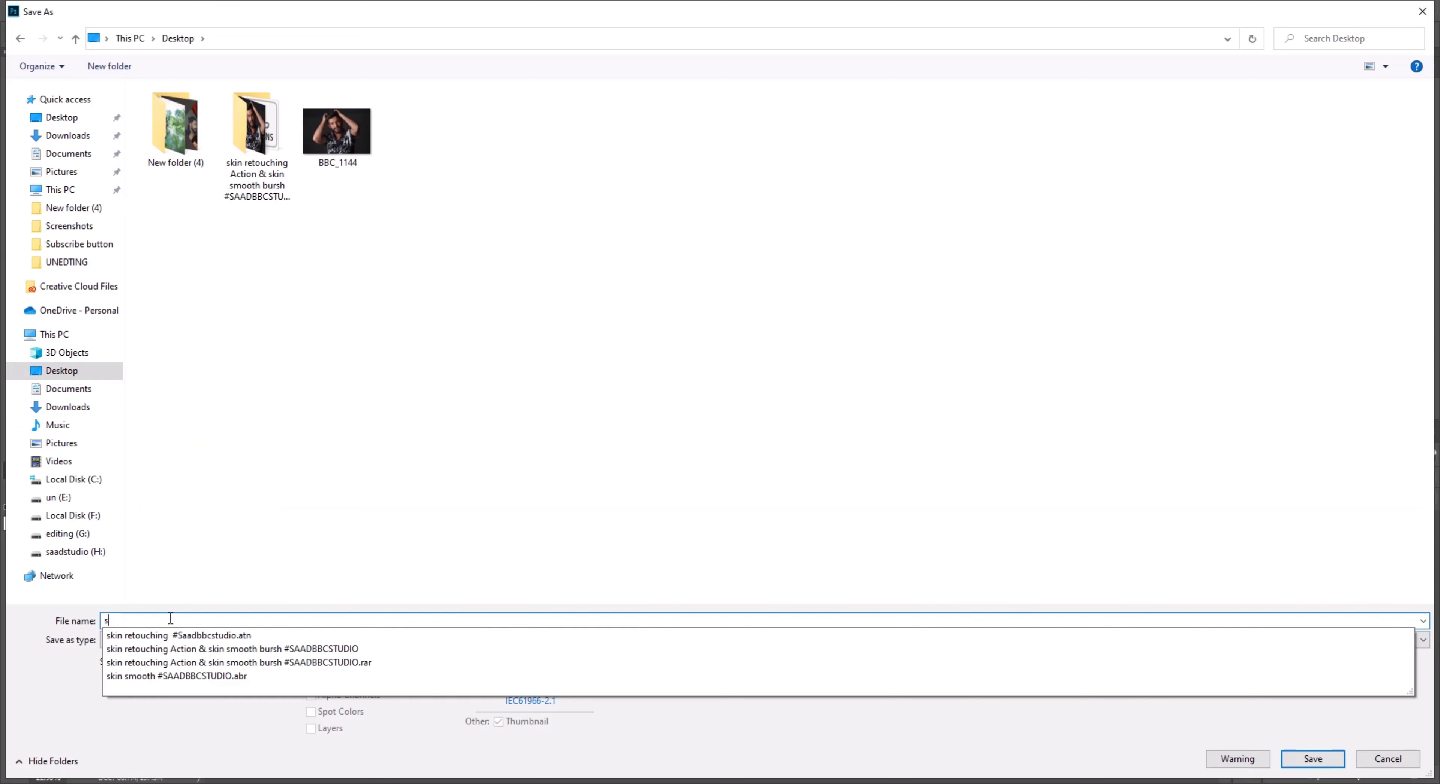
pyautogui.write('mooth bursh')
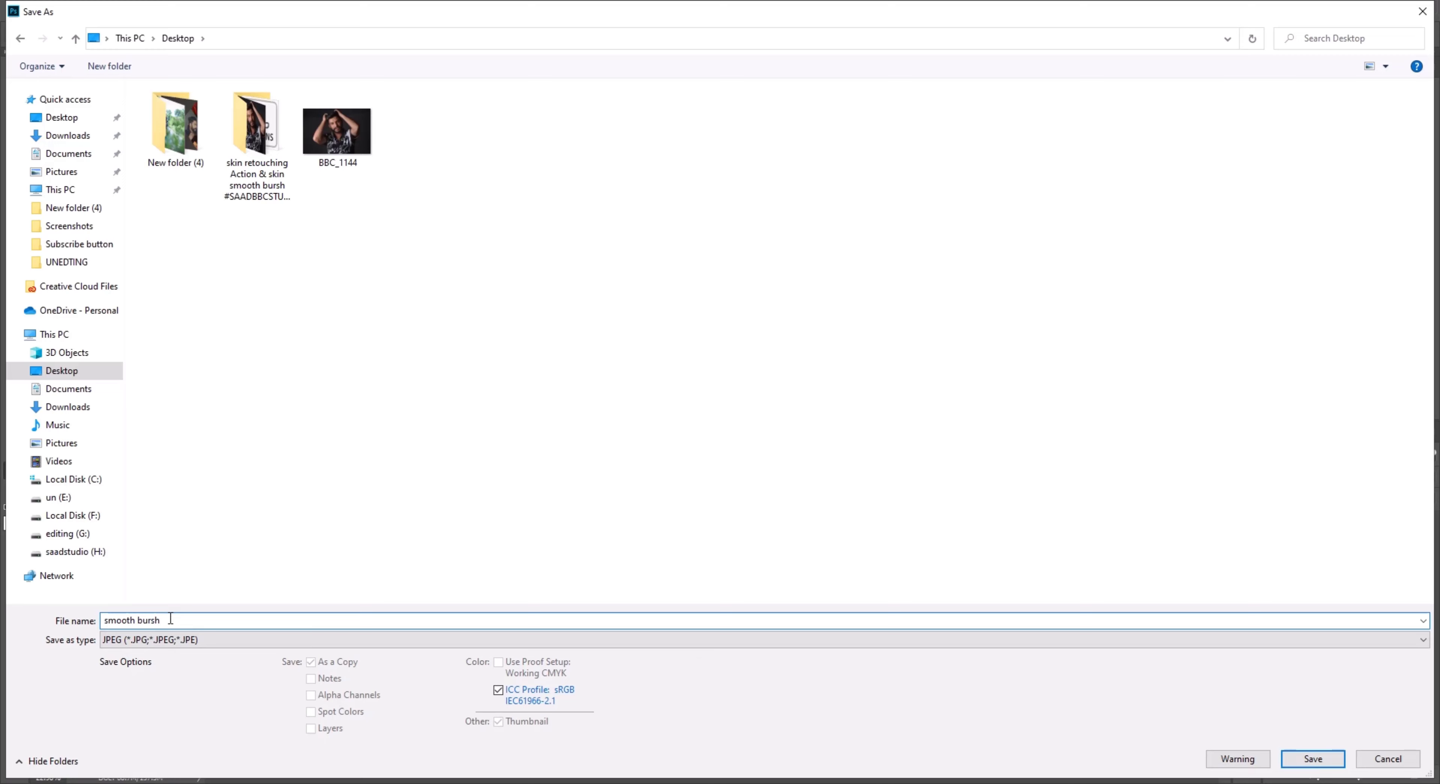
pyautogui.press('Return')
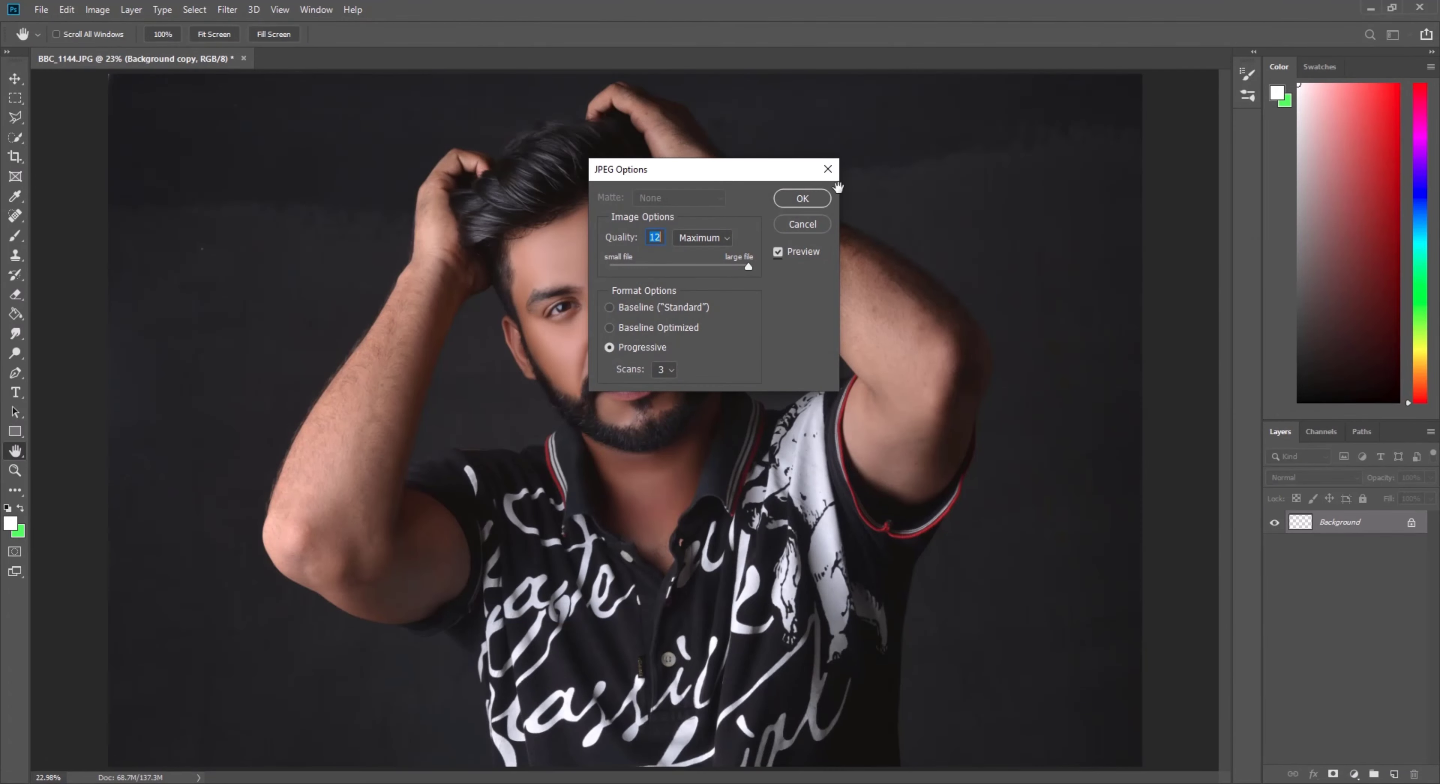
pyautogui.click(803, 199)
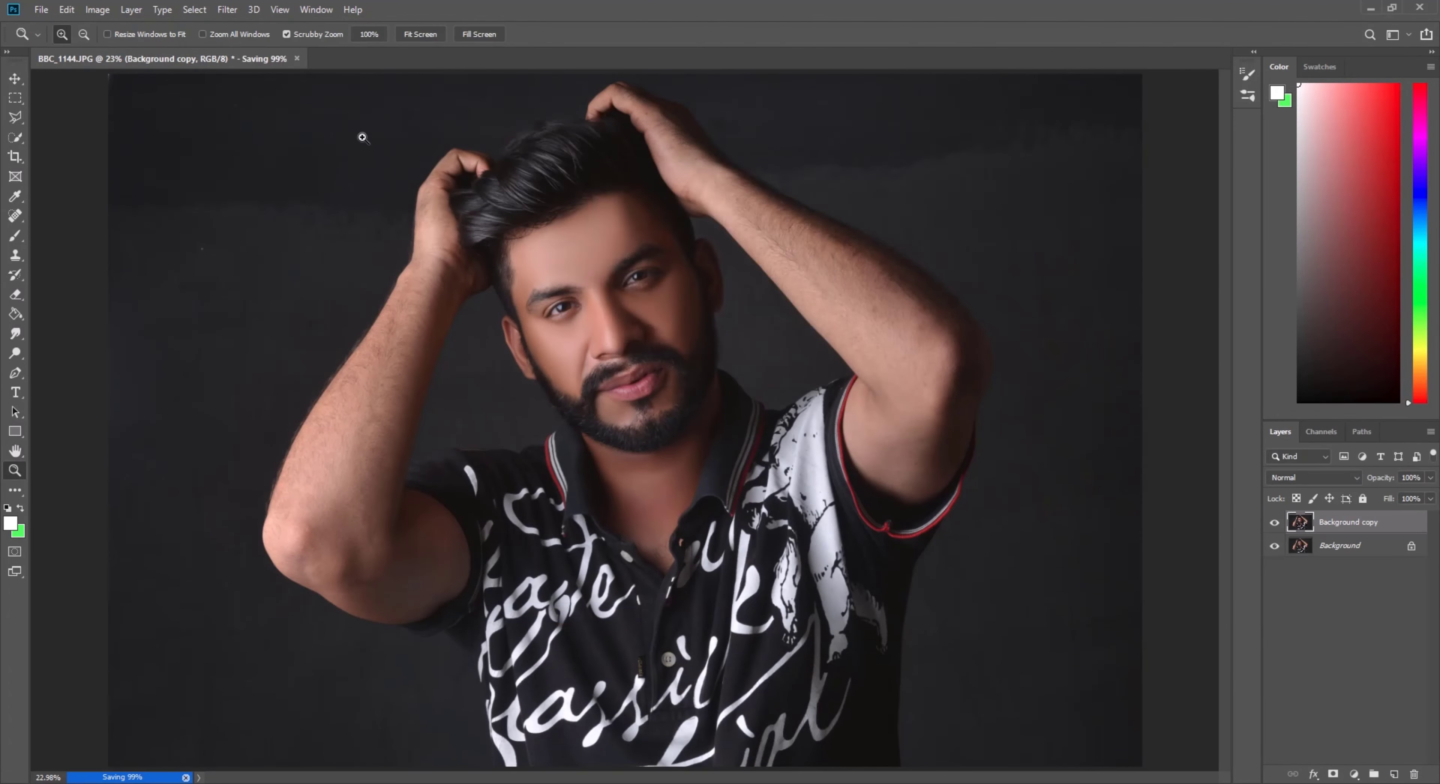
# Step: Open smooth bursh.jpg from the desktop and dock its viewer full-height on the left
pyautogui.click(1370, 9)
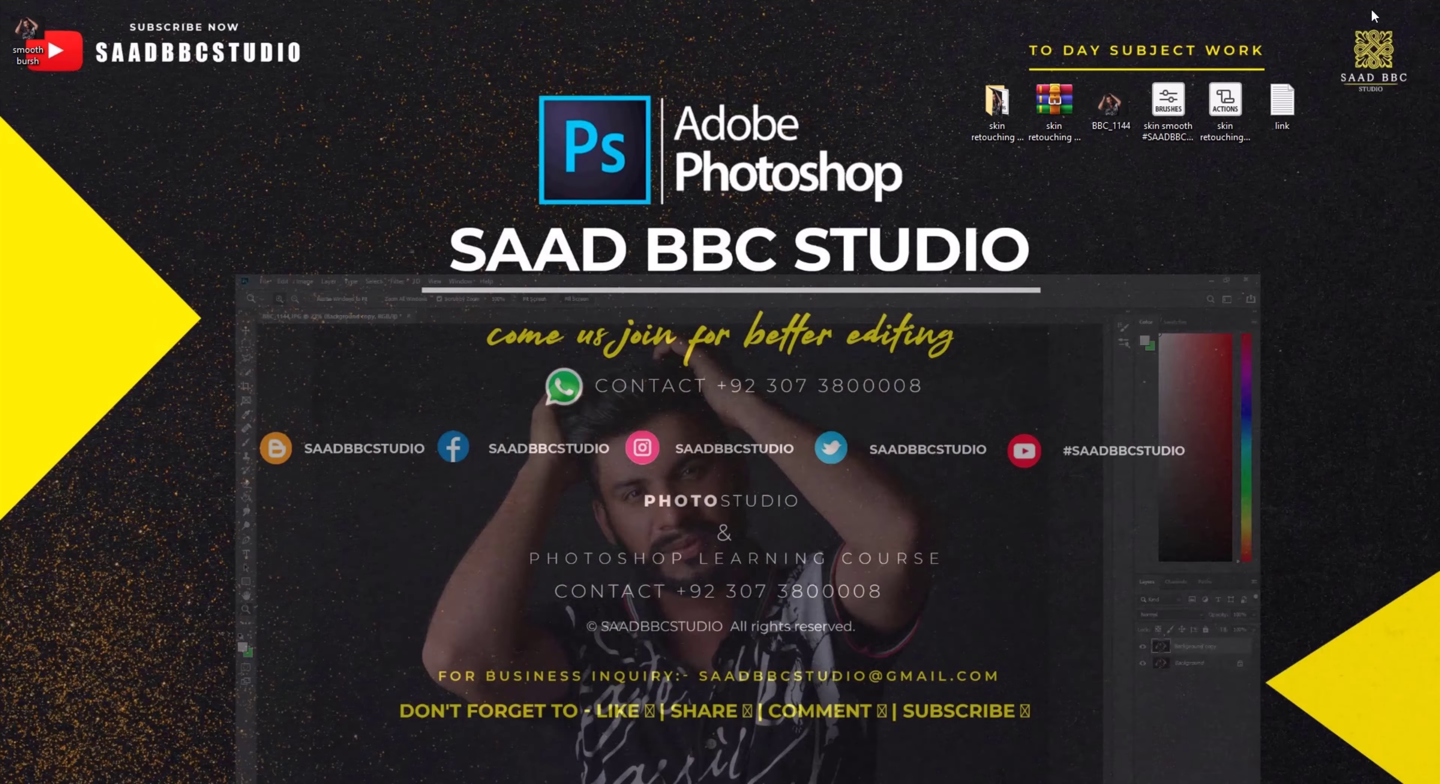
pyautogui.moveTo(28, 42); pyautogui.dragTo(1108, 182)
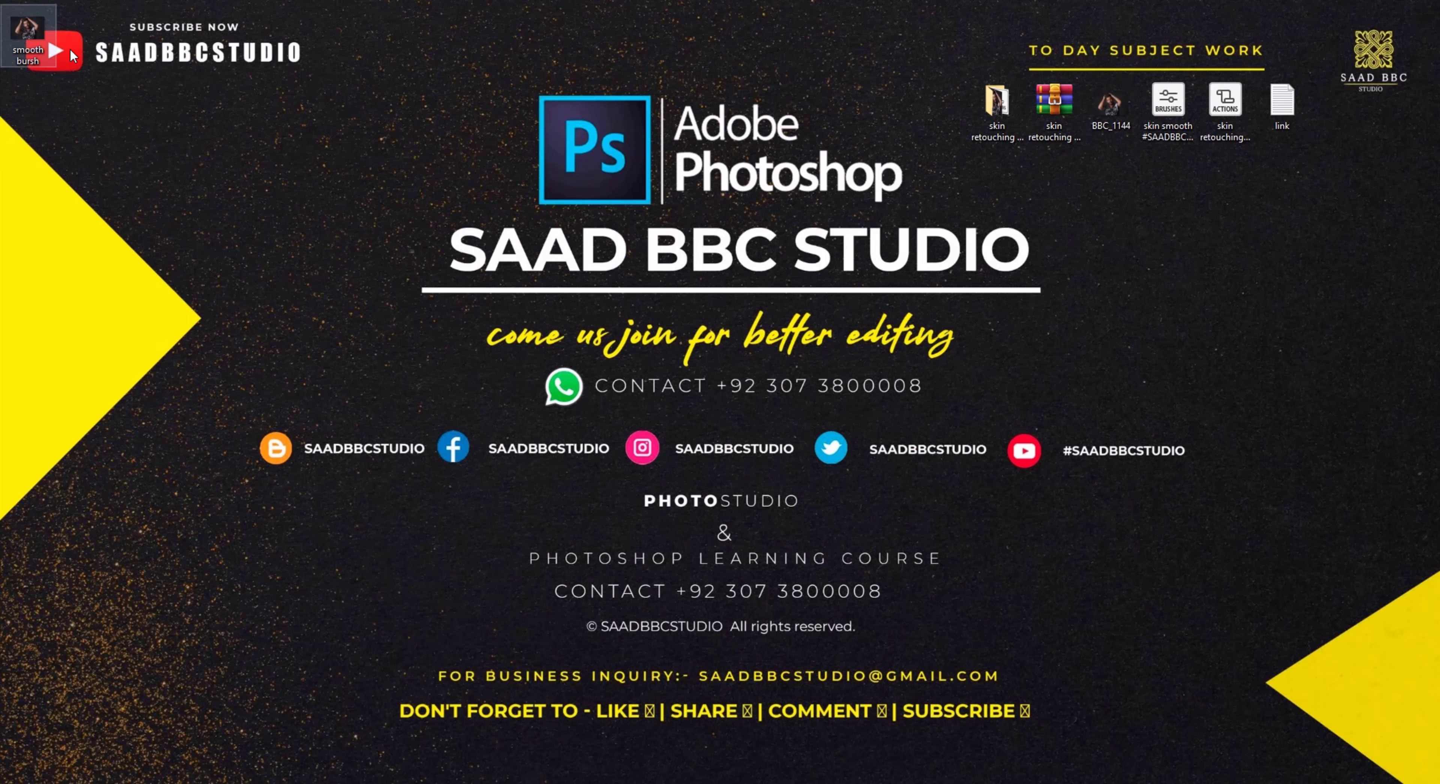
pyautogui.doubleClick(1108, 185)
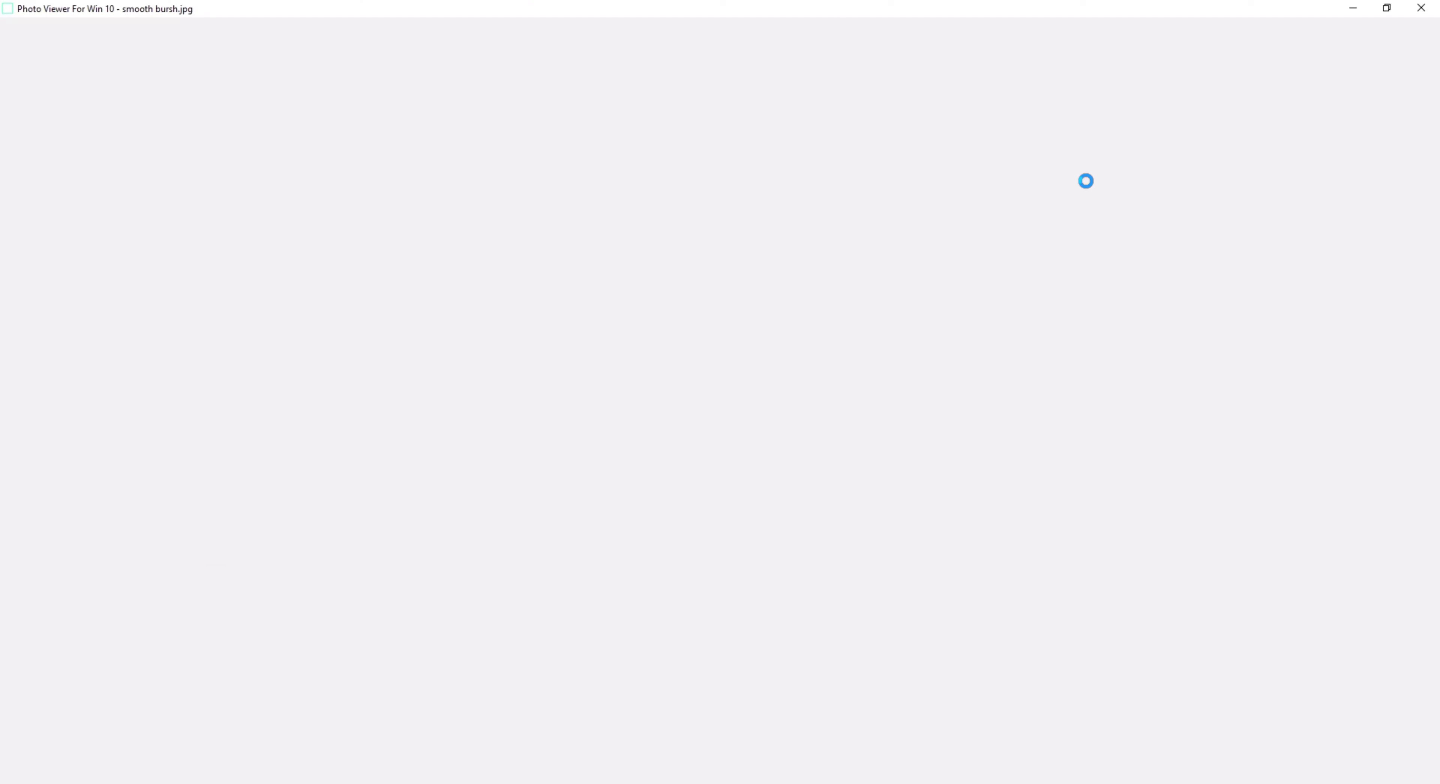
pyautogui.moveTo(849, 10)
pyautogui.mouseDown()
pyautogui.moveTo(782, 57)
pyautogui.moveTo(457, 100)
pyautogui.moveTo(398, 137)
pyautogui.mouseUp()
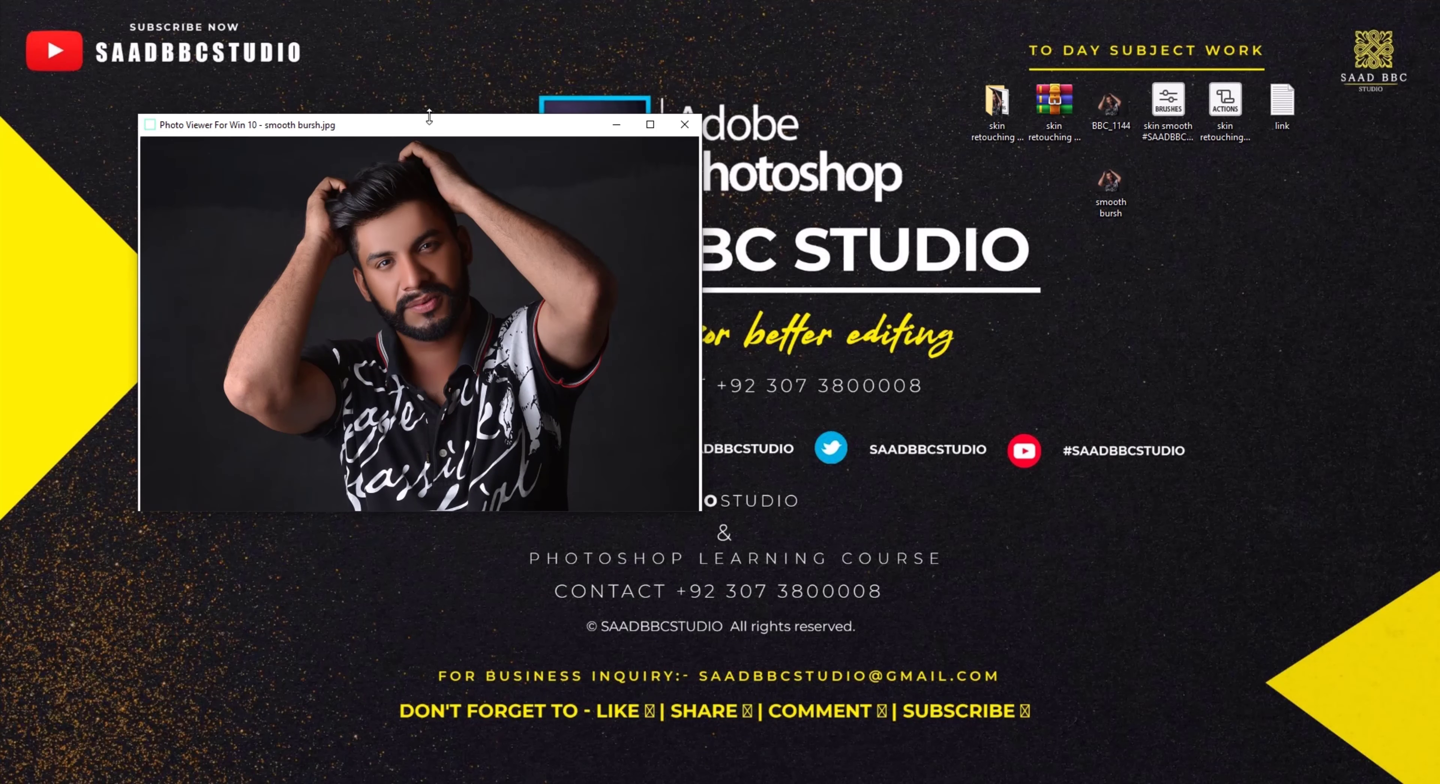
pyautogui.doubleClick(427, 115)
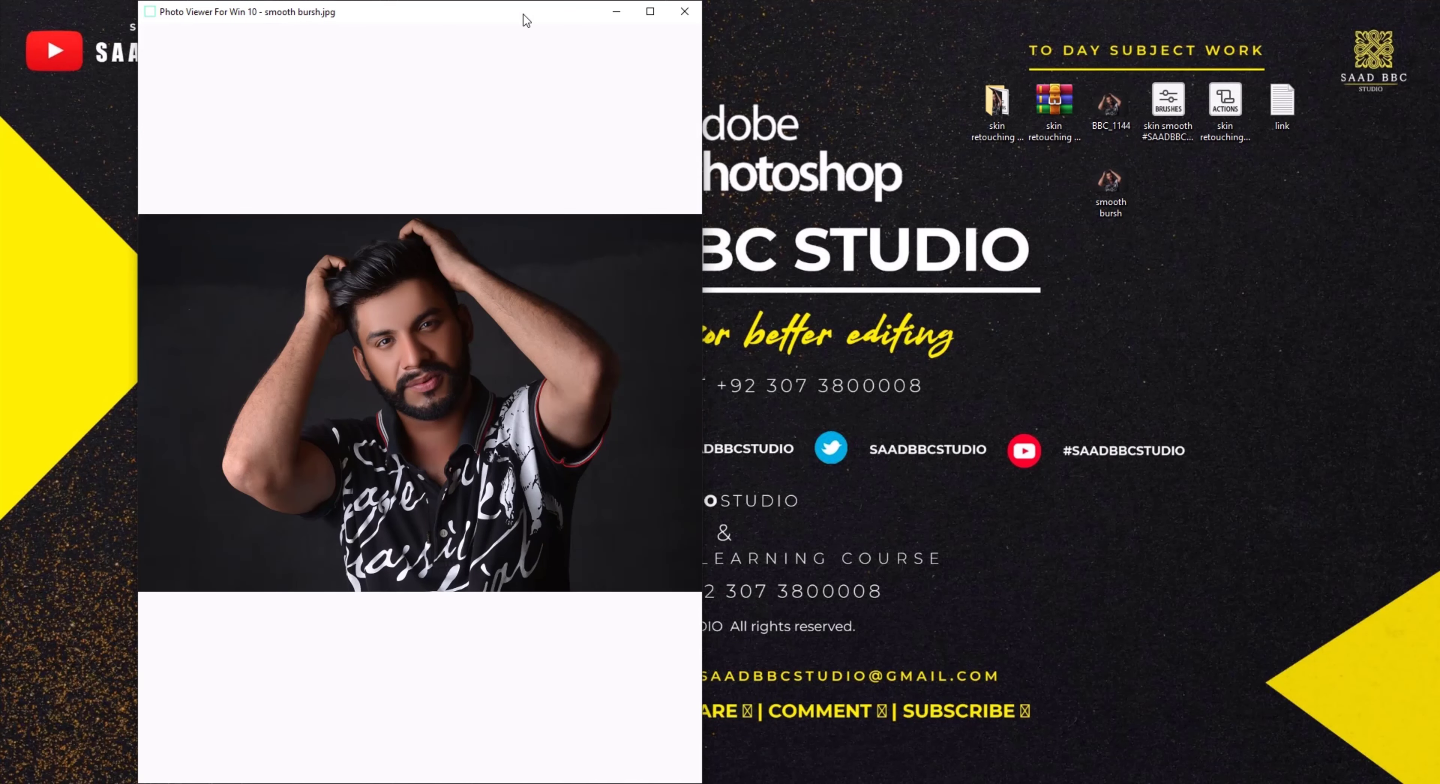
pyautogui.moveTo(526, 20); pyautogui.dragTo(414, 21)
# Step: Open BBC_1144.JPG and place its viewer full-height beside the retouched image
pyautogui.doubleClick(1123, 109)
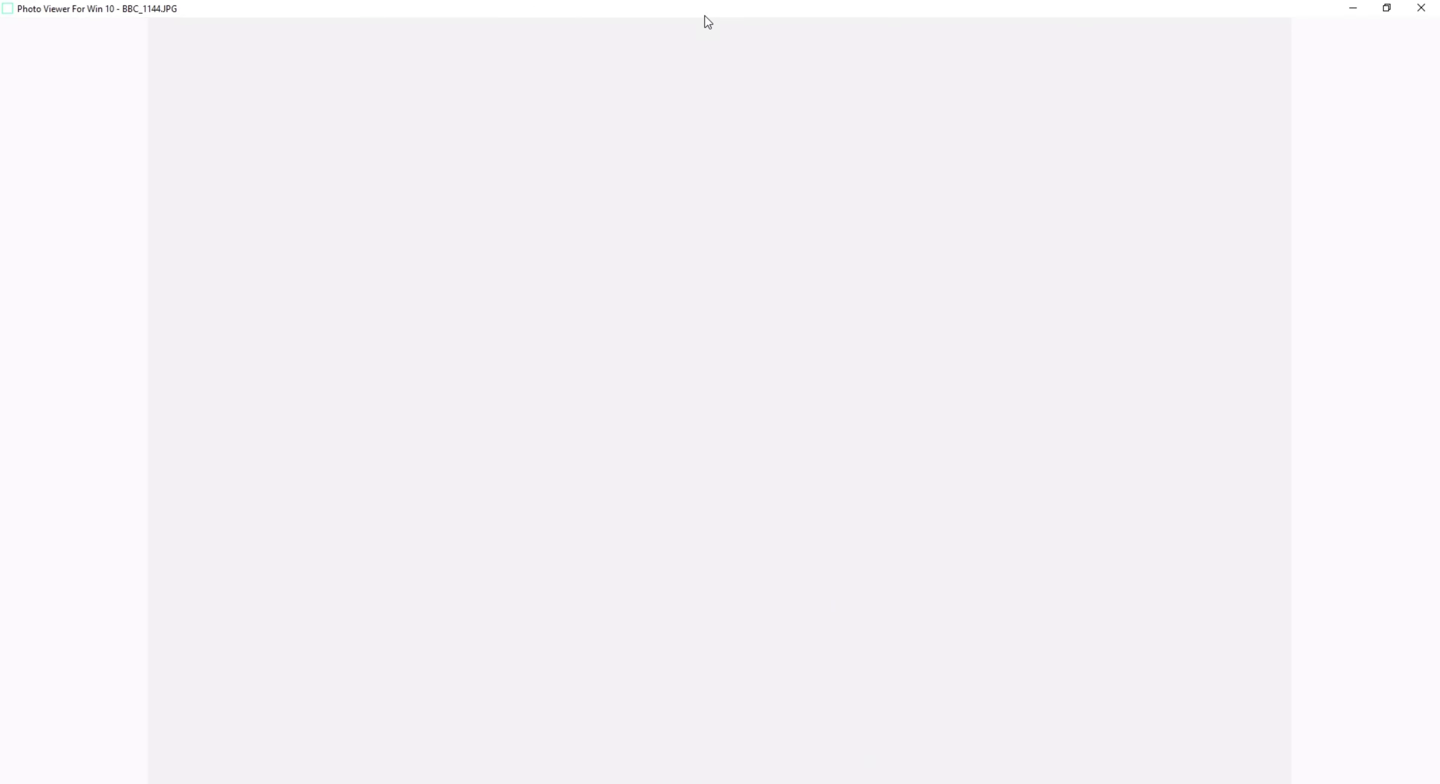
pyautogui.moveTo(708, 21)
pyautogui.mouseDown()
pyautogui.moveTo(808, 54)
pyautogui.moveTo(892, 141)
pyautogui.moveTo(867, 139)
pyautogui.mouseUp()
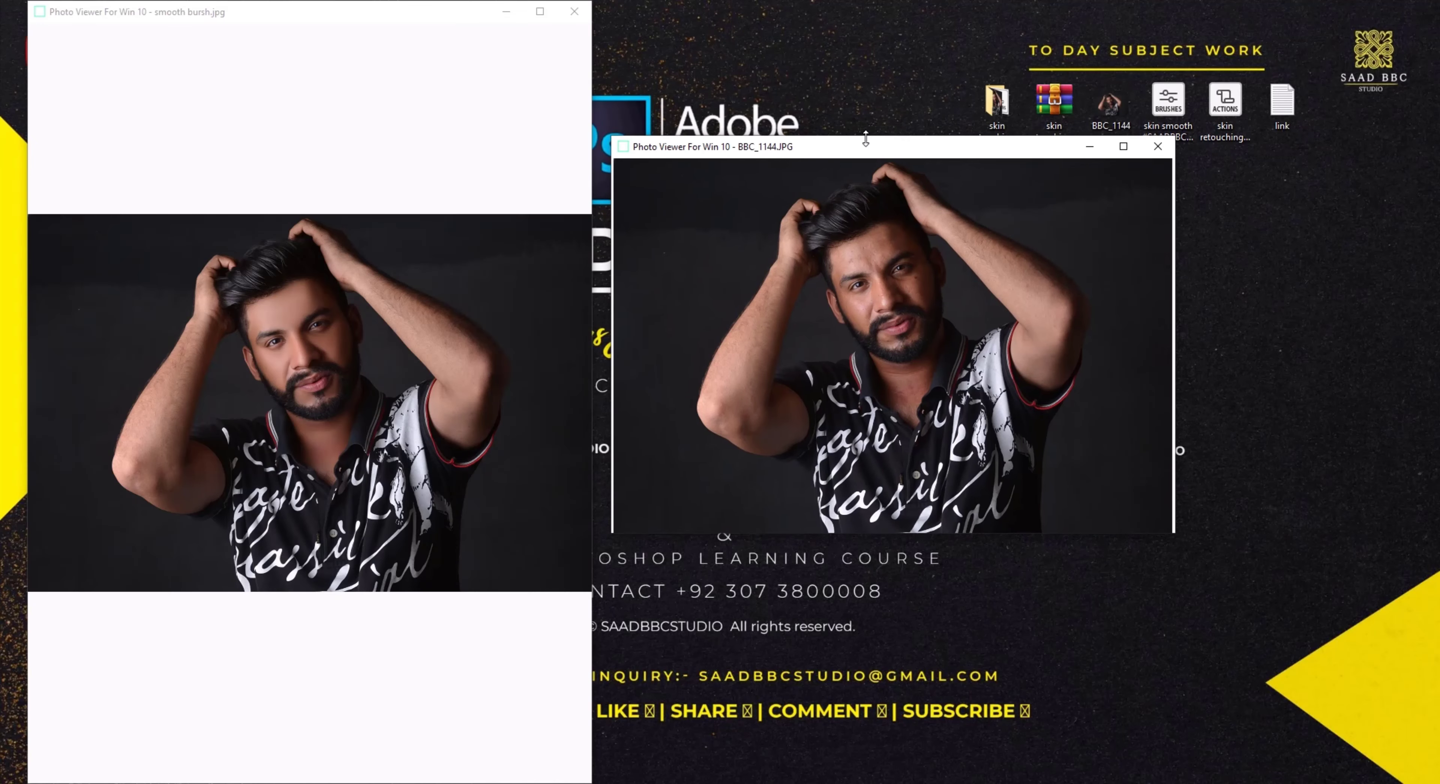
pyautogui.doubleClick(866, 137)
pyautogui.moveTo(820, 21); pyautogui.dragTo(800, 21)
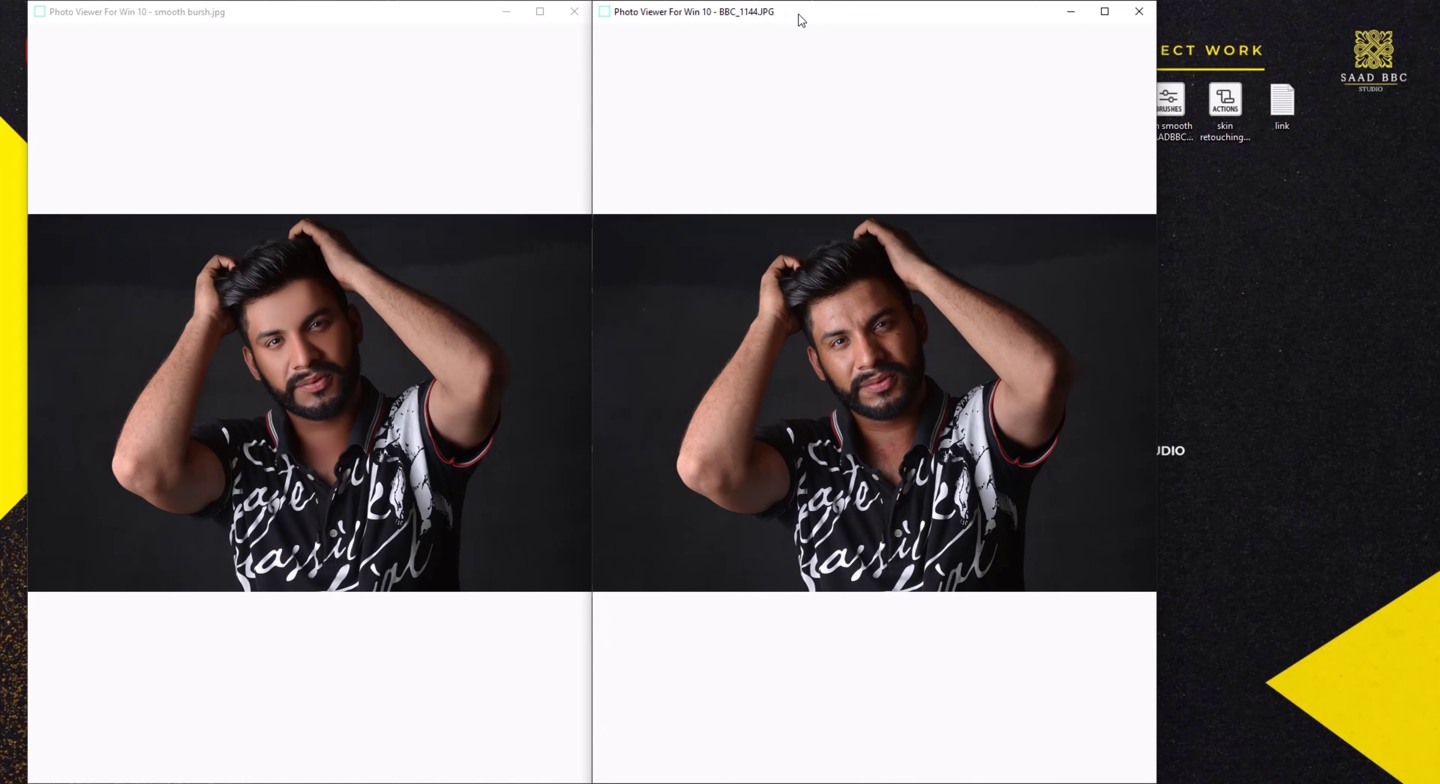
# Step: Zoom both viewers in on the man's face for a before/after comparison
pyautogui.scroll(1, 889, 344)
pyautogui.scroll(1, 890, 344)
pyautogui.scroll(1, 883, 350)
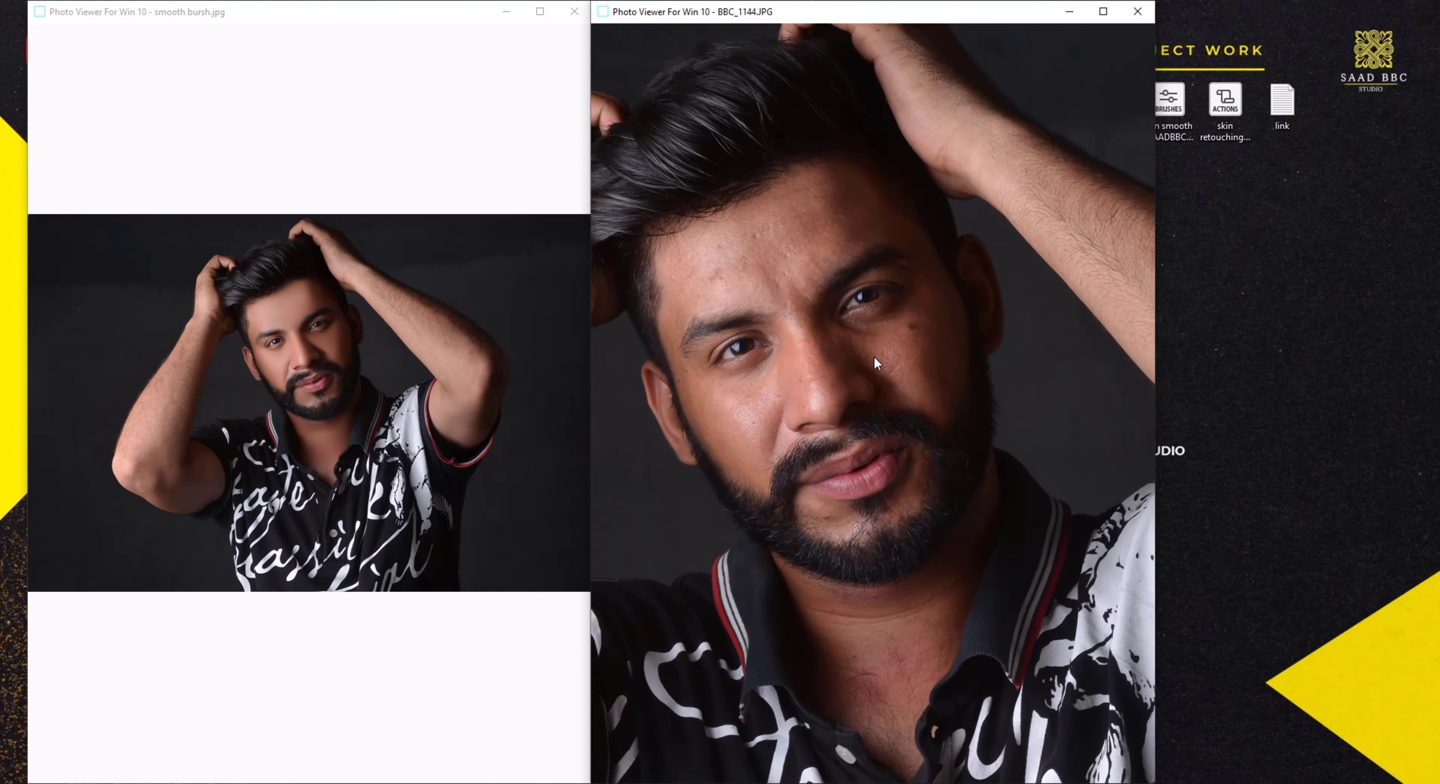
pyautogui.scroll(1, 892, 350)
pyautogui.click(328, 335)
pyautogui.scroll(2, 327, 334)
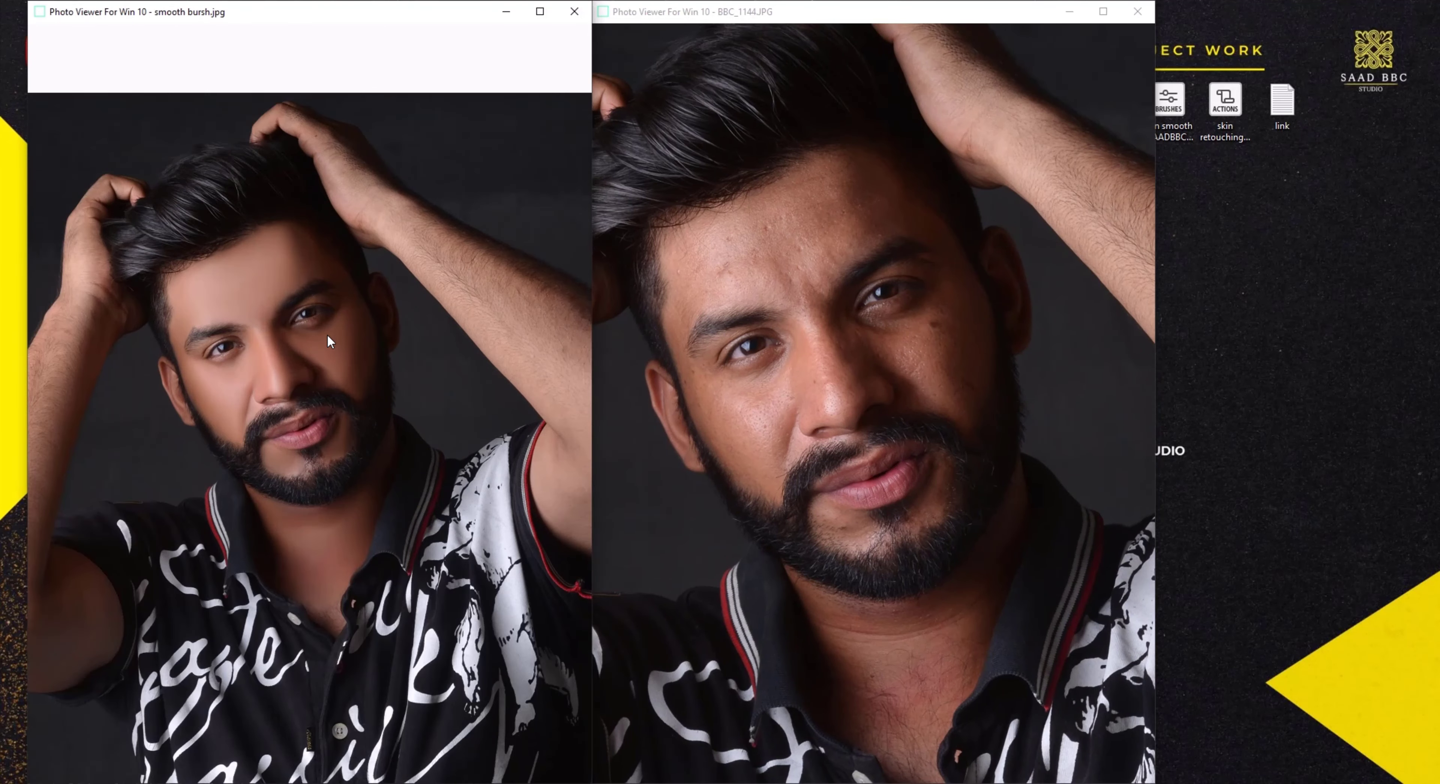
pyautogui.scroll(1, 328, 334)
pyautogui.scroll(1, 331, 333)
pyautogui.scroll(1, 335, 336)
pyautogui.scroll(1, 361, 362)
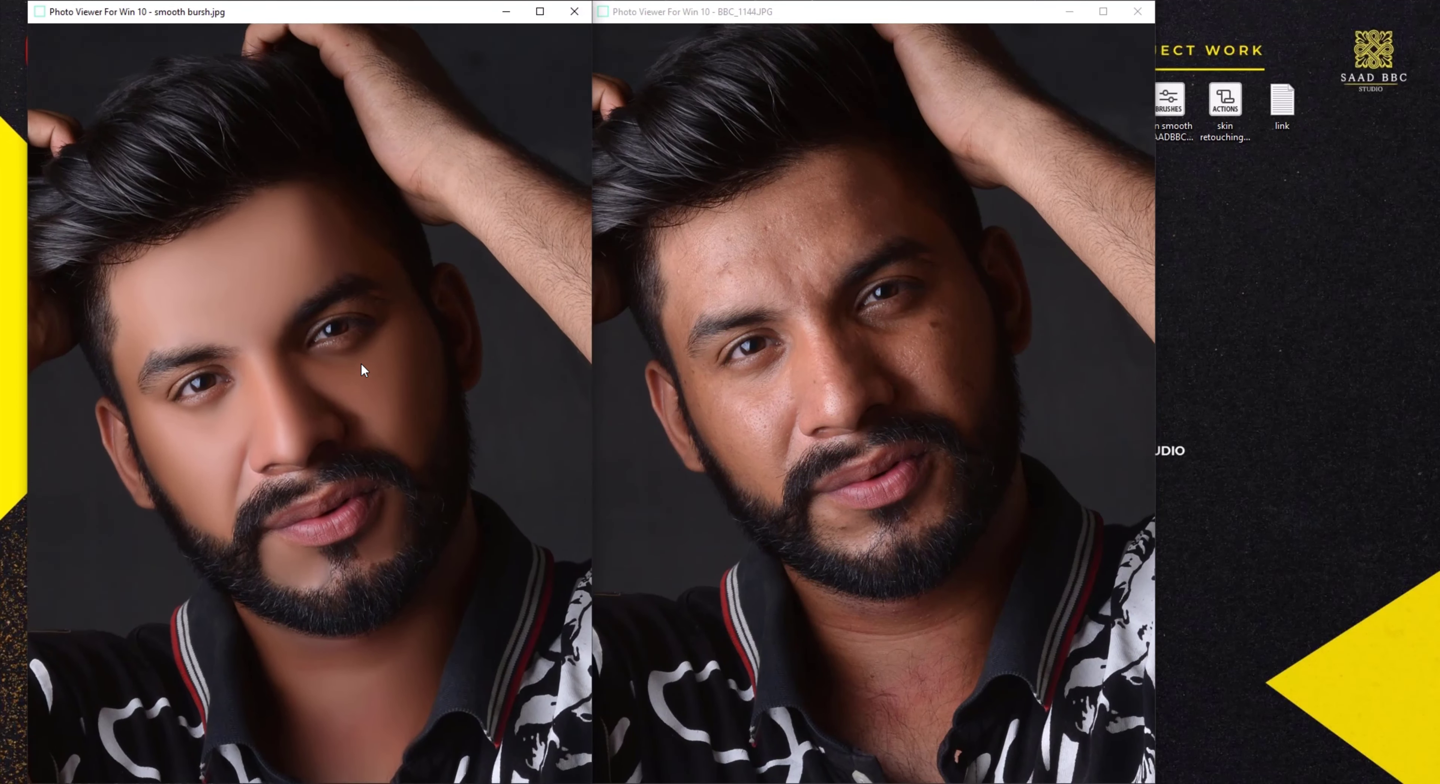
pyautogui.scroll(1, 356, 396)
pyautogui.scroll(1, 372, 419)
pyautogui.click(831, 370)
pyautogui.scroll(1, 831, 370)
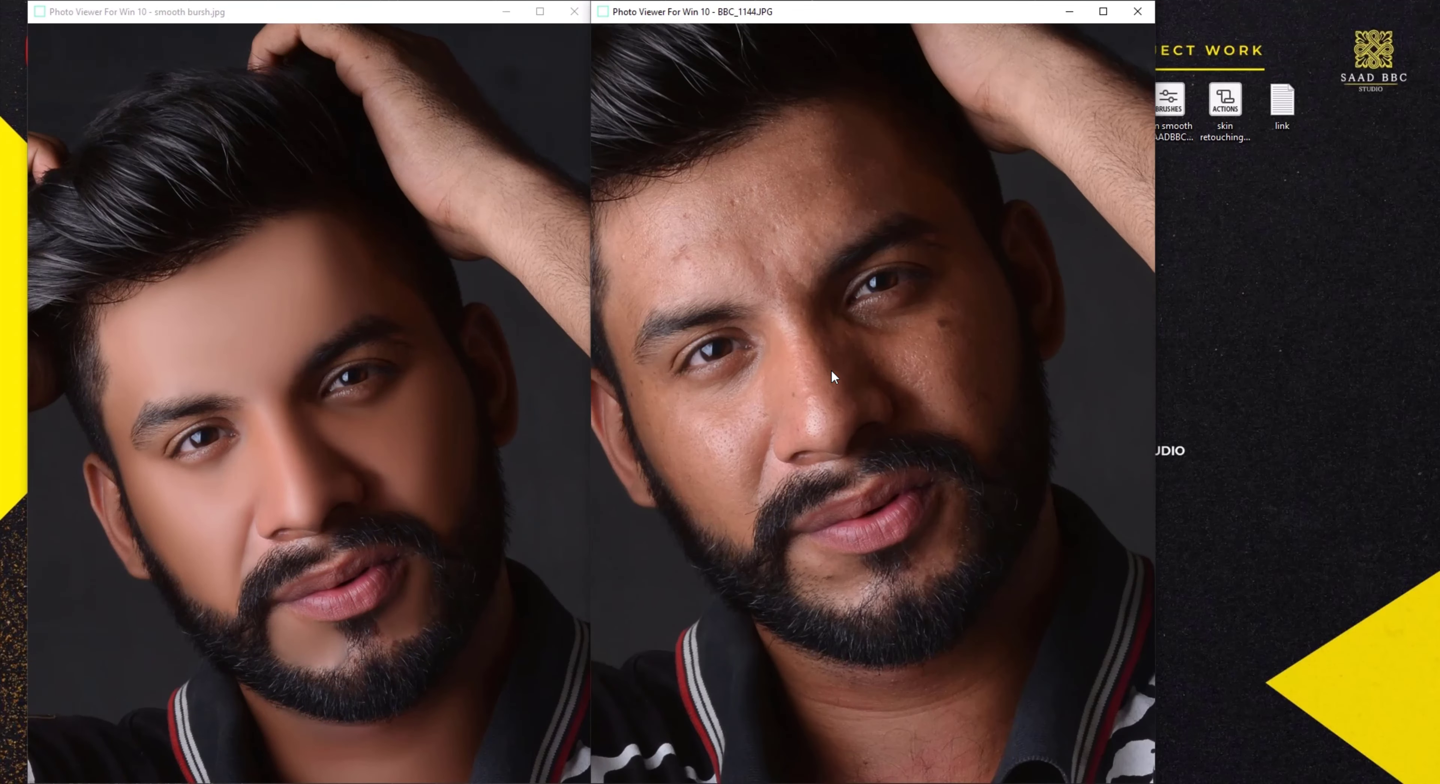
pyautogui.scroll(1, 831, 369)
pyautogui.scroll(1, 873, 447)
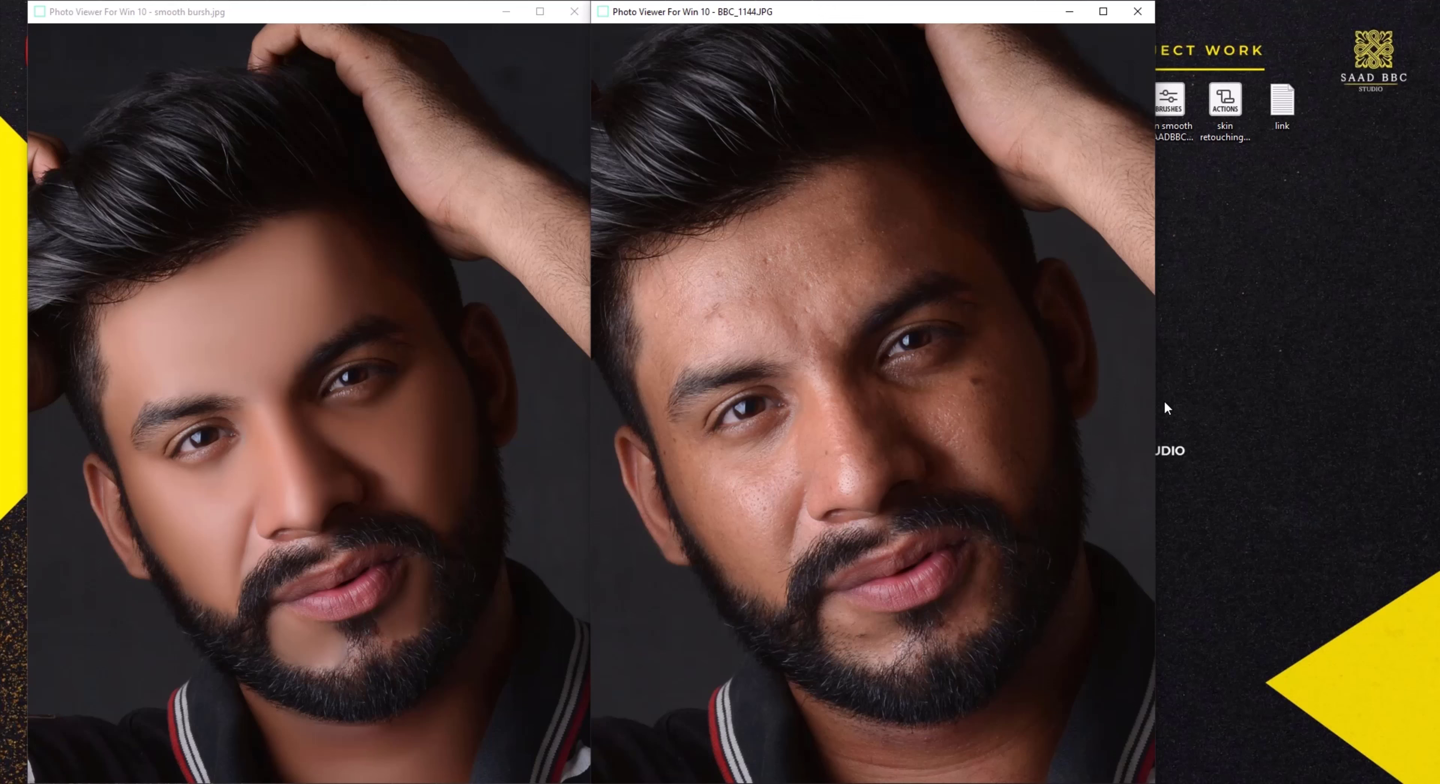
# Step: Close both photo viewers and delete the old retouched Background copy layer
pyautogui.click(1138, 11)
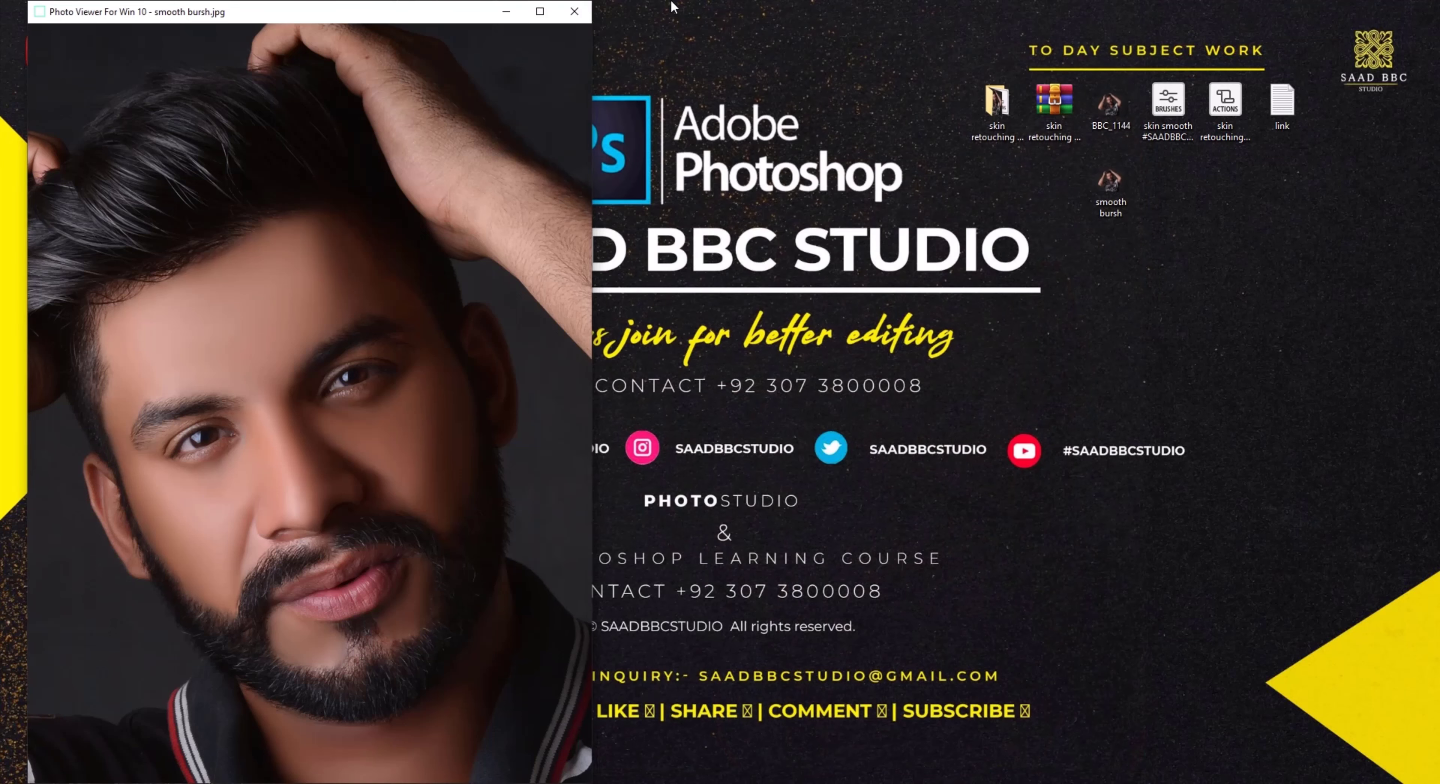
pyautogui.click(575, 11)
pyautogui.click(1235, 131)
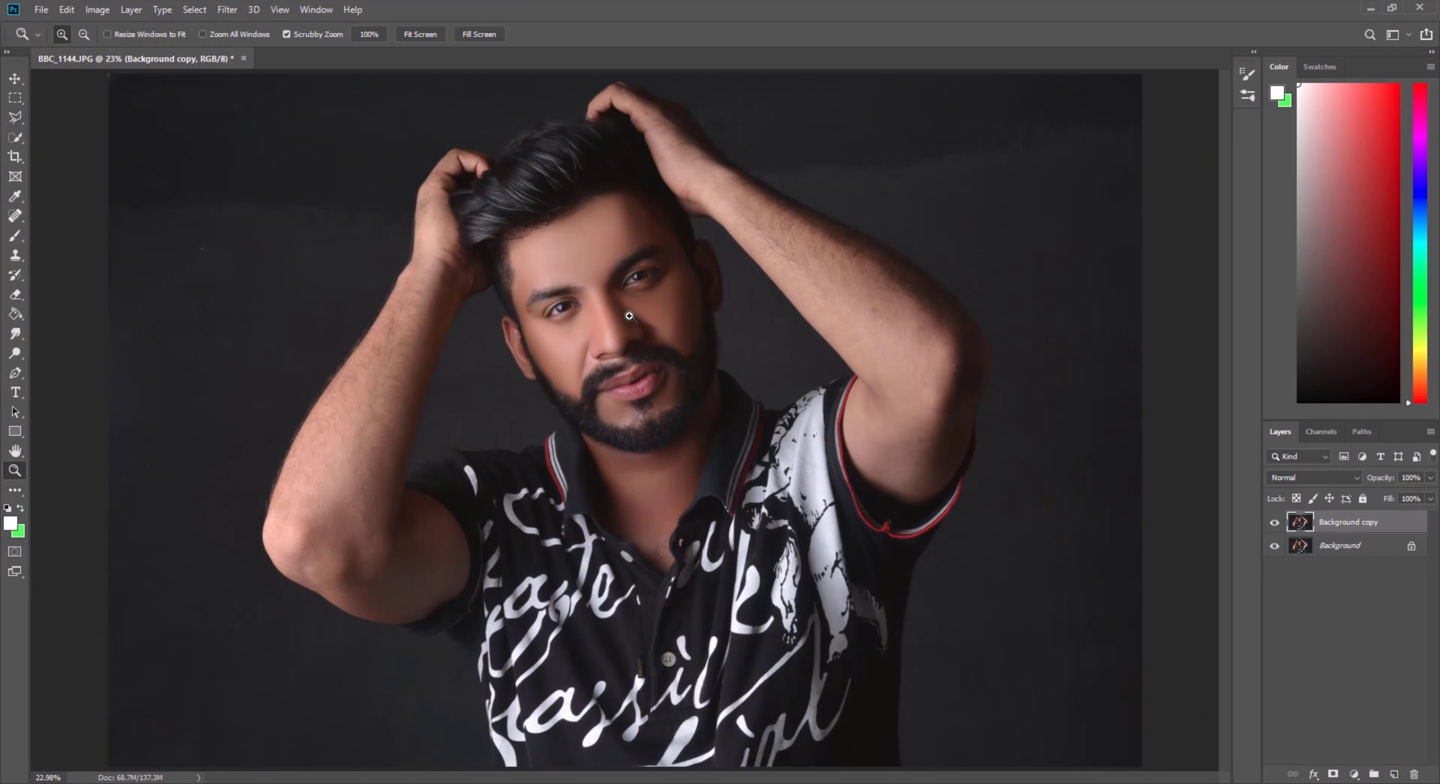
pyautogui.click(634, 259)
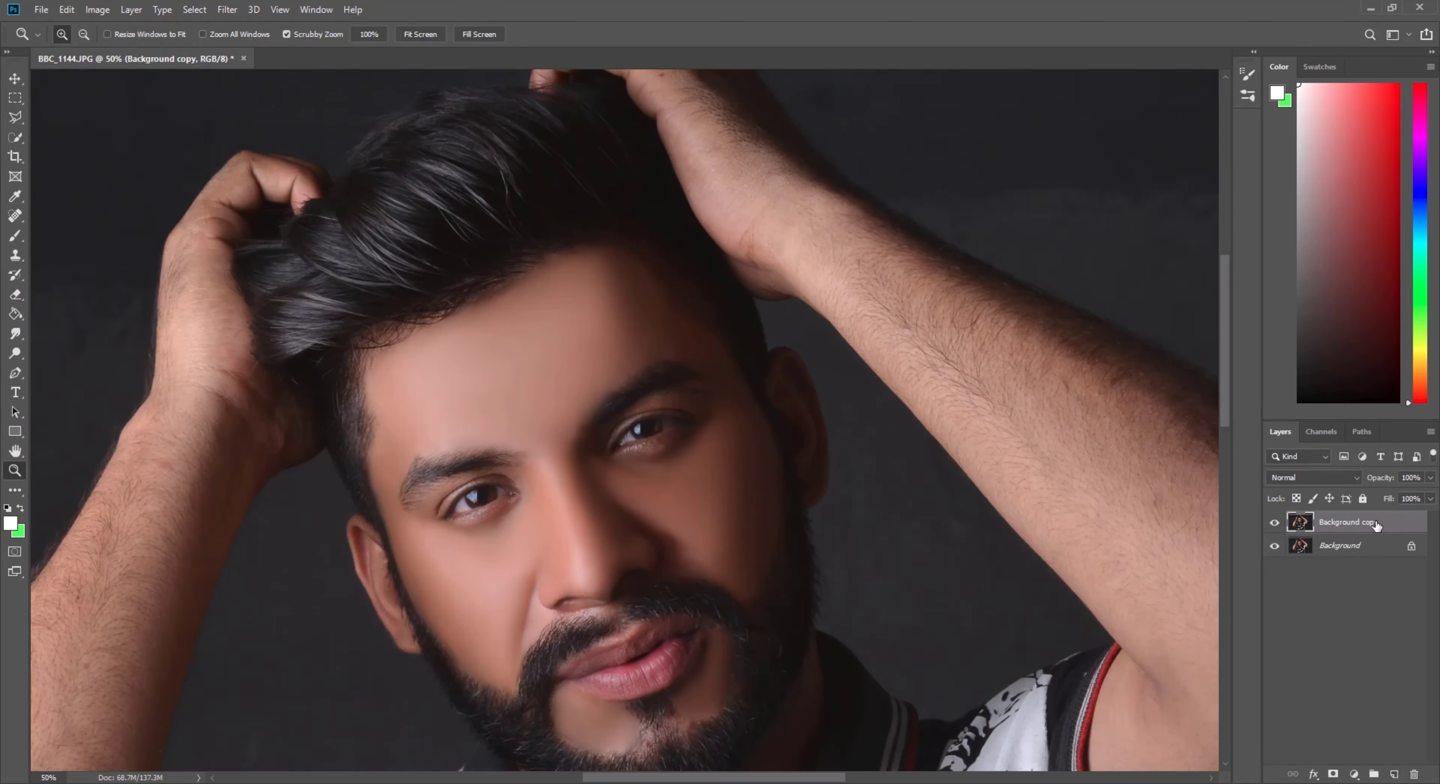
pyautogui.moveTo(1349, 522); pyautogui.dragTo(1414, 774)
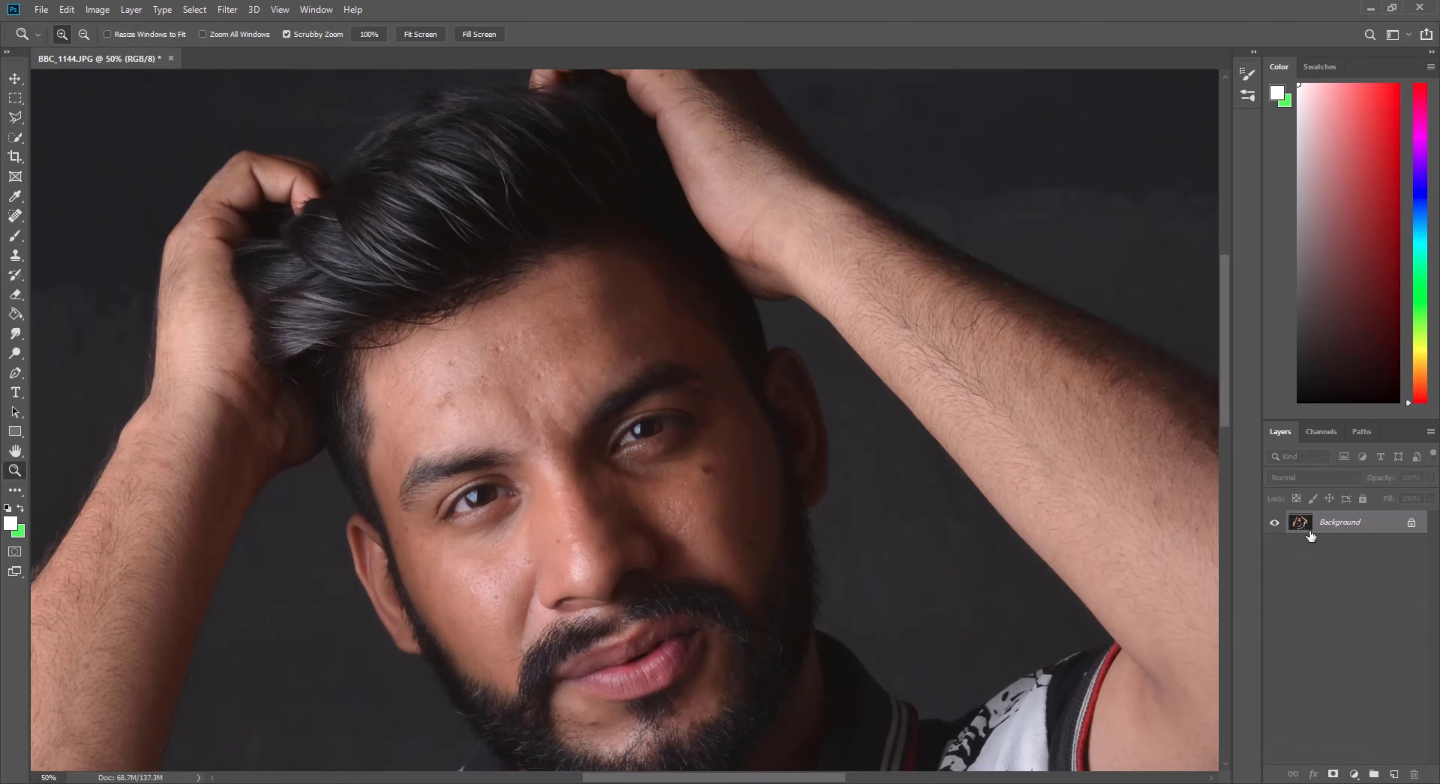
# Step: Zoom out to the whole portrait and duplicate Background into a Background copy layer
pyautogui.scroll(-3, 657, 397)
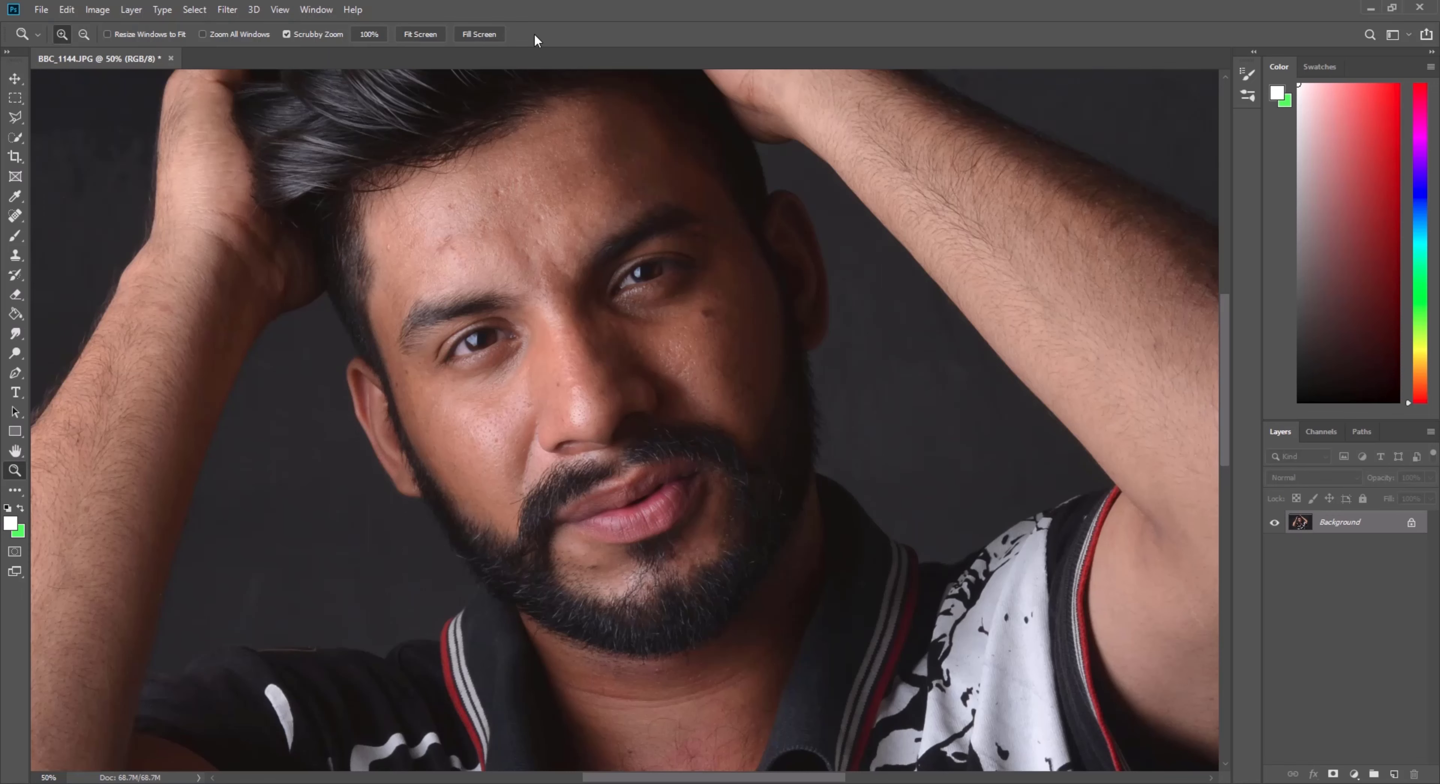
pyautogui.moveTo(492, 193); pyautogui.dragTo(573, 281)
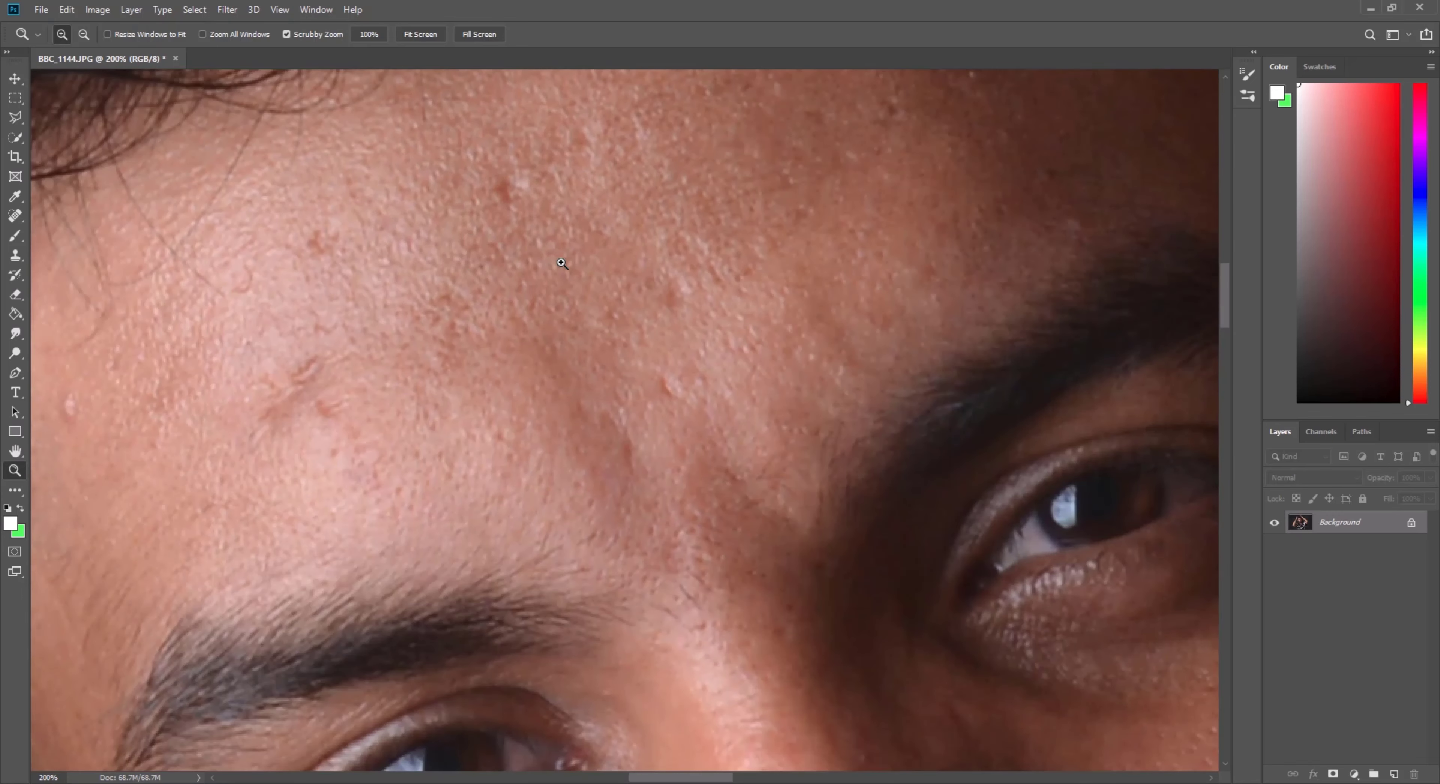
pyautogui.rightClick(562, 263)
pyautogui.click(602, 344)
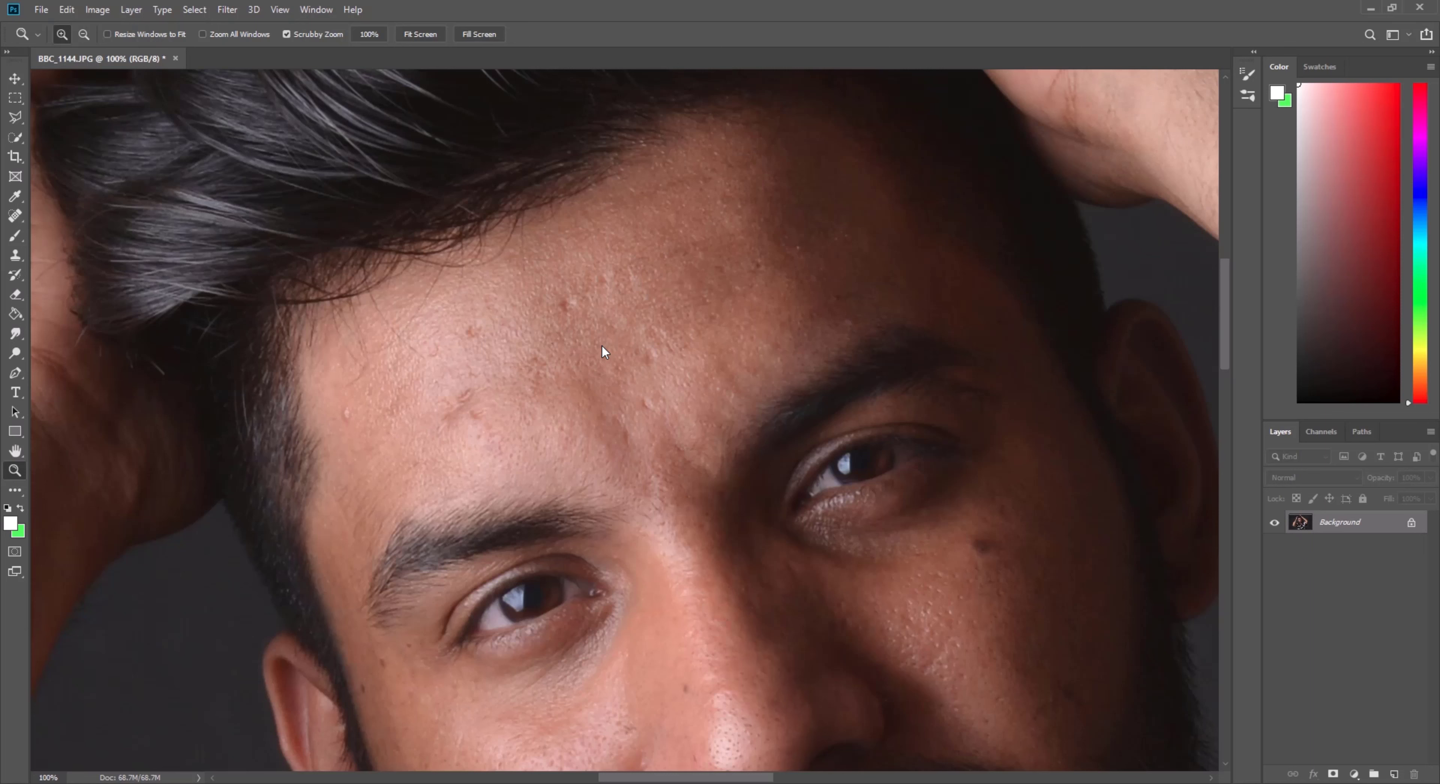
pyautogui.scroll(-2, 598, 277)
pyautogui.scroll(-2, 598, 278)
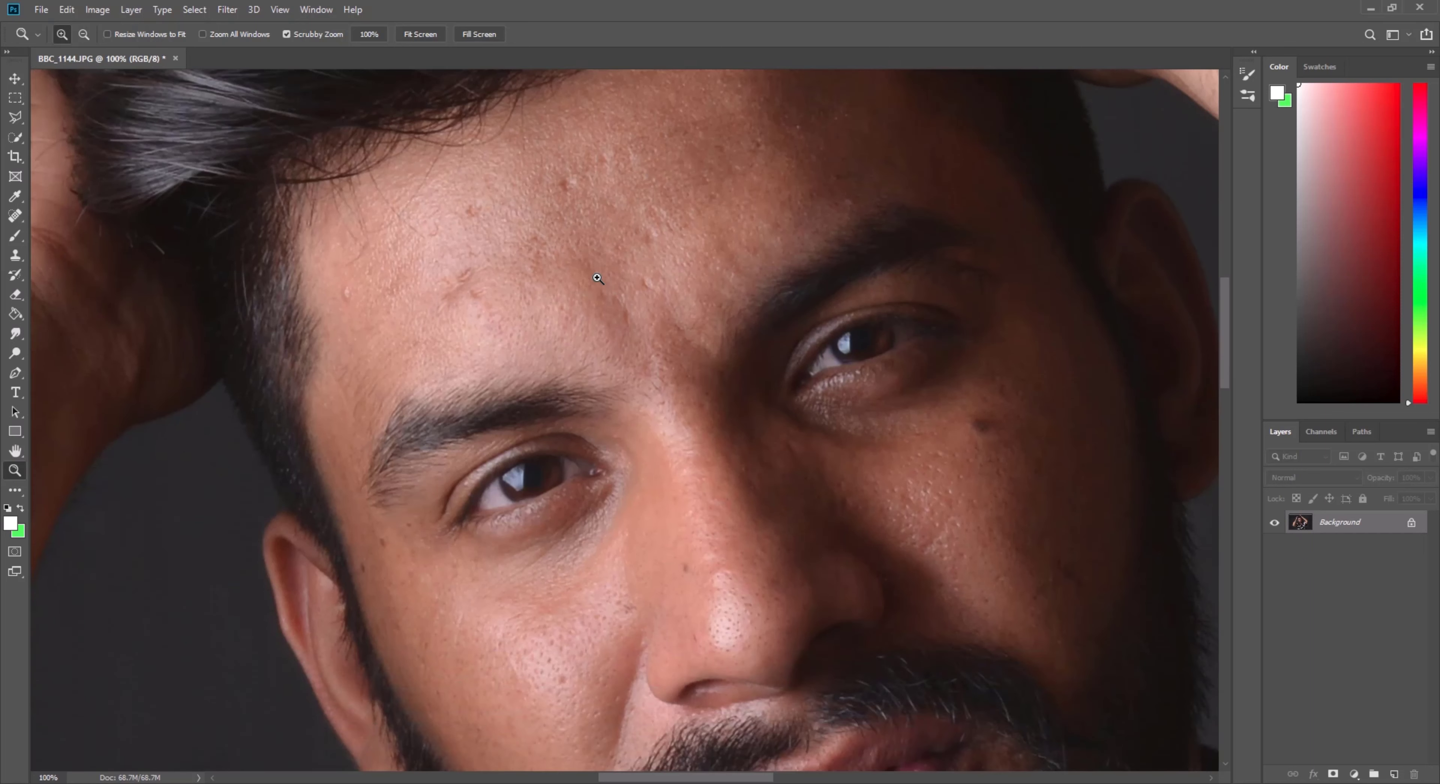
pyautogui.moveTo(614, 268)
pyautogui.mouseDown()
pyautogui.moveTo(593, 274)
pyautogui.moveTo(622, 329)
pyautogui.mouseUp()
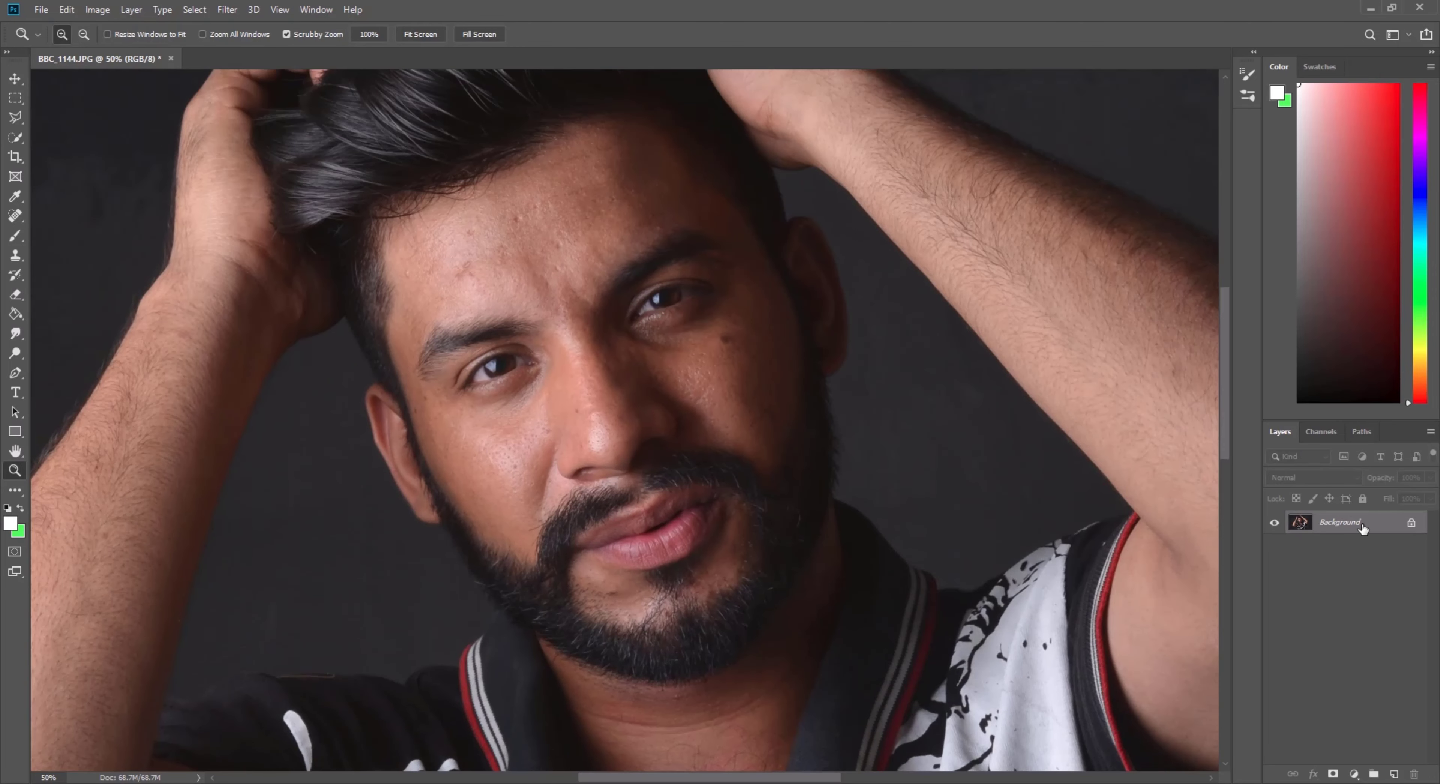
pyautogui.moveTo(1363, 529); pyautogui.dragTo(1393, 774)
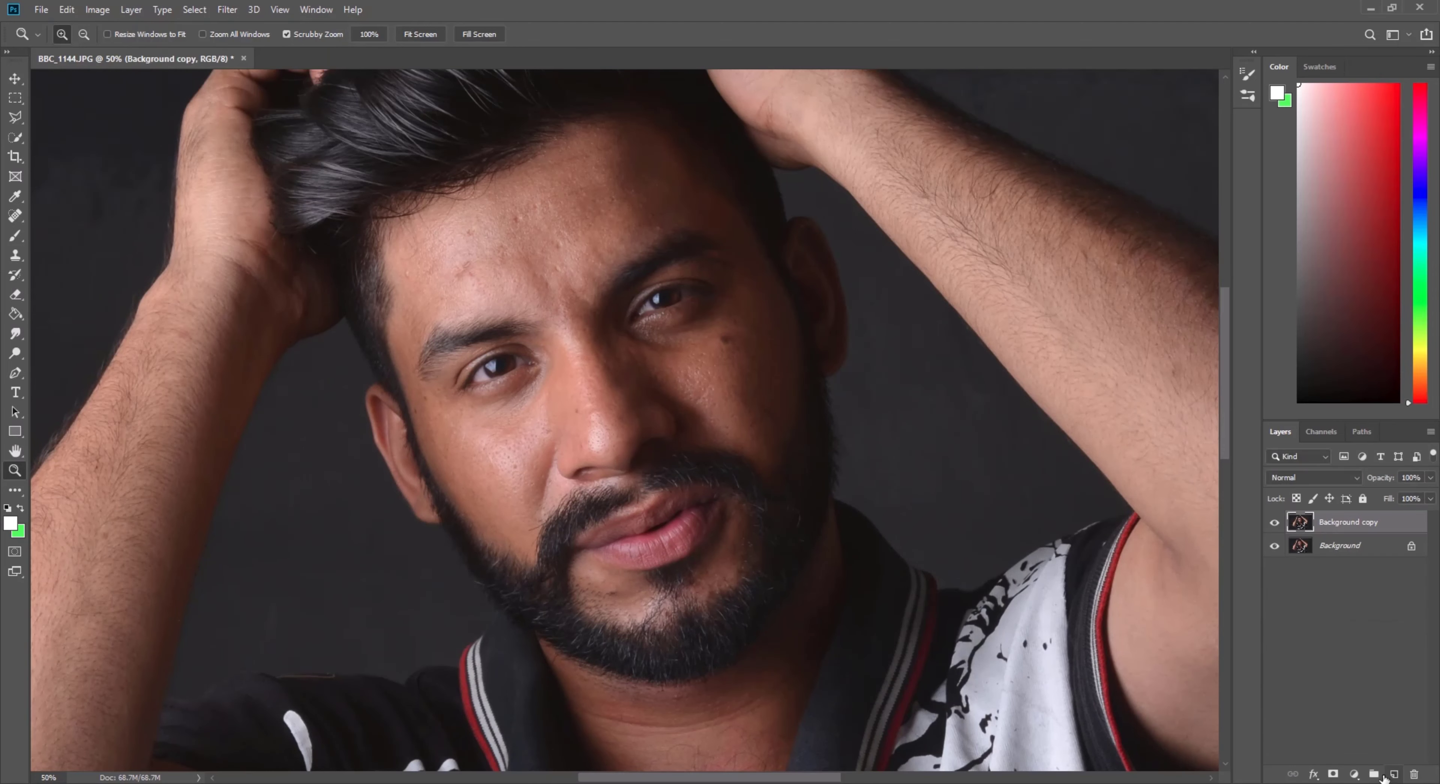
# Step: Use the Spot Healing Brush to heal the blemishes and dark spots across the forehead
pyautogui.click(547, 262)
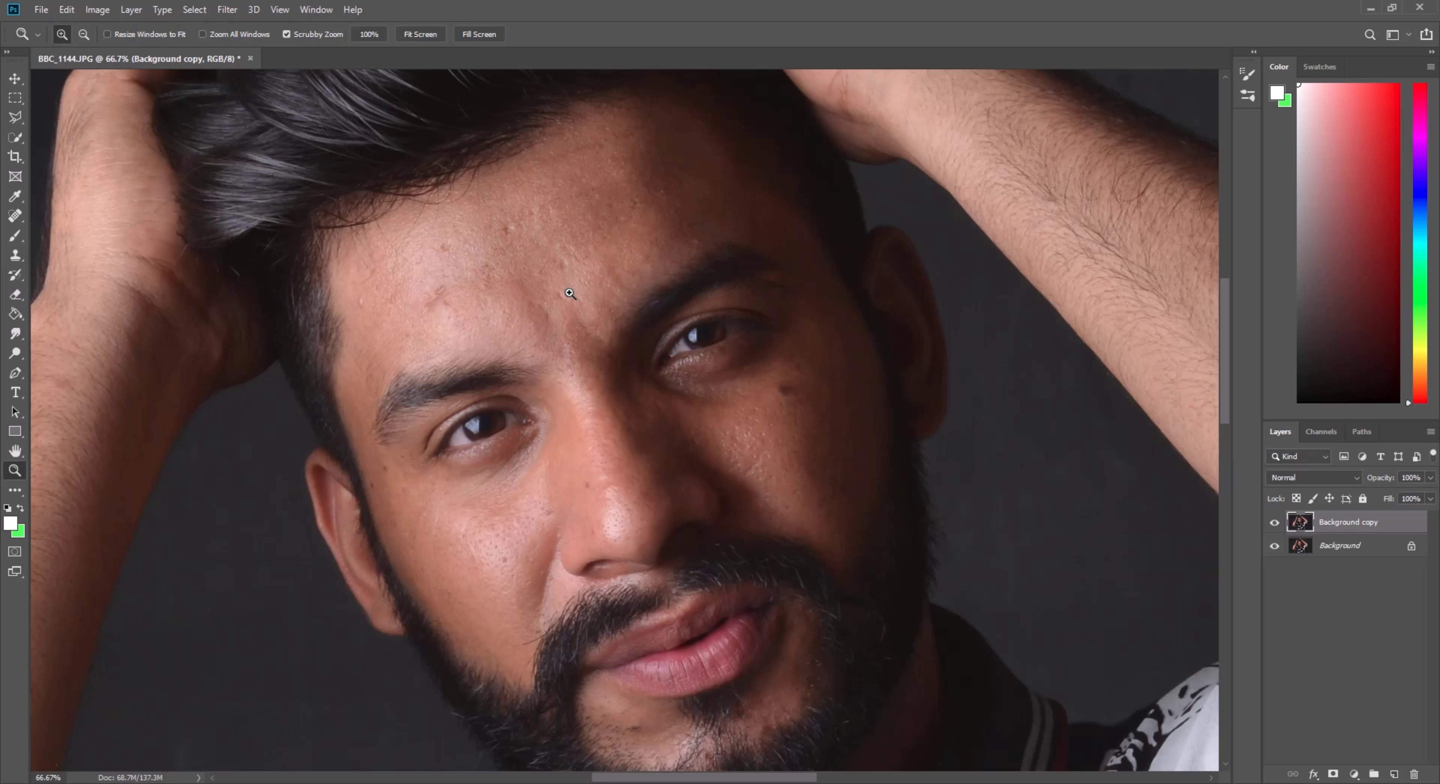
pyautogui.click(16, 216)
pyautogui.click(509, 233)
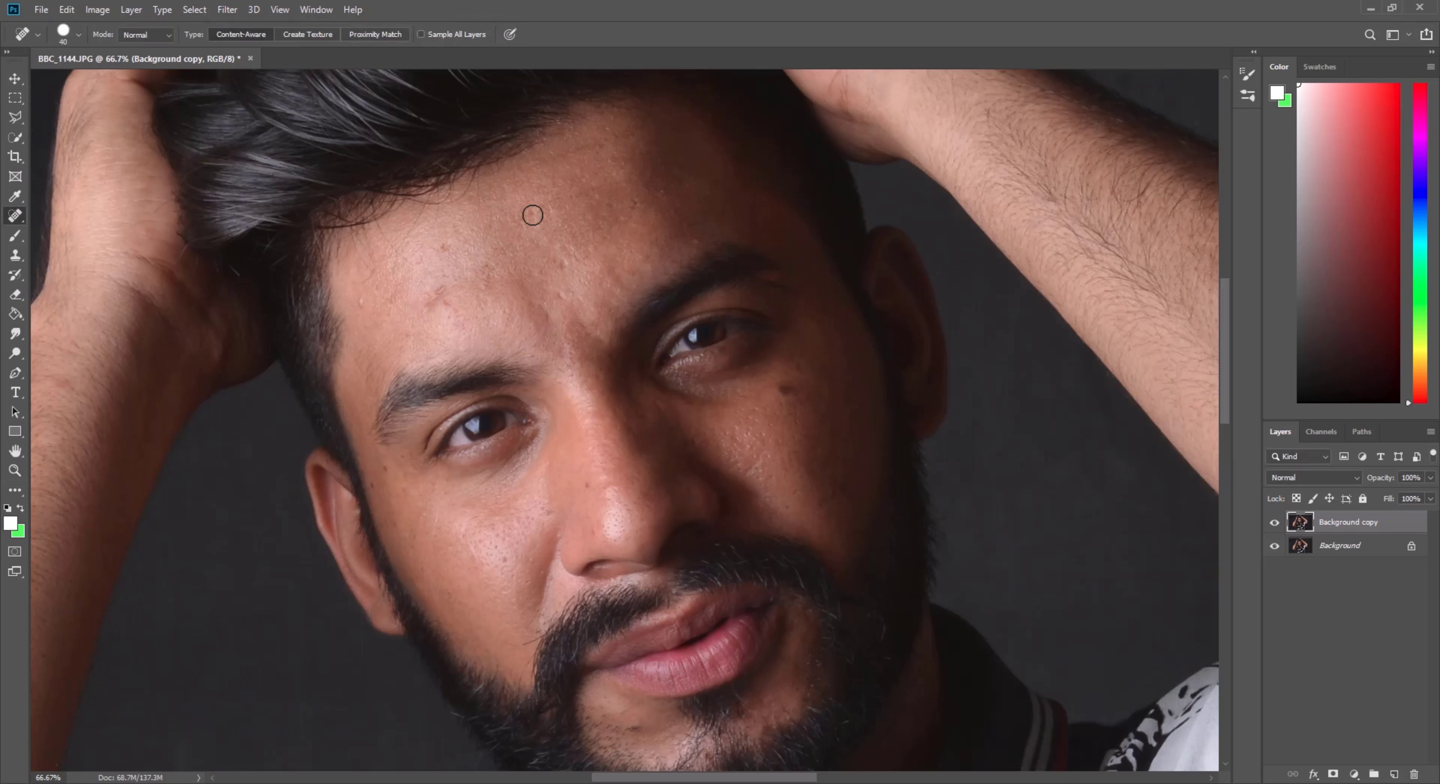
pyautogui.click(561, 262)
pyautogui.click(559, 294)
pyautogui.click(544, 322)
pyautogui.moveTo(443, 283); pyautogui.dragTo(444, 306)
pyautogui.click(362, 302)
pyautogui.click(639, 206)
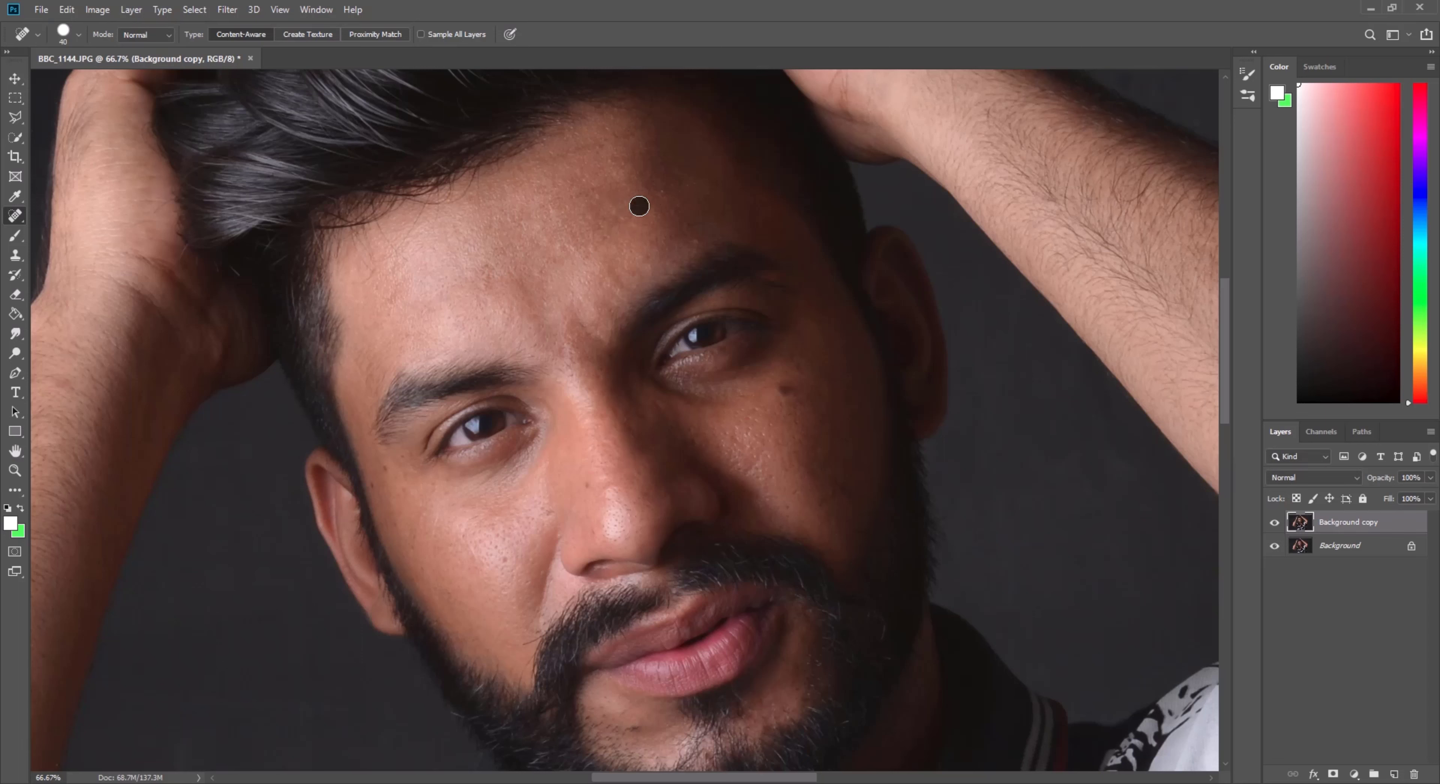
pyautogui.moveTo(659, 195); pyautogui.dragTo(692, 189)
# Step: Heal the mole and spots around the eye, cheek, nose, temple and ear
pyautogui.click(783, 391)
pyautogui.click(804, 349)
pyautogui.click(838, 480)
pyautogui.scroll(-2, 559, 501)
pyautogui.click(502, 490)
pyautogui.click(542, 430)
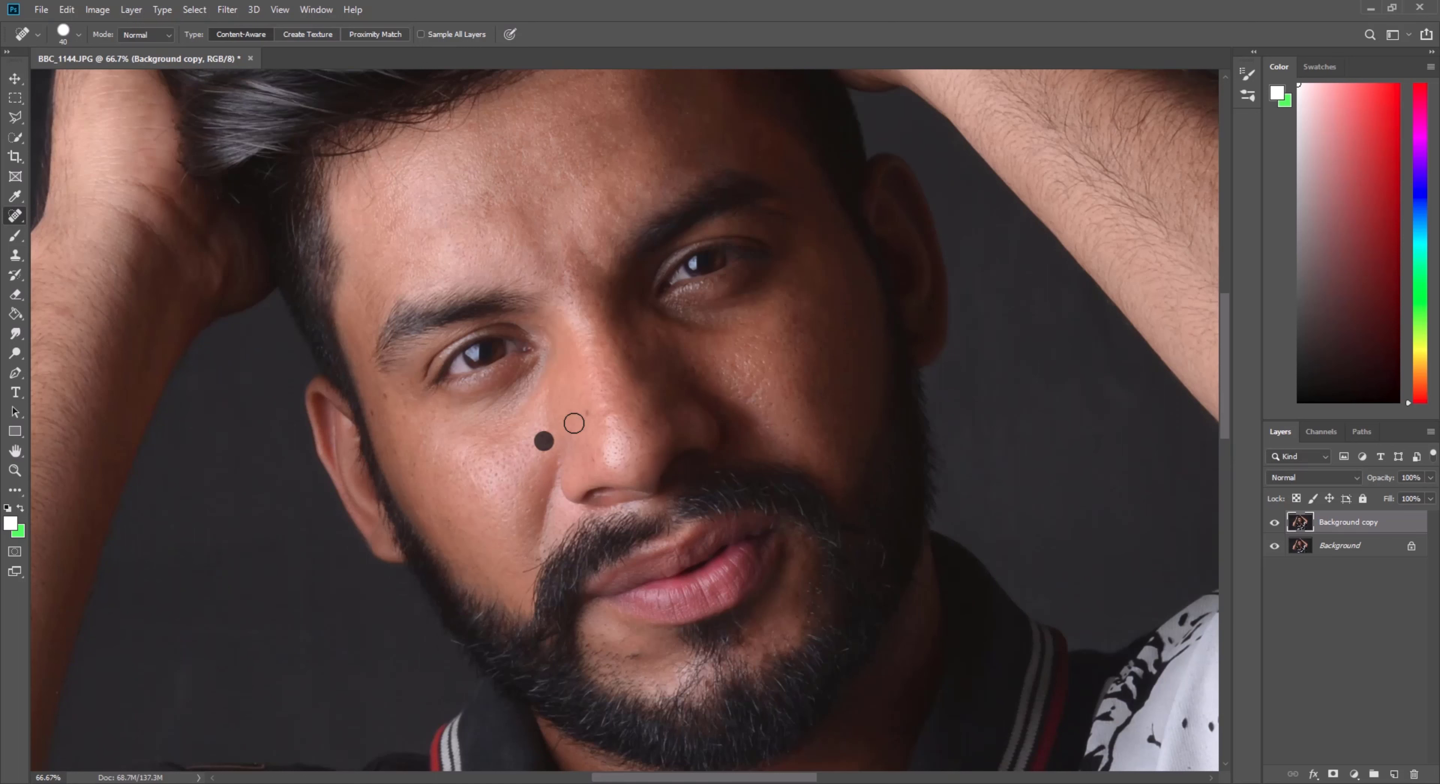
pyautogui.click(589, 413)
pyautogui.moveTo(386, 394); pyautogui.dragTo(377, 413)
pyautogui.click(377, 412)
pyautogui.click(402, 385)
# Step: Heal spots beside the nose, mouth corner and chin, using brush sizes 25 and 35
pyautogui.press('[')
pyautogui.press('[')
pyautogui.press('[')
pyautogui.click(526, 466)
pyautogui.moveTo(523, 570); pyautogui.dragTo(536, 559)
pyautogui.click(547, 521)
pyautogui.scroll(-2, 615, 607)
pyautogui.press(']')
pyautogui.click(632, 583)
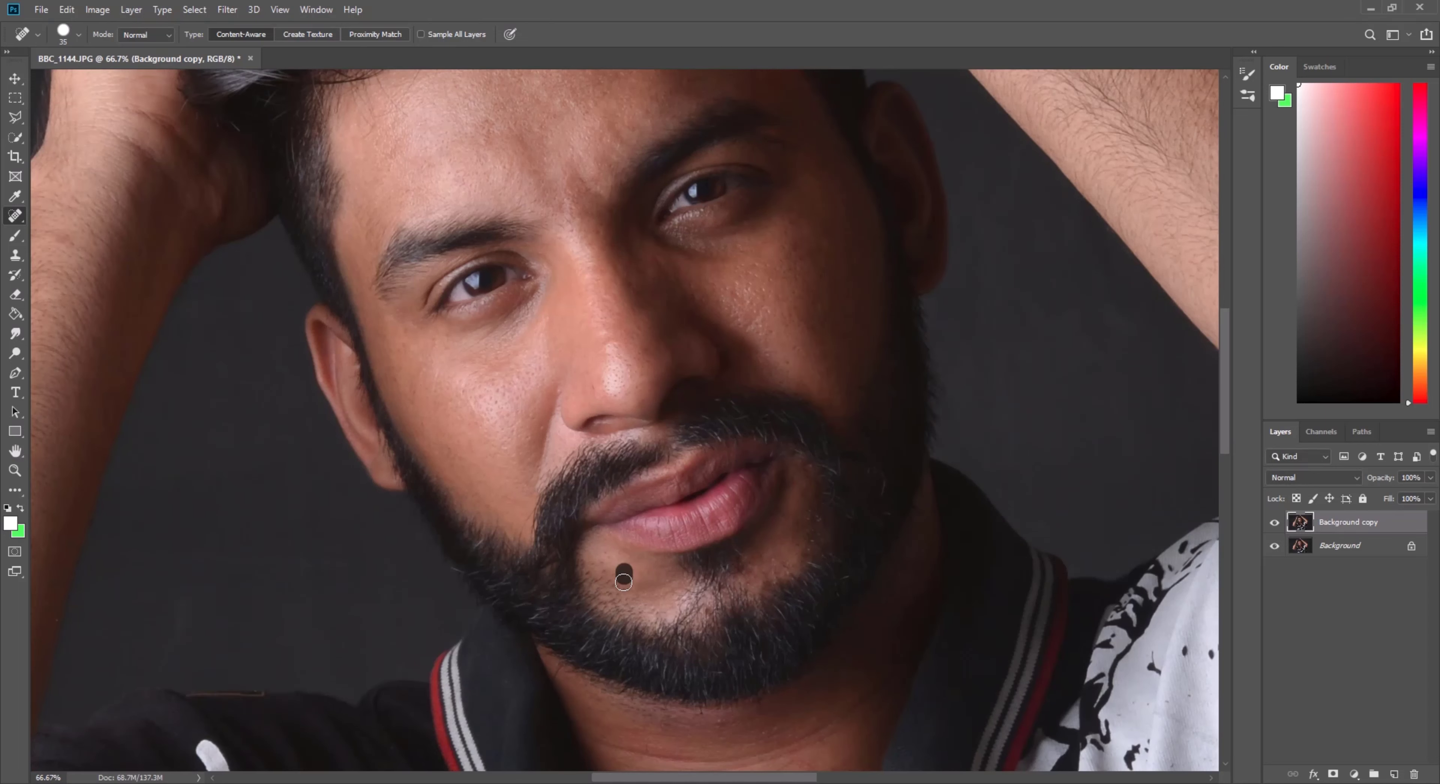
pyautogui.click(627, 601)
pyautogui.click(612, 575)
# Step: Heal the remaining chin spots with the brush at 30, then set it to 40
pyautogui.scroll(-2, 725, 663)
pyautogui.click(719, 643)
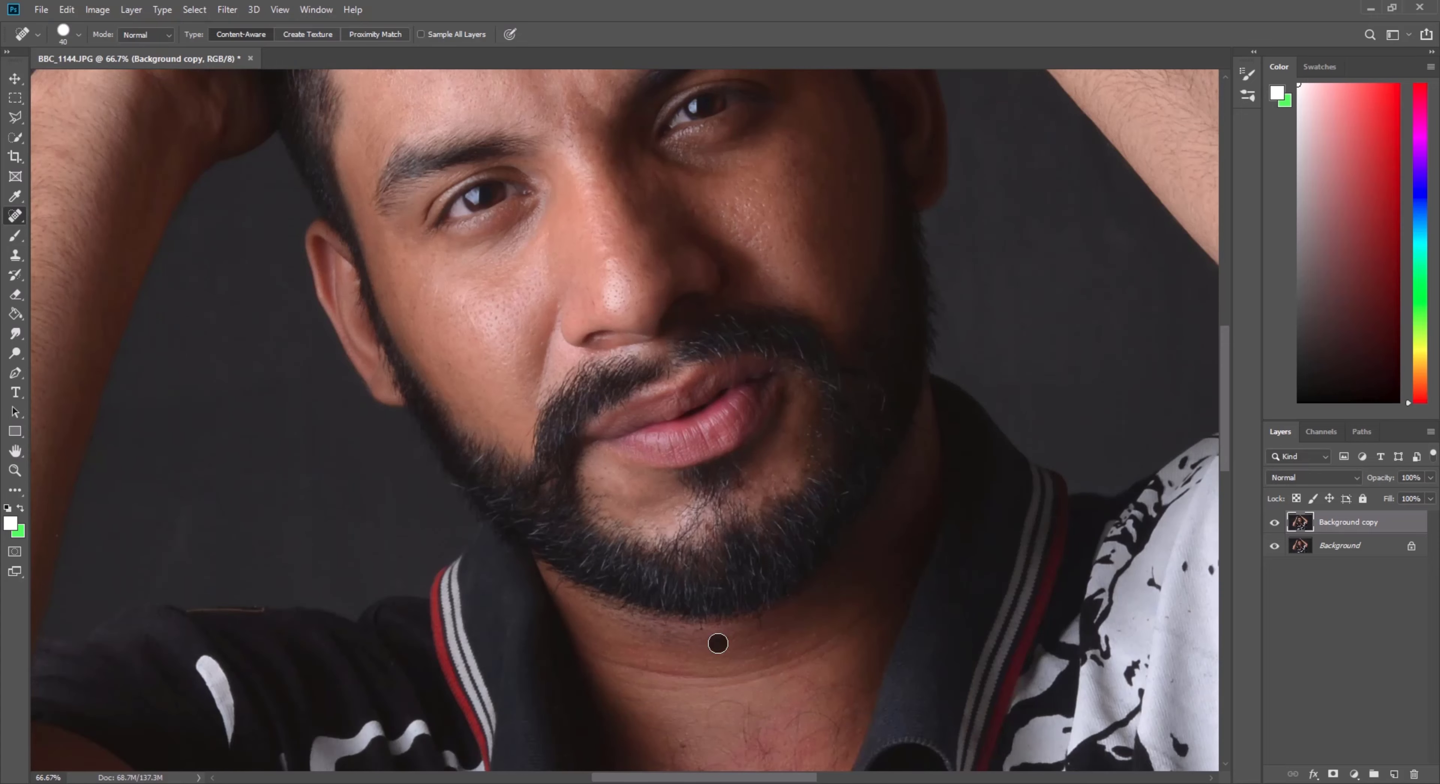
pyautogui.scroll(2, 724, 573)
pyautogui.scroll(2, 744, 447)
pyautogui.press('[')
pyautogui.press('[')
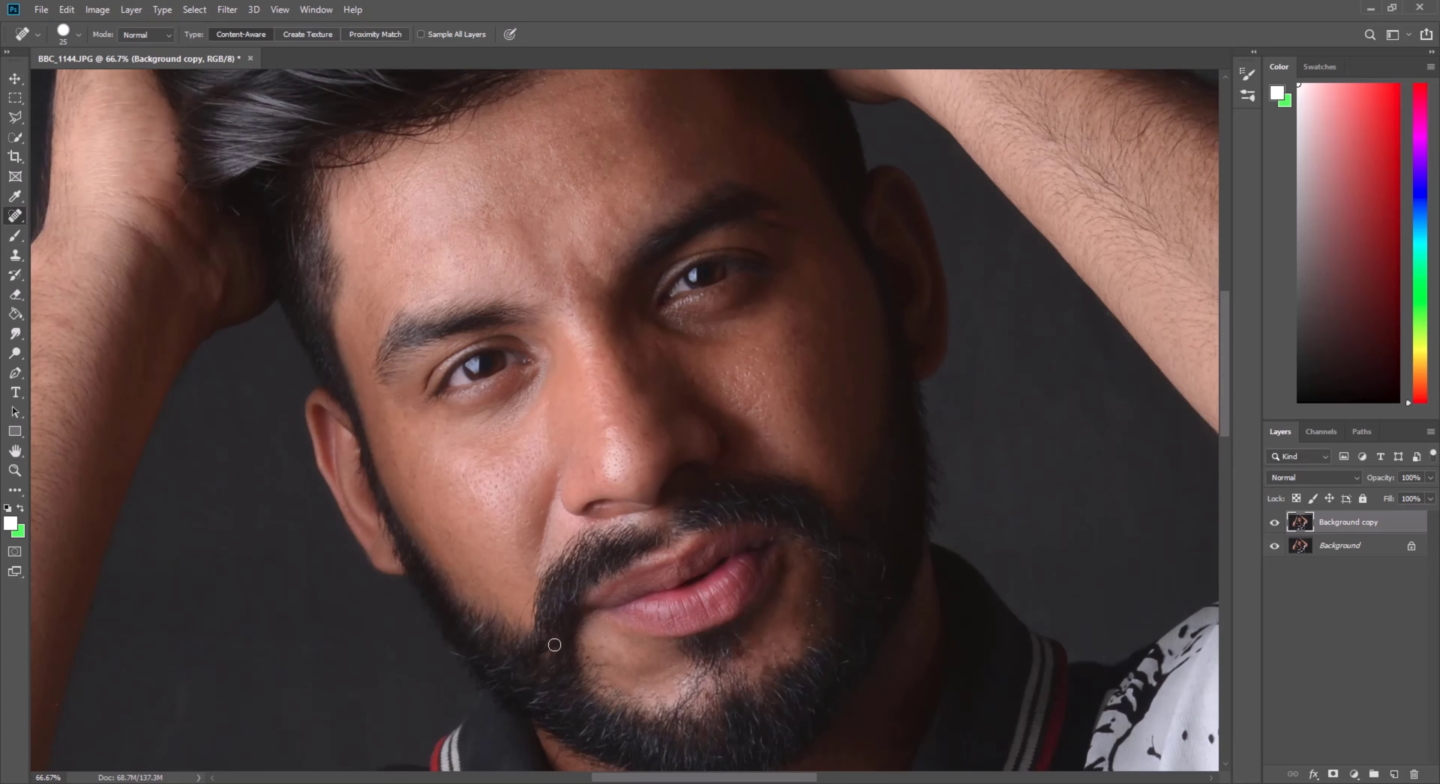
pyautogui.click(597, 663)
pyautogui.scroll(3, 604, 615)
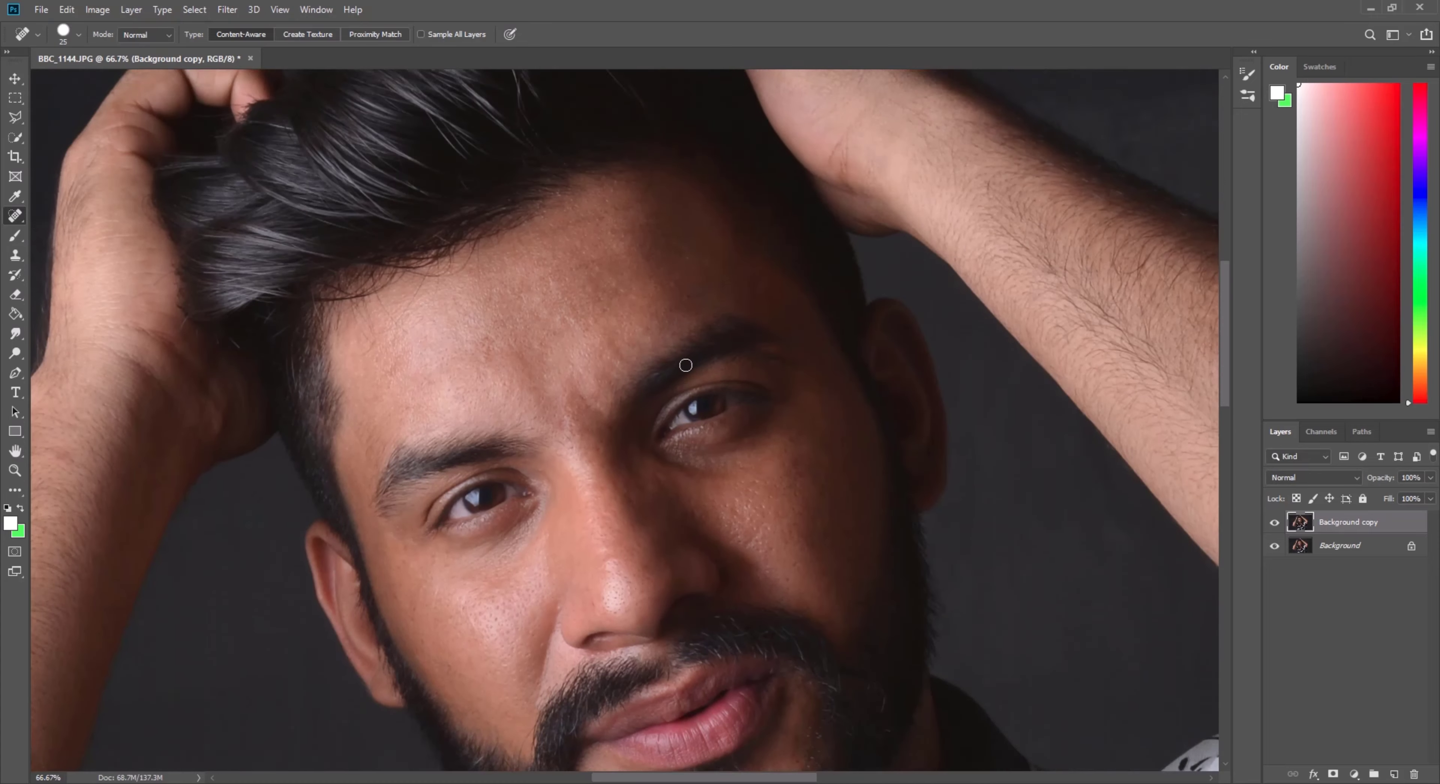
pyautogui.scroll(2, 604, 615)
pyautogui.press(']')
pyautogui.press(']')
pyautogui.press(']')
pyautogui.scroll(1, 632, 358)
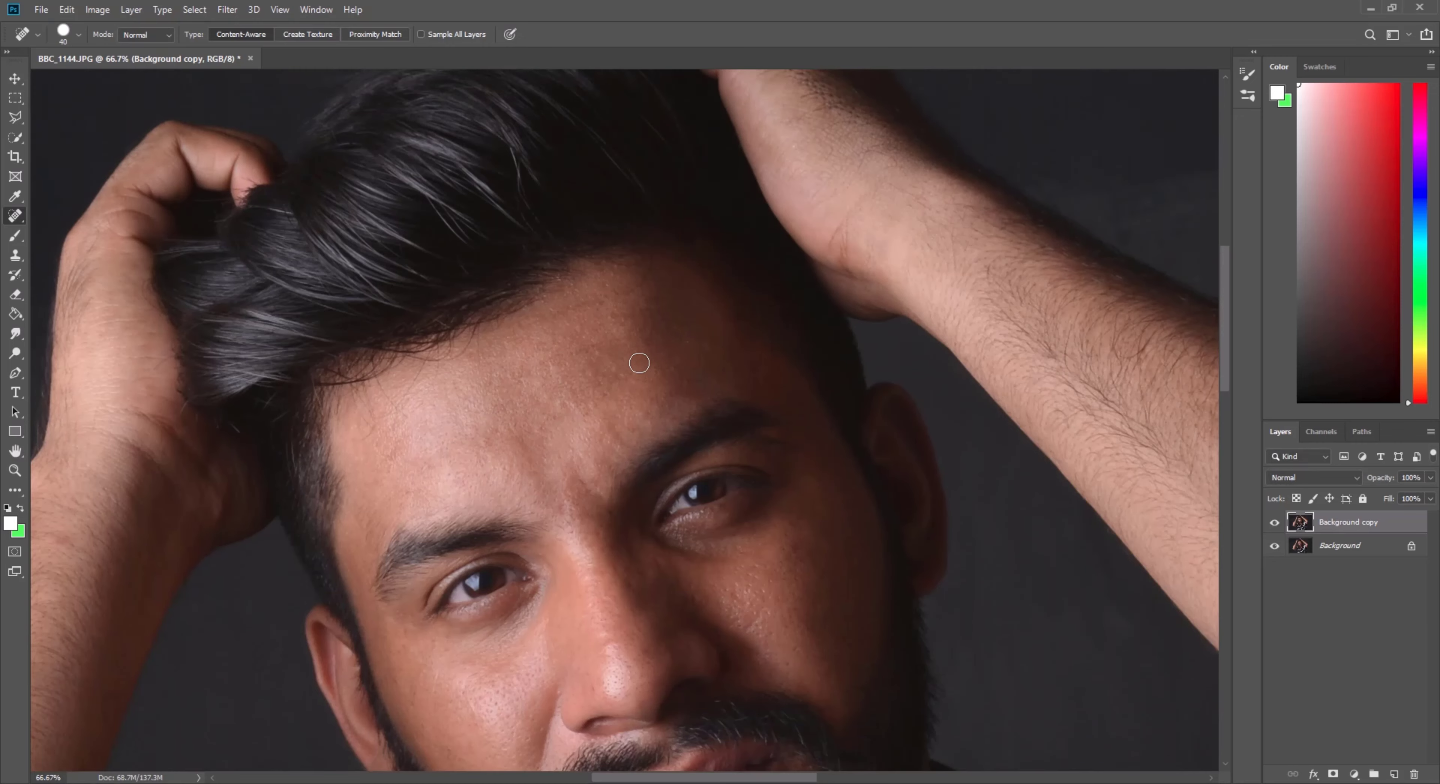
pyautogui.scroll(-3, 637, 360)
pyautogui.scroll(-3, 643, 360)
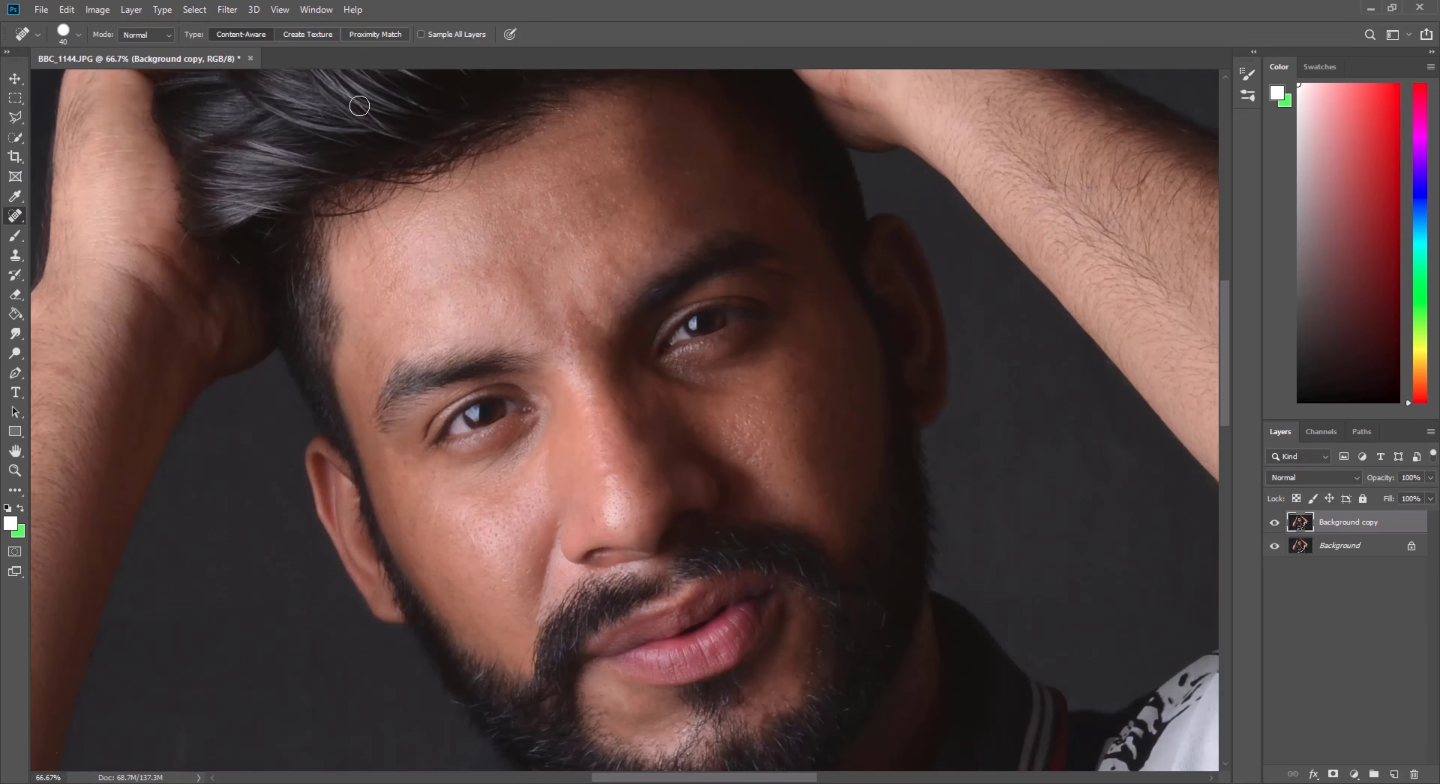
pyautogui.click(315, 9)
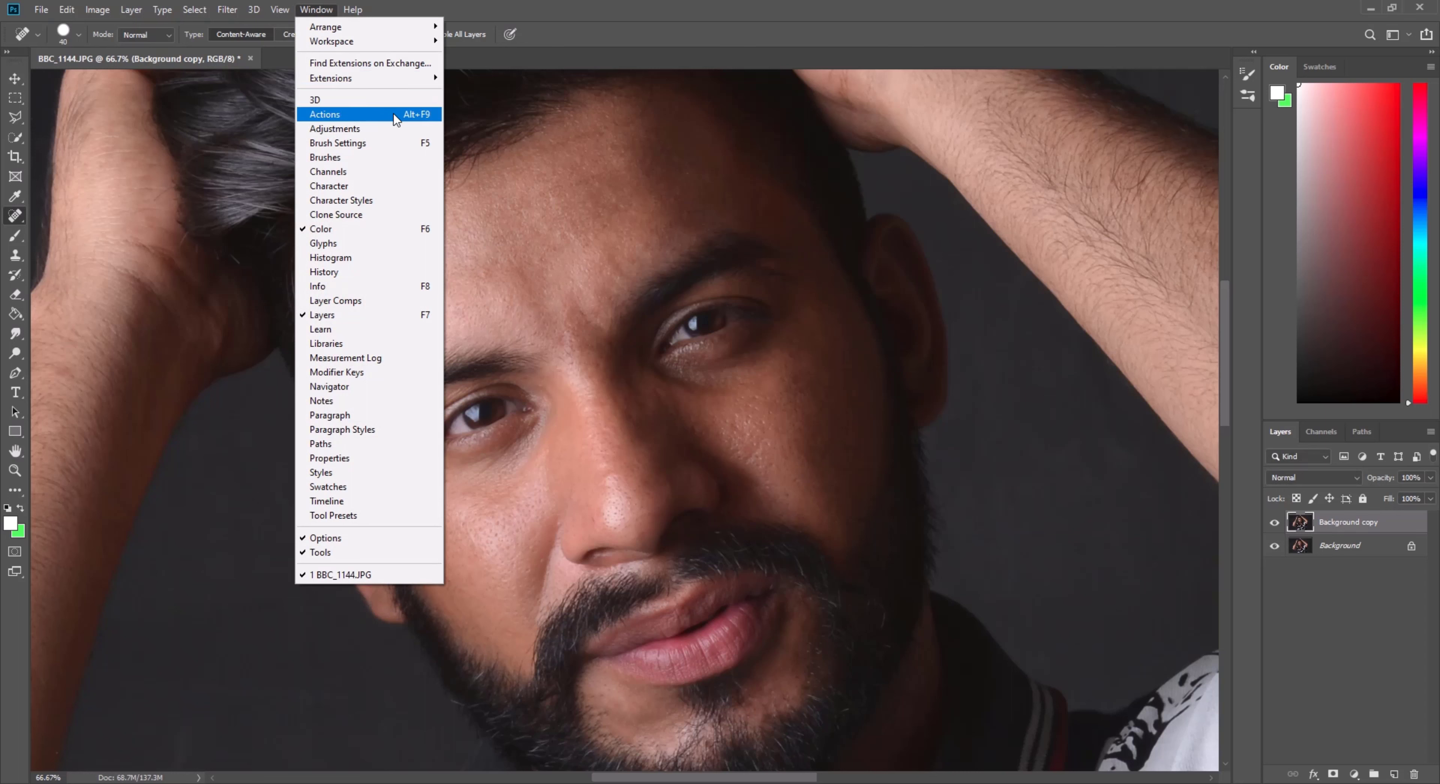
# Step: Load the skin retouching .ATN action set and merge the healed copy down into Background
pyautogui.click(369, 113)
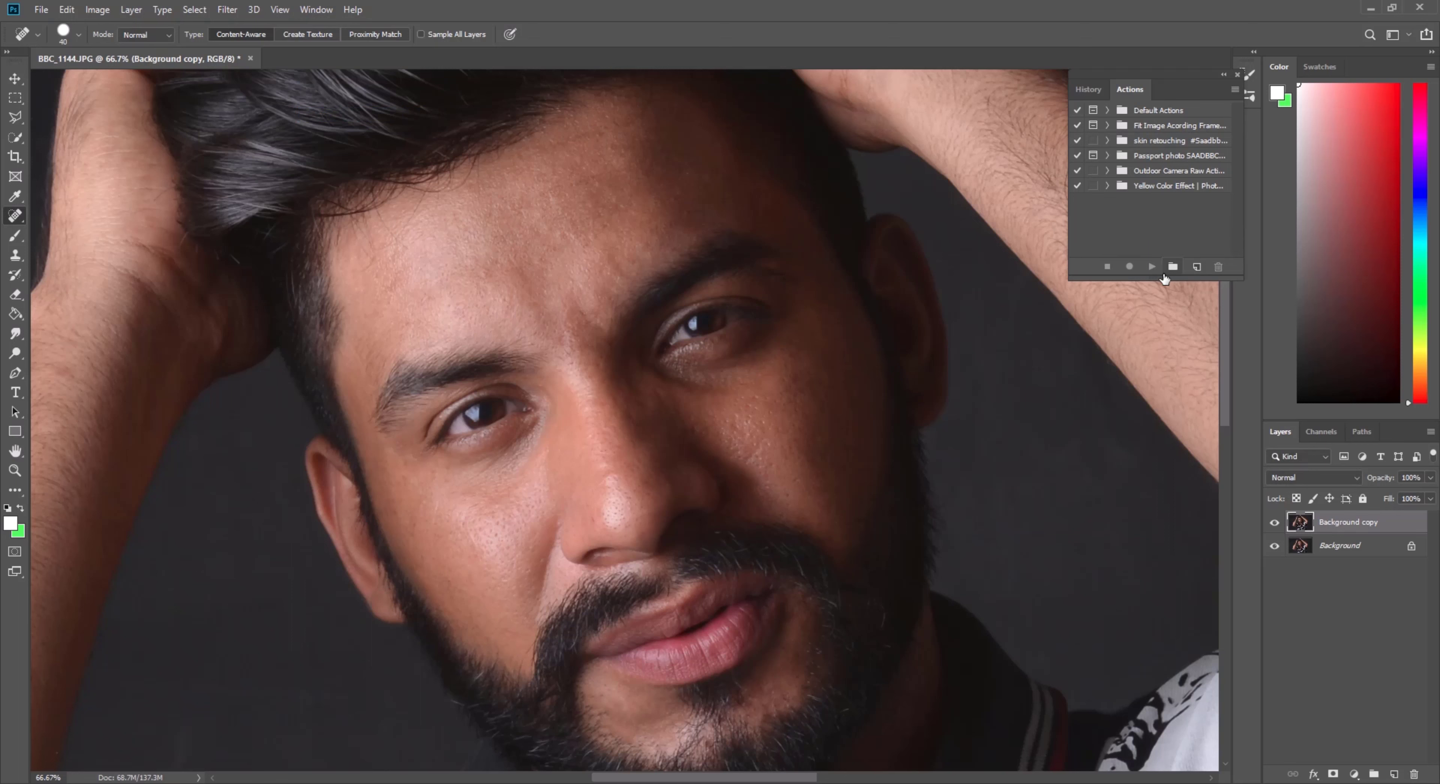
pyautogui.moveTo(1154, 280); pyautogui.dragTo(1155, 421)
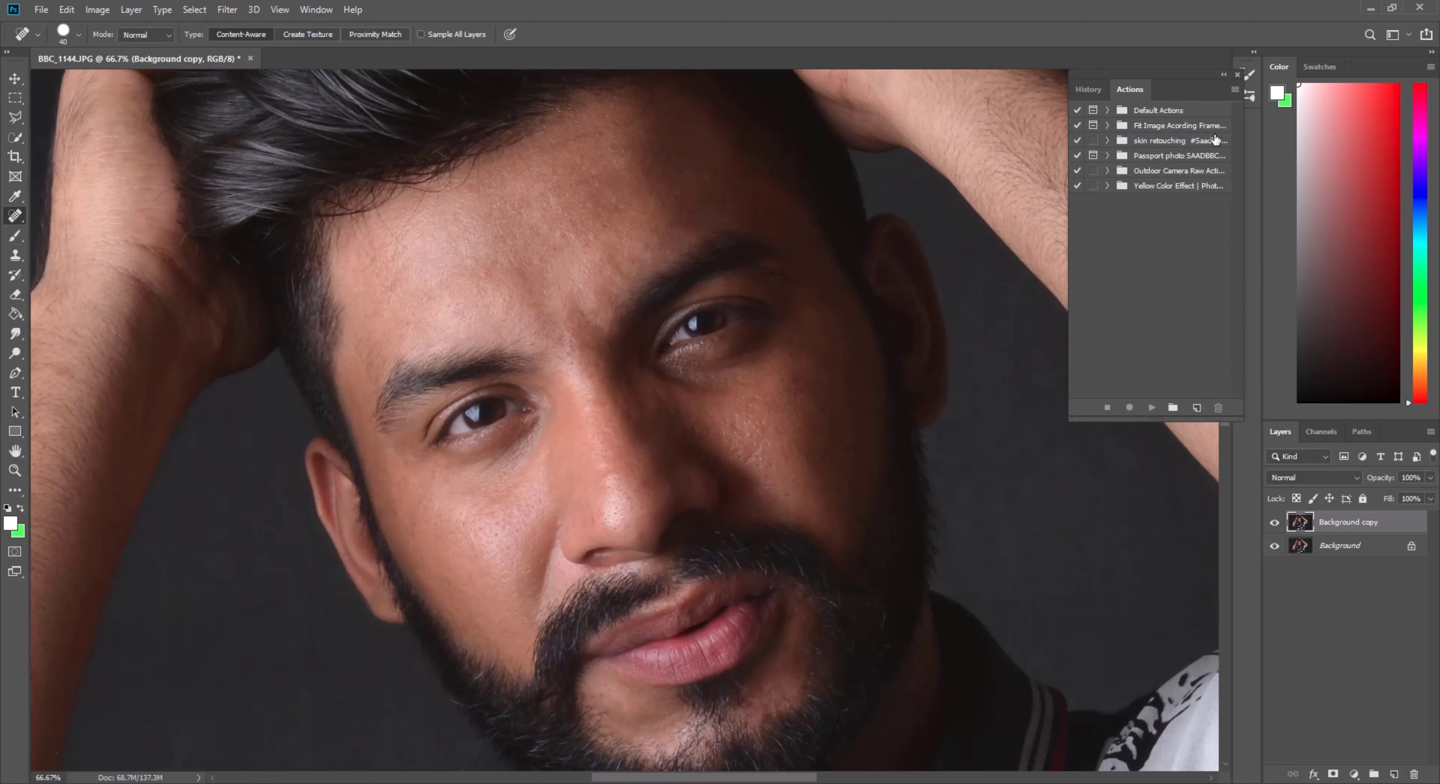
pyautogui.click(1234, 90)
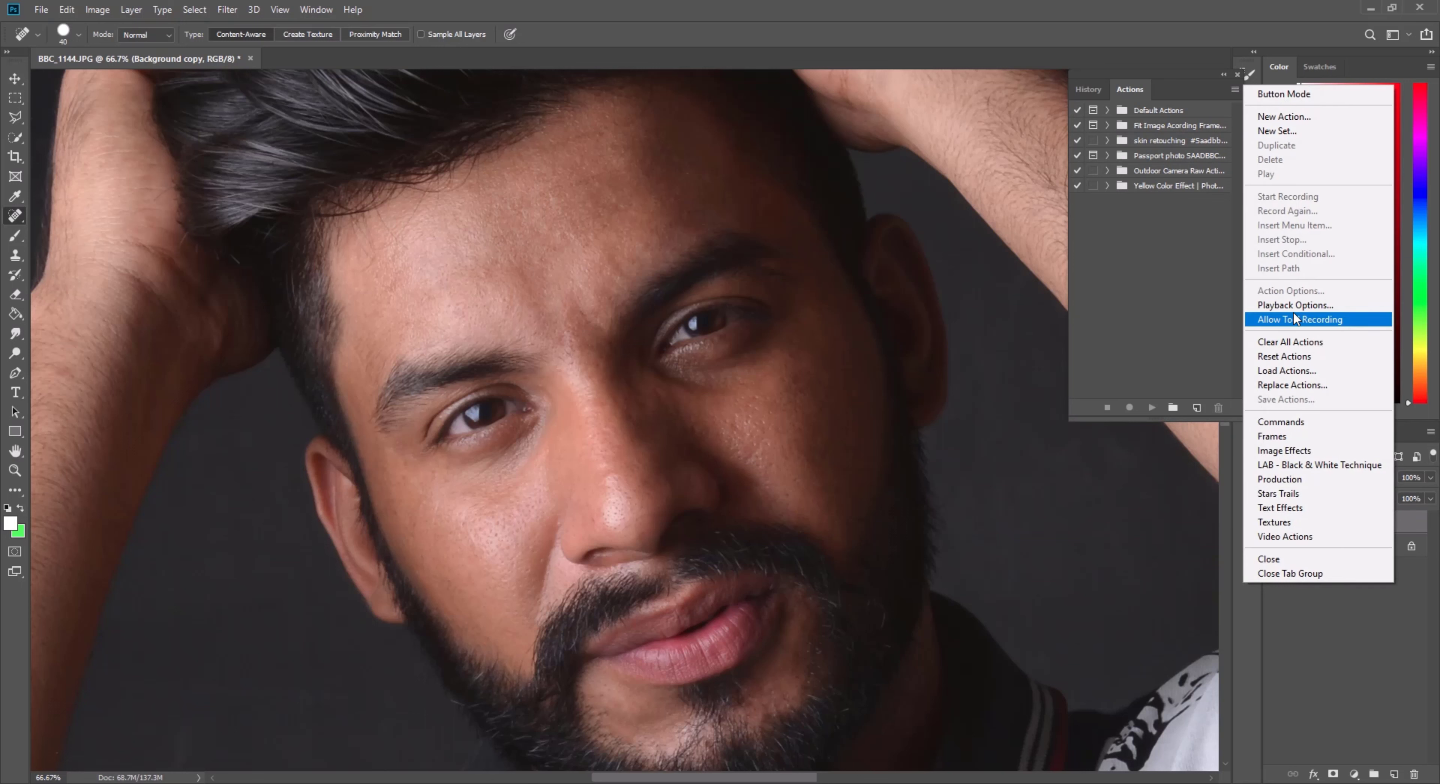
pyautogui.click(1291, 370)
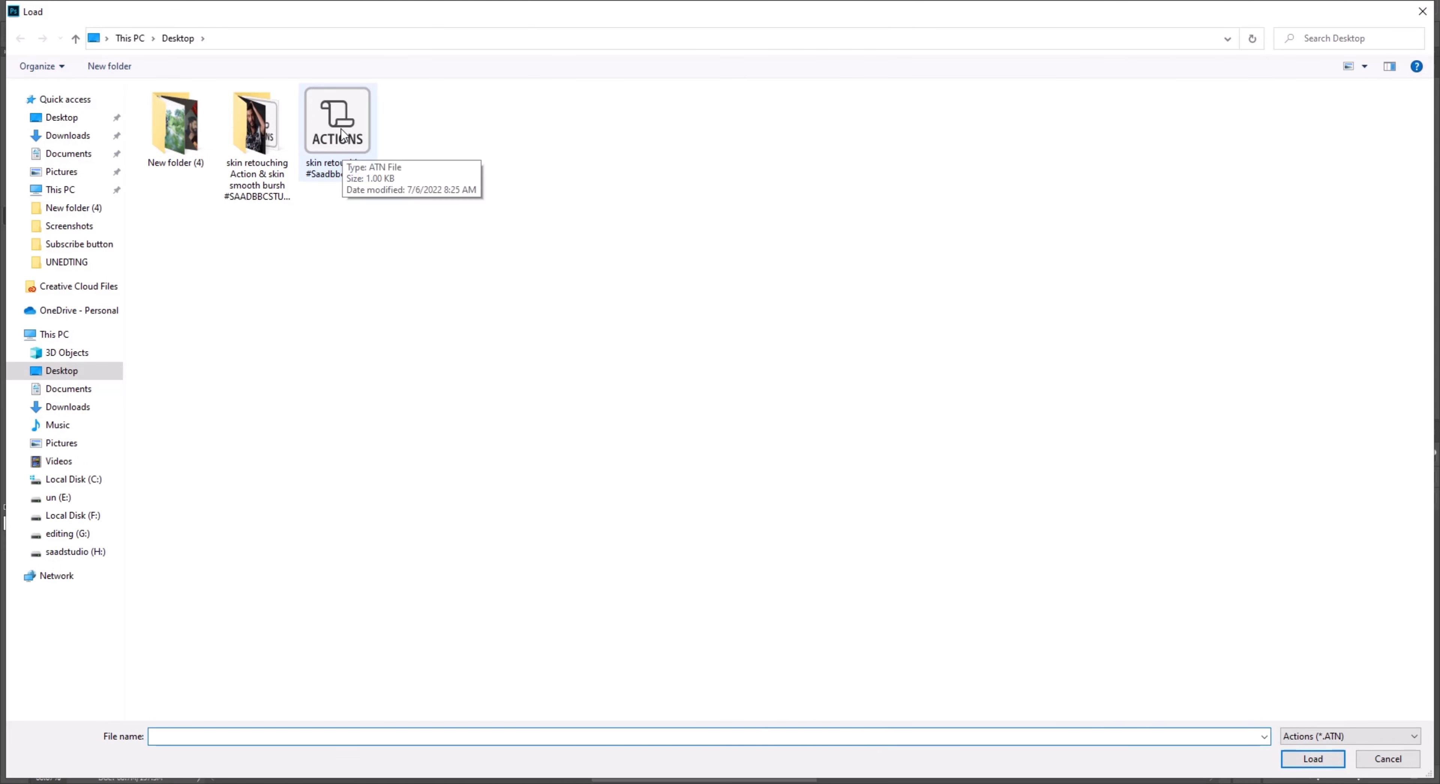
pyautogui.click(342, 124)
pyautogui.doubleClick(343, 120)
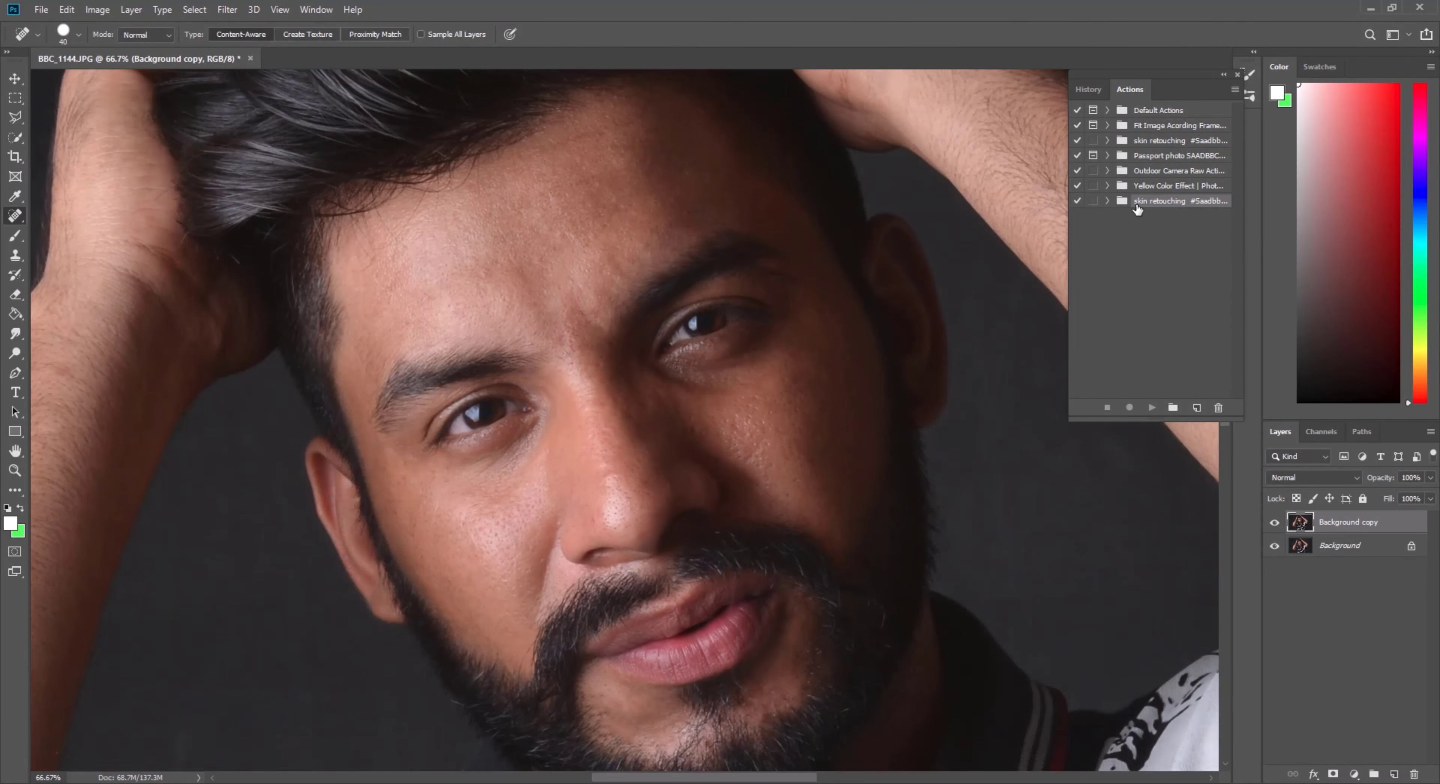
pyautogui.click(1107, 201)
pyautogui.rightClick(1365, 522)
pyautogui.click(1223, 606)
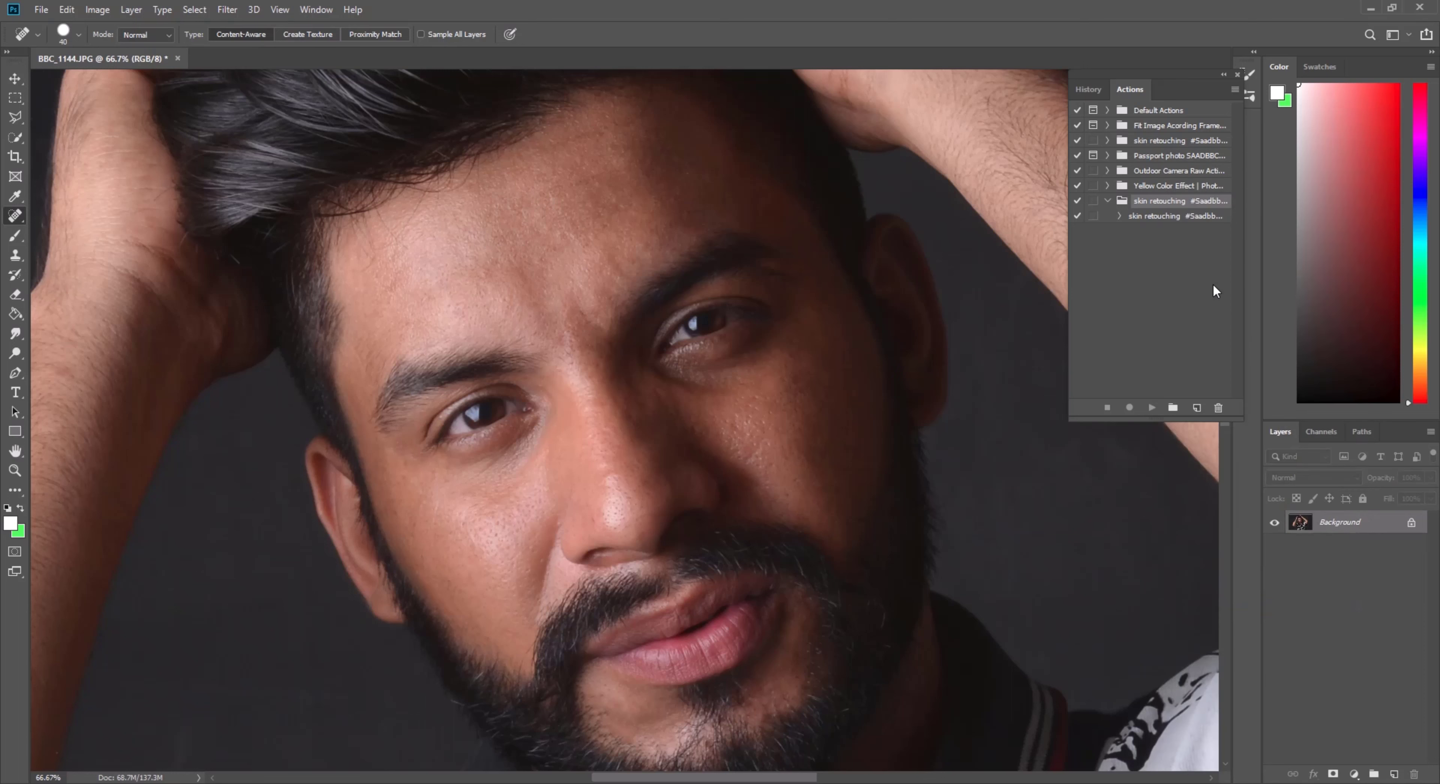
# Step: Play the skin retouching action to create Layer 1 and Layer 1 copy, then select the Mixer Brush
pyautogui.click(1153, 408)
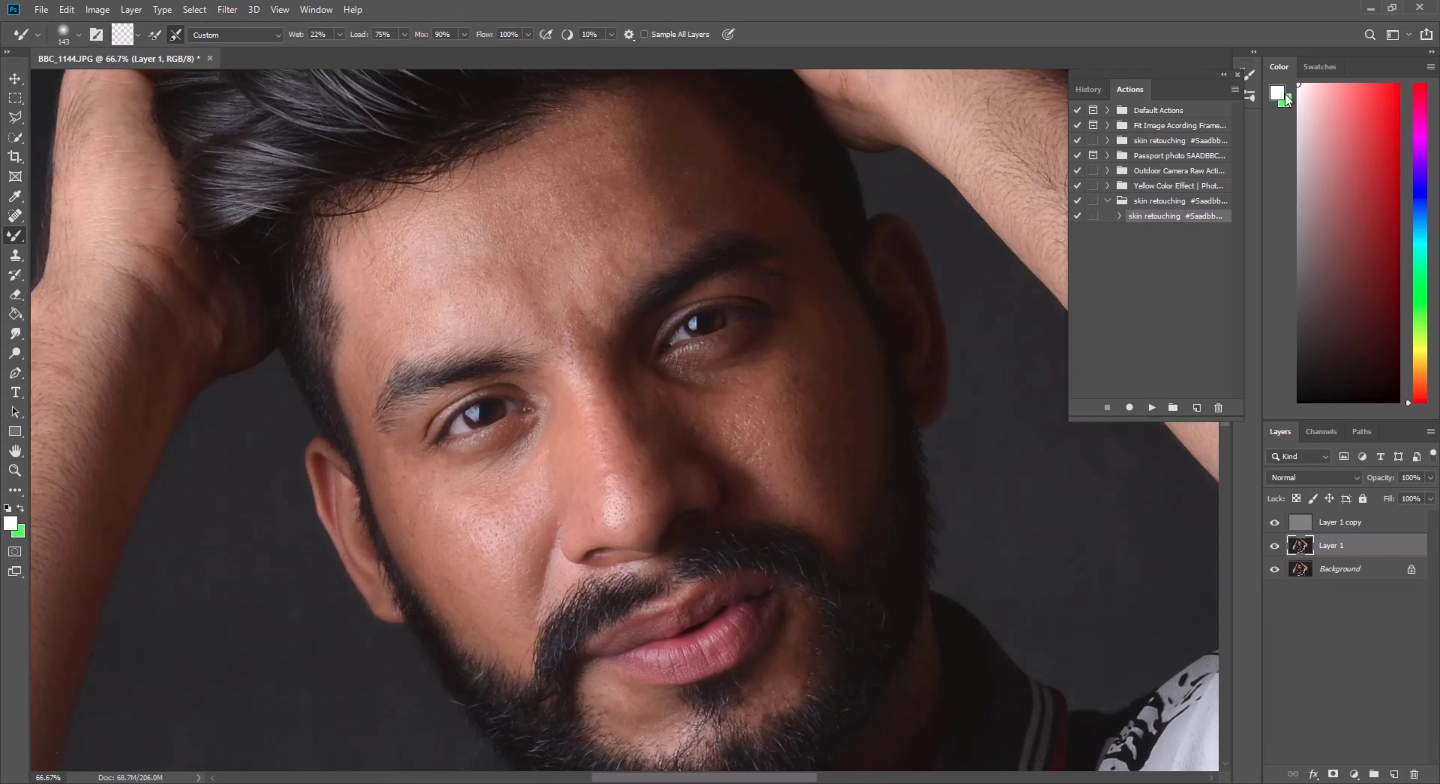
pyautogui.click(1237, 78)
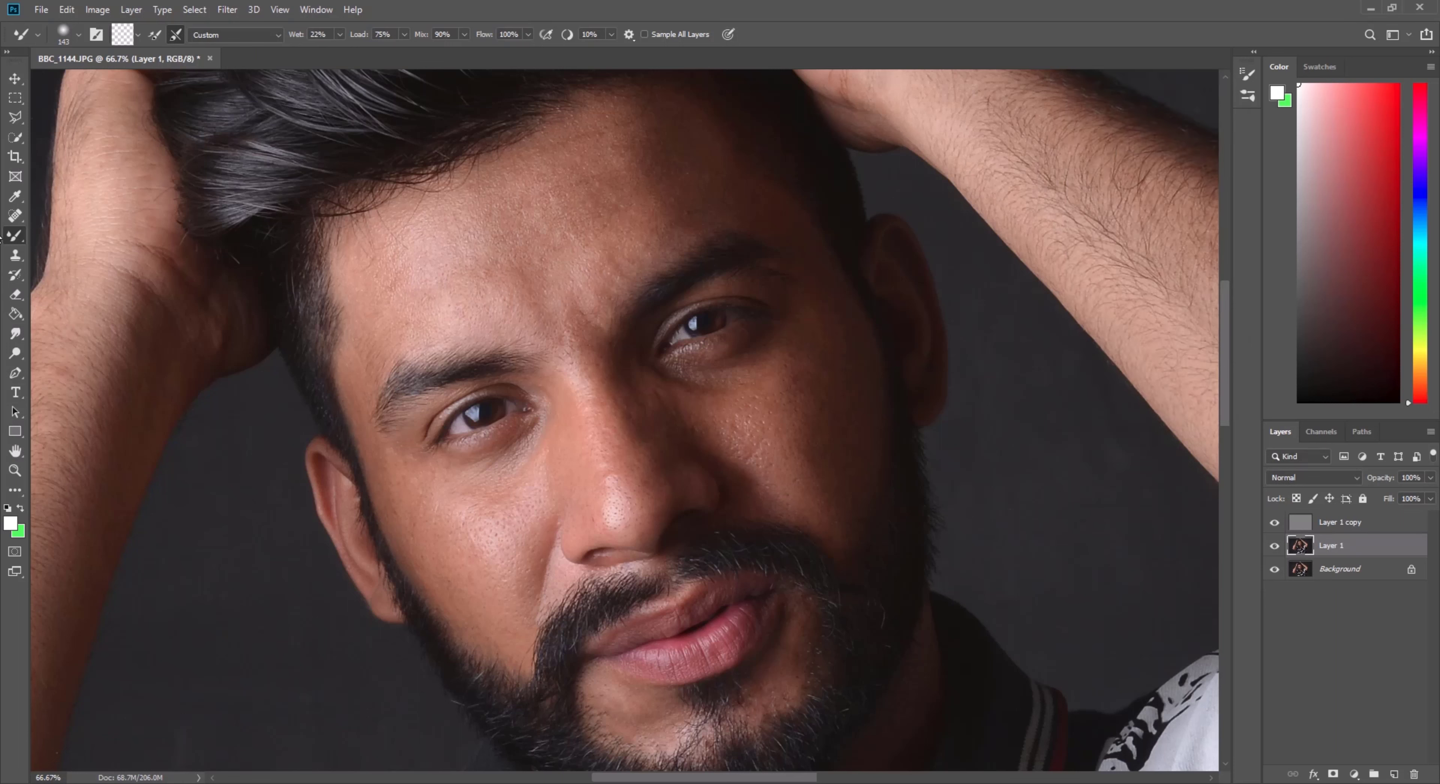
pyautogui.rightClick(17, 237)
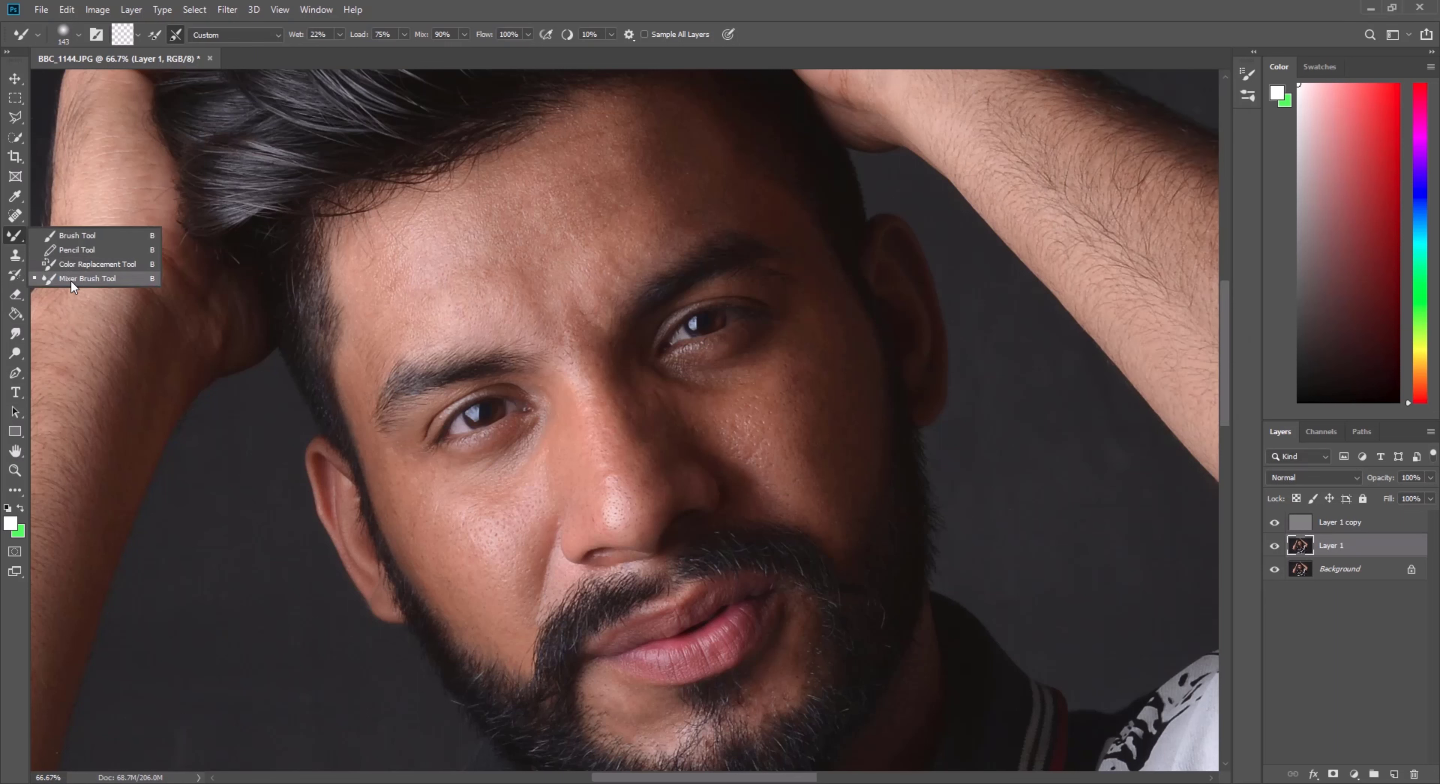
pyautogui.click(499, 167)
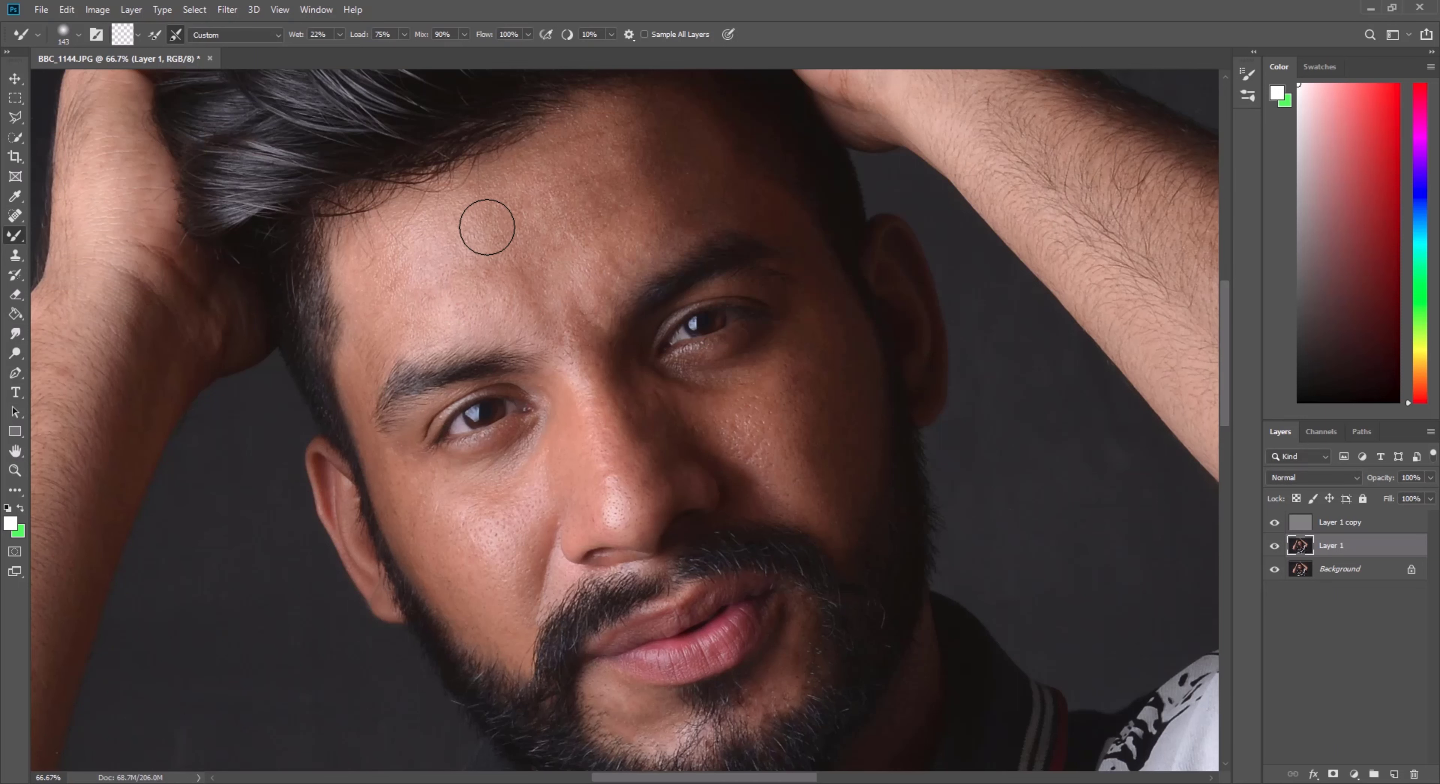
pyautogui.scroll(2, 486, 227)
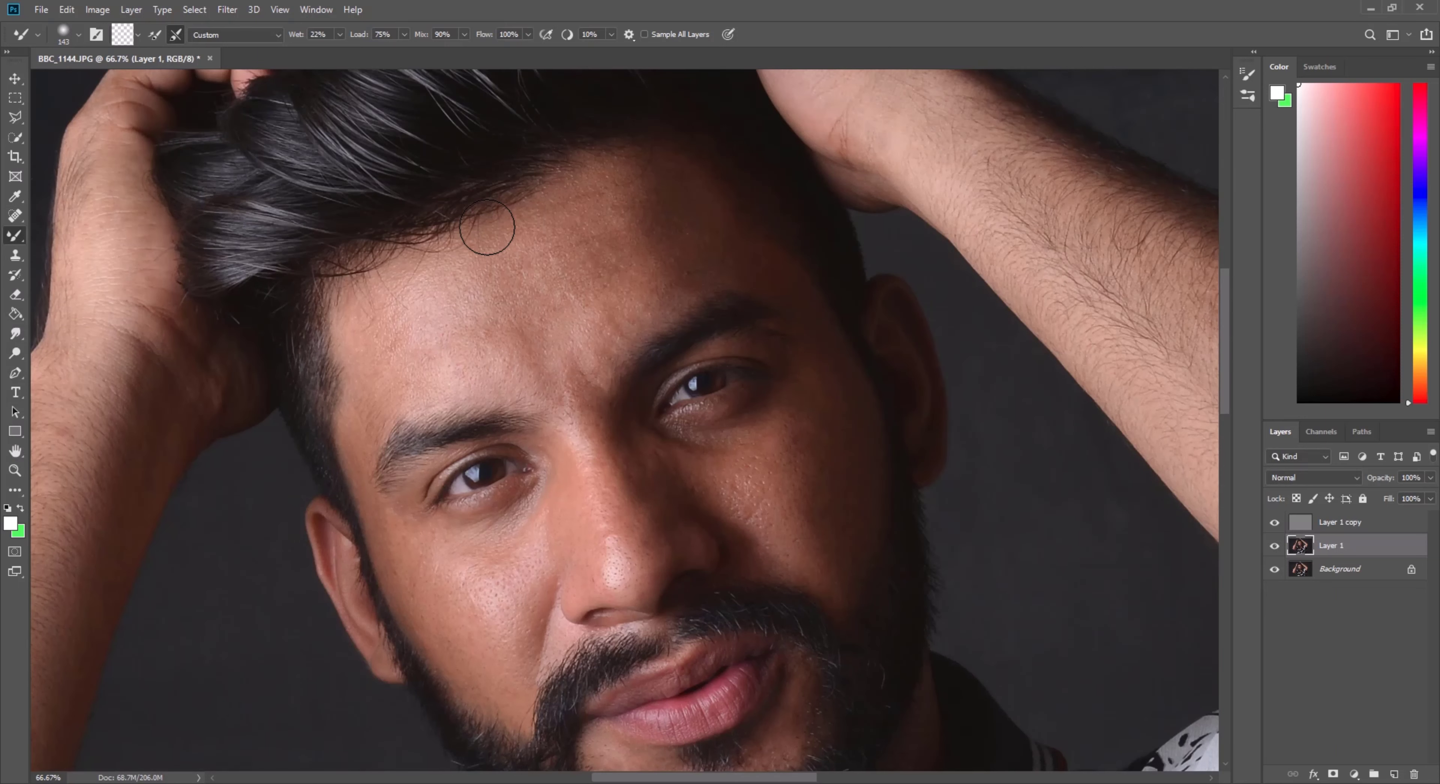
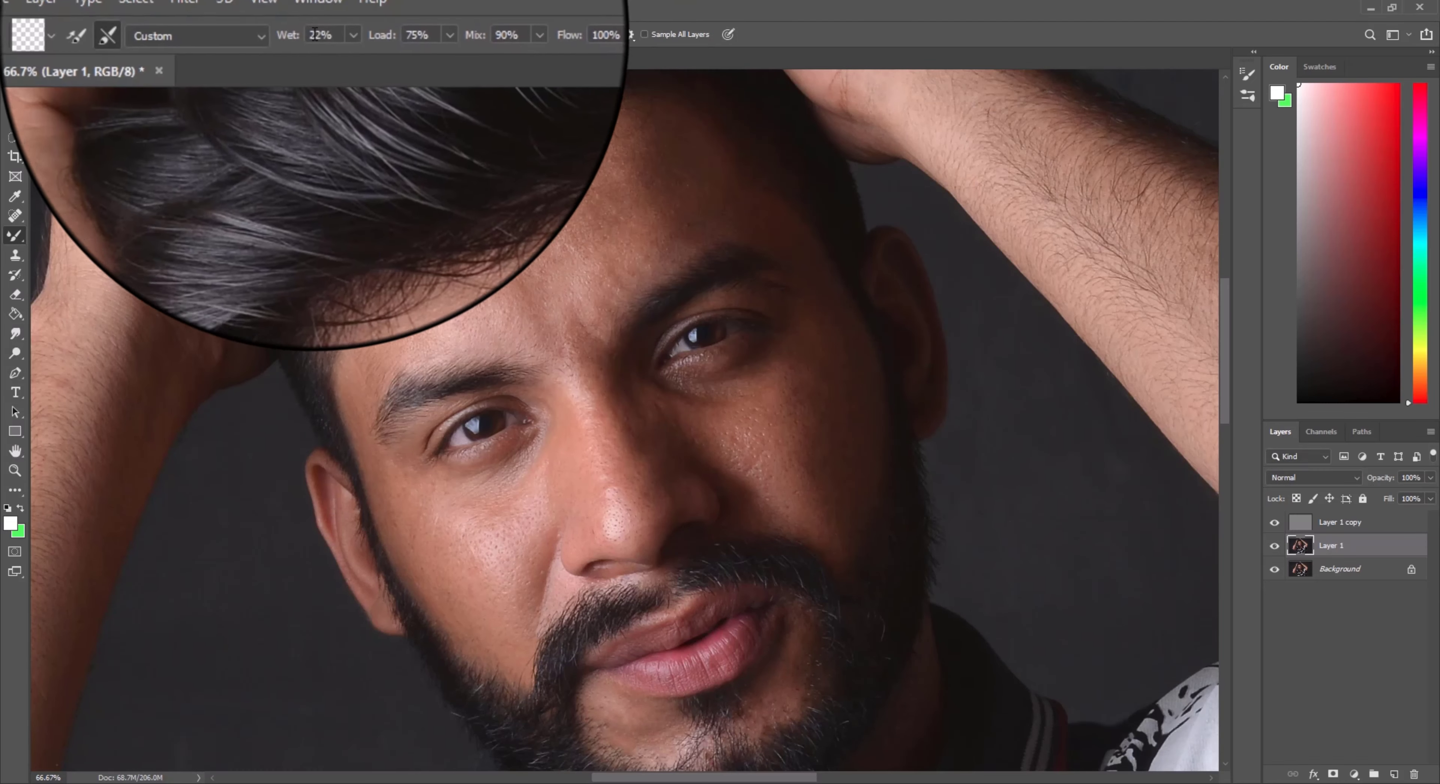
# Step: Set the Mixer Brush Wet value in the options bar to about 22%
pyautogui.click(337, 26)
pyautogui.moveTo(344, 51); pyautogui.dragTo(342, 52)
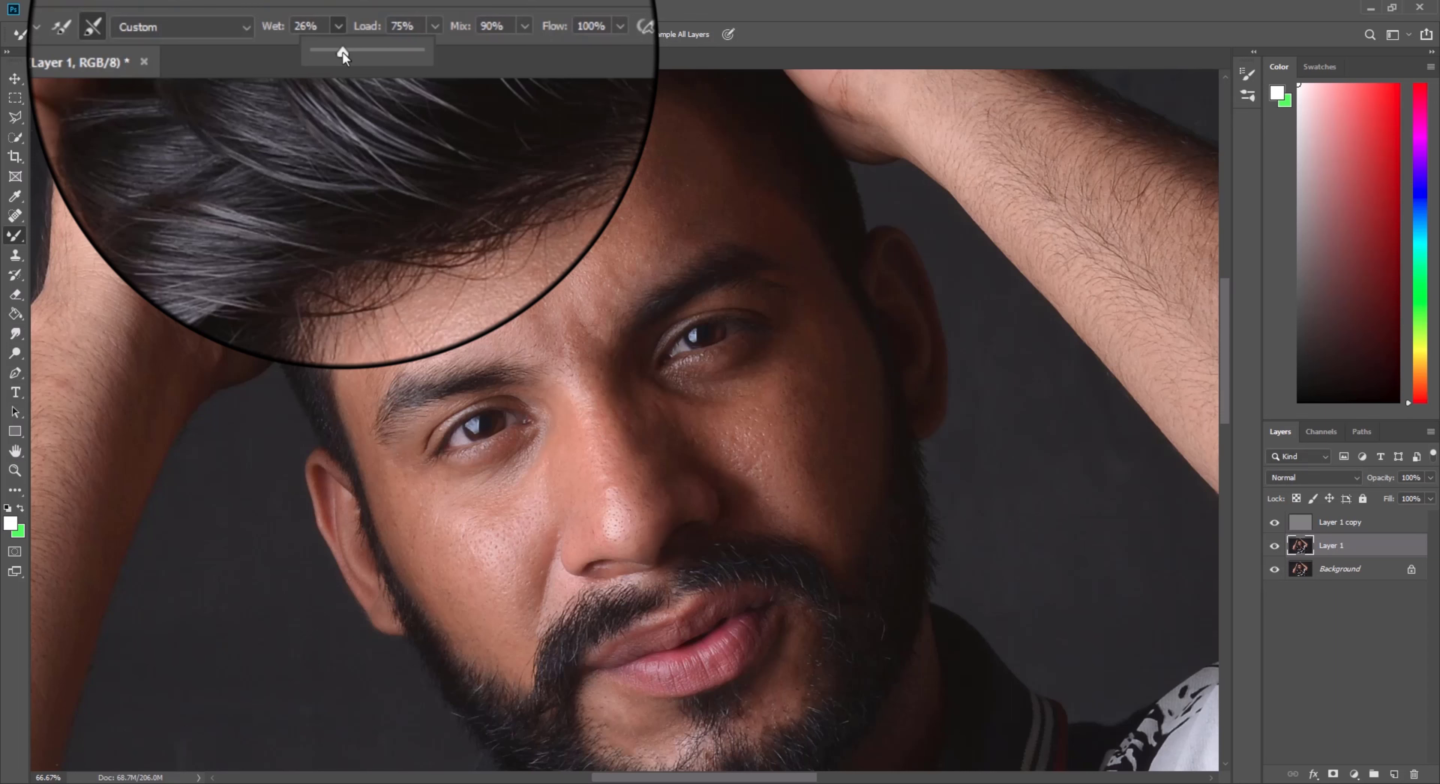
pyautogui.moveTo(342, 52); pyautogui.dragTo(340, 54)
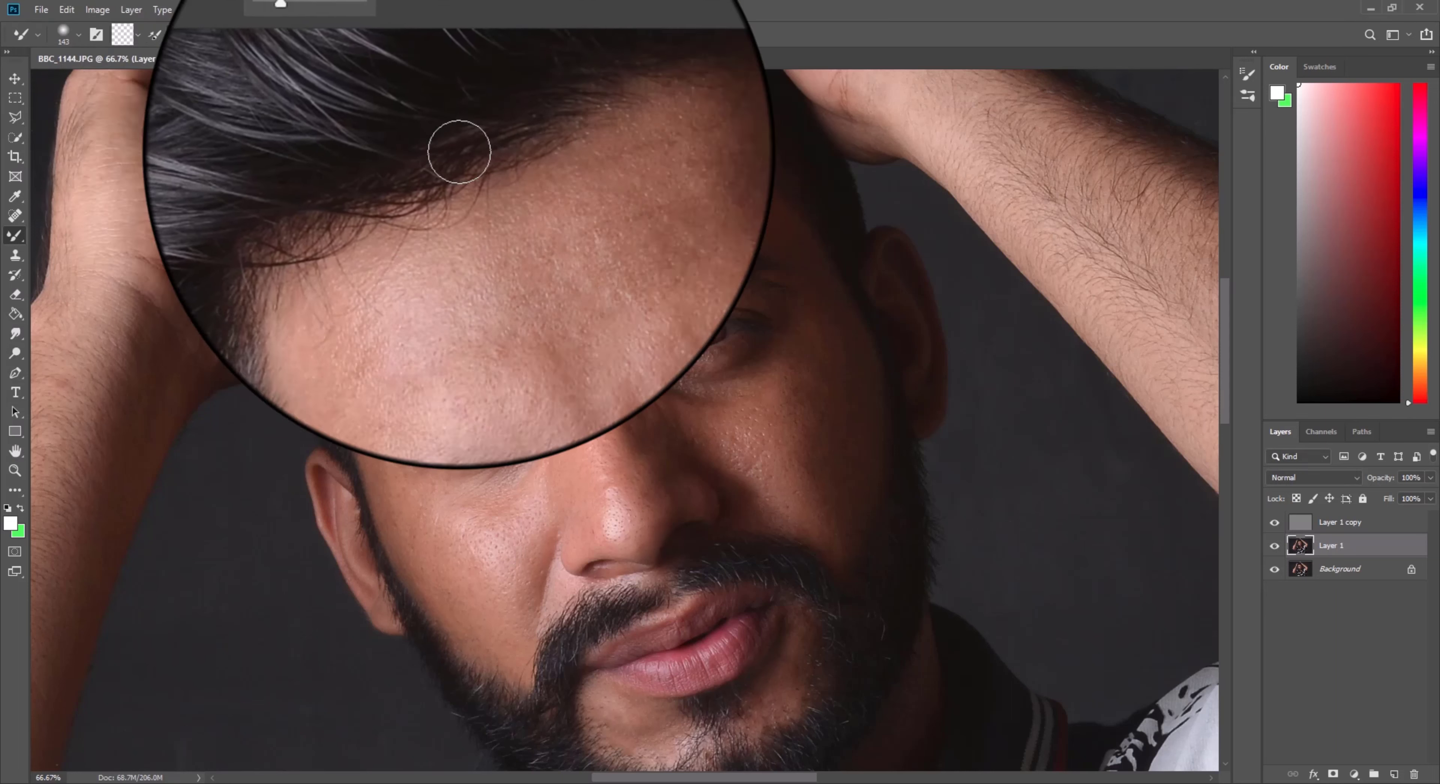
pyautogui.moveTo(340, 53); pyautogui.dragTo(348, 54)
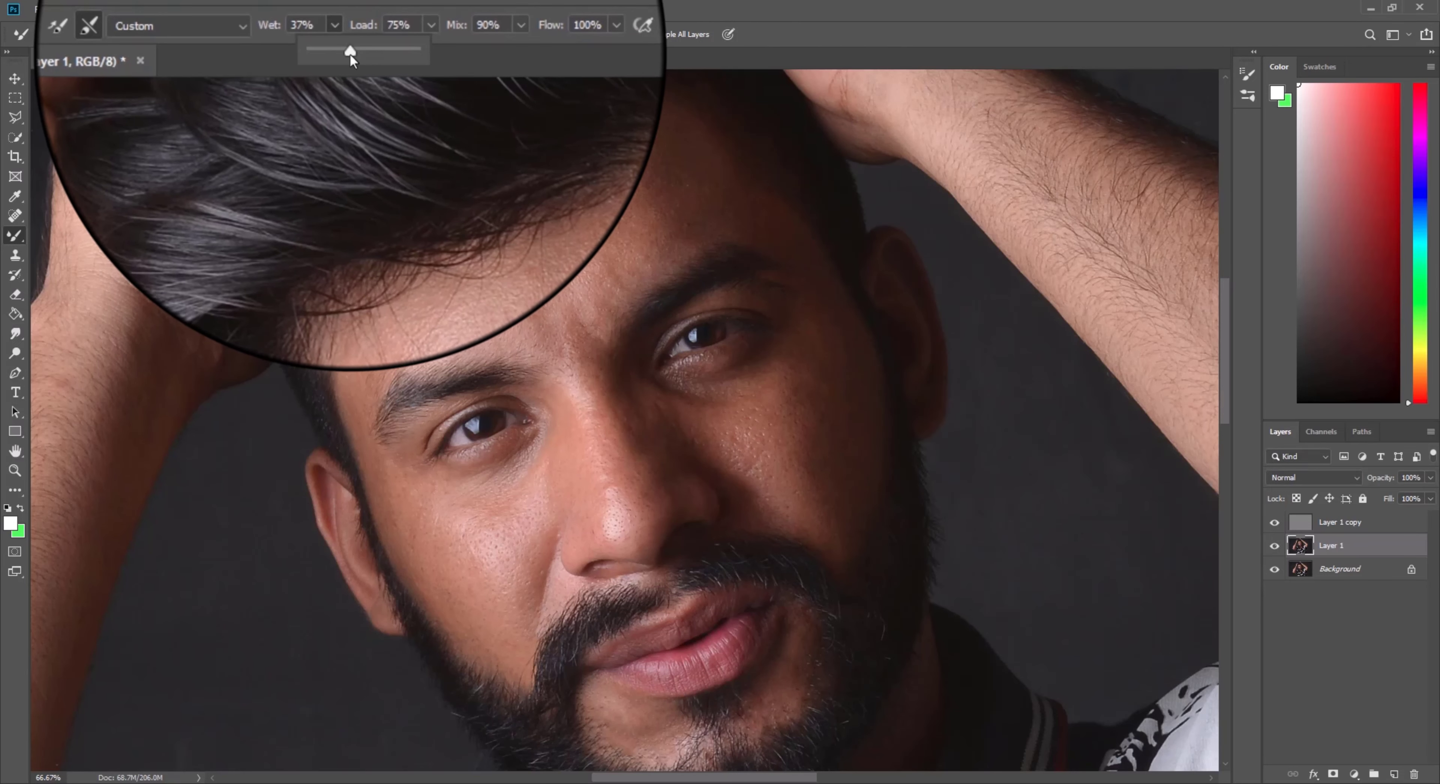
pyautogui.moveTo(349, 55); pyautogui.dragTo(349, 54)
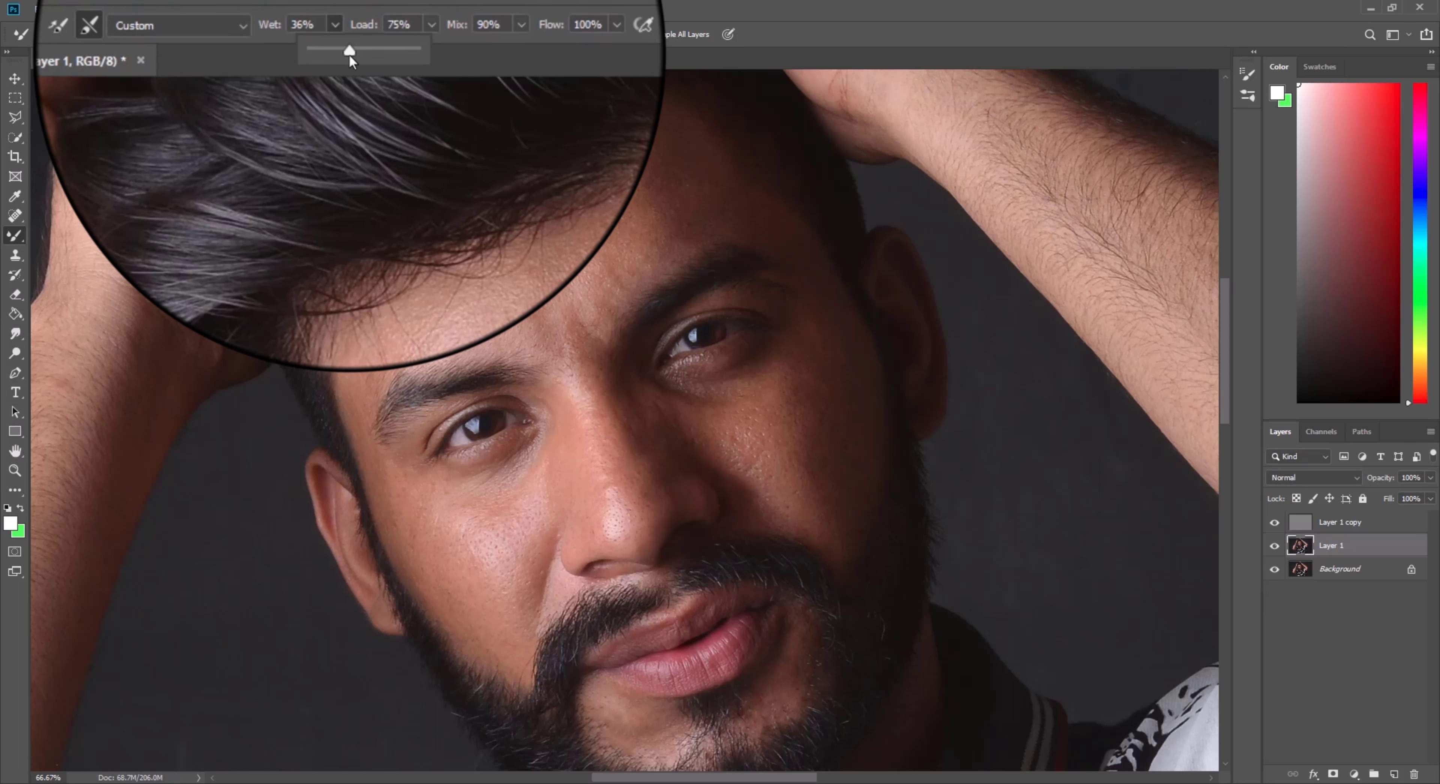
pyautogui.moveTo(349, 55); pyautogui.dragTo(339, 57)
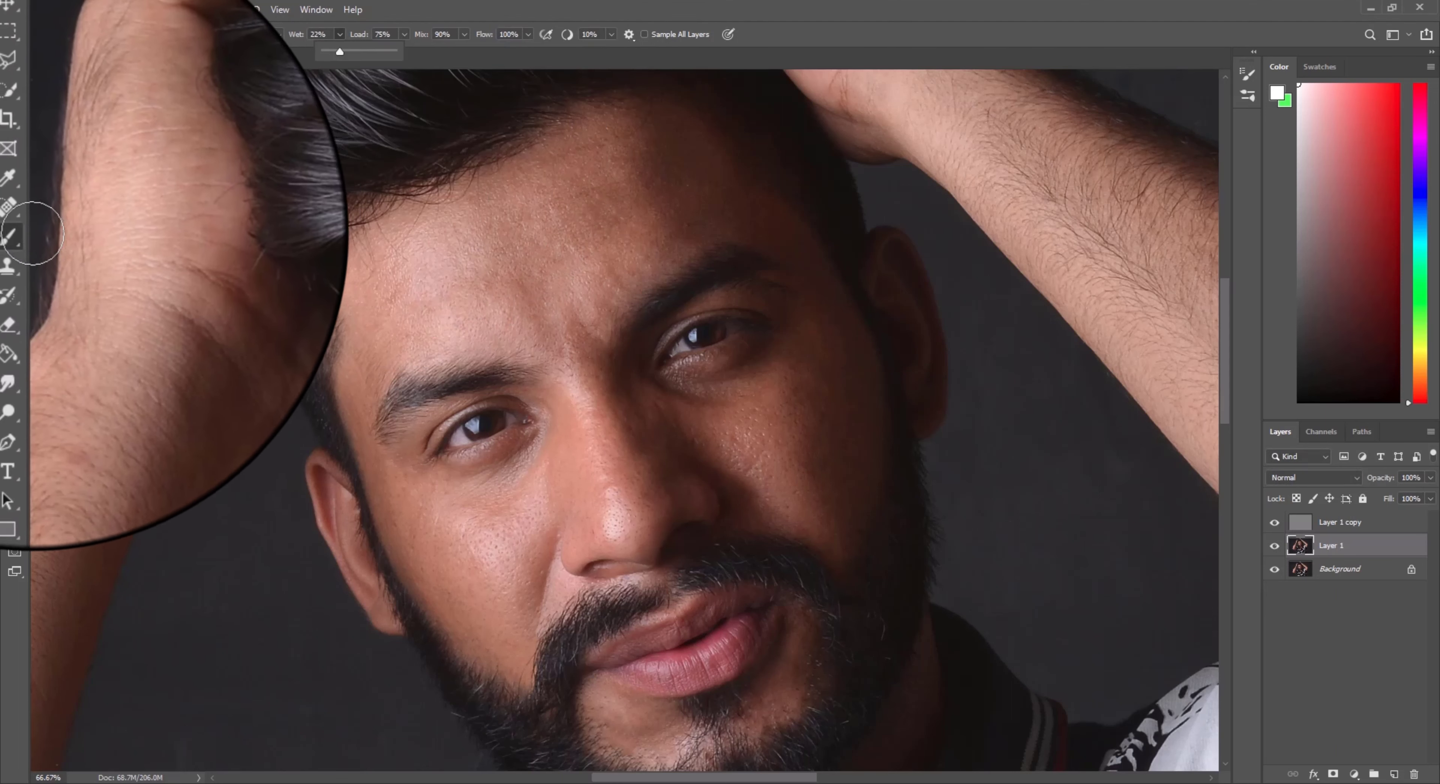
# Step: Set the Mixer Brush to Clean Brush with Clean after each stroke on, confirming Smoothing 10%
pyautogui.rightClick(15, 236)
pyautogui.click(84, 278)
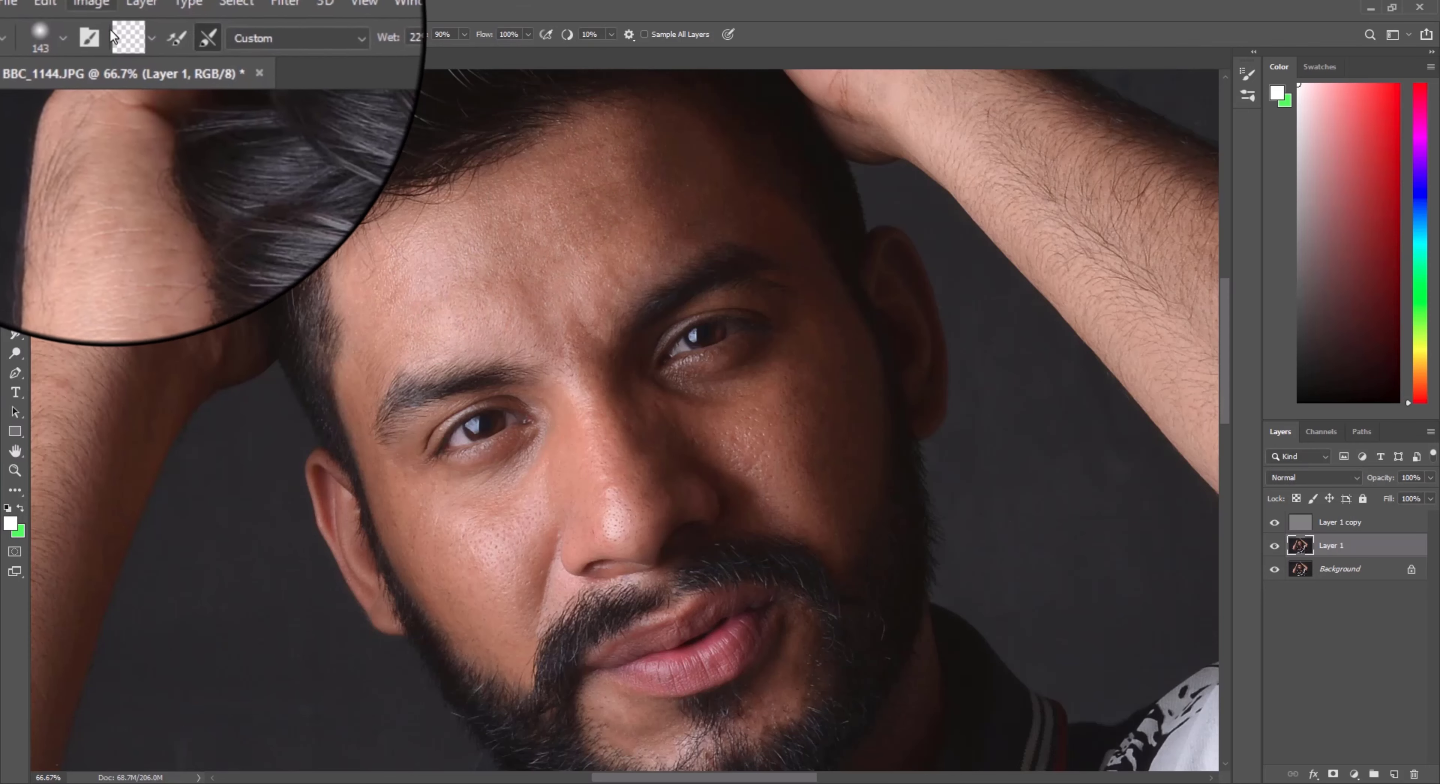
pyautogui.click(133, 25)
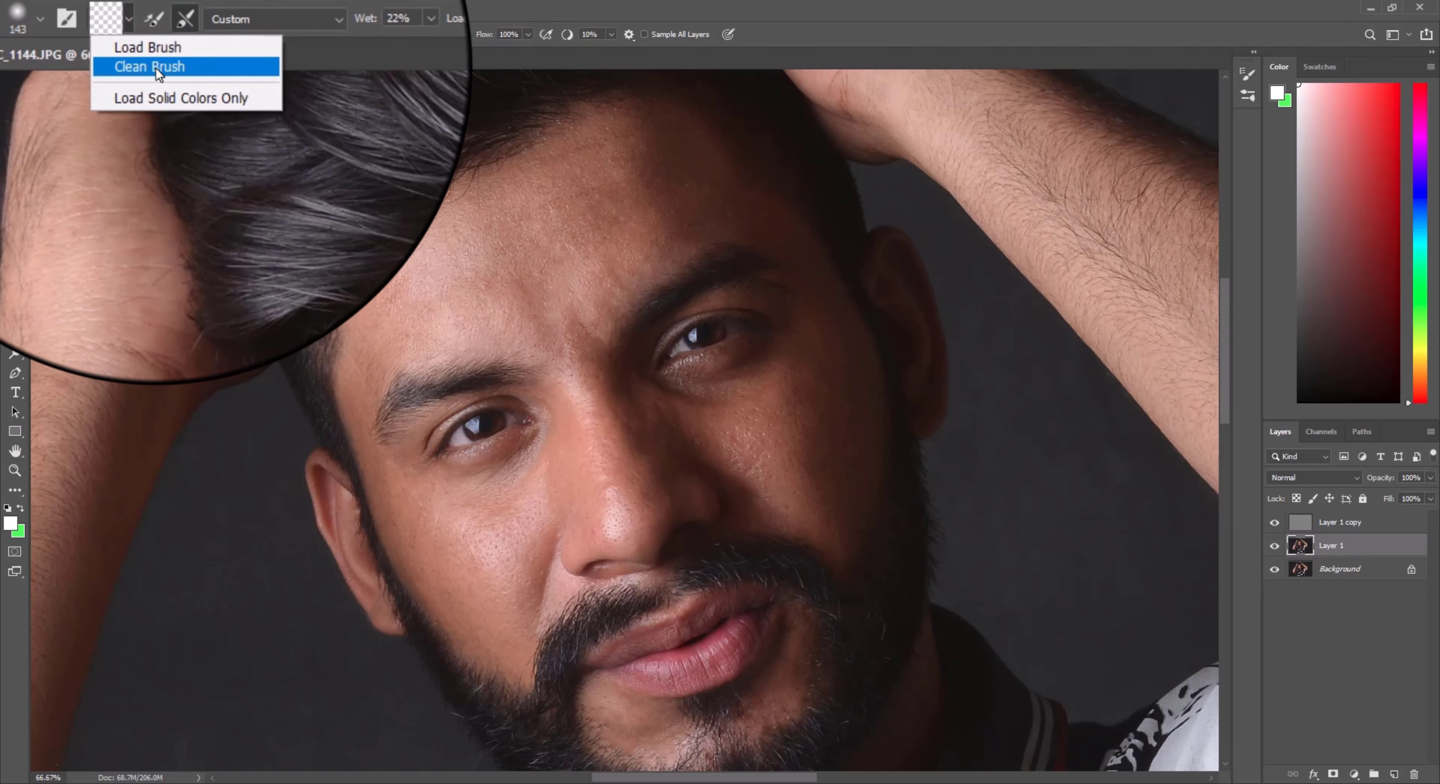
pyautogui.click(155, 69)
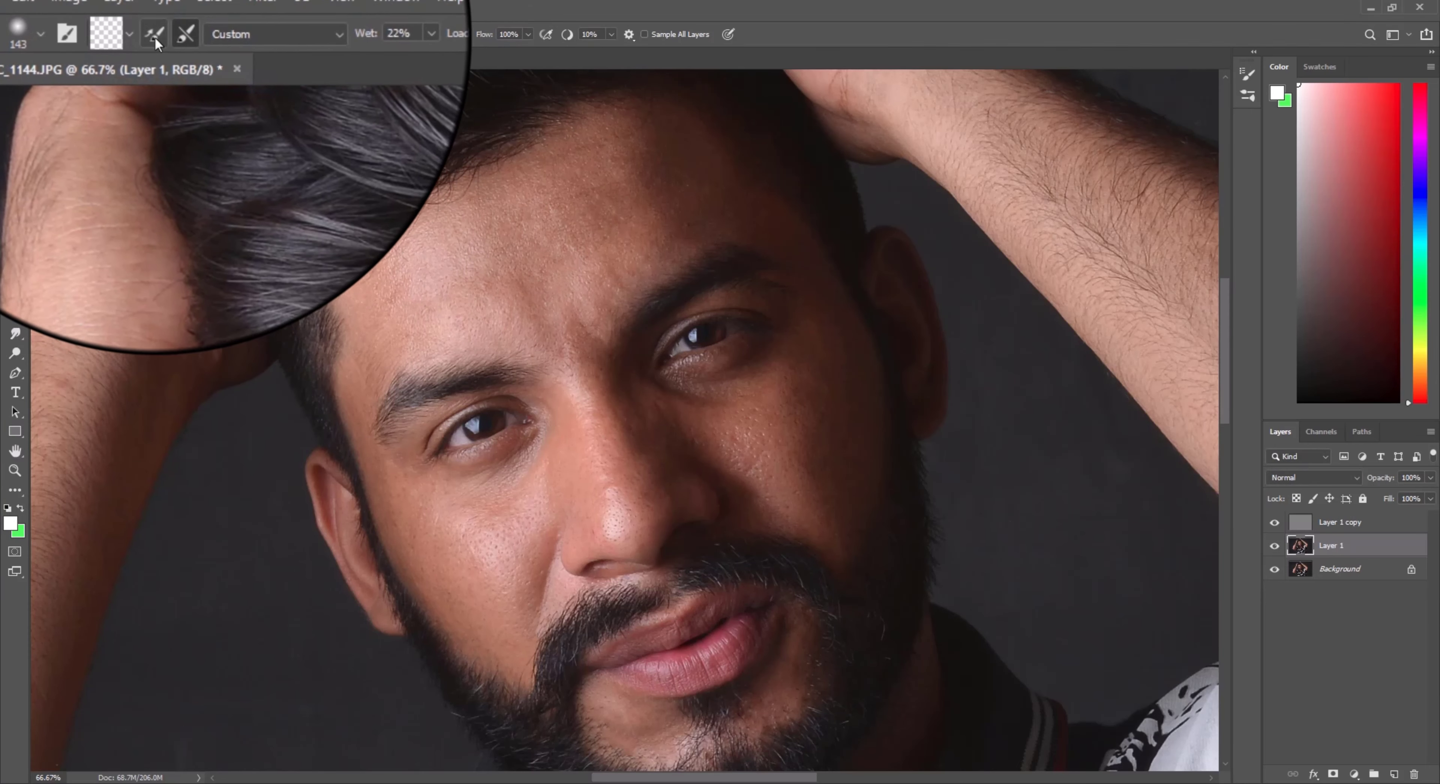
pyautogui.click(176, 39)
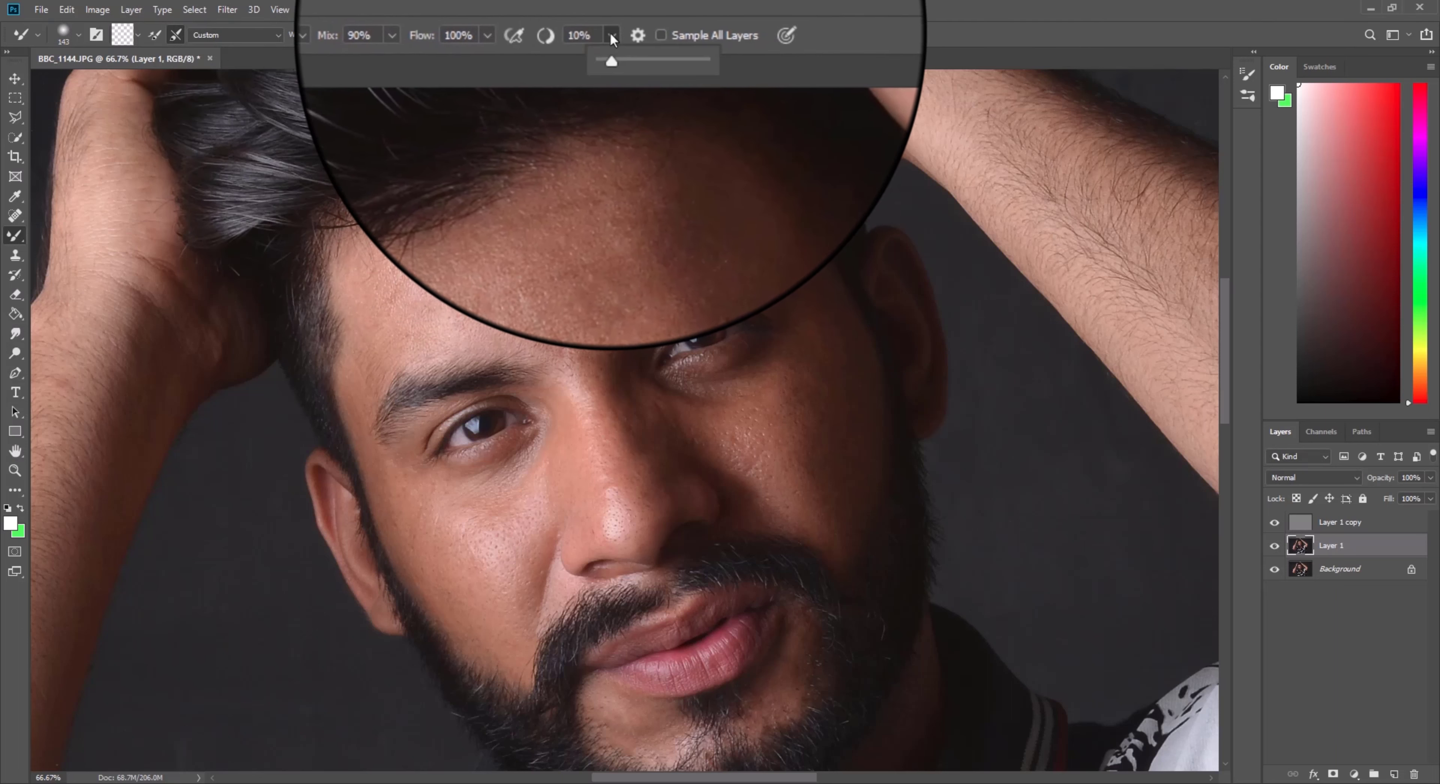
pyautogui.click(592, 35)
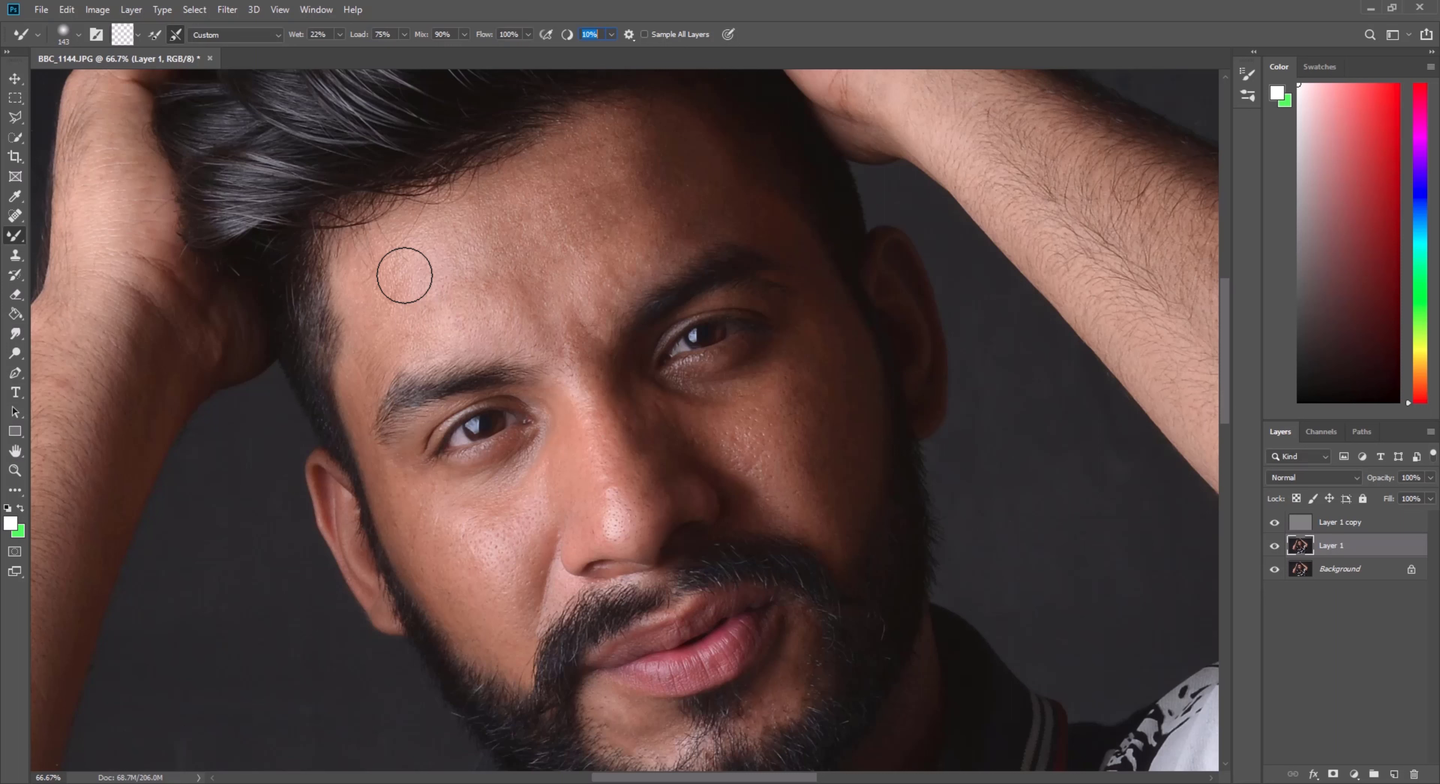
# Step: Paint Mixer Brush strokes across the forehead, resizing the brush between 100 and 200
pyautogui.moveTo(404, 275)
pyautogui.mouseDown()
pyautogui.moveTo(409, 251)
pyautogui.moveTo(383, 294)
pyautogui.moveTo(434, 332)
pyautogui.moveTo(402, 293)
pyautogui.moveTo(462, 238)
pyautogui.moveTo(469, 283)
pyautogui.moveTo(524, 324)
pyautogui.moveTo(492, 315)
pyautogui.moveTo(447, 228)
pyautogui.moveTo(487, 205)
pyautogui.moveTo(473, 231)
pyautogui.moveTo(514, 312)
pyautogui.moveTo(556, 305)
pyautogui.moveTo(377, 325)
pyautogui.moveTo(379, 347)
pyautogui.mouseUp()
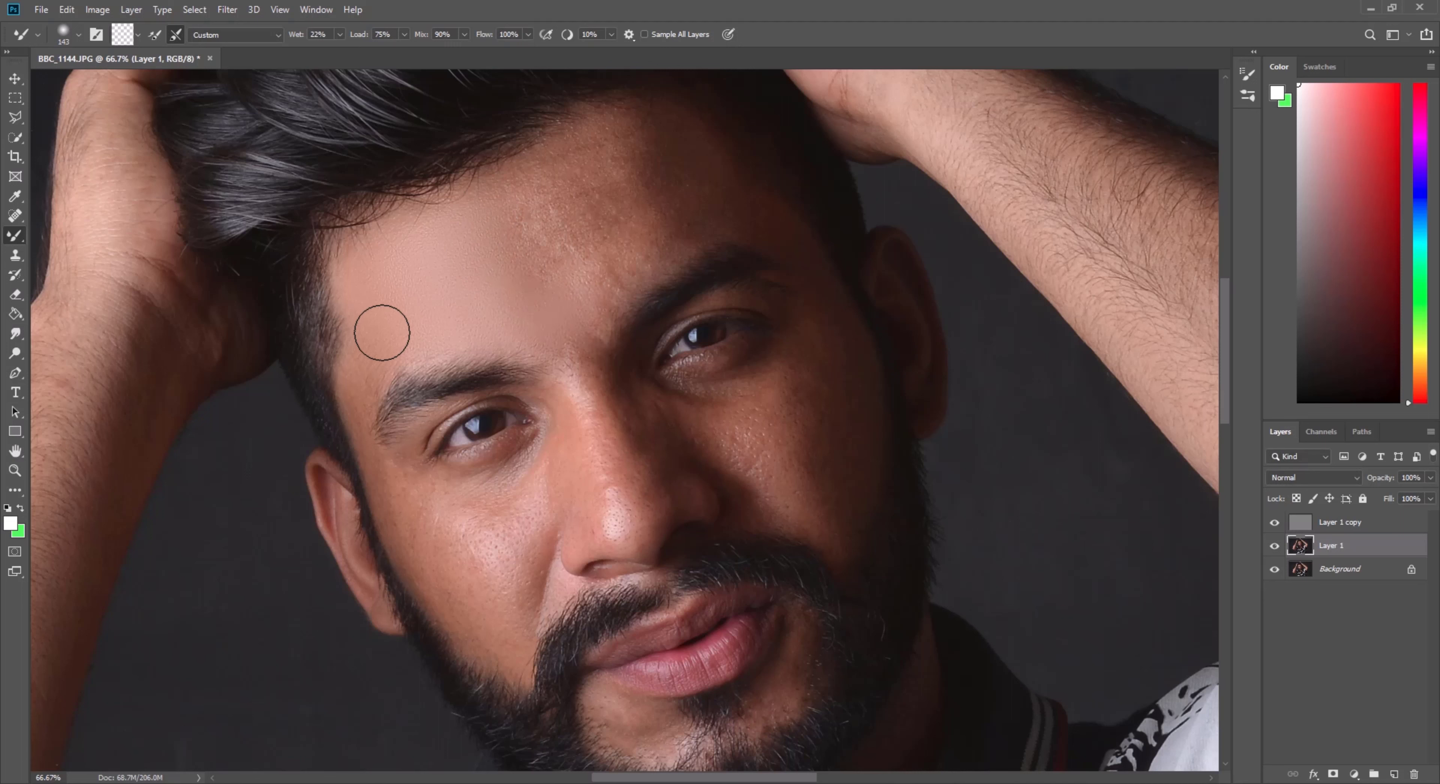
pyautogui.press('[')
pyautogui.press('[')
pyautogui.scroll(2, 477, 255)
pyautogui.press(']')
pyautogui.press(']')
pyautogui.press(']')
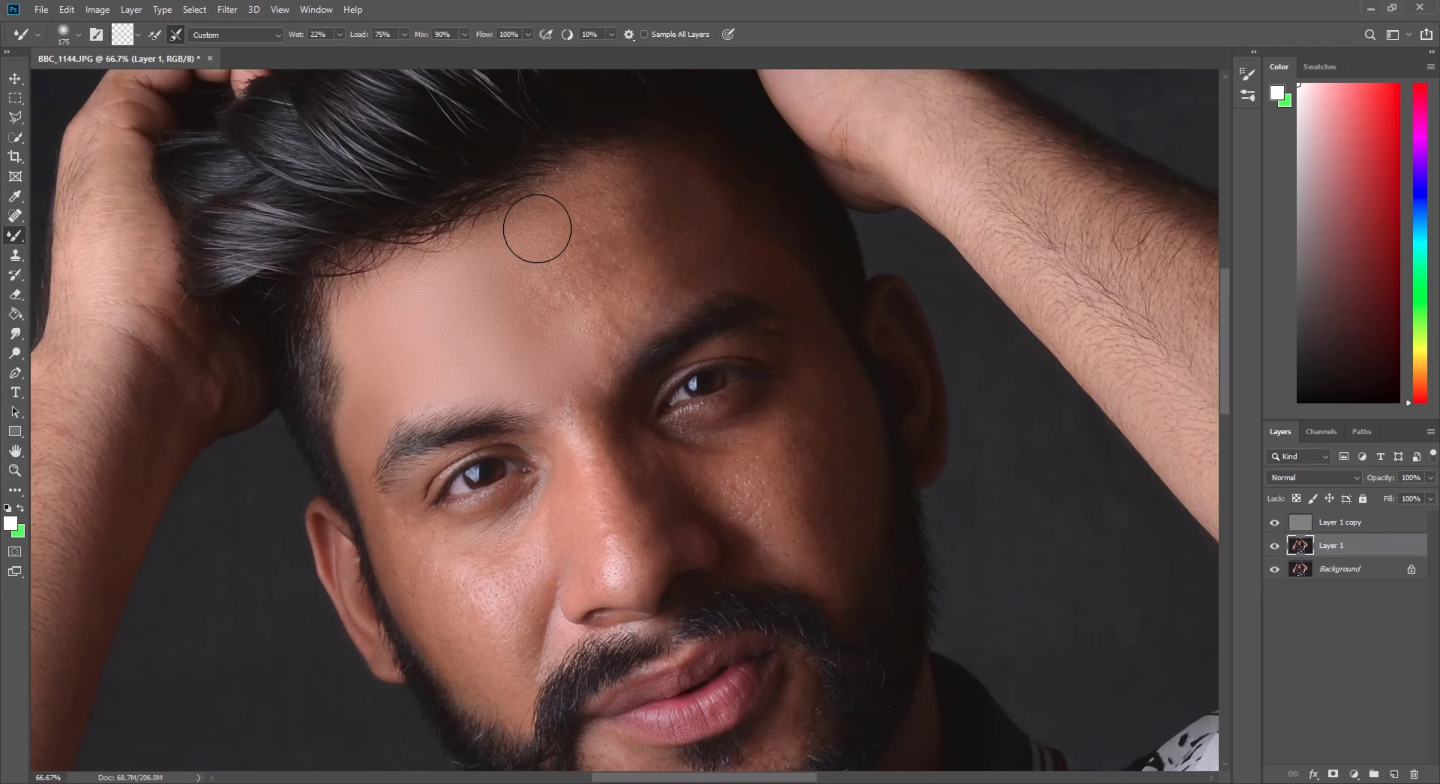
pyautogui.moveTo(555, 270)
pyautogui.mouseDown()
pyautogui.moveTo(575, 247)
pyautogui.moveTo(576, 210)
pyautogui.moveTo(559, 244)
pyautogui.moveTo(597, 291)
pyautogui.moveTo(617, 285)
pyautogui.moveTo(611, 311)
pyautogui.moveTo(530, 346)
pyautogui.moveTo(632, 279)
pyautogui.moveTo(620, 219)
pyautogui.moveTo(638, 290)
pyautogui.moveTo(660, 283)
pyautogui.moveTo(653, 196)
pyautogui.moveTo(701, 250)
pyautogui.moveTo(664, 202)
pyautogui.mouseUp()
pyautogui.press('[')
pyautogui.press('[')
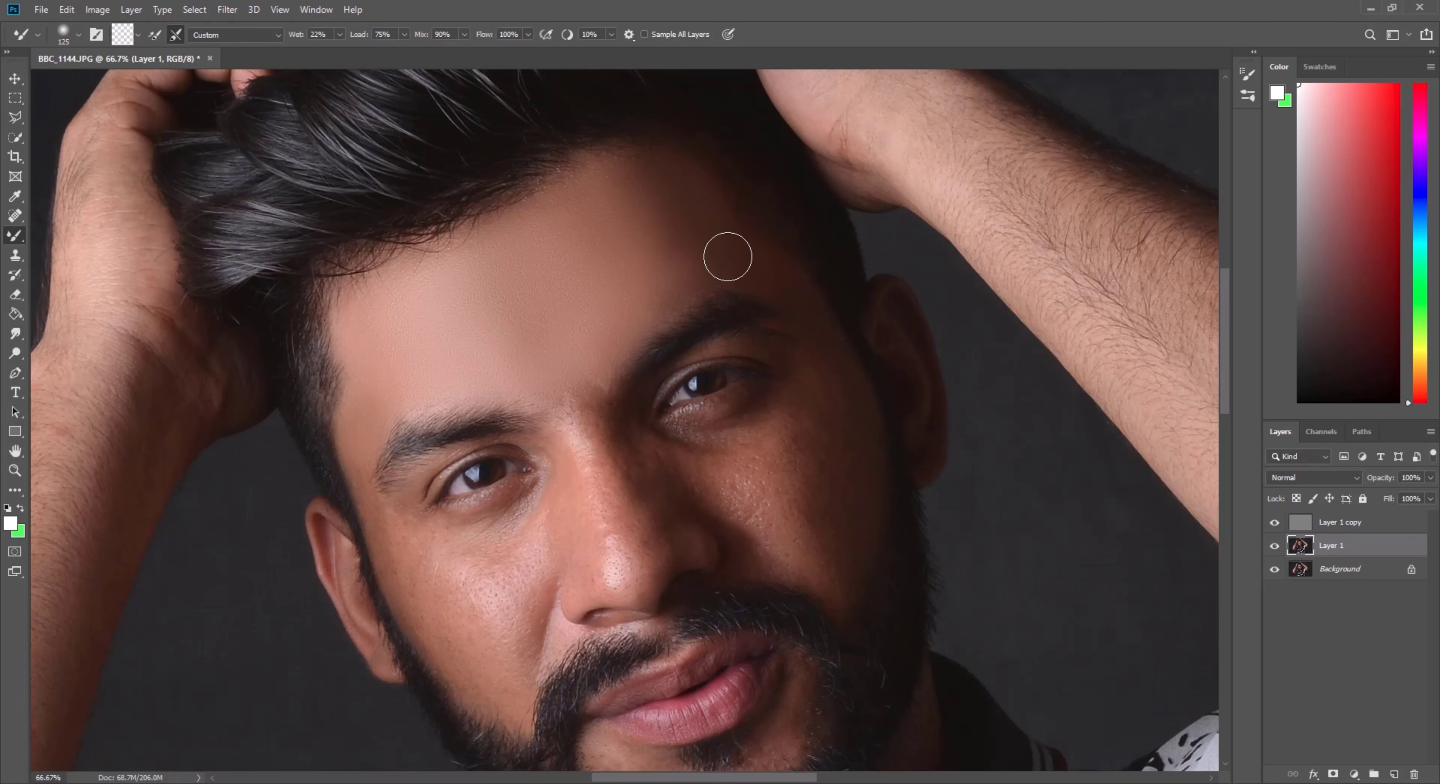
pyautogui.press(']')
pyautogui.scroll(-2, 546, 290)
pyautogui.scroll(-1, 531, 269)
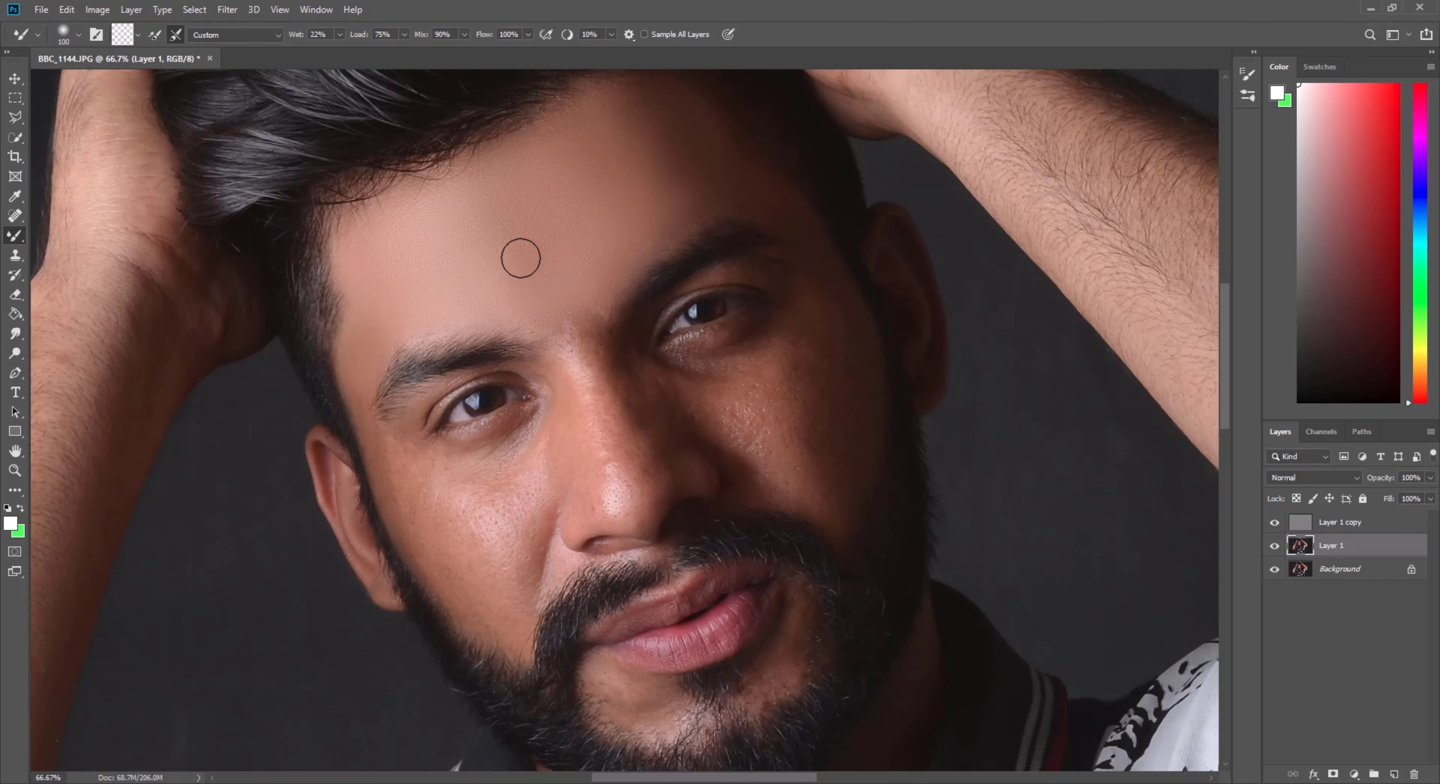
pyautogui.press(']')
pyautogui.press(']')
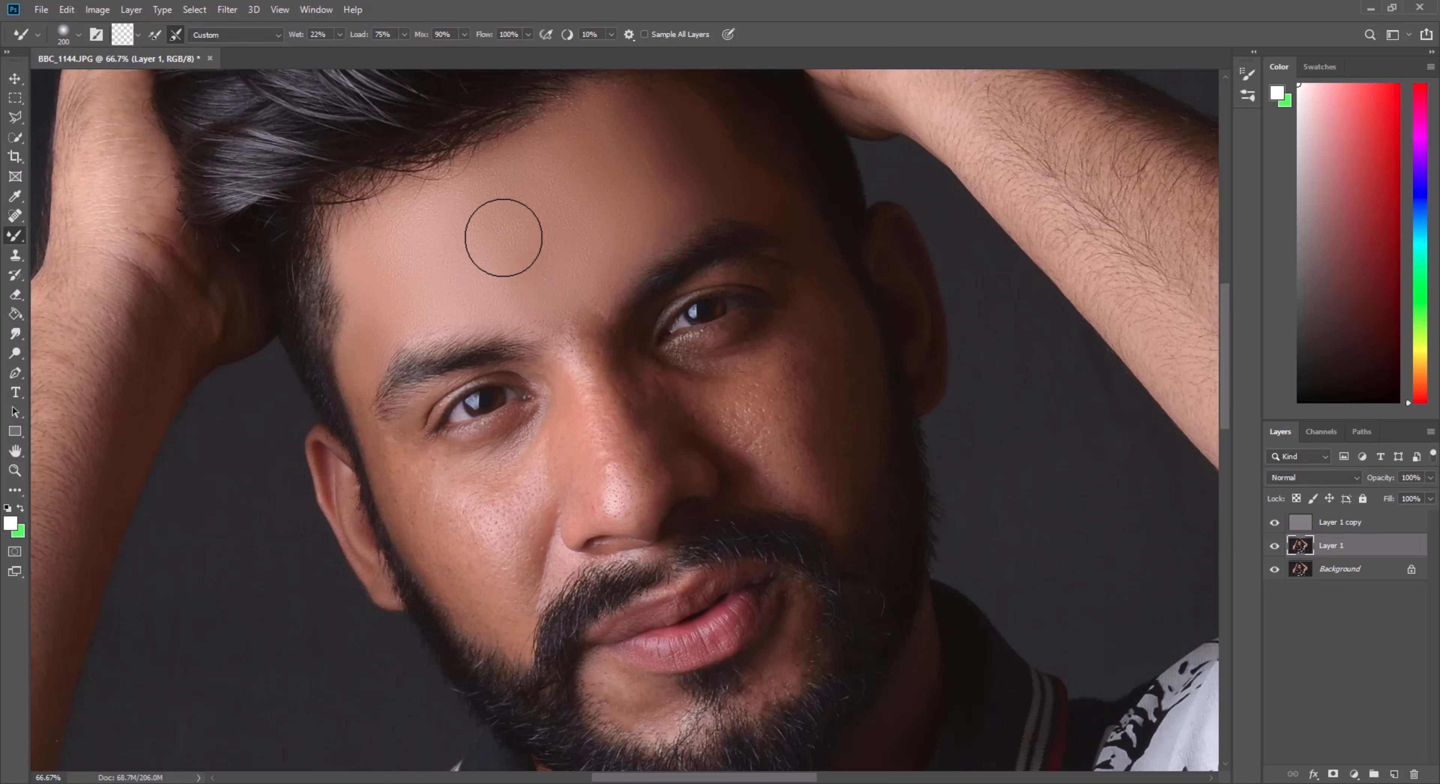
pyautogui.press('[')
pyautogui.press('[')
pyautogui.press('[')
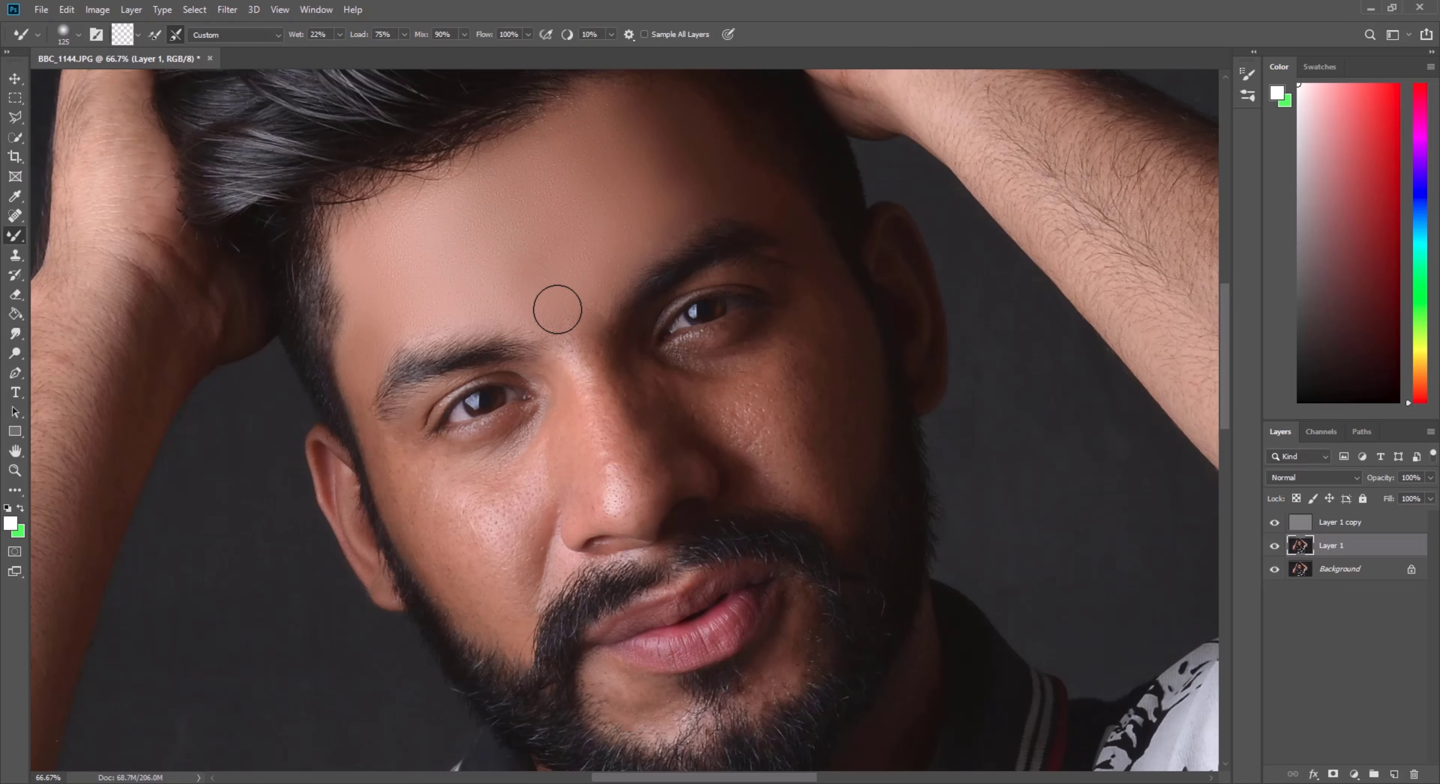
pyautogui.scroll(2, 559, 279)
pyautogui.press('[')
pyautogui.scroll(-2, 352, 340)
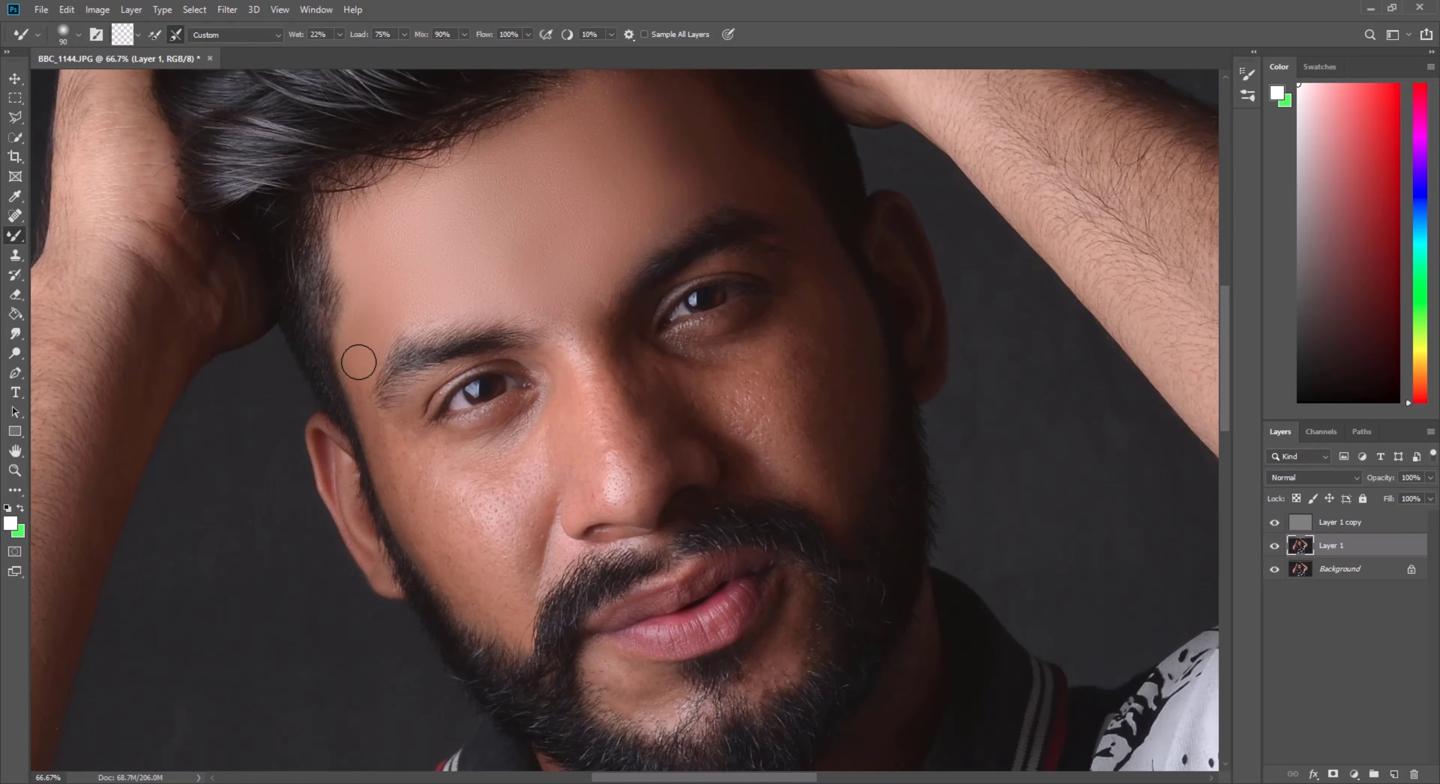
pyautogui.press('[')
pyautogui.scroll(-2, 359, 361)
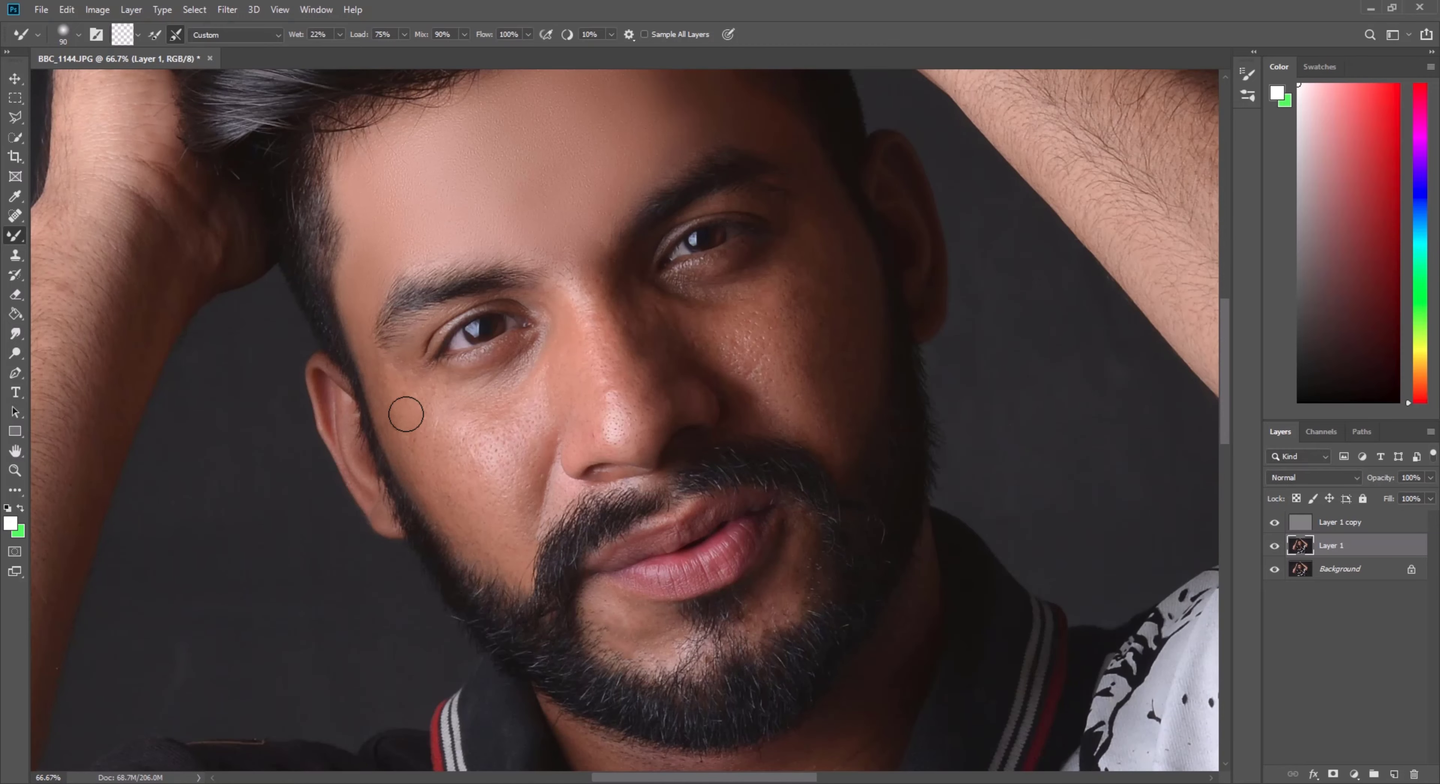
# Step: Blend the left cheek and under-eye skin with a brush of about 125–150
pyautogui.moveTo(381, 366)
pyautogui.mouseDown()
pyautogui.moveTo(430, 421)
pyautogui.moveTo(389, 379)
pyautogui.moveTo(421, 476)
pyautogui.moveTo(485, 537)
pyautogui.moveTo(457, 498)
pyautogui.moveTo(505, 521)
pyautogui.moveTo(472, 462)
pyautogui.moveTo(489, 475)
pyautogui.moveTo(482, 453)
pyautogui.moveTo(515, 455)
pyautogui.moveTo(455, 466)
pyautogui.mouseUp()
pyautogui.press(']')
pyautogui.press('[')
pyautogui.scroll(2, 476, 460)
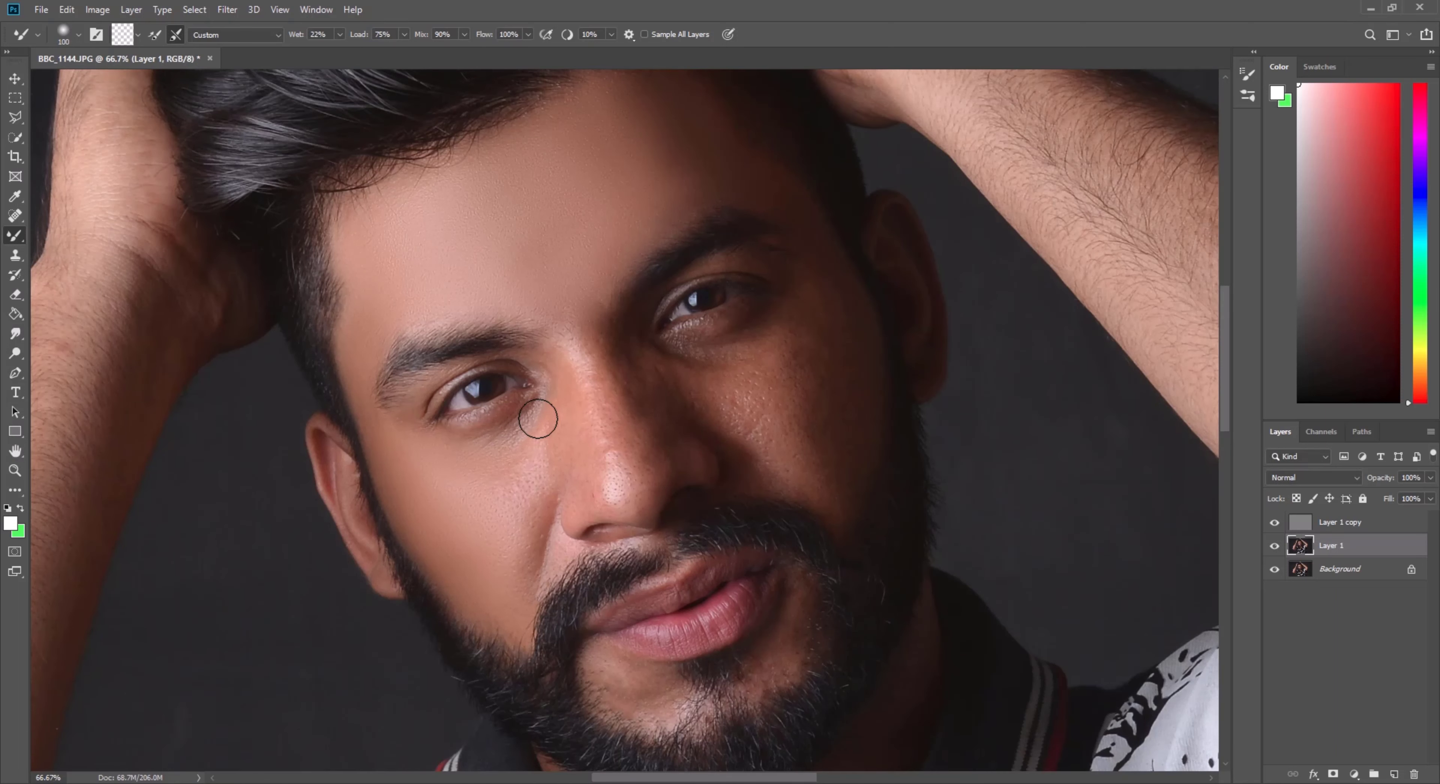
pyautogui.press(']')
pyautogui.moveTo(515, 546)
pyautogui.mouseDown()
pyautogui.moveTo(505, 601)
pyautogui.moveTo(498, 549)
pyautogui.moveTo(505, 591)
pyautogui.mouseUp()
# Step: Soften the bright highlight on the nose with a size-100 brush
pyautogui.scroll(1, 447, 454)
pyautogui.press('[')
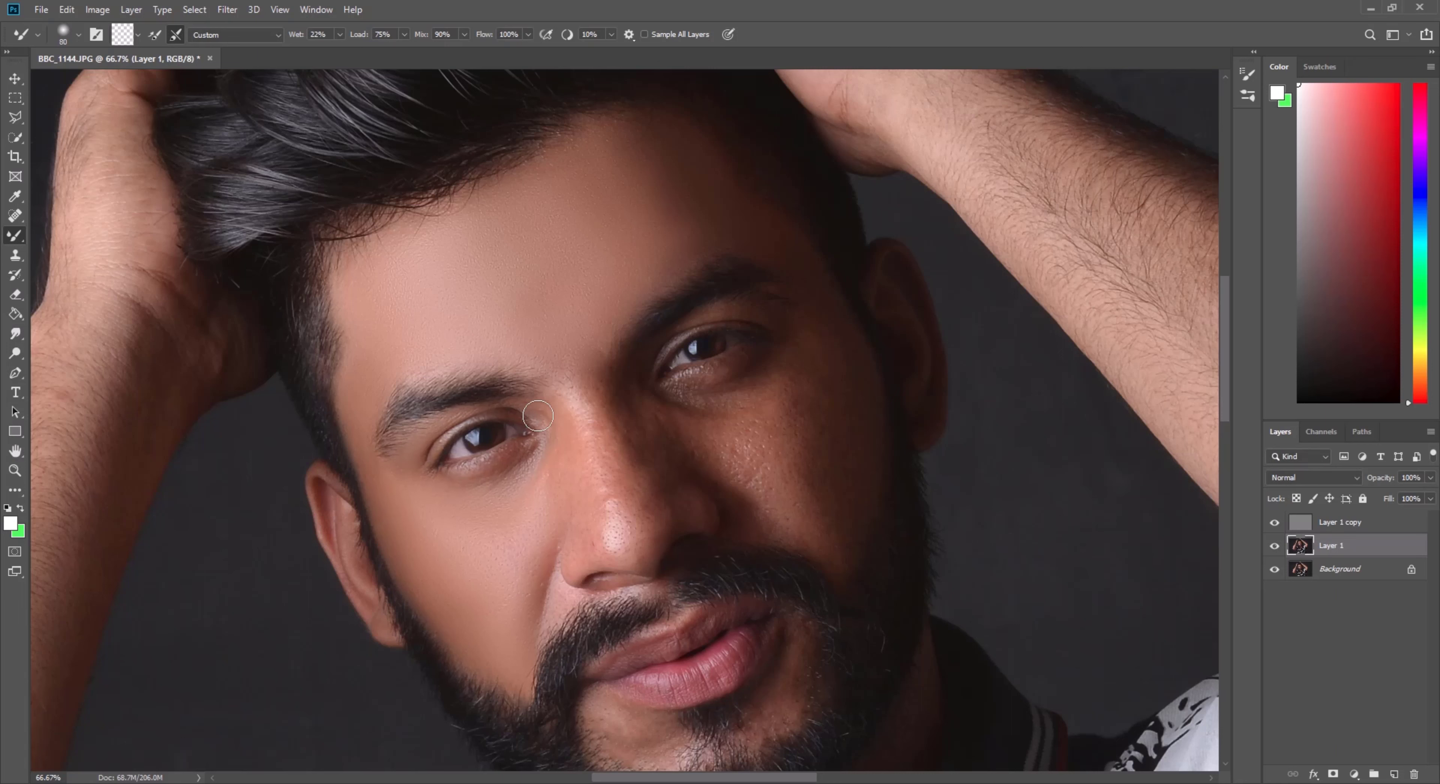
pyautogui.scroll(-2, 563, 417)
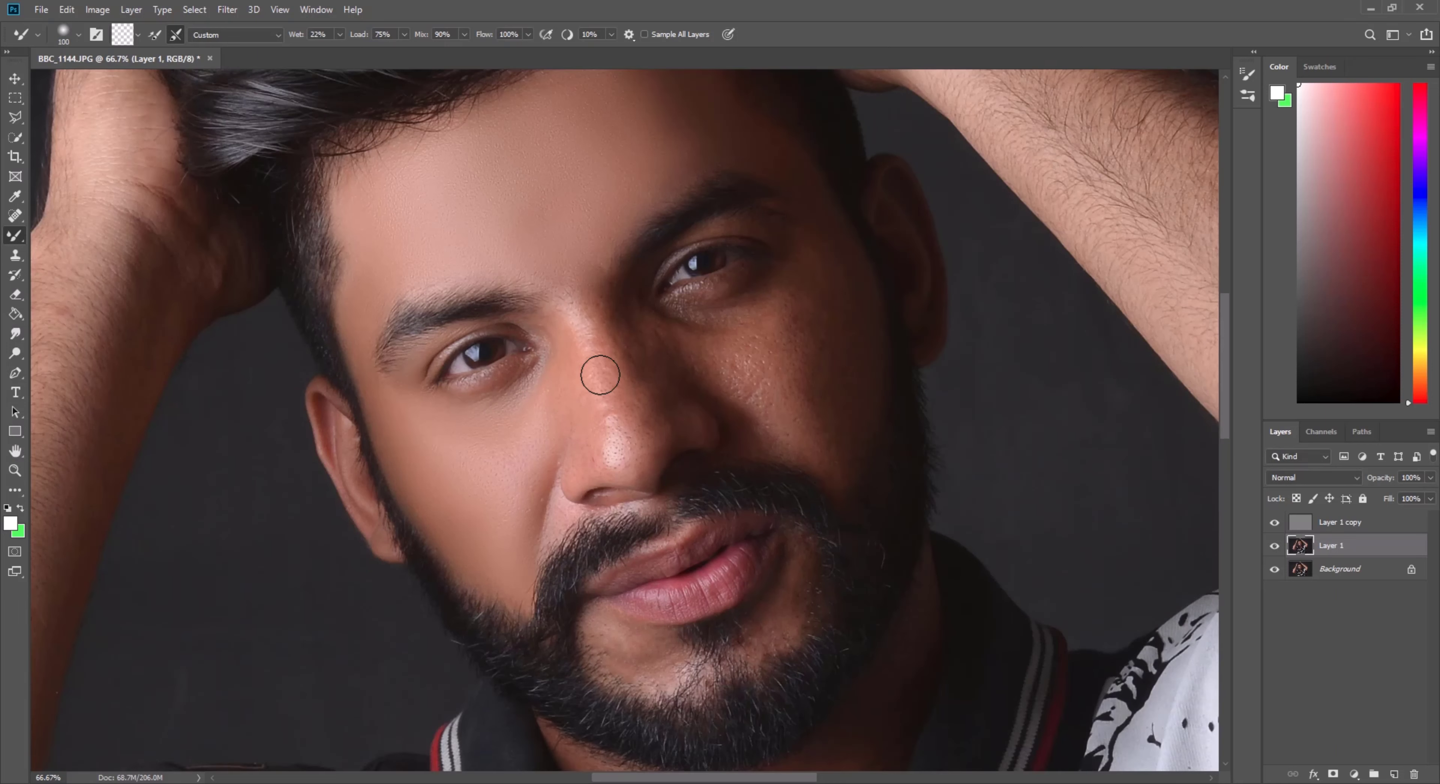
pyautogui.press(']')
pyautogui.press(']')
pyautogui.press(']')
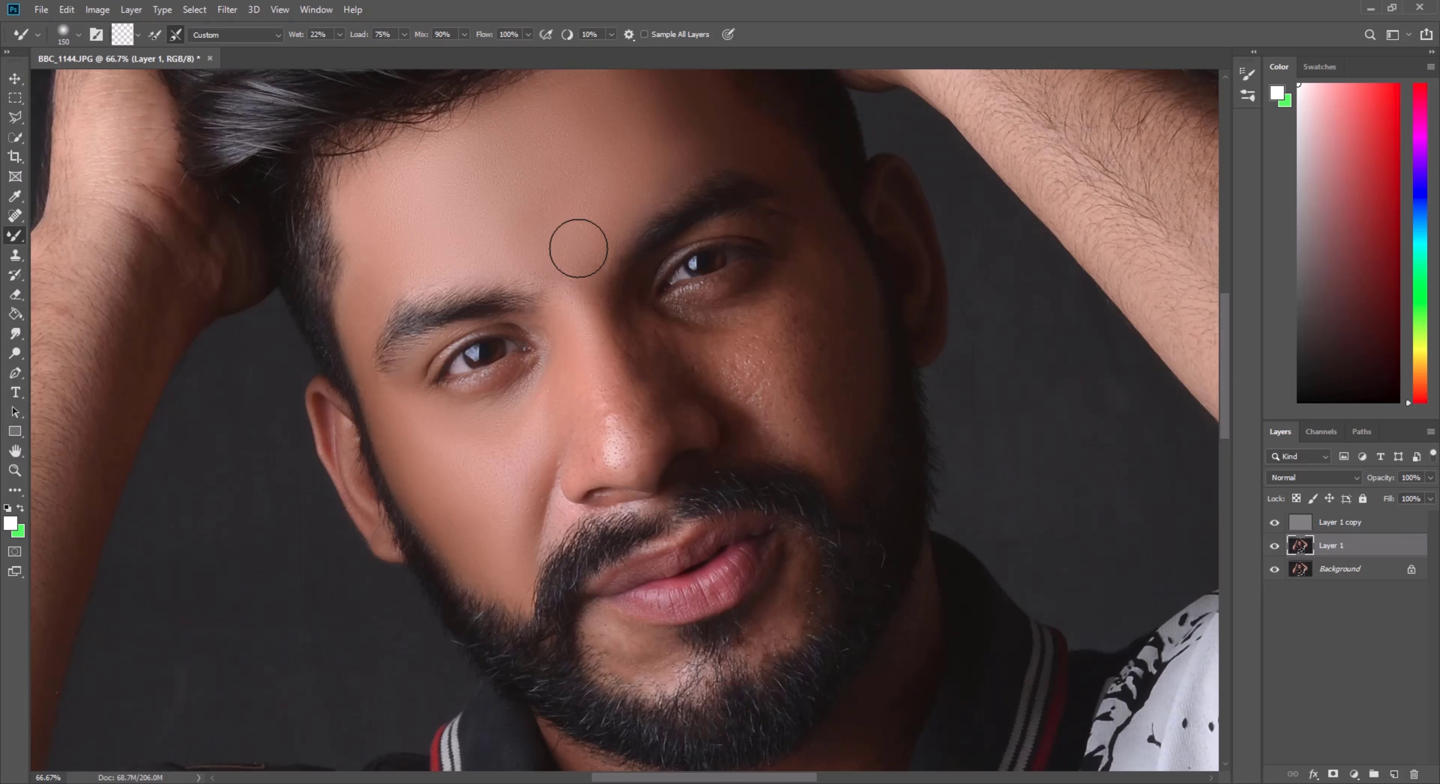
pyautogui.press('[')
pyautogui.press('[')
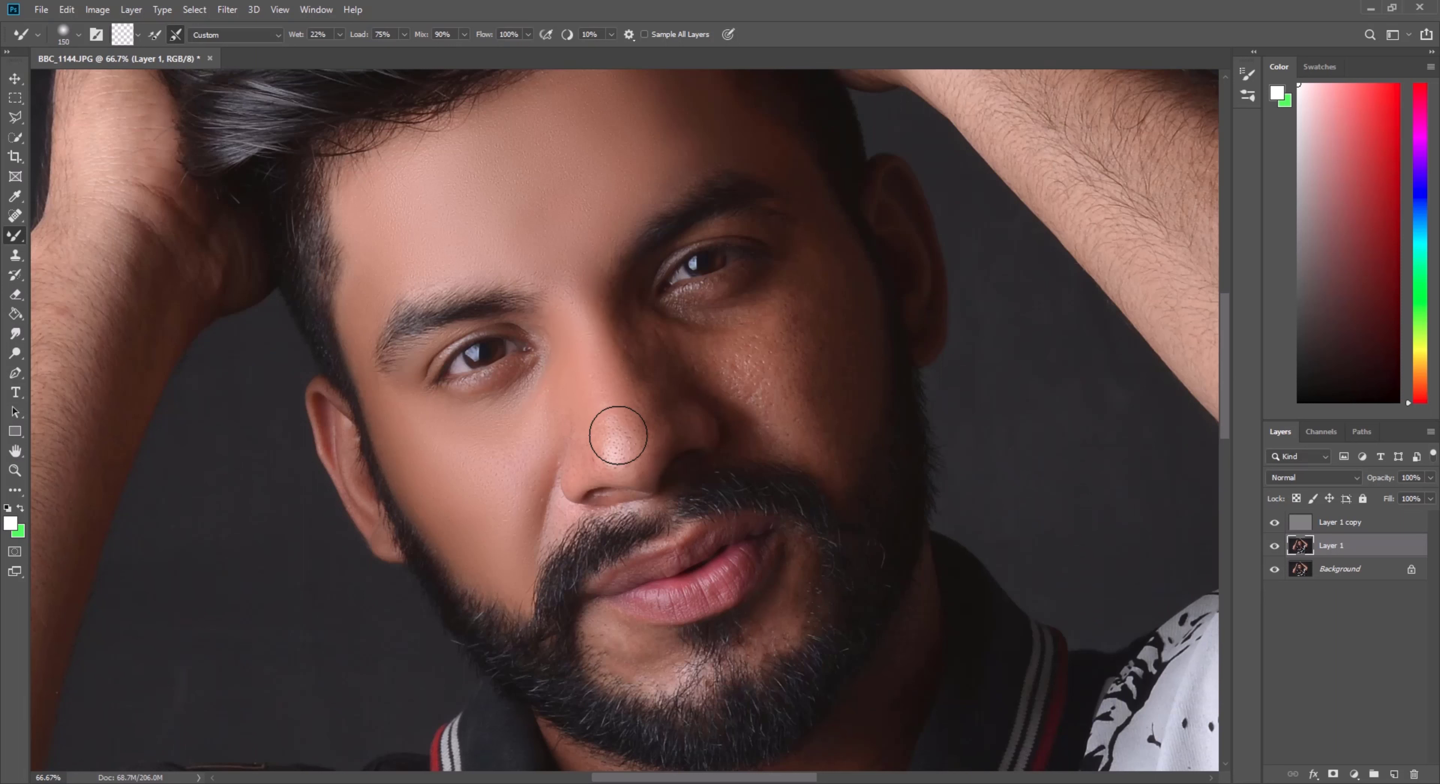
pyautogui.moveTo(627, 449); pyautogui.dragTo(601, 433)
# Step: Smooth the other cheek's skin texture with the brush enlarged to 175
pyautogui.press('[')
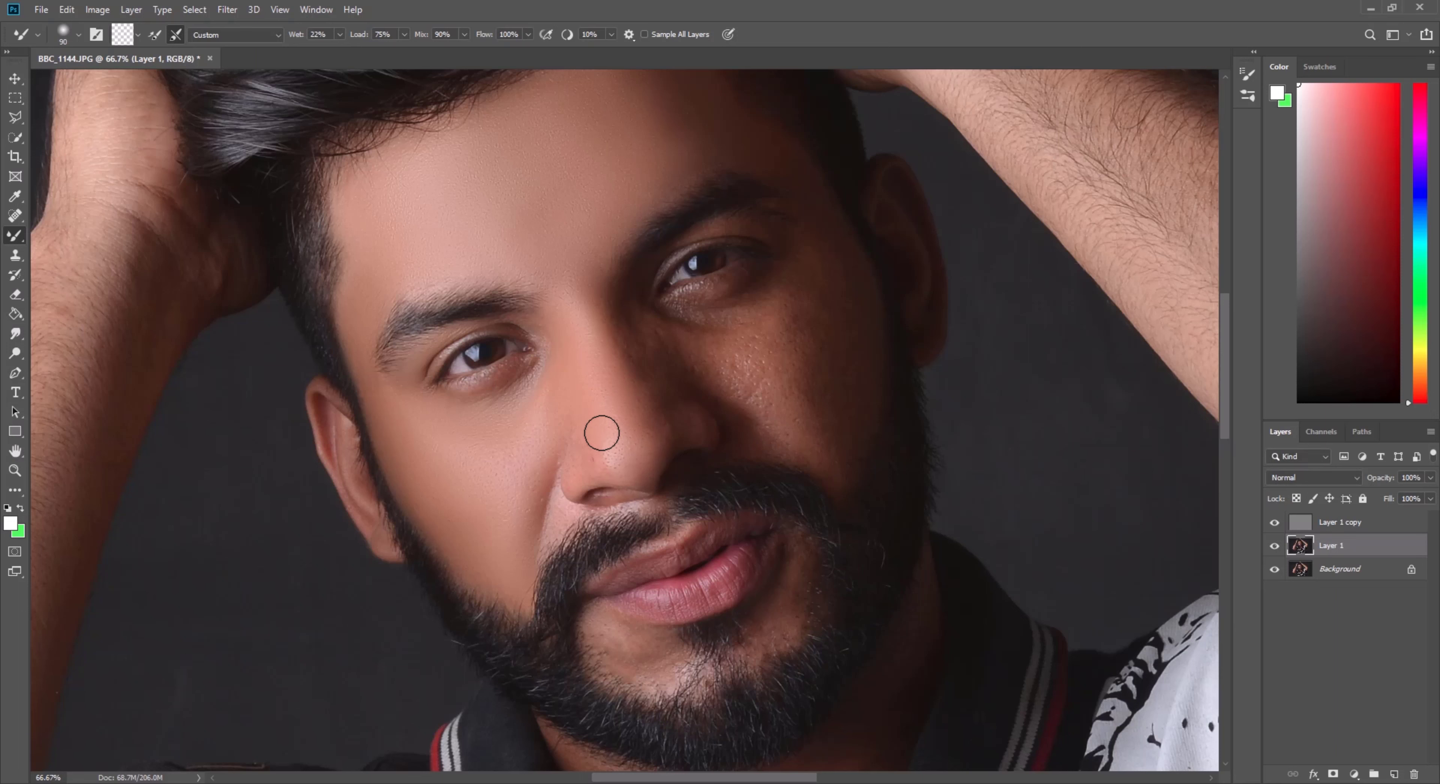
pyautogui.scroll(2, 623, 406)
pyautogui.press(']')
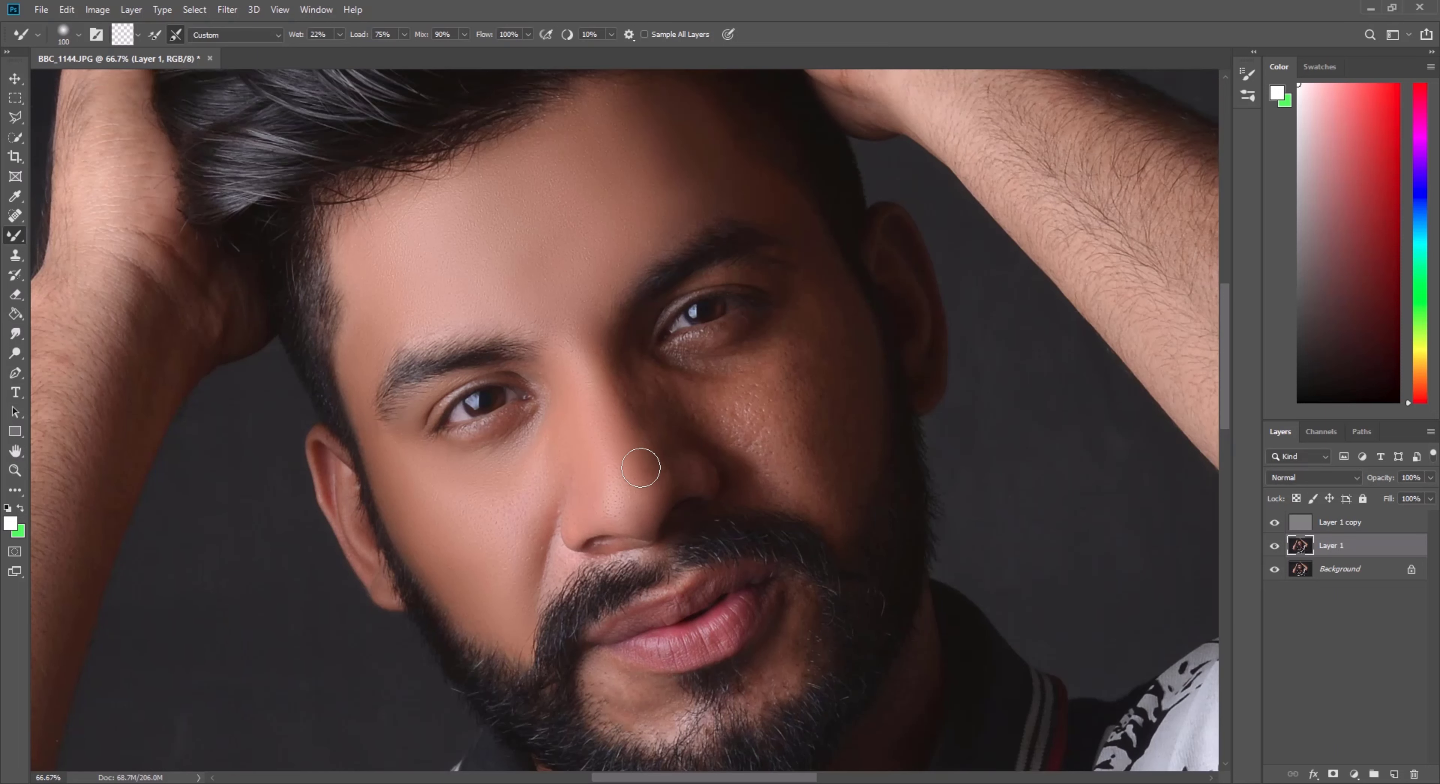
pyautogui.press('[')
pyautogui.scroll(2, 678, 424)
pyautogui.press(']')
pyautogui.press(']')
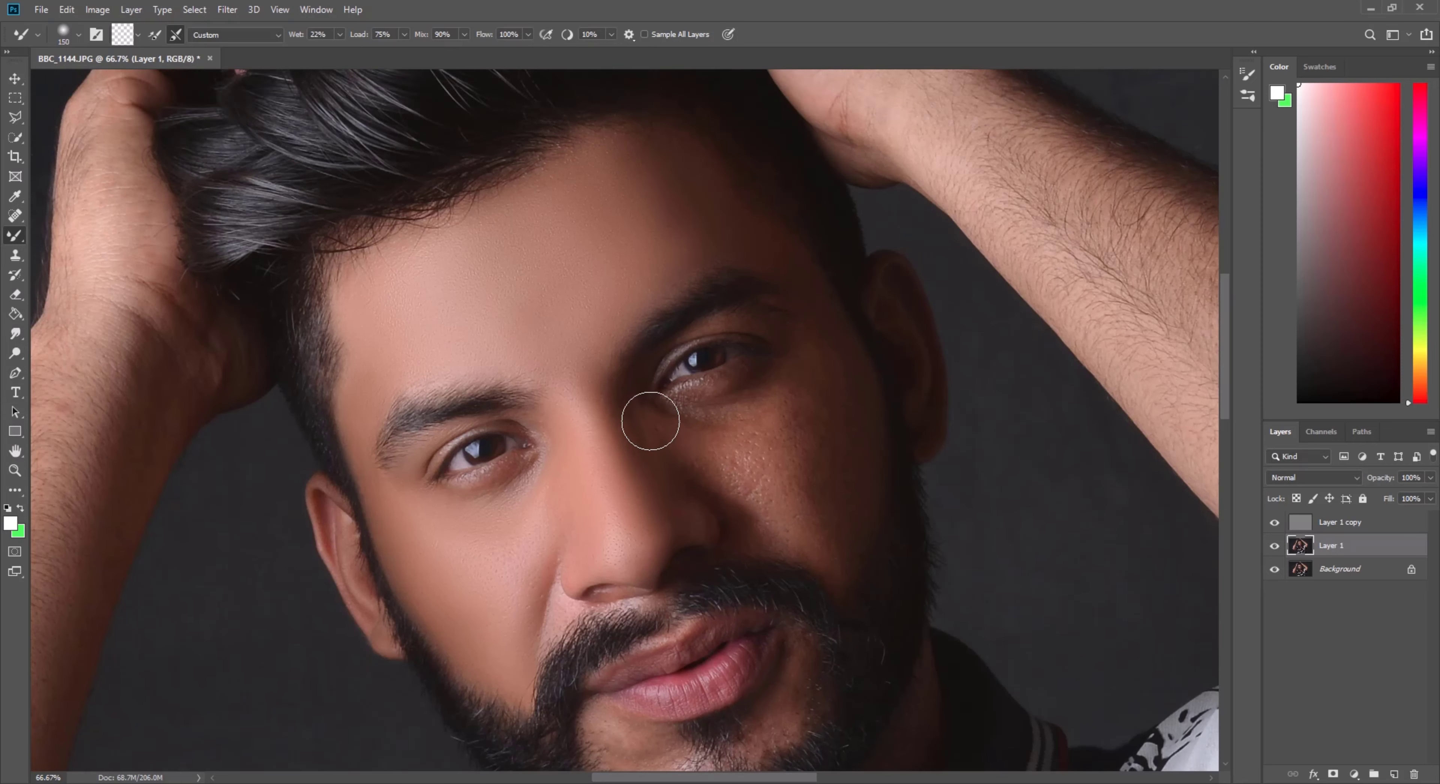
pyautogui.press(']')
pyautogui.moveTo(760, 435)
pyautogui.mouseDown()
pyautogui.moveTo(797, 379)
pyautogui.moveTo(771, 456)
pyautogui.moveTo(790, 465)
pyautogui.mouseUp()
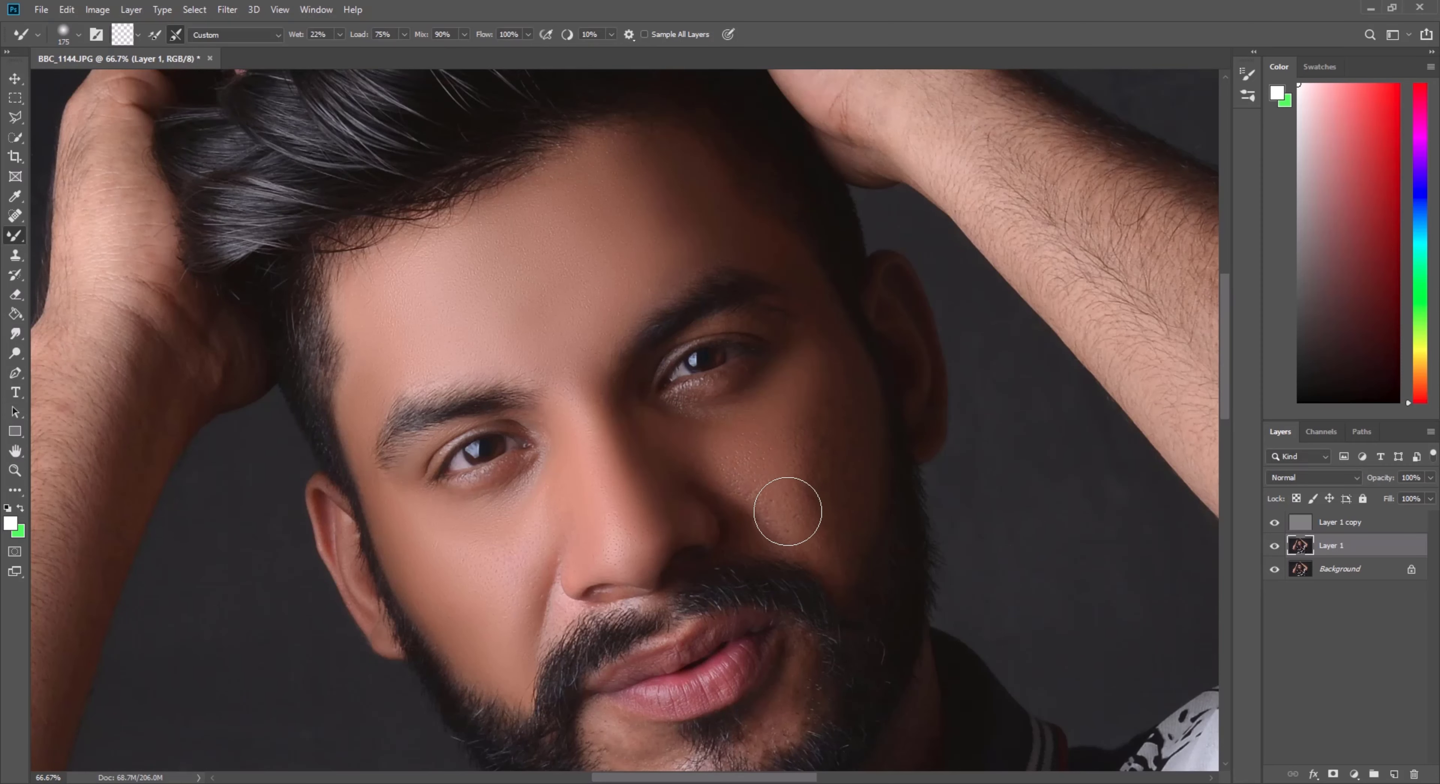
# Step: Resize the brush between 200 and 70 while moving the blending down toward the chin
pyautogui.press(']')
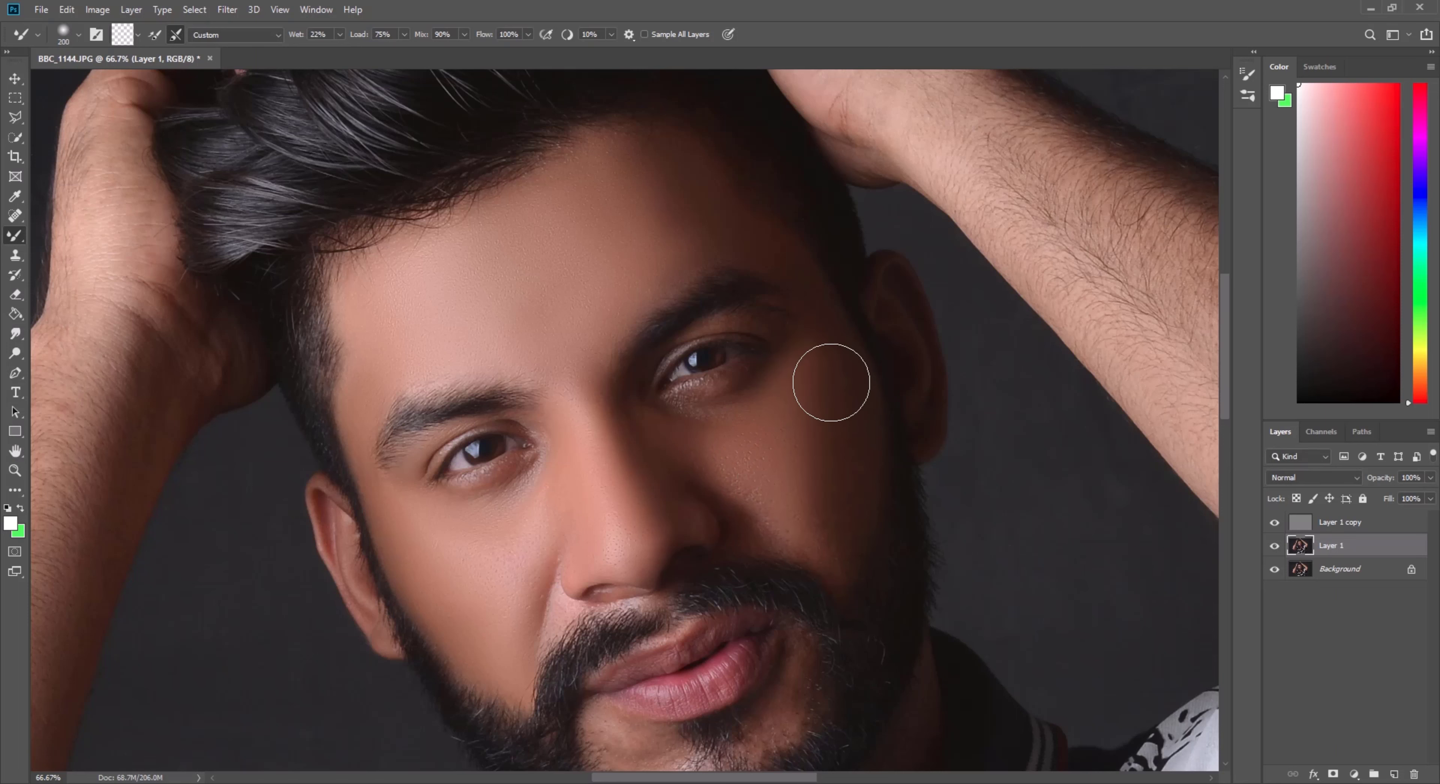
pyautogui.scroll(2, 829, 379)
pyautogui.press('[')
pyautogui.press('[')
pyautogui.press('[')
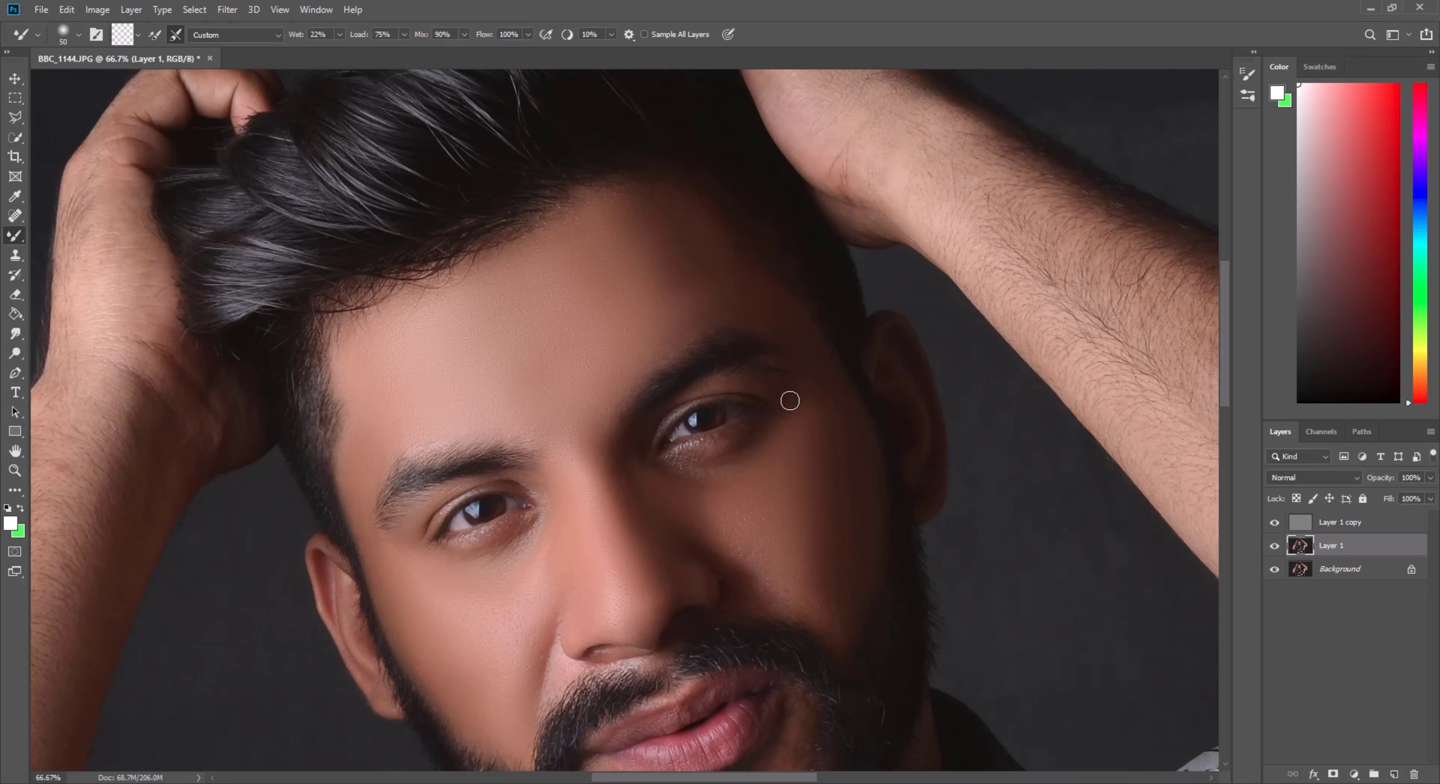
pyautogui.scroll(-2, 721, 392)
pyautogui.press(']')
pyautogui.press(']')
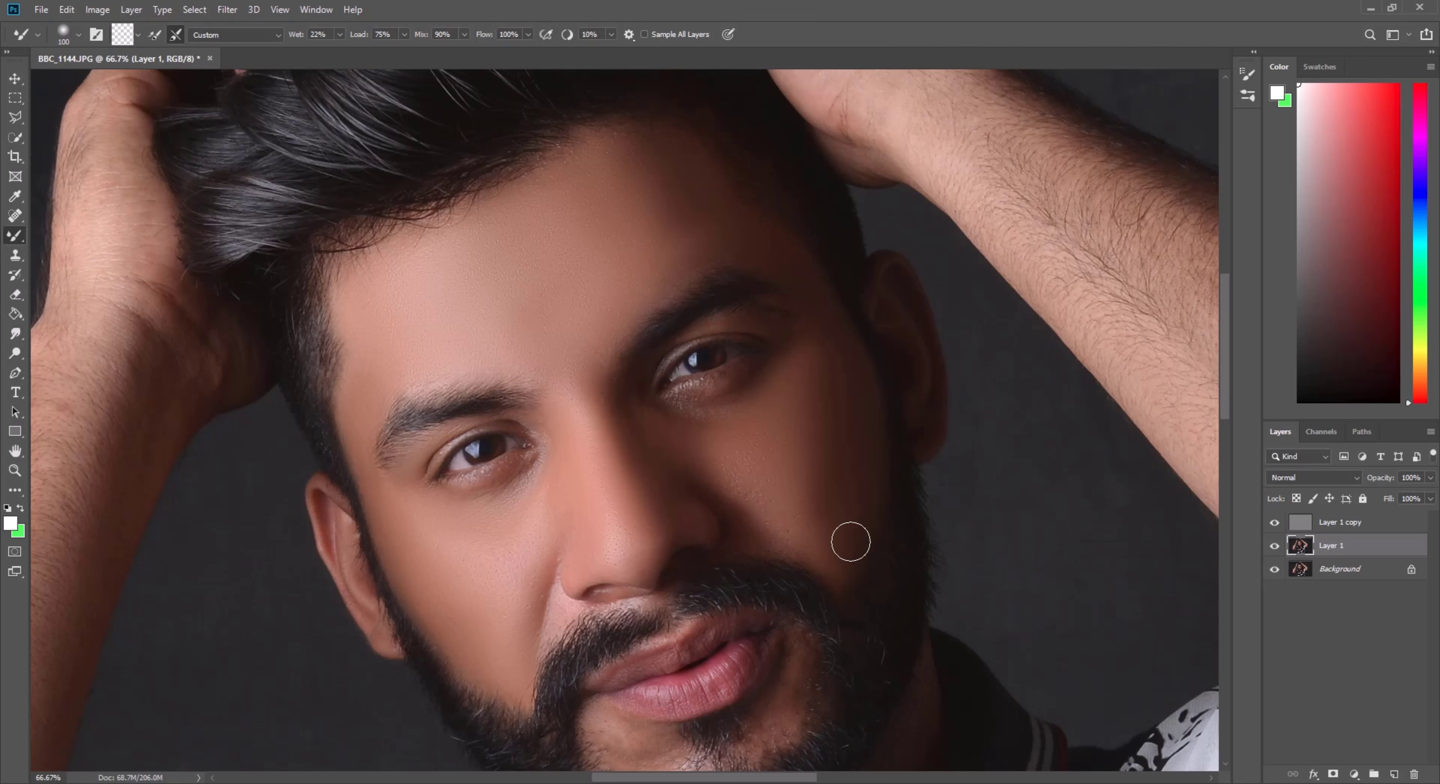
pyautogui.press(']')
pyautogui.press(']')
pyautogui.scroll(-5, 626, 563)
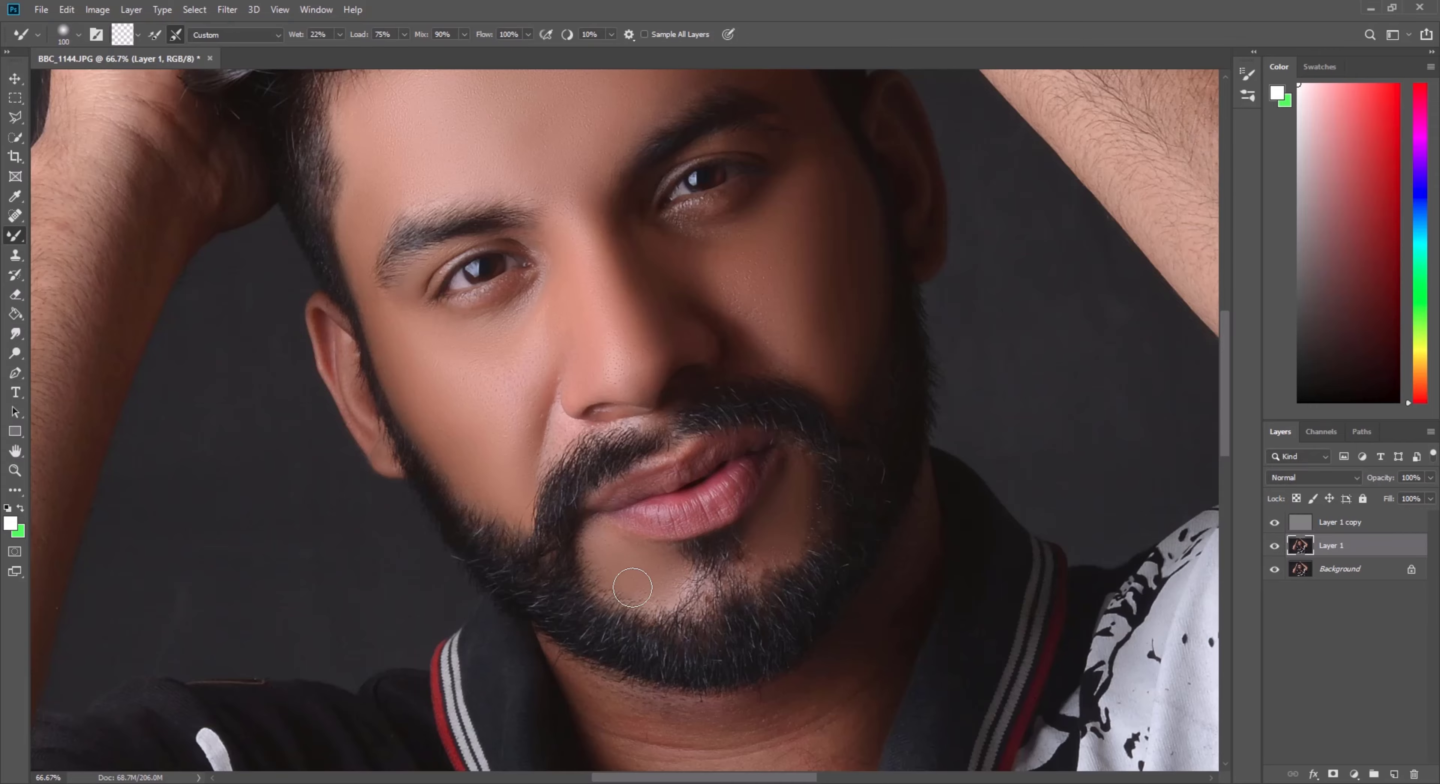
# Step: Smooth the skin along the jaw edge below the beard
pyautogui.scroll(-4, 633, 587)
pyautogui.press(']')
pyautogui.press(']')
pyautogui.press(']')
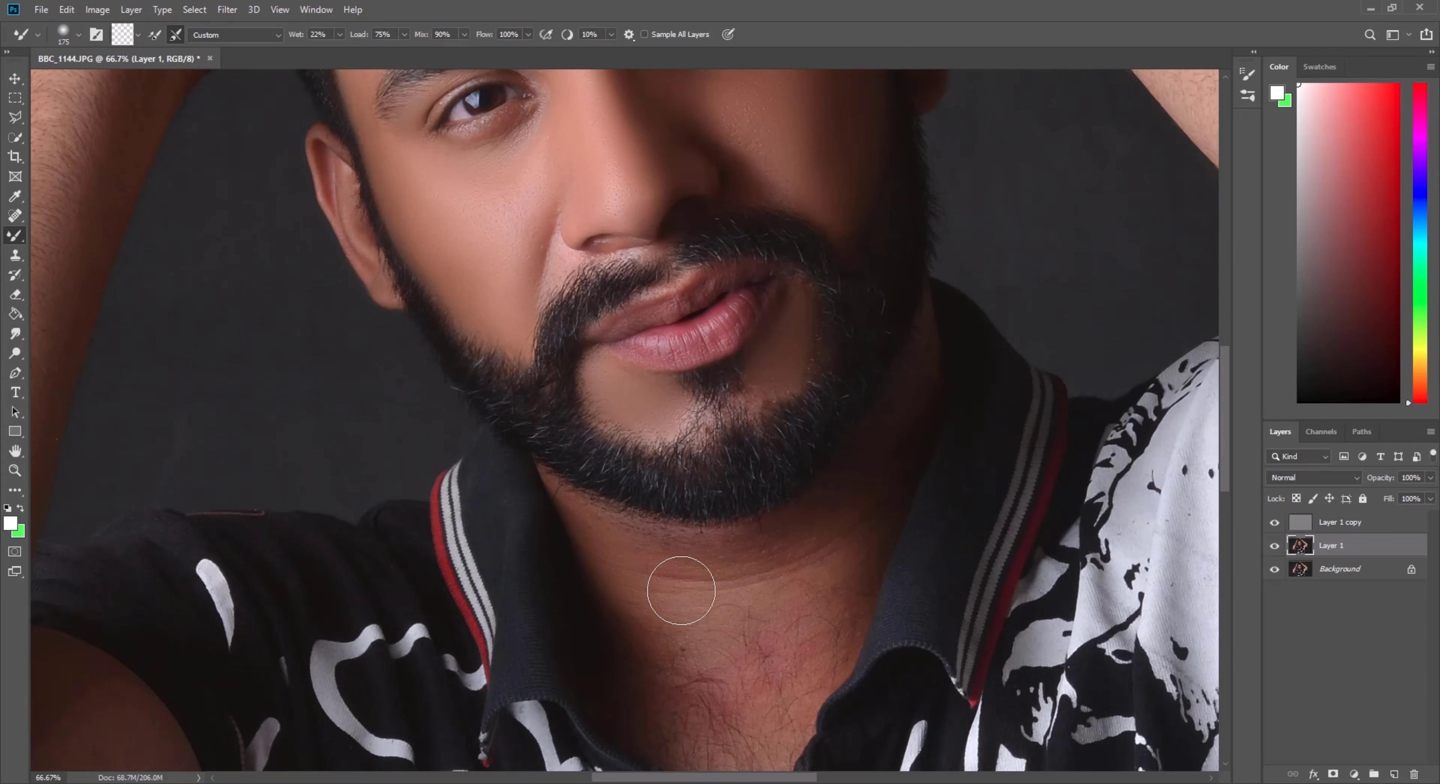
pyautogui.press('[')
pyautogui.press('[')
pyautogui.scroll(2, 842, 498)
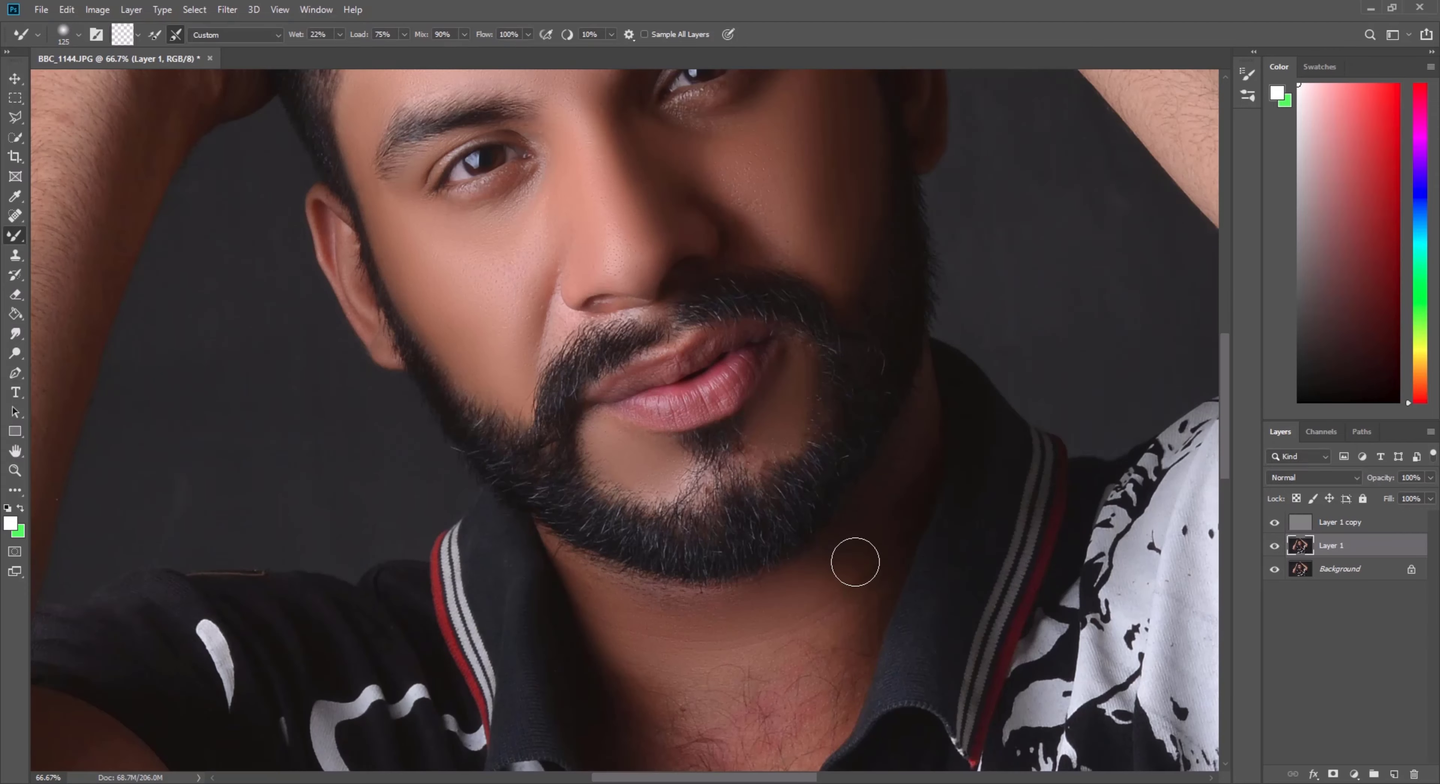
pyautogui.moveTo(816, 614); pyautogui.dragTo(783, 594)
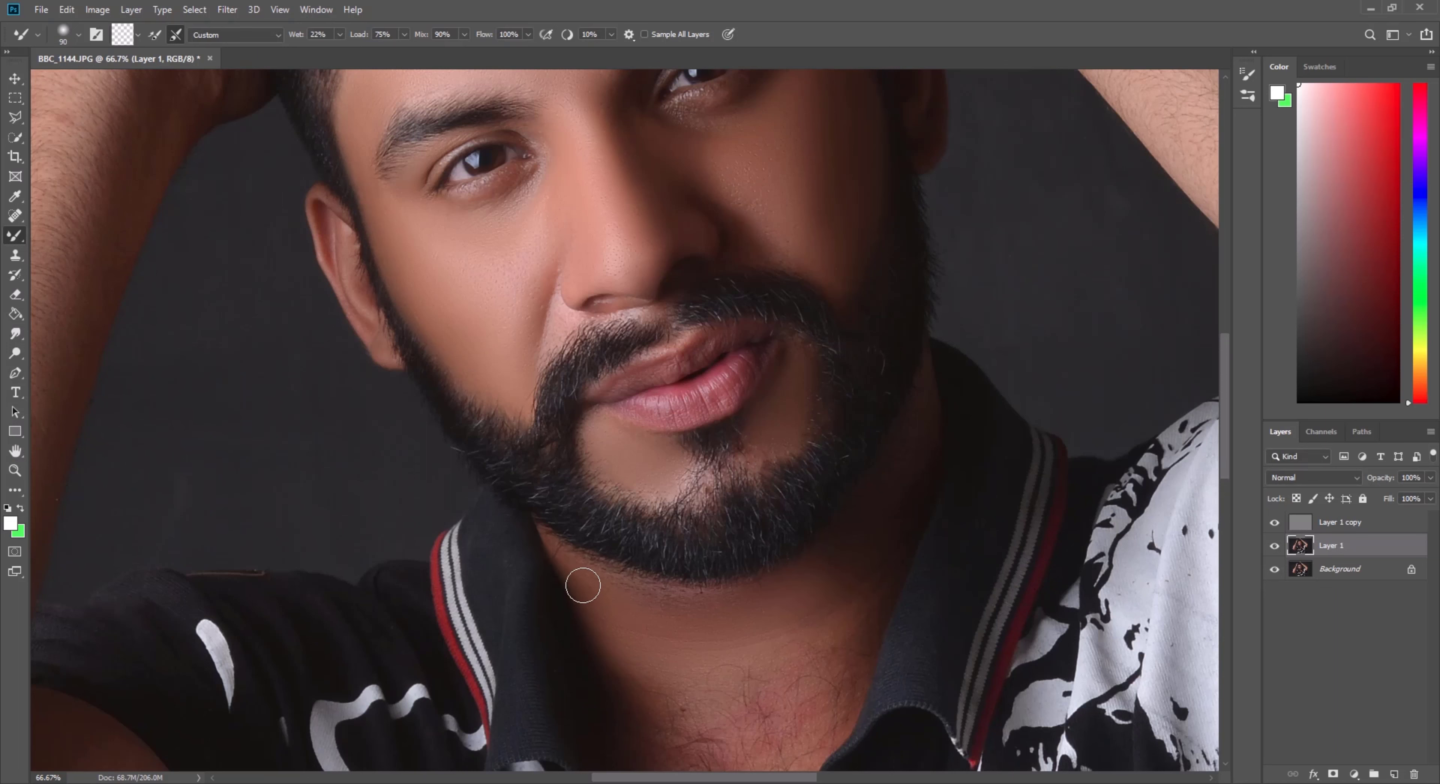
# Step: Blend the neck and upper chest skin with an enlarged brush
pyautogui.scroll(-1, 618, 587)
pyautogui.press(']')
pyautogui.press(']')
pyautogui.press(']')
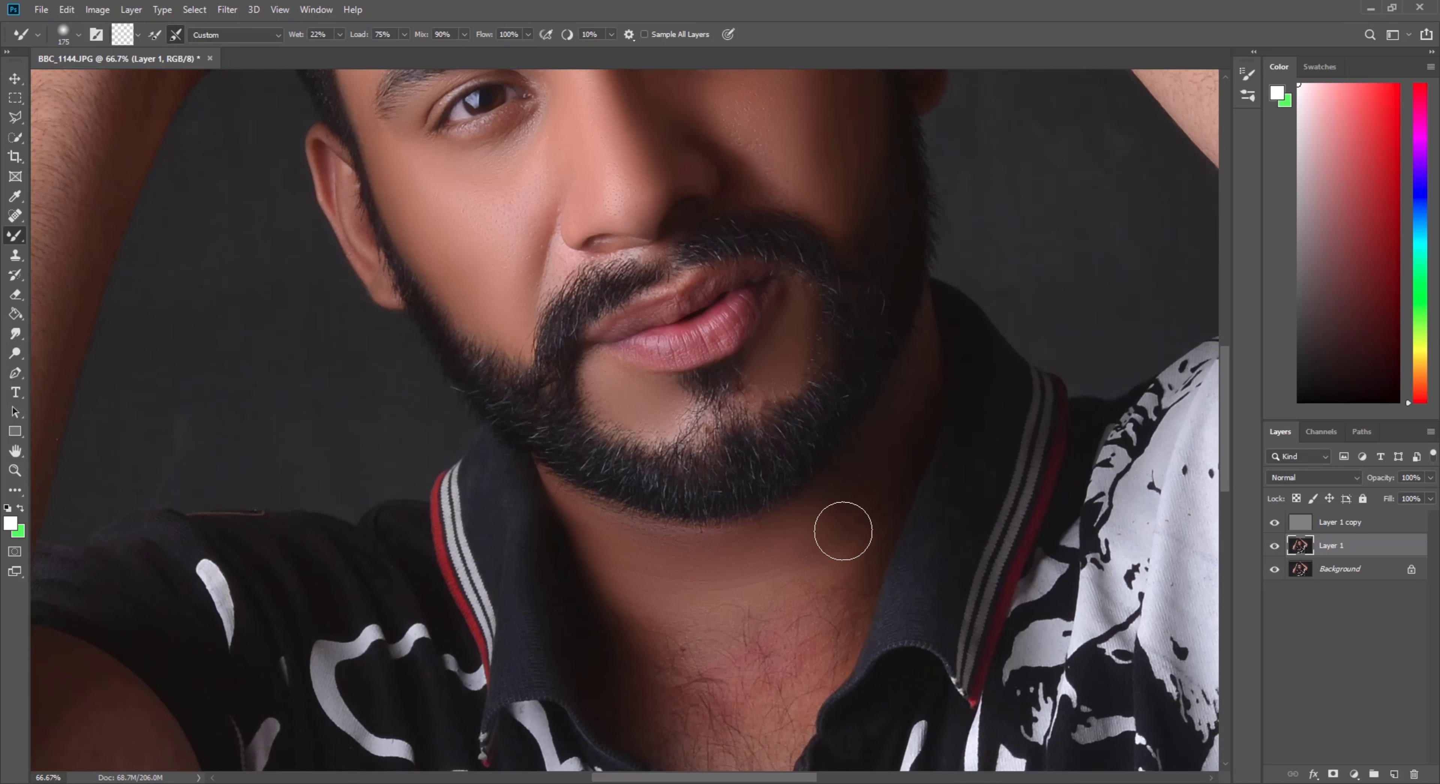
pyautogui.moveTo(688, 671); pyautogui.dragTo(733, 695)
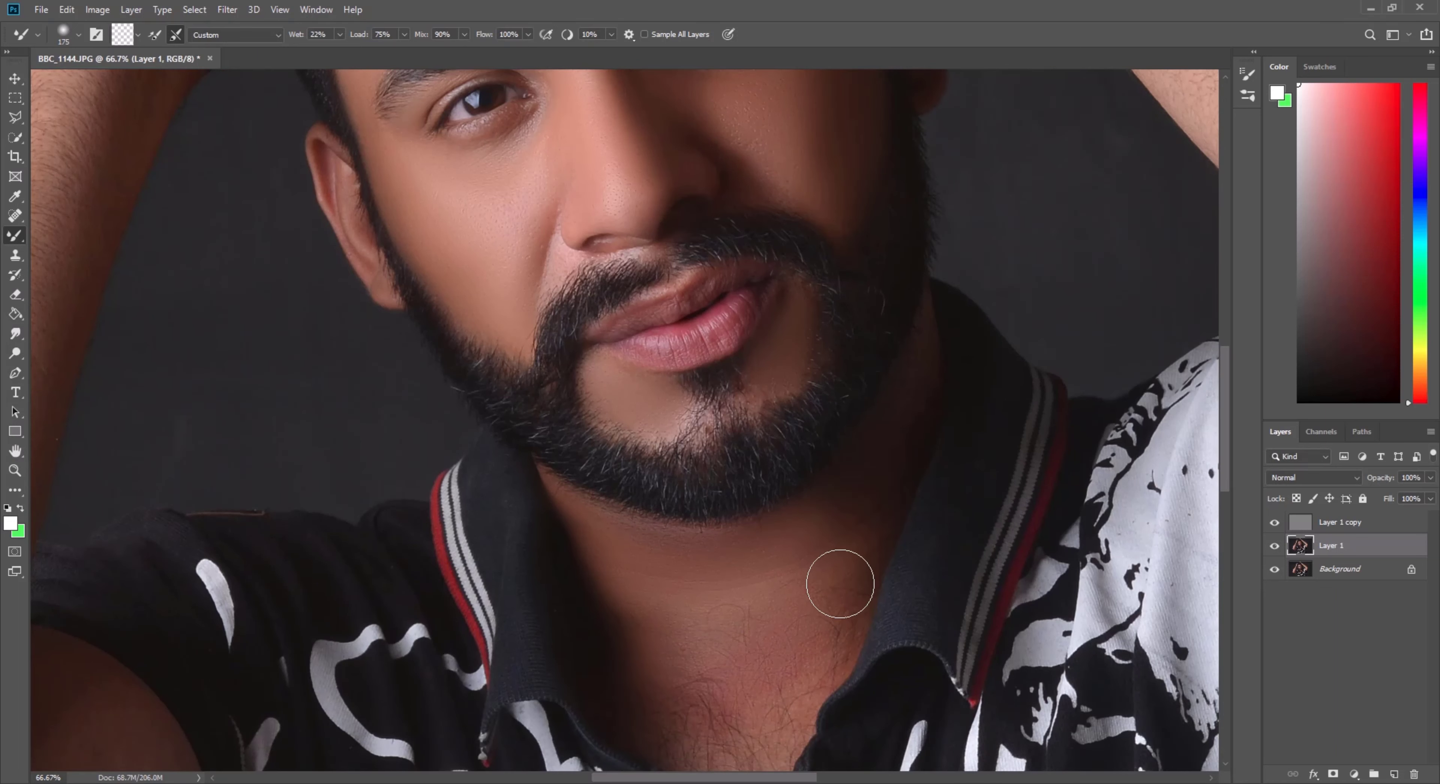
pyautogui.scroll(2, 906, 528)
pyautogui.press('[')
pyautogui.press('[')
pyautogui.press('[')
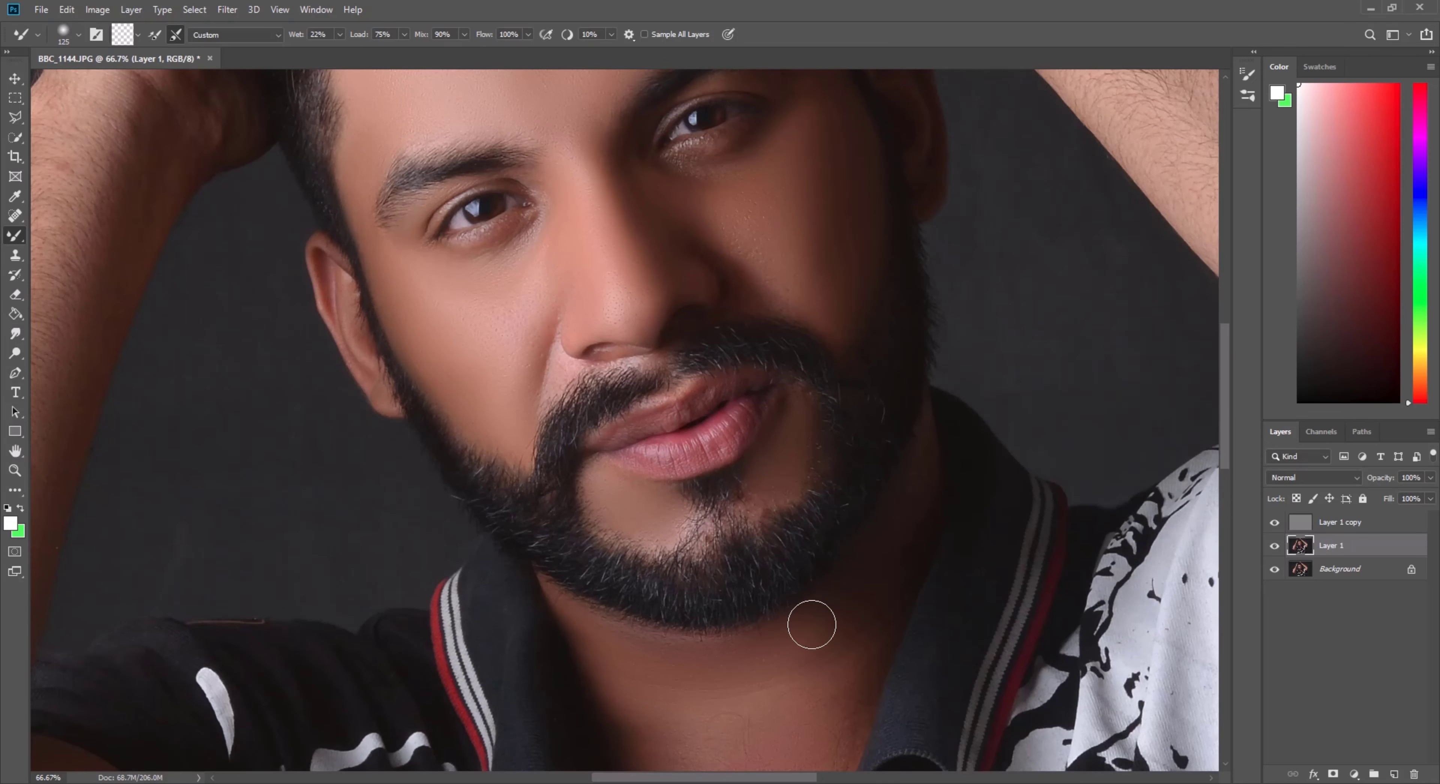
pyautogui.scroll(2, 615, 447)
pyautogui.scroll(2, 553, 421)
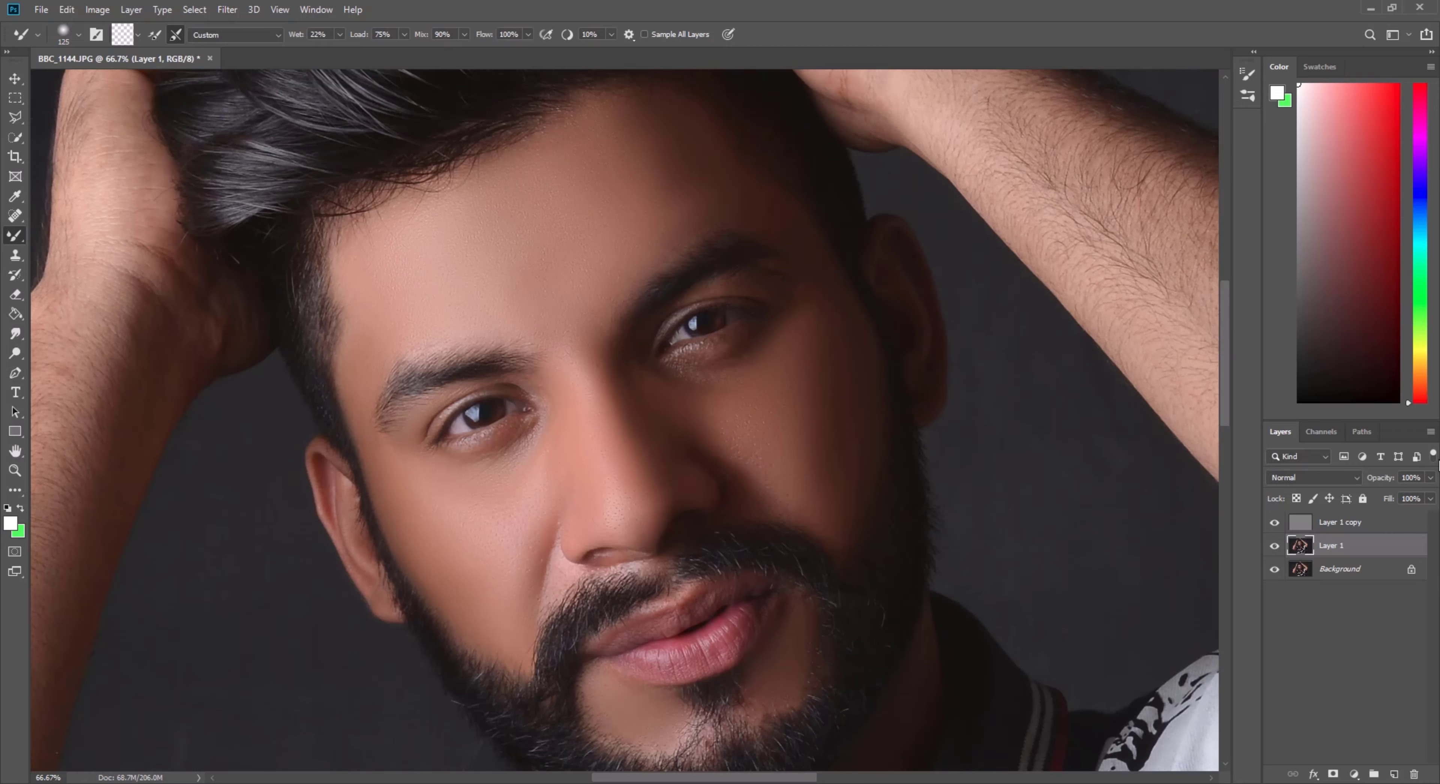
# Step: Merge Layer 1 copy down into Layer 1 and toggle Layer 1's visibility to compare
pyautogui.click(1364, 521)
pyautogui.rightClick(1372, 522)
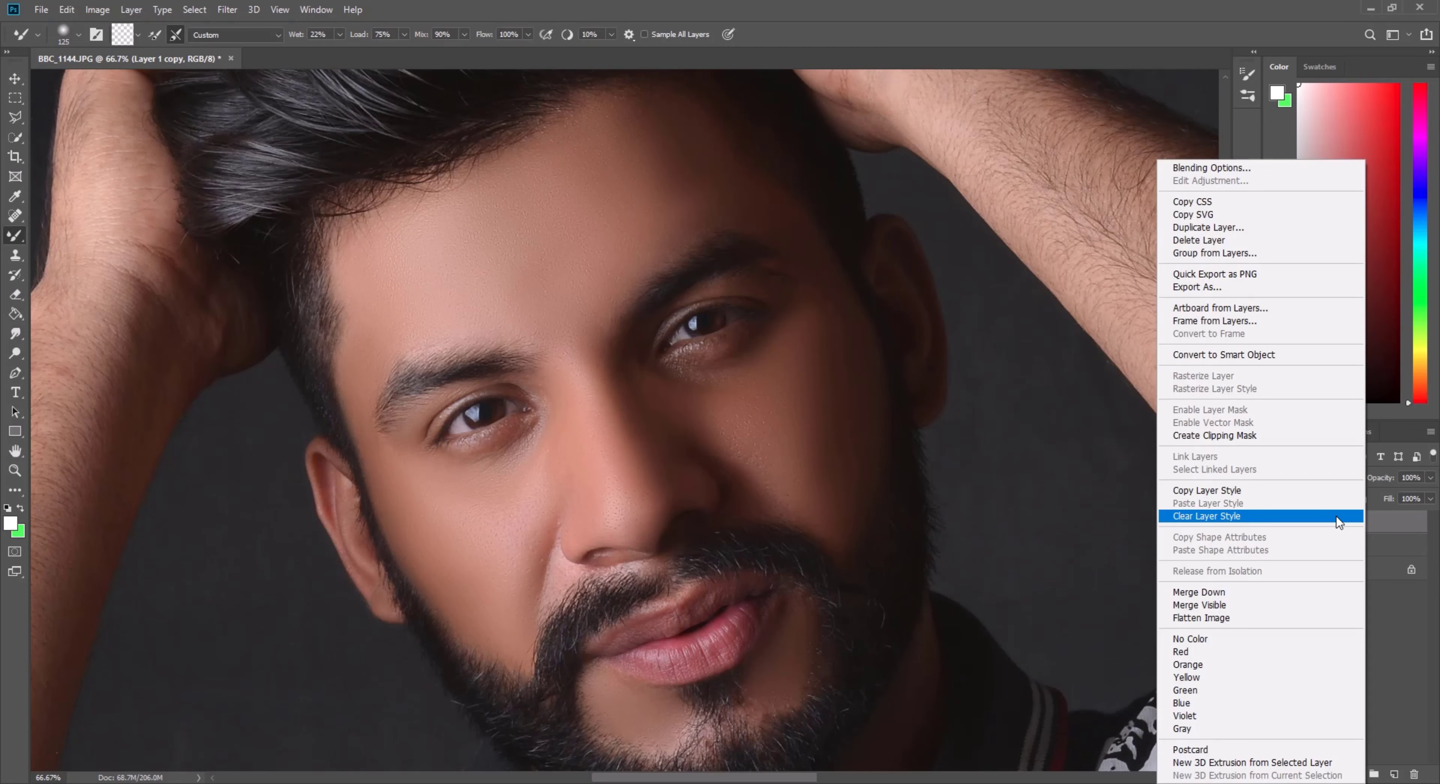
pyautogui.click(1207, 592)
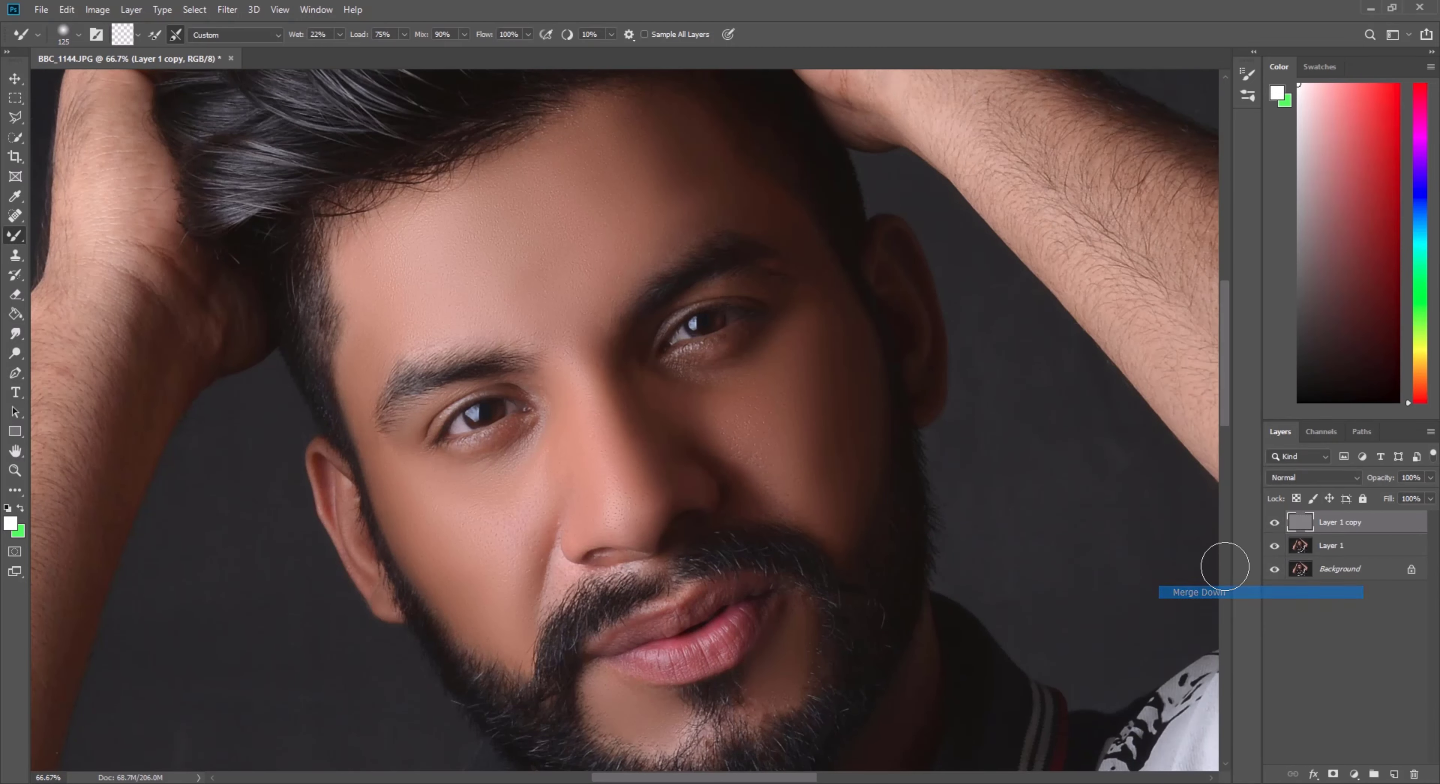
pyautogui.click(1274, 523)
pyautogui.click(1274, 523)
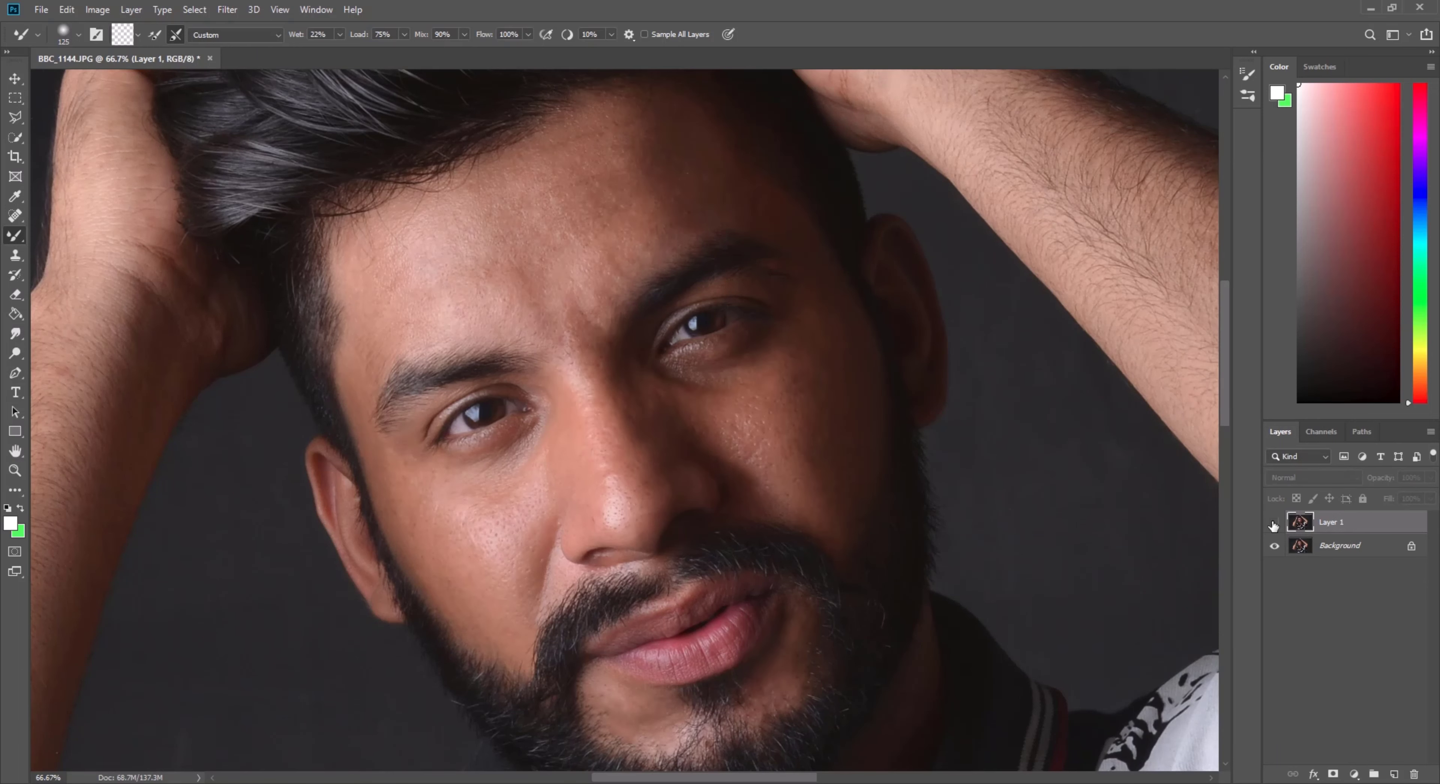
# Step: Zoom to 100% on the face and toggle Layer 1 to compare smoothed and original skin
pyautogui.click(1274, 523)
pyautogui.click(15, 470)
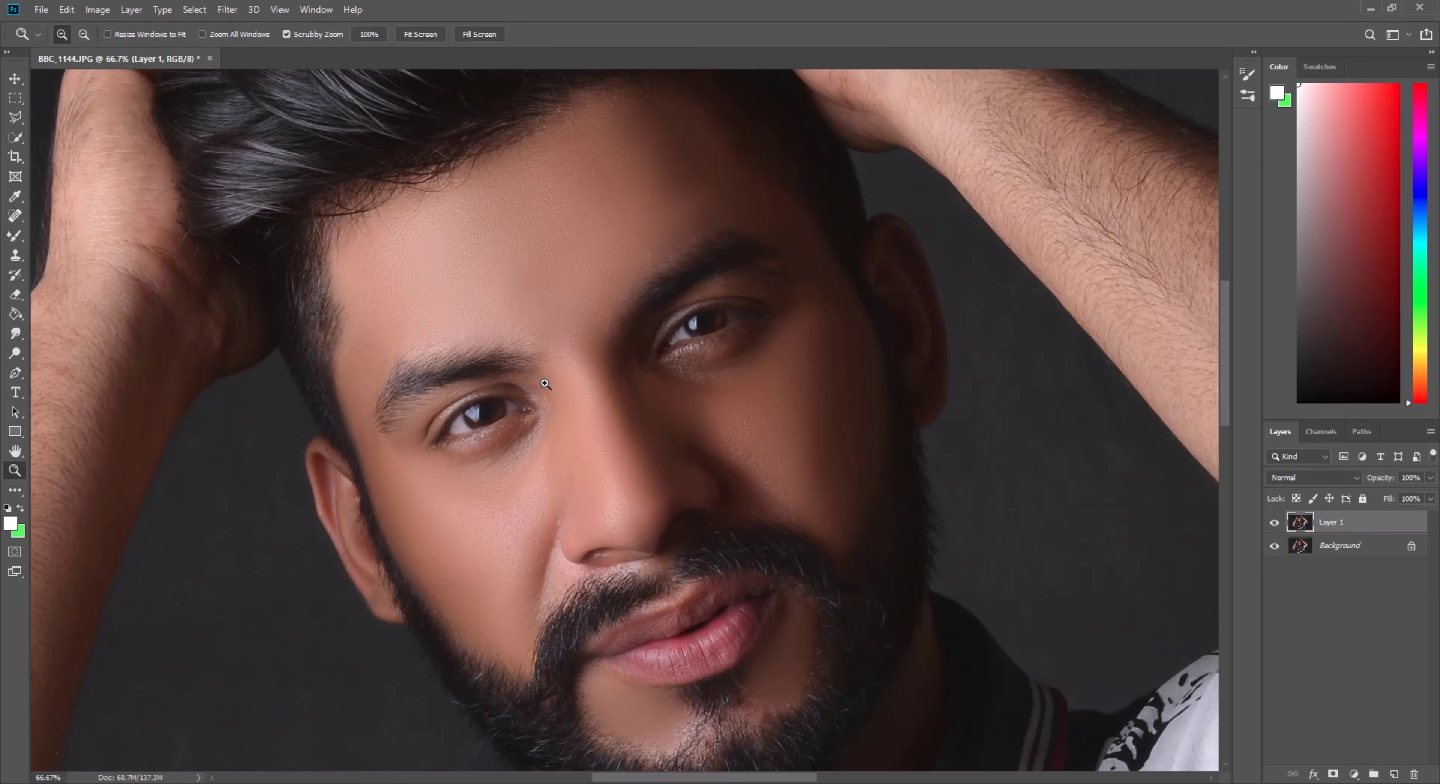
pyautogui.click(615, 344)
pyautogui.scroll(-2, 665, 367)
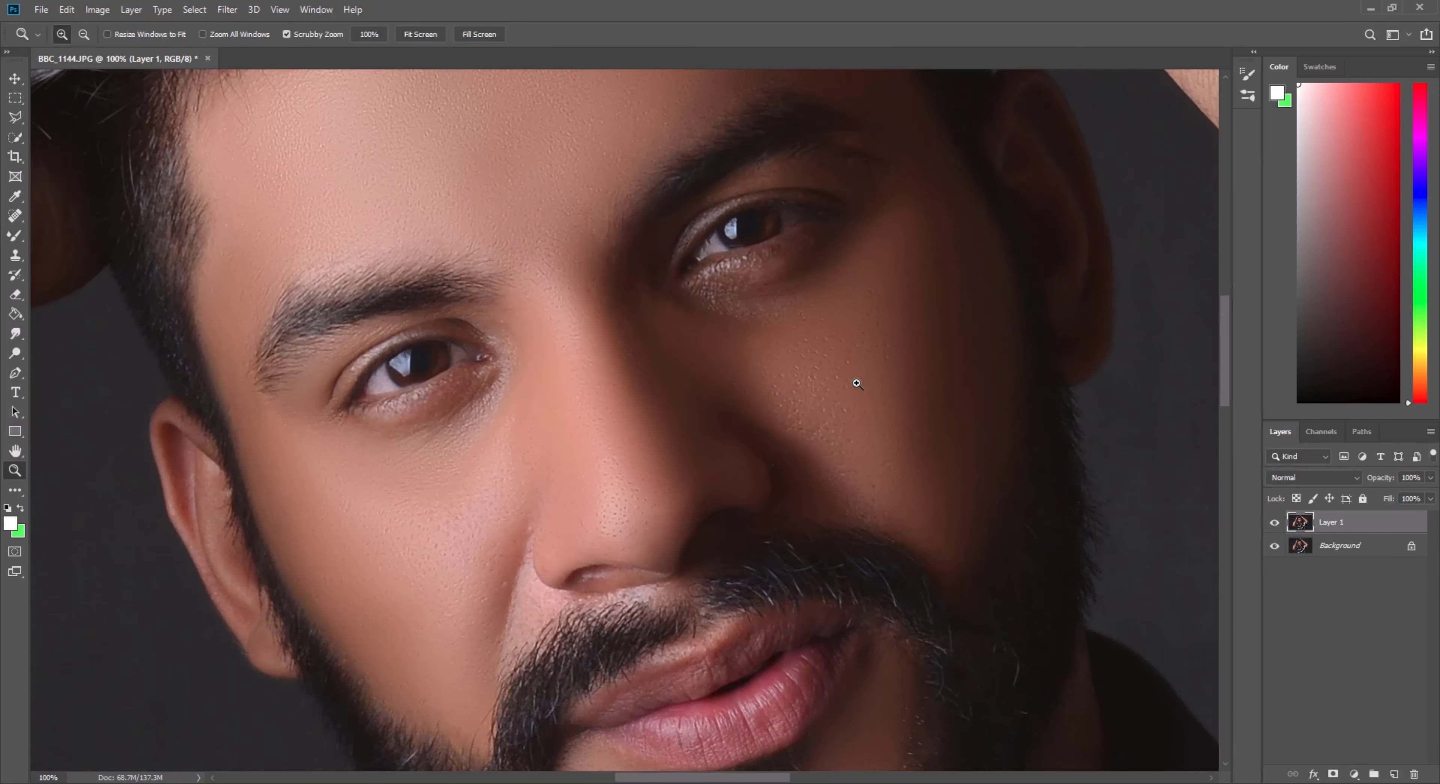
pyautogui.click(1275, 523)
pyautogui.click(1275, 523)
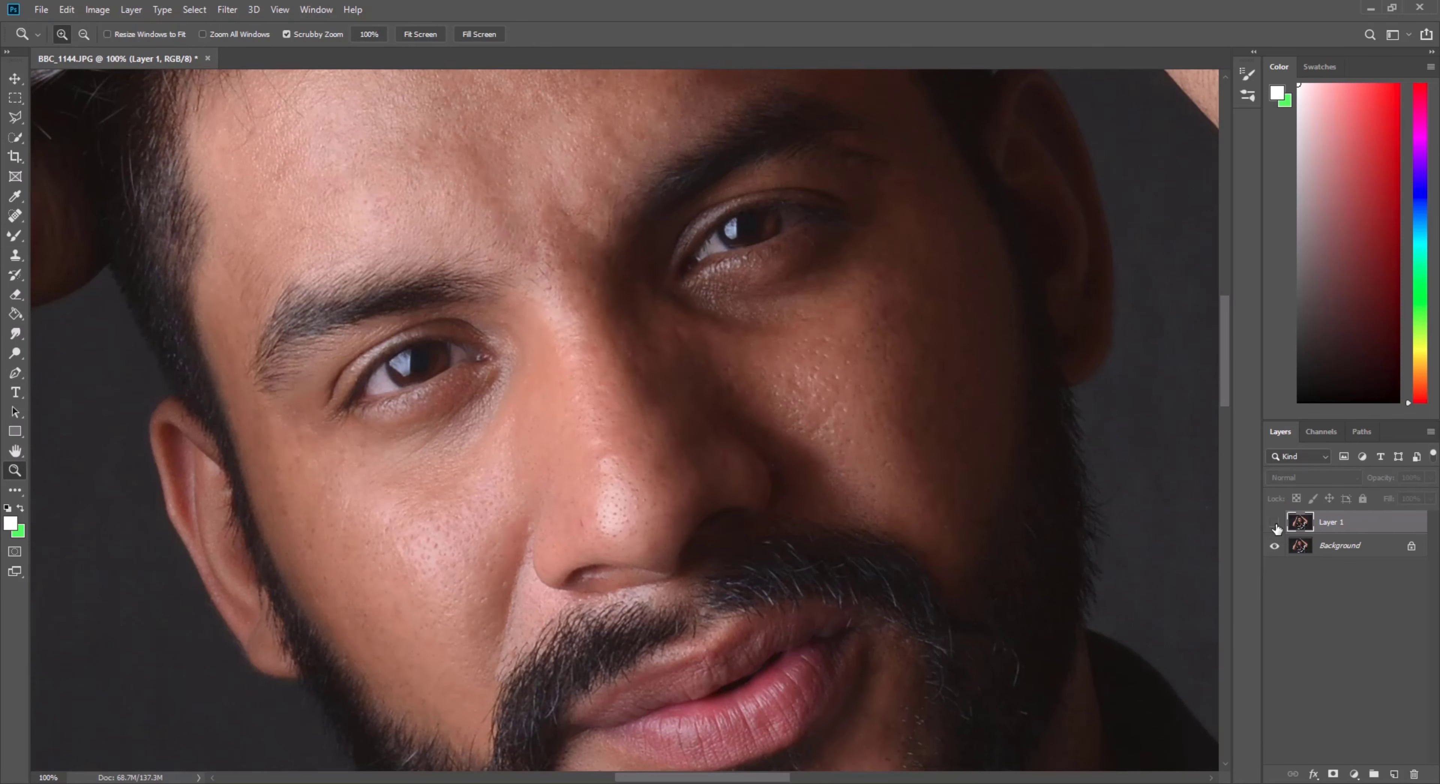
pyautogui.click(1275, 523)
# Step: Inspect the eyebrows and forehead up close, alternating Fit on Screen and zooms, ending at 50%
pyautogui.rightClick(751, 344)
pyautogui.click(754, 350)
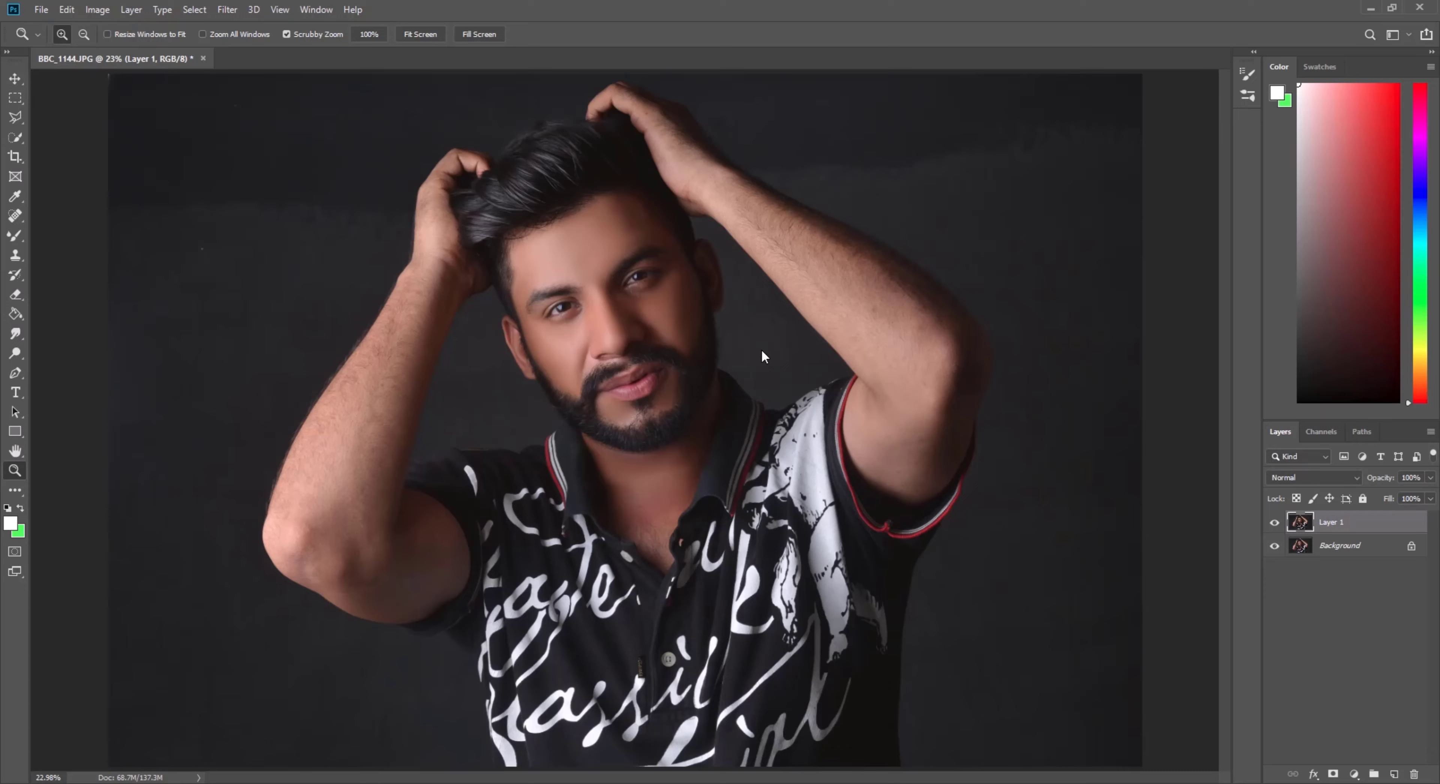
pyautogui.moveTo(630, 243); pyautogui.dragTo(620, 342)
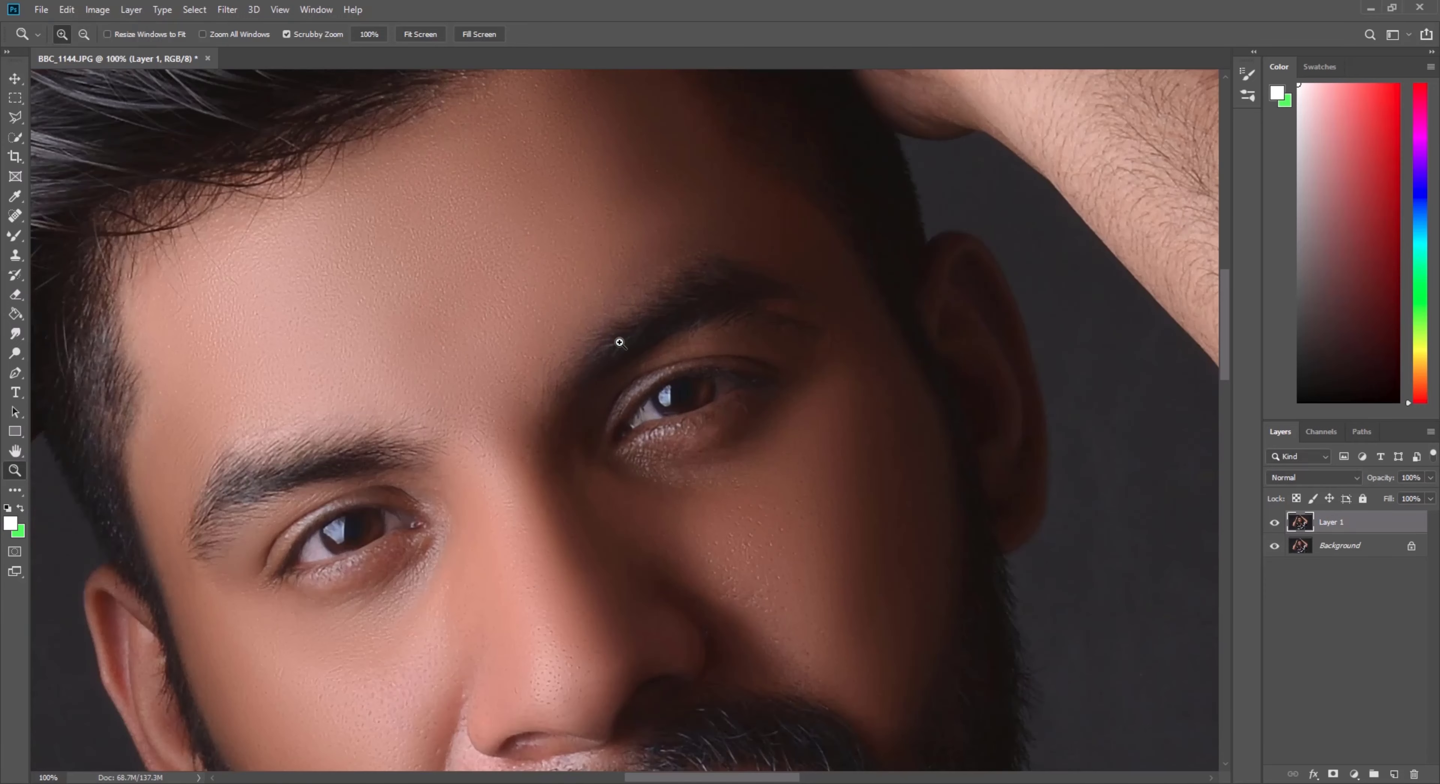
pyautogui.keyDown('alt'); pyautogui.click(604, 372); pyautogui.keyUp('alt')
pyautogui.rightClick(585, 344)
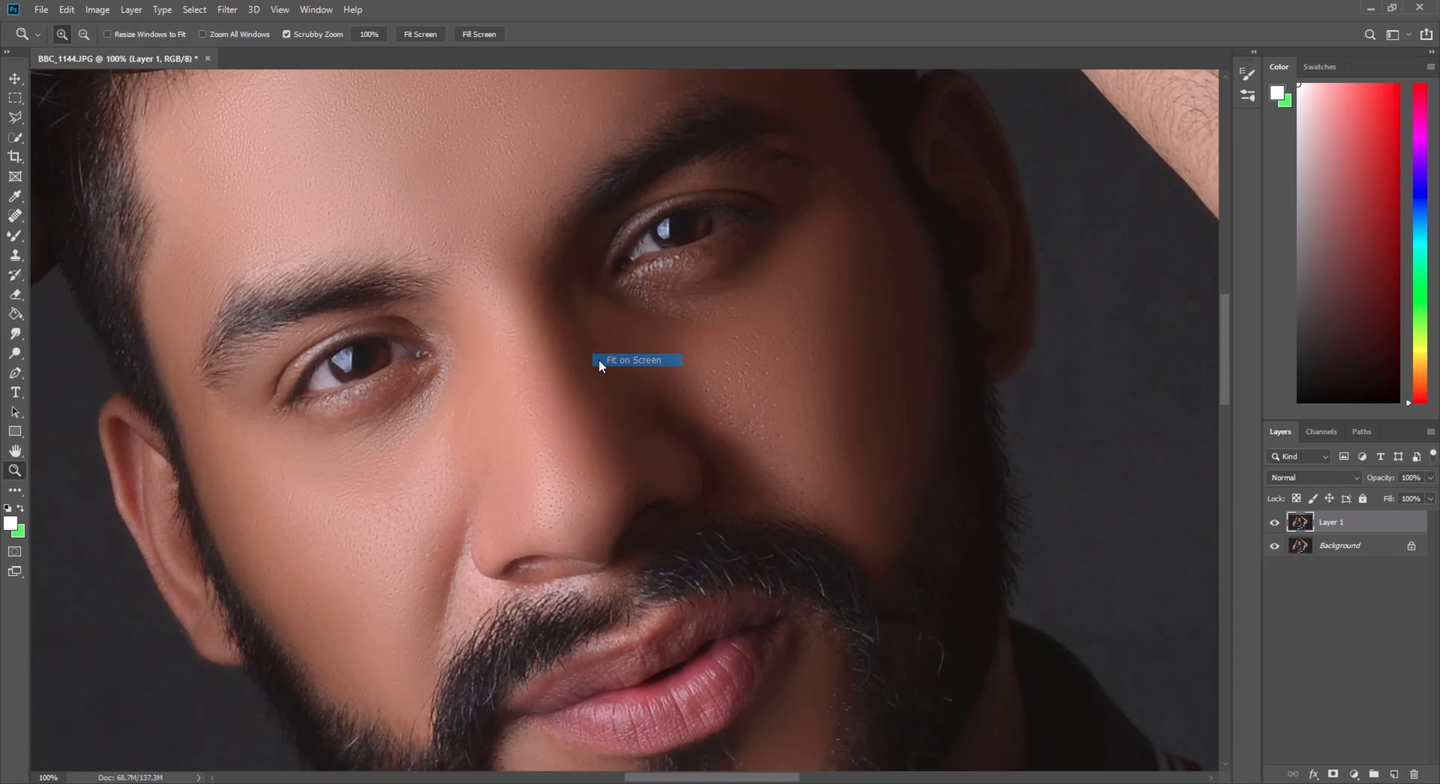
pyautogui.click(599, 359)
pyautogui.moveTo(576, 236); pyautogui.dragTo(604, 228)
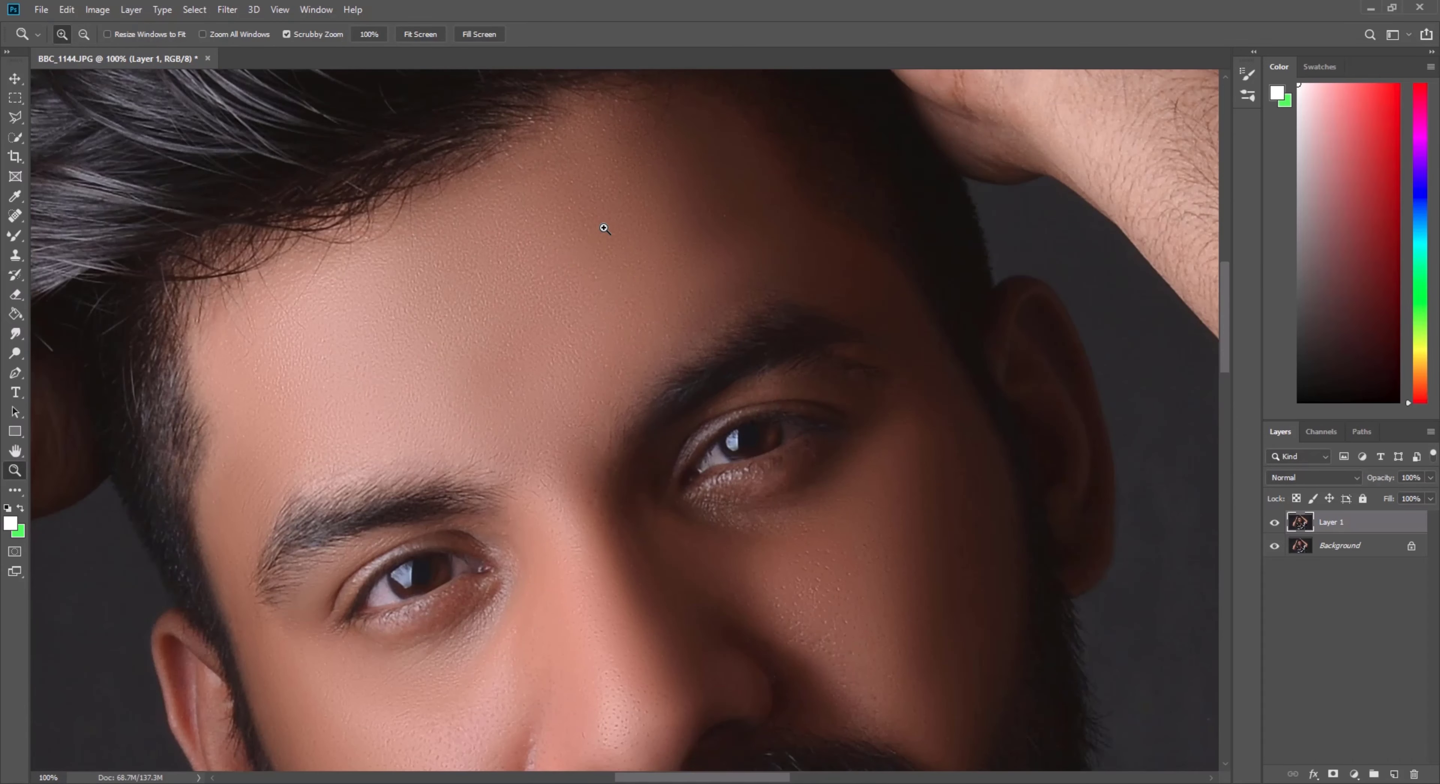
pyautogui.rightClick(604, 228)
pyautogui.click(621, 235)
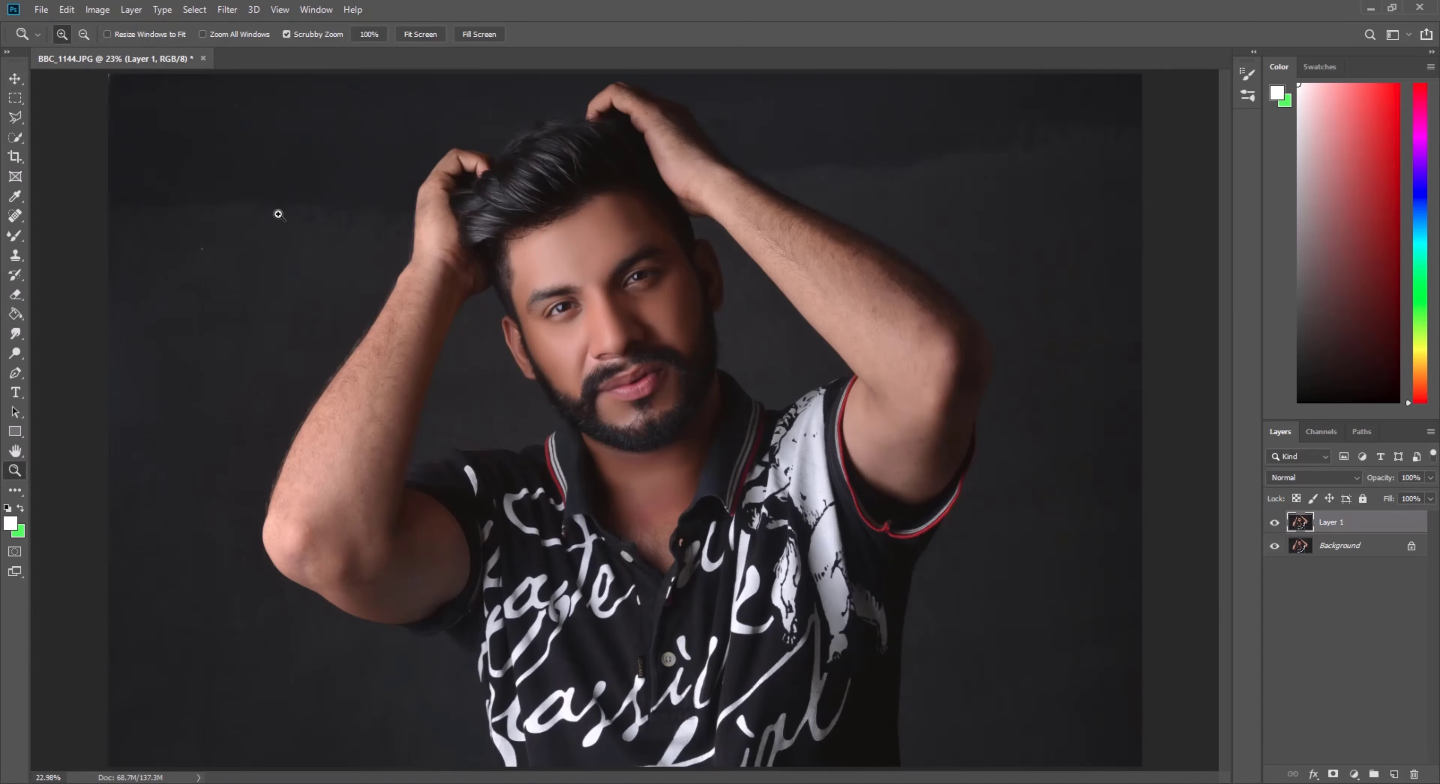
pyautogui.click(654, 201)
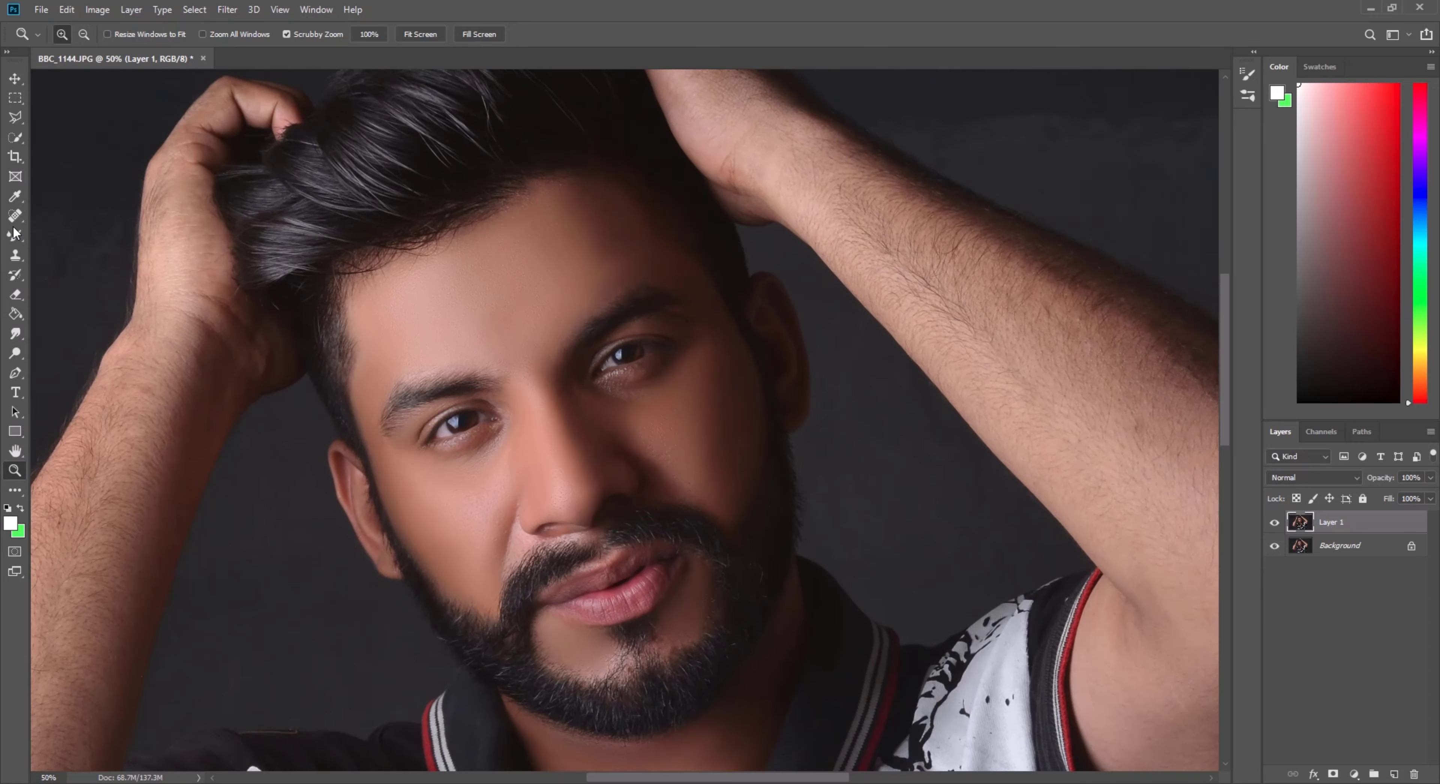
# Step: Repaint the forehead with the Mixer Brush at size 250, then start Save As
pyautogui.click(21, 238)
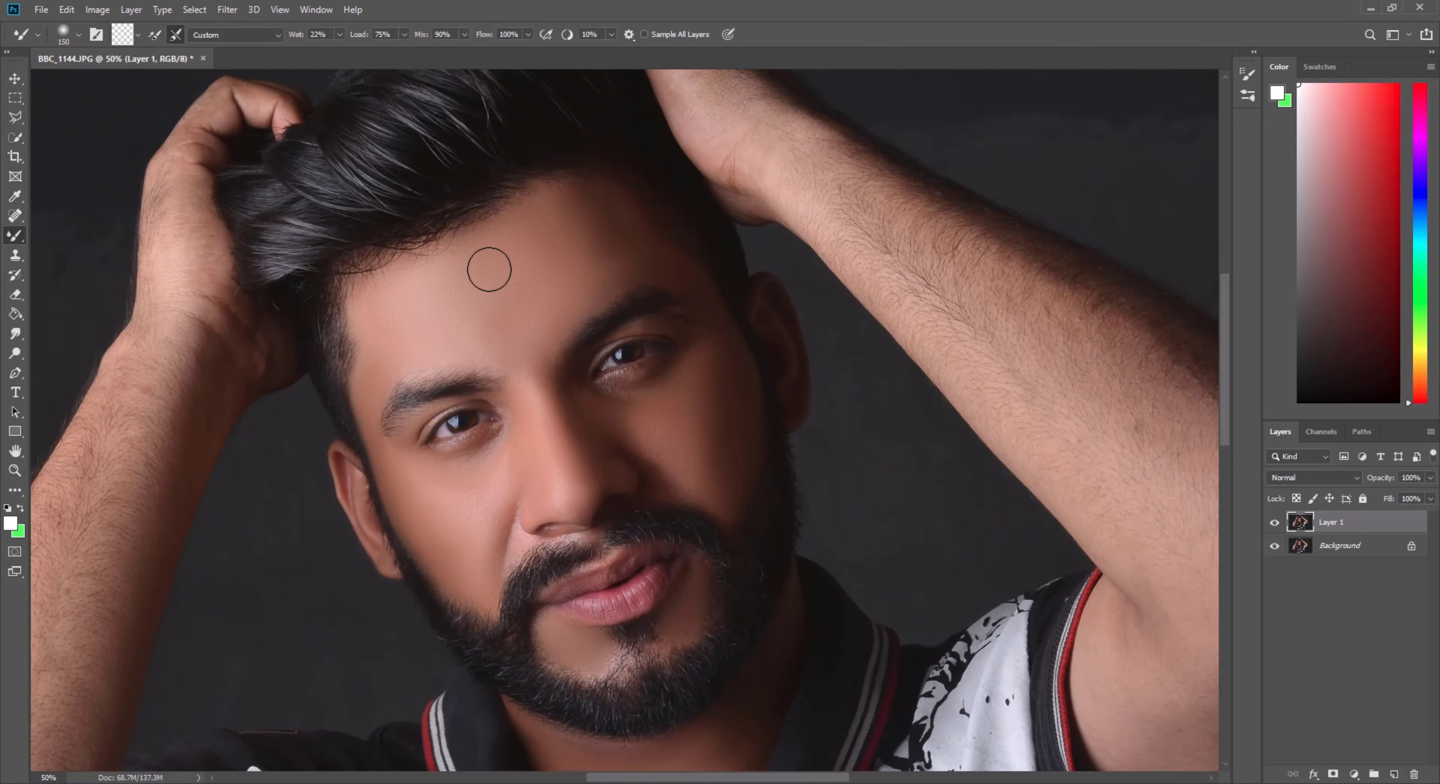
pyautogui.press(']')
pyautogui.press(']')
pyautogui.press(']')
pyautogui.press(']')
pyautogui.moveTo(576, 238)
pyautogui.mouseDown()
pyautogui.moveTo(546, 241)
pyautogui.moveTo(585, 248)
pyautogui.moveTo(566, 225)
pyautogui.moveTo(663, 264)
pyautogui.mouseUp()
pyautogui.scroll(-3, 765, 297)
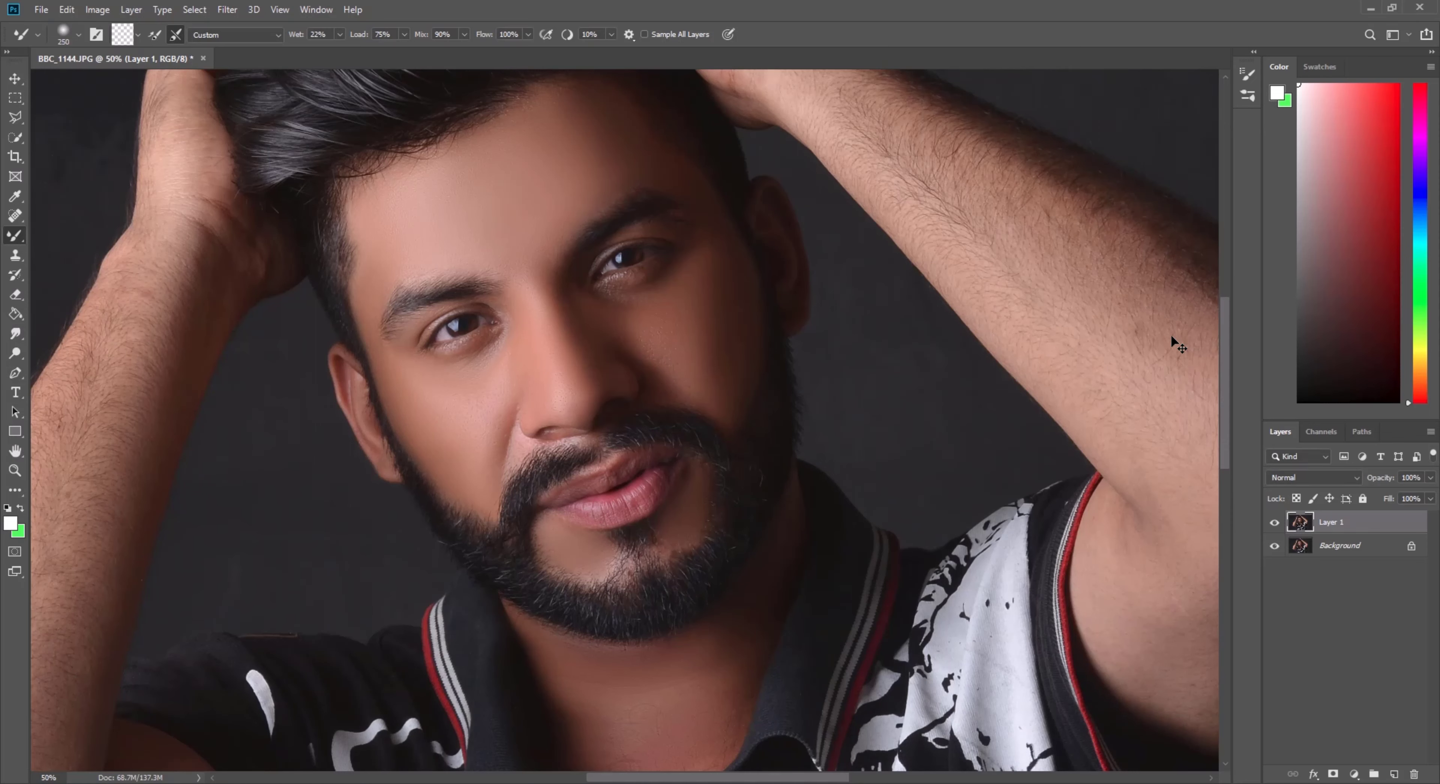
pyautogui.hotkey('ctrl', 'shift', 's')
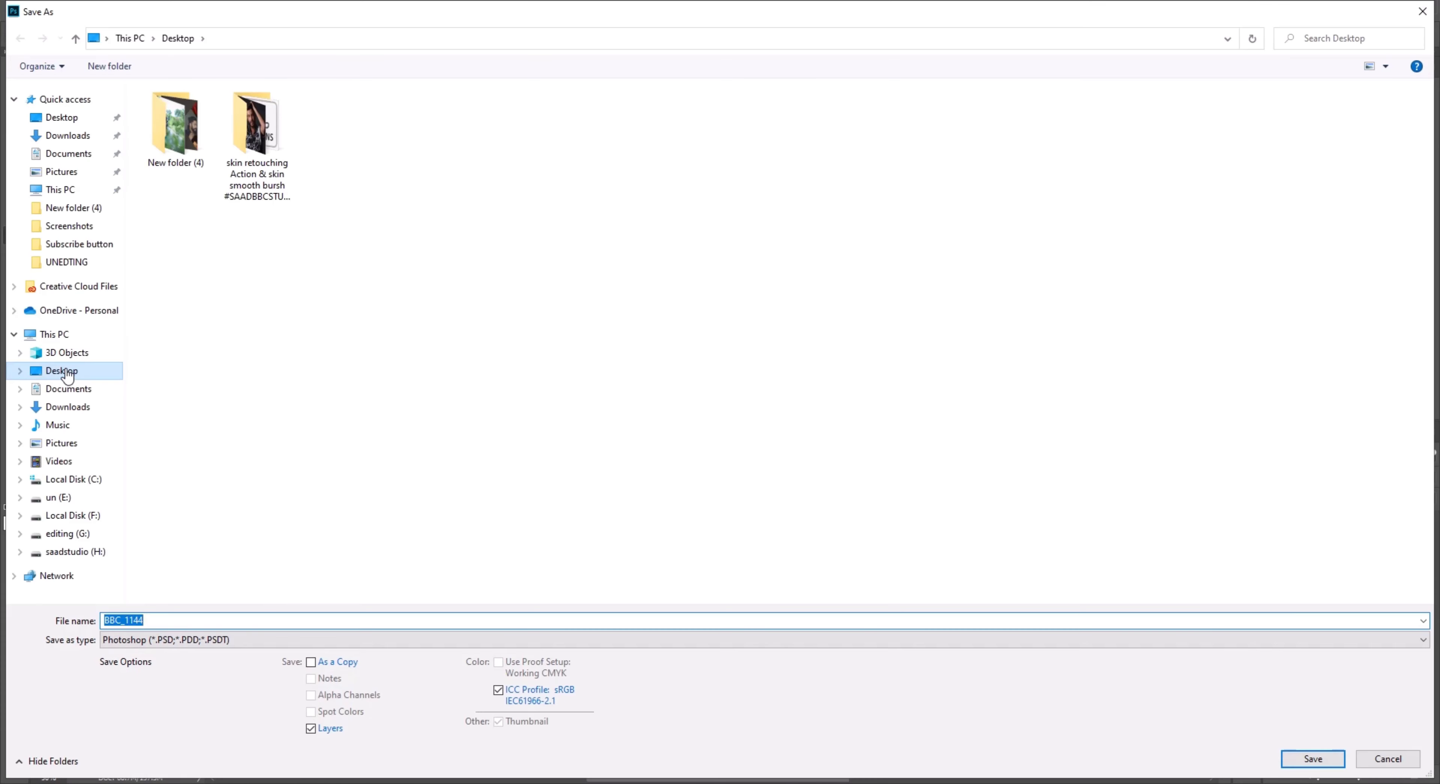
# Step: Save the image to the Desktop as JPEG 'action' at Quality 12
pyautogui.click(182, 642)
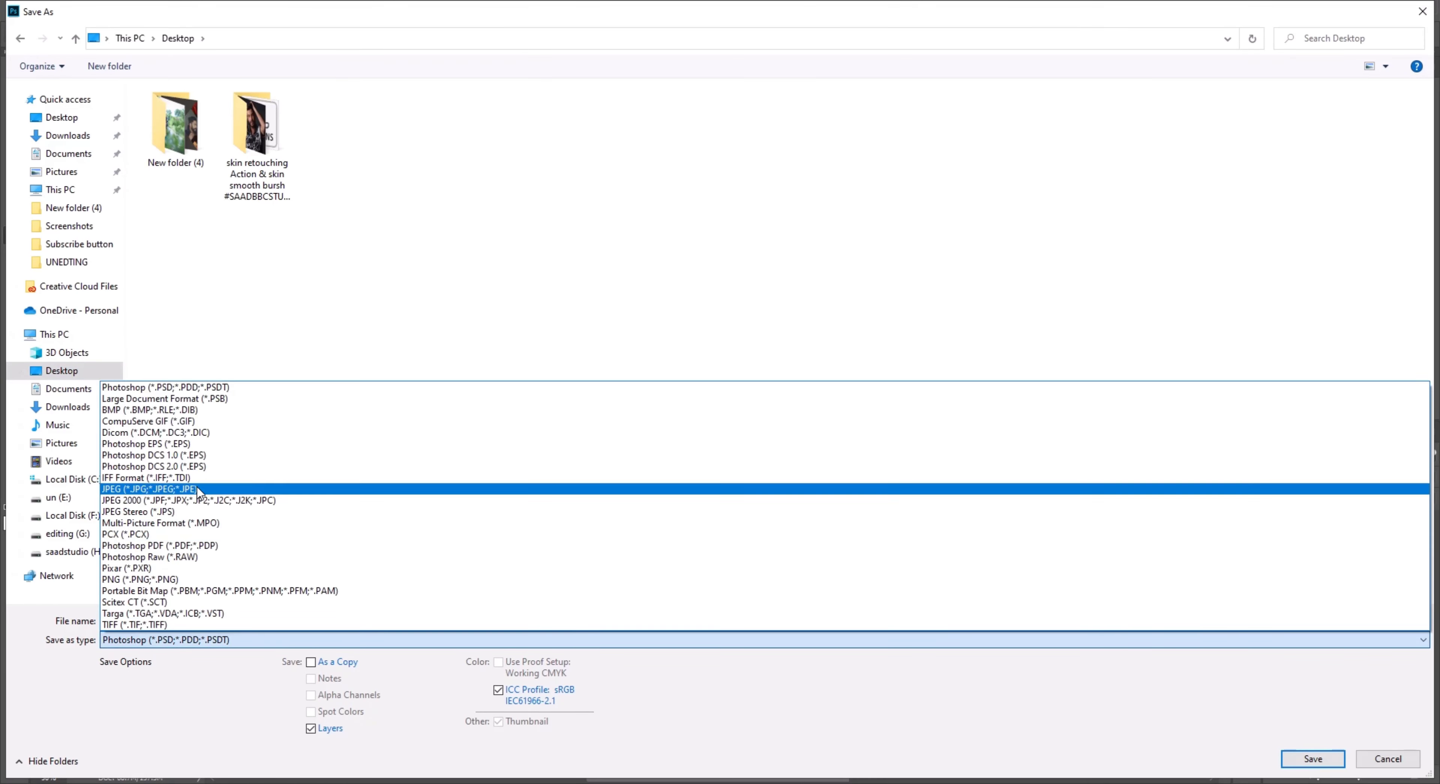
pyautogui.click(197, 488)
pyautogui.doubleClick(117, 621)
pyautogui.write('ac')
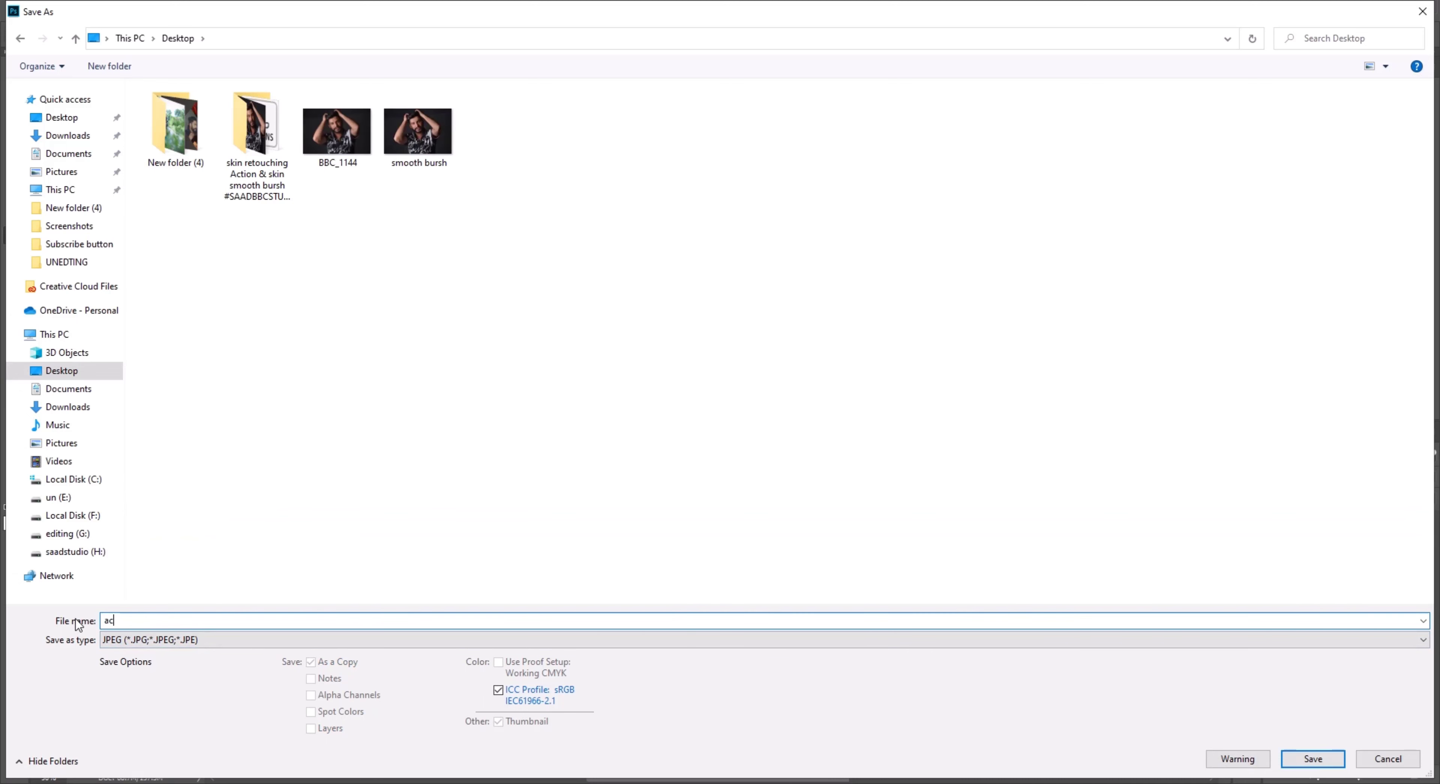
pyautogui.write('tion')
pyautogui.click(1315, 758)
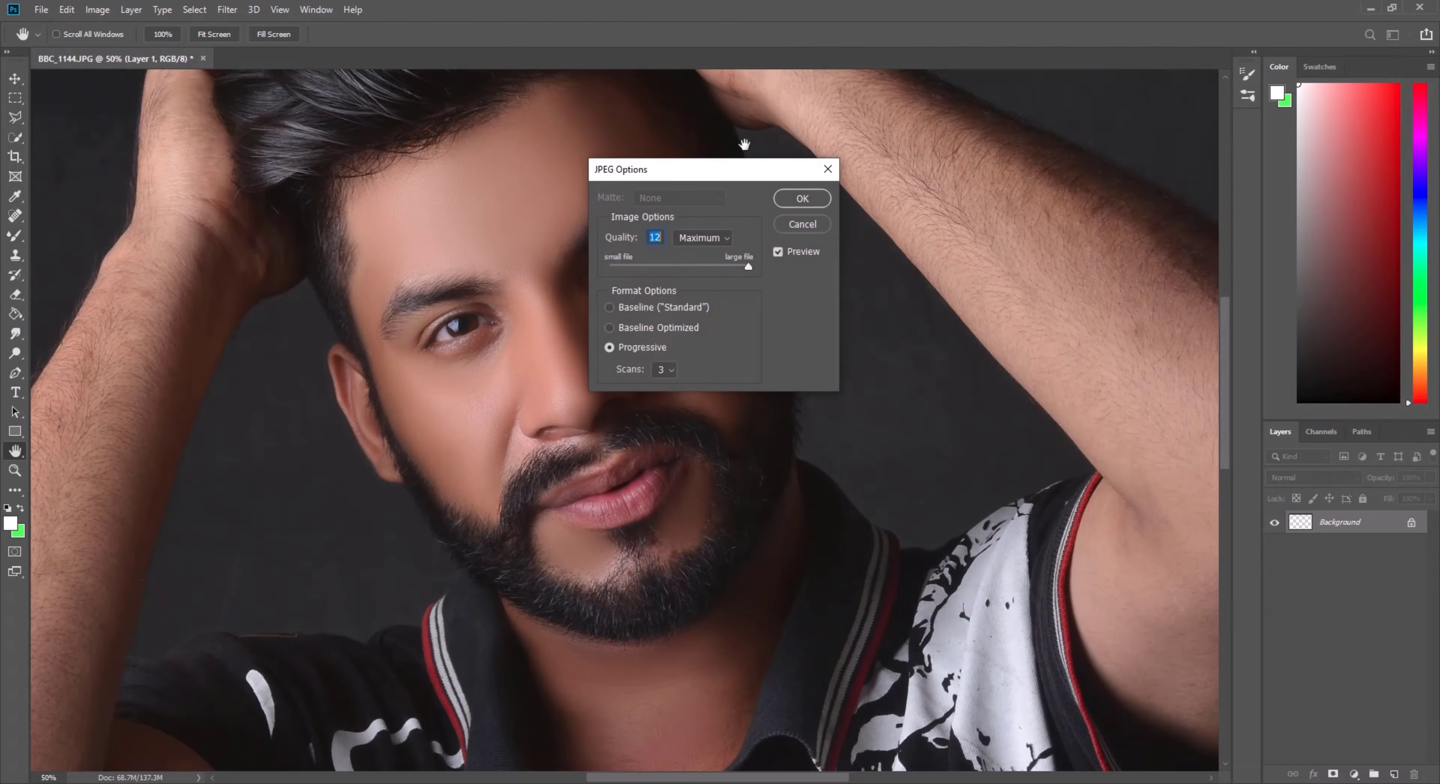
pyautogui.click(809, 200)
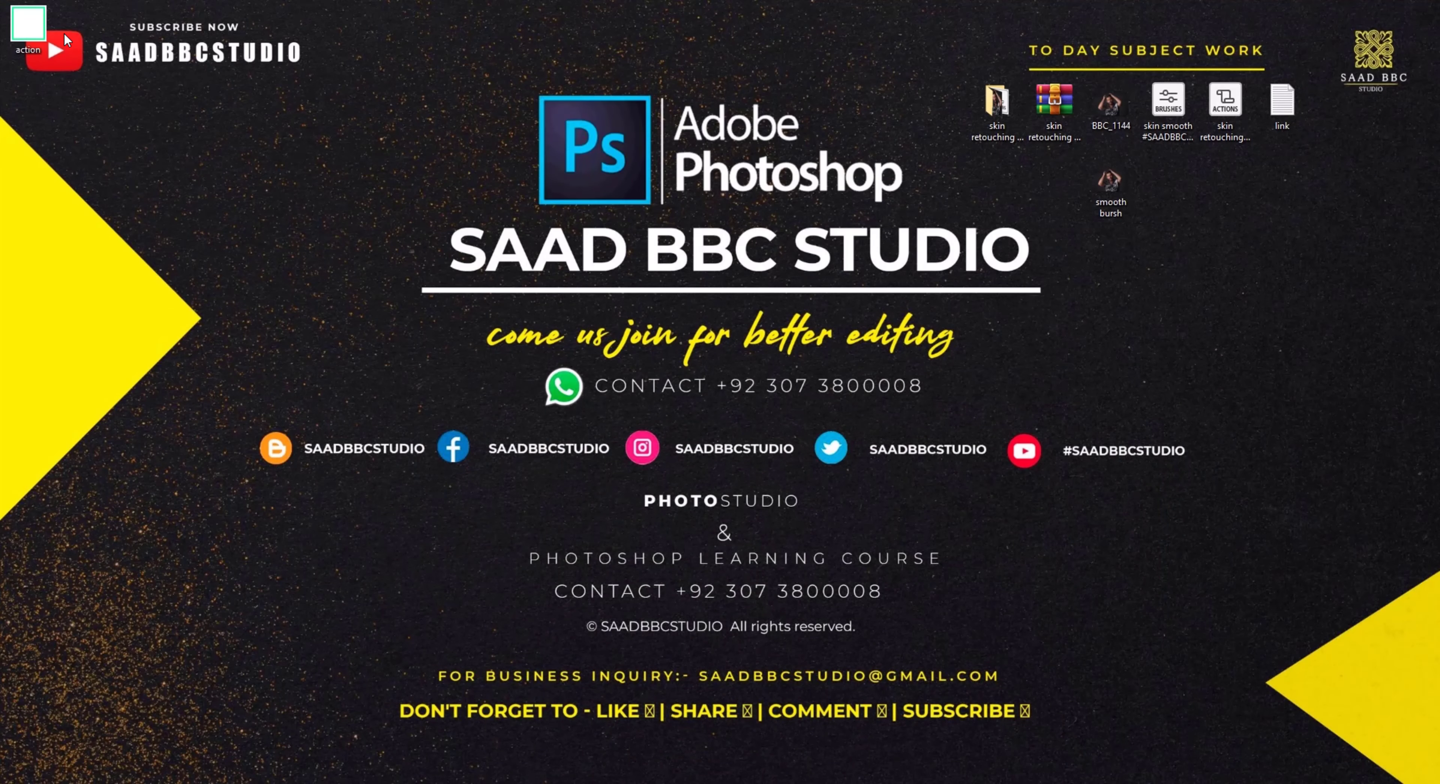
# Step: Open action.jpg and smooth bursh.jpg in Photo Viewer and place them side by side
pyautogui.moveTo(48, 53); pyautogui.dragTo(971, 190)
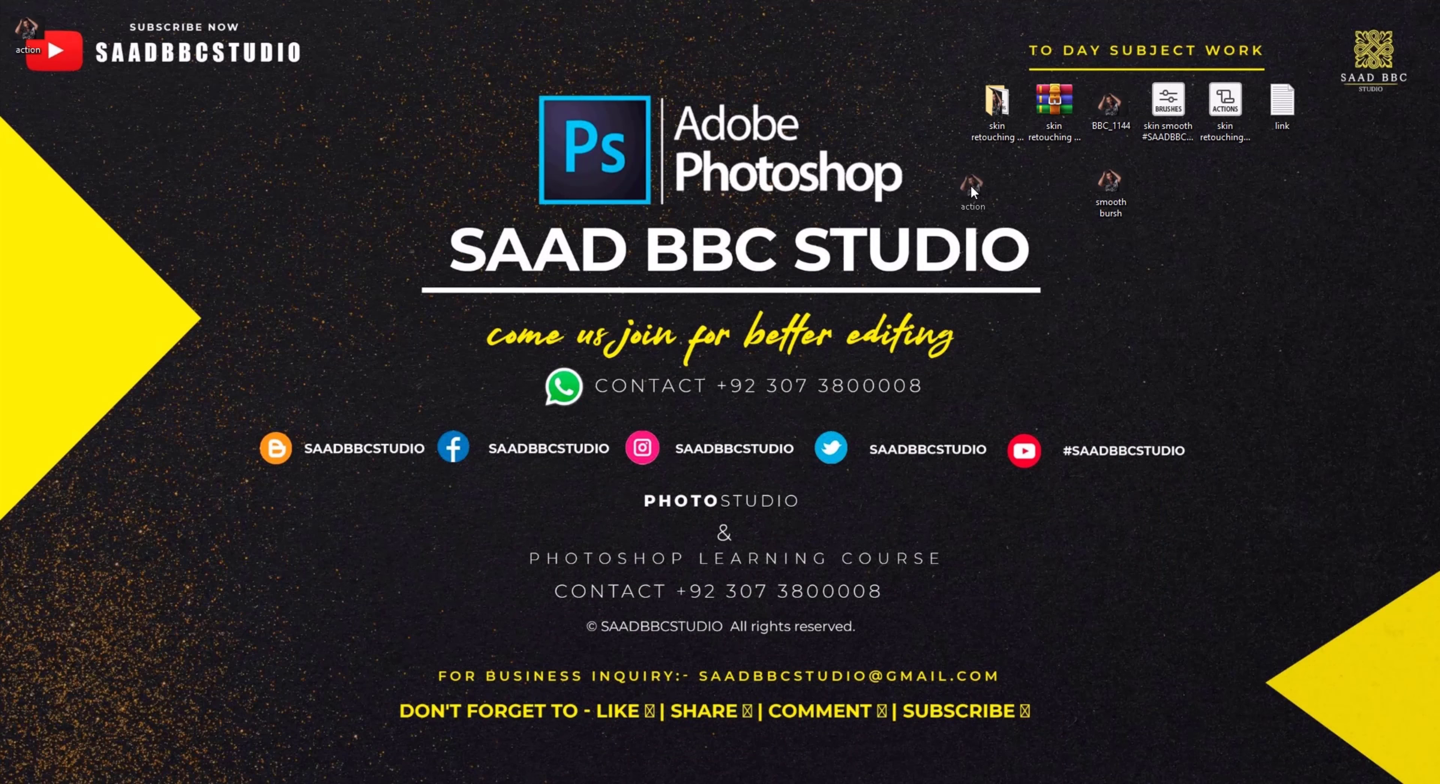
pyautogui.doubleClick(1051, 184)
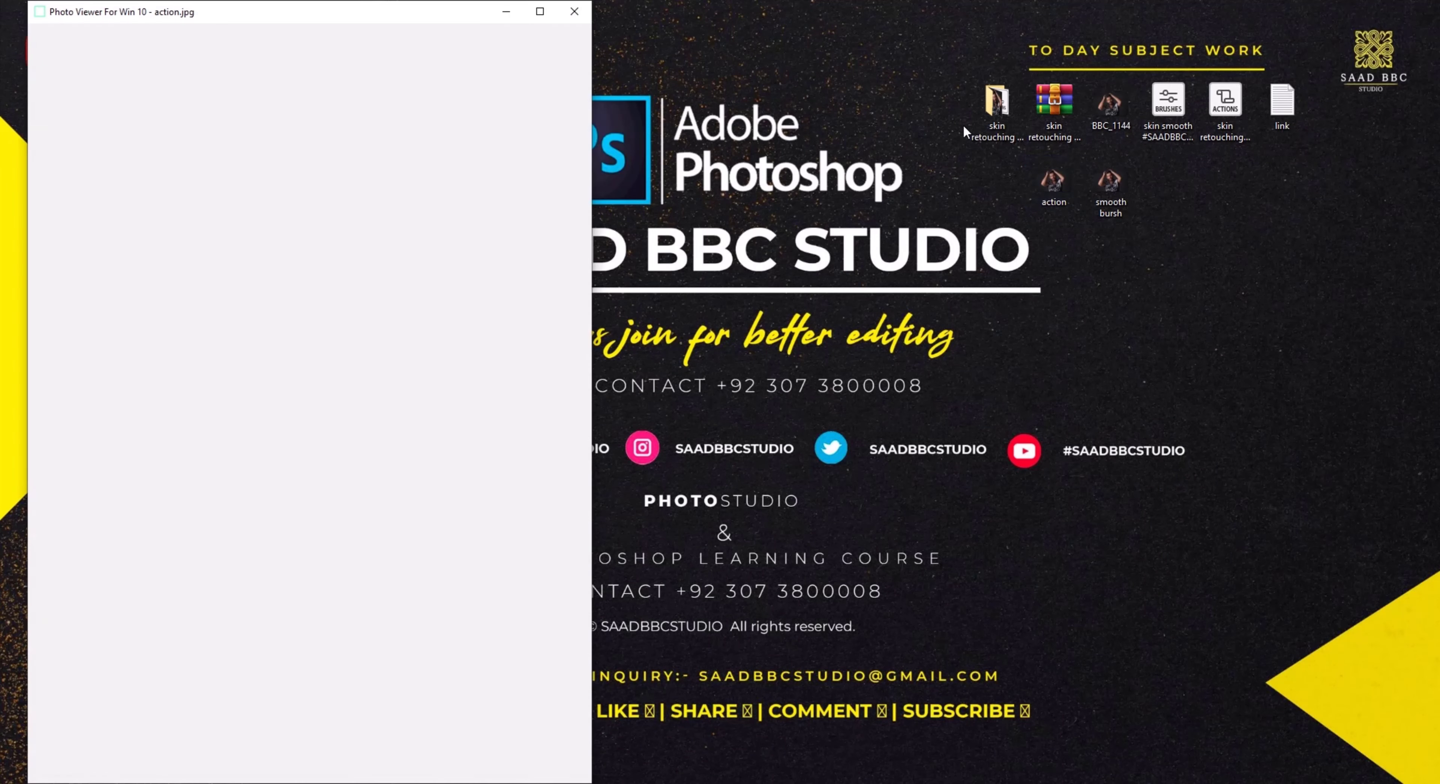
pyautogui.doubleClick(1111, 189)
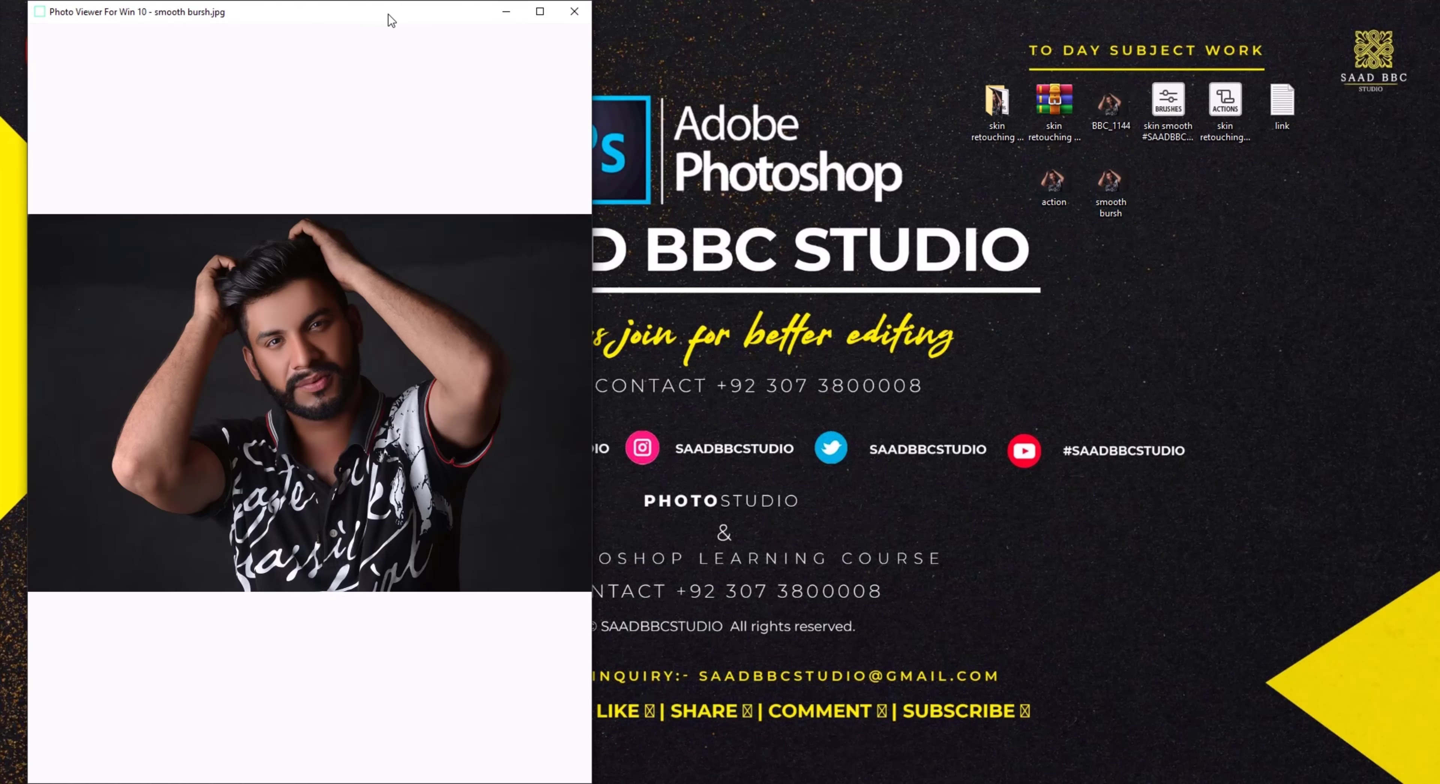
pyautogui.moveTo(386, 17); pyautogui.dragTo(951, 19)
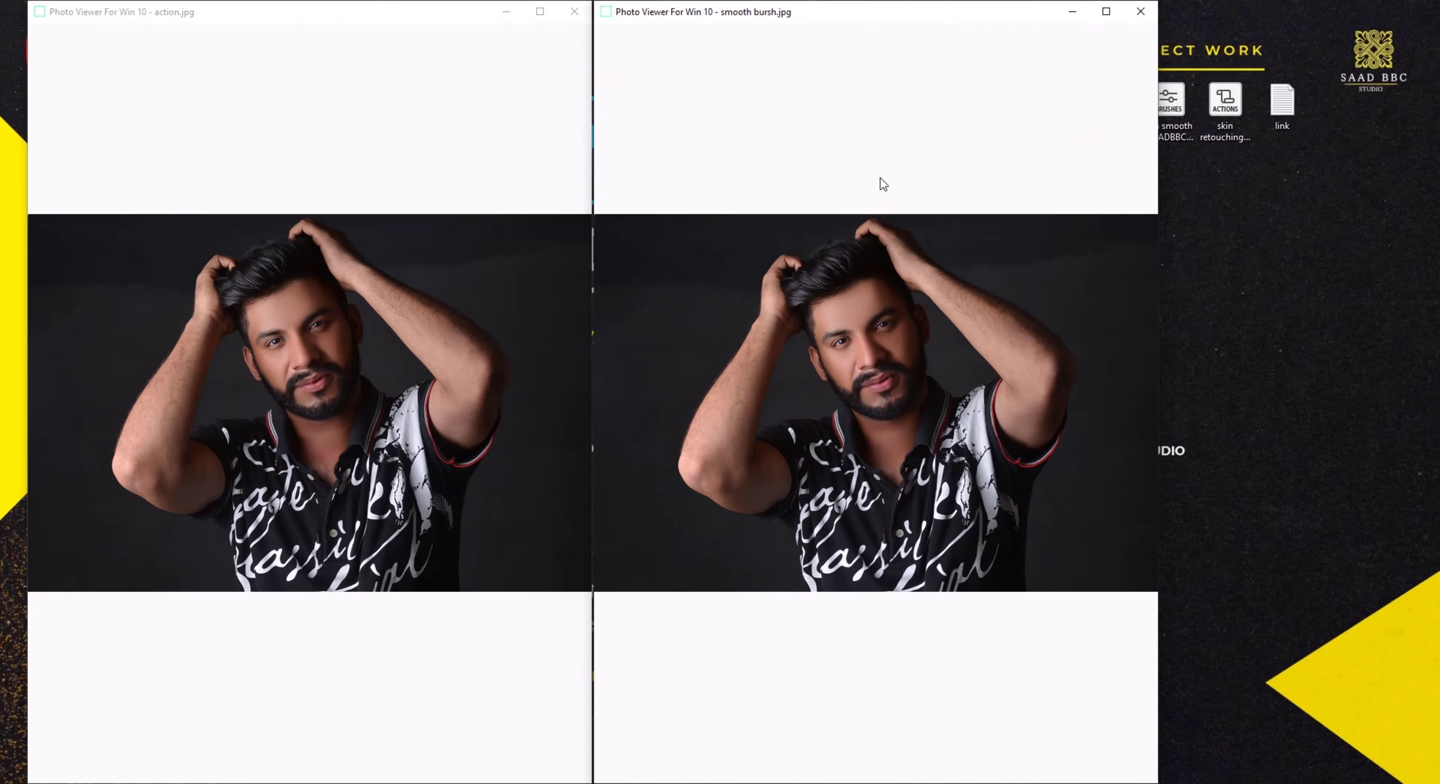
# Step: Zoom into both faces to compare the skin up close
pyautogui.scroll(1, 856, 342)
pyautogui.scroll(1, 861, 328)
pyautogui.scroll(1, 844, 343)
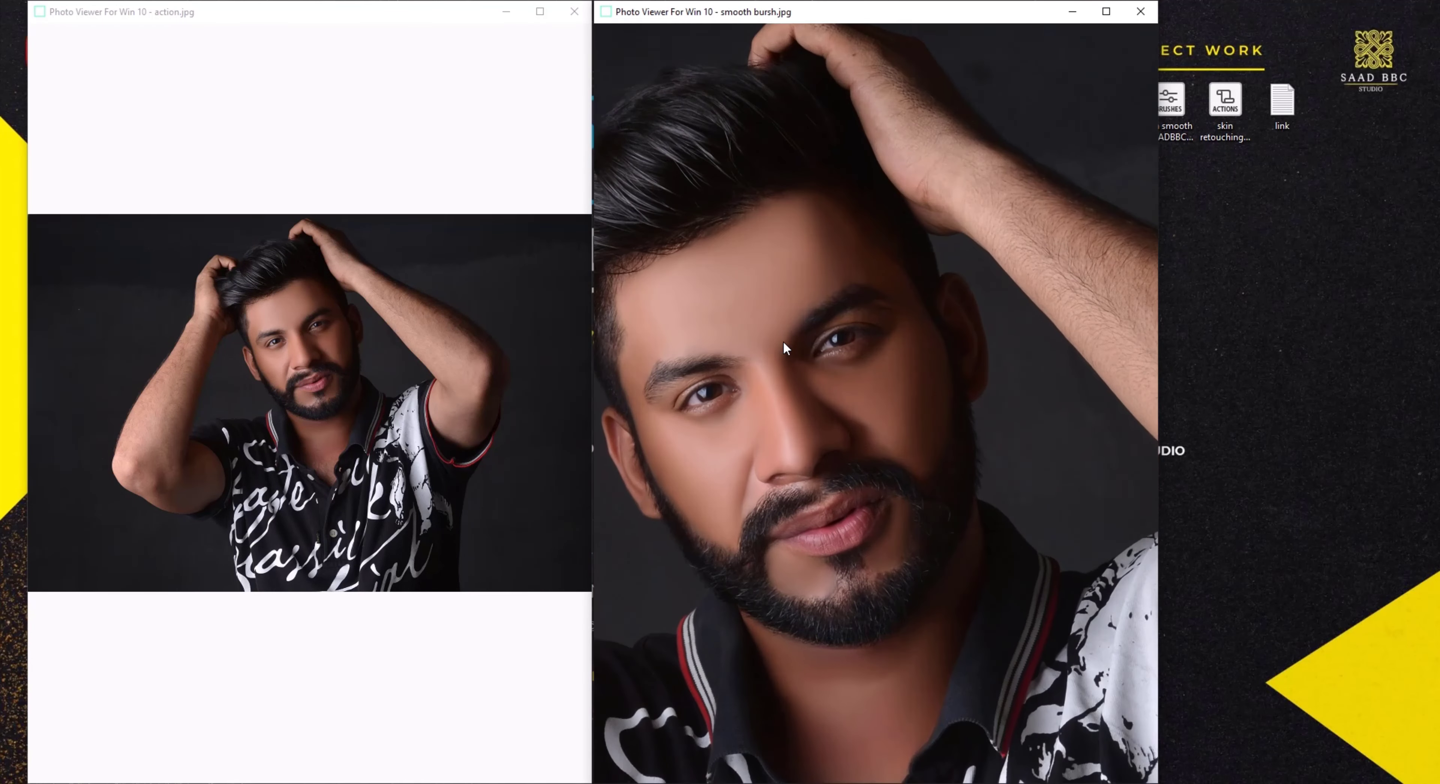
pyautogui.scroll(1, 859, 296)
pyautogui.scroll(1, 855, 296)
pyautogui.scroll(1, 841, 319)
pyautogui.scroll(1, 841, 330)
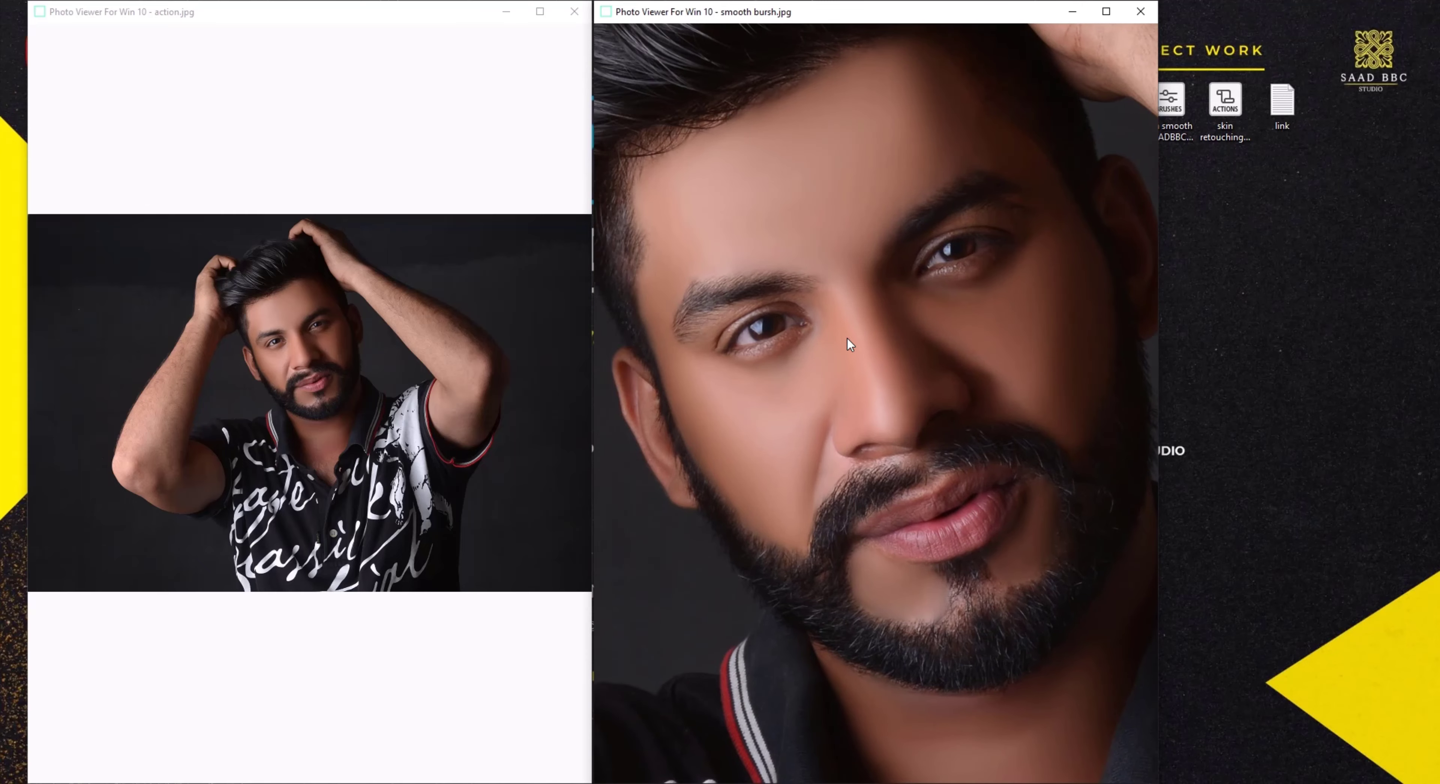
pyautogui.click(299, 337)
pyautogui.scroll(2, 296, 333)
pyautogui.scroll(1, 339, 332)
pyautogui.scroll(1, 344, 352)
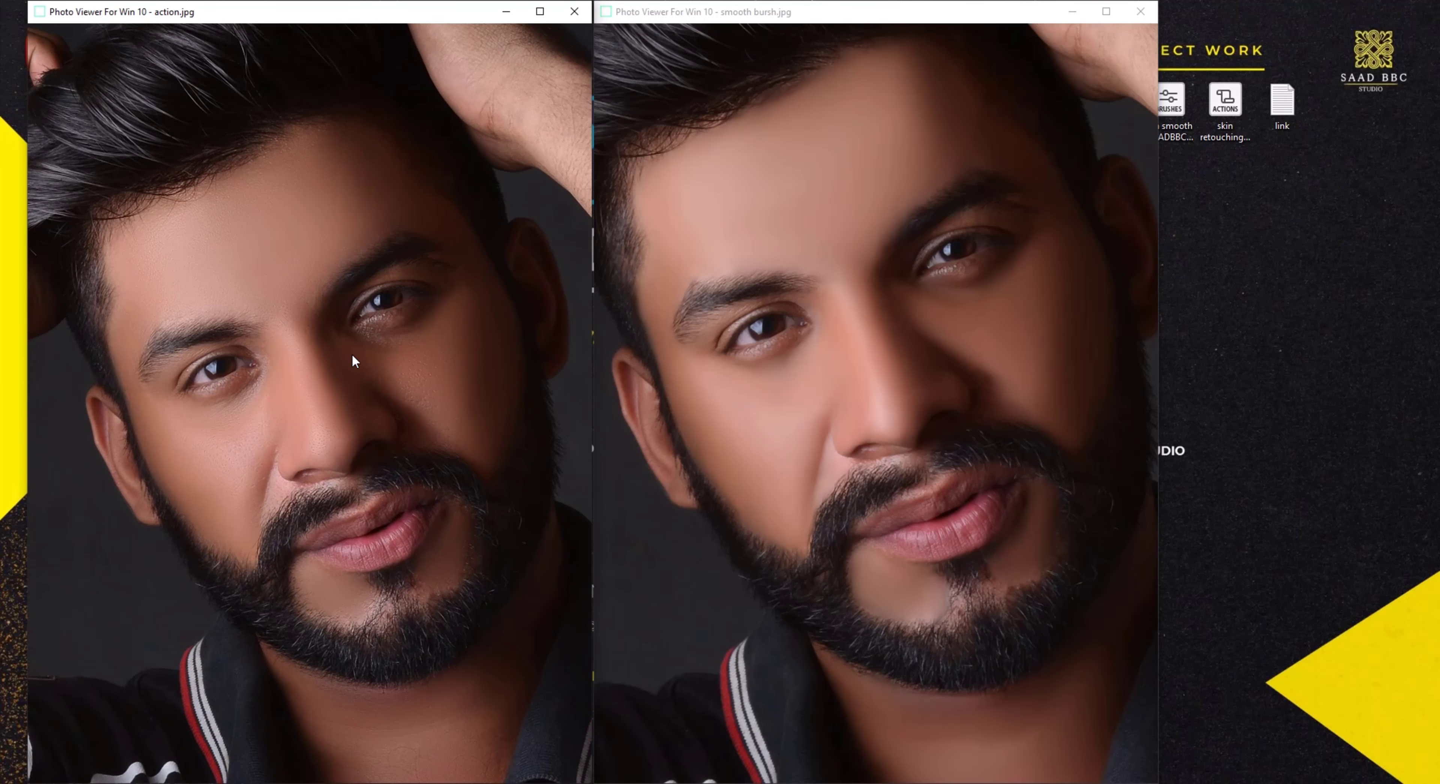
pyautogui.scroll(1, 343, 364)
pyautogui.scroll(1, 352, 380)
pyautogui.scroll(1, 360, 391)
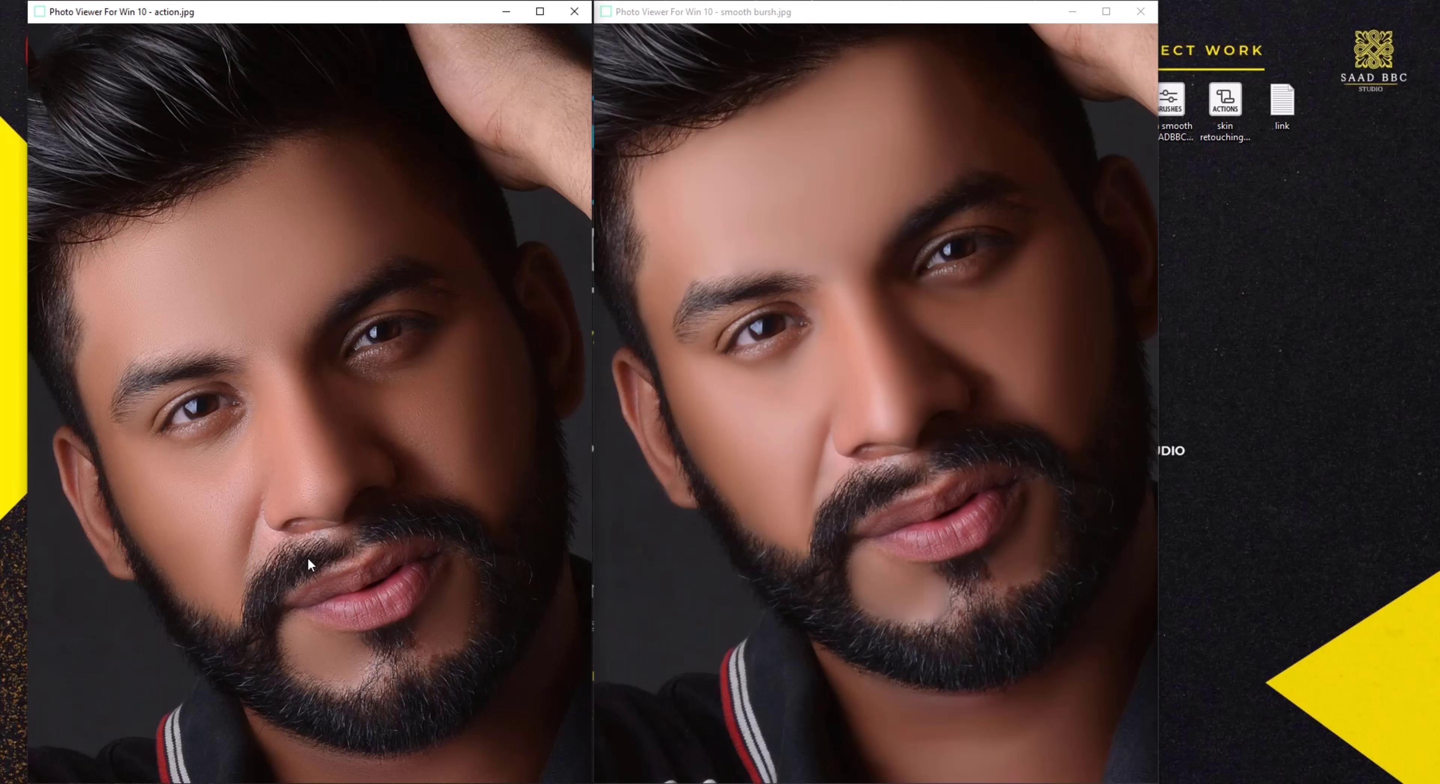
# Step: Zoom in further and shift the smoothed photo to show the mouth and beard
pyautogui.scroll(3, 313, 546)
pyautogui.scroll(2, 302, 325)
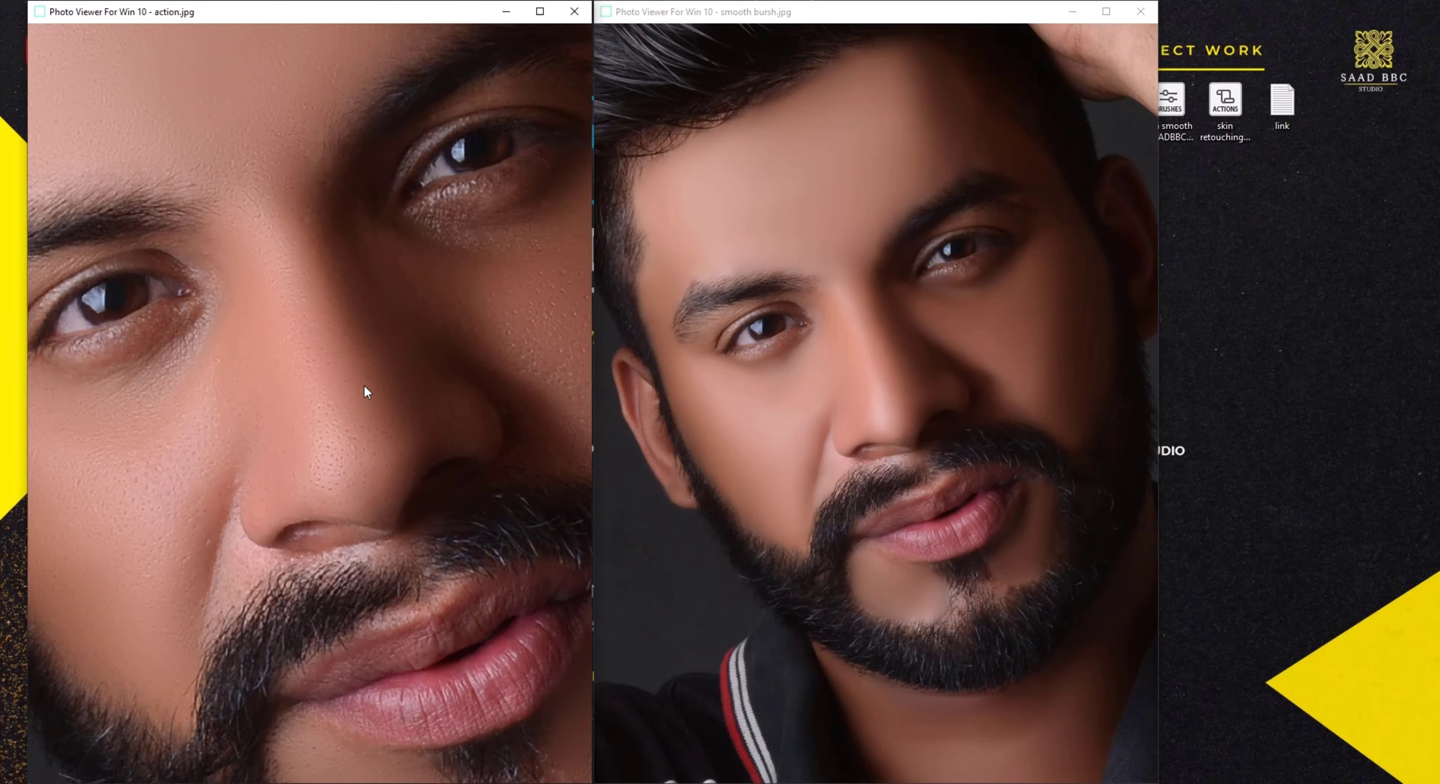
pyautogui.scroll(1, 926, 372)
pyautogui.scroll(2, 926, 370)
pyautogui.scroll(1, 915, 371)
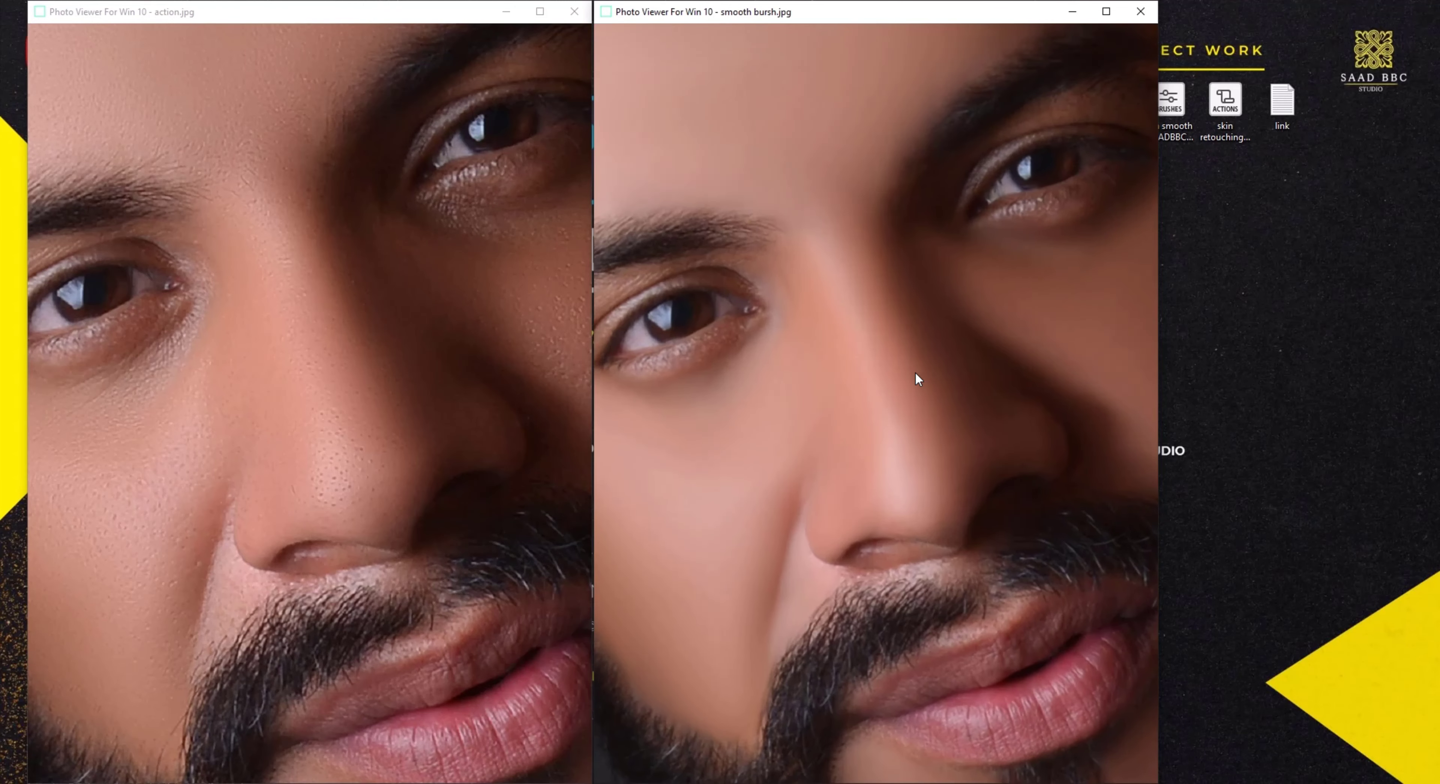
pyautogui.scroll(1, 915, 371)
pyautogui.scroll(1, 895, 373)
pyautogui.moveTo(892, 373); pyautogui.dragTo(906, 308)
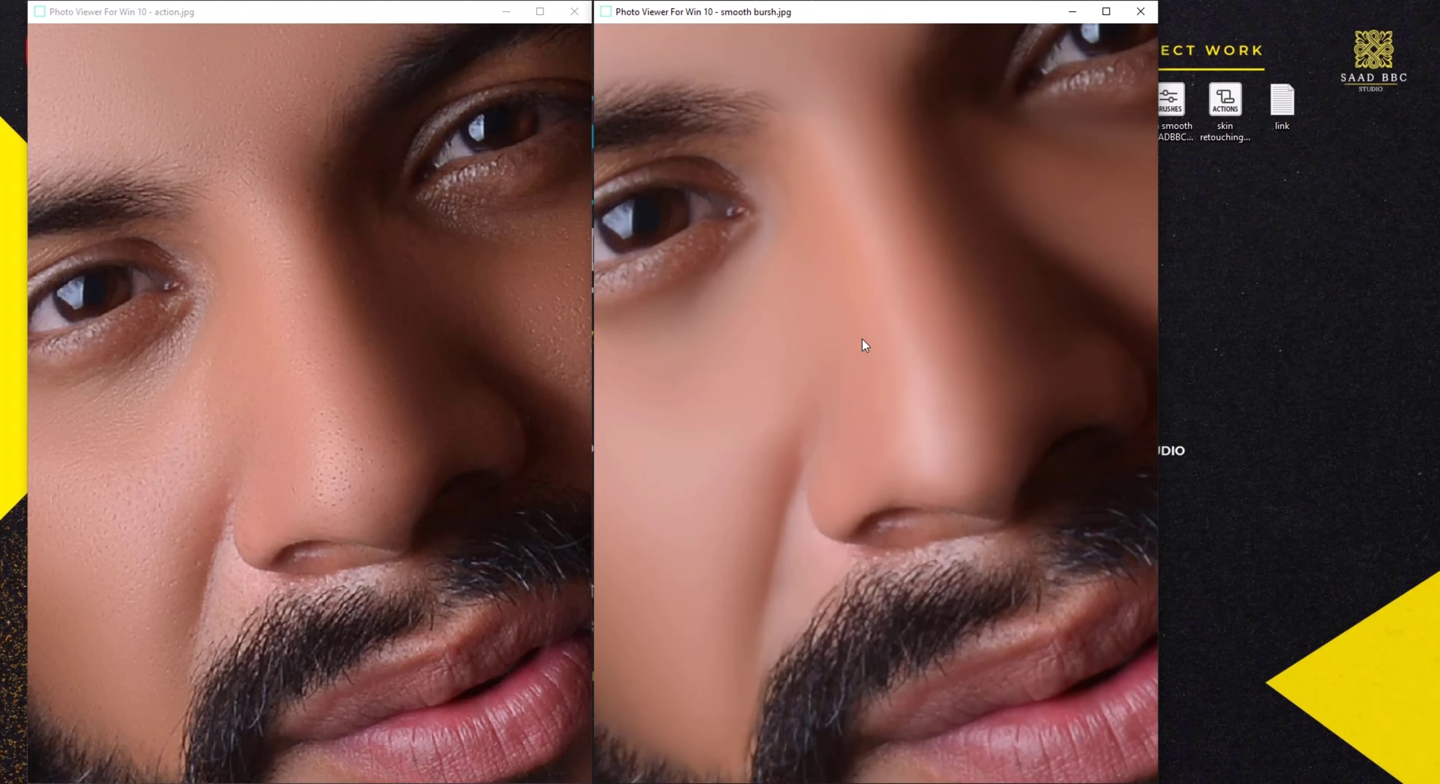
# Step: Zoom both photos back out and close smooth bursh.jpg
pyautogui.scroll(-1, 862, 338)
pyautogui.scroll(-1, 861, 336)
pyautogui.scroll(-1, 860, 340)
pyautogui.scroll(-1, 859, 345)
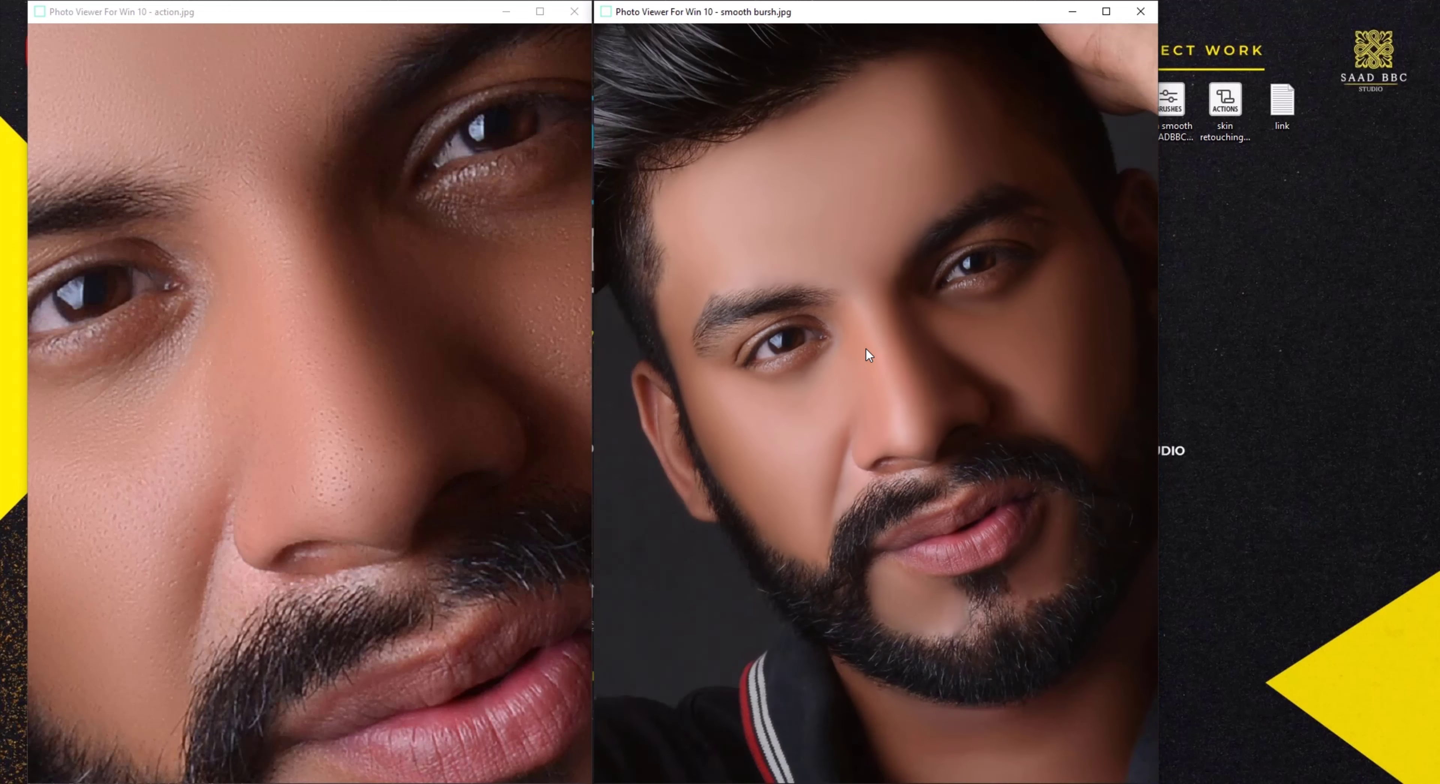
pyautogui.scroll(-1, 866, 348)
pyautogui.scroll(-1, 868, 349)
pyautogui.click(348, 339)
pyautogui.scroll(-1, 347, 339)
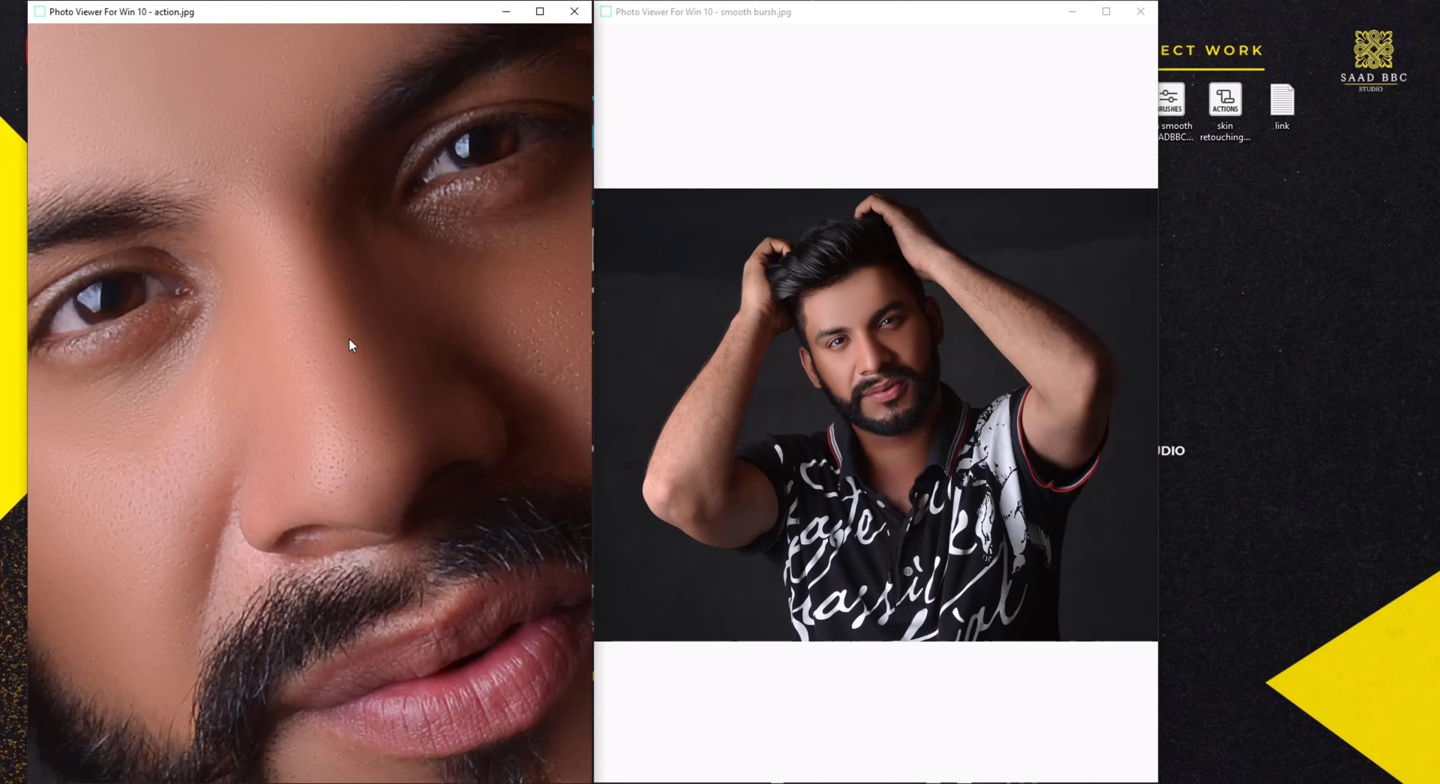
pyautogui.scroll(-1, 349, 339)
pyautogui.scroll(-1, 350, 339)
pyautogui.scroll(-1, 353, 341)
pyautogui.scroll(-2, 351, 341)
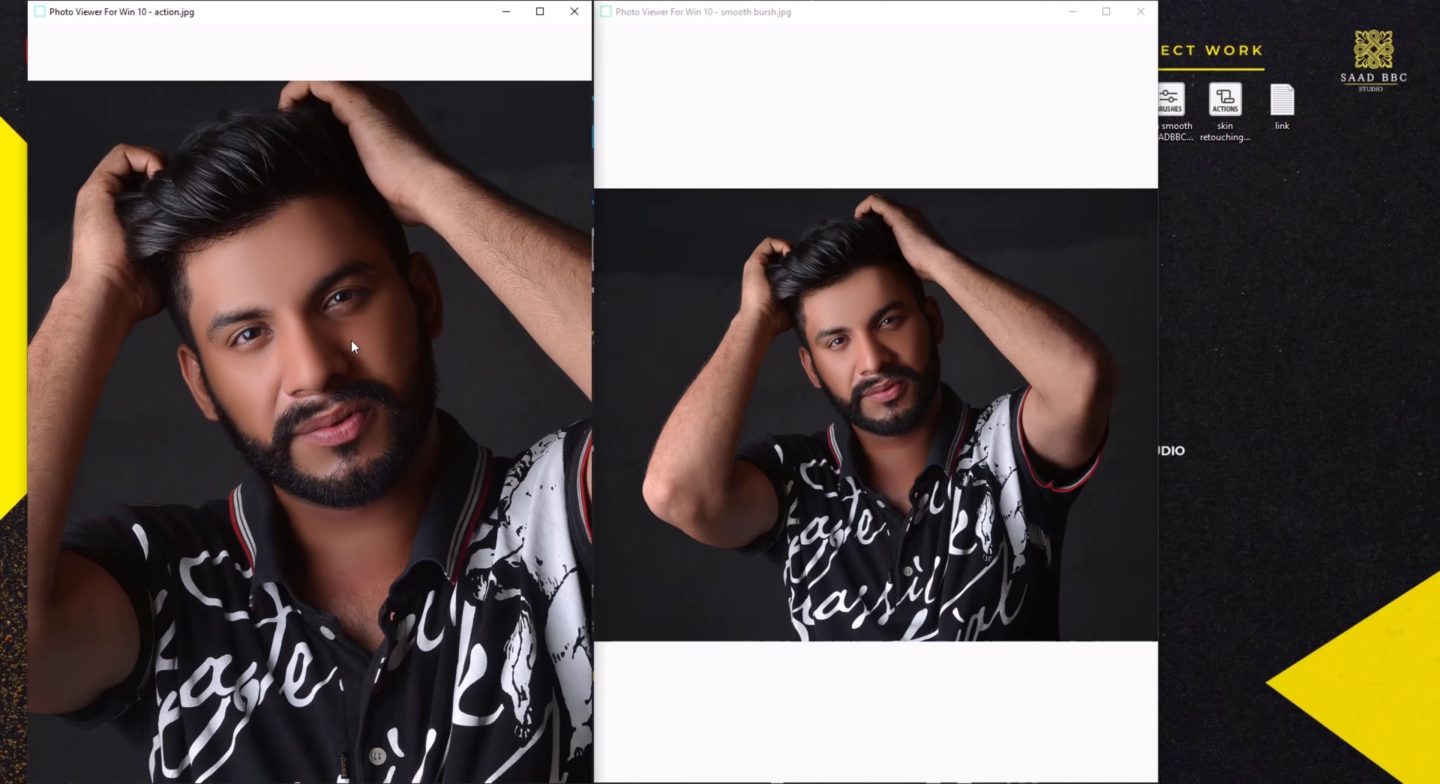
pyautogui.scroll(-1, 351, 342)
pyautogui.click(1064, 329)
pyautogui.scroll(-1, 917, 344)
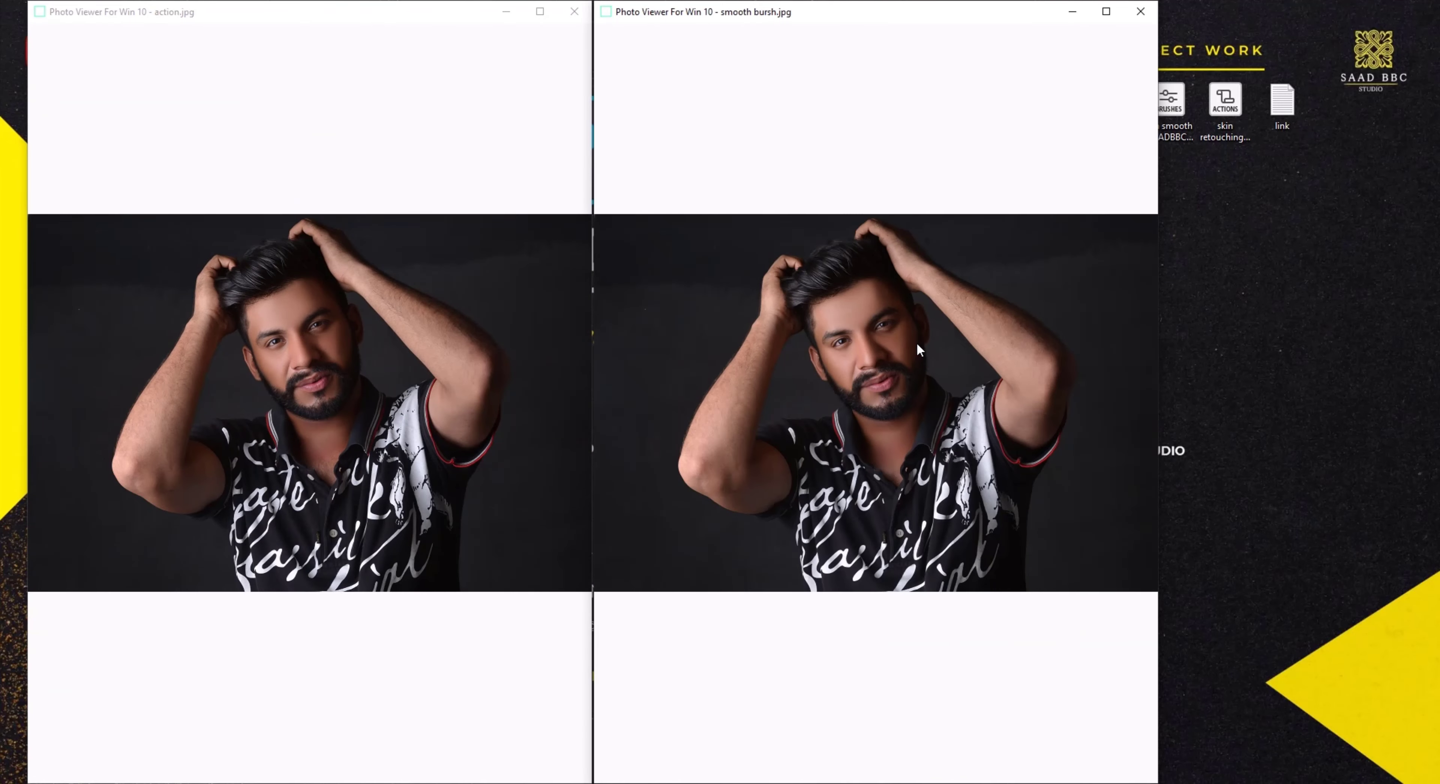
pyautogui.click(1146, 6)
# Step: Close action.jpg and delete Layer 1, leaving only the original Background layer
pyautogui.click(575, 12)
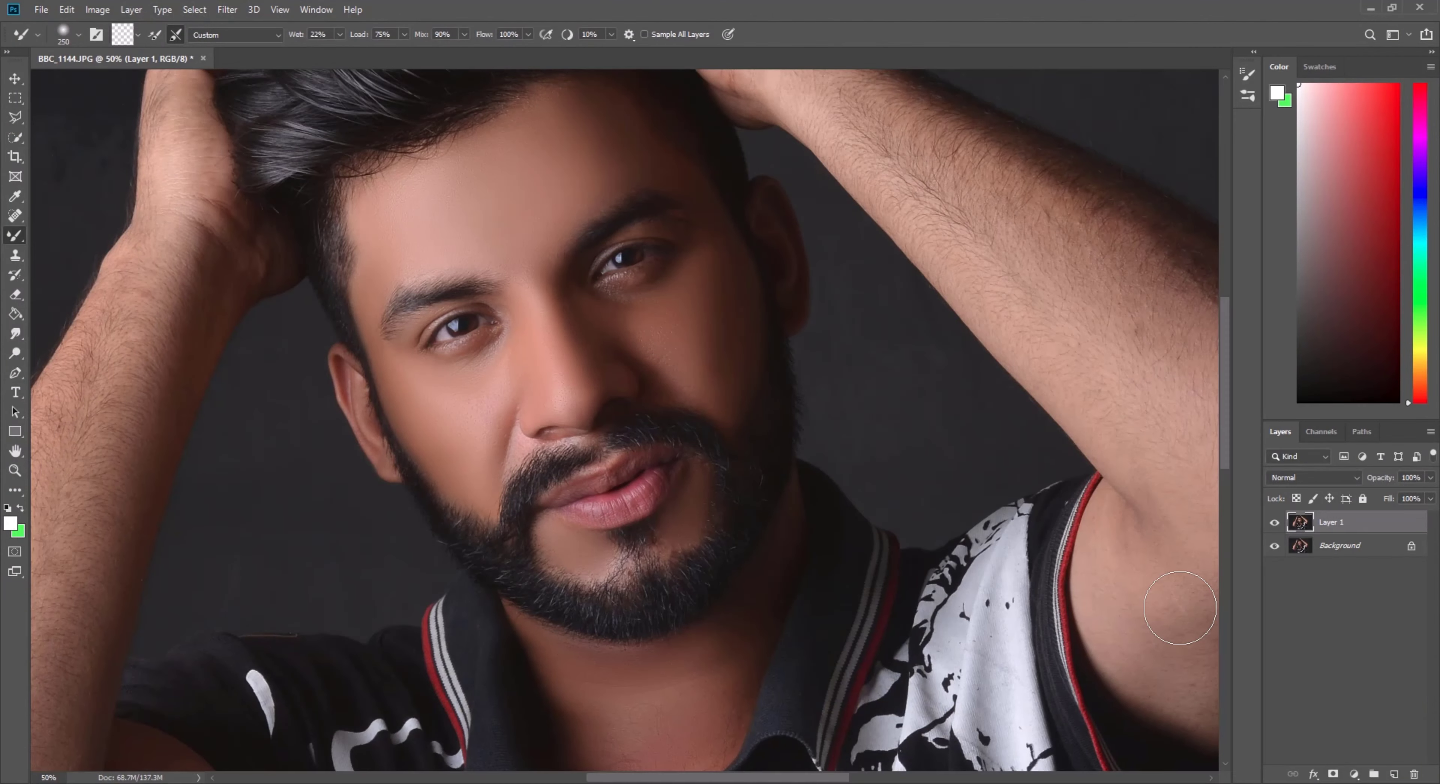
pyautogui.moveTo(1379, 536); pyautogui.dragTo(1414, 774)
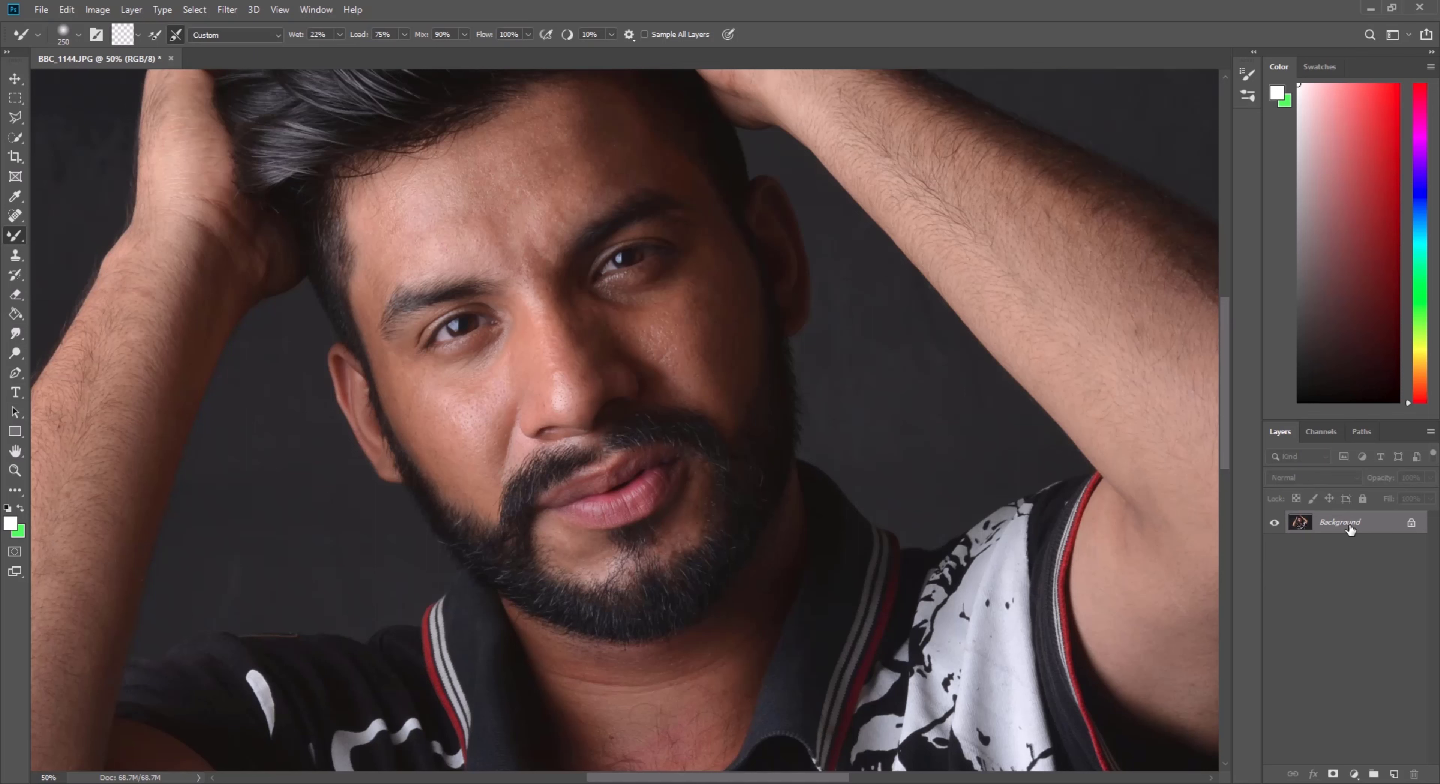
pyautogui.scroll(2, 722, 380)
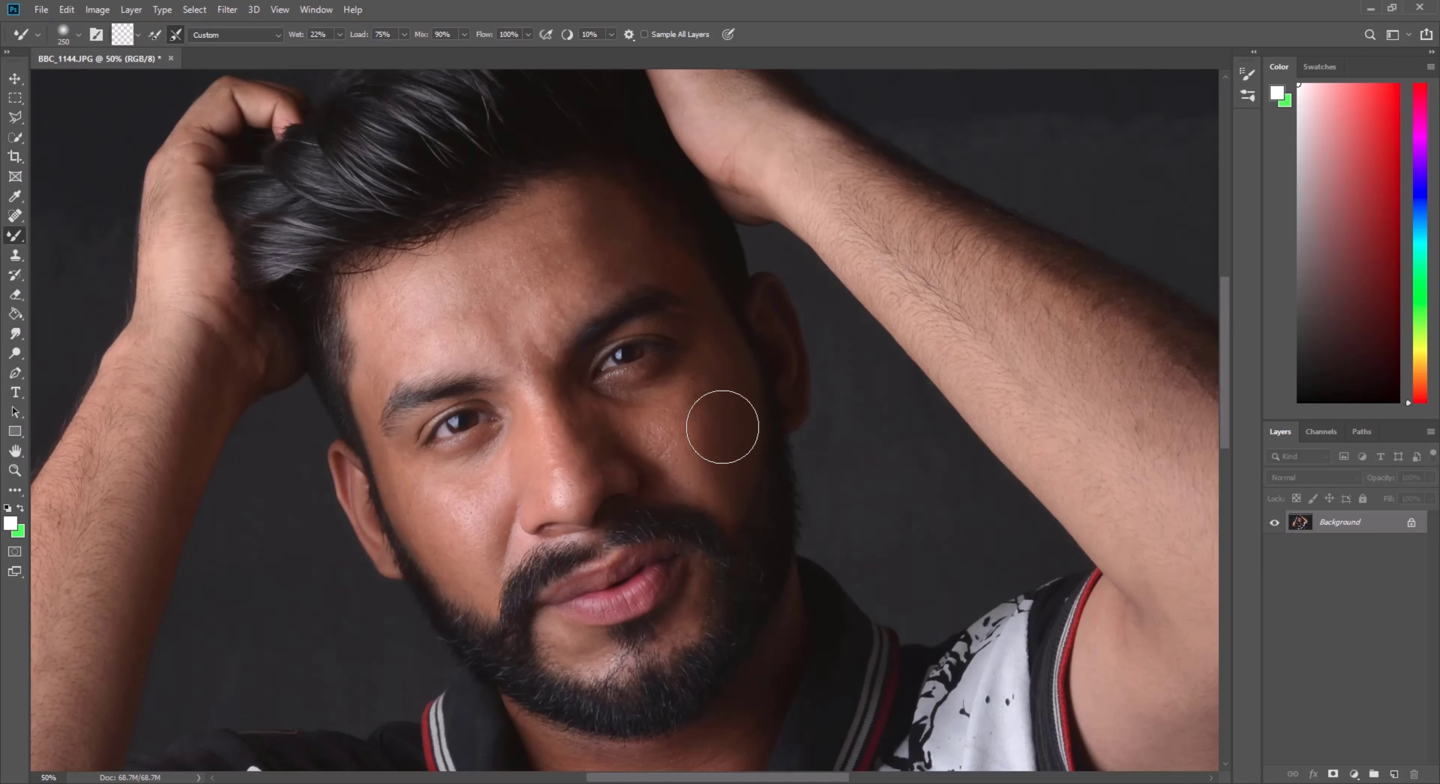
pyautogui.scroll(5, 704, 442)
pyautogui.scroll(3, 685, 453)
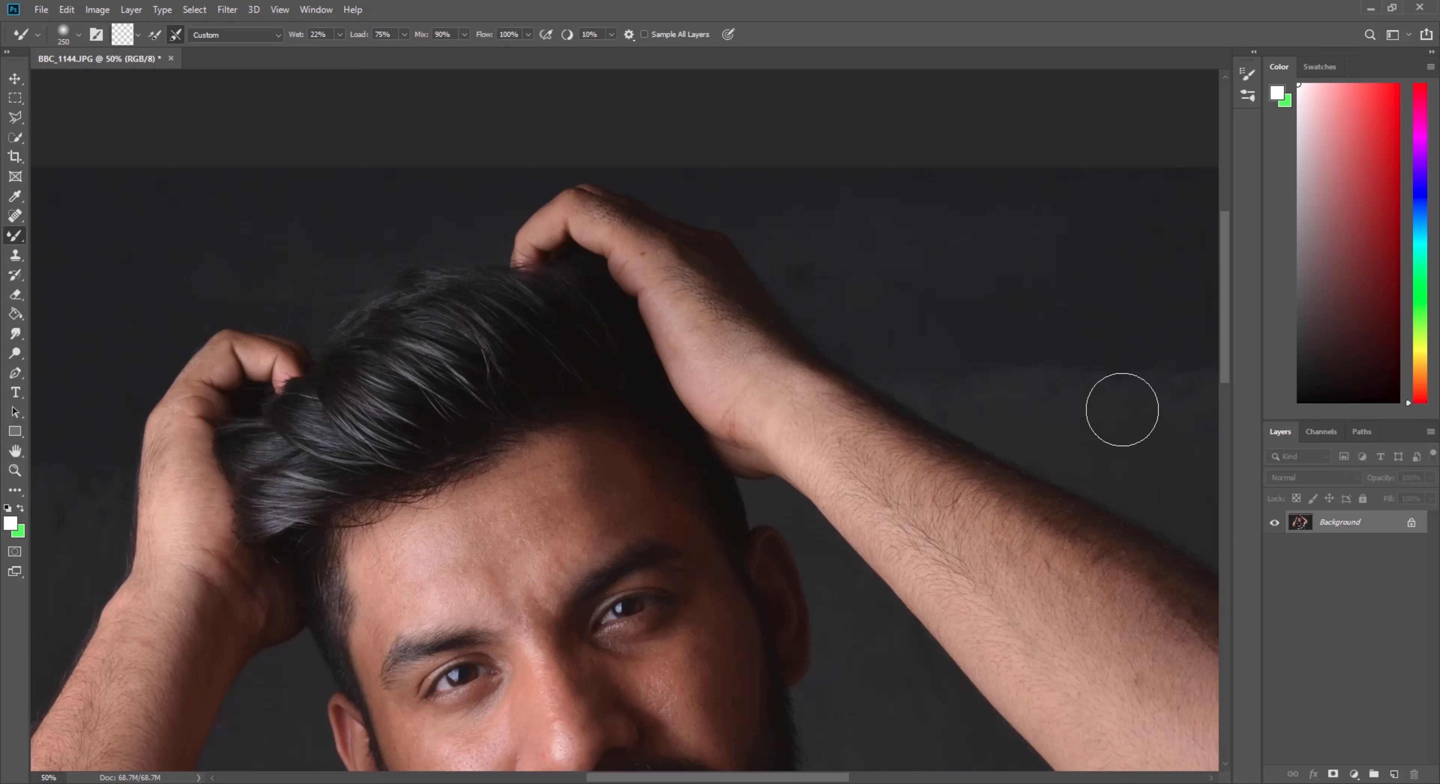
# Step: Blend the dark backdrop blotches above the raised arm with Mixer Brush strokes, then begin duplicating Background
pyautogui.moveTo(1104, 377)
pyautogui.mouseDown()
pyautogui.moveTo(1106, 404)
pyautogui.moveTo(1145, 392)
pyautogui.moveTo(1183, 411)
pyautogui.moveTo(1060, 373)
pyautogui.moveTo(1057, 390)
pyautogui.moveTo(1006, 349)
pyautogui.moveTo(1093, 389)
pyautogui.moveTo(1189, 369)
pyautogui.mouseUp()
pyautogui.moveTo(710, 777); pyautogui.dragTo(837, 778)
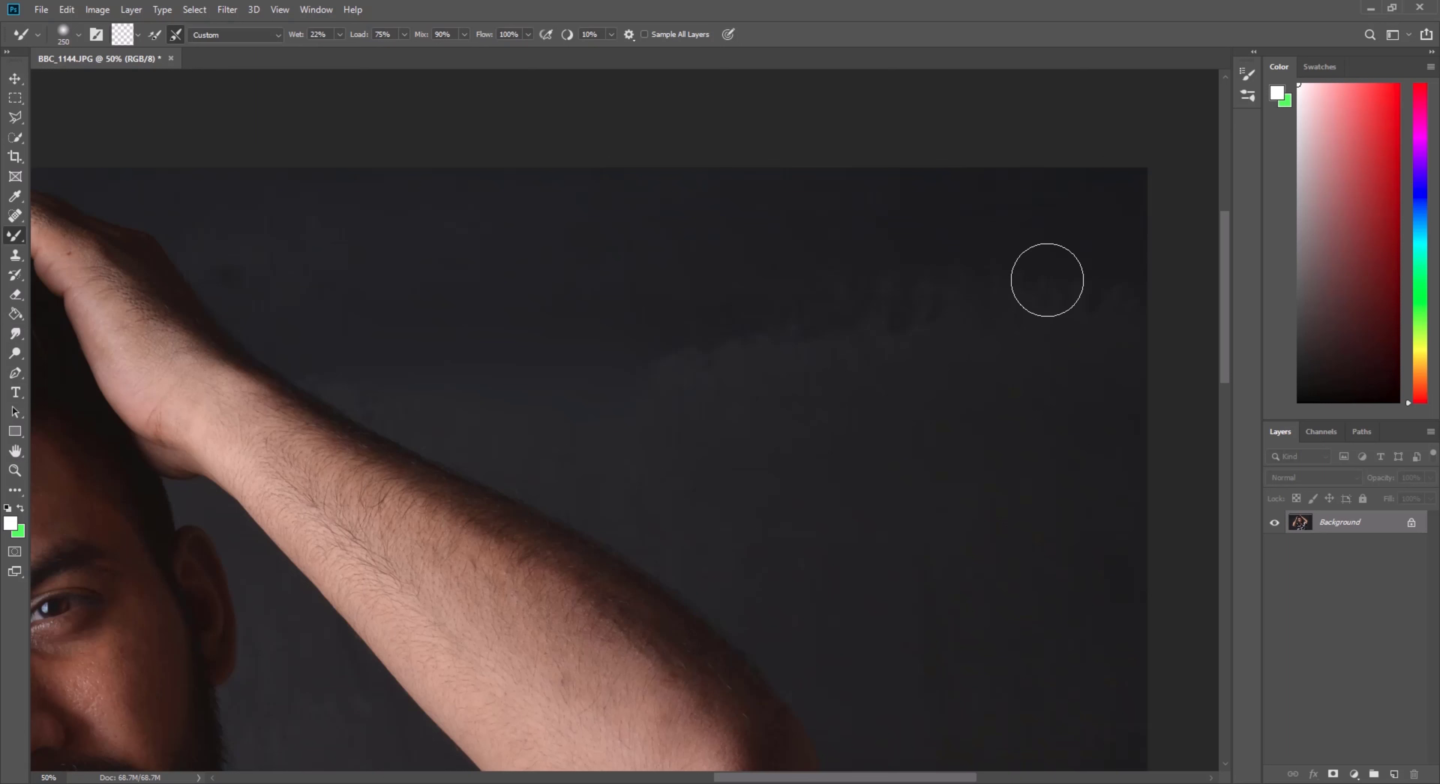
pyautogui.moveTo(996, 345)
pyautogui.mouseDown()
pyautogui.moveTo(971, 325)
pyautogui.moveTo(1115, 314)
pyautogui.moveTo(1109, 290)
pyautogui.moveTo(1083, 298)
pyautogui.moveTo(1102, 241)
pyautogui.moveTo(942, 238)
pyautogui.moveTo(848, 354)
pyautogui.moveTo(798, 272)
pyautogui.moveTo(779, 304)
pyautogui.mouseUp()
pyautogui.moveTo(1022, 347)
pyautogui.mouseDown()
pyautogui.moveTo(979, 277)
pyautogui.moveTo(765, 356)
pyautogui.moveTo(906, 469)
pyautogui.mouseUp()
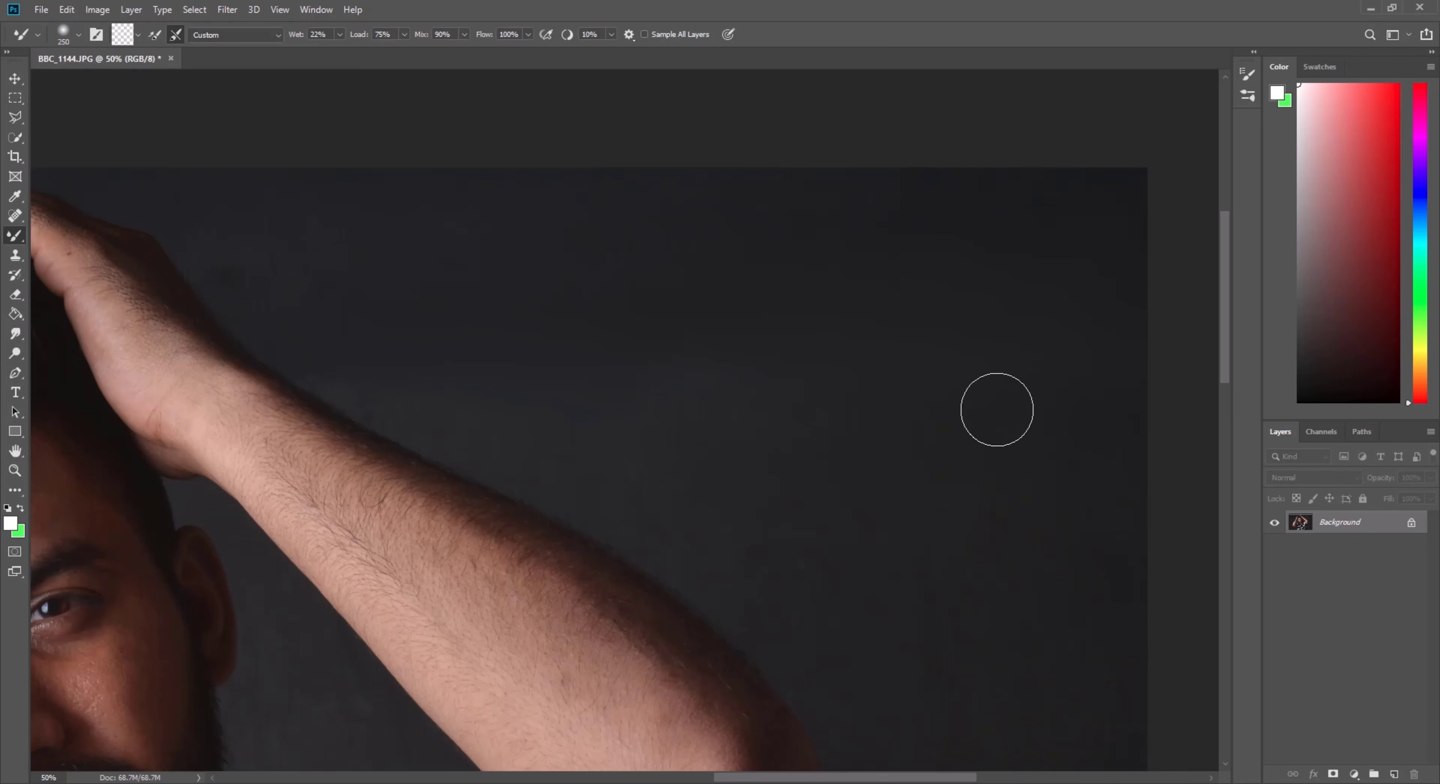
pyautogui.moveTo(868, 777); pyautogui.dragTo(771, 777)
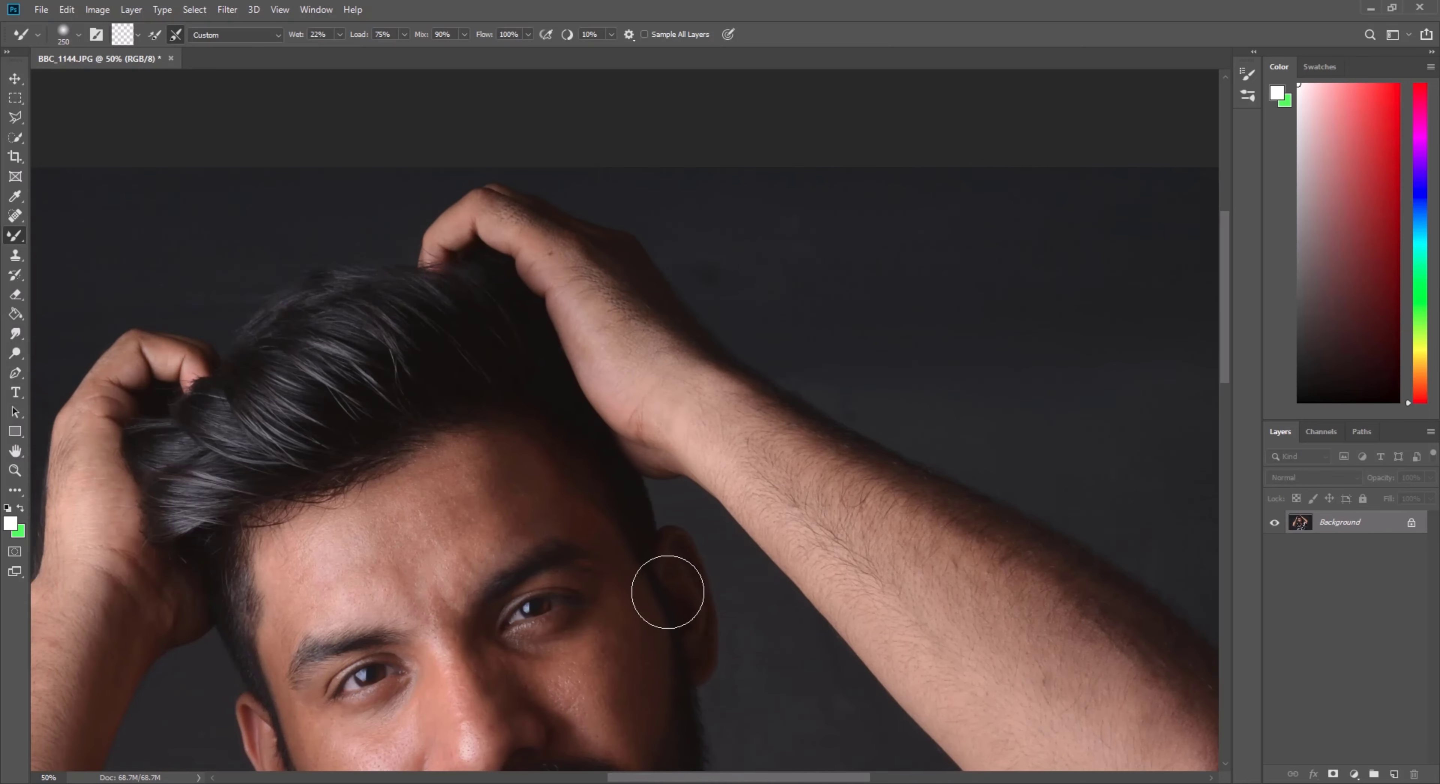
pyautogui.scroll(-5, 345, 570)
pyautogui.scroll(-2, 345, 571)
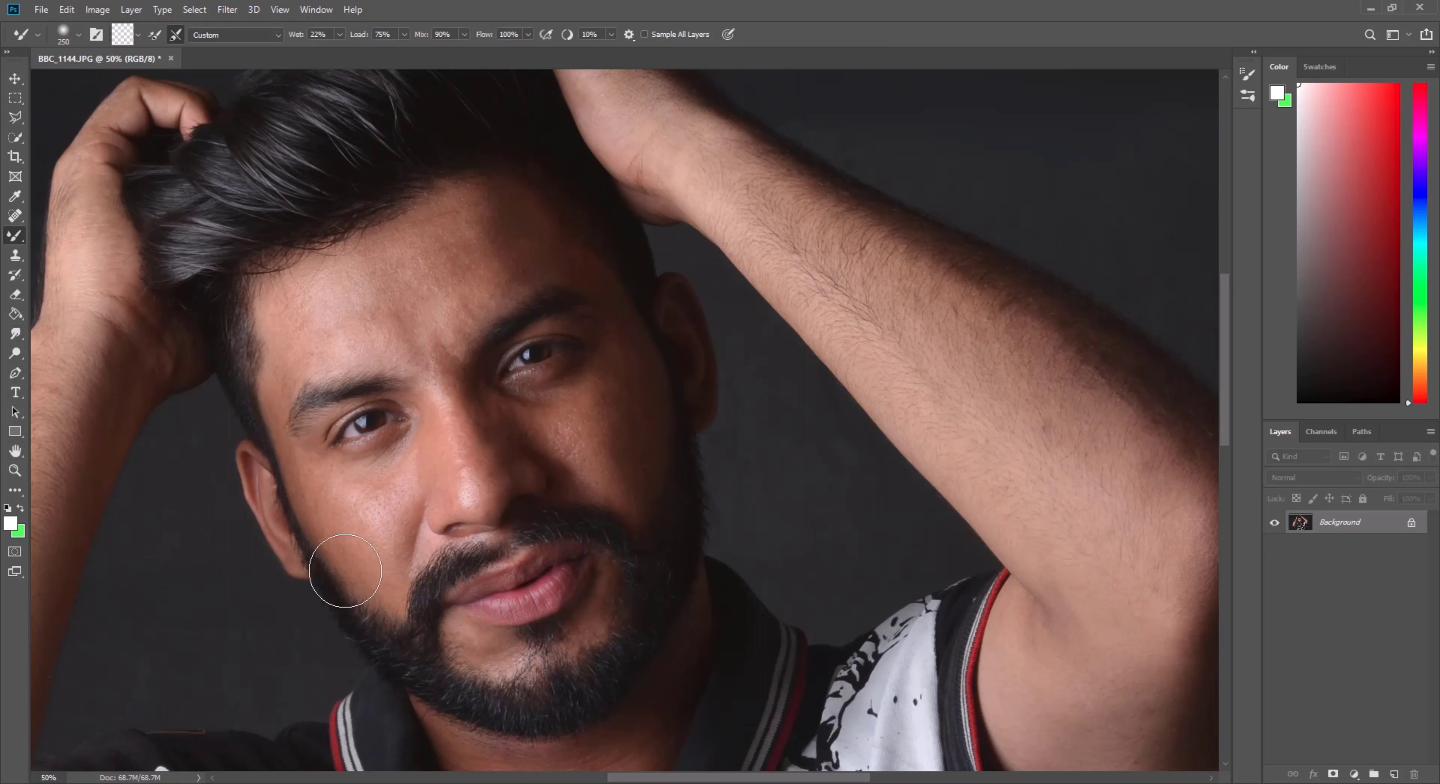
pyautogui.moveTo(1368, 522); pyautogui.dragTo(1367, 758)
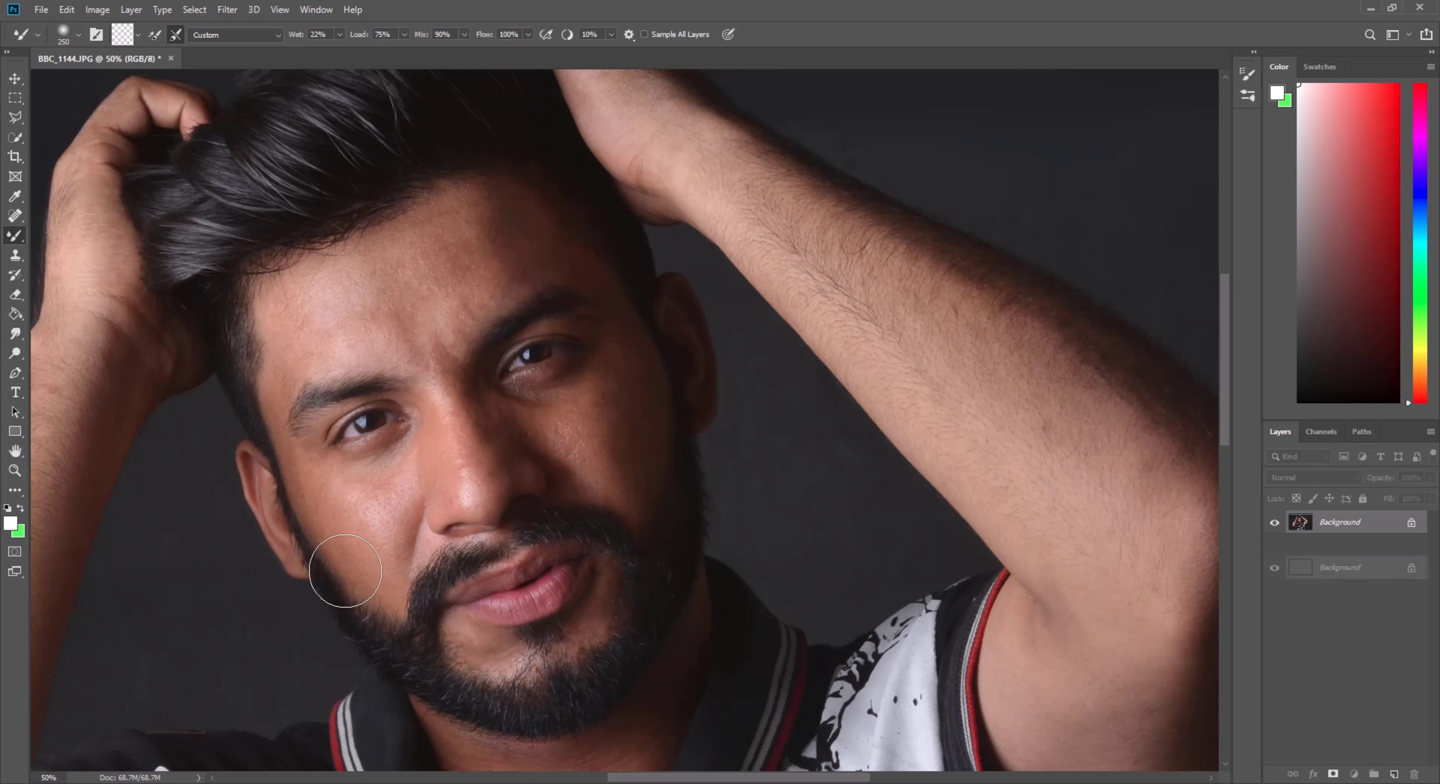
# Step: Duplicate the Background layer into a Background copy layer
pyautogui.moveTo(1367, 530); pyautogui.dragTo(1389, 696)
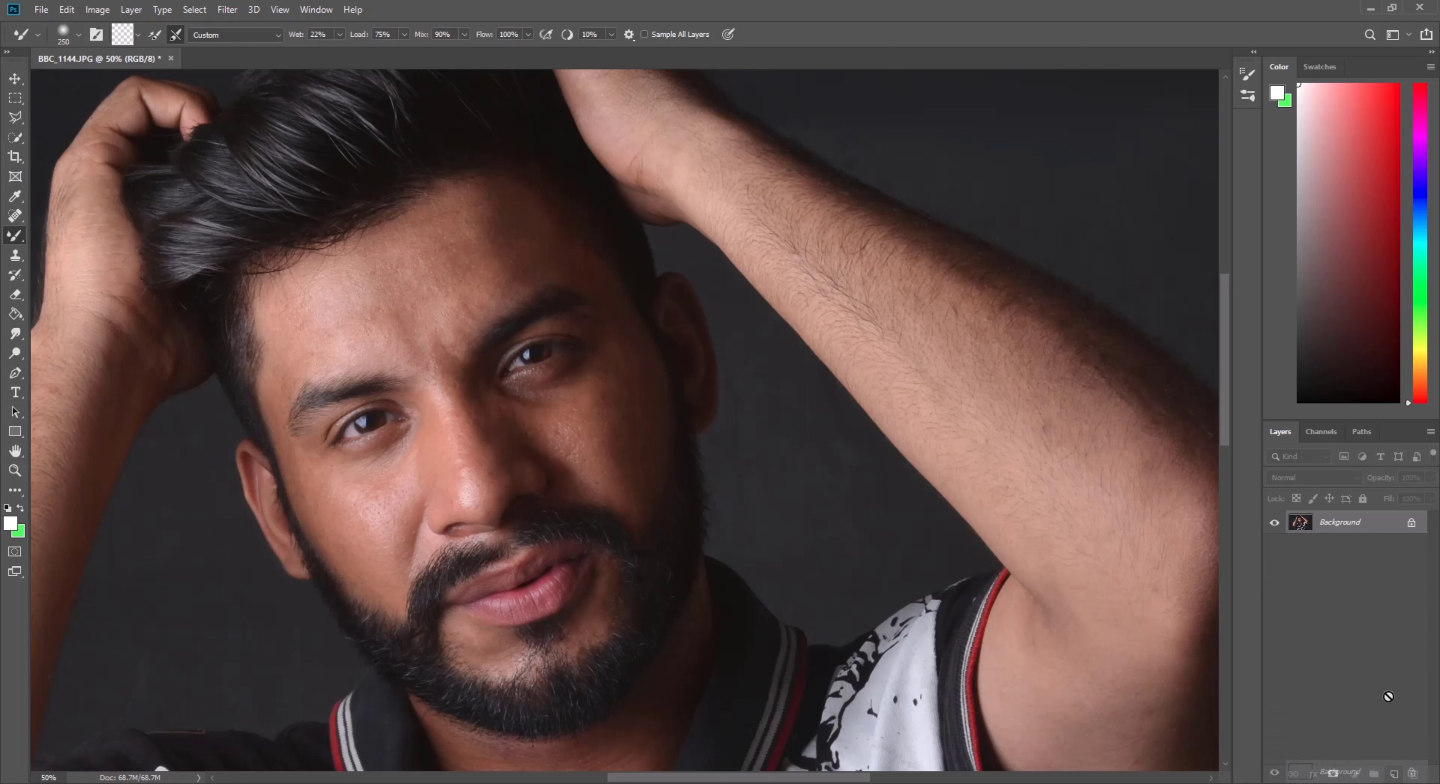
pyautogui.moveTo(1394, 774); pyautogui.dragTo(1395, 774)
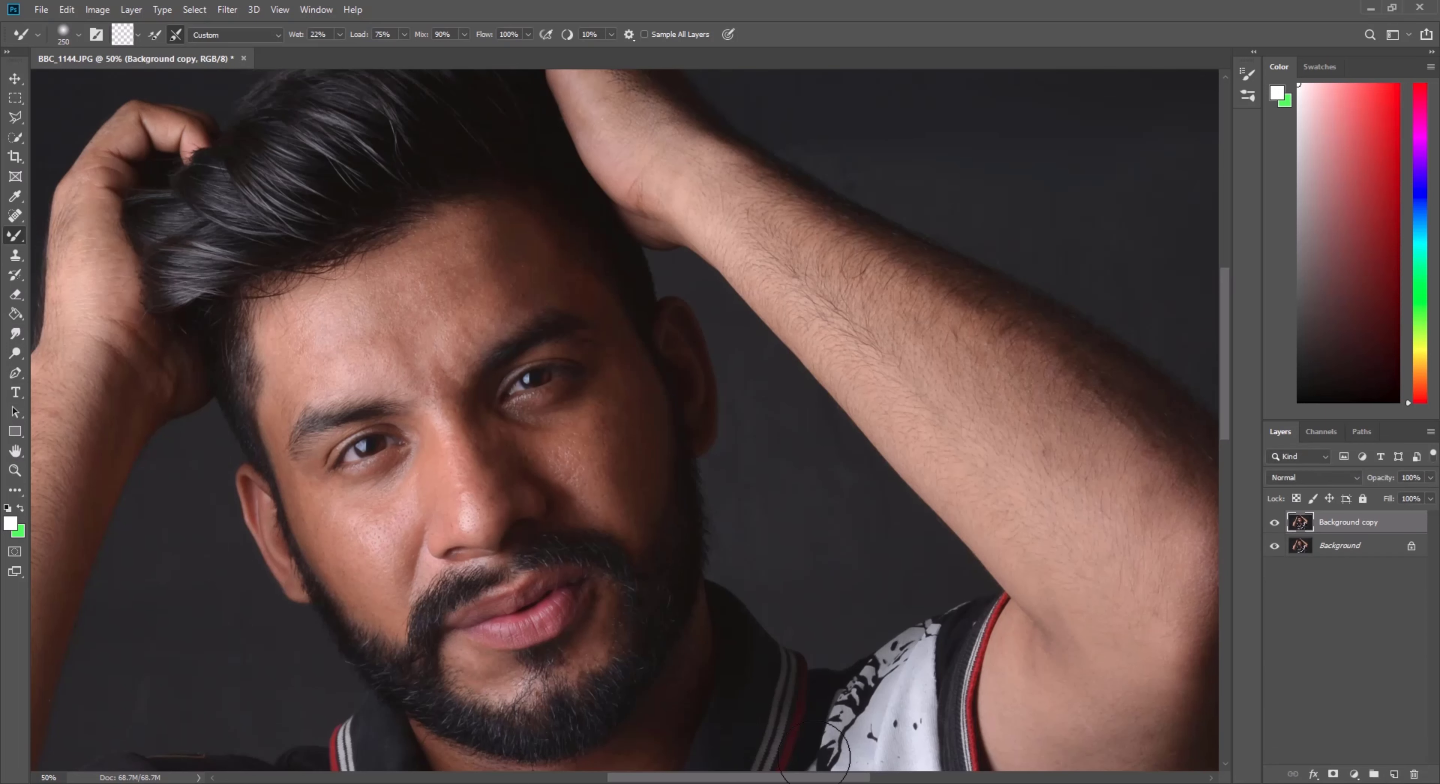
pyautogui.moveTo(762, 777); pyautogui.dragTo(724, 777)
pyautogui.scroll(-3, 707, 546)
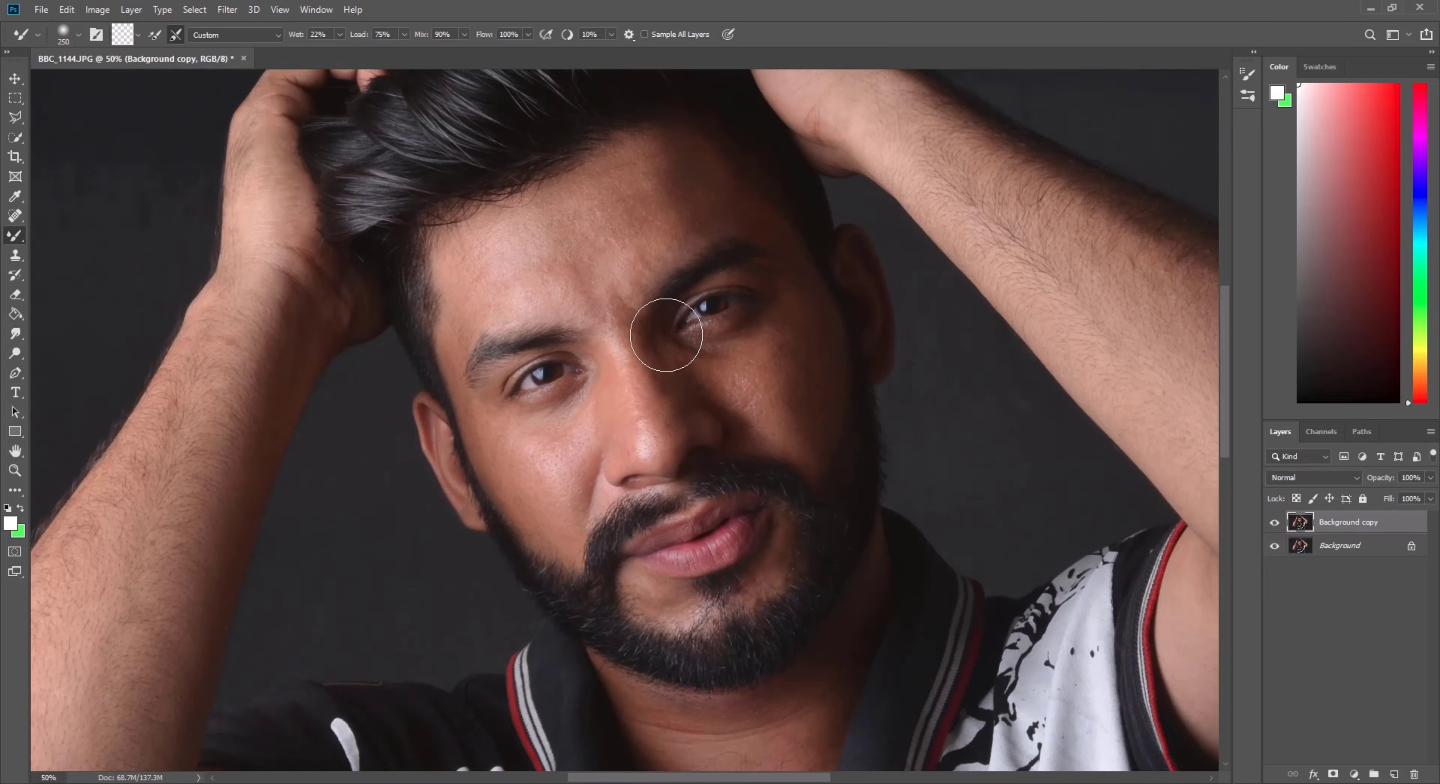
# Step: Zoom to 100% on the forehead and reselect the Mixer Brush
pyautogui.click(15, 470)
pyautogui.click(646, 296)
pyautogui.click(646, 295)
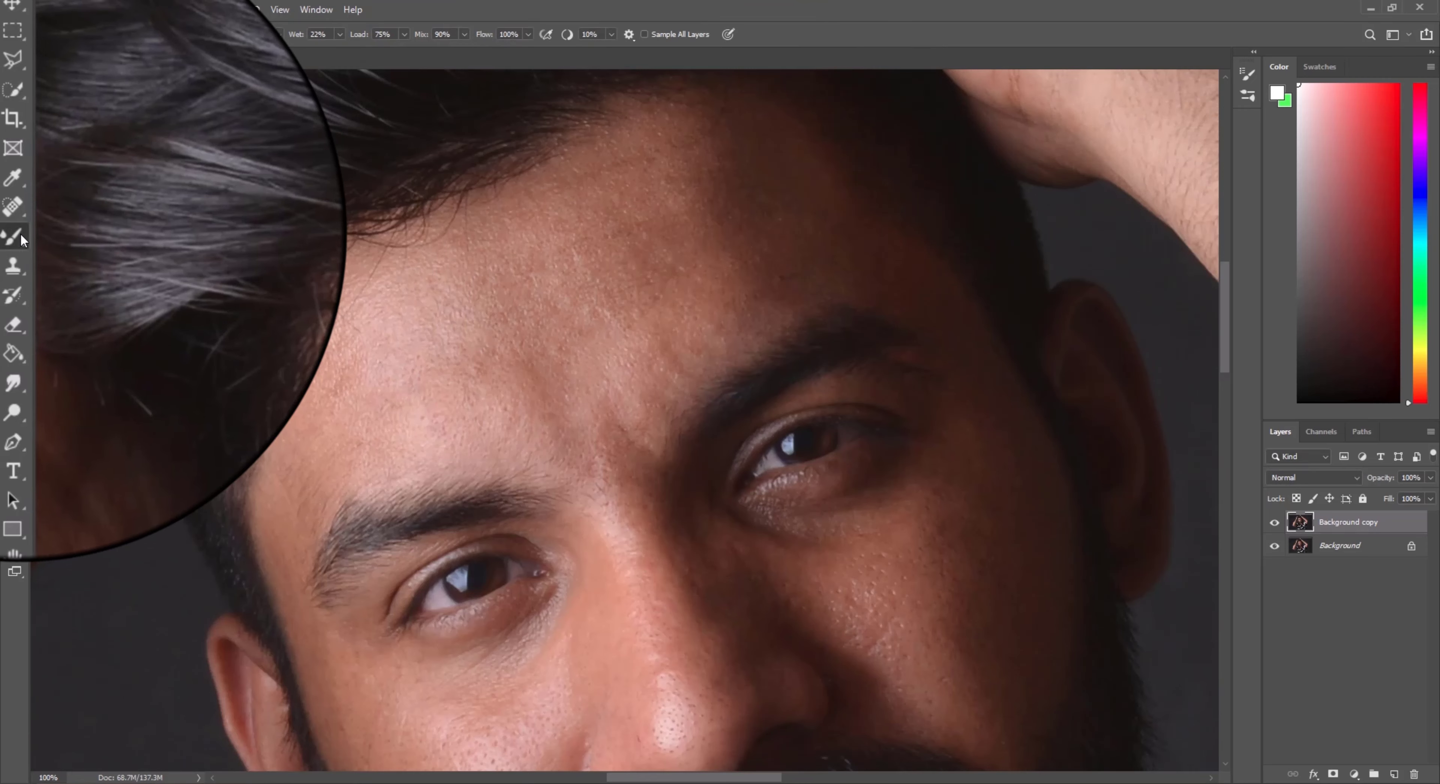
pyautogui.click(21, 235)
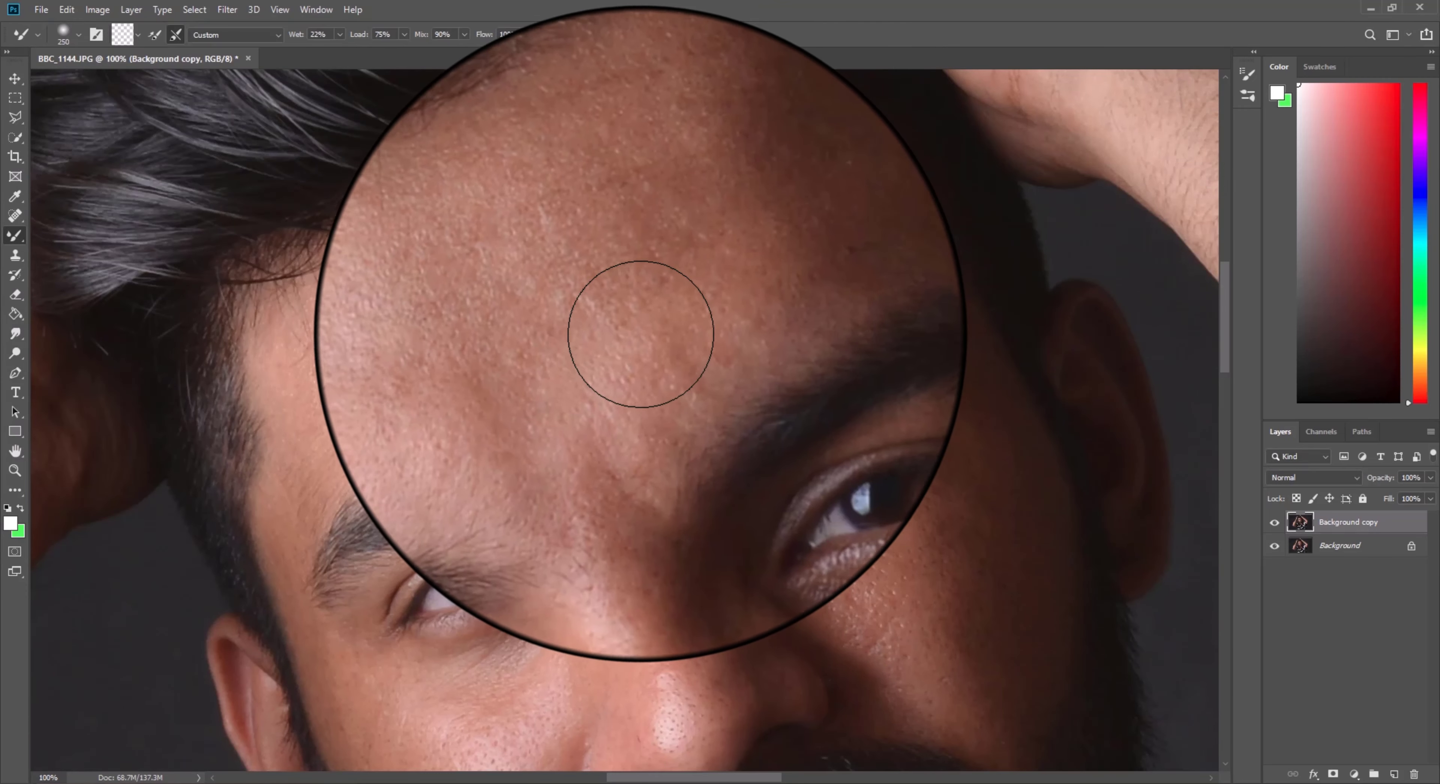
pyautogui.click(341, 35)
# Step: Tune the Mixer Brush wetness up to 42% and back down to about 19%
pyautogui.moveTo(339, 50); pyautogui.dragTo(348, 50)
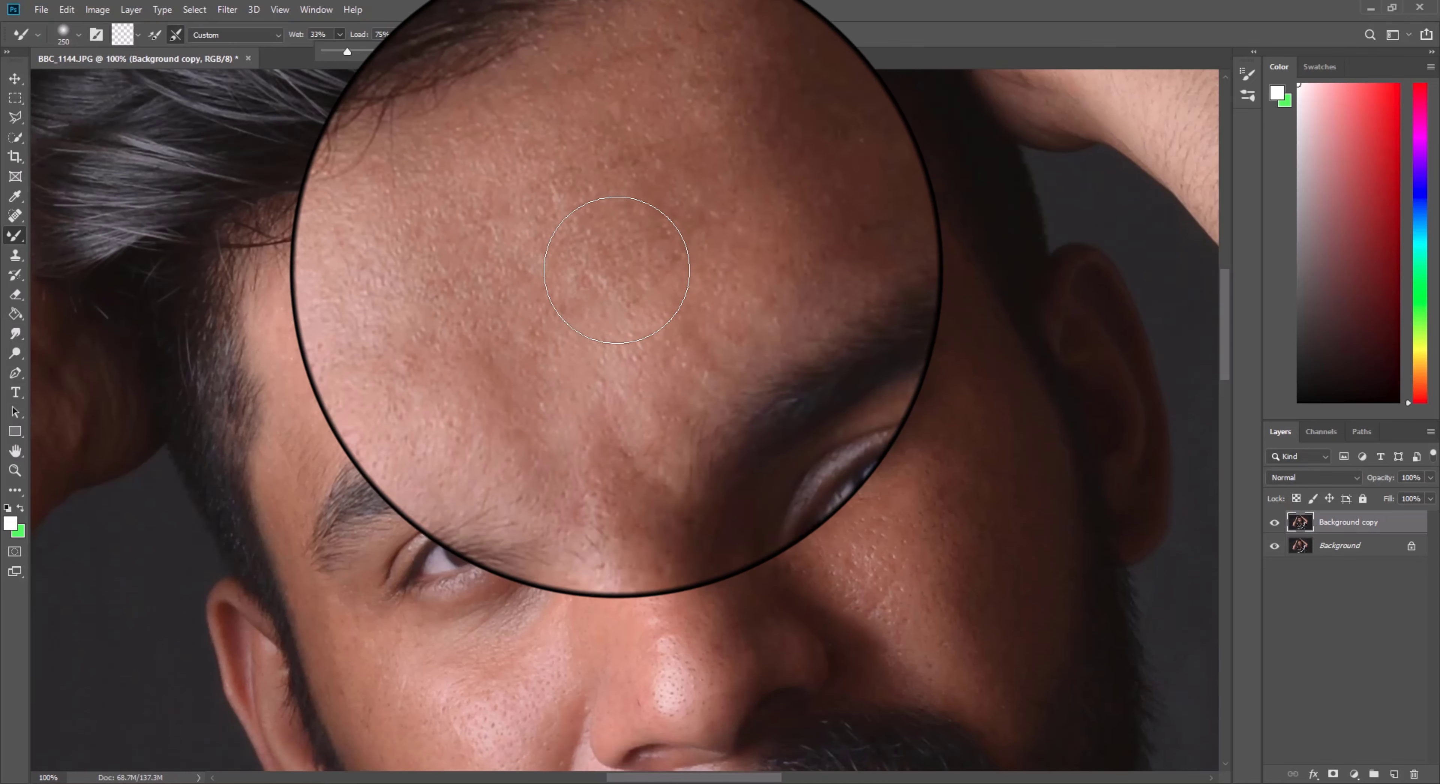
pyautogui.scroll(2, 616, 271)
pyautogui.scroll(3, 617, 270)
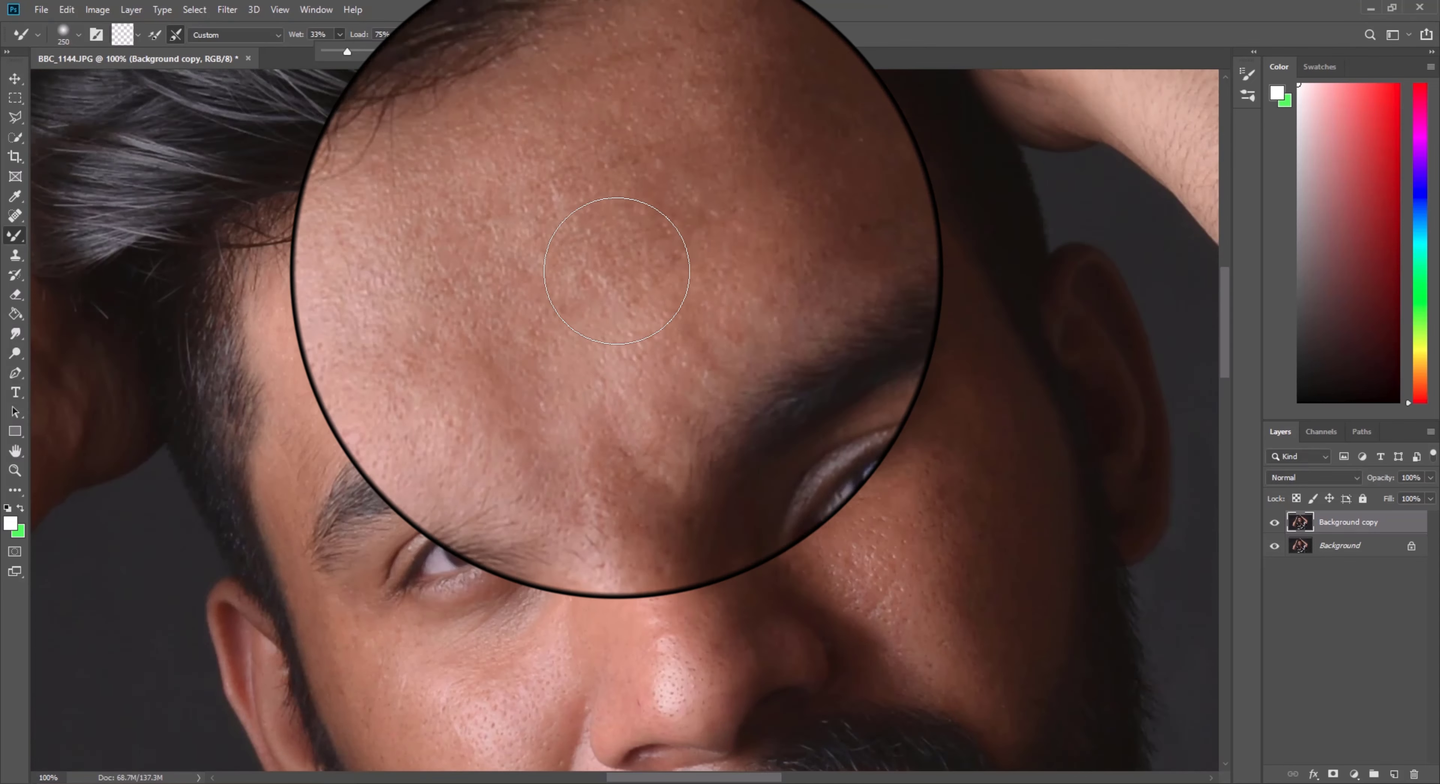
pyautogui.scroll(3, 616, 271)
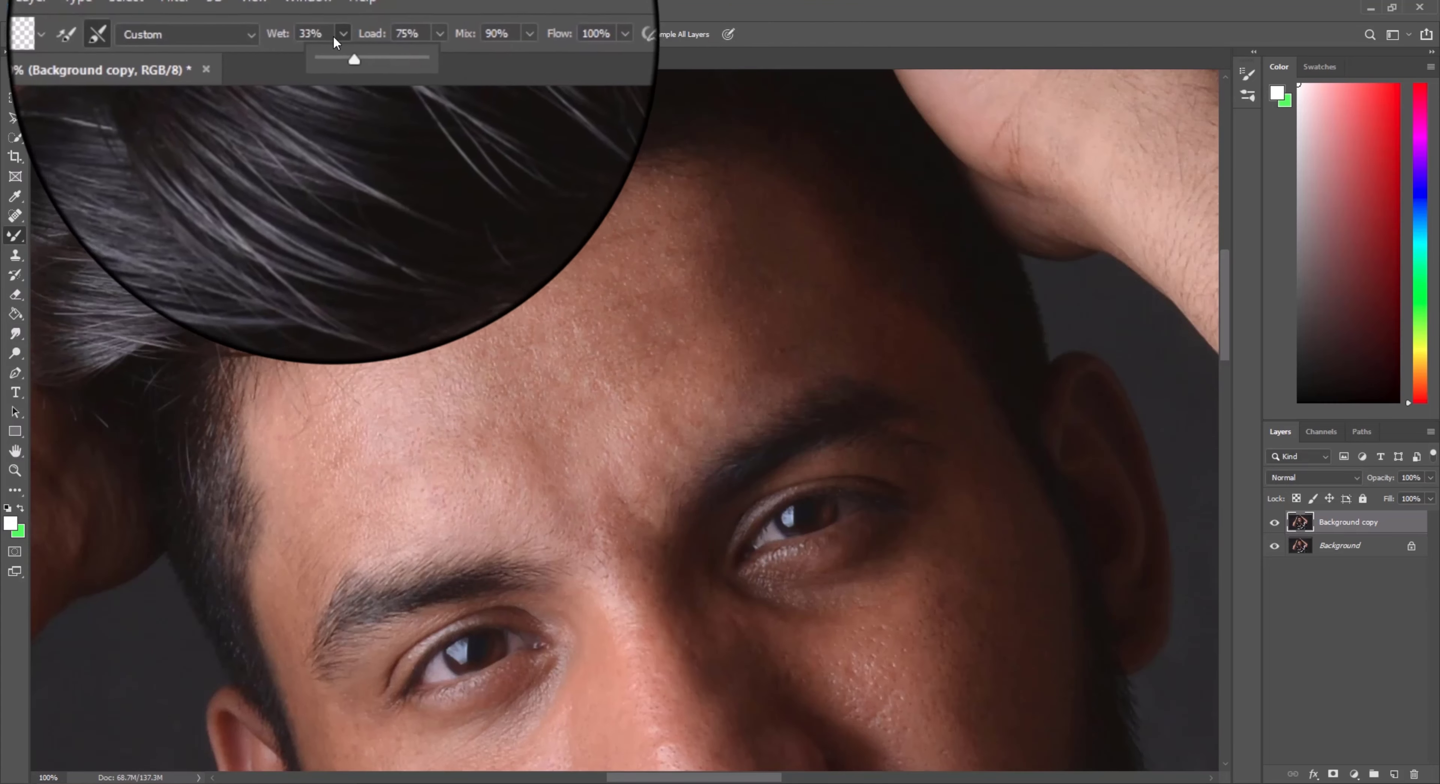
pyautogui.moveTo(341, 51); pyautogui.dragTo(339, 50)
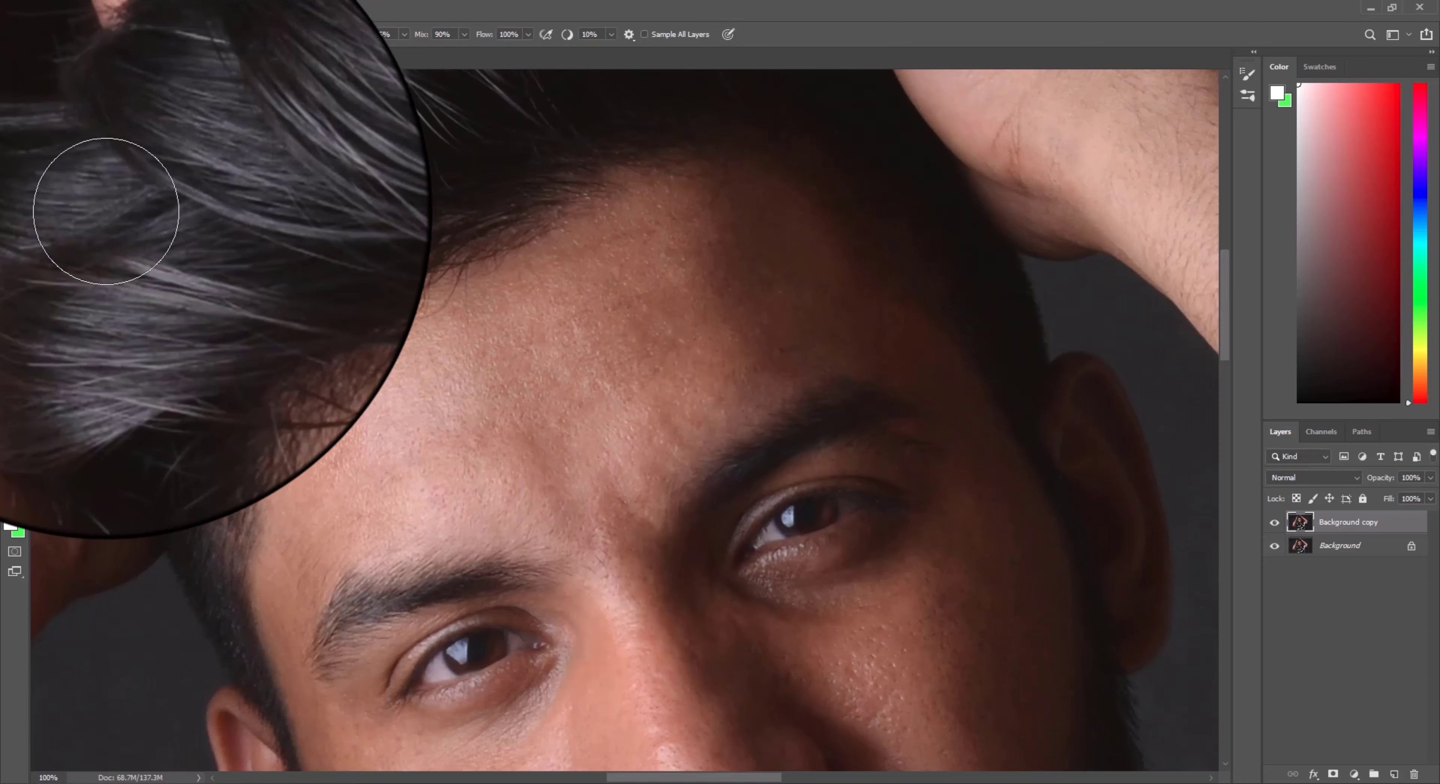
# Step: Select the Mixer Brush Tool with a Soft Round tip, sized down to about 78 px
pyautogui.rightClick(15, 236)
pyautogui.click(58, 274)
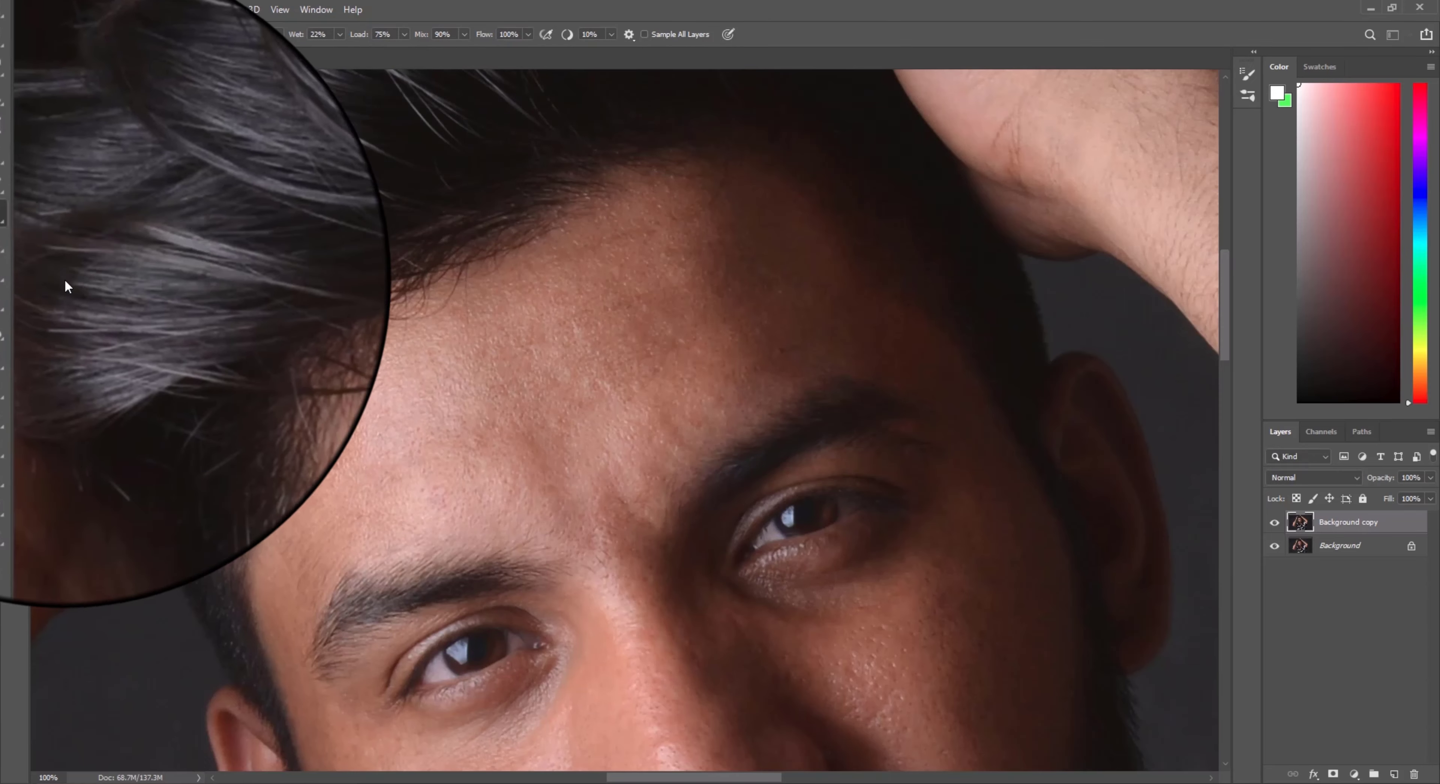
pyautogui.rightClick(559, 313)
pyautogui.scroll(10, 747, 503)
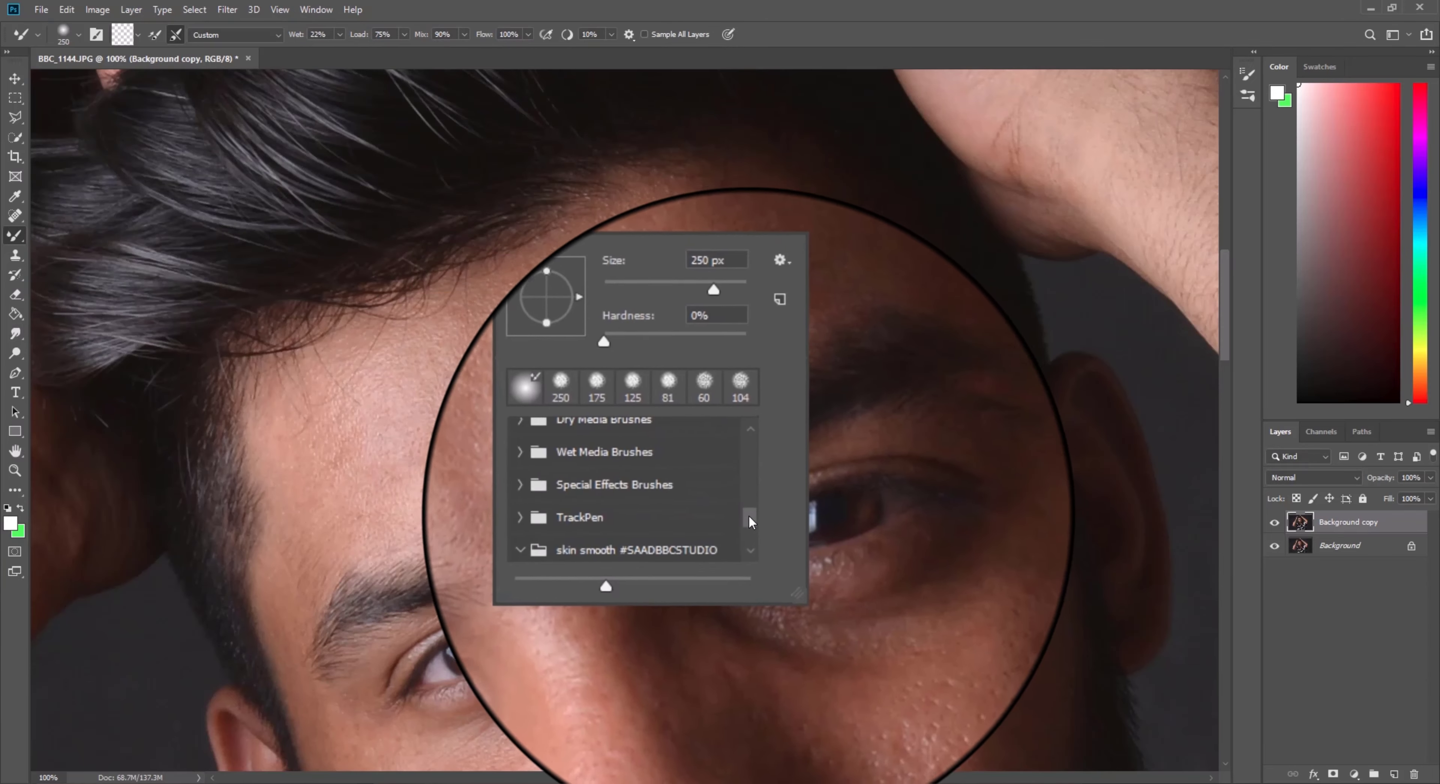
pyautogui.click(649, 492)
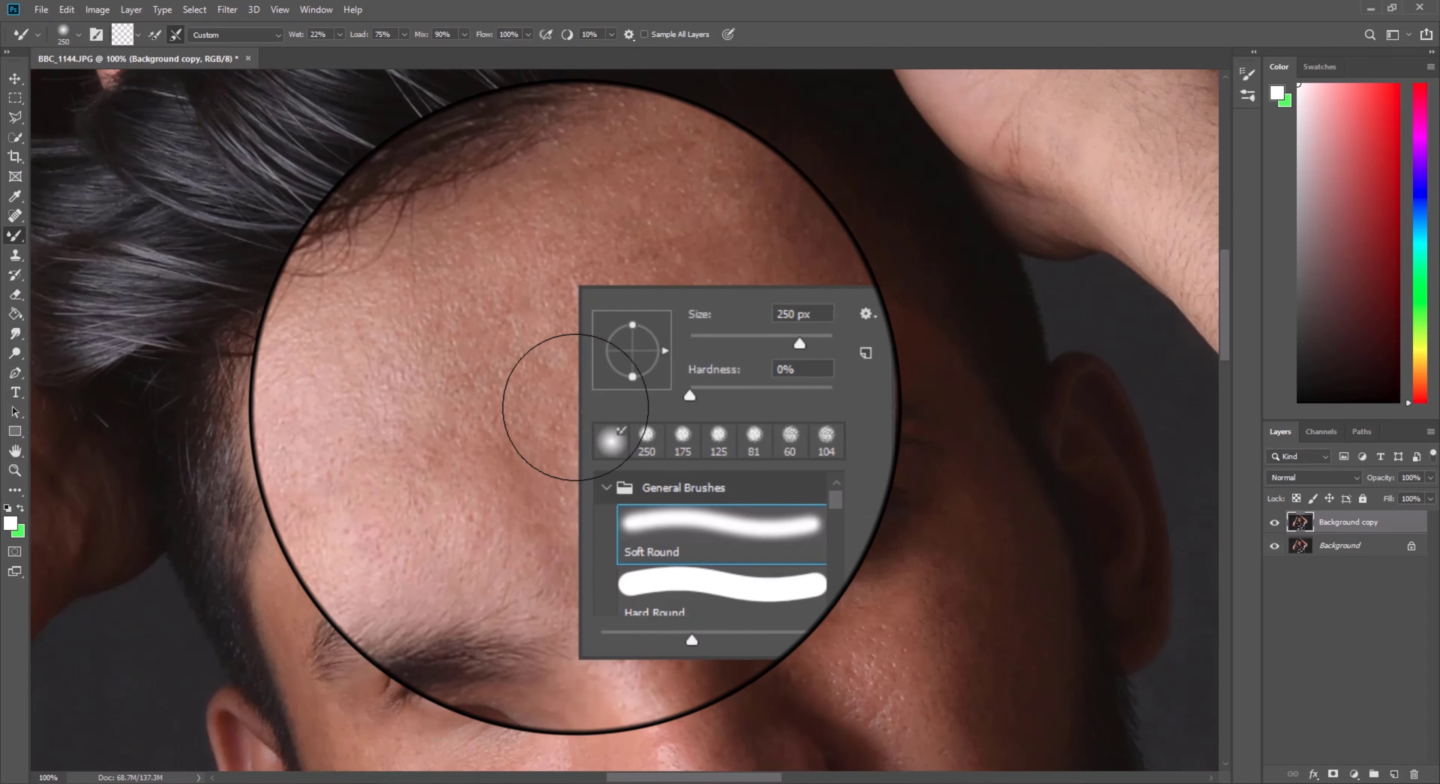
pyautogui.moveTo(651, 396)
pyautogui.mouseDown()
pyautogui.moveTo(719, 407)
pyautogui.moveTo(637, 402)
pyautogui.mouseUp()
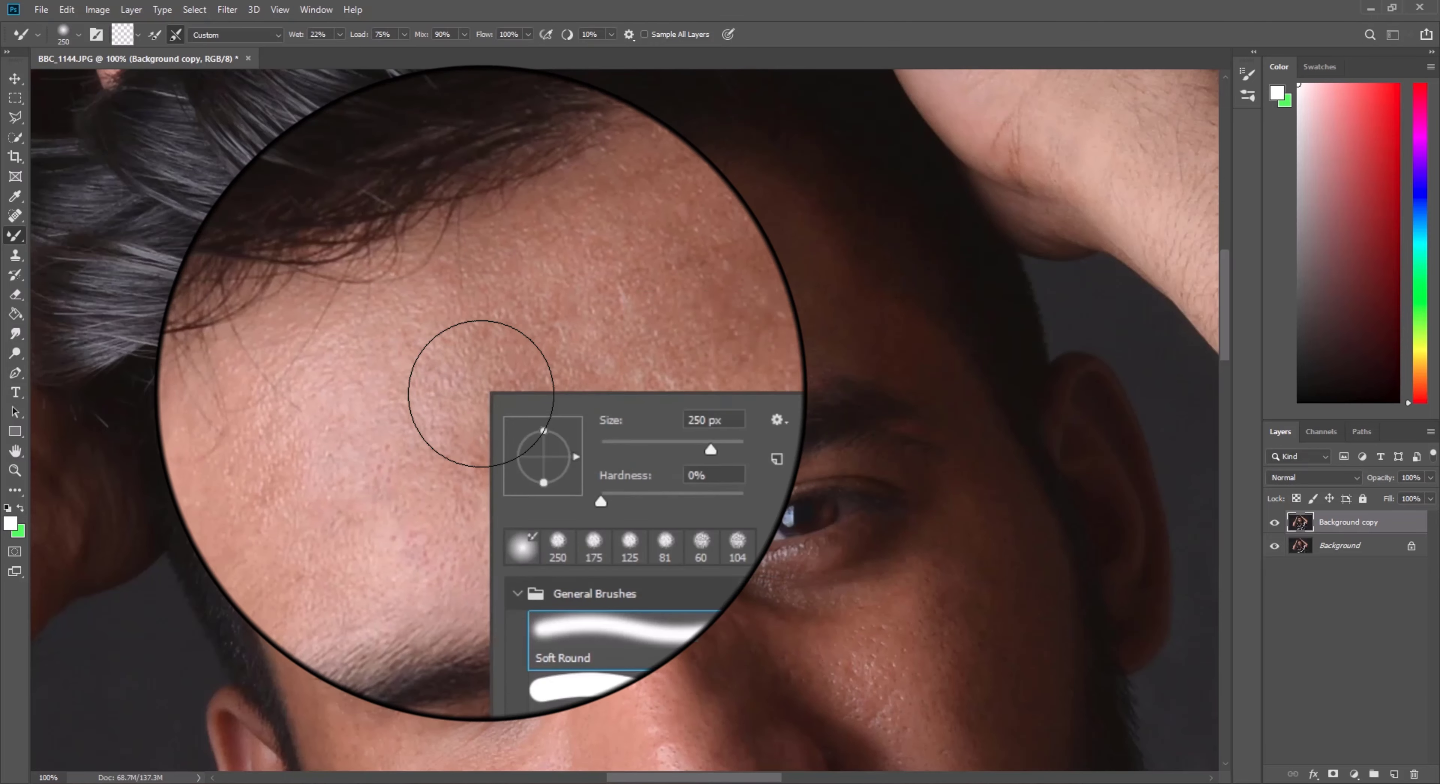
pyautogui.moveTo(730, 451); pyautogui.dragTo(596, 428)
pyautogui.click(418, 402)
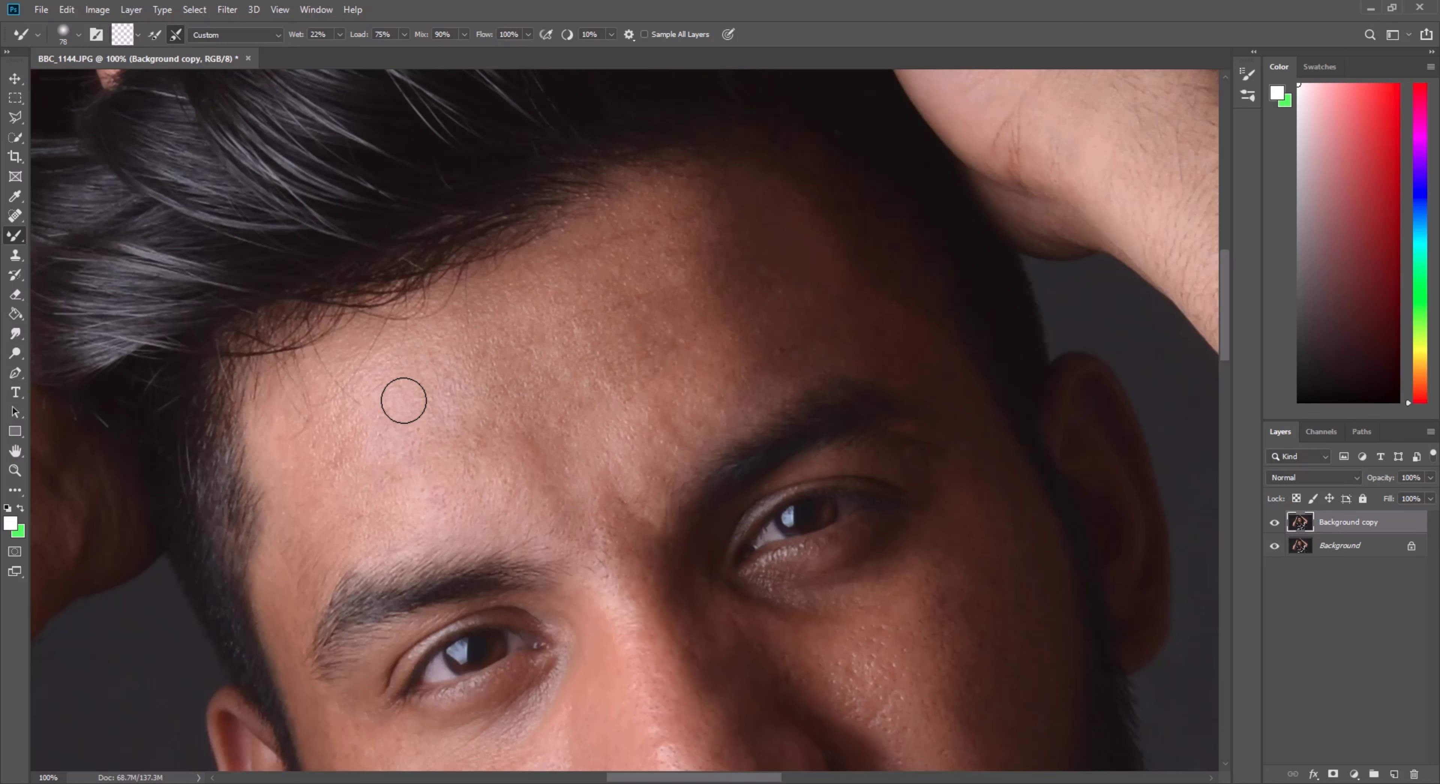
# Step: Blend the forehead skin along the hairline, growing the brush from 100 up to 200
pyautogui.scroll(1, 400, 389)
pyautogui.press(']')
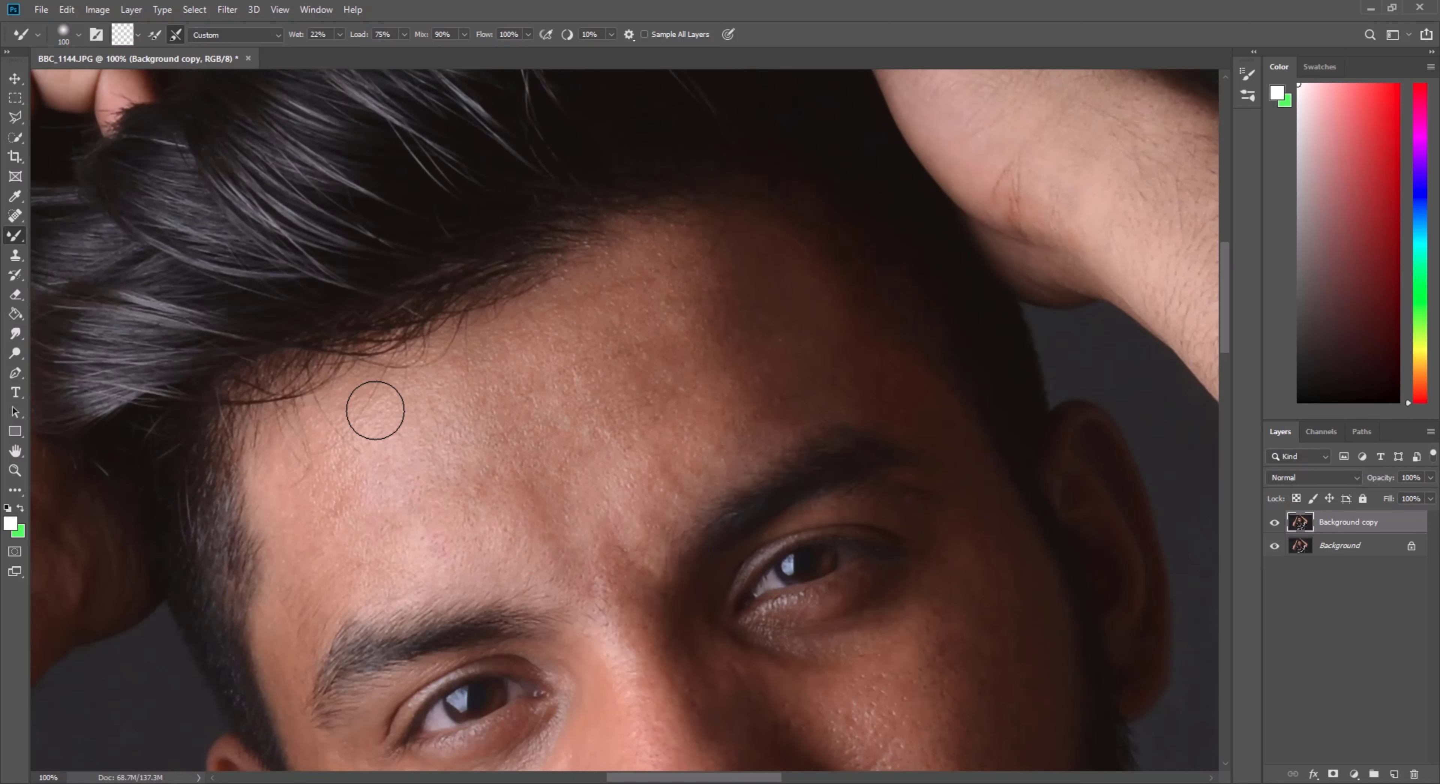
pyautogui.moveTo(315, 454)
pyautogui.mouseDown()
pyautogui.moveTo(382, 405)
pyautogui.moveTo(310, 431)
pyautogui.moveTo(321, 466)
pyautogui.moveTo(353, 489)
pyautogui.moveTo(403, 429)
pyautogui.moveTo(392, 406)
pyautogui.moveTo(447, 388)
pyautogui.moveTo(482, 473)
pyautogui.moveTo(472, 510)
pyautogui.moveTo(412, 530)
pyautogui.moveTo(582, 530)
pyautogui.moveTo(427, 531)
pyautogui.moveTo(446, 550)
pyautogui.moveTo(399, 534)
pyautogui.moveTo(299, 588)
pyautogui.moveTo(298, 462)
pyautogui.mouseUp()
pyautogui.press(']')
pyautogui.press(']')
pyautogui.press('[')
pyautogui.press('[')
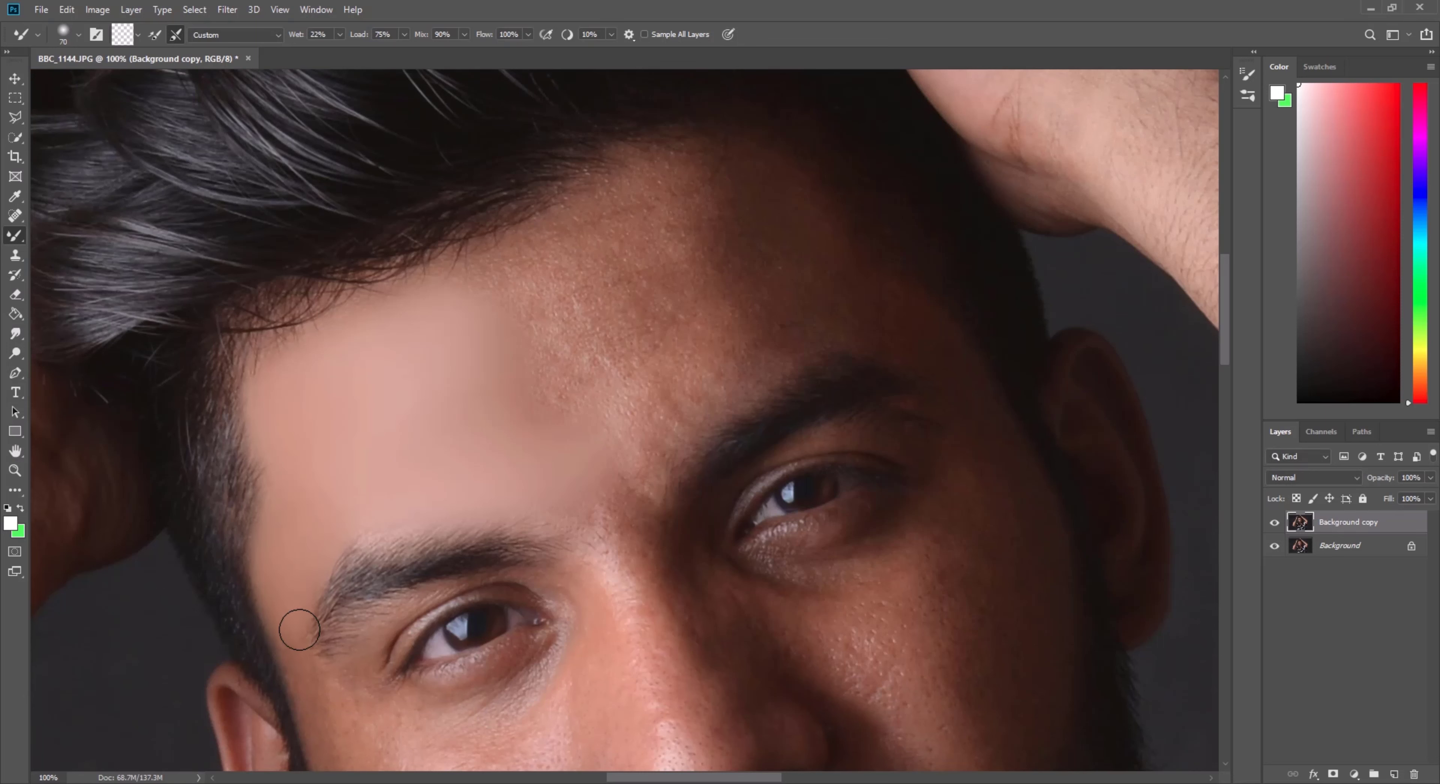
pyautogui.scroll(2, 320, 450)
pyautogui.press(']')
pyautogui.press(']')
pyautogui.press(']')
pyautogui.moveTo(386, 399)
pyautogui.mouseDown()
pyautogui.moveTo(372, 392)
pyautogui.moveTo(483, 348)
pyautogui.mouseUp()
pyautogui.press(']')
pyautogui.press(']')
pyautogui.press(']')
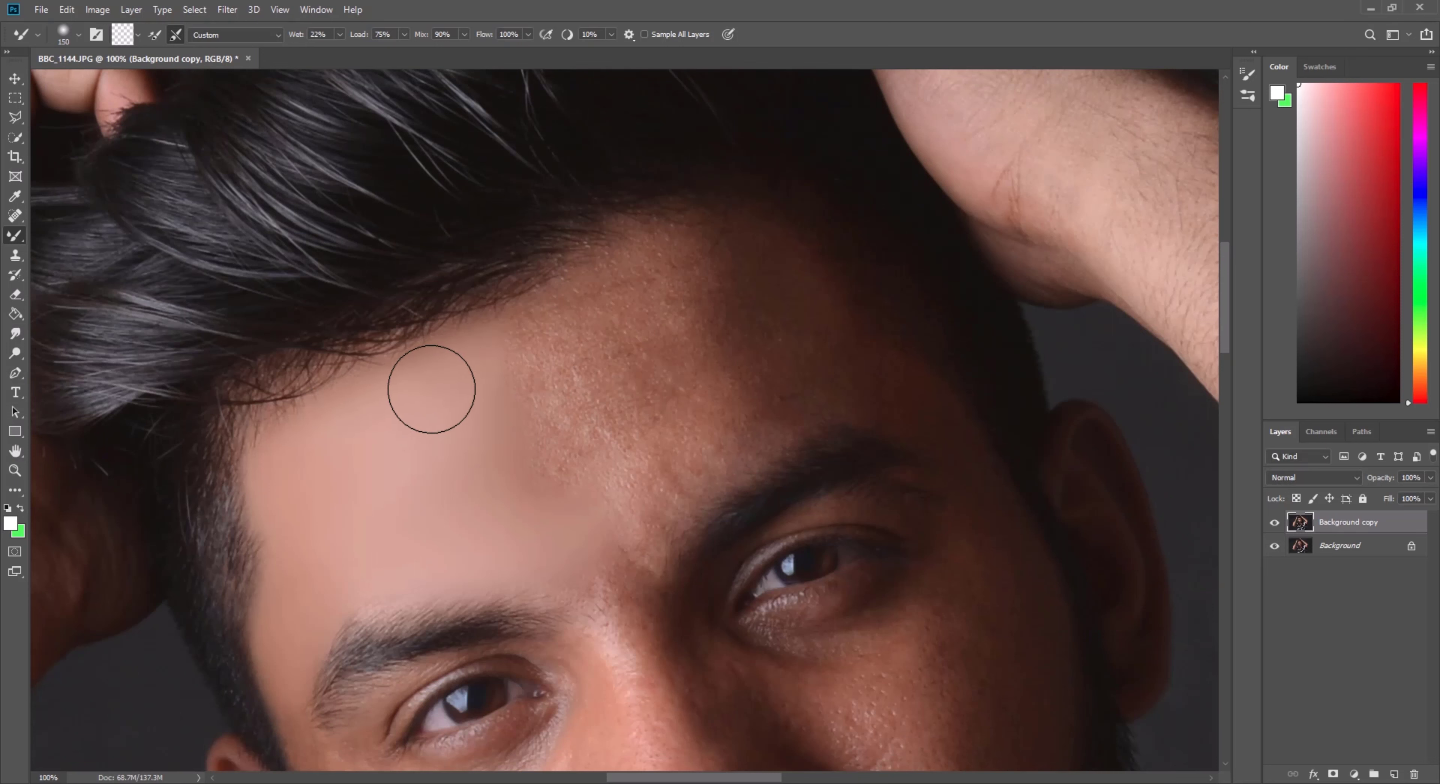
pyautogui.moveTo(430, 389)
pyautogui.mouseDown()
pyautogui.moveTo(578, 321)
pyautogui.moveTo(595, 299)
pyautogui.moveTo(504, 377)
pyautogui.moveTo(578, 482)
pyautogui.mouseUp()
pyautogui.press(']')
pyautogui.moveTo(431, 460)
pyautogui.mouseDown()
pyautogui.moveTo(601, 406)
pyautogui.moveTo(663, 444)
pyautogui.moveTo(643, 402)
pyautogui.mouseUp()
pyautogui.press('[')
pyautogui.moveTo(611, 318)
pyautogui.mouseDown()
pyautogui.moveTo(656, 312)
pyautogui.moveTo(659, 325)
pyautogui.moveTo(555, 348)
pyautogui.moveTo(621, 386)
pyautogui.moveTo(729, 347)
pyautogui.moveTo(729, 278)
pyautogui.moveTo(778, 334)
pyautogui.moveTo(727, 251)
pyautogui.moveTo(675, 254)
pyautogui.moveTo(755, 395)
pyautogui.moveTo(729, 424)
pyautogui.moveTo(752, 393)
pyautogui.moveTo(794, 401)
pyautogui.moveTo(687, 408)
pyautogui.moveTo(463, 462)
pyautogui.moveTo(746, 299)
pyautogui.mouseUp()
# Step: Smooth the left forehead and between the eyebrows, resizing the brush between 100 and 250
pyautogui.press('[')
pyautogui.press('[')
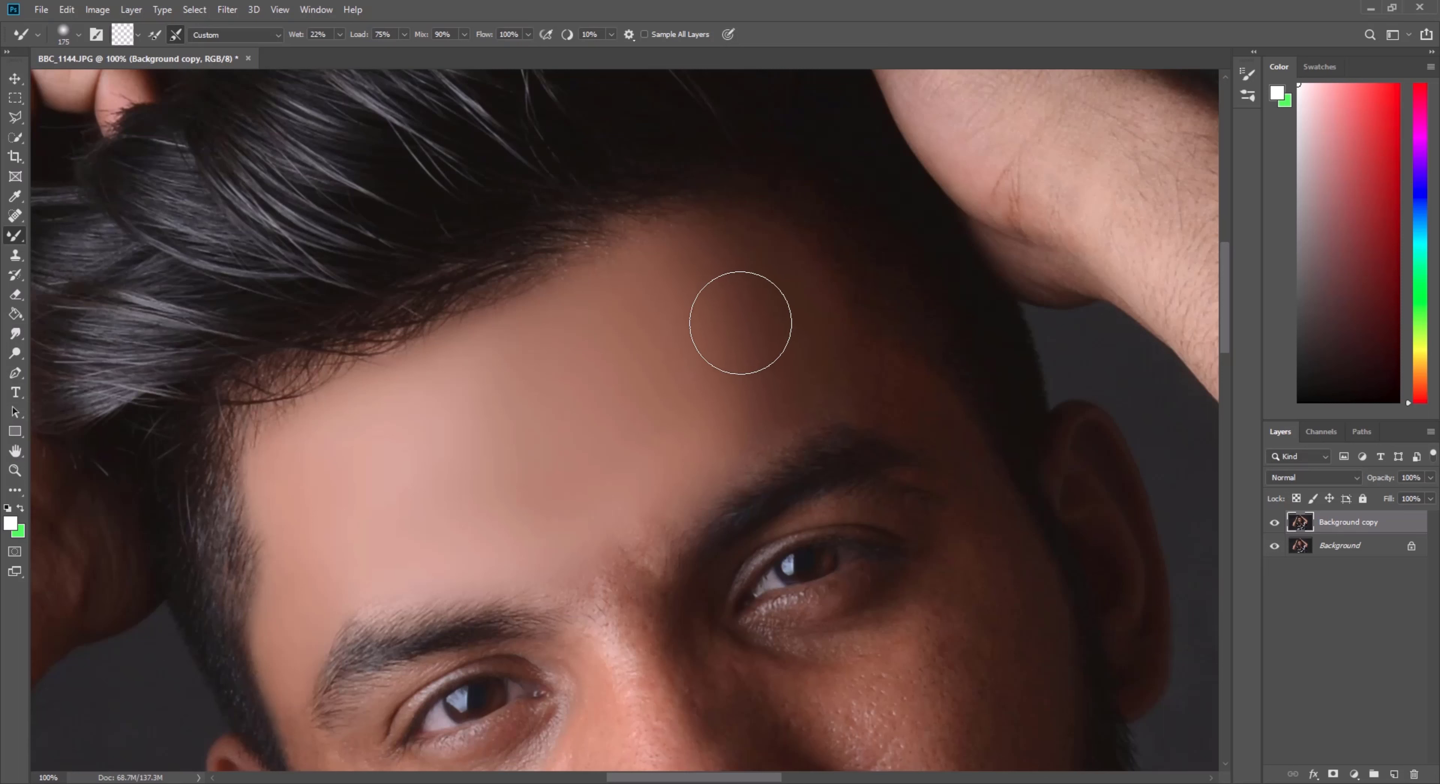
pyautogui.press(']')
pyautogui.moveTo(756, 308)
pyautogui.mouseDown()
pyautogui.moveTo(336, 507)
pyautogui.moveTo(749, 312)
pyautogui.mouseUp()
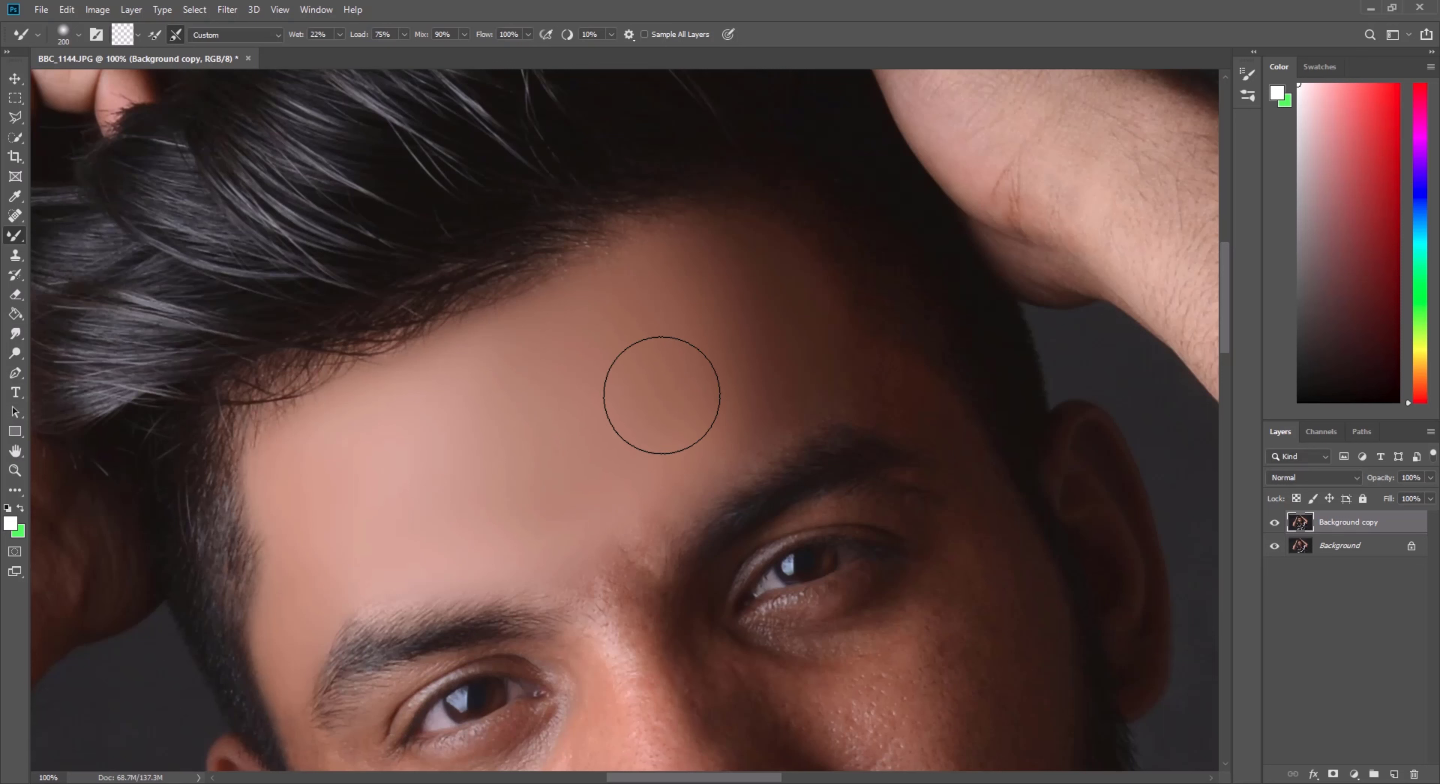
pyautogui.press('[')
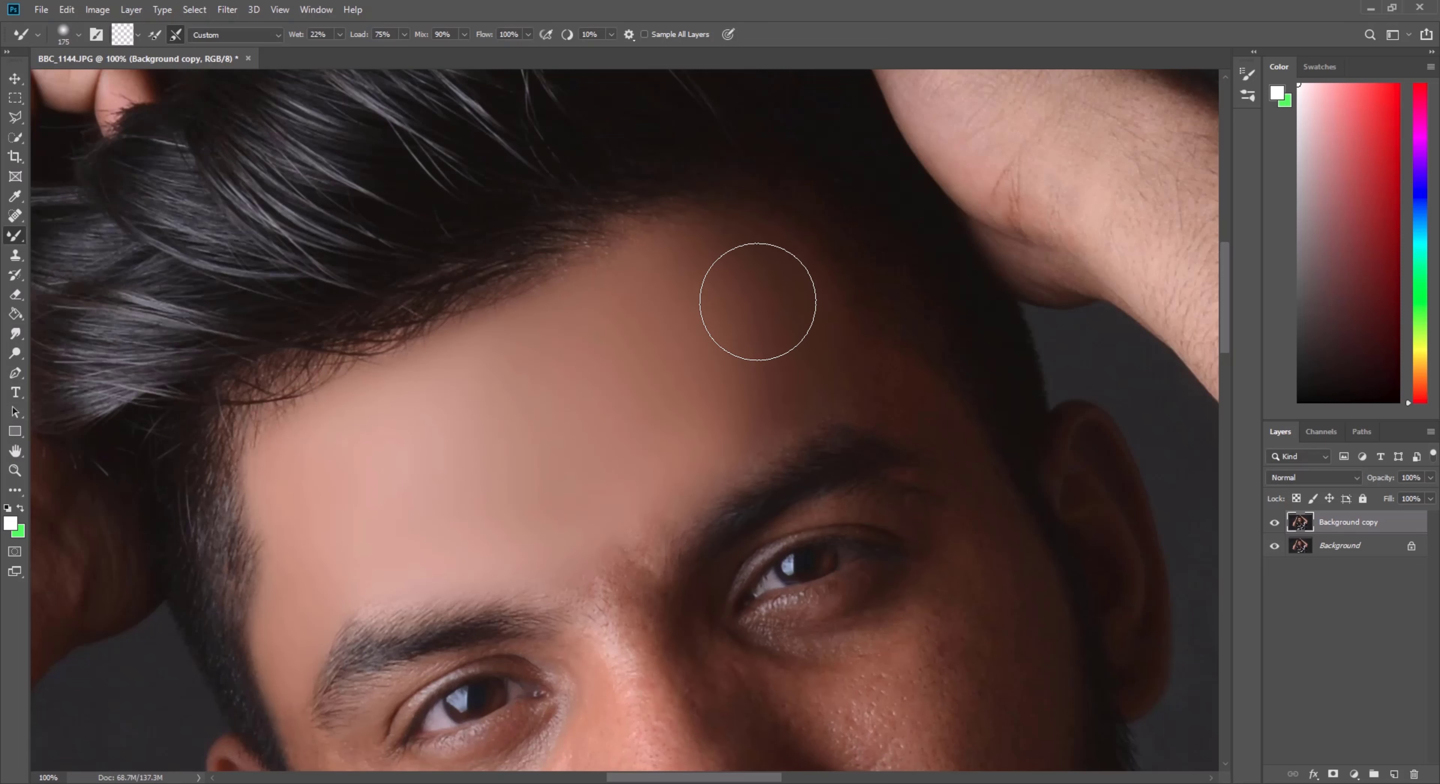
pyautogui.press('[')
pyautogui.press('[')
pyautogui.press(']')
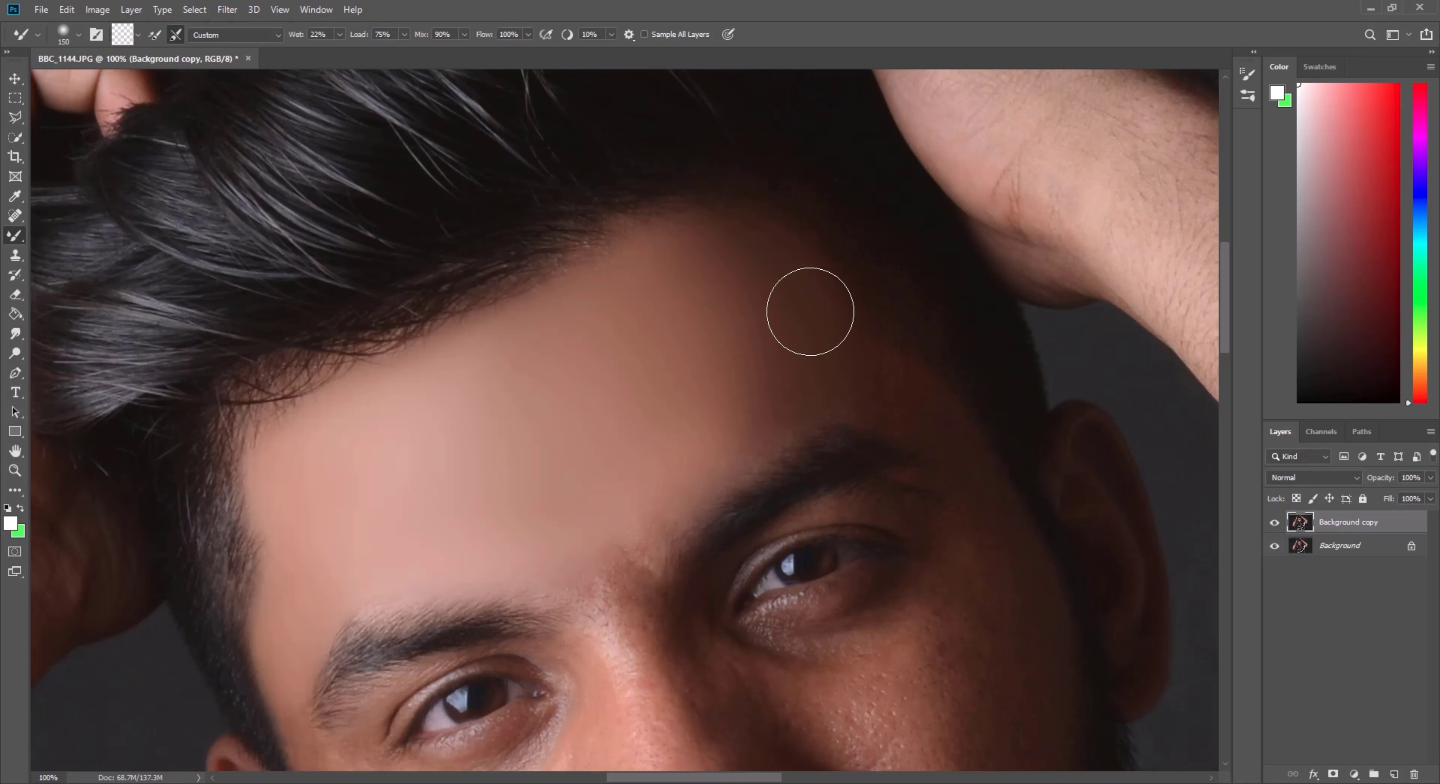
pyautogui.press('[')
pyautogui.press('[')
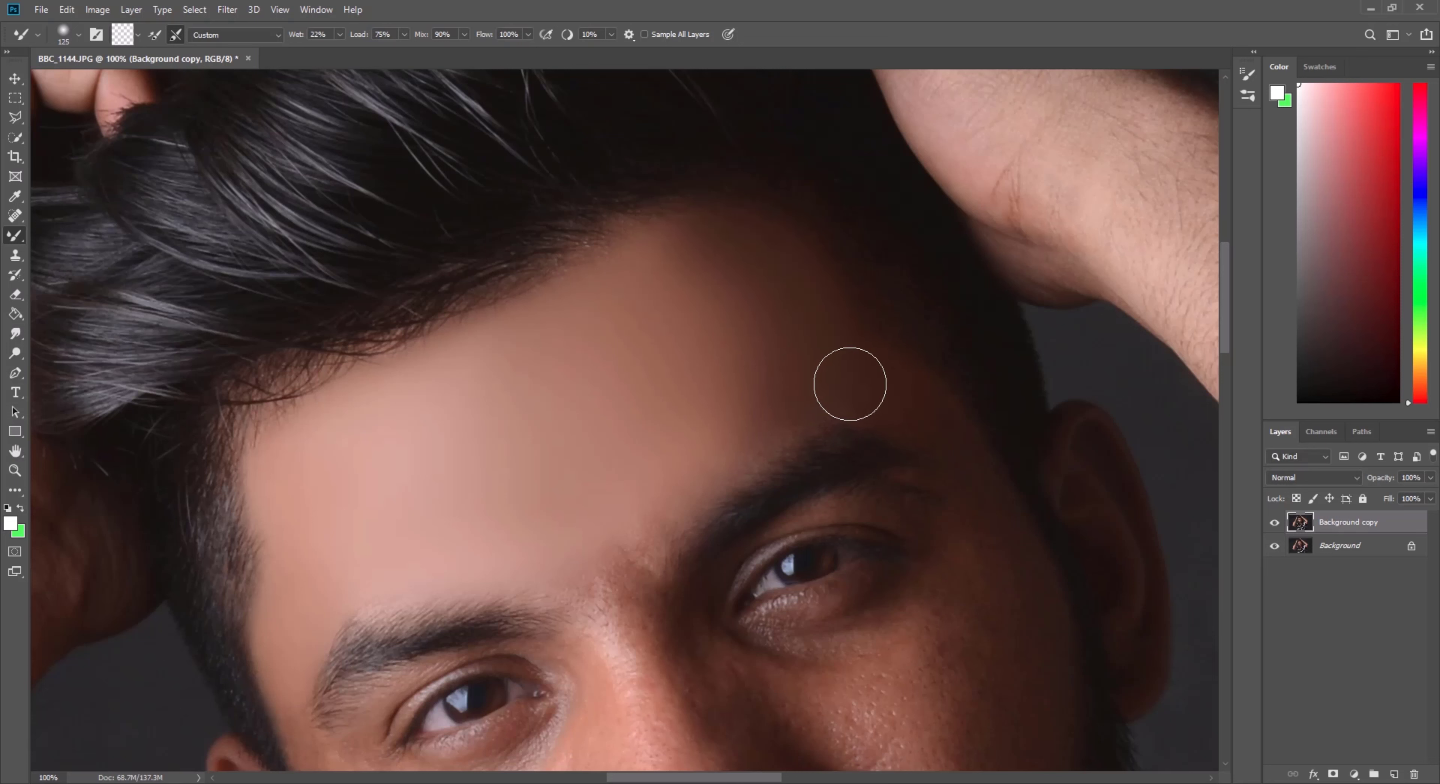
pyautogui.press(']')
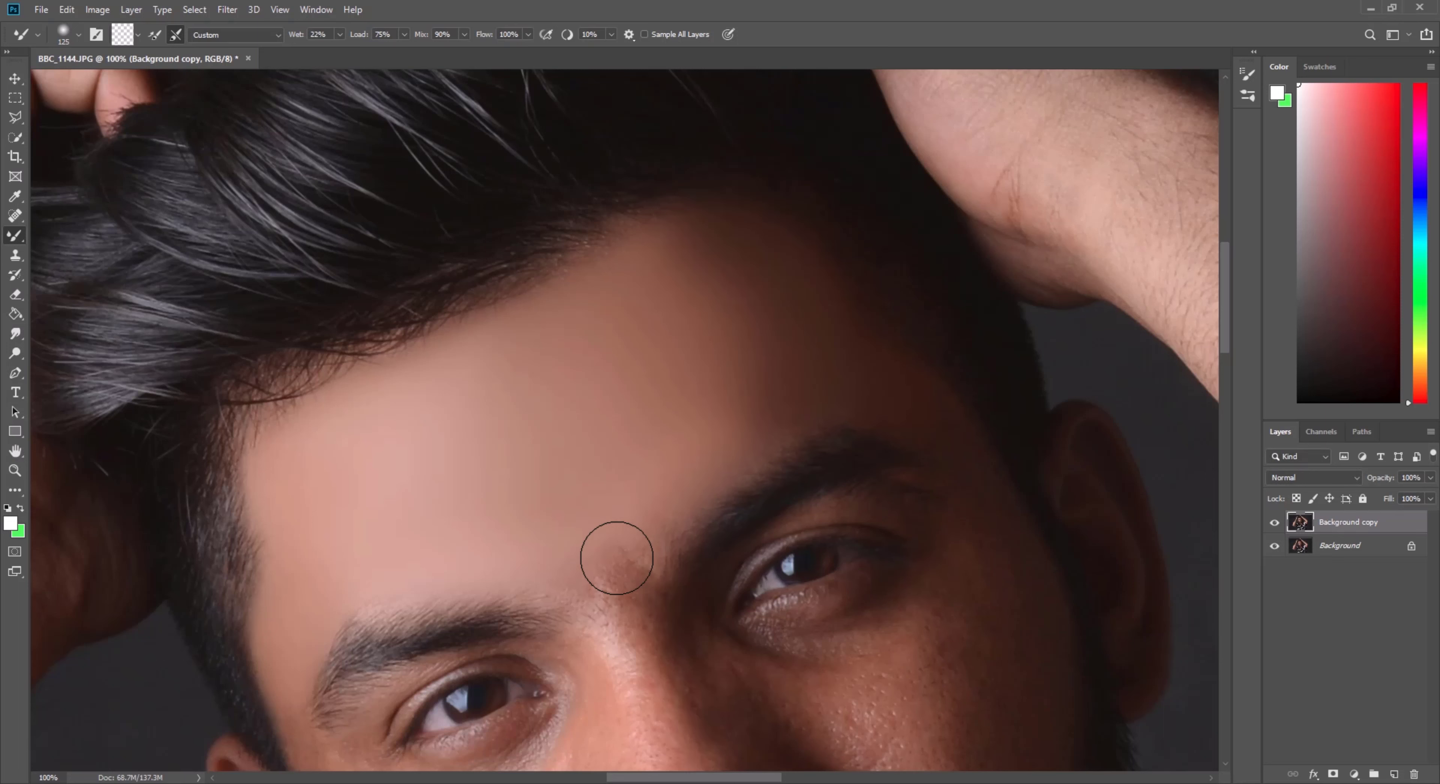
pyautogui.moveTo(617, 553)
pyautogui.mouseDown()
pyautogui.moveTo(633, 546)
pyautogui.moveTo(606, 543)
pyautogui.mouseUp()
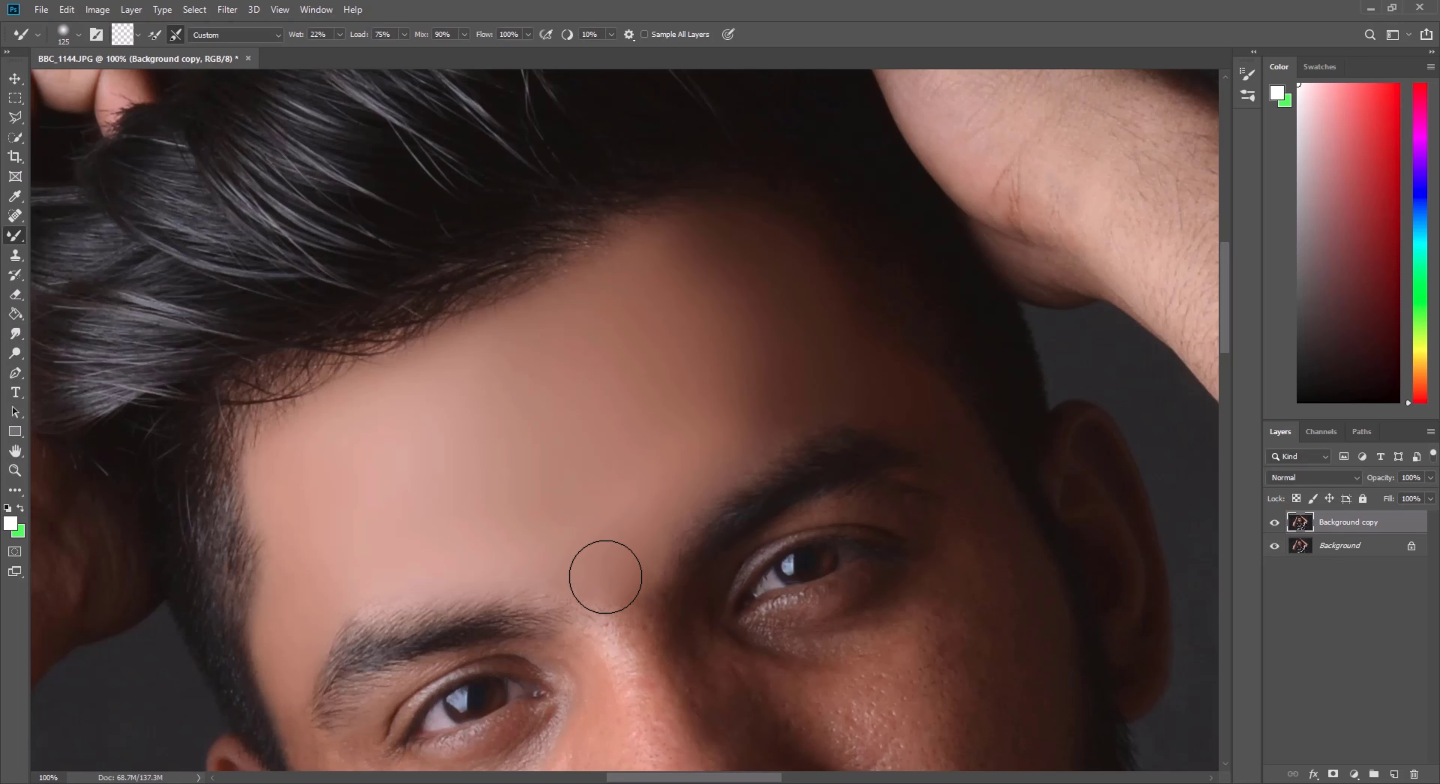
pyautogui.press(']')
pyautogui.scroll(2, 751, 386)
pyautogui.press(']')
pyautogui.press(']')
pyautogui.press(']')
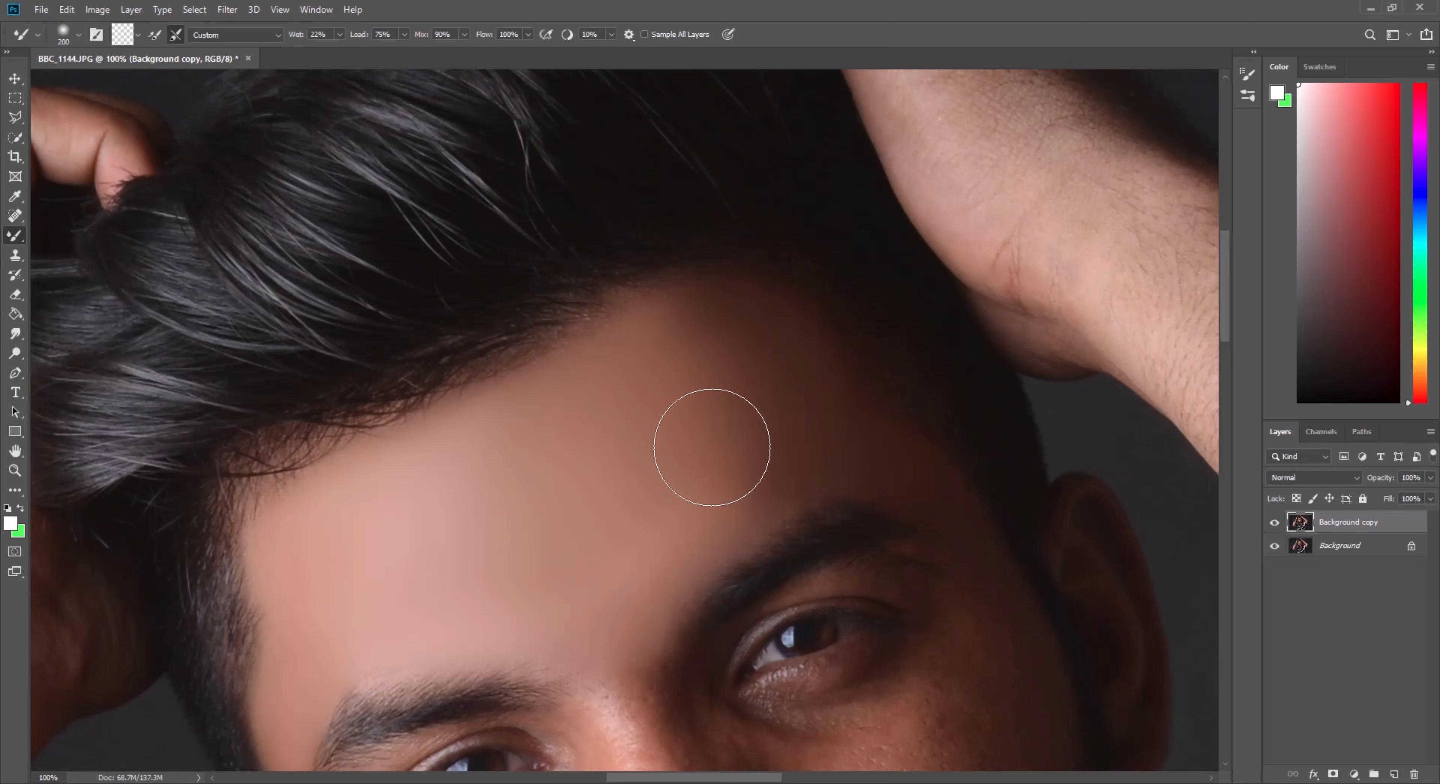
pyautogui.scroll(-3, 681, 375)
# Step: Smooth the cheek skin below the left eye and above the beard with a 125–150 px brush
pyautogui.press('[')
pyautogui.press('[')
pyautogui.scroll(-2, 909, 524)
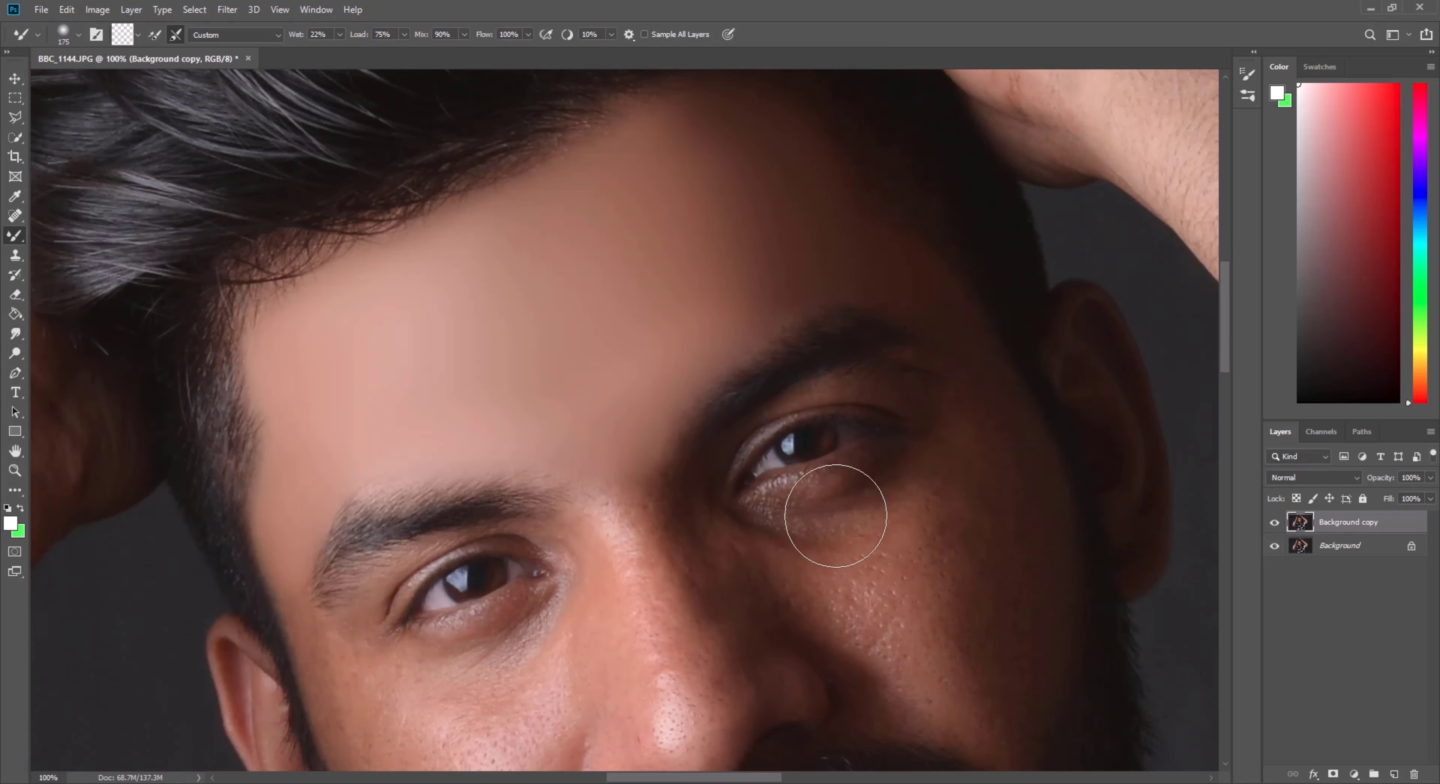
pyautogui.press('[')
pyautogui.press('[')
pyautogui.scroll(-4, 829, 508)
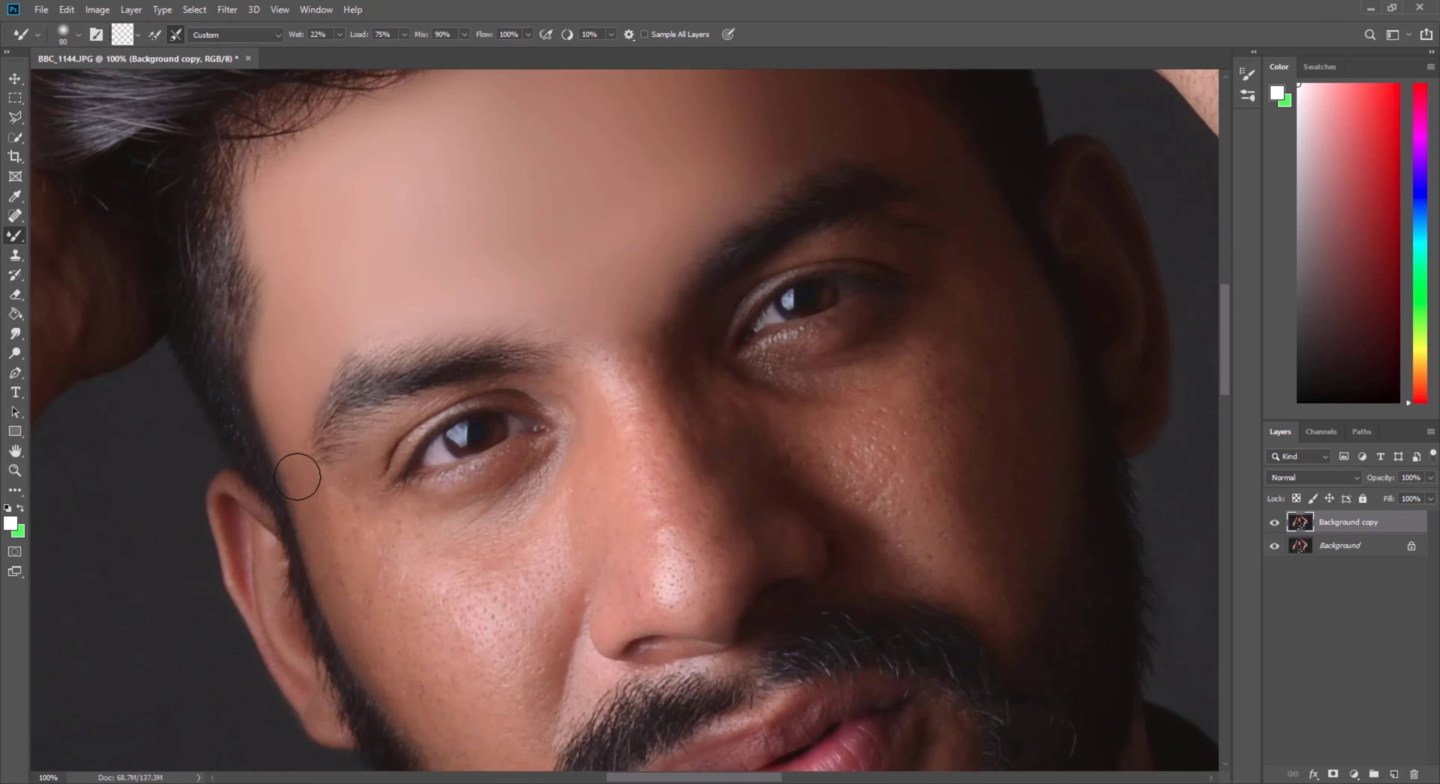
pyautogui.press(']')
pyautogui.scroll(-2, 369, 492)
pyautogui.press(']')
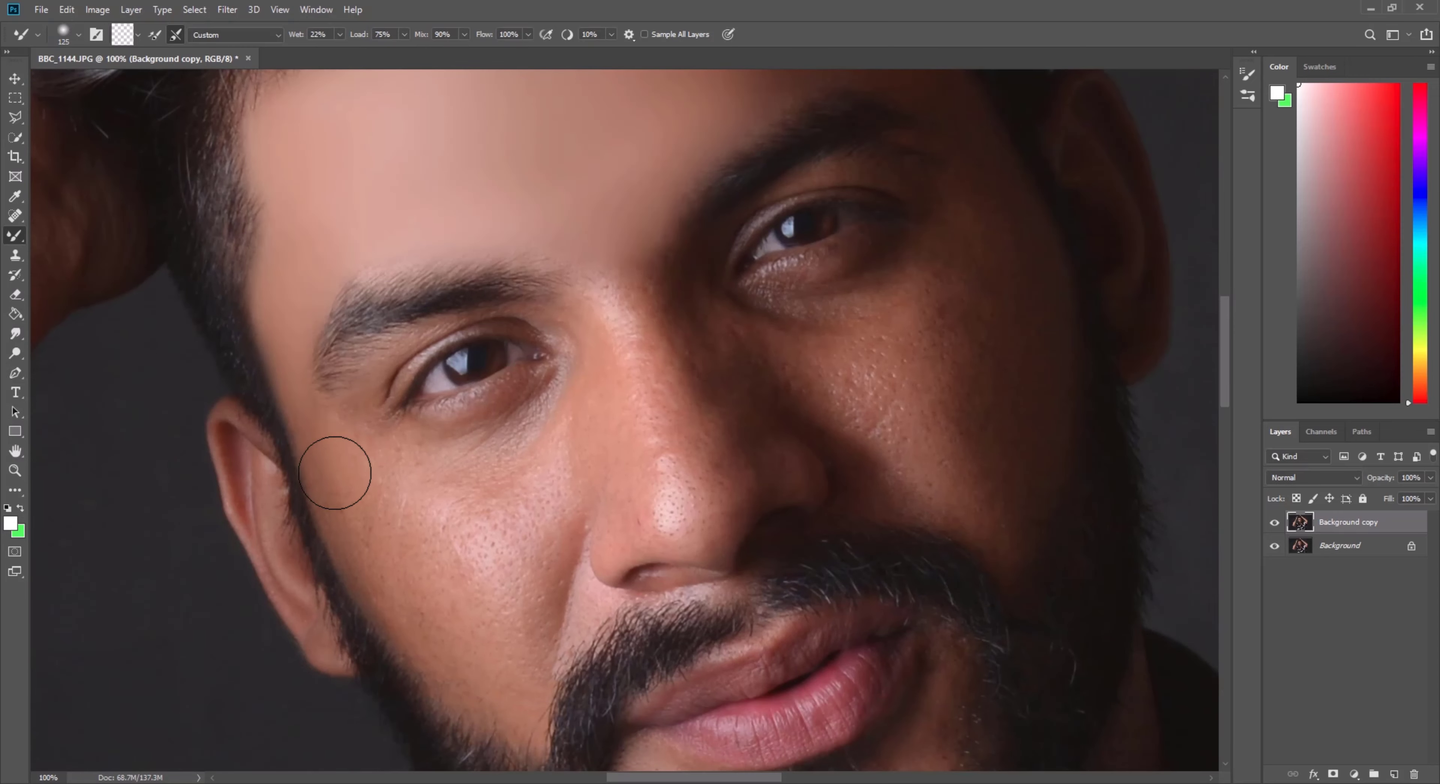
pyautogui.press(']')
pyautogui.moveTo(347, 476)
pyautogui.mouseDown()
pyautogui.moveTo(371, 489)
pyautogui.moveTo(379, 463)
pyautogui.mouseUp()
pyautogui.press('[')
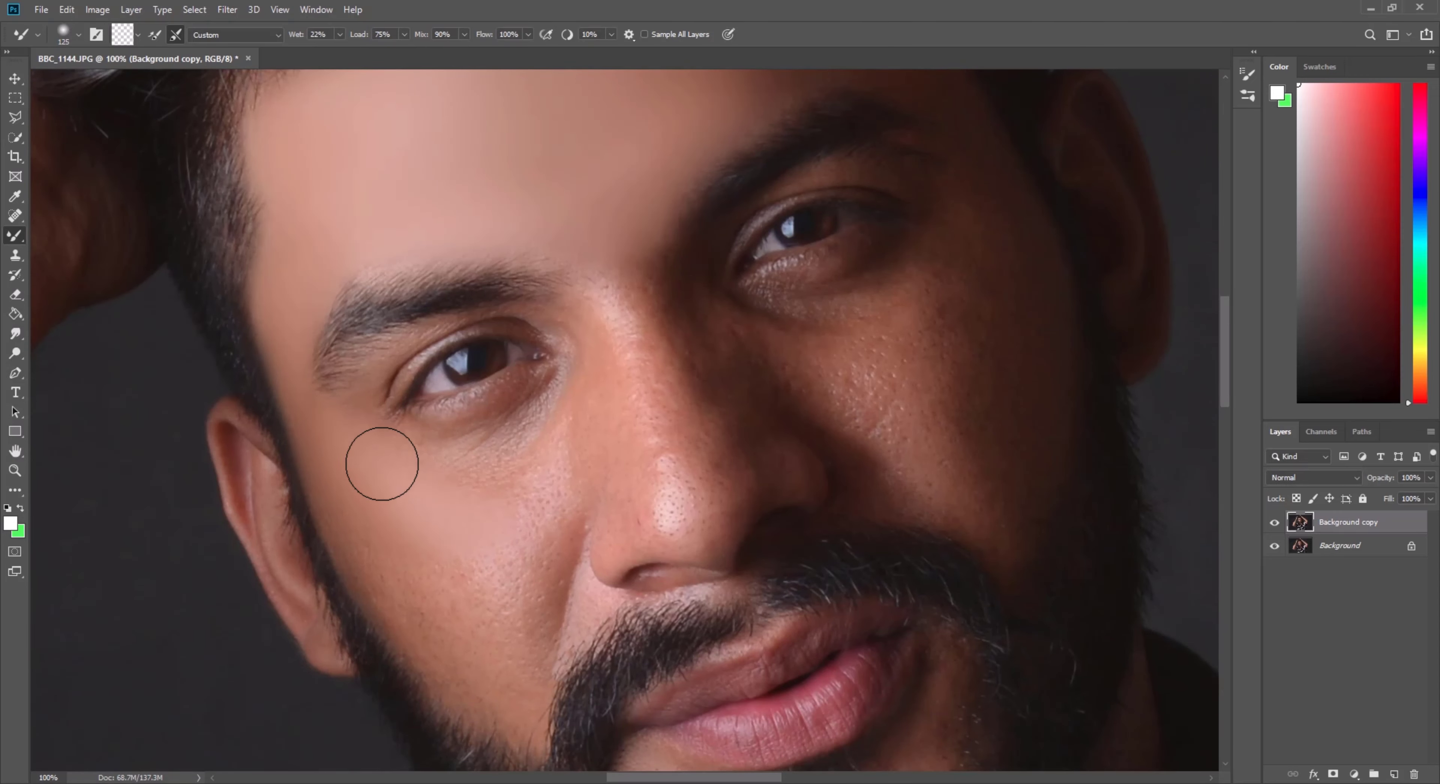
pyautogui.moveTo(390, 519); pyautogui.dragTo(366, 518)
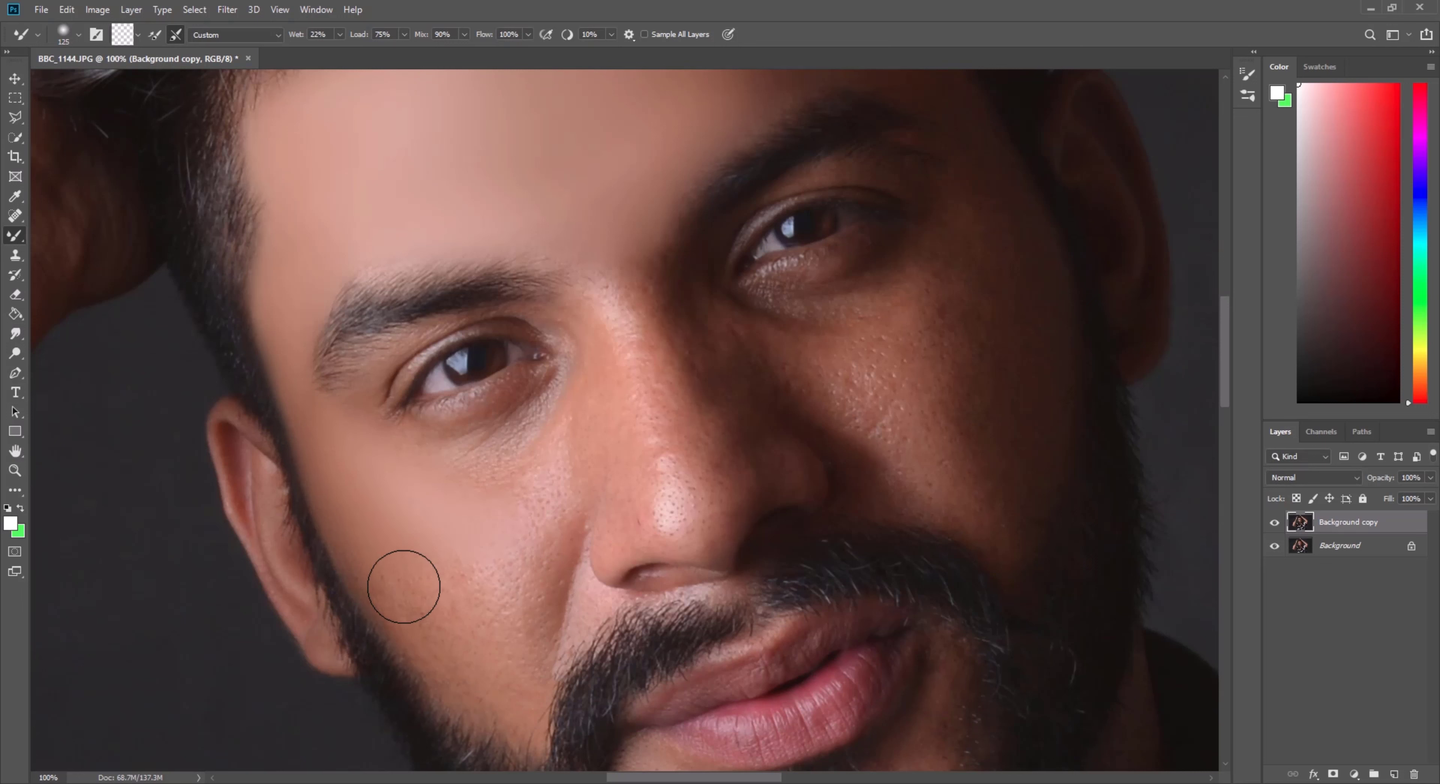
pyautogui.press('[')
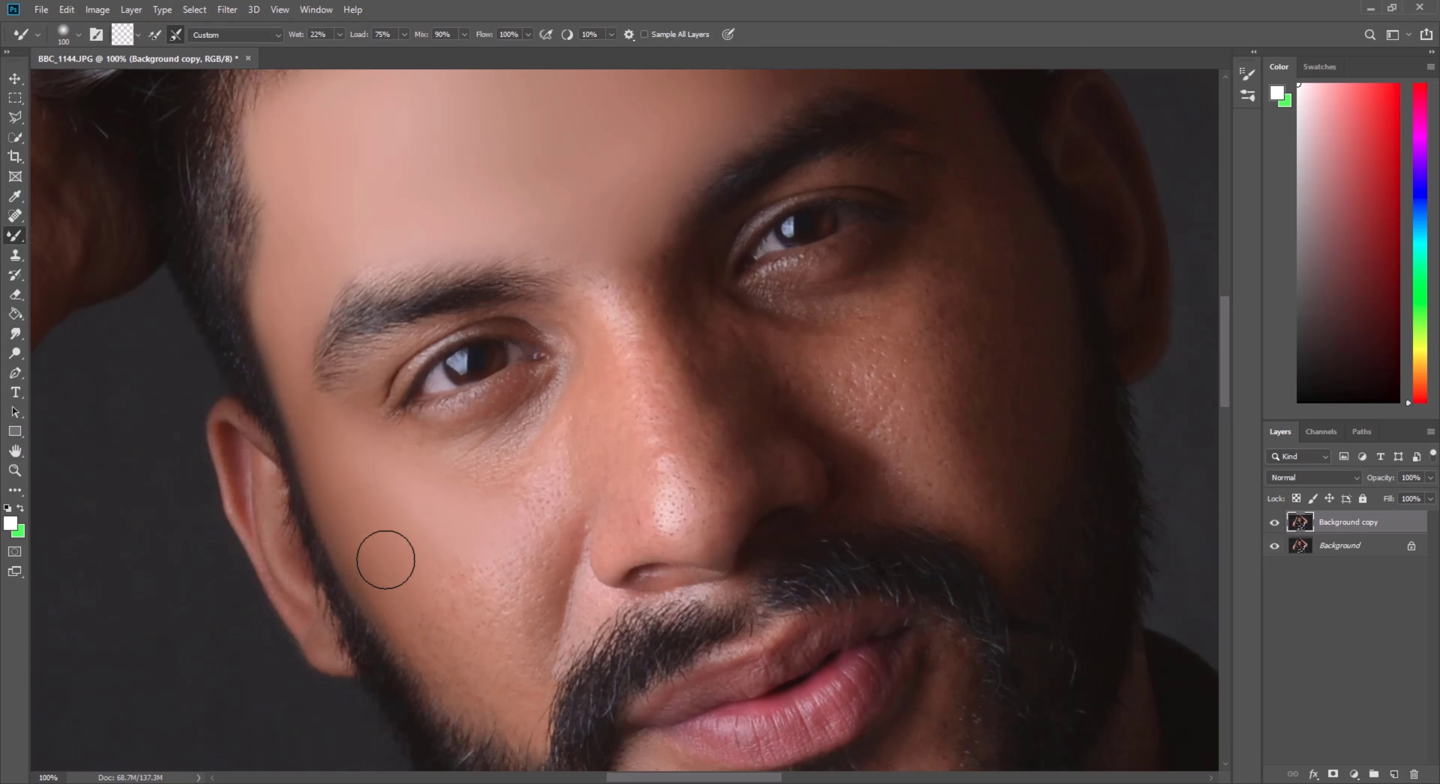
pyautogui.press(']')
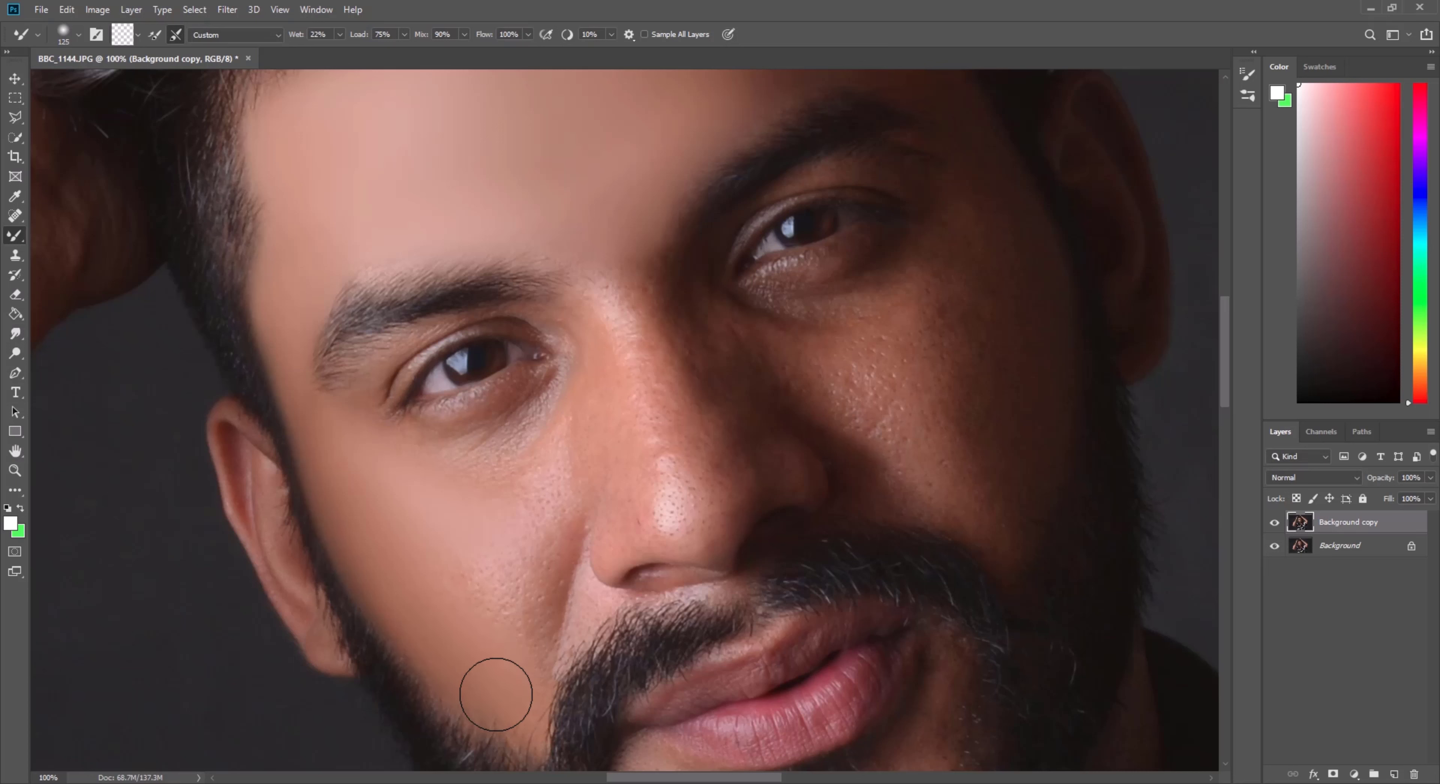
pyautogui.press(']')
pyautogui.moveTo(481, 592); pyautogui.dragTo(514, 649)
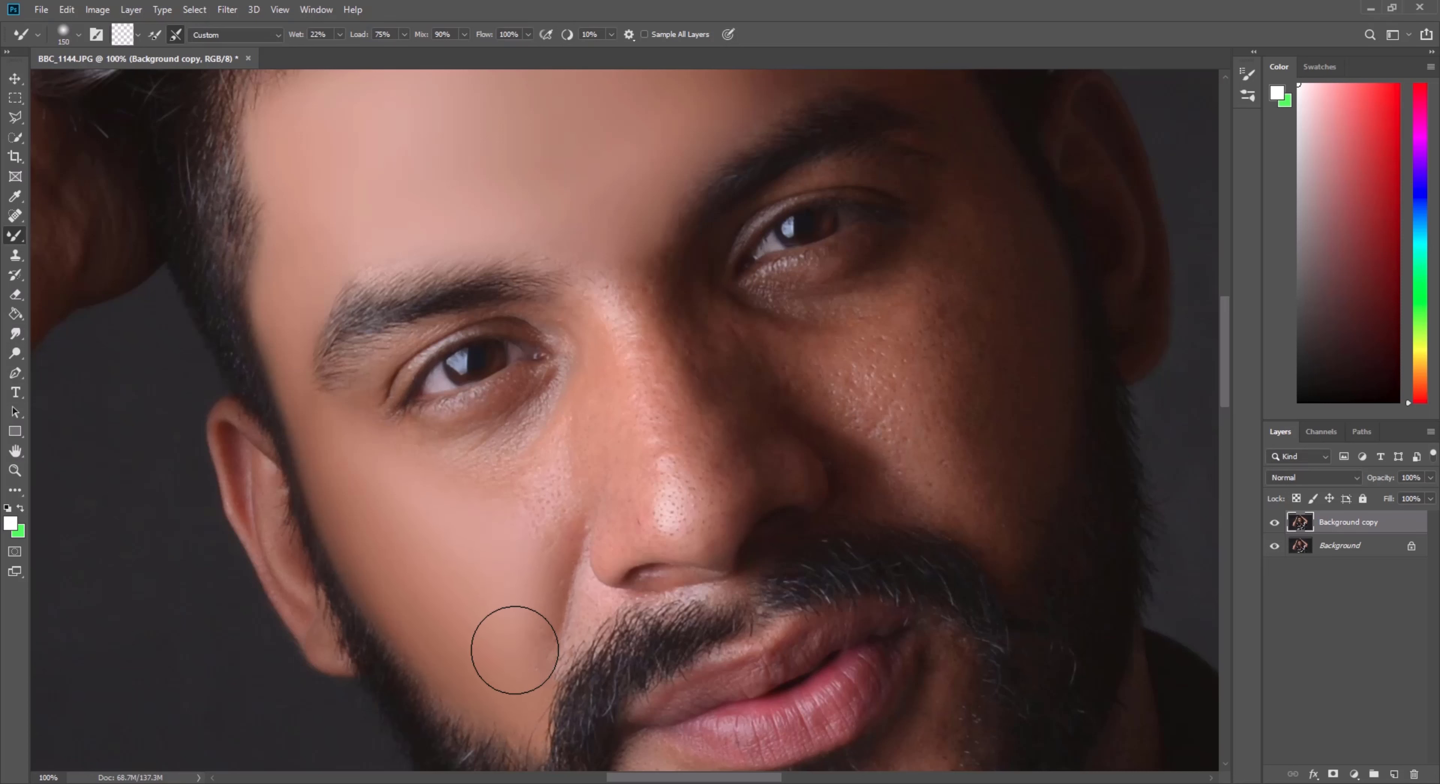
# Step: Blend the pore texture on the nose bridge, nose tip and beside the nose at 100–125 px
pyautogui.press('[')
pyautogui.press('[')
pyautogui.scroll(1, 527, 559)
pyautogui.press(']')
pyautogui.press(']')
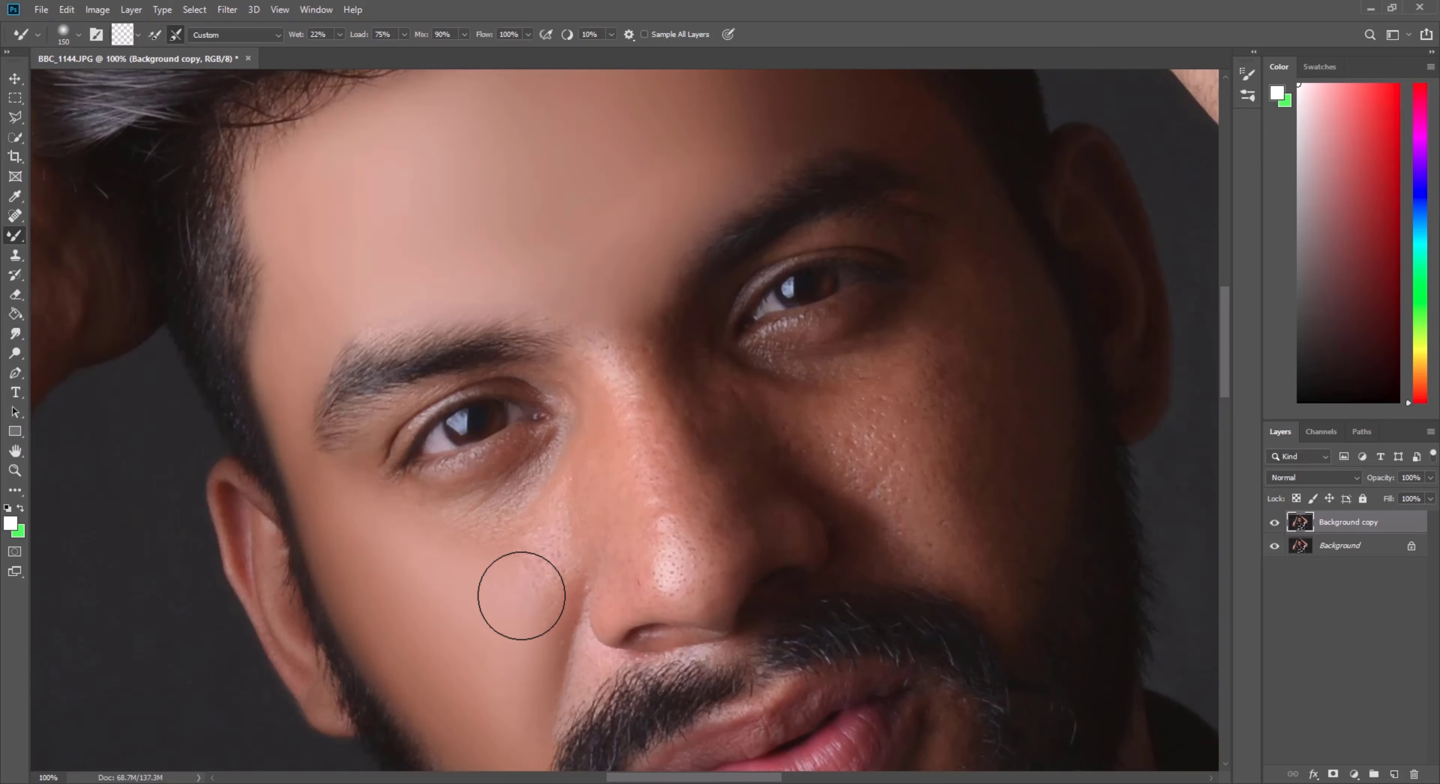
pyautogui.scroll(1, 559, 530)
pyautogui.press('[')
pyautogui.press('[')
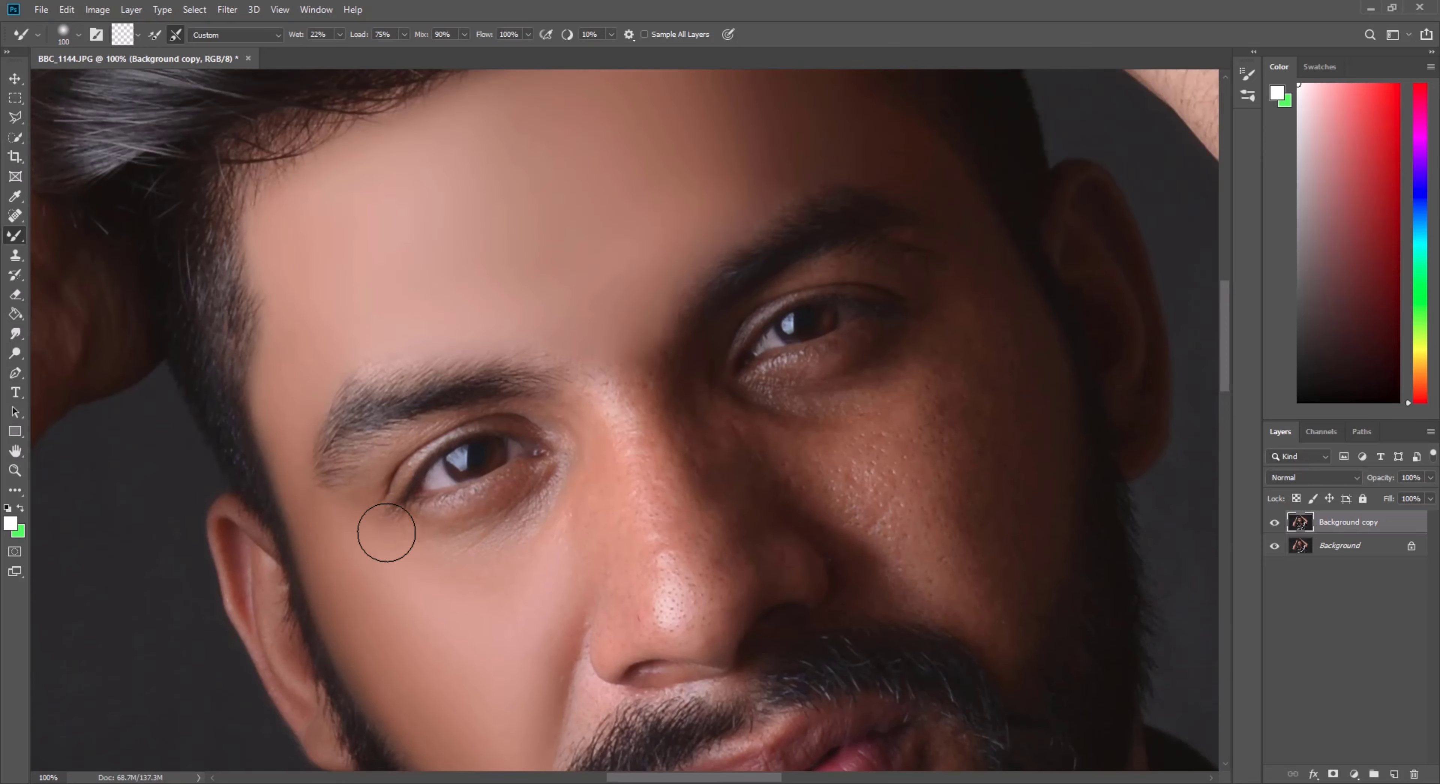
pyautogui.press('[')
pyautogui.press('[')
pyautogui.scroll(1, 424, 467)
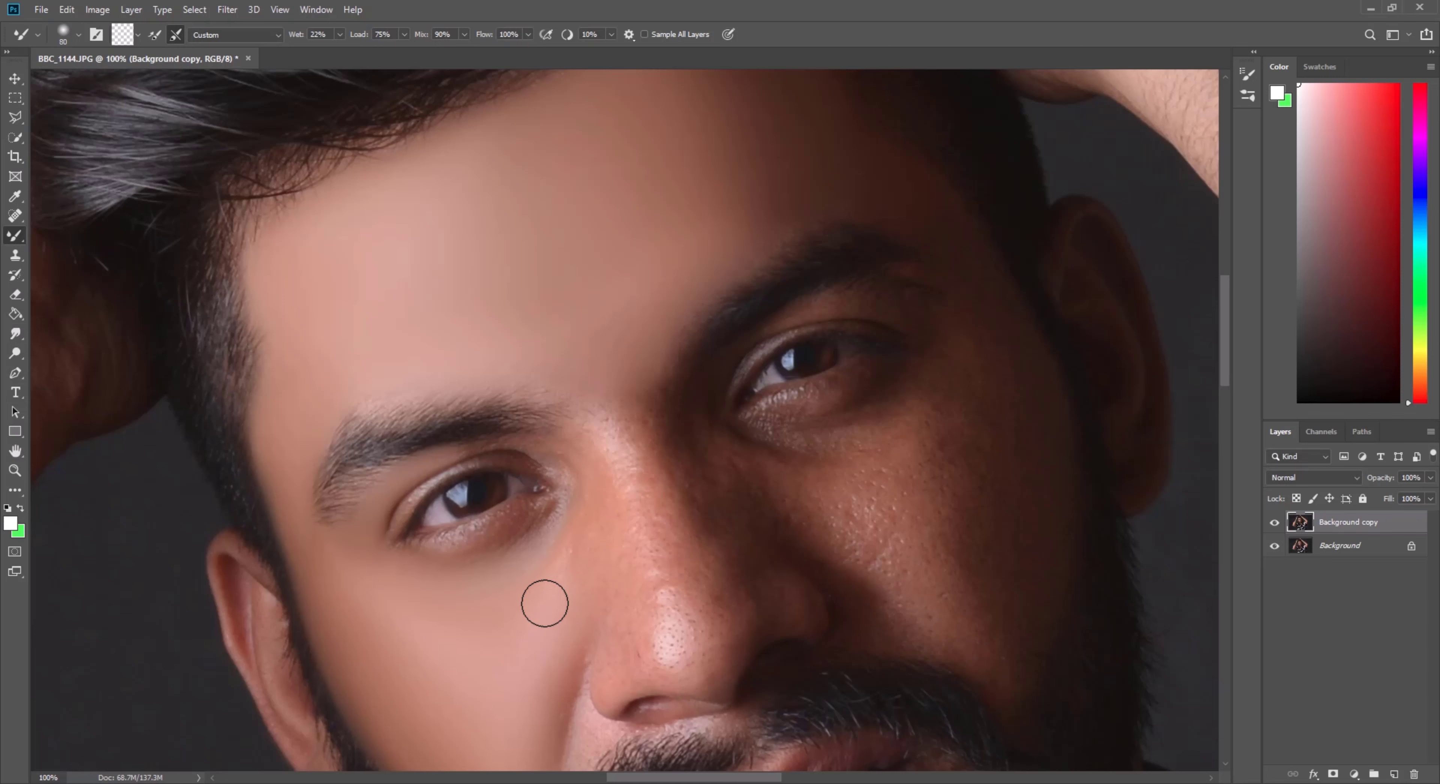
pyautogui.press(']')
pyautogui.scroll(-2, 581, 504)
pyautogui.press(']')
pyautogui.press(']')
pyautogui.scroll(1, 616, 403)
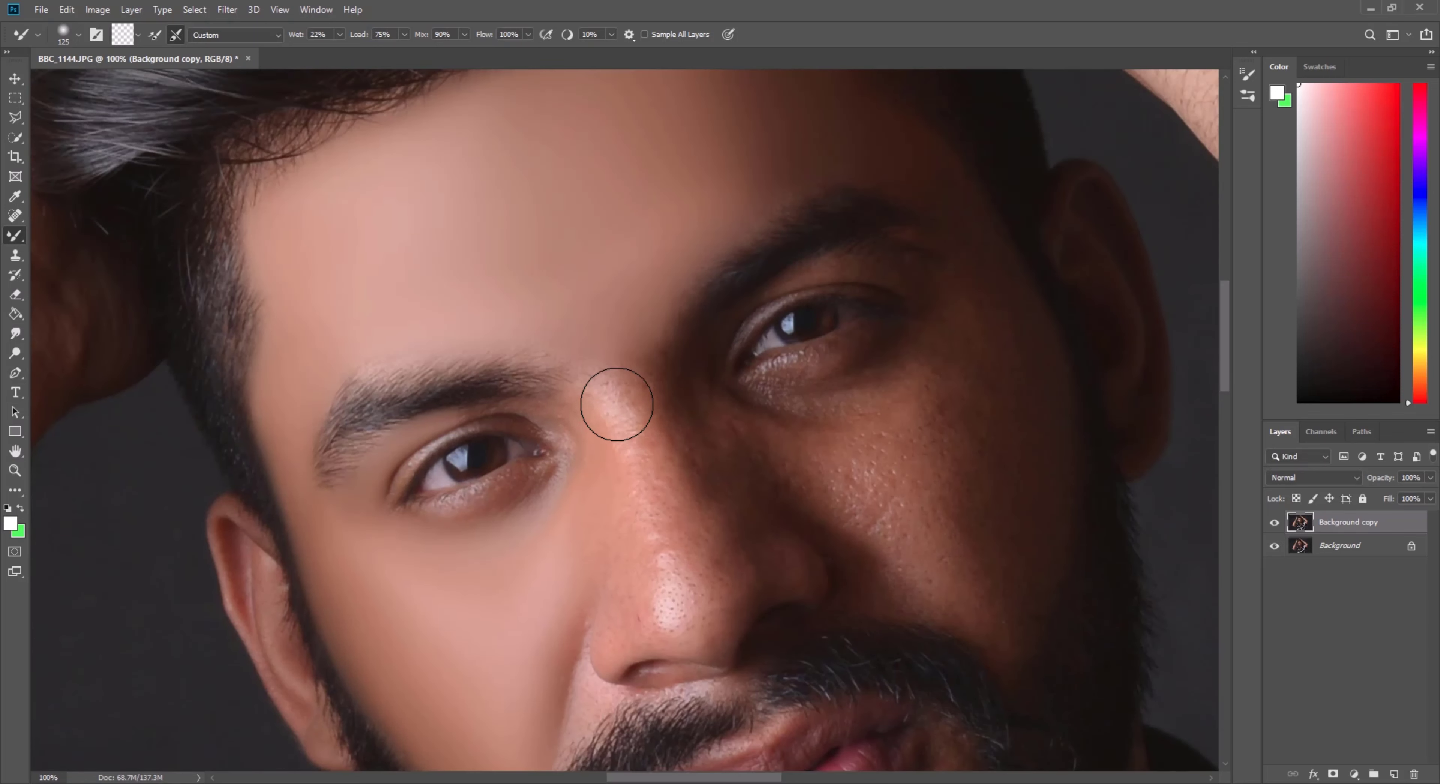
pyautogui.moveTo(616, 403)
pyautogui.mouseDown()
pyautogui.moveTo(639, 485)
pyautogui.moveTo(620, 392)
pyautogui.moveTo(630, 408)
pyautogui.mouseUp()
pyautogui.press('[')
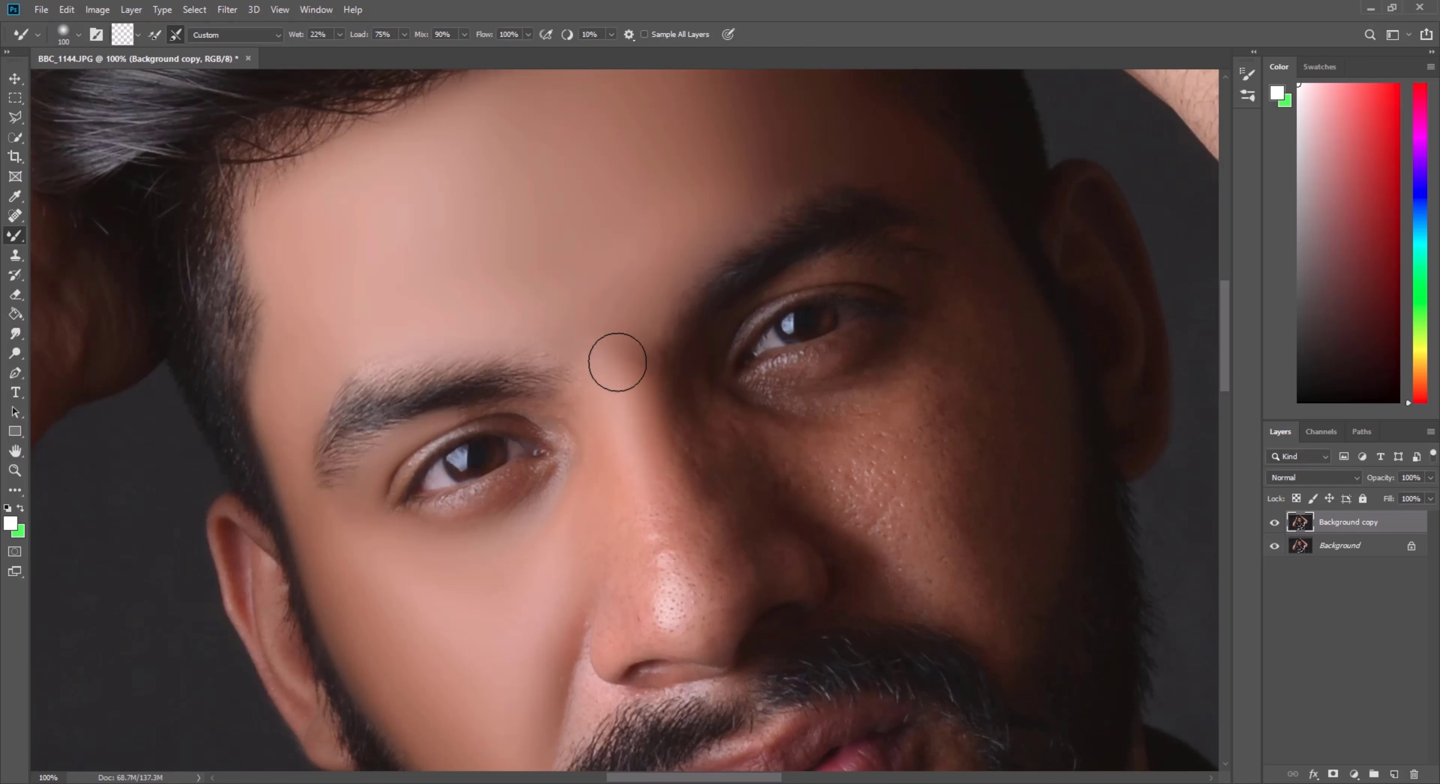
pyautogui.press(']')
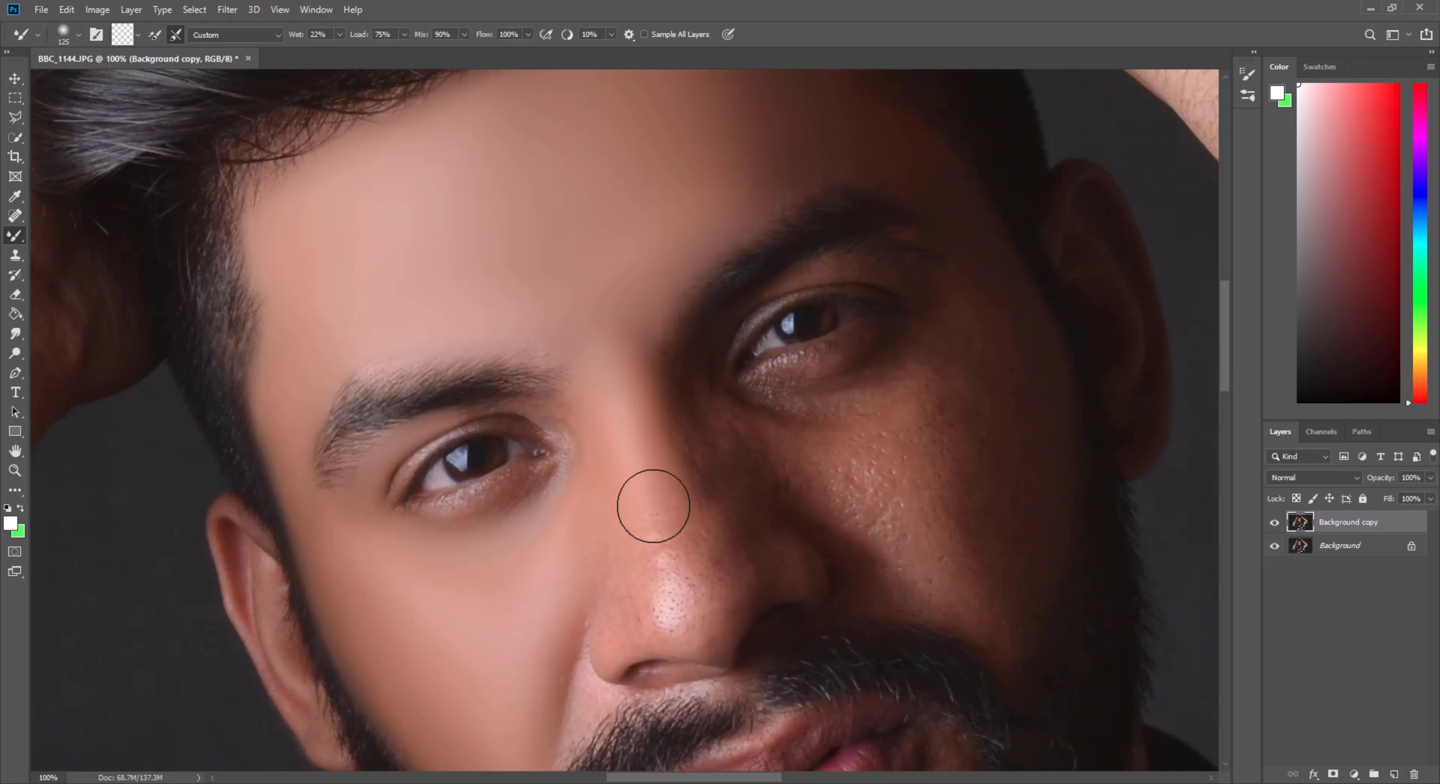
pyautogui.press('[')
pyautogui.scroll(-1, 656, 506)
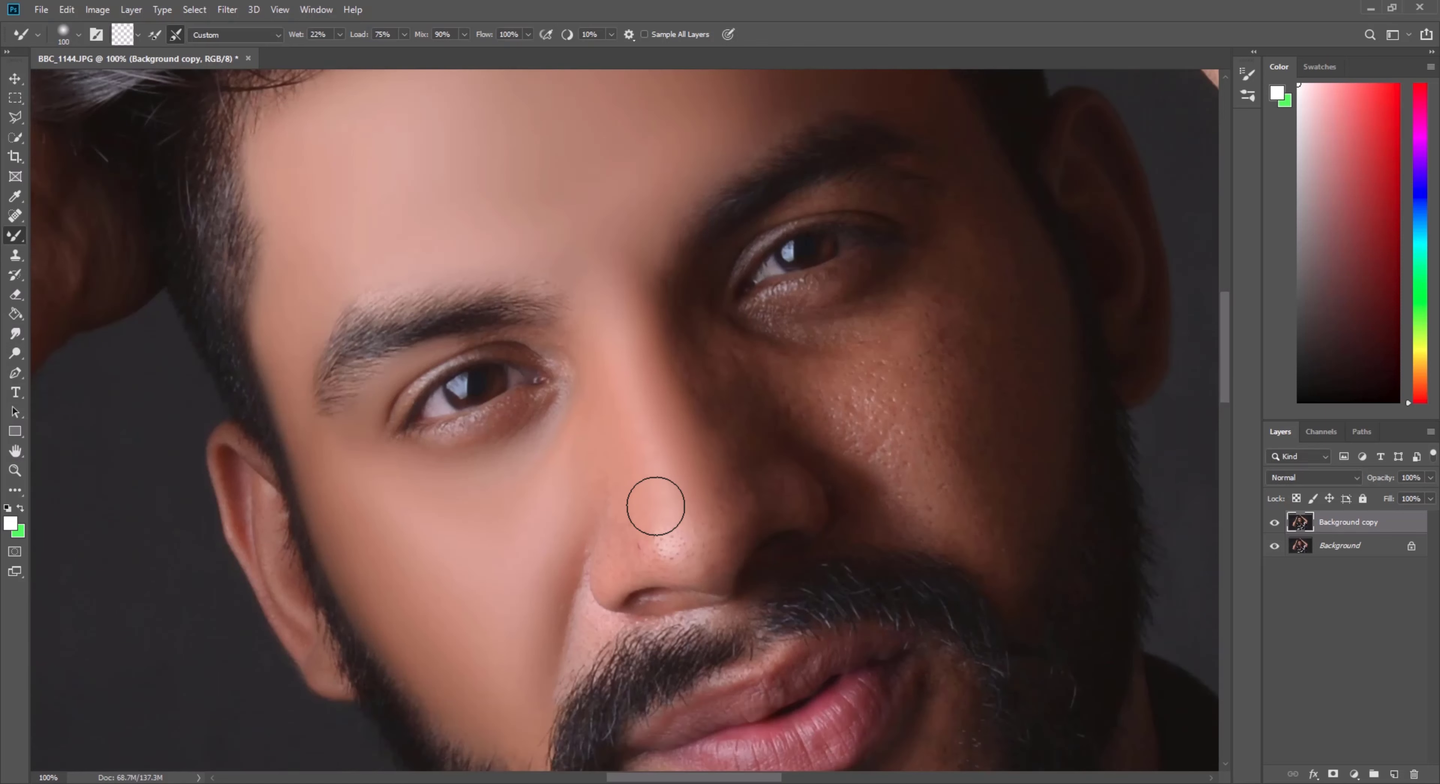
pyautogui.moveTo(655, 506)
pyautogui.mouseDown()
pyautogui.moveTo(694, 470)
pyautogui.moveTo(666, 476)
pyautogui.moveTo(669, 543)
pyautogui.moveTo(695, 556)
pyautogui.mouseUp()
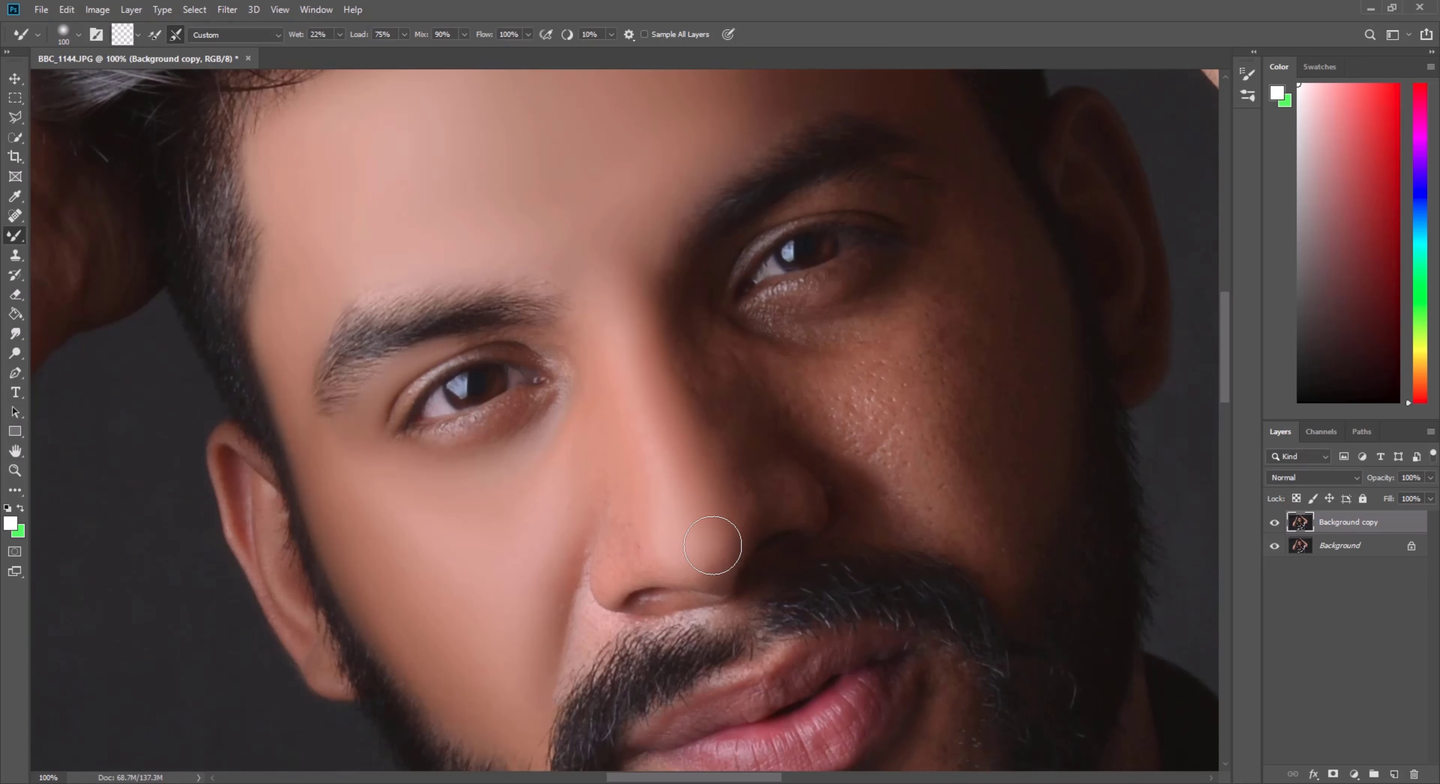
pyautogui.moveTo(652, 540); pyautogui.dragTo(636, 553)
# Step: Resize the Mixer Brush repeatedly while blending the cheek, under-eye, temple and brow skin
pyautogui.press('[')
pyautogui.press('[')
pyautogui.press('[')
pyautogui.press('[')
pyautogui.scroll(-2, 576, 476)
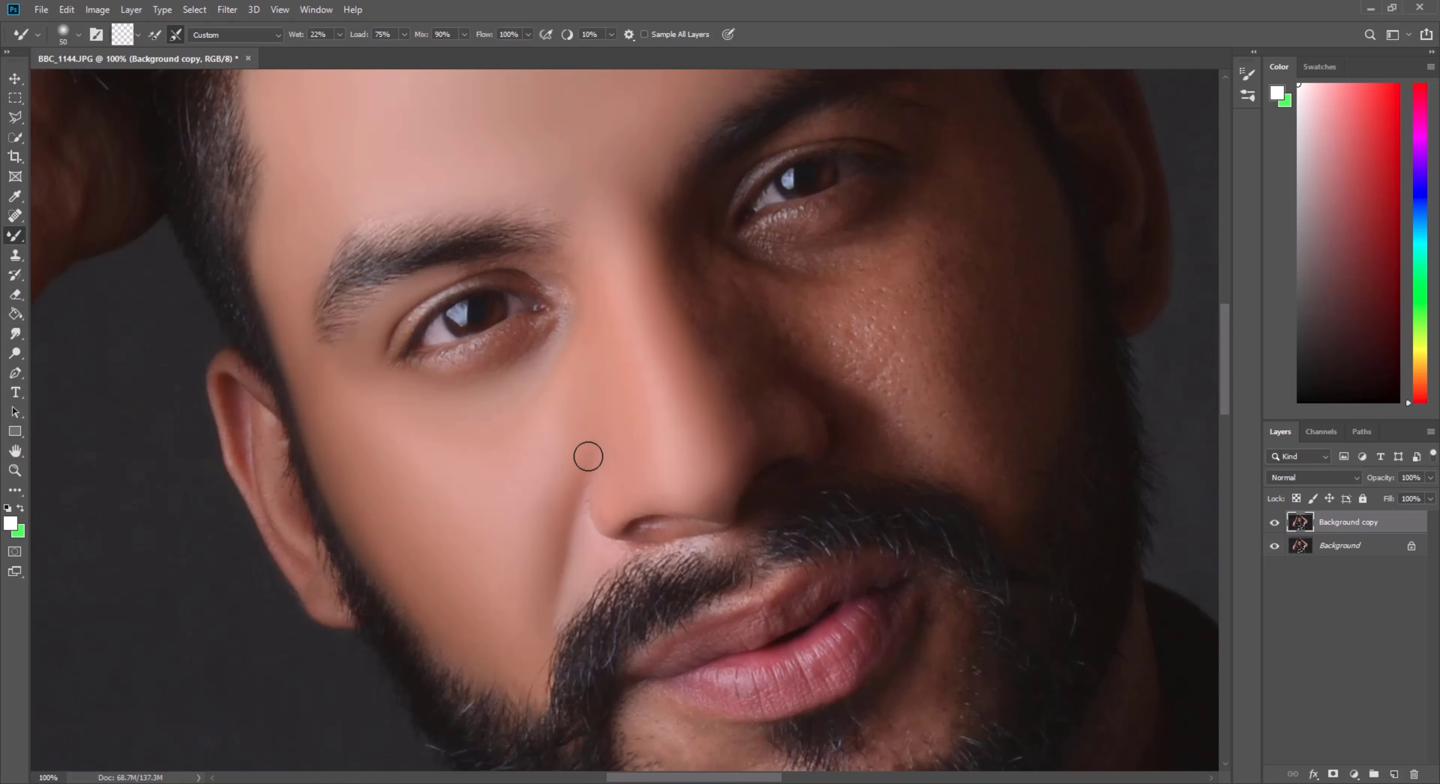
pyautogui.scroll(-2, 552, 546)
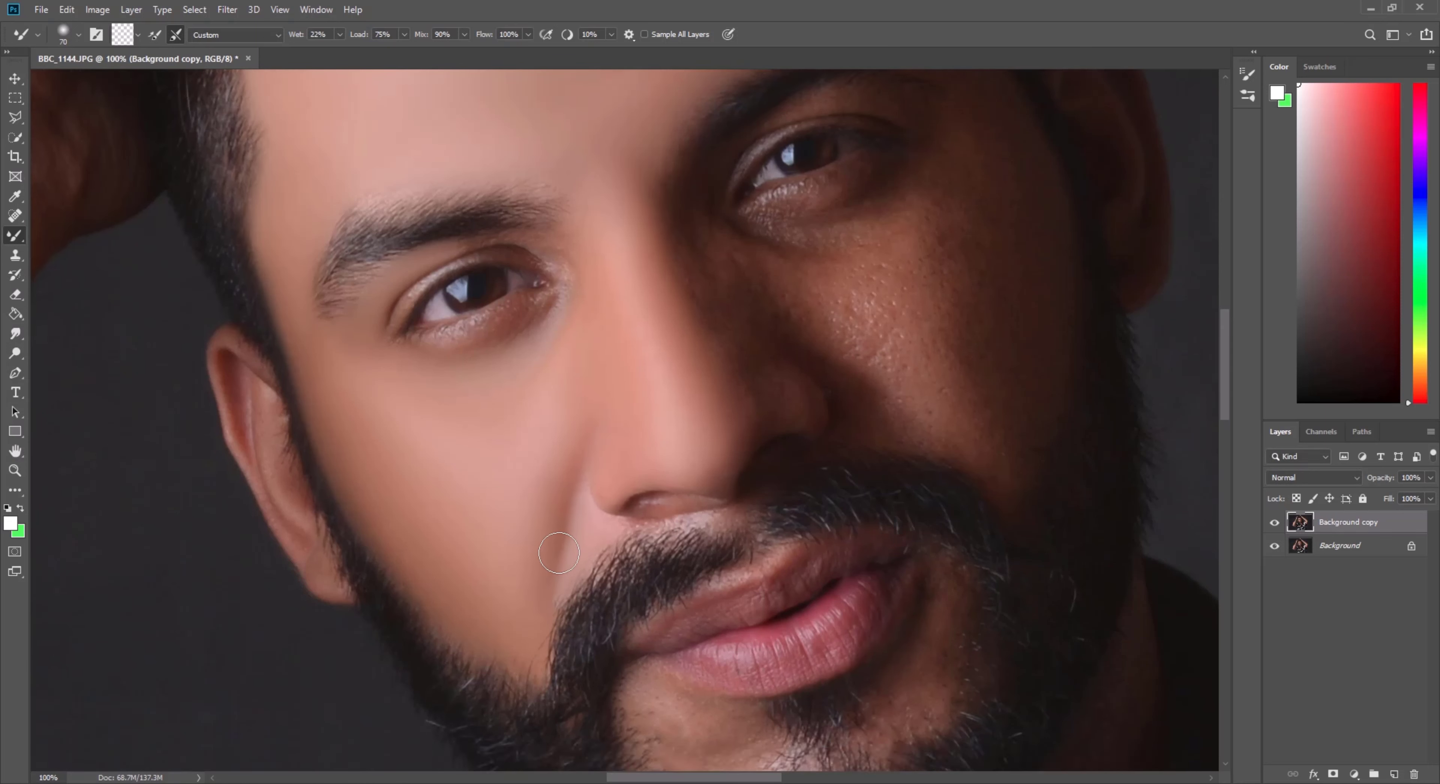
pyautogui.press(']')
pyautogui.press(']')
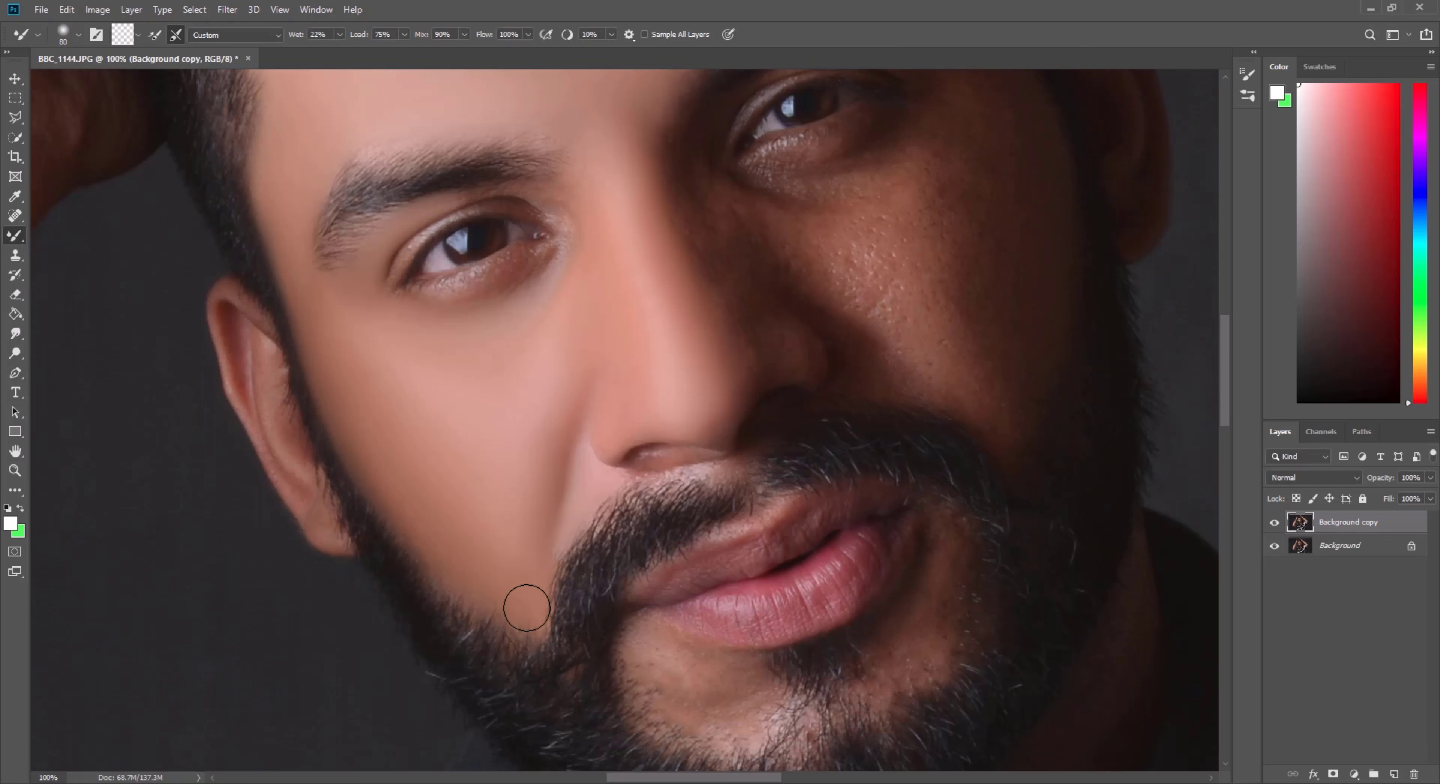
pyautogui.scroll(2, 472, 598)
pyautogui.press(']')
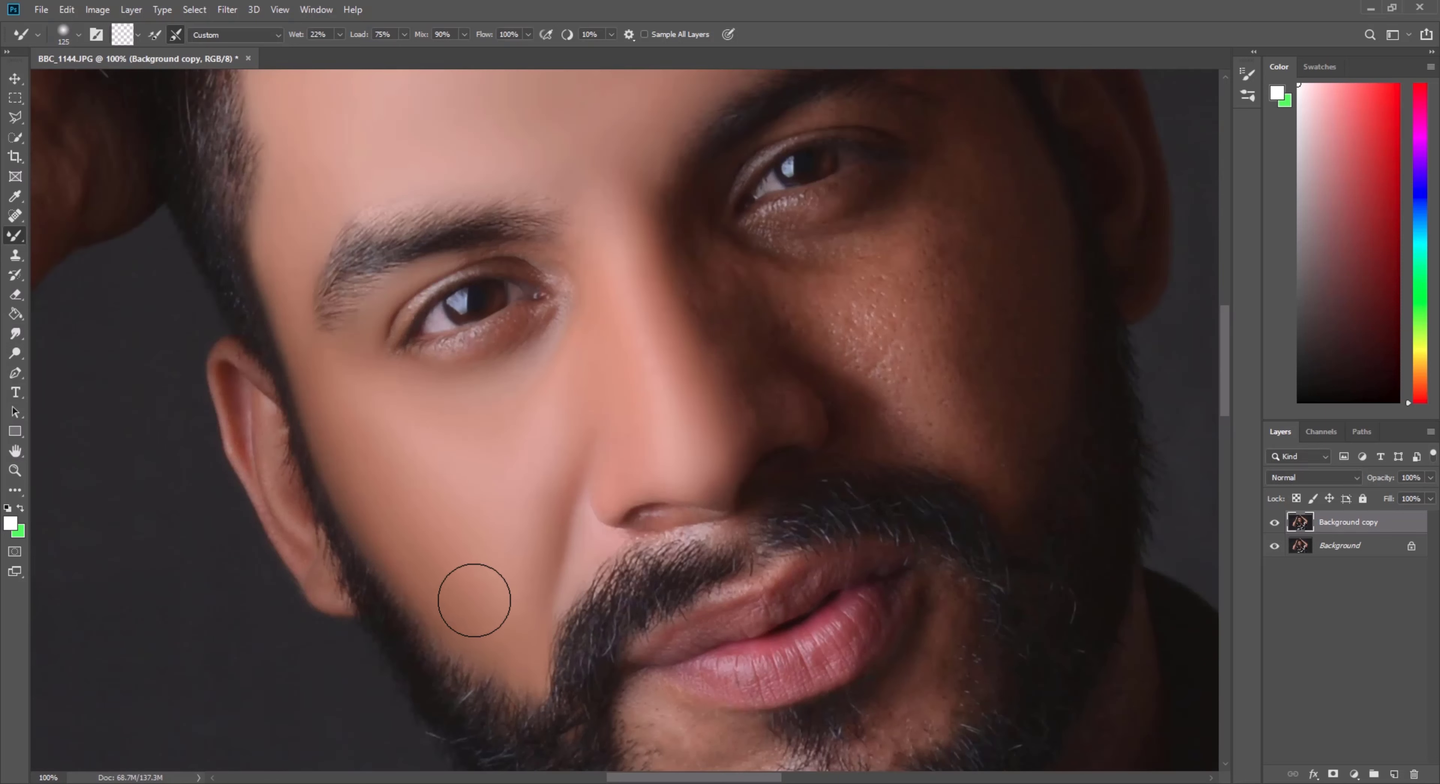
pyautogui.scroll(1, 514, 527)
pyautogui.scroll(3, 654, 413)
pyautogui.press('[')
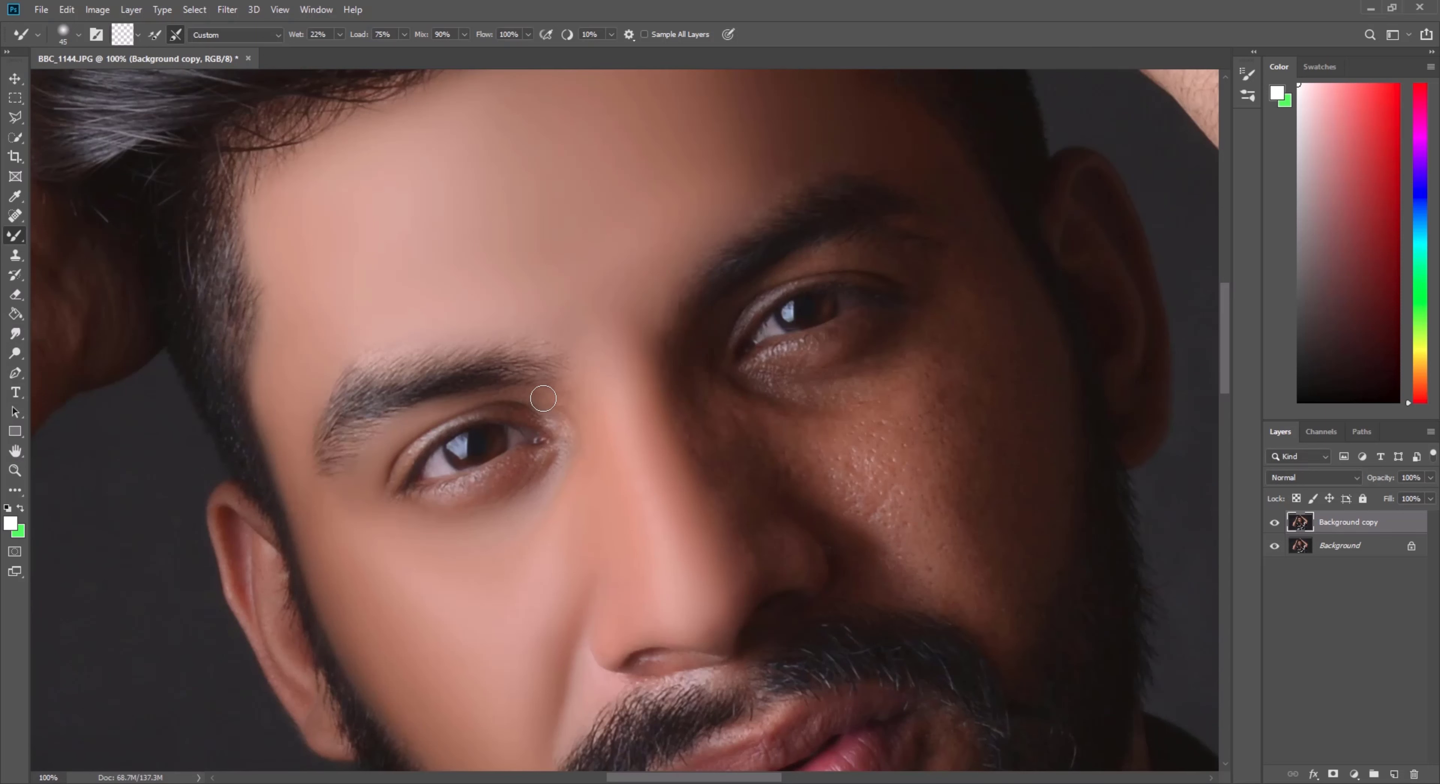
pyautogui.scroll(-1, 472, 407)
pyautogui.scroll(1, 787, 440)
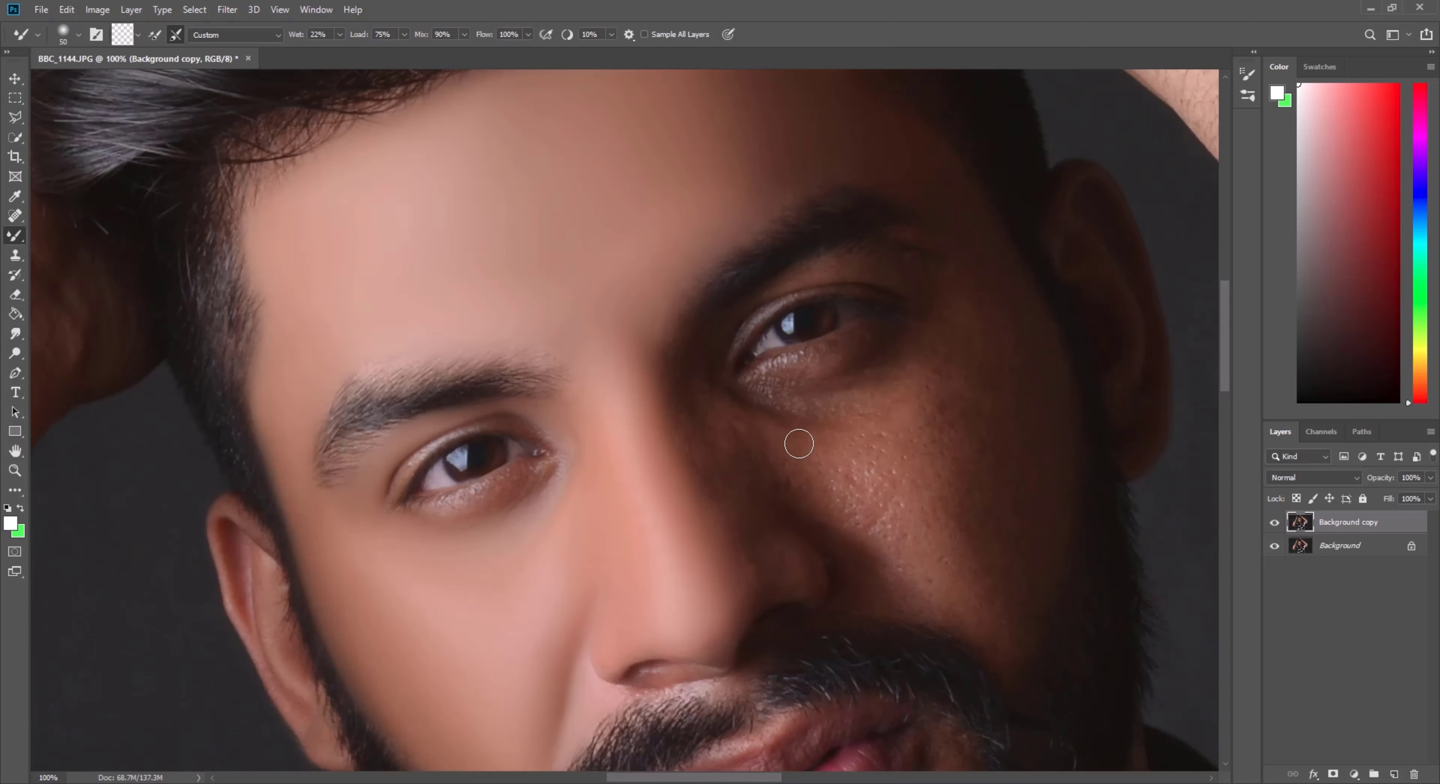
pyautogui.hscroll(2, 781, 411)
pyautogui.hscroll(2, 765, 435)
pyautogui.press(']')
pyautogui.press(']')
pyautogui.scroll(3, 724, 327)
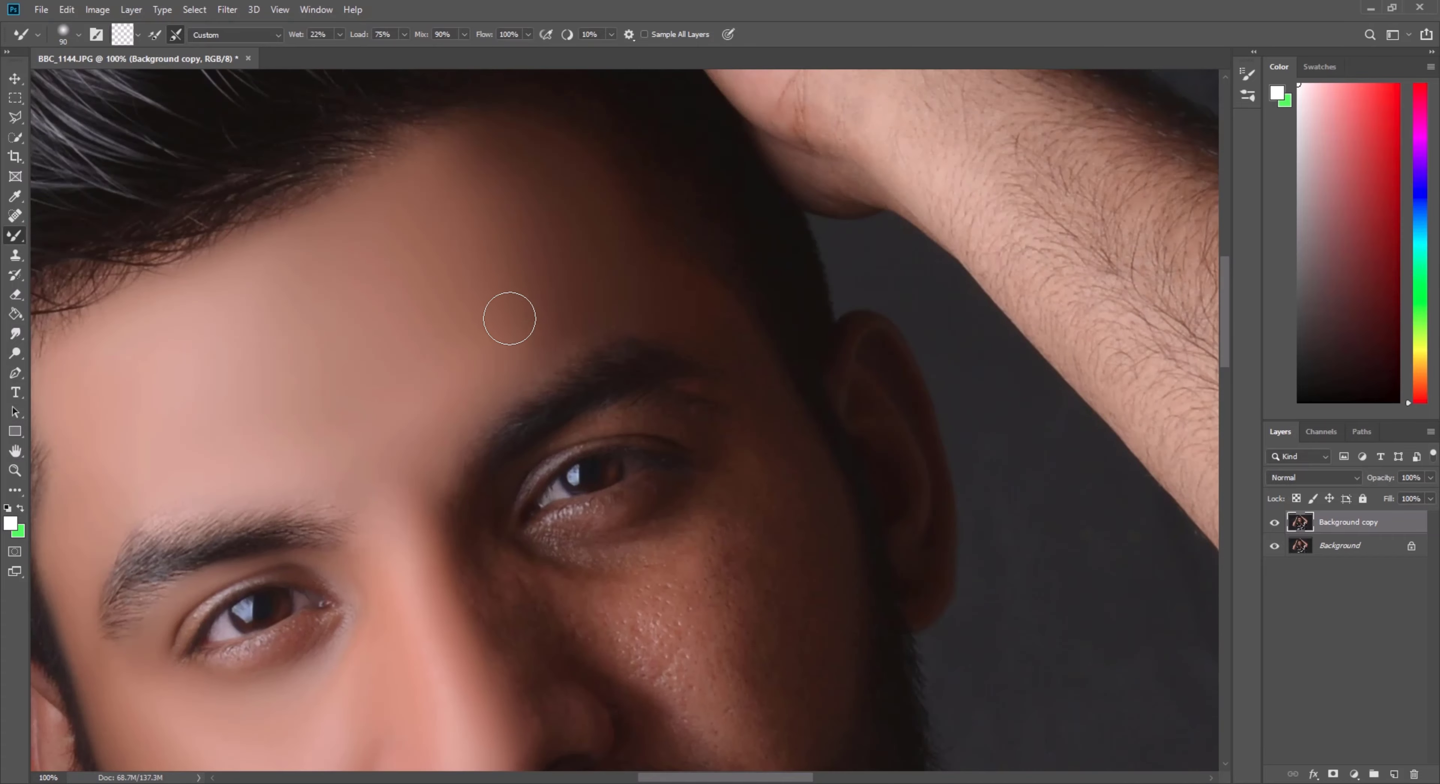
pyautogui.scroll(-3, 758, 391)
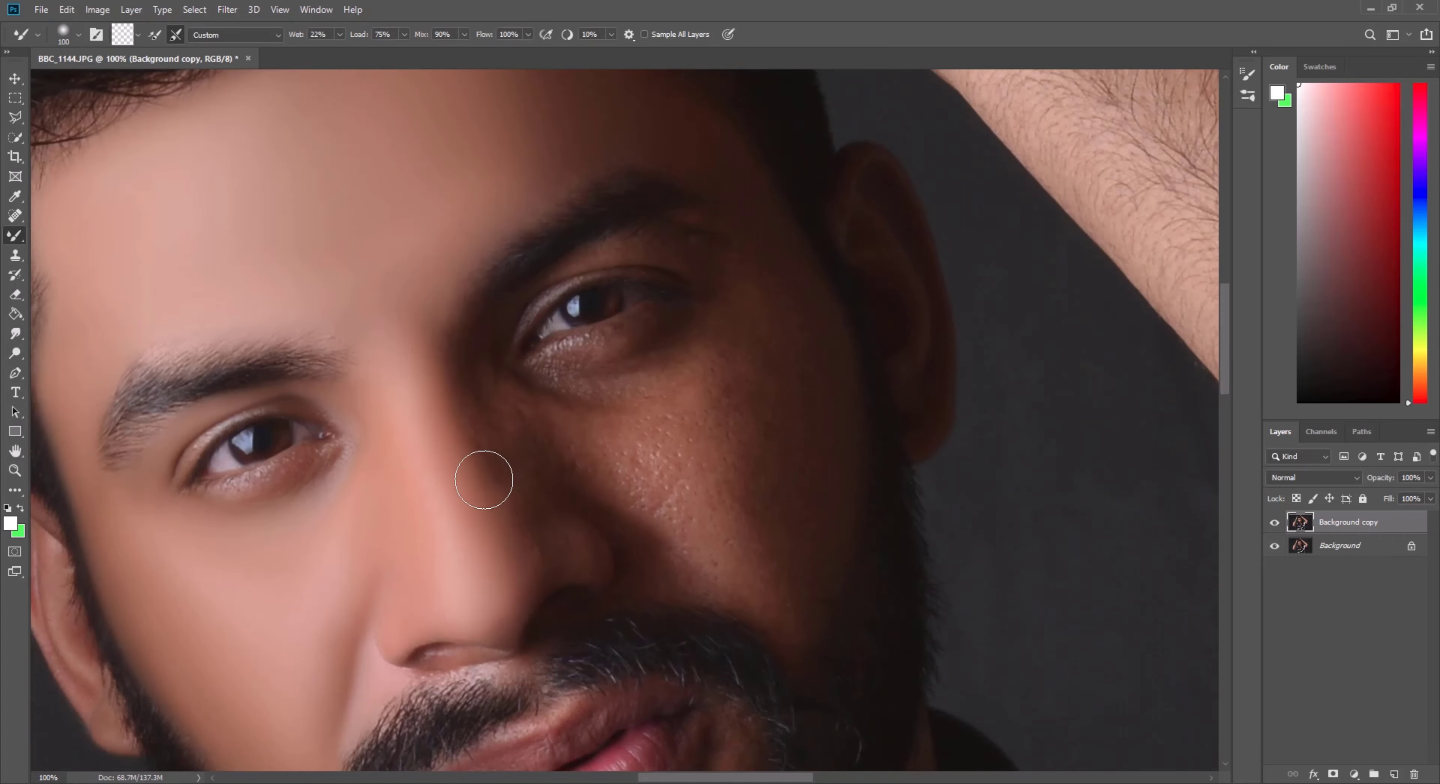
pyautogui.press(']')
pyautogui.press(']')
pyautogui.press(']')
pyautogui.press(']')
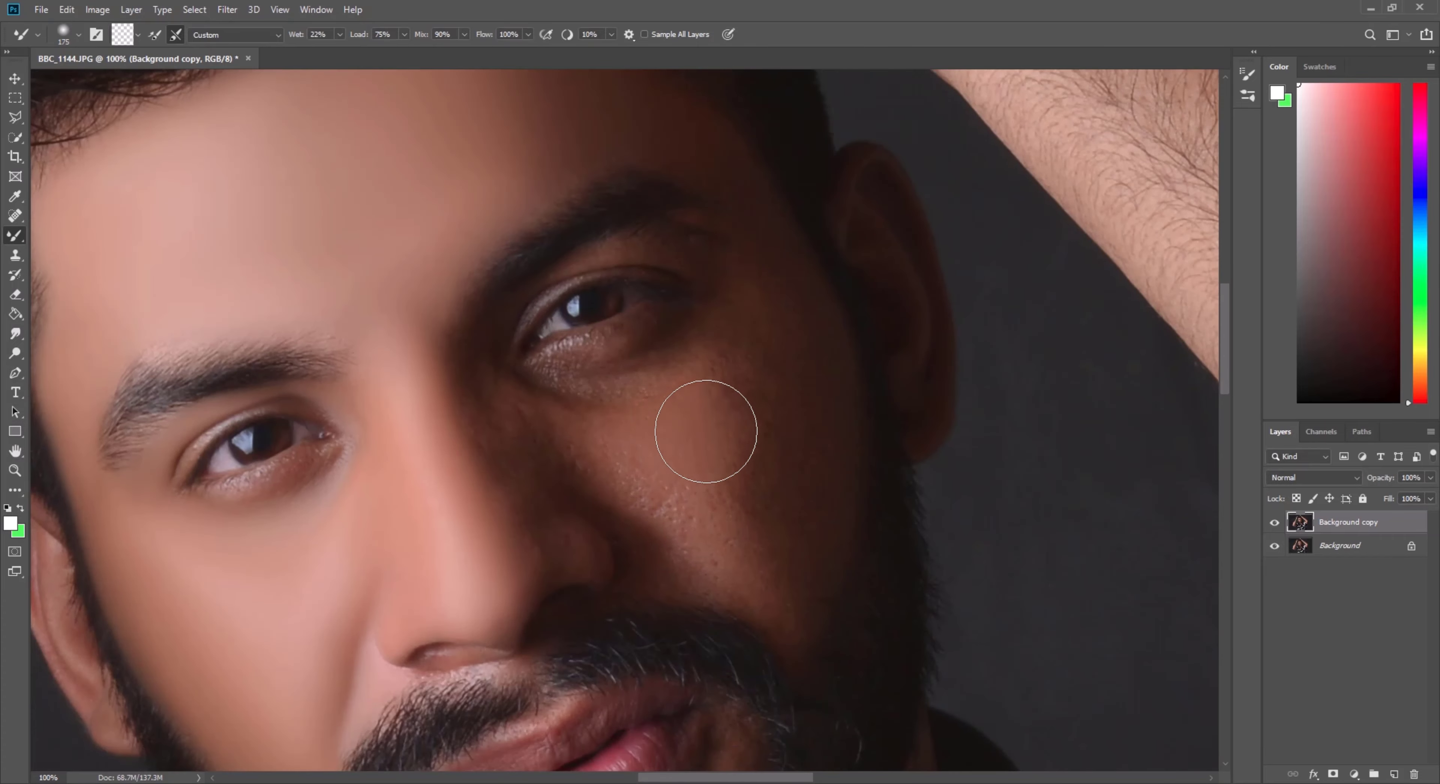
pyautogui.press('[')
pyautogui.scroll(1, 778, 344)
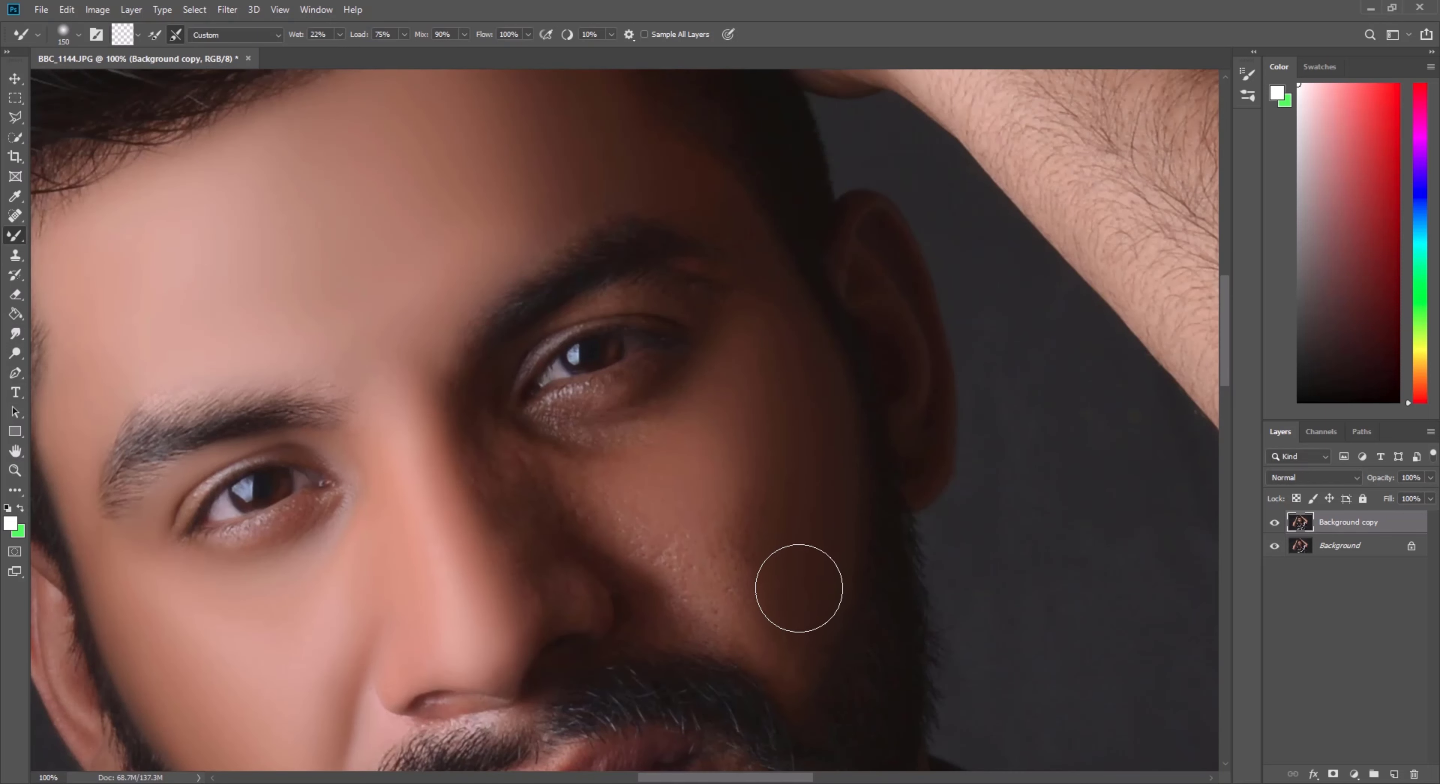
pyautogui.scroll(-1, 811, 545)
pyautogui.press('[')
pyautogui.press('[')
pyautogui.press('[')
pyautogui.press(']')
pyautogui.press(']')
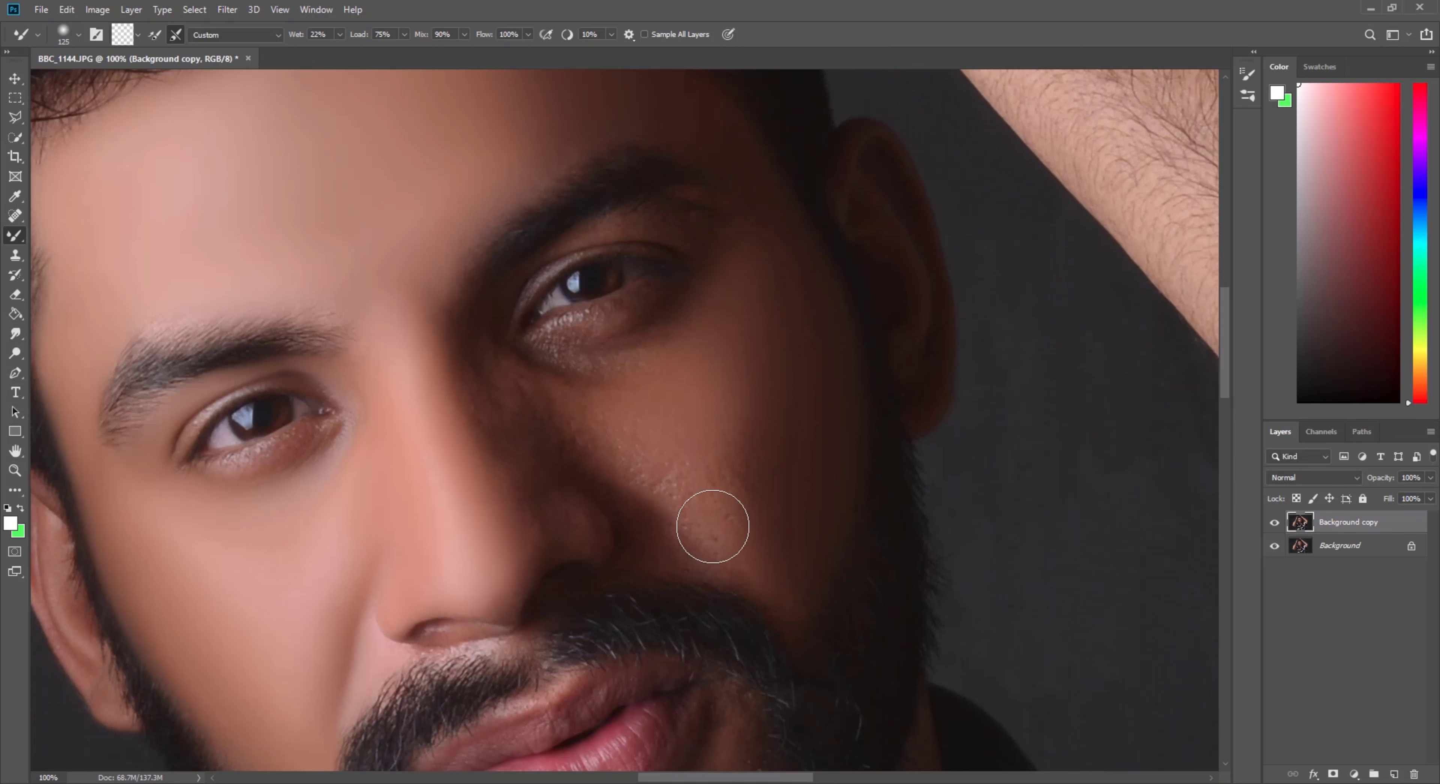
pyautogui.press(']')
pyautogui.press(']')
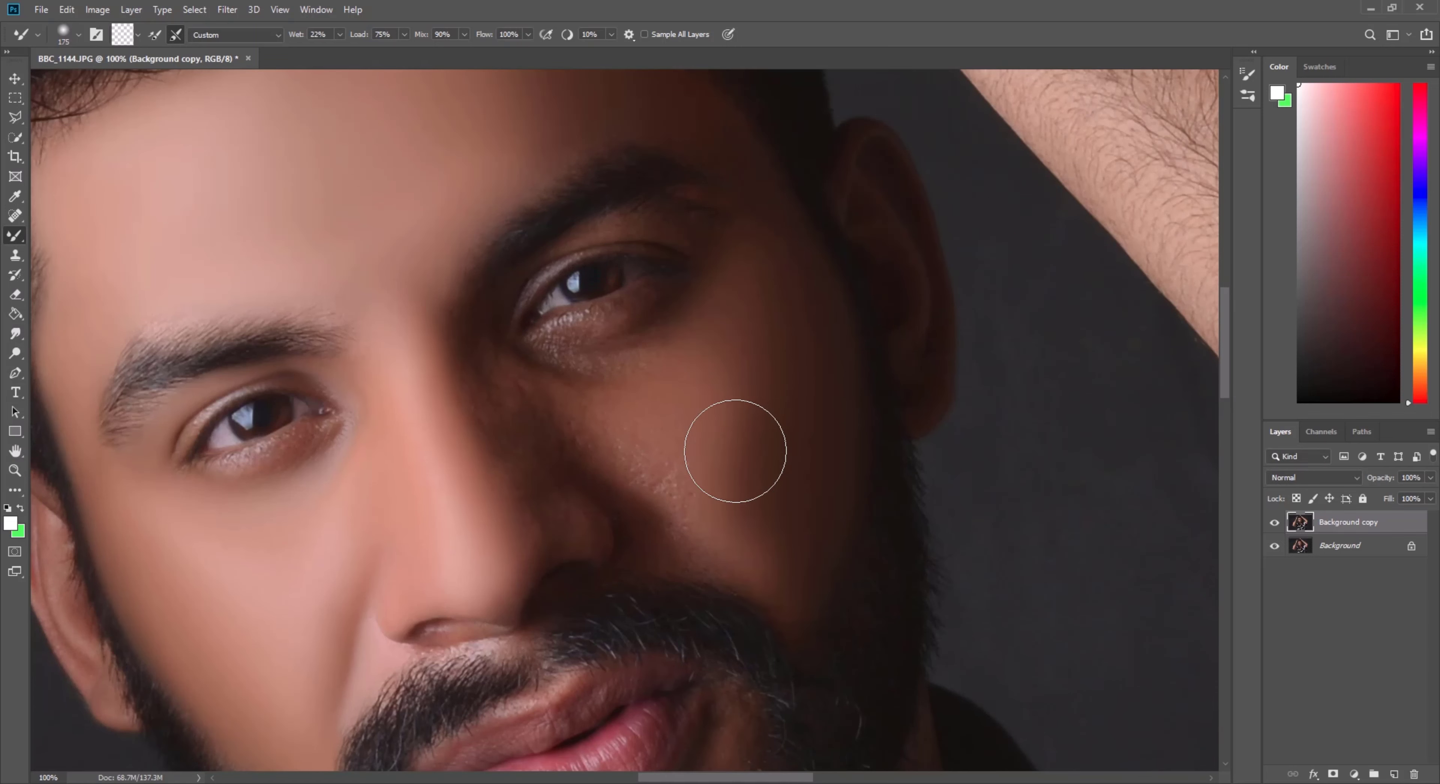
pyautogui.scroll(1, 738, 452)
pyautogui.press('[')
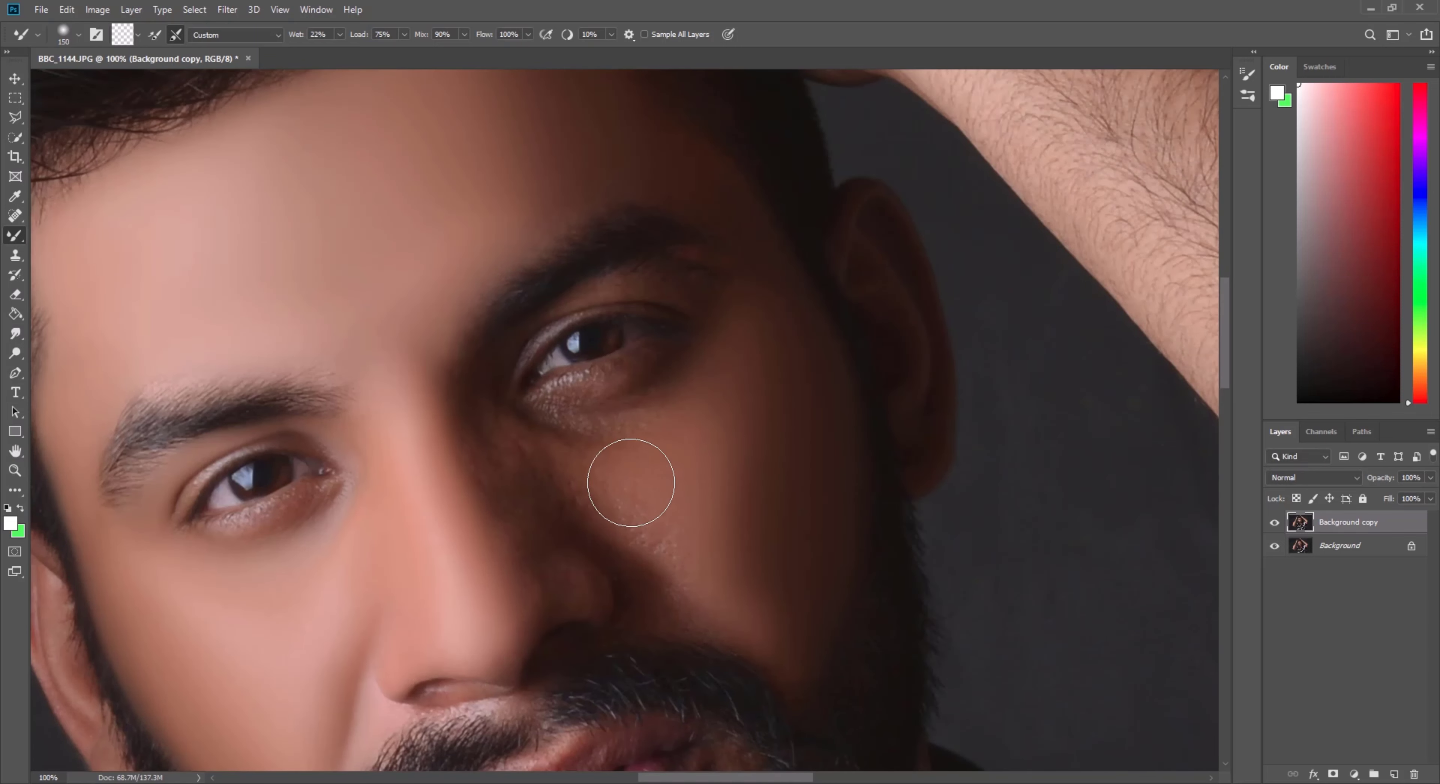
pyautogui.scroll(1, 648, 531)
pyautogui.press('[')
pyautogui.press('[')
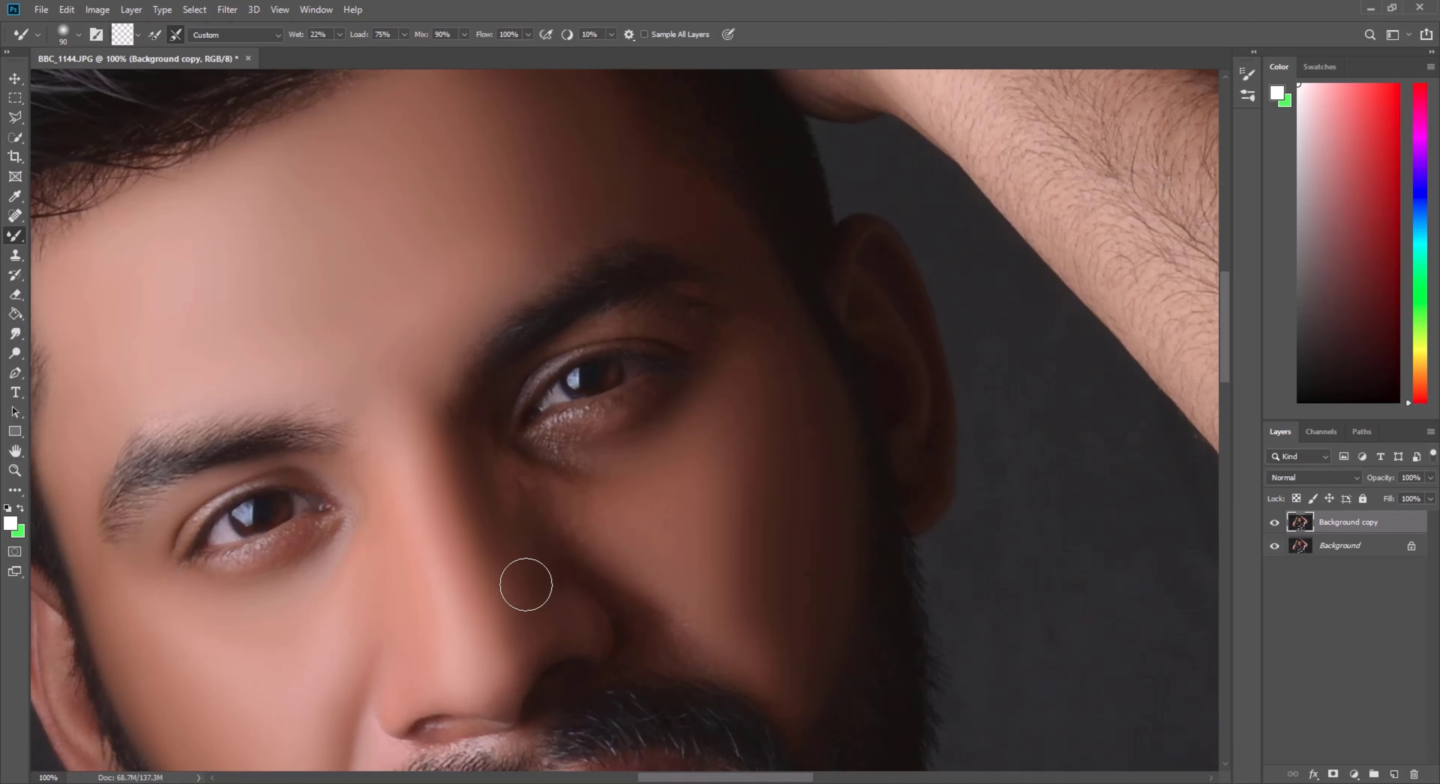
pyautogui.press(']')
pyautogui.scroll(1, 525, 585)
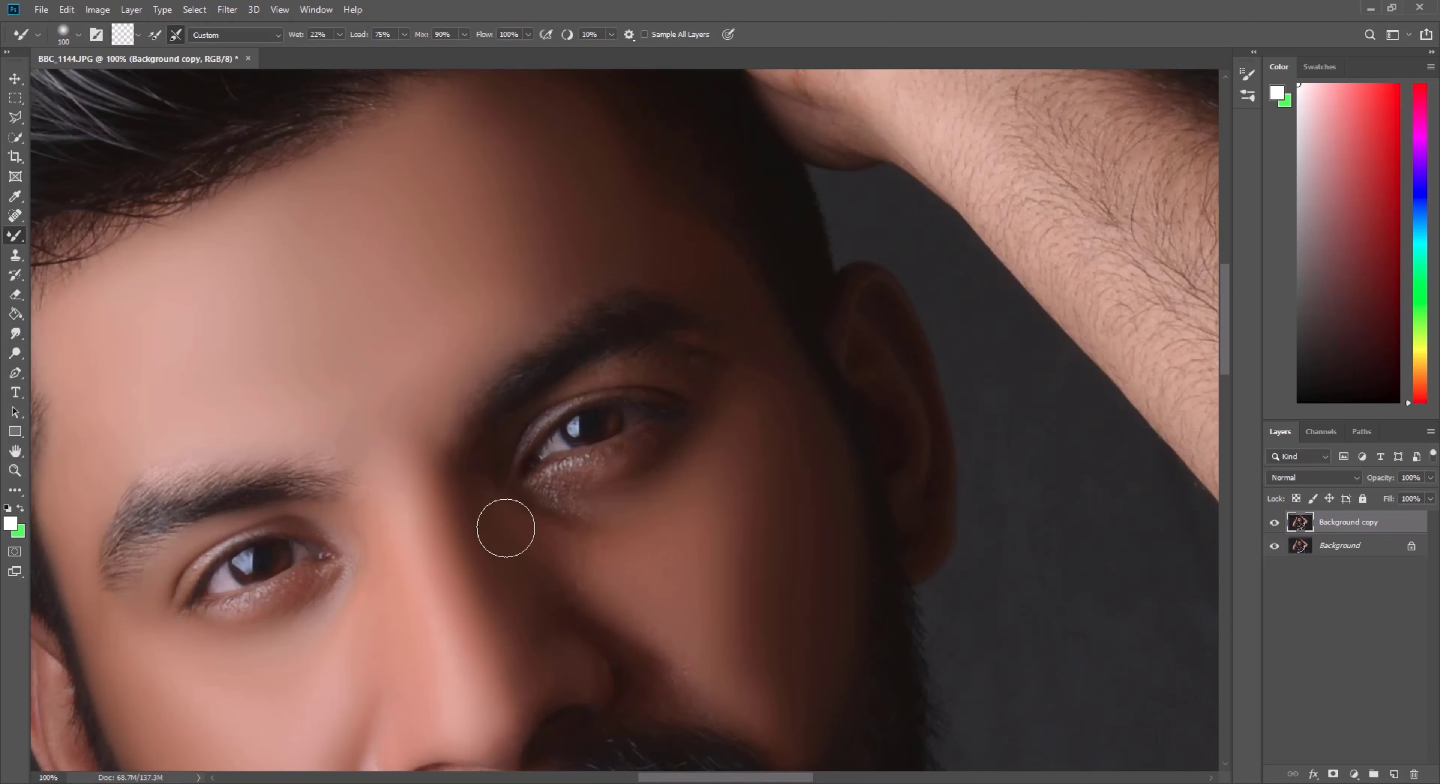
pyautogui.press('[')
# Step: Resize the brush to blend the right cheek, the shadowed cheek beside the nose and the chin below the lip
pyautogui.scroll(3, 694, 434)
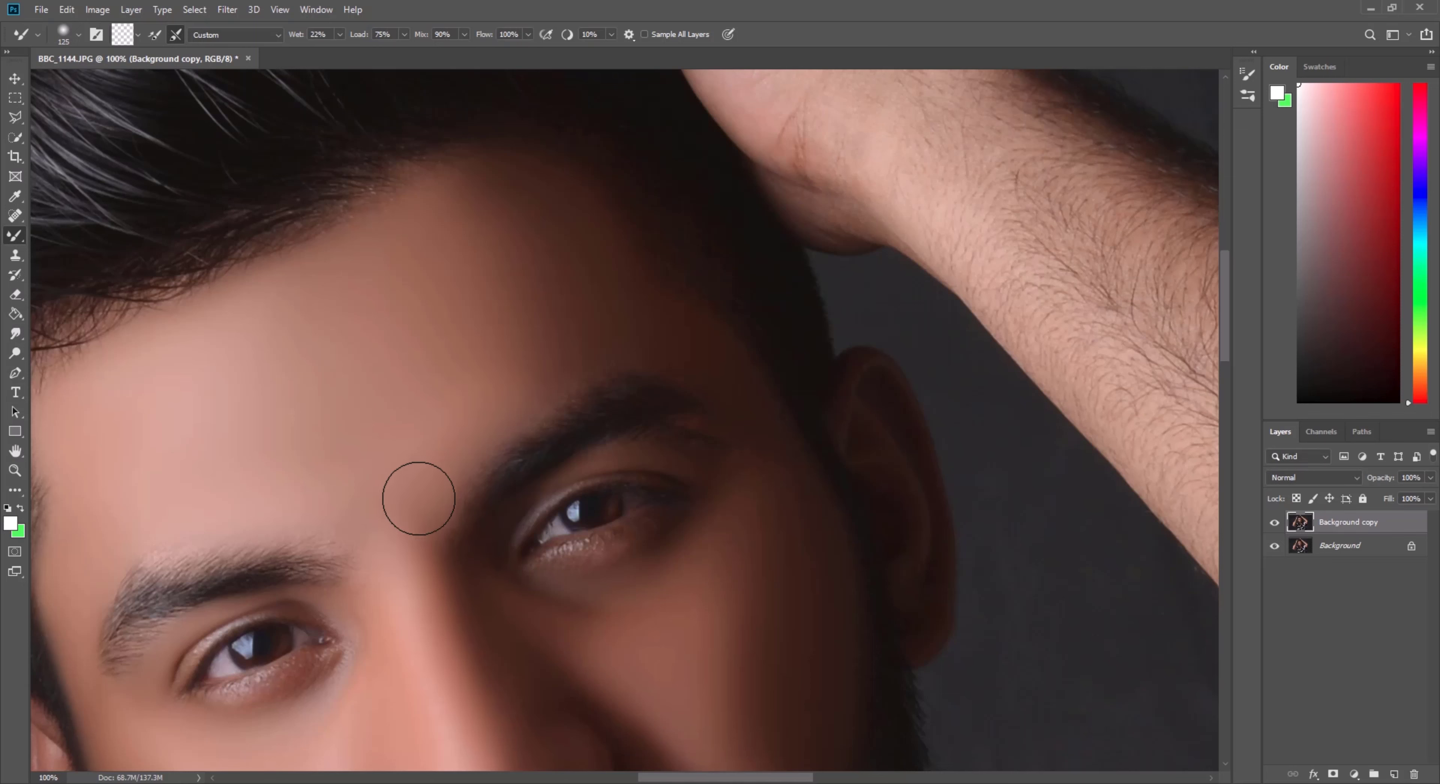
pyautogui.press(']')
pyautogui.scroll(-5, 503, 559)
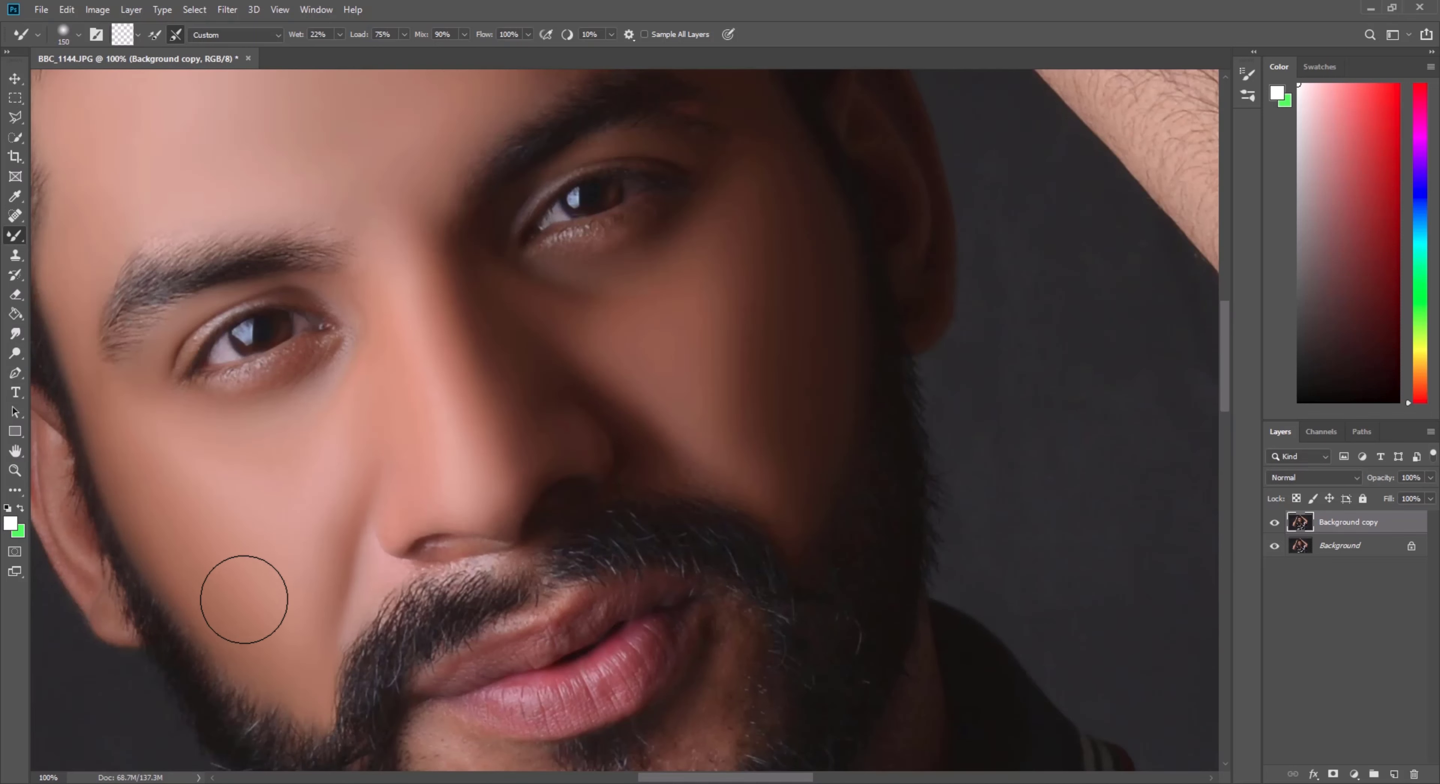
pyautogui.scroll(-1, 643, 428)
pyautogui.press('[')
pyautogui.press('[')
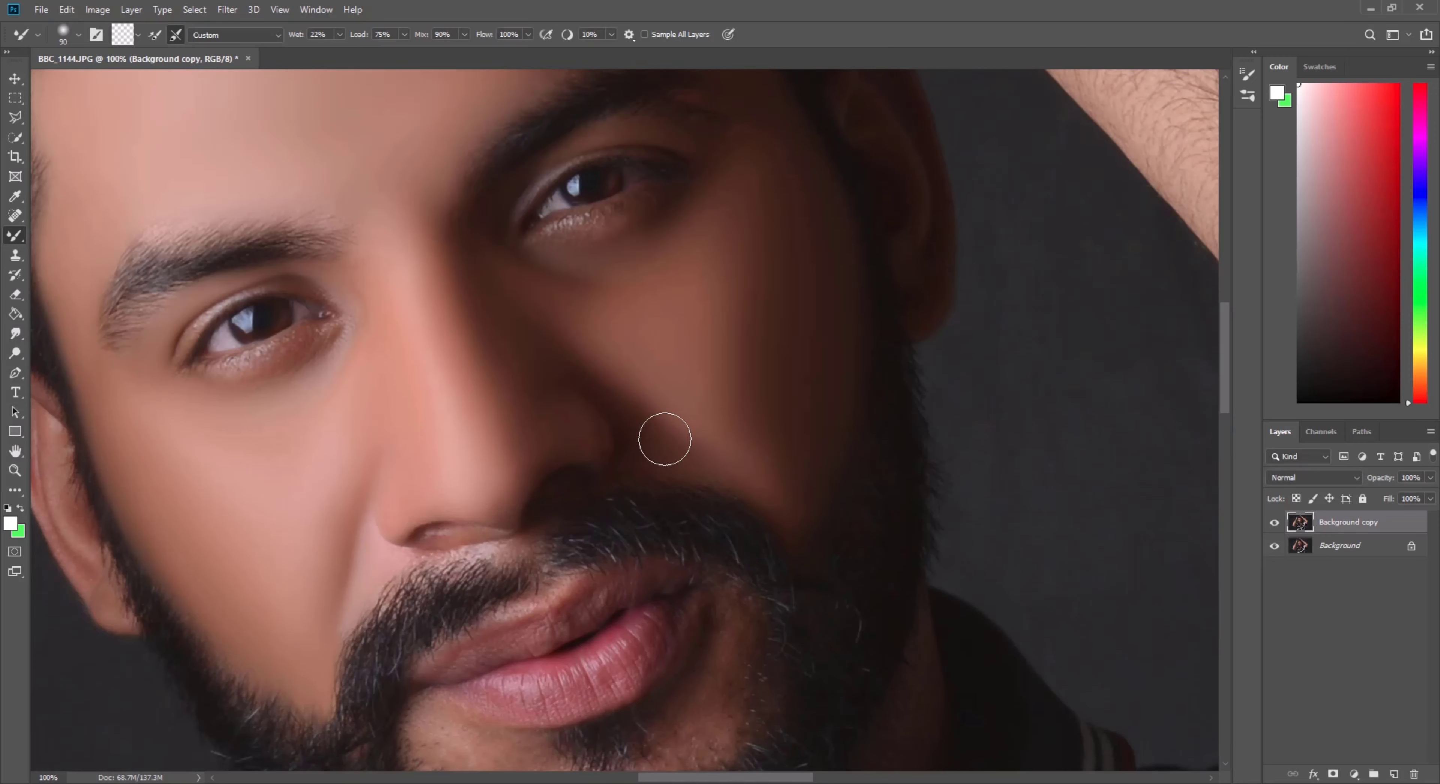
pyautogui.scroll(-3, 700, 504)
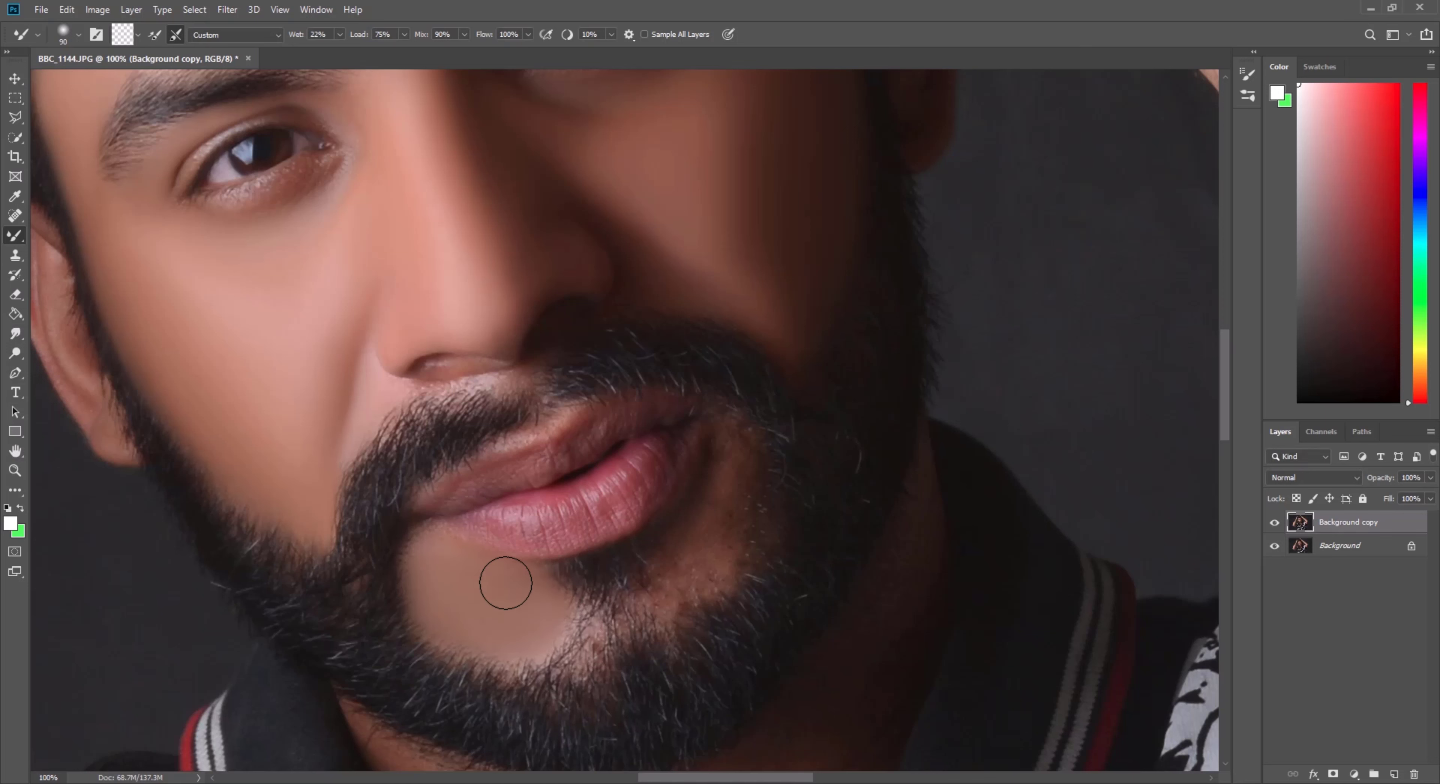
pyautogui.scroll(2, 709, 582)
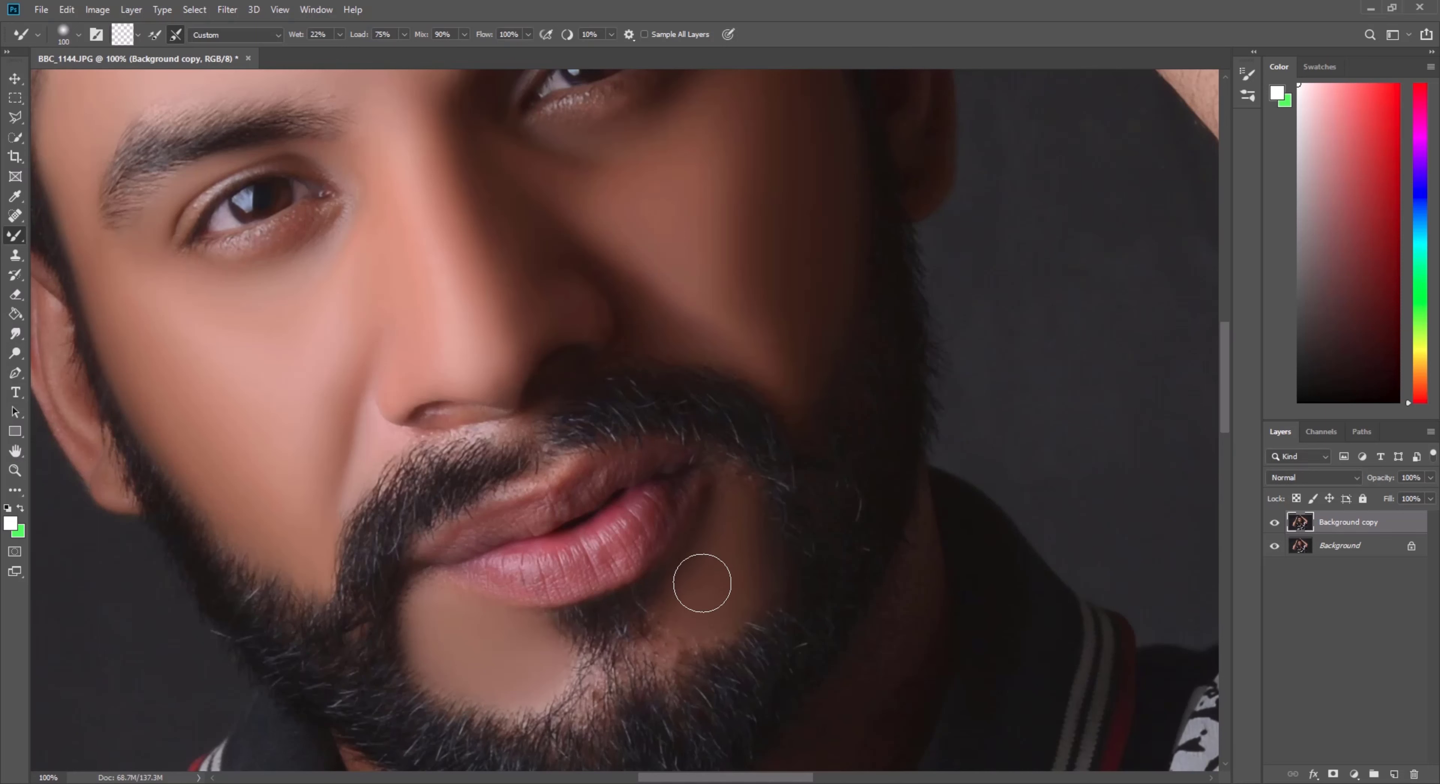
pyautogui.scroll(3, 648, 354)
pyautogui.press(']')
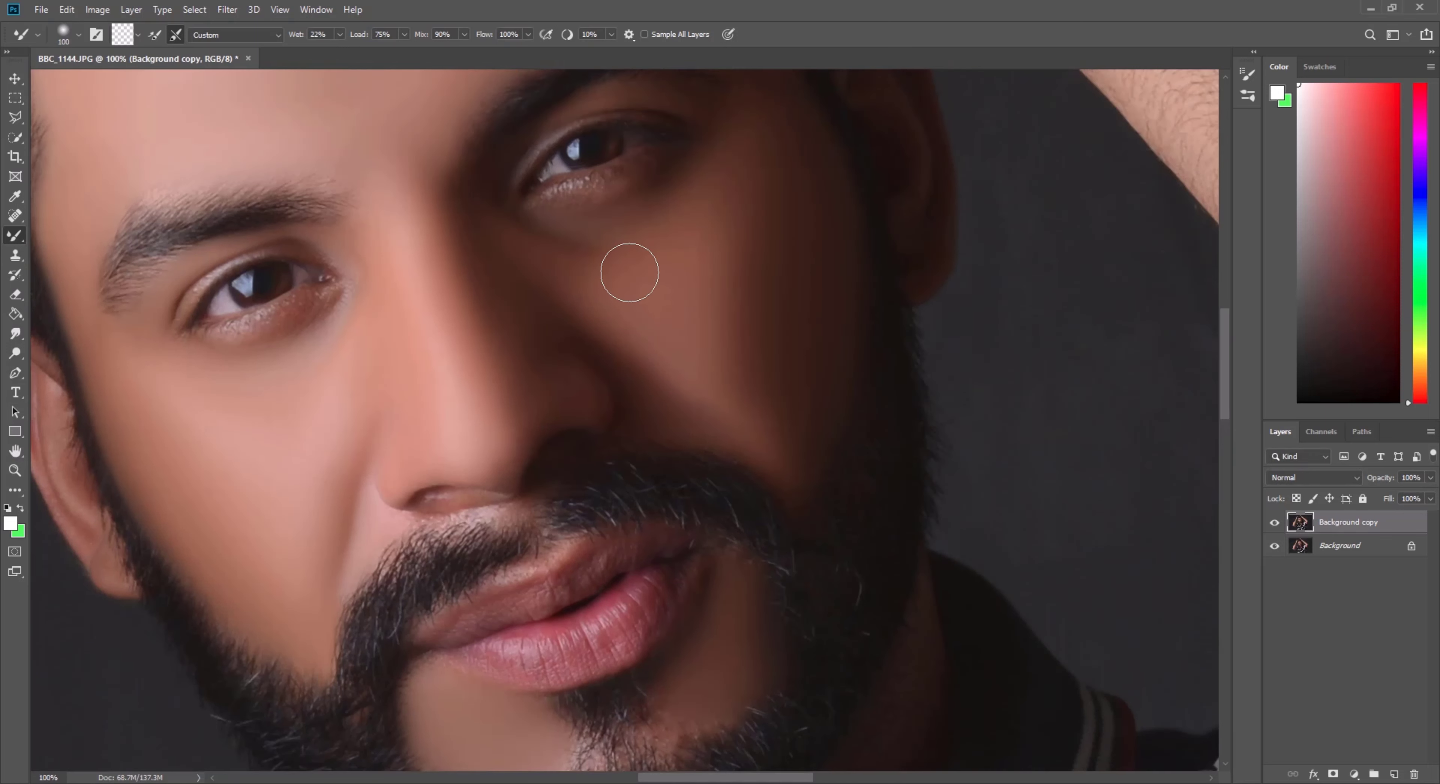
pyautogui.press(']')
# Step: Zoom out to the whole portrait, then smooth the forehead skin with an enlarged Mixer Brush
pyautogui.click(15, 471)
pyautogui.scroll(-5, 591, 327)
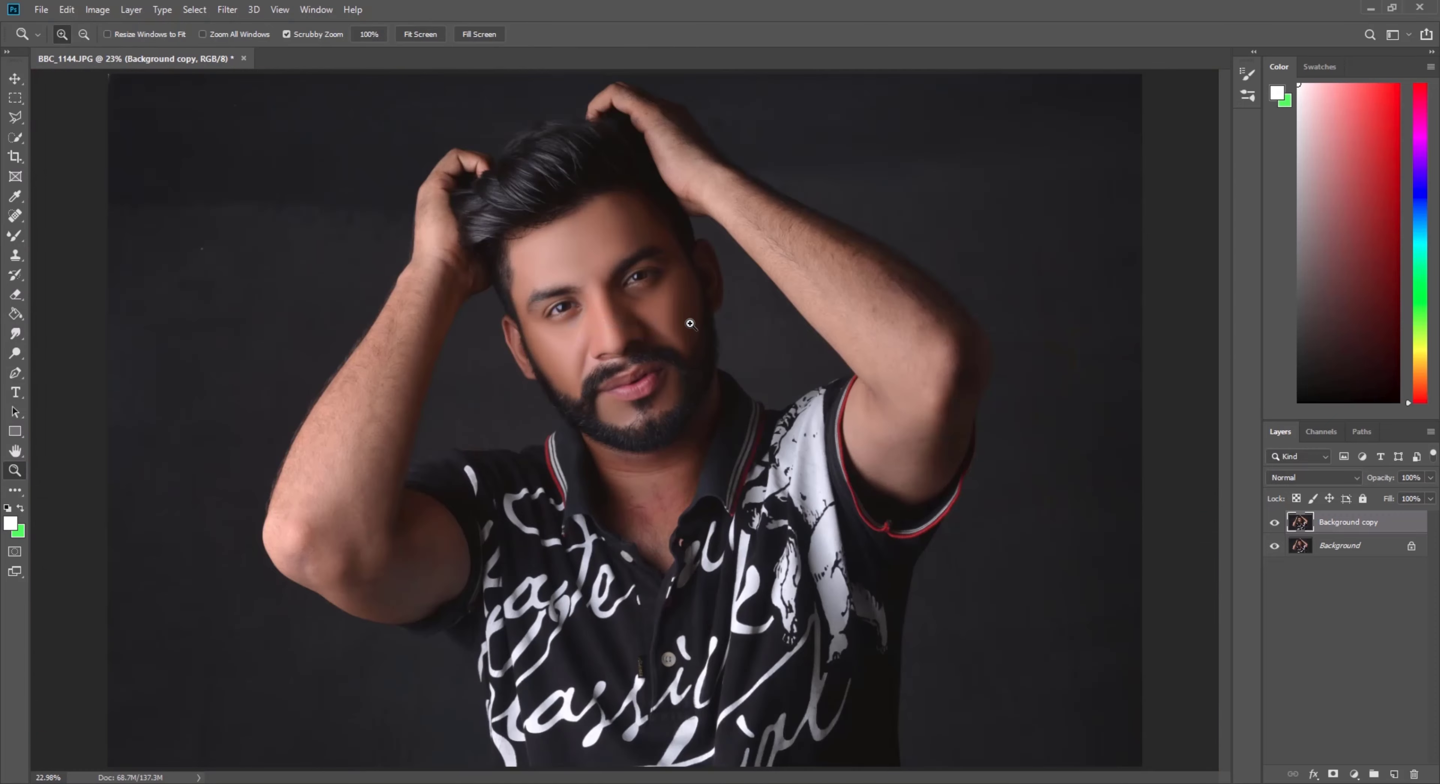
pyautogui.scroll(2, 676, 322)
pyautogui.scroll(1, 424, 339)
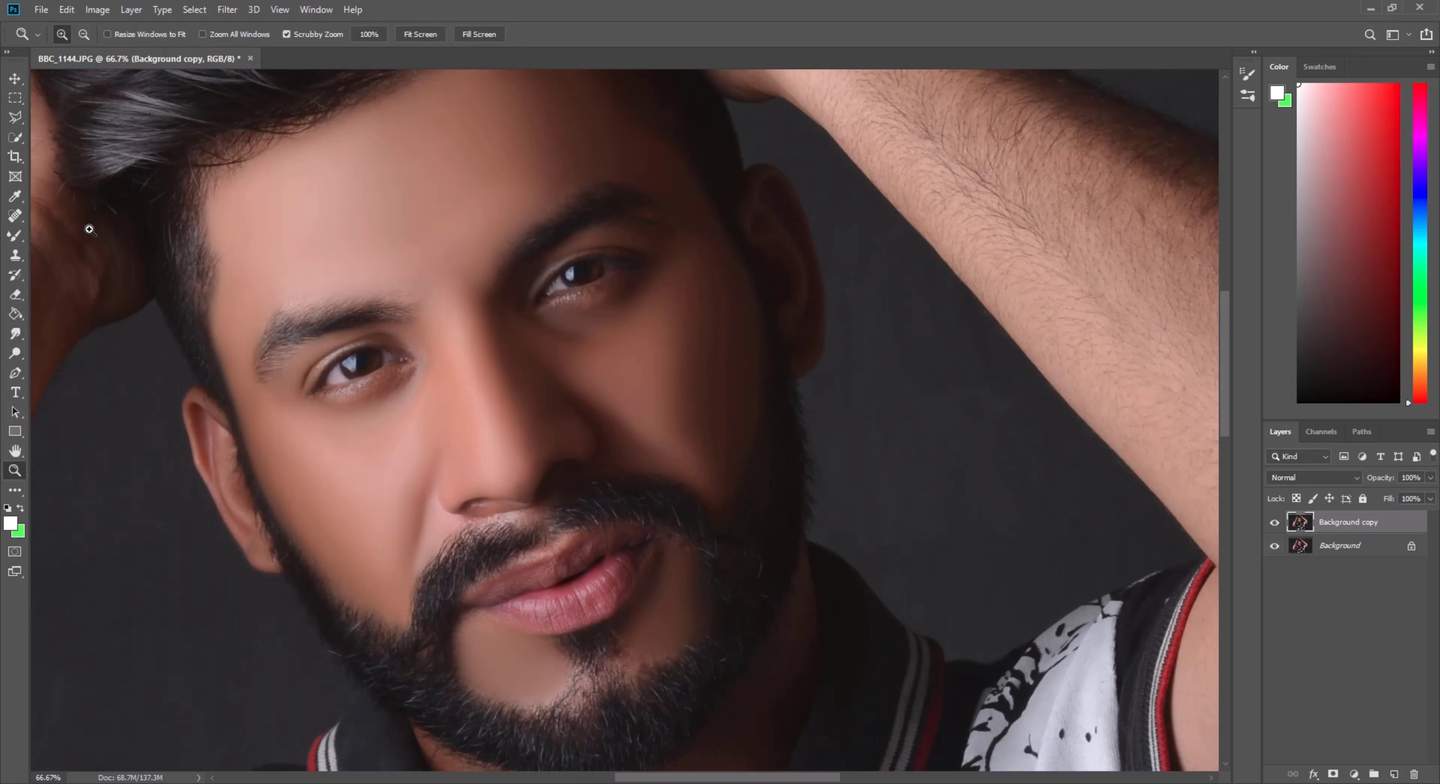
pyautogui.click(15, 236)
pyautogui.press(']')
pyautogui.press(']')
pyautogui.press(']')
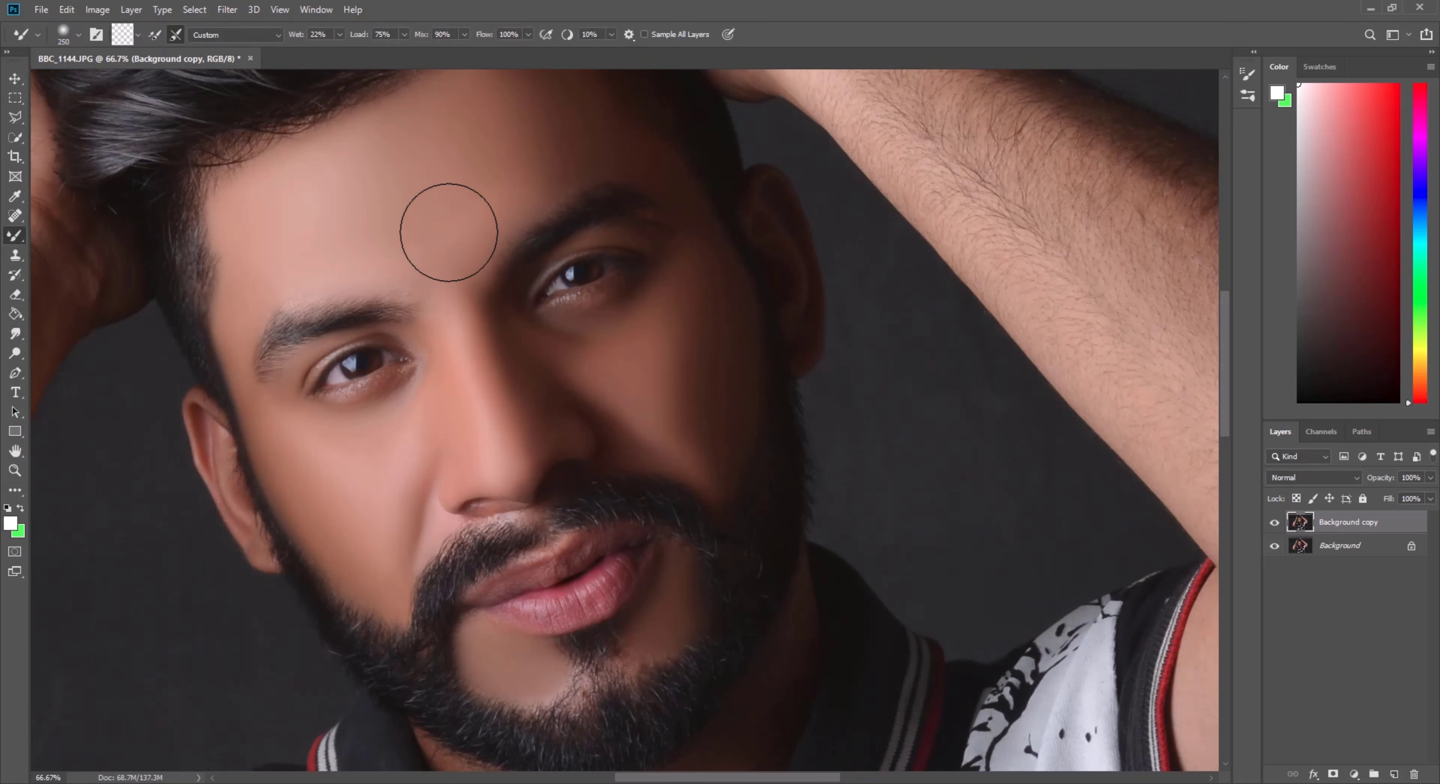
pyautogui.moveTo(466, 124); pyautogui.dragTo(450, 217)
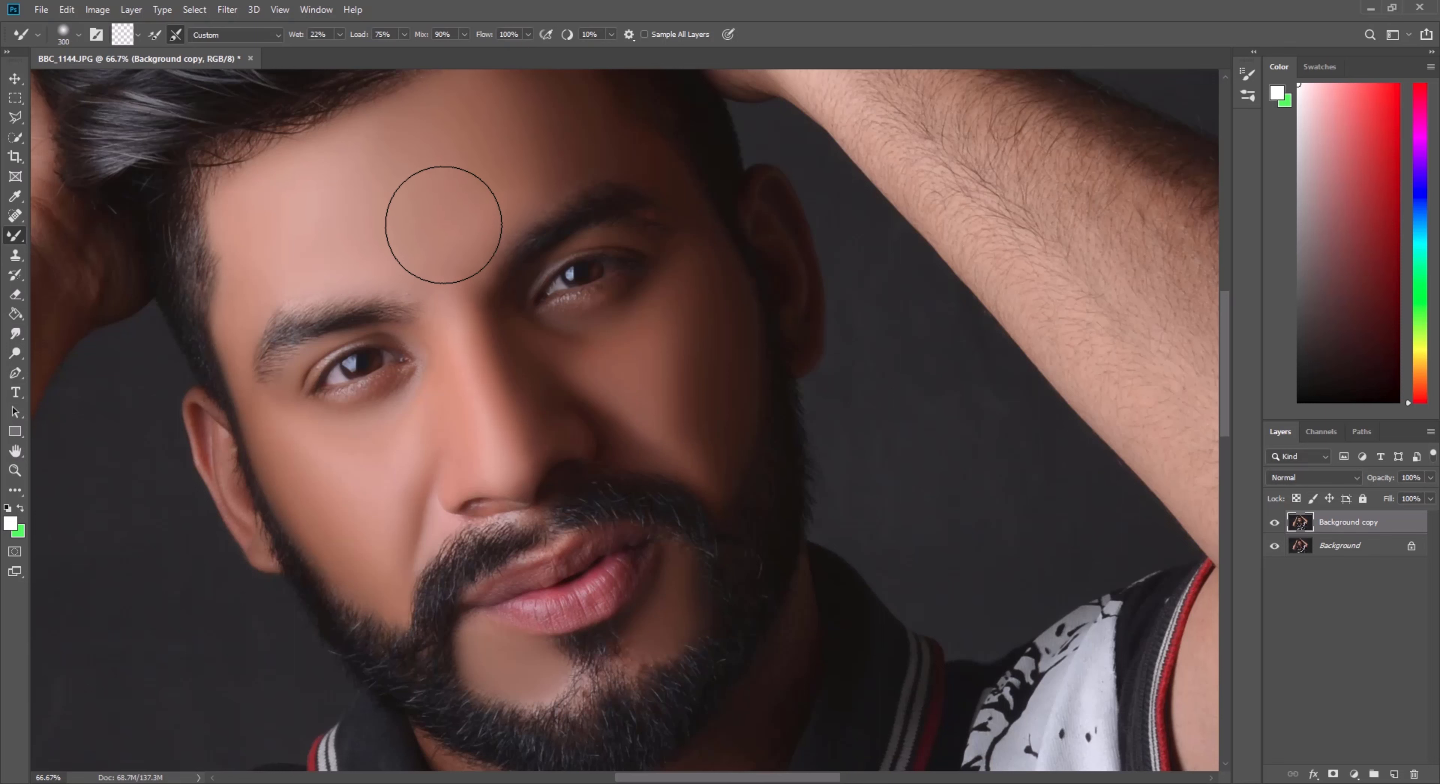
pyautogui.scroll(3, 492, 177)
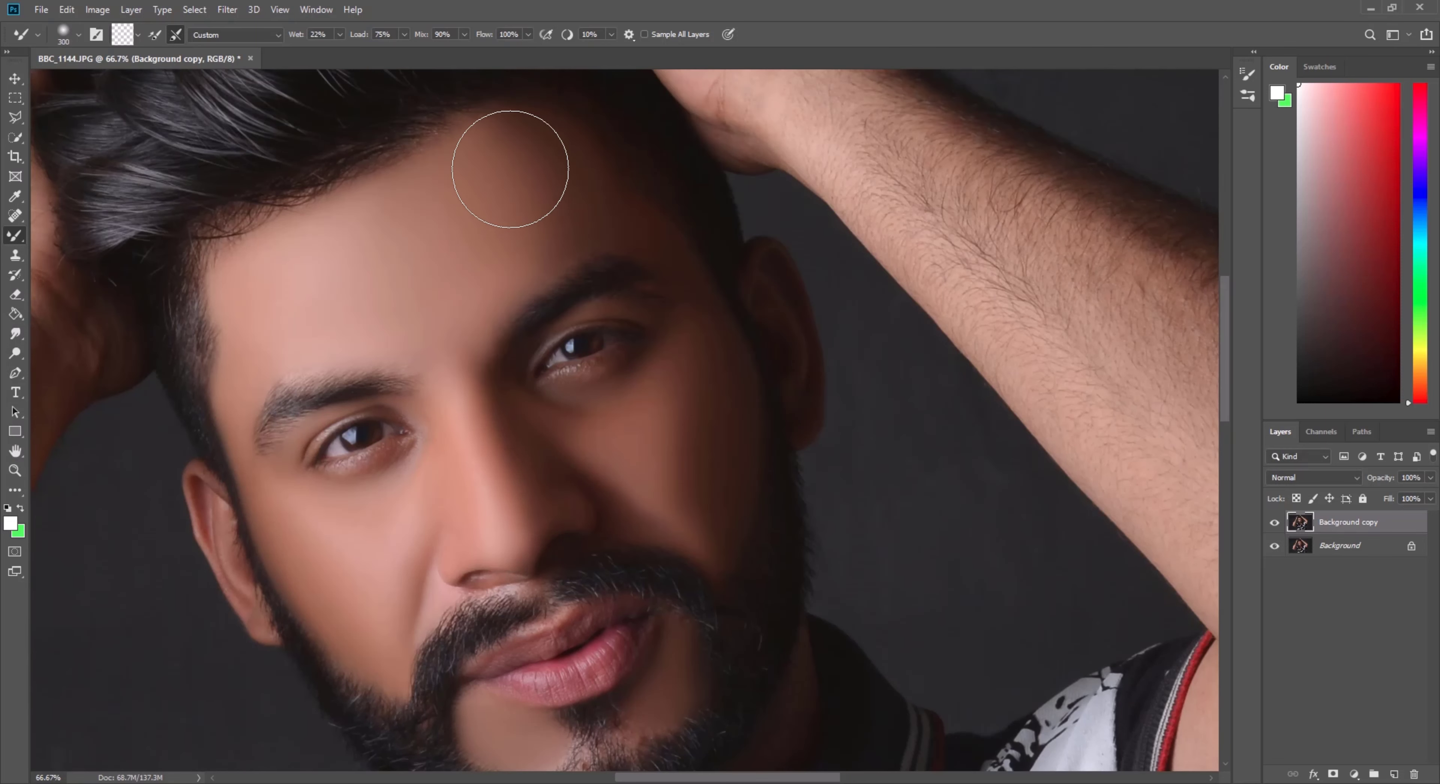
pyautogui.press('[')
pyautogui.press('[')
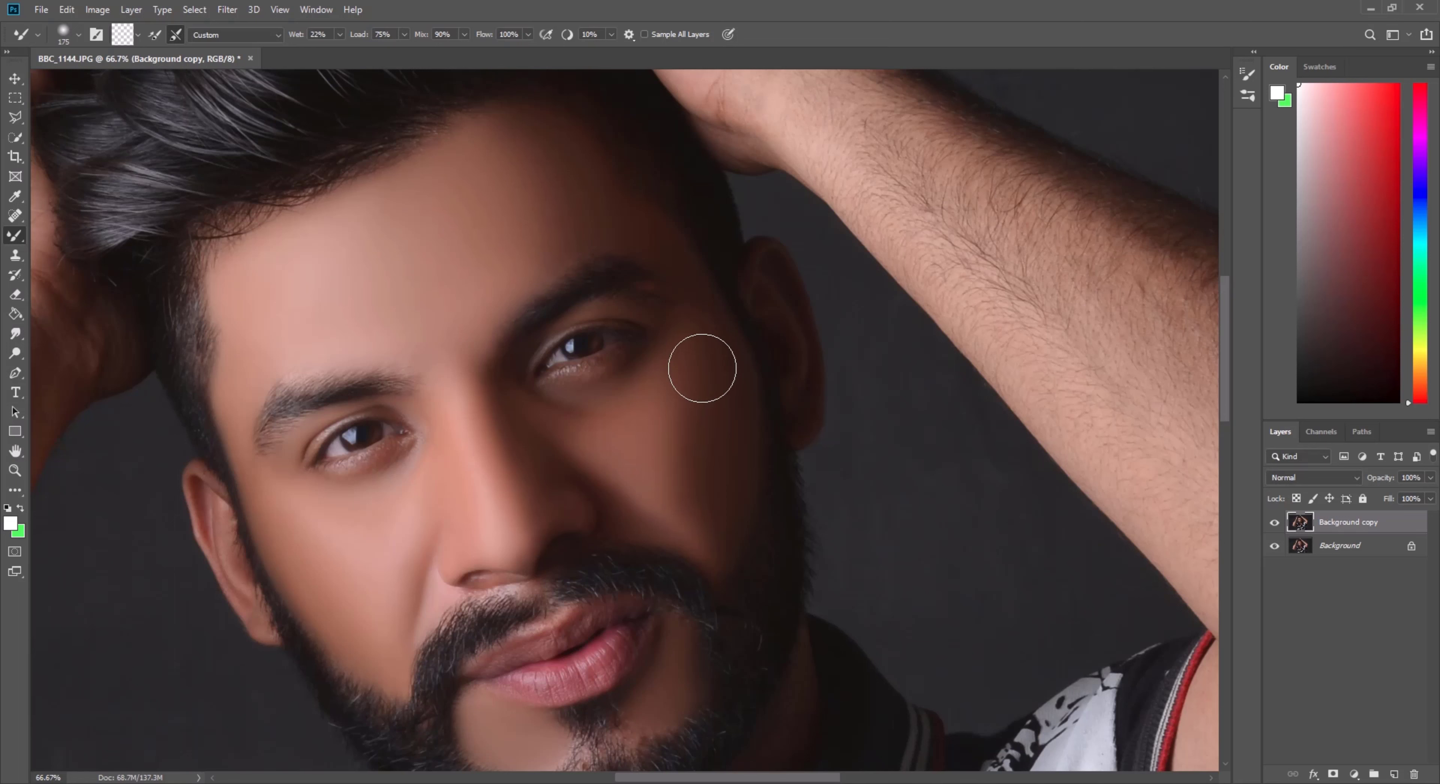
# Step: Blend the skin near the eye, the lower cheek and beside the nose at varying brush sizes
pyautogui.press(']')
pyautogui.press(']')
pyautogui.press('[')
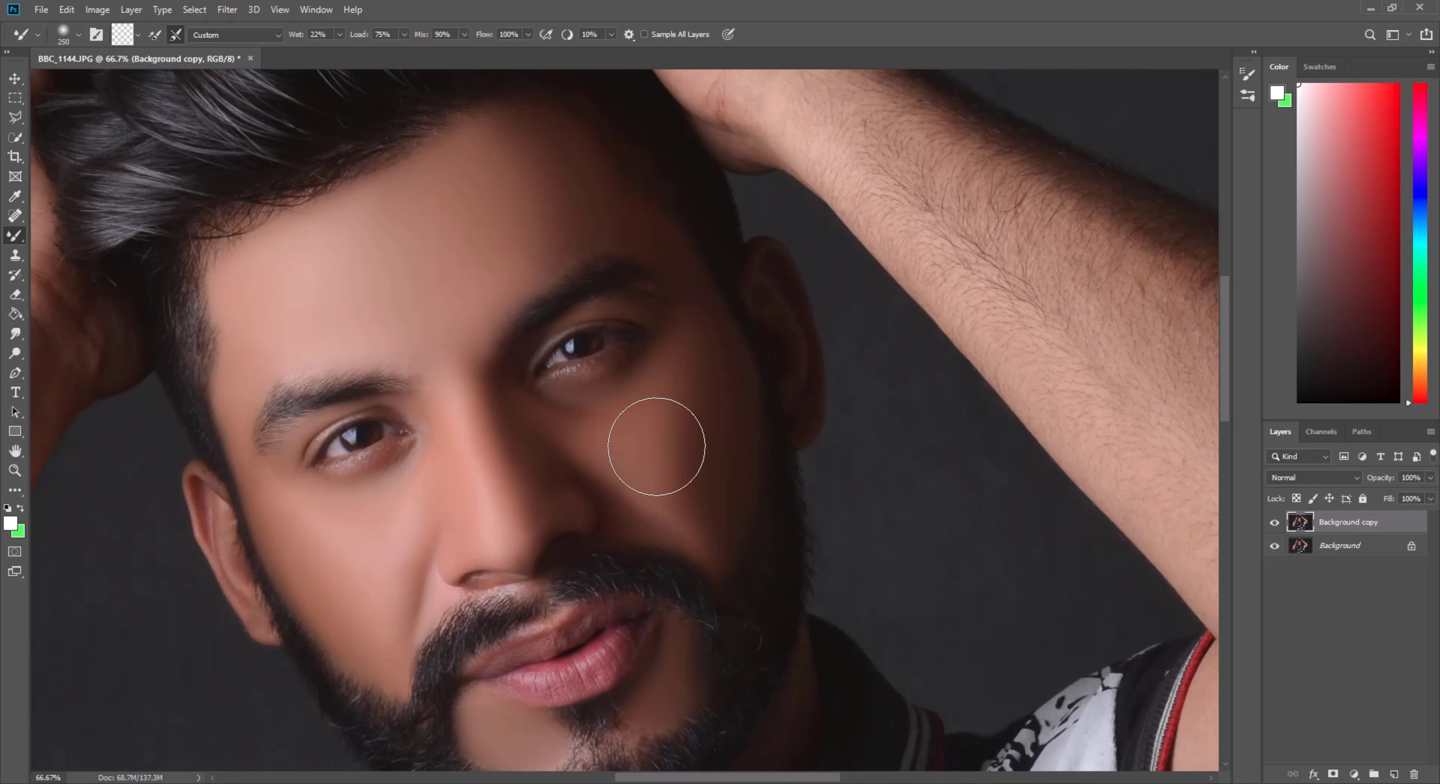
pyautogui.press('[')
pyautogui.press('[')
pyautogui.scroll(-2, 525, 439)
pyautogui.press(']')
pyautogui.press(']')
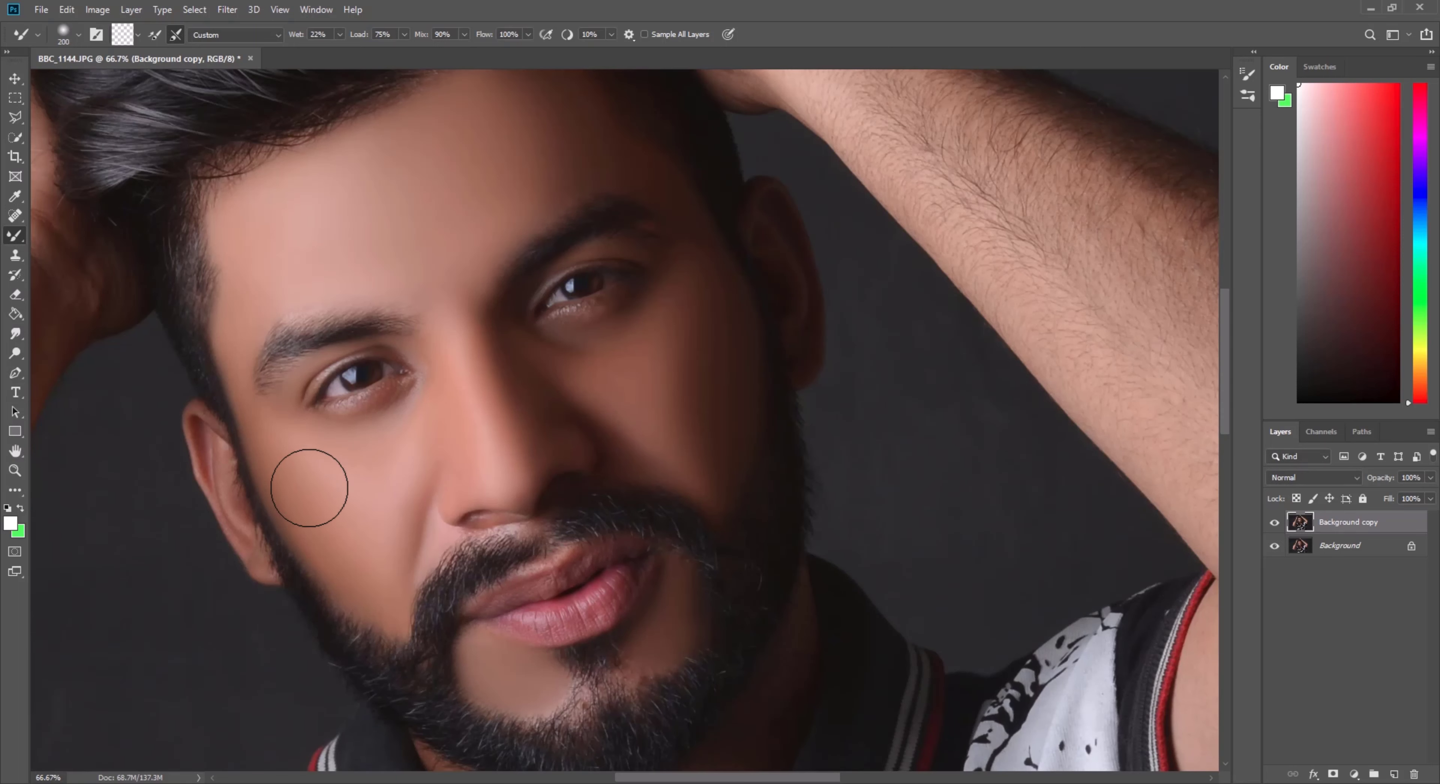
pyautogui.press('[')
pyautogui.press('[')
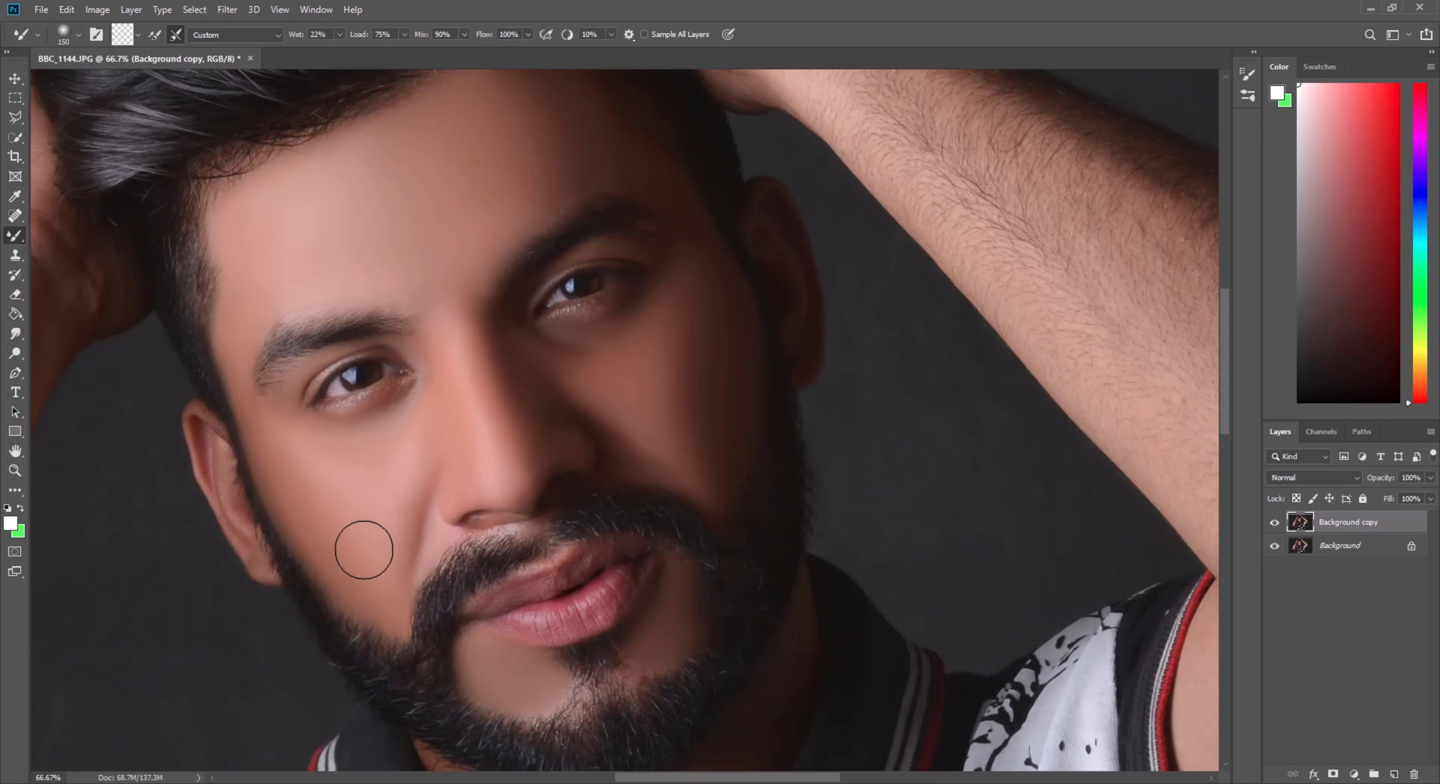
pyautogui.press('[')
pyautogui.press(']')
pyautogui.scroll(2, 573, 386)
pyautogui.press('[')
pyautogui.scroll(-4, 506, 445)
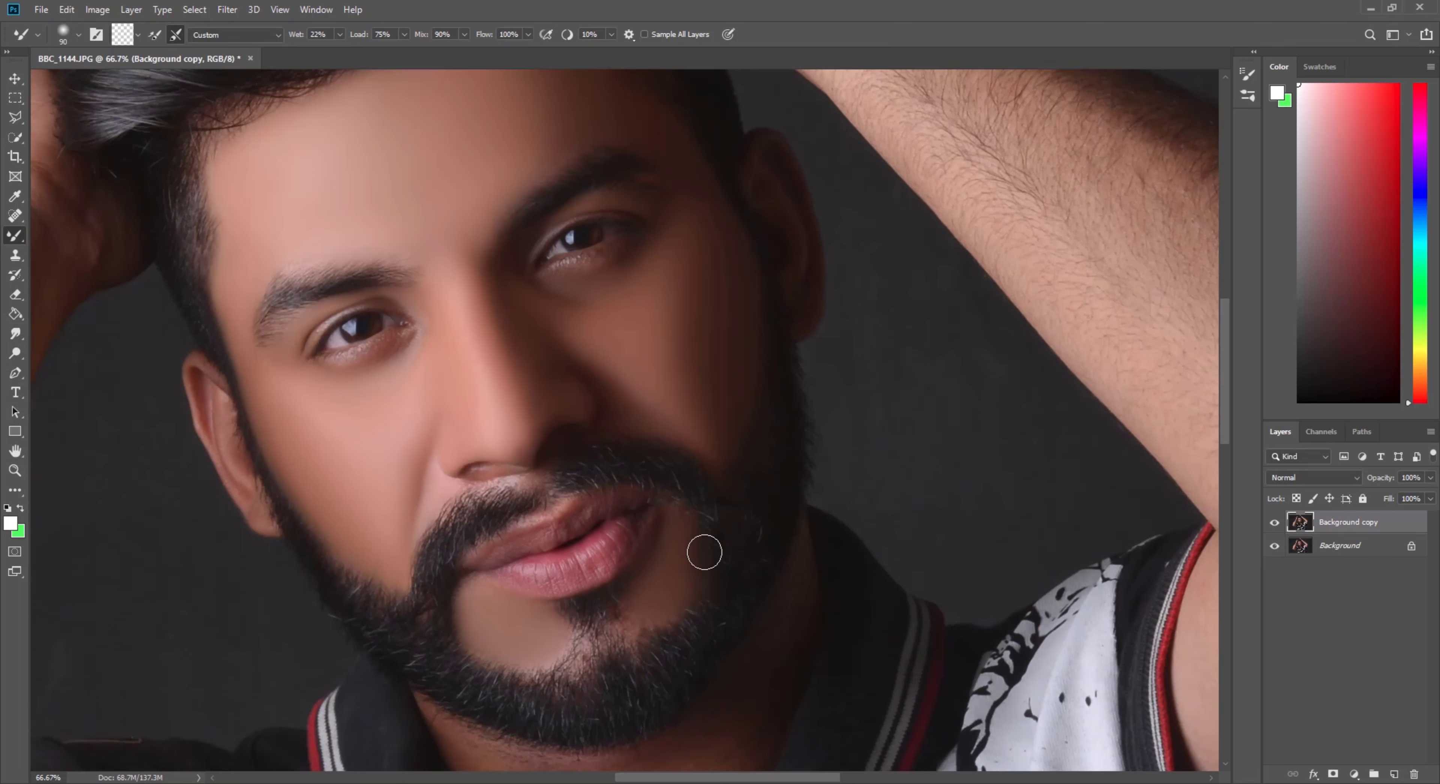
pyautogui.scroll(3, 489, 417)
pyautogui.scroll(3, 514, 362)
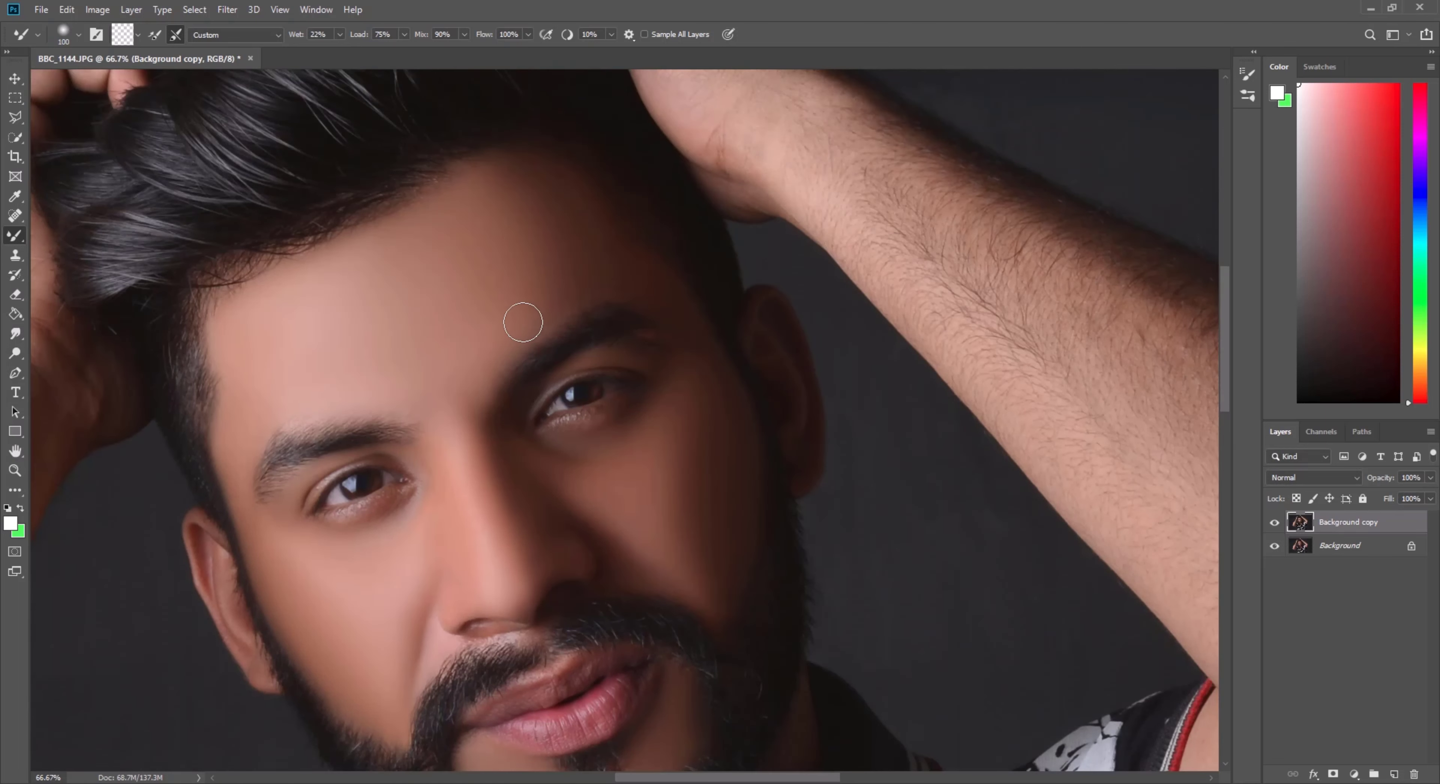
pyautogui.scroll(-3, 919, 392)
pyautogui.click(1274, 521)
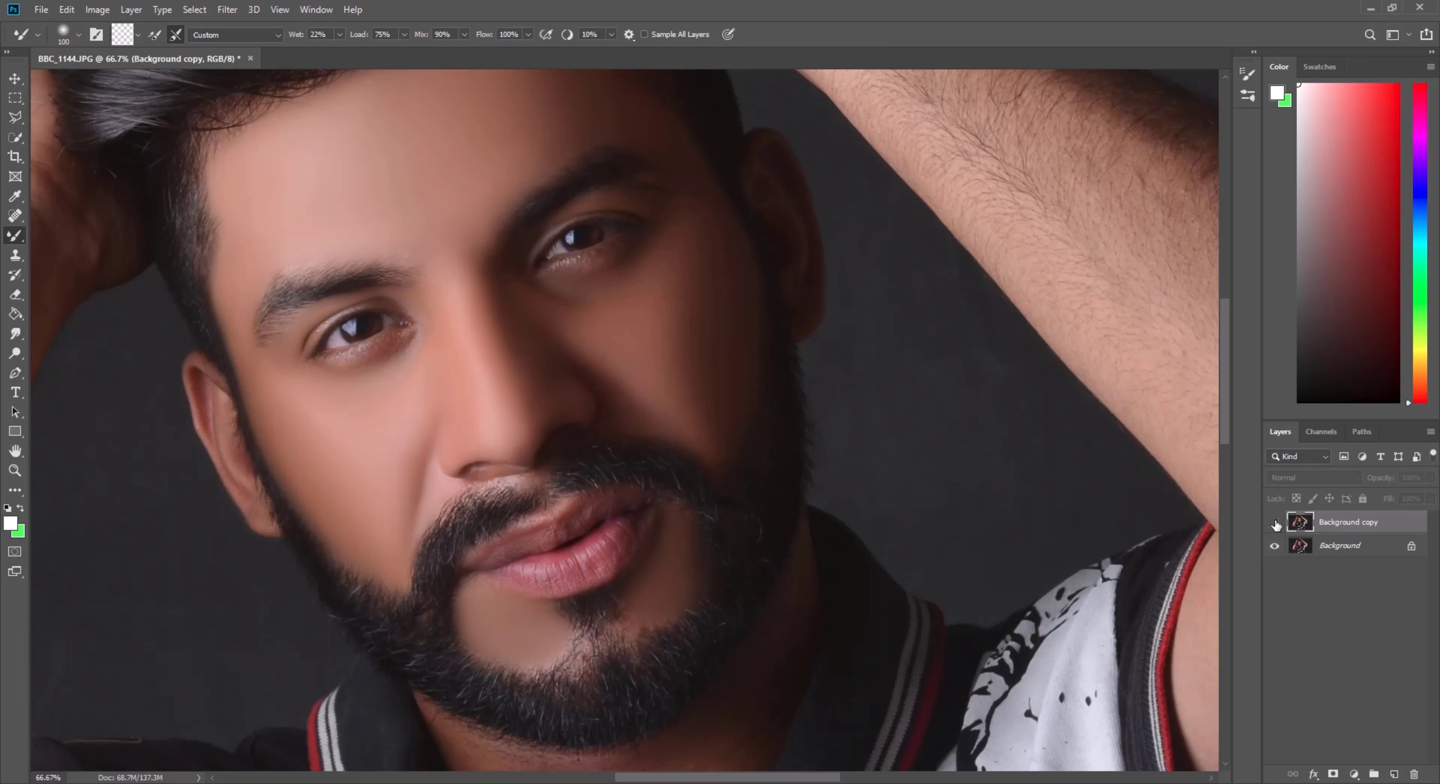
pyautogui.click(1275, 522)
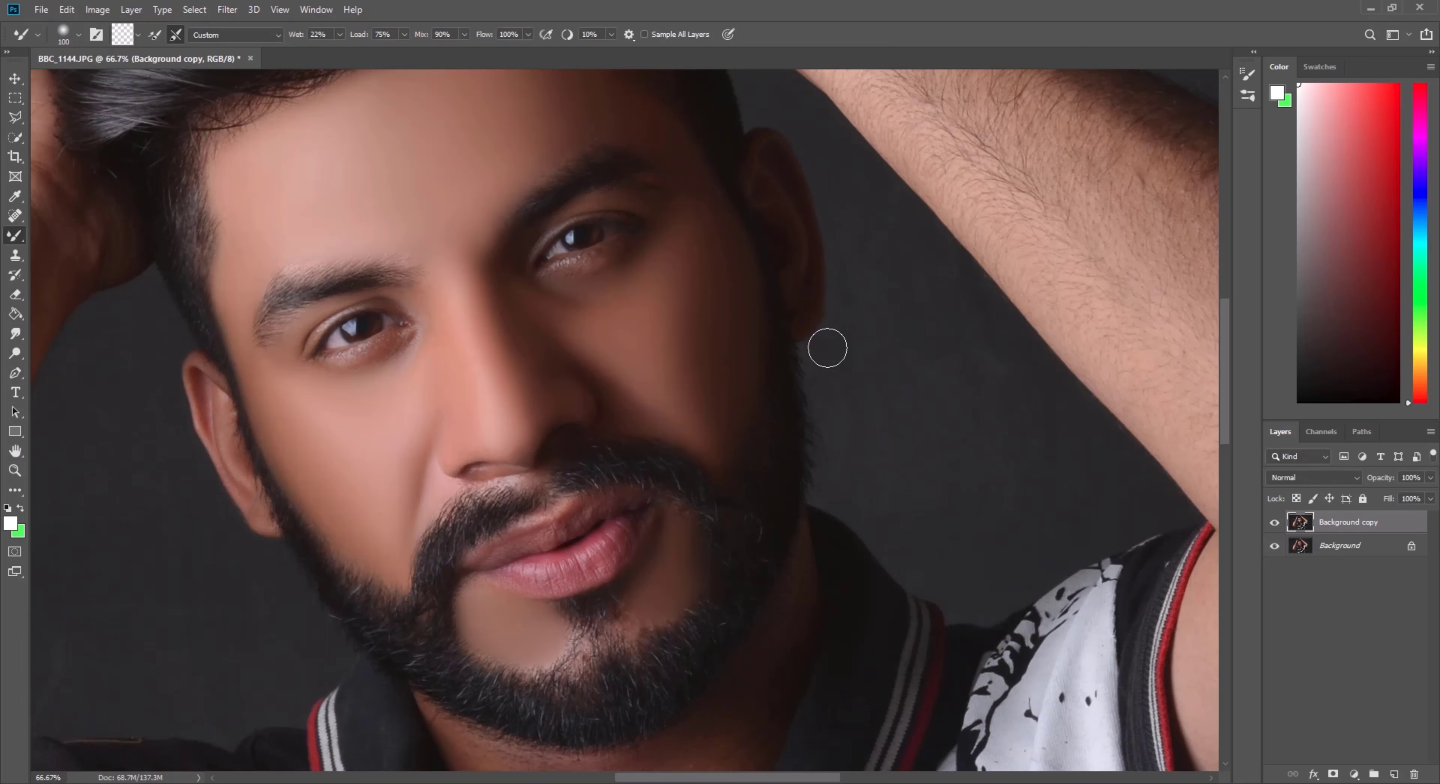
pyautogui.hotkey('ctrl', '-')
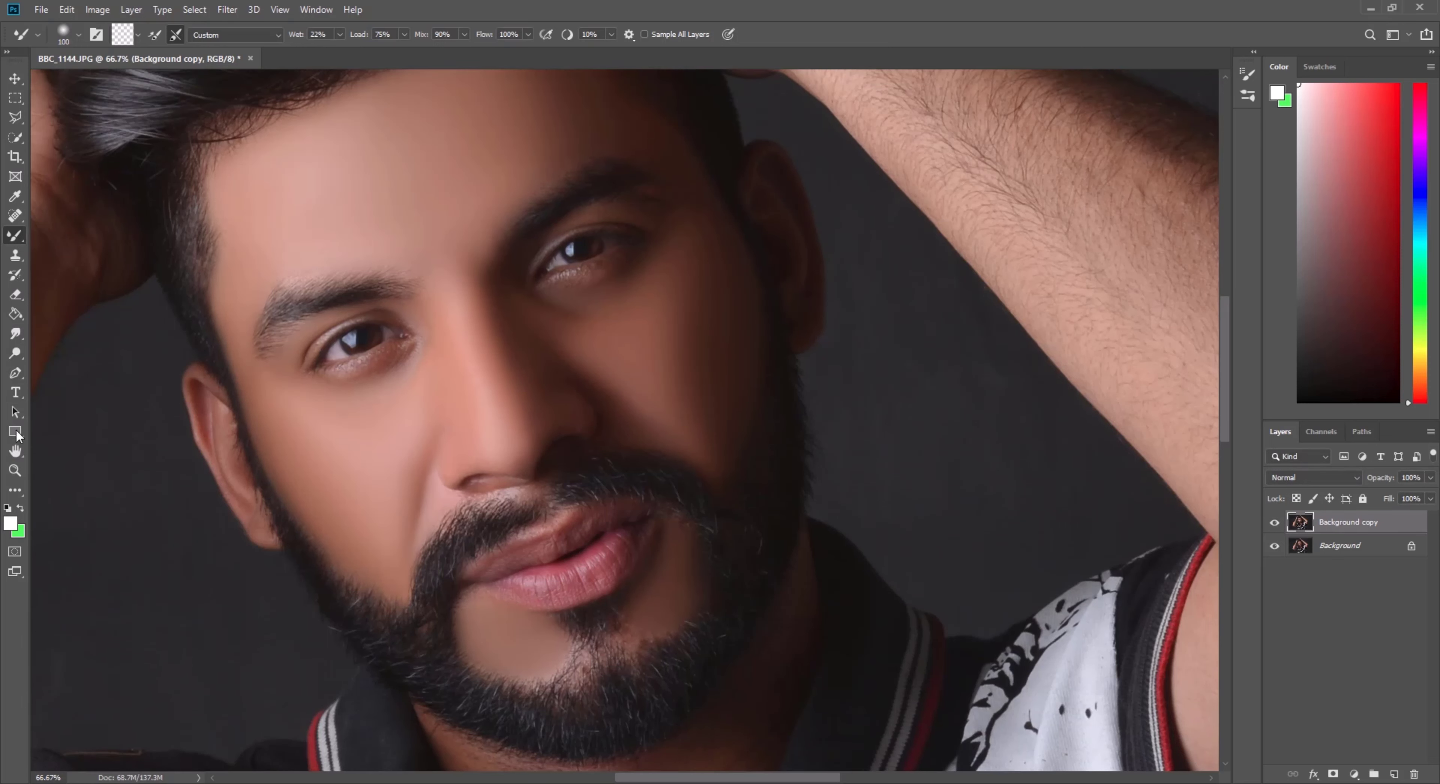
pyautogui.press('z')
pyautogui.hotkey('ctrl', '0')
pyautogui.click(659, 316)
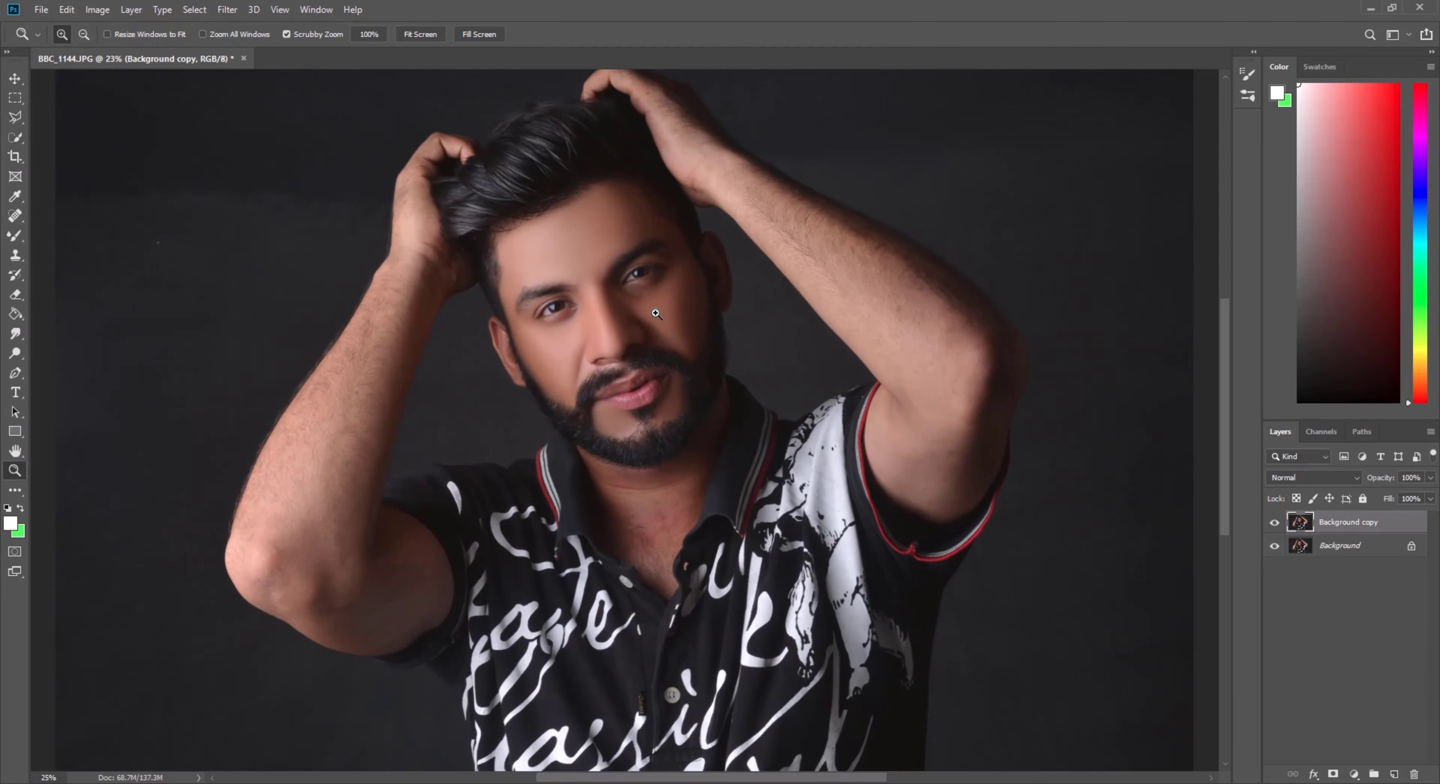
pyautogui.click(657, 307)
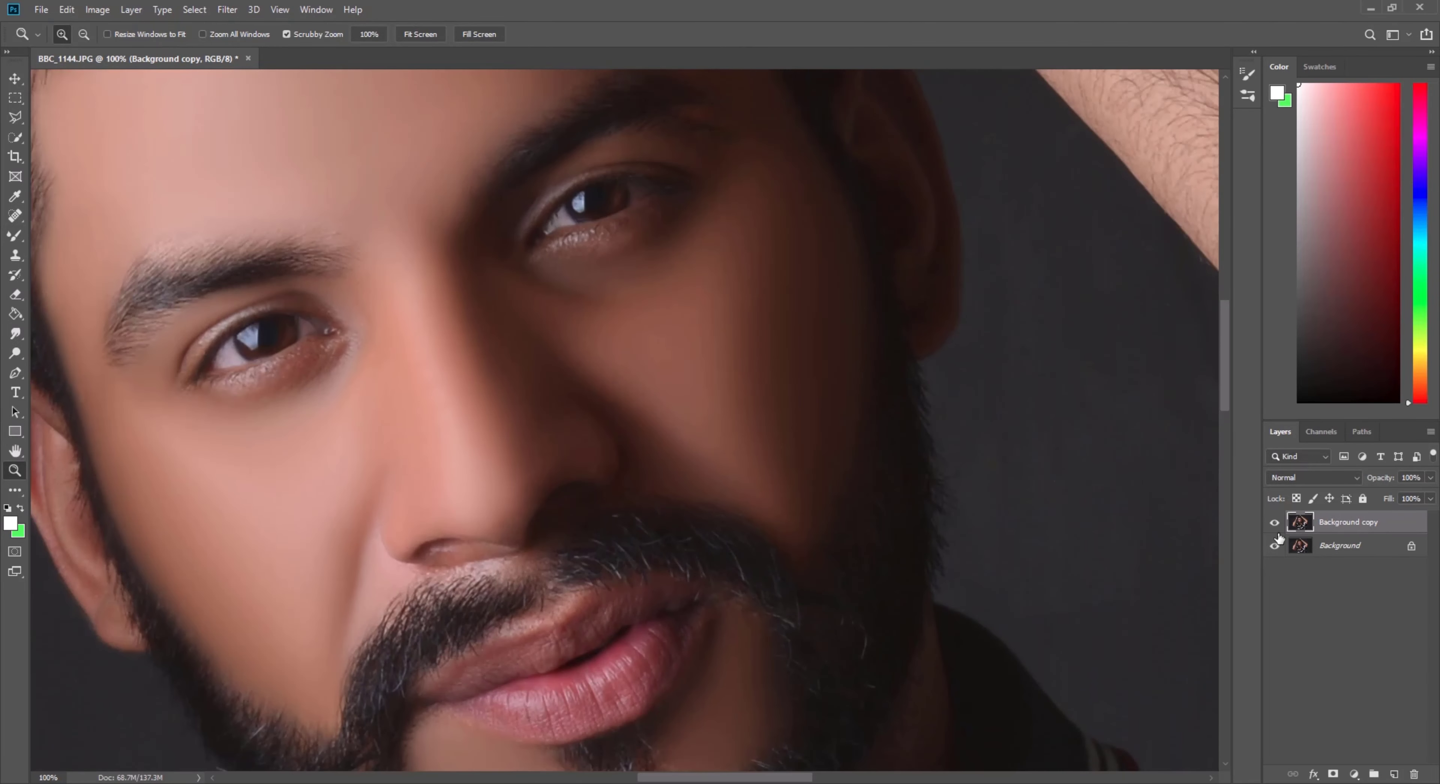
pyautogui.click(1274, 523)
pyautogui.click(1275, 523)
pyautogui.click(470, 419)
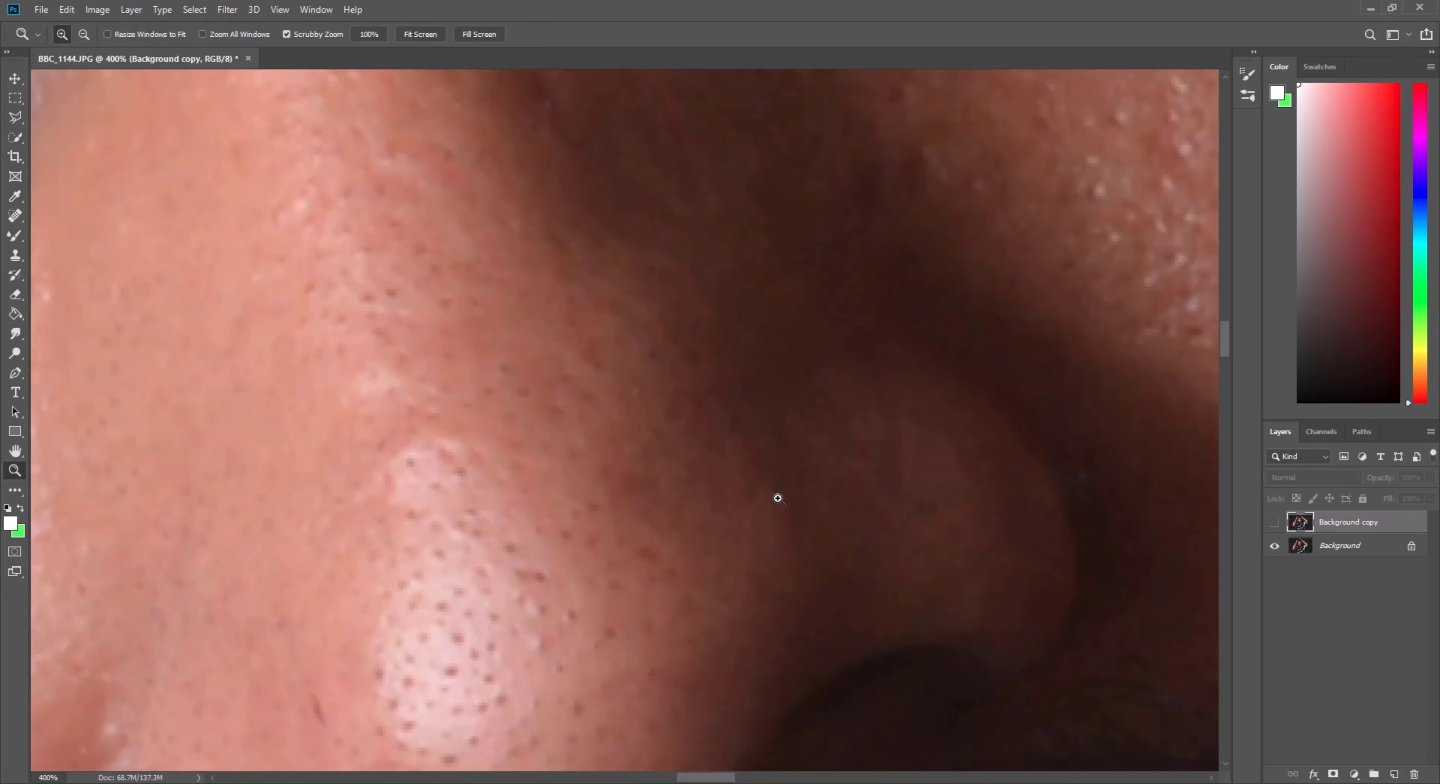
pyautogui.scroll(-3, 615, 494)
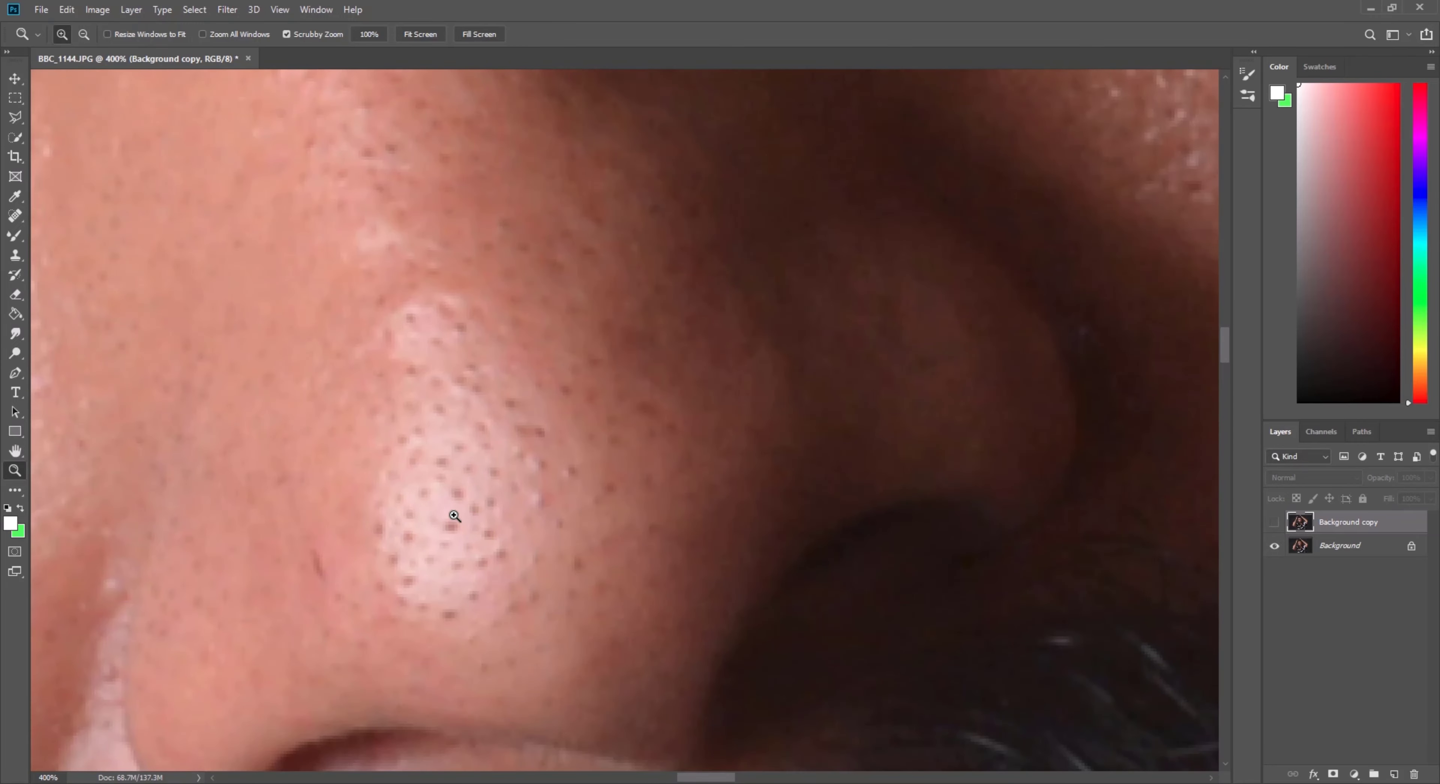
pyautogui.click(1274, 523)
pyautogui.click(1274, 523)
pyautogui.moveTo(681, 325); pyautogui.dragTo(640, 352)
pyautogui.scroll(3, 640, 352)
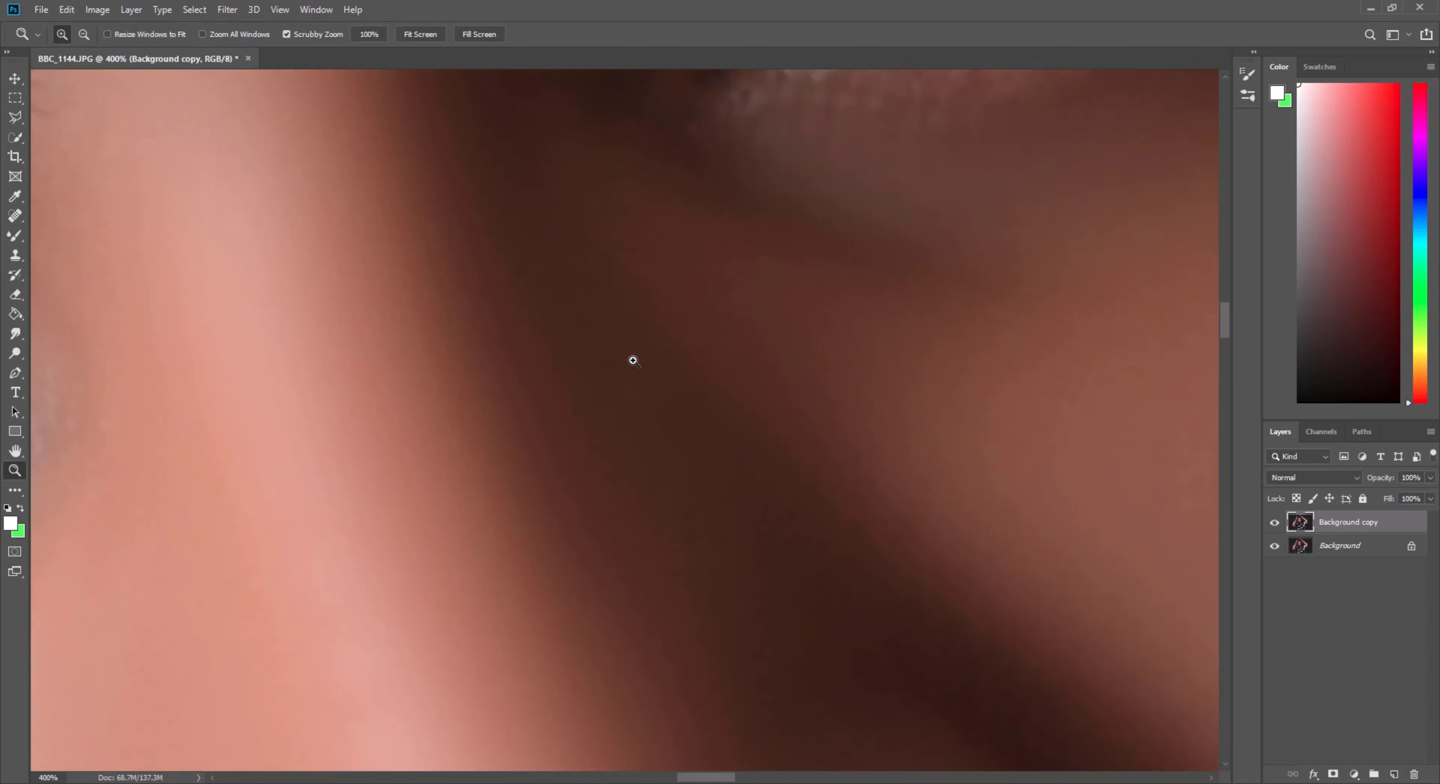
pyautogui.scroll(3, 633, 360)
pyautogui.scroll(3, 662, 369)
pyautogui.moveTo(977, 360); pyautogui.dragTo(556, 237)
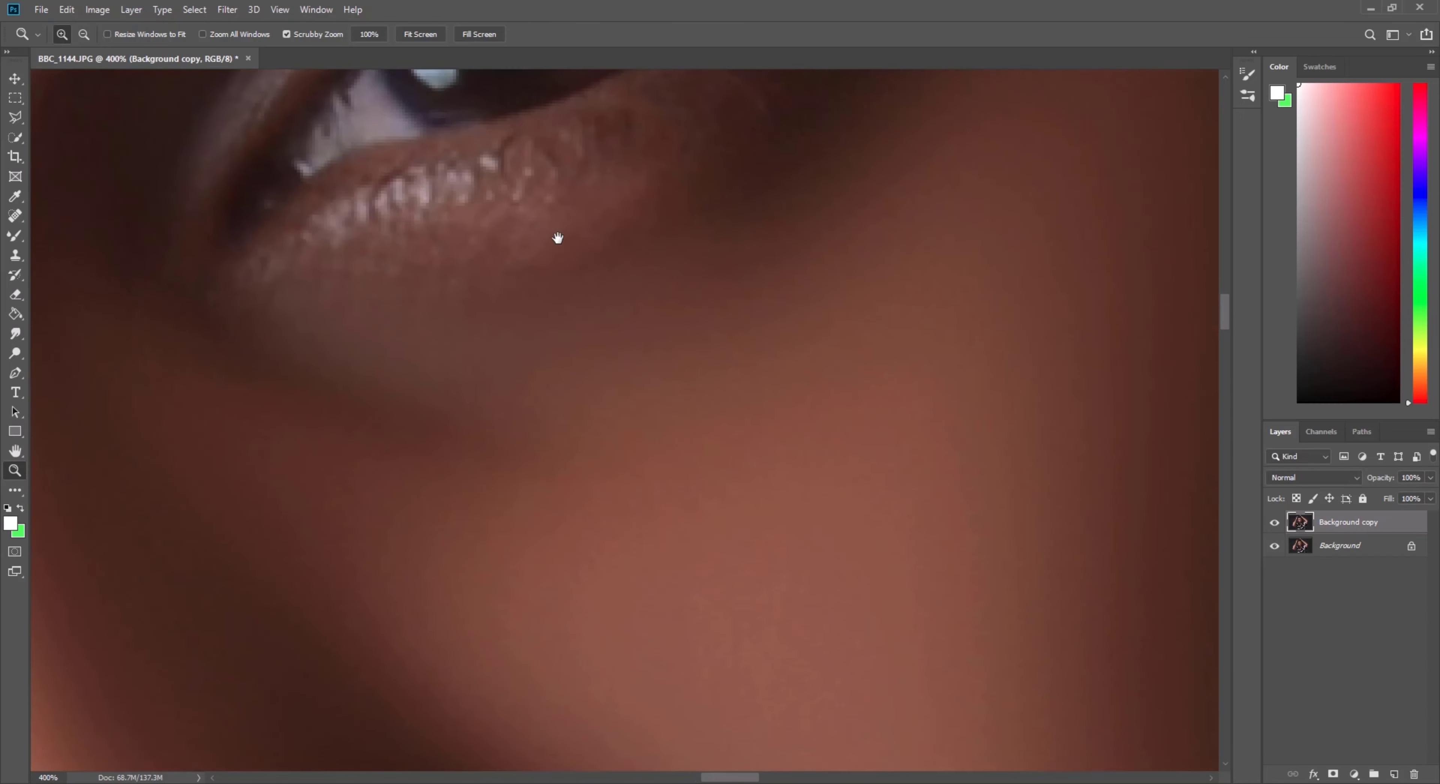
pyautogui.rightClick(592, 251)
pyautogui.click(634, 336)
pyautogui.rightClick(621, 246)
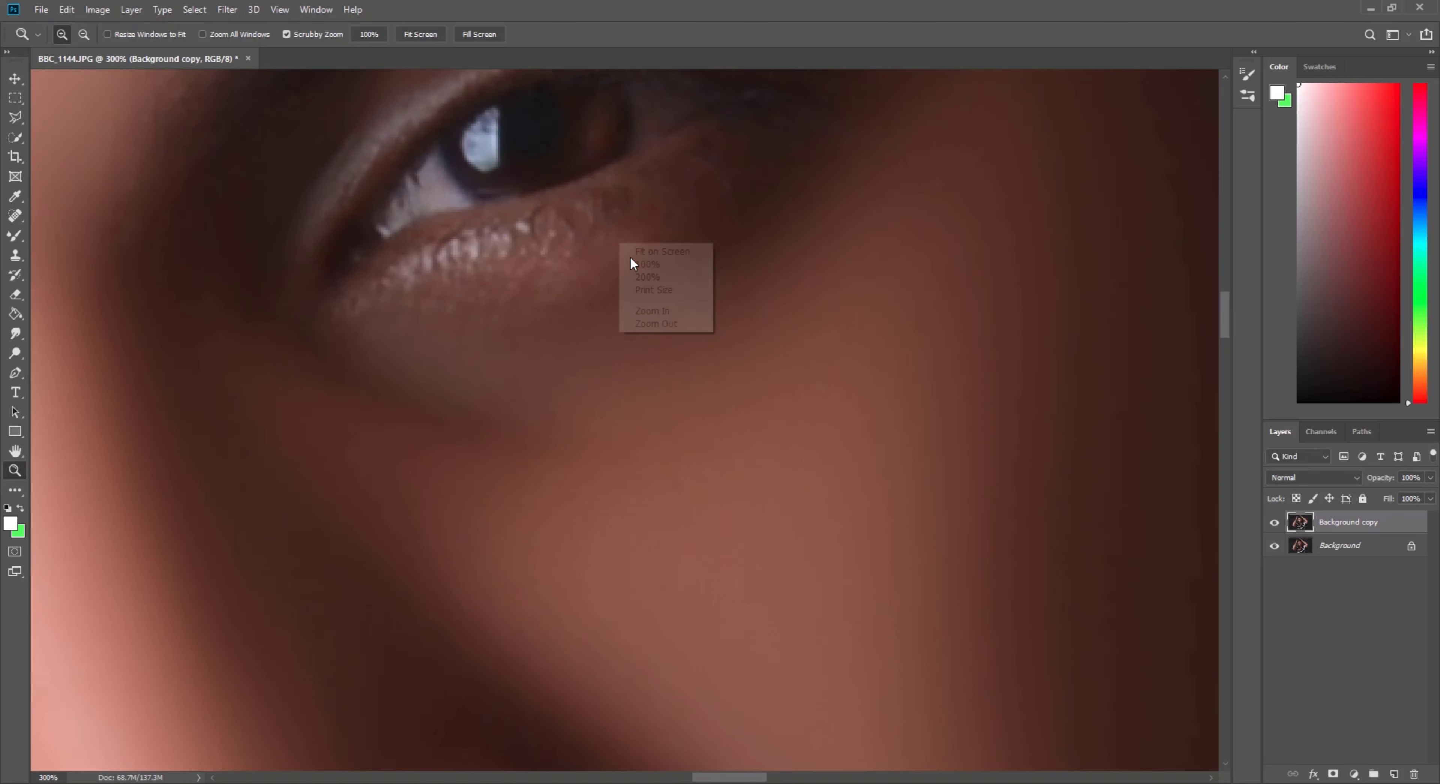
pyautogui.click(655, 325)
pyautogui.rightClick(587, 243)
pyautogui.click(638, 330)
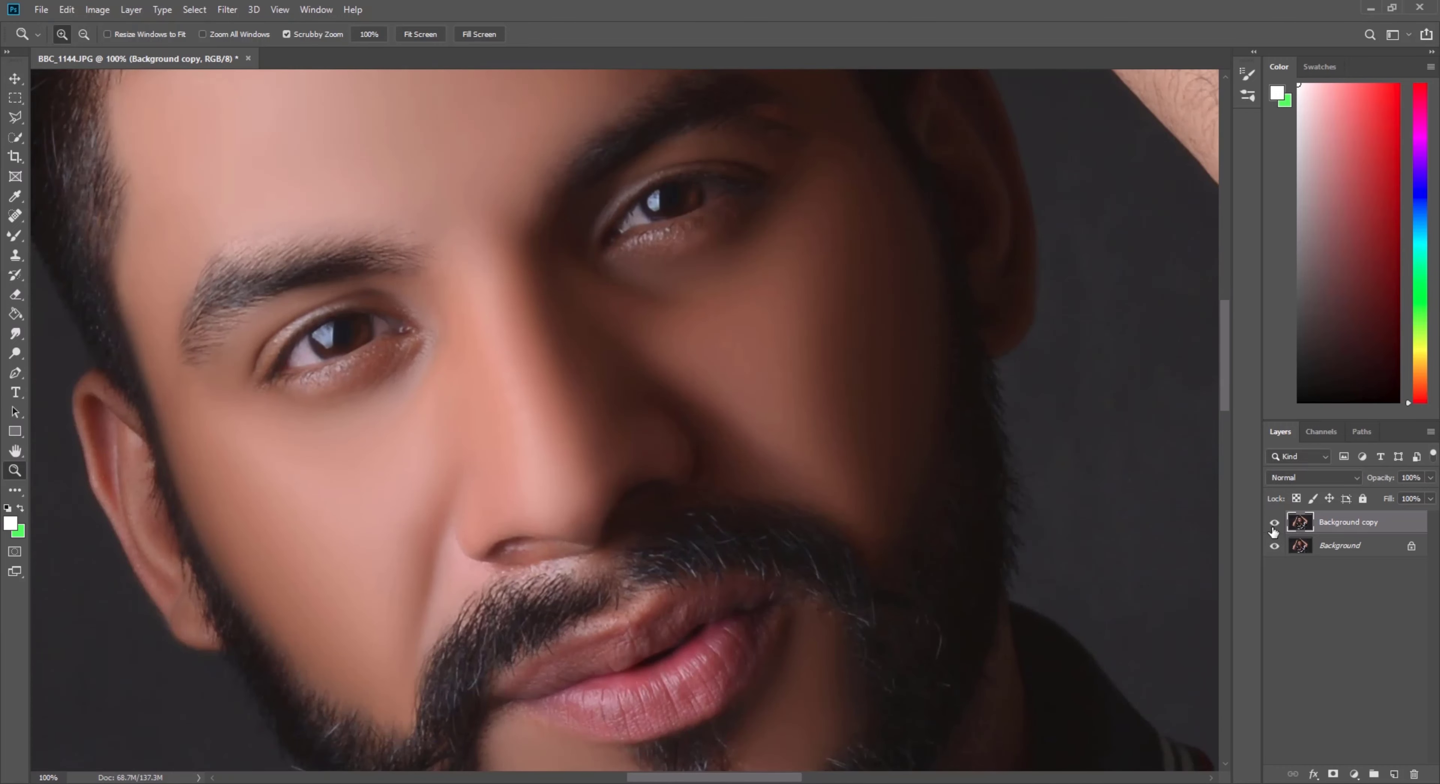
pyautogui.click(1274, 522)
pyautogui.click(1275, 522)
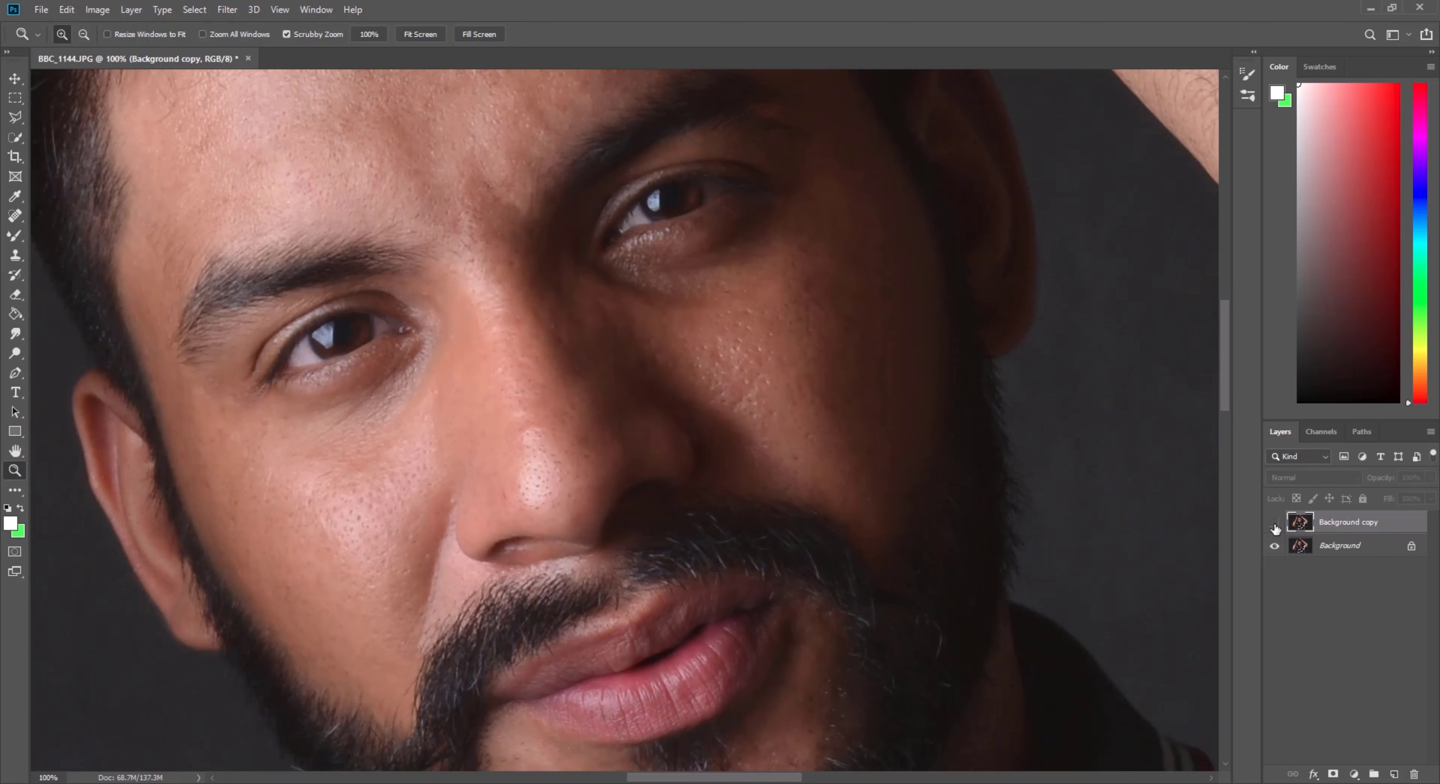
pyautogui.click(1275, 522)
pyautogui.rightClick(606, 337)
pyautogui.click(623, 351)
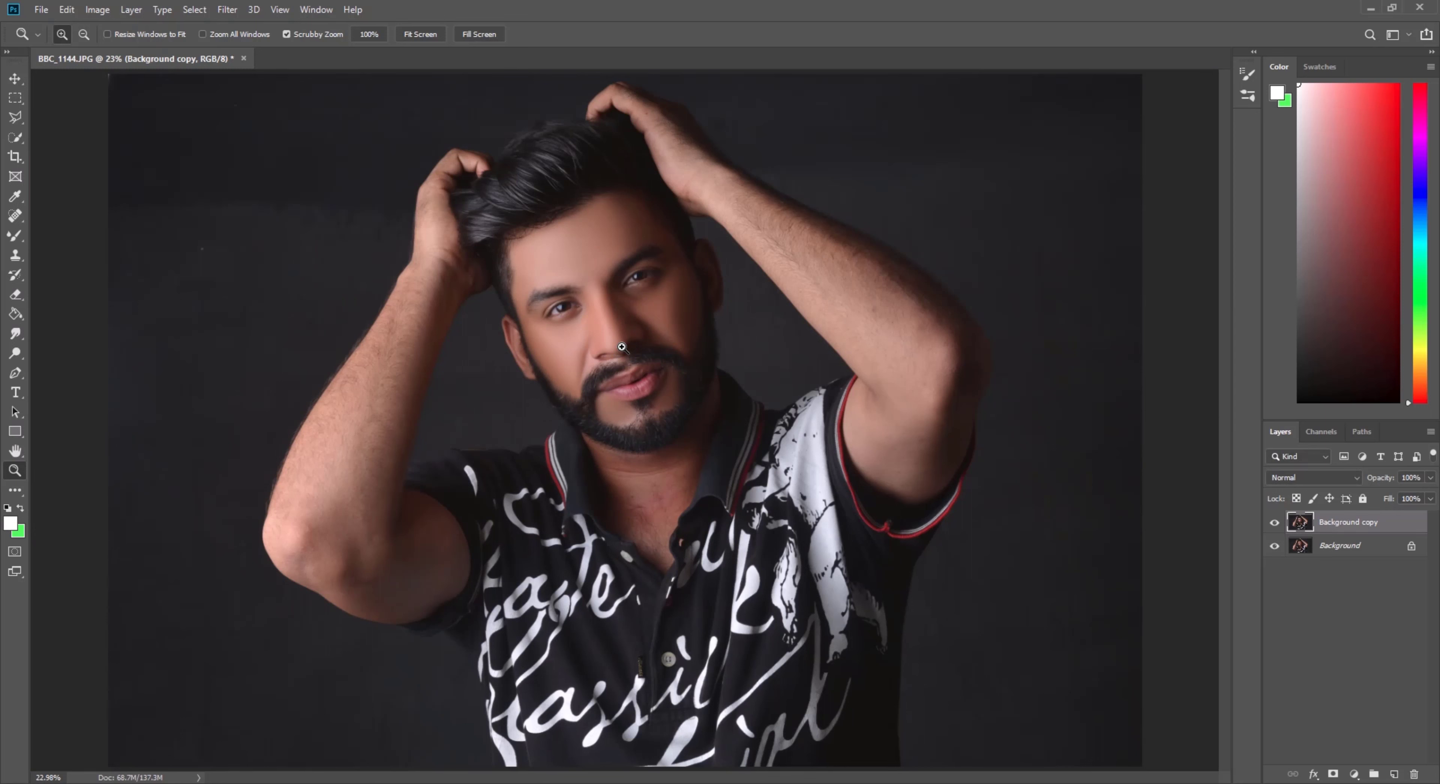
pyautogui.click(690, 265)
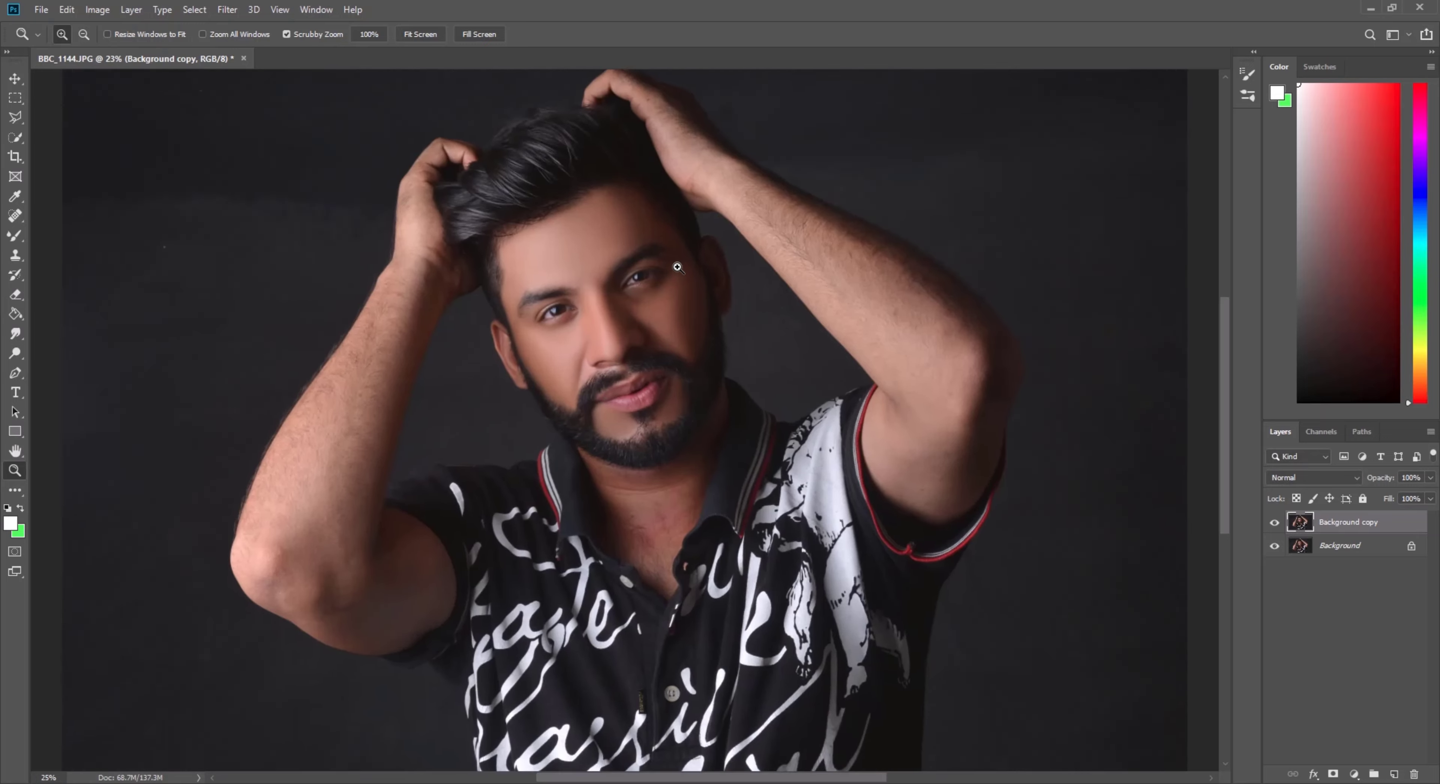
pyautogui.hotkey('ctrl', '0')
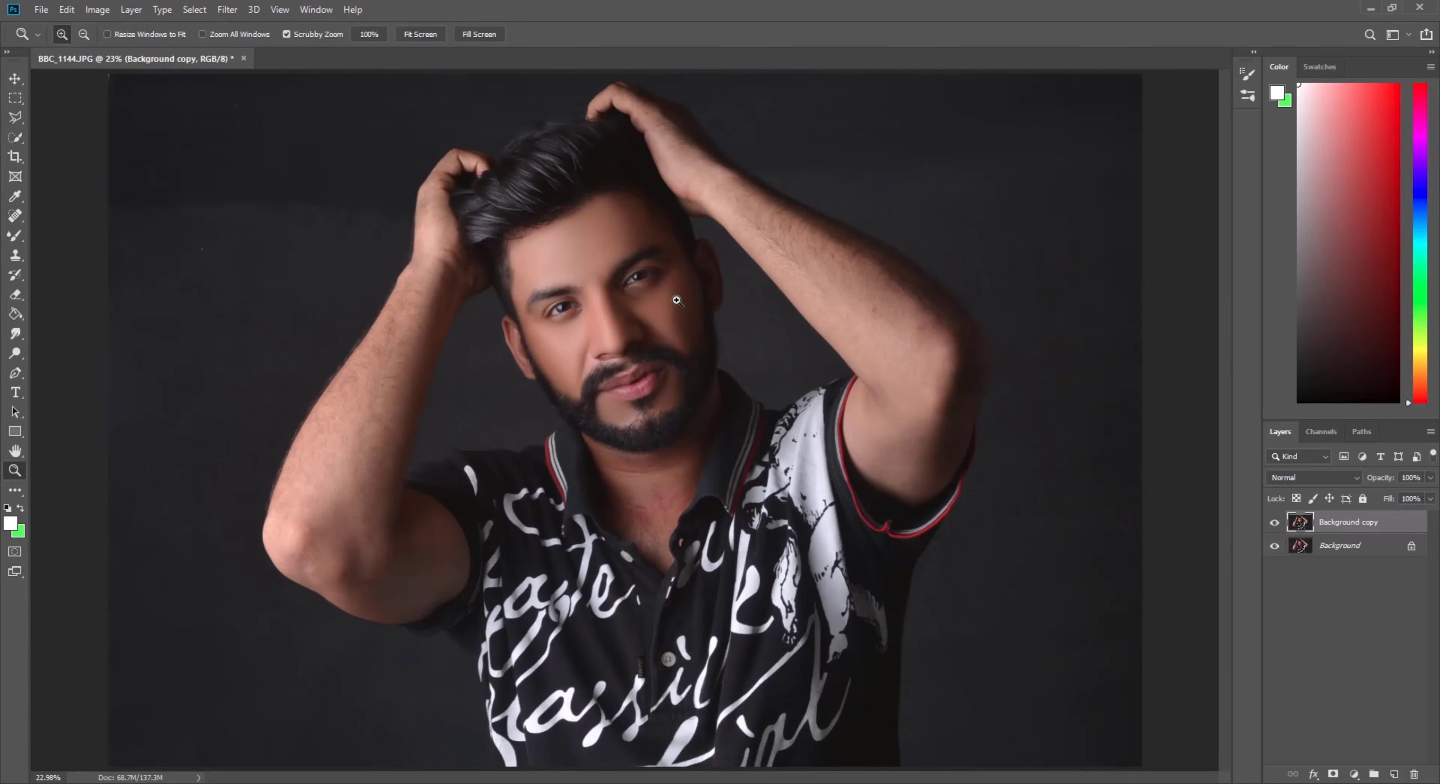
pyautogui.click(563, 246)
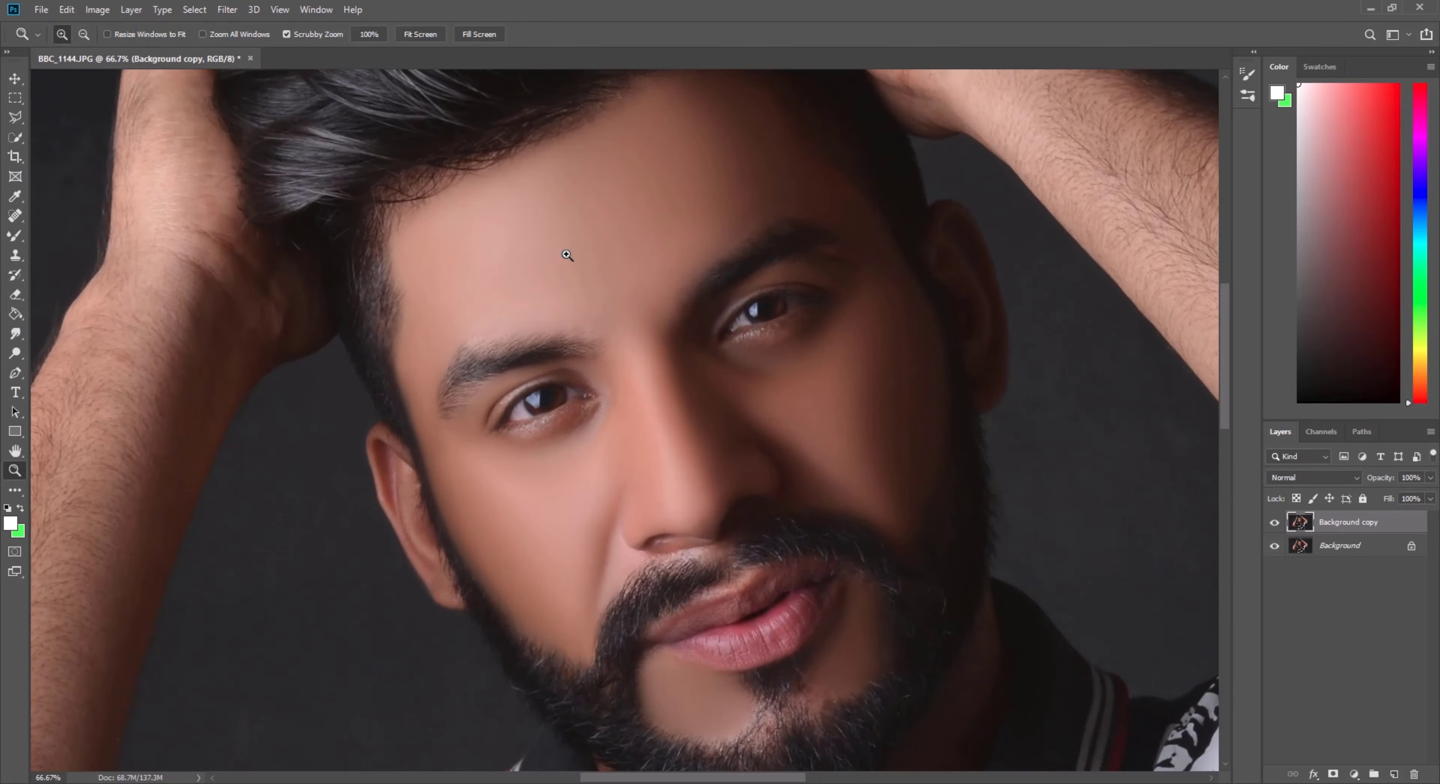
# Step: Save the portrait to the Desktop as a Baseline (Standard) JPEG named 'mixuer'
pyautogui.hotkey('ctrl', 'shift', 's')
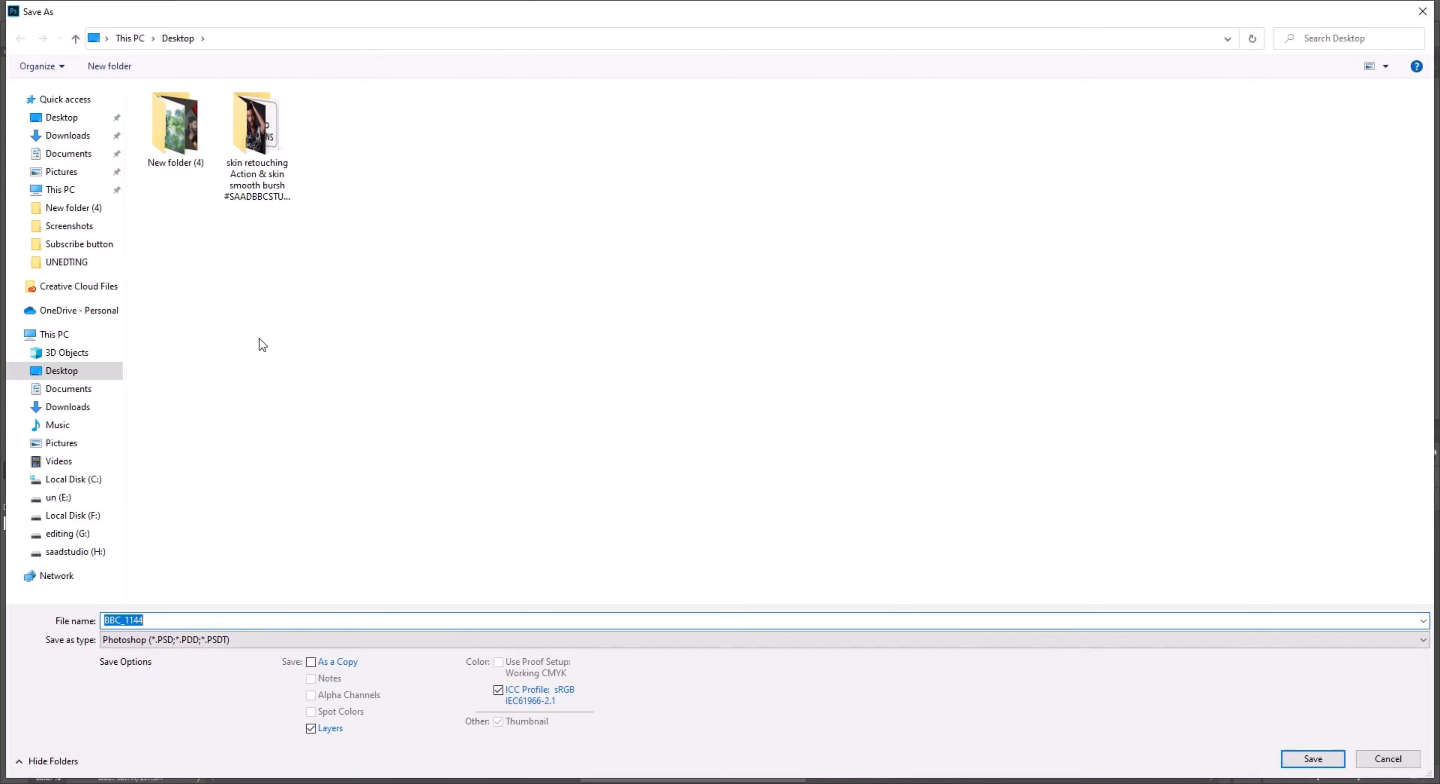
pyautogui.click(62, 370)
pyautogui.click(185, 645)
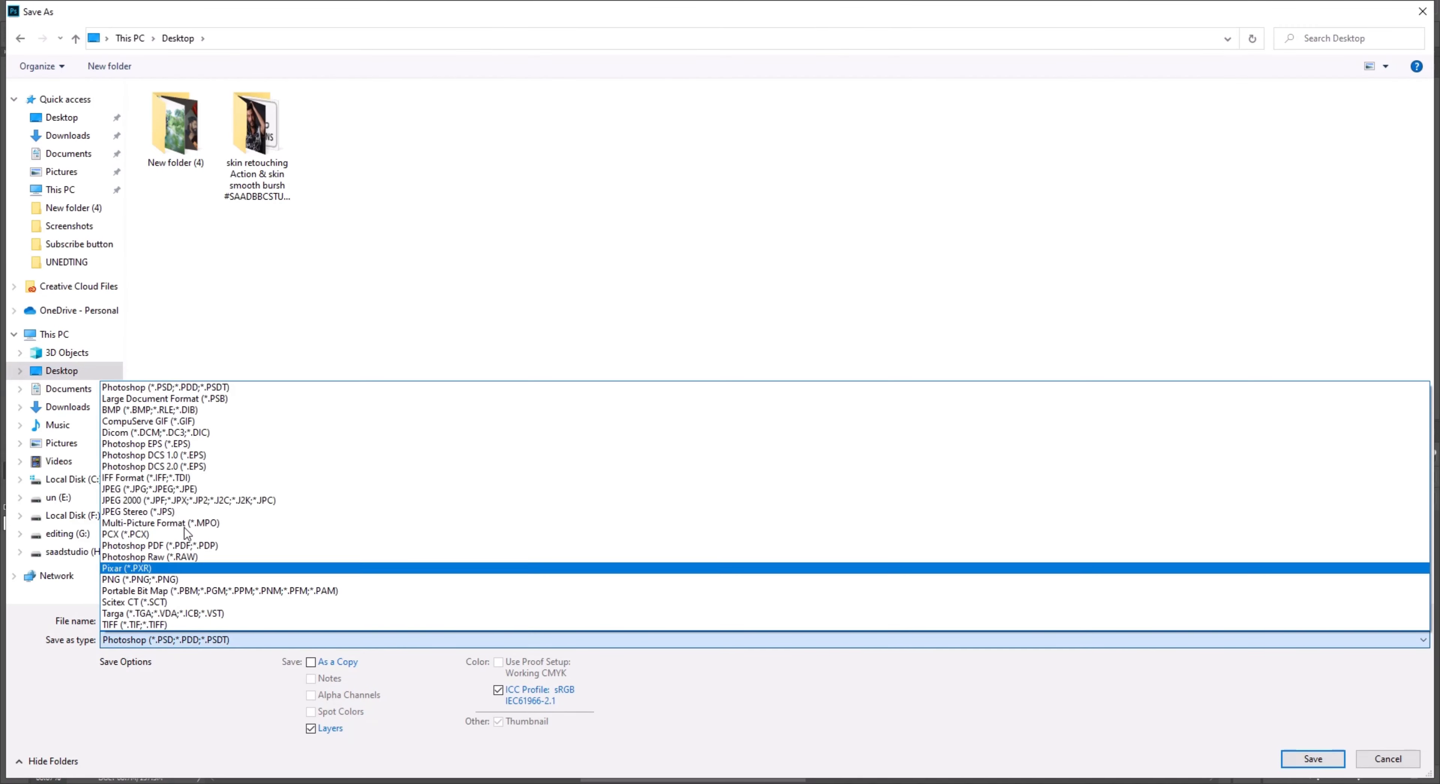
pyautogui.click(194, 486)
pyautogui.doubleClick(193, 619)
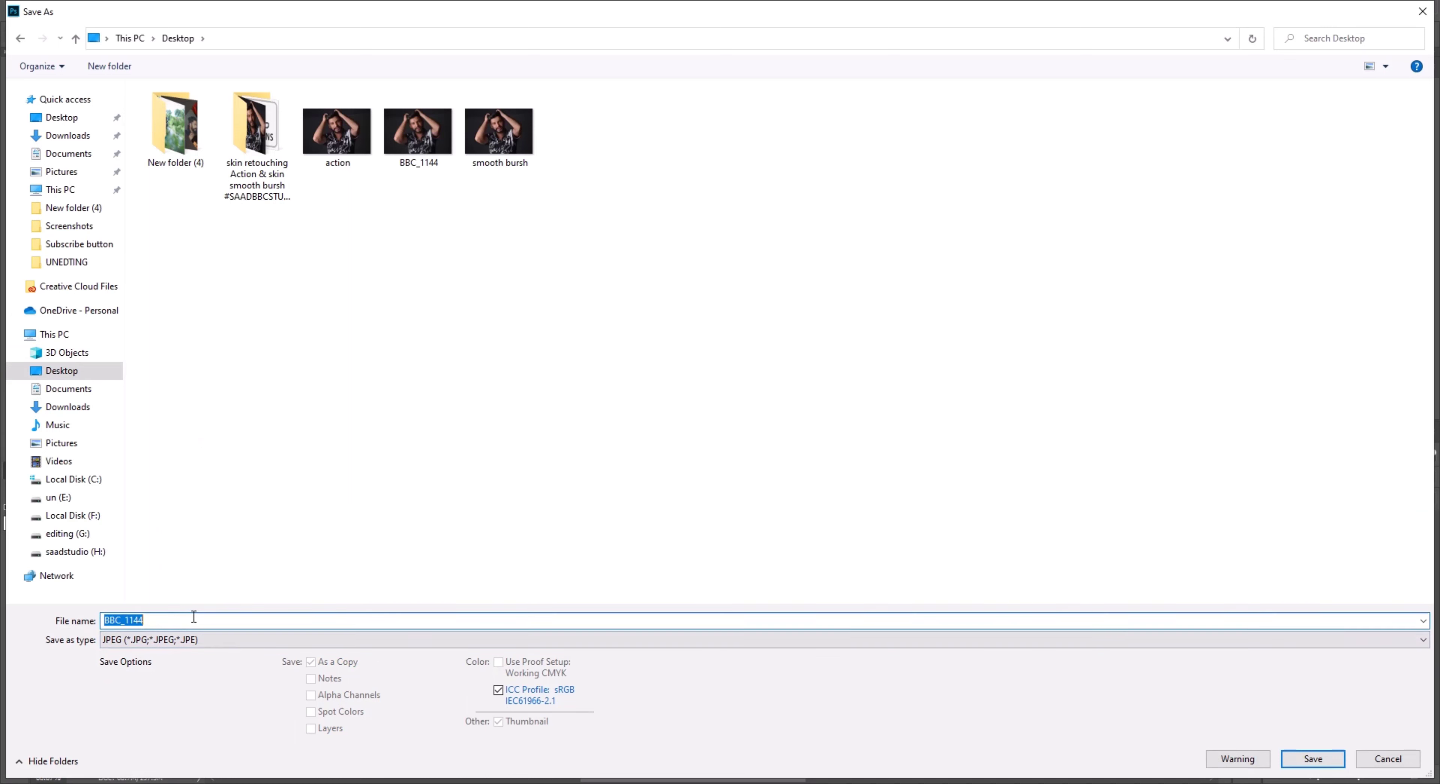
pyautogui.write('mixue')
pyautogui.write('r')
pyautogui.click(1334, 755)
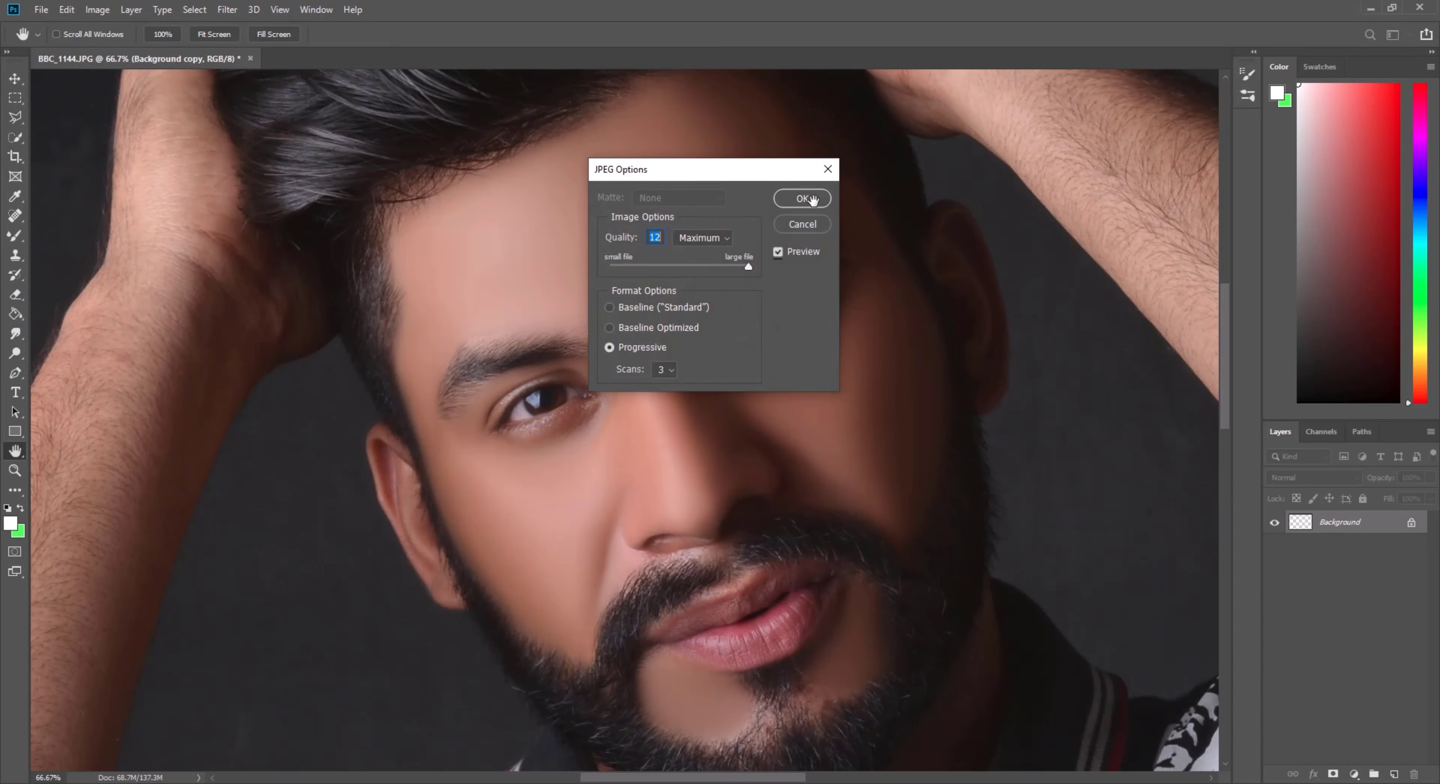
pyautogui.click(691, 306)
pyautogui.click(803, 199)
pyautogui.press('z')
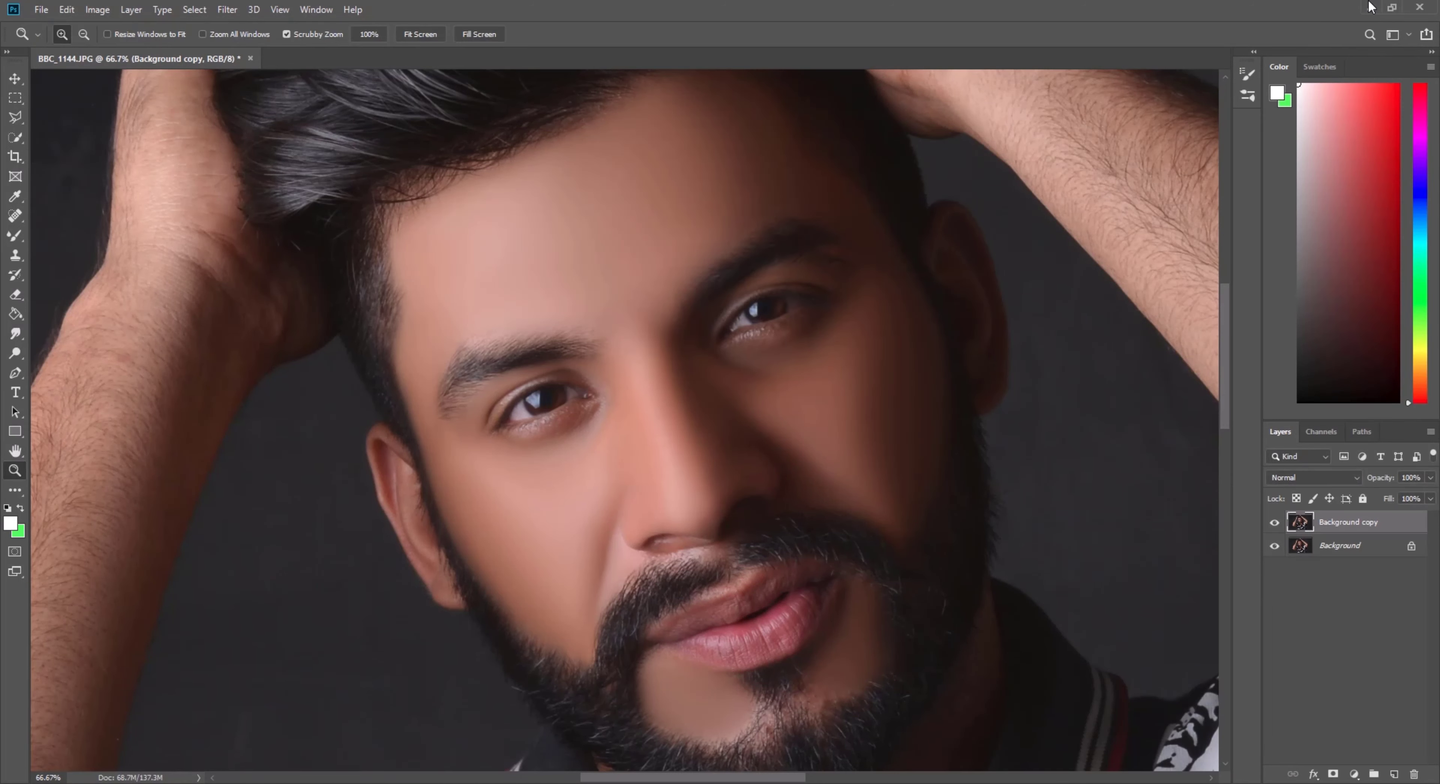
pyautogui.click(1369, 6)
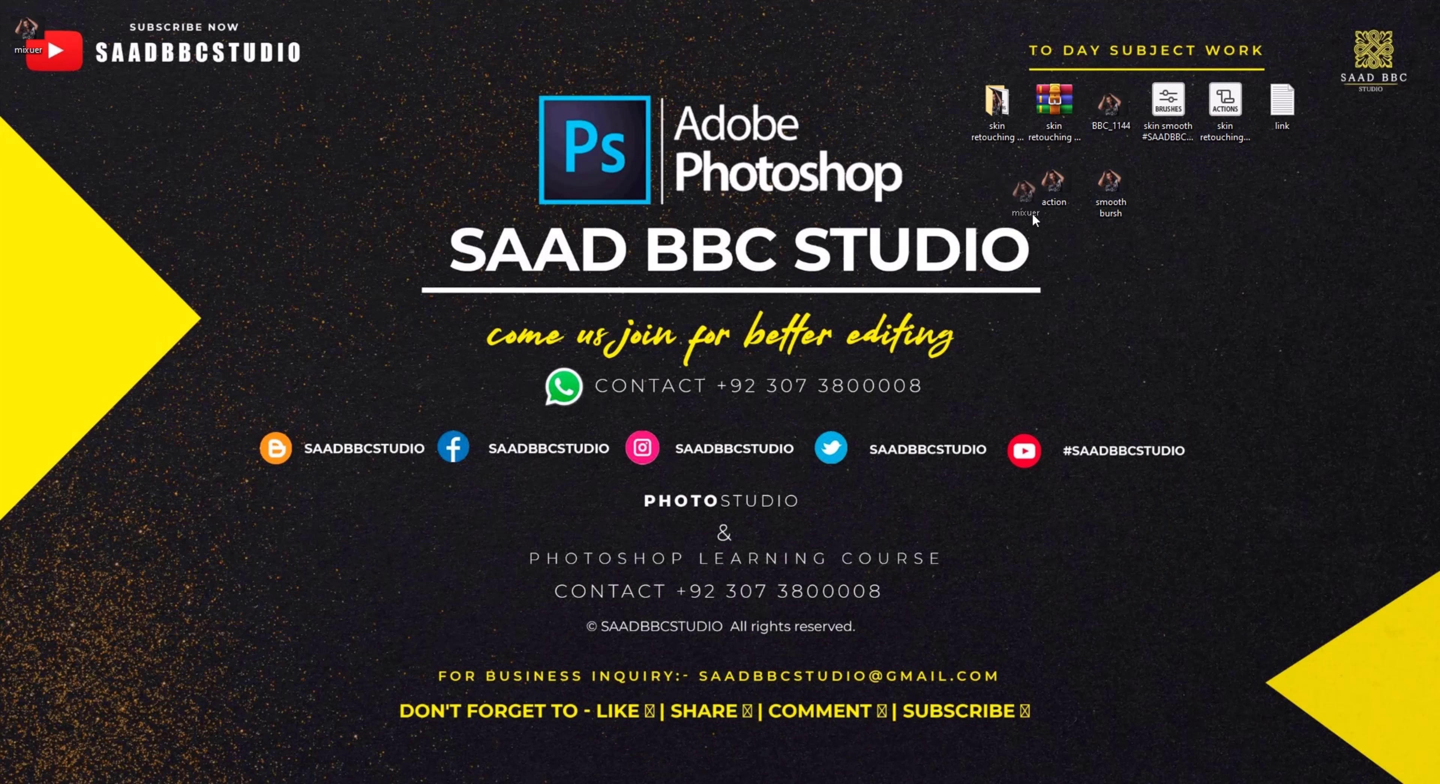
# Step: Open smooth bursh.jpg, action.jpg and mixuer.jpg and tile them left, centre and right
pyautogui.moveTo(28, 34); pyautogui.dragTo(986, 183)
pyautogui.doubleClick(1111, 189)
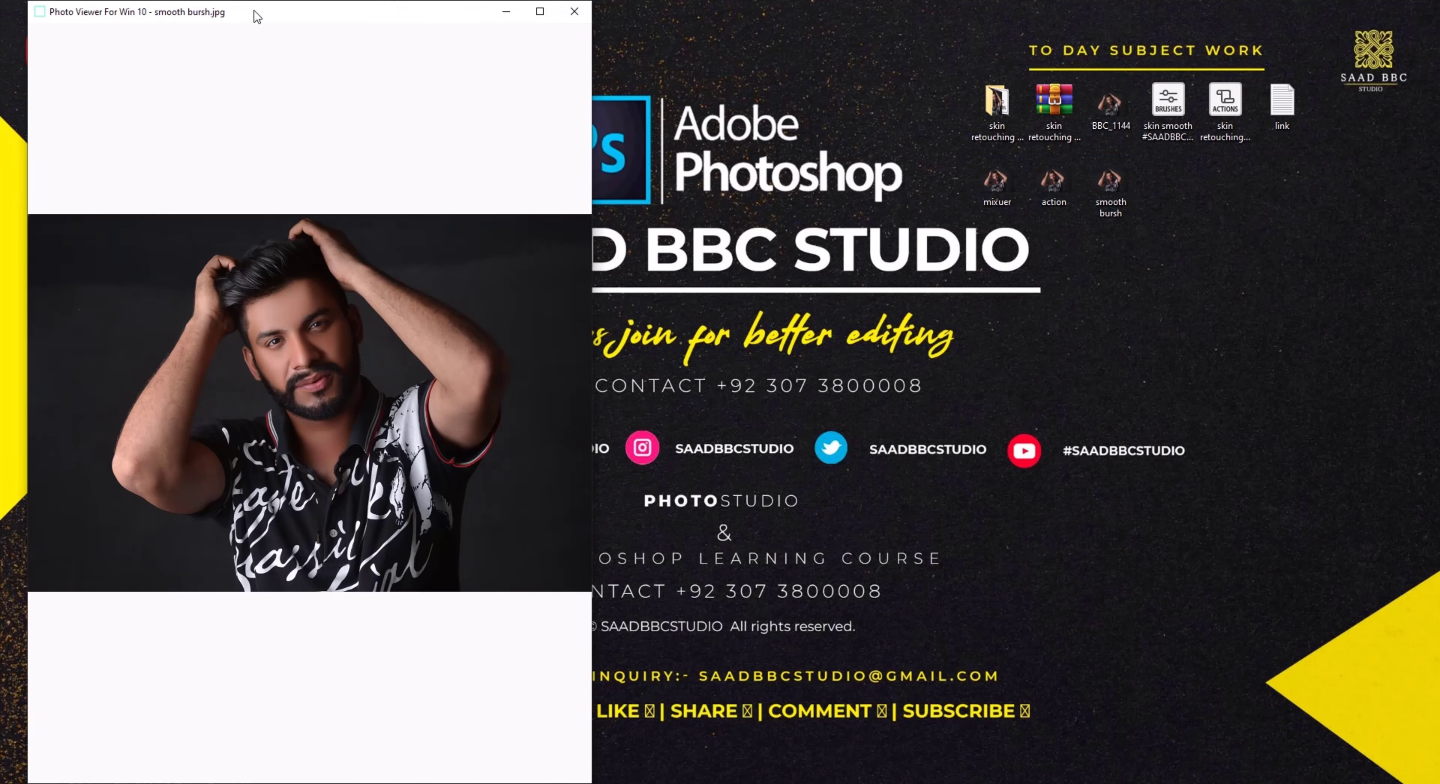
pyautogui.moveTo(257, 17)
pyautogui.mouseDown()
pyautogui.moveTo(232, 14)
pyautogui.moveTo(687, 32)
pyautogui.mouseUp()
pyautogui.doubleClick(1053, 180)
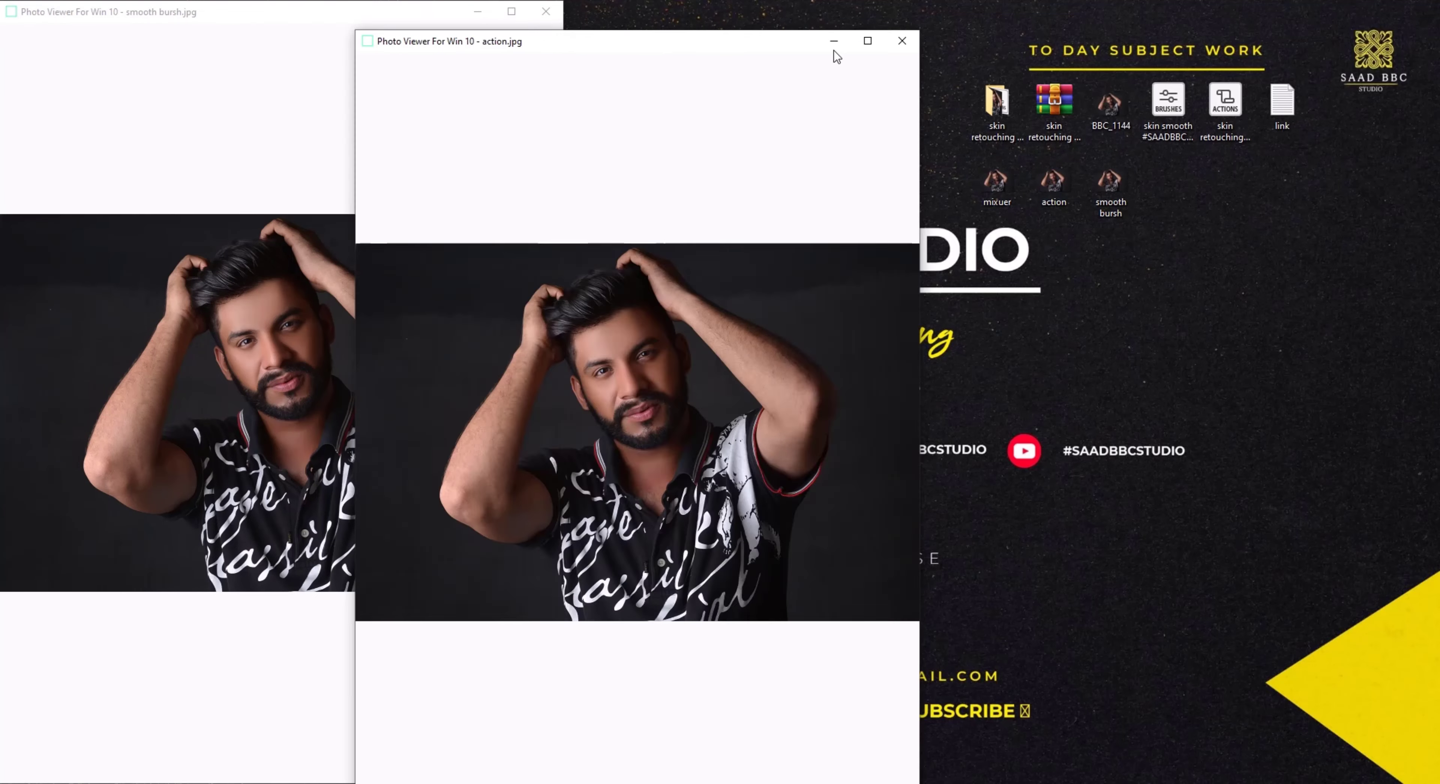
pyautogui.doubleClick(984, 182)
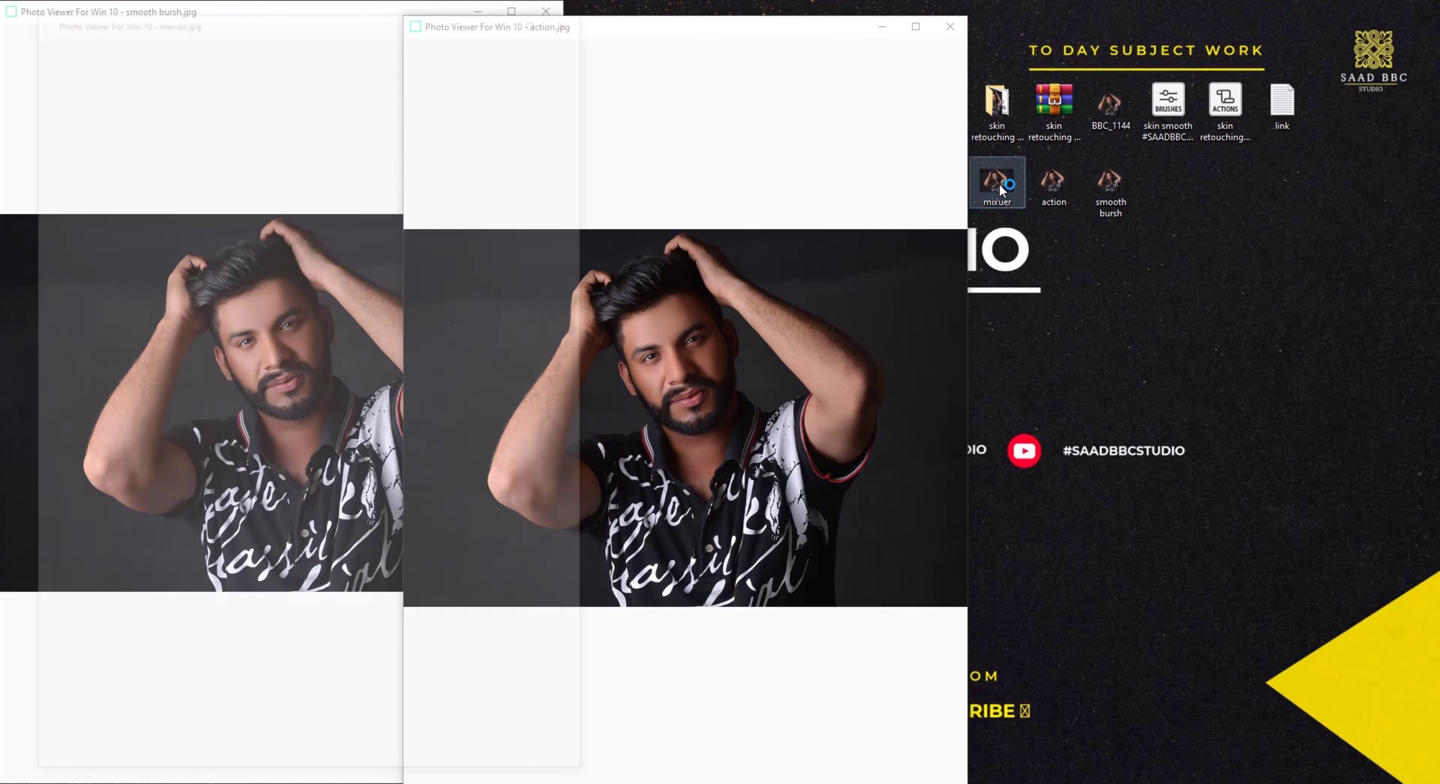
pyautogui.moveTo(418, 32); pyautogui.dragTo(1230, 56)
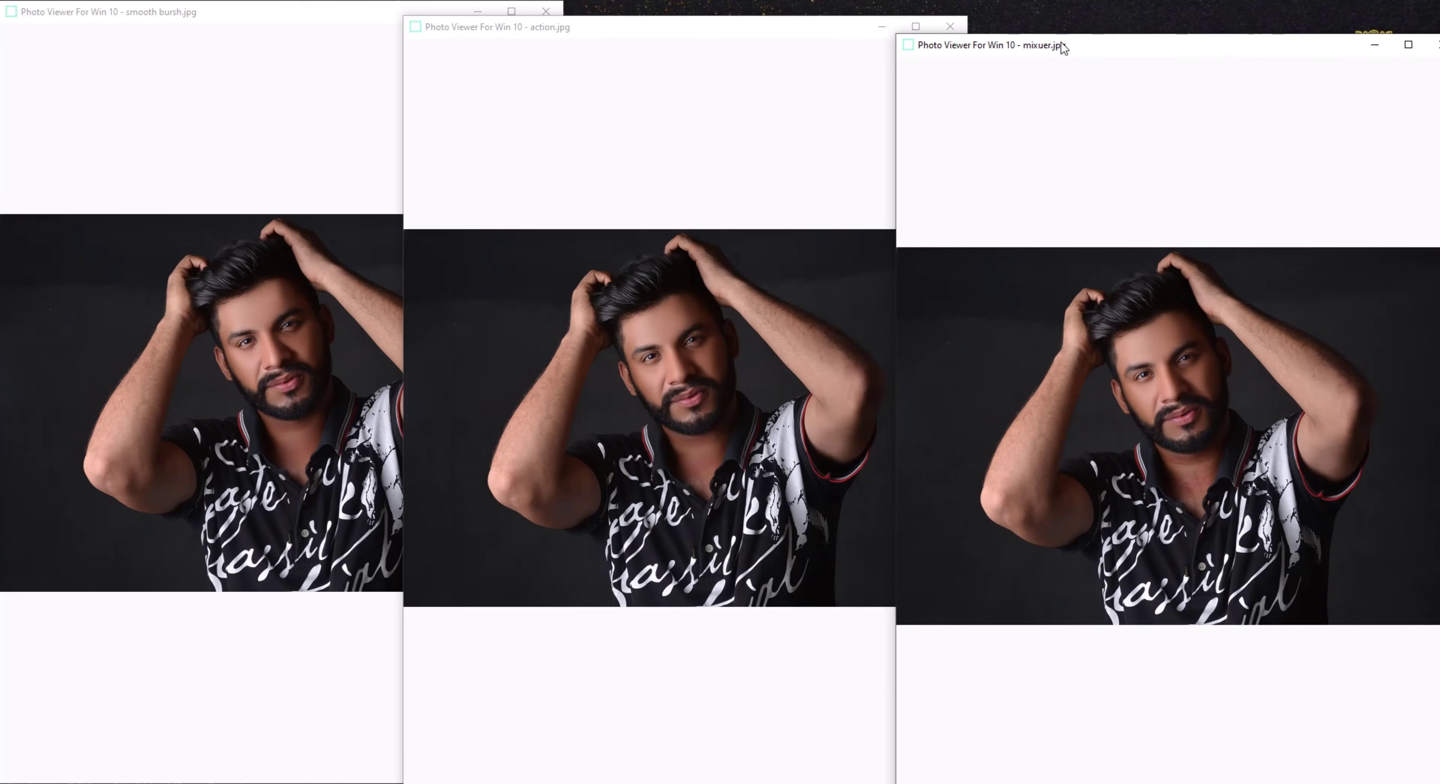
pyautogui.moveTo(641, 32); pyautogui.dragTo(791, 17)
pyautogui.moveTo(1159, 48); pyautogui.dragTo(1258, 14)
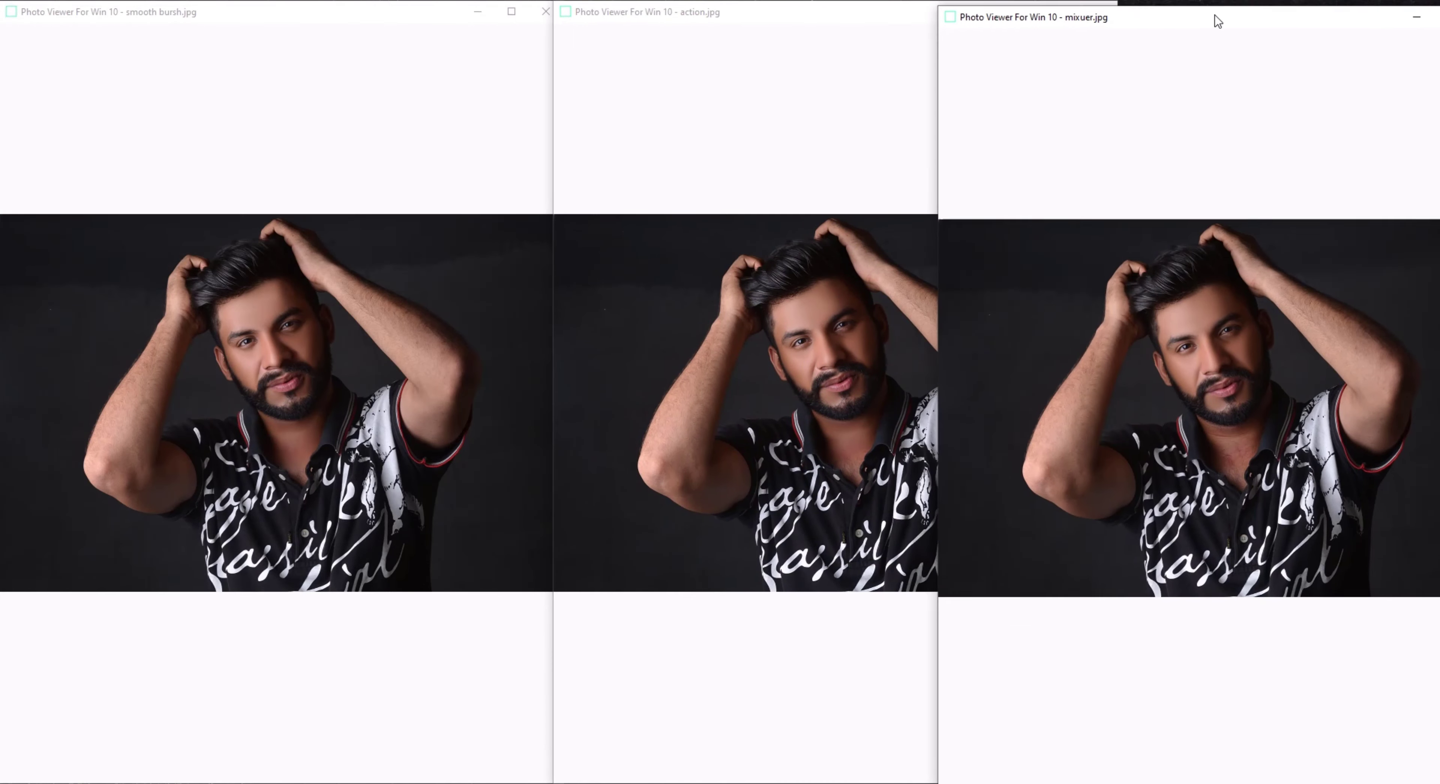
# Step: Zoom into the face in the smooth bursh.jpg viewer
pyautogui.click(265, 342)
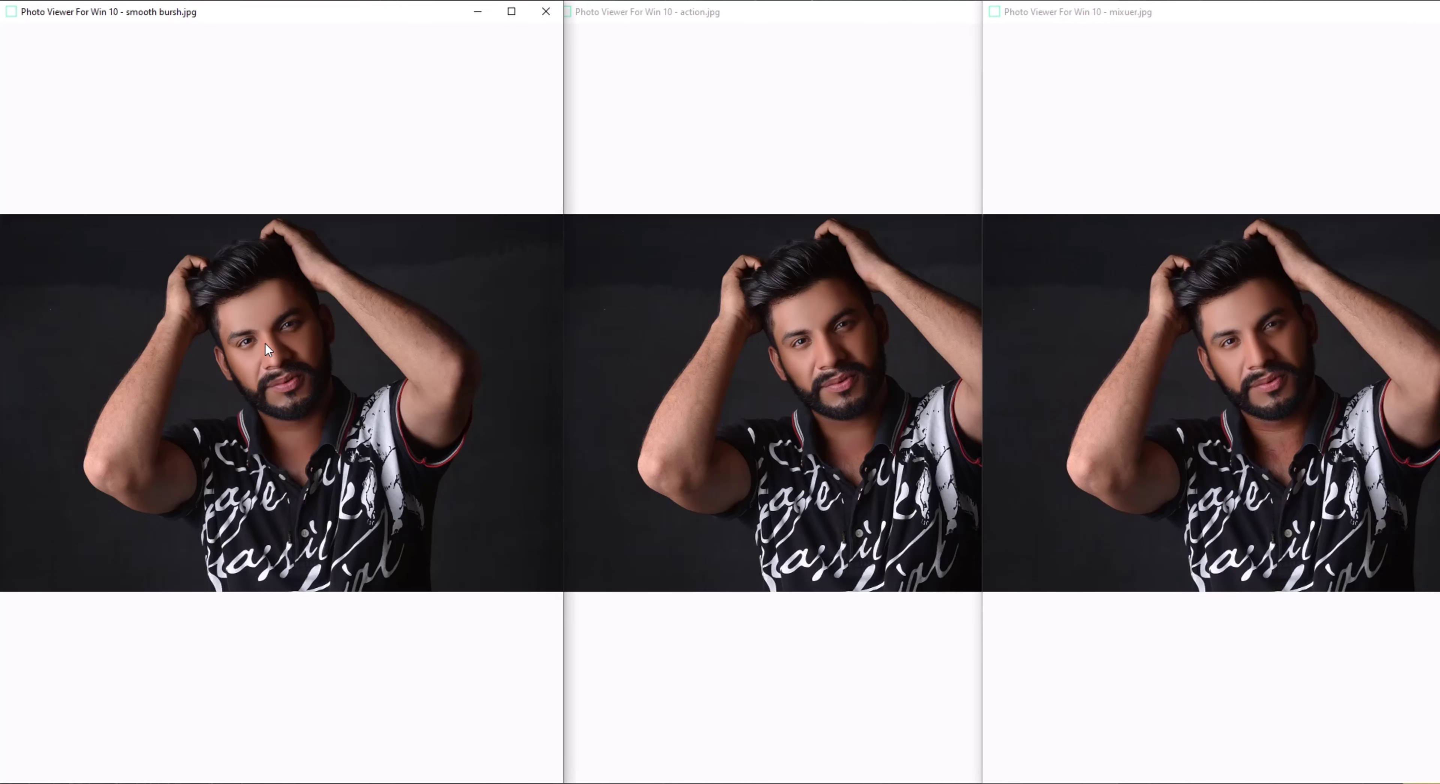
pyautogui.scroll(2, 264, 342)
pyautogui.scroll(2, 330, 345)
pyautogui.scroll(2, 330, 344)
pyautogui.scroll(1, 330, 344)
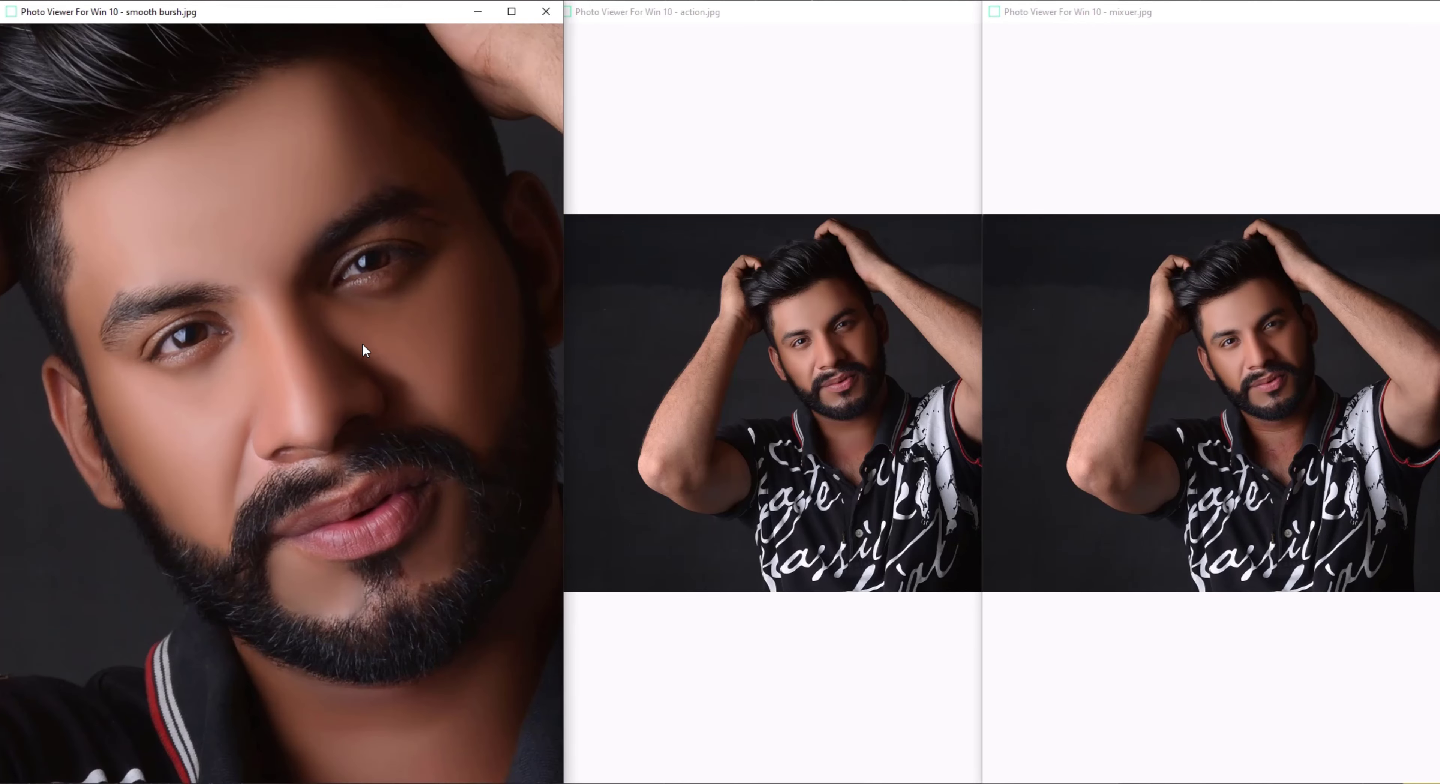
pyautogui.scroll(1, 305, 363)
# Step: Zoom into the face in the action.jpg viewer
pyautogui.click(818, 335)
pyautogui.scroll(1, 818, 335)
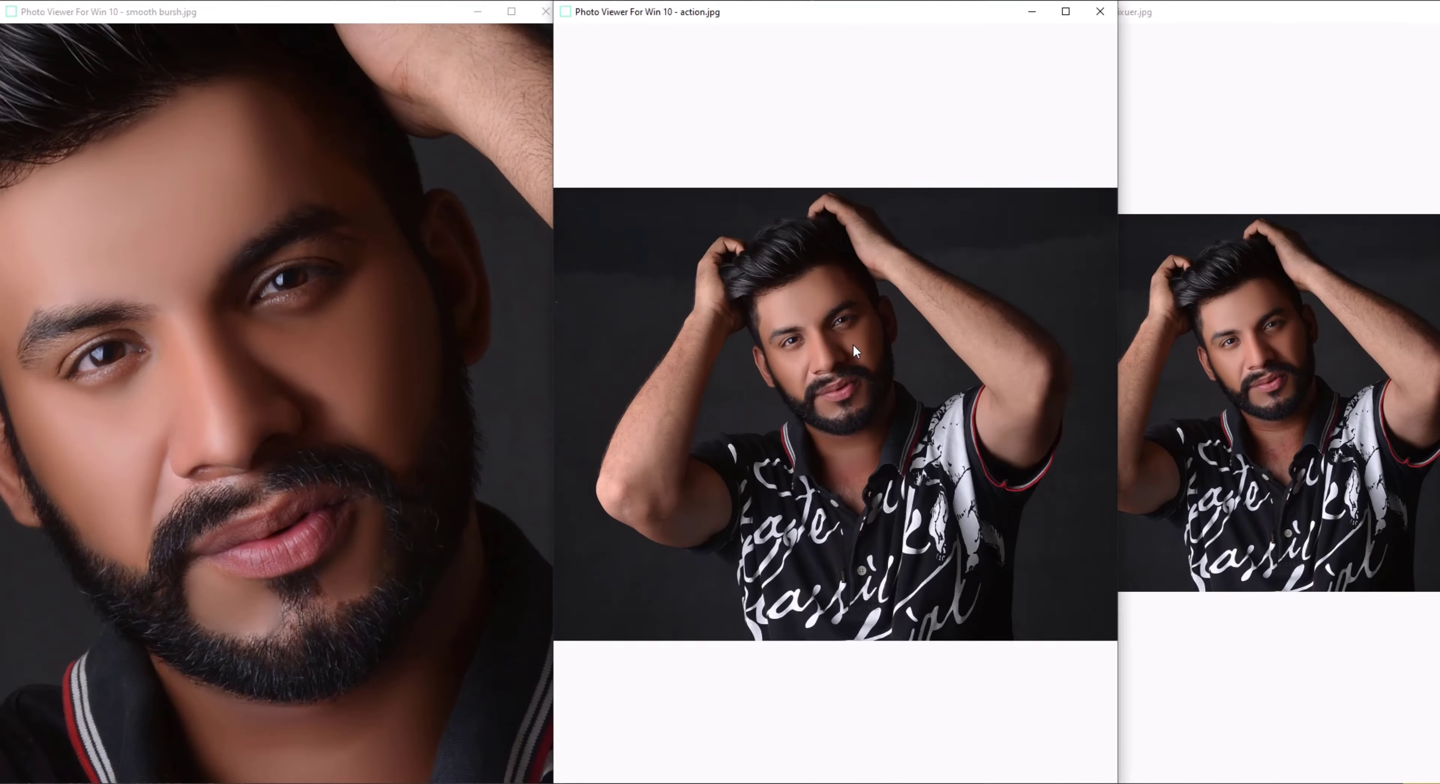
pyautogui.scroll(2, 852, 343)
pyautogui.scroll(2, 855, 347)
pyautogui.scroll(2, 836, 345)
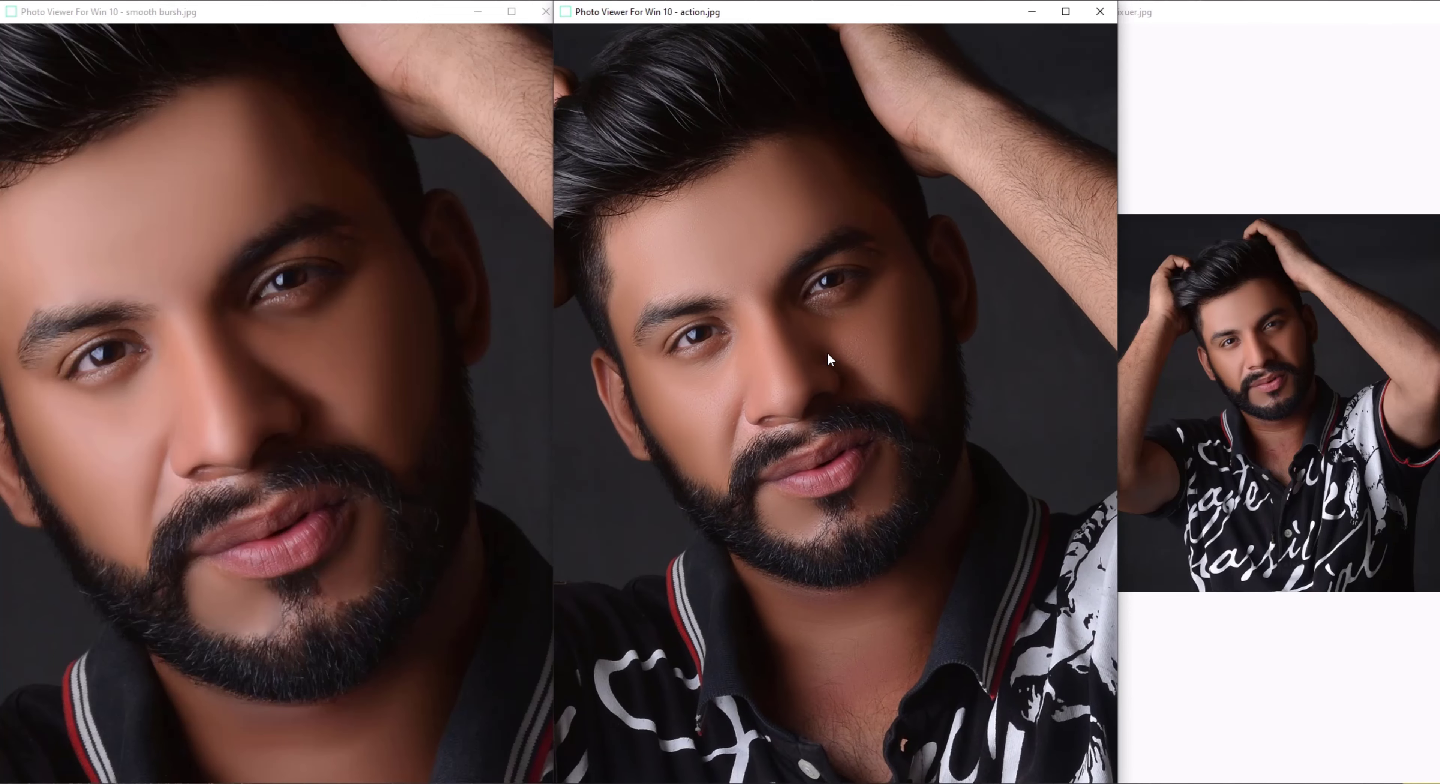
pyautogui.scroll(1, 804, 341)
# Step: Zoom into the face in the mixuer.jpg viewer
pyautogui.click(1217, 345)
pyautogui.scroll(2, 1320, 347)
pyautogui.scroll(2, 1321, 350)
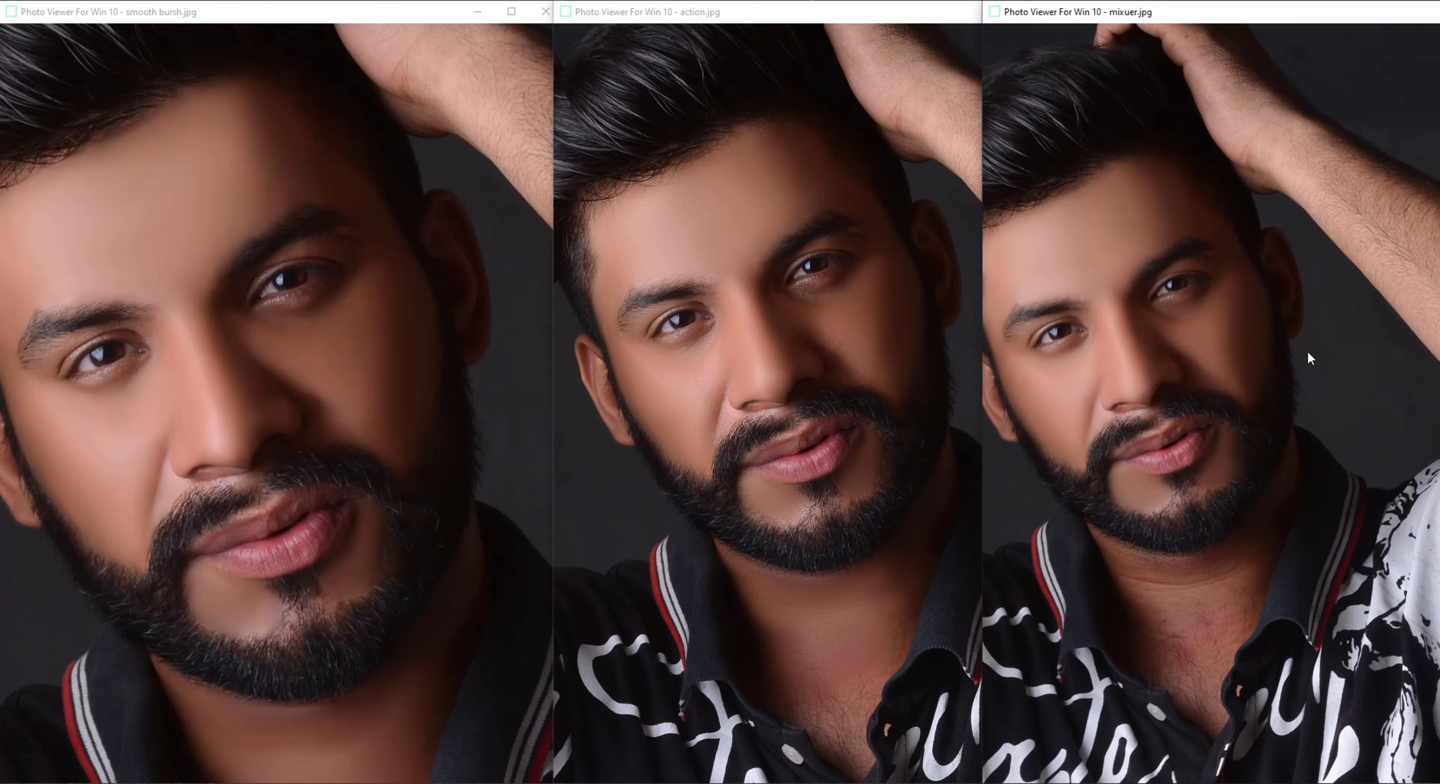
pyautogui.scroll(1, 1196, 363)
pyautogui.scroll(1, 1292, 335)
pyautogui.scroll(1, 1295, 335)
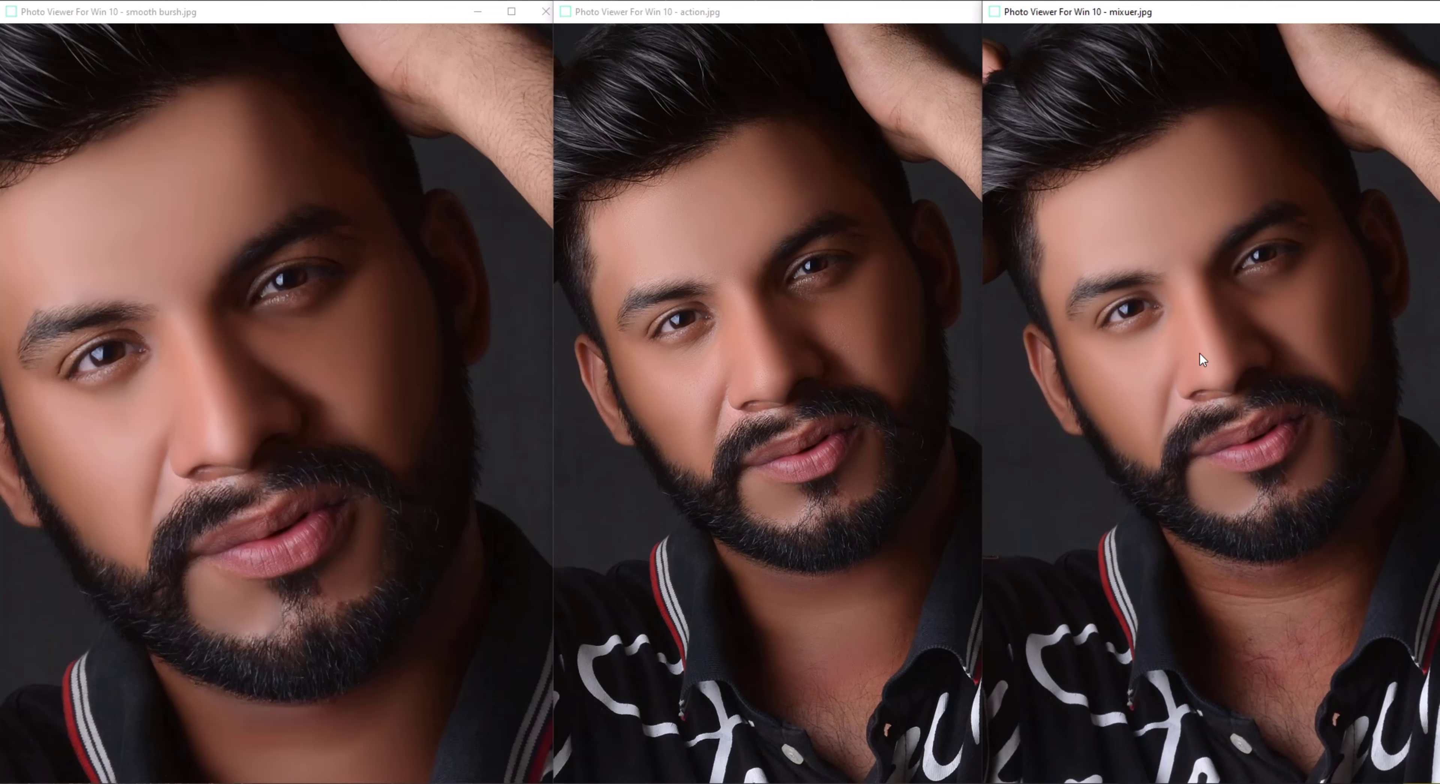
pyautogui.scroll(1, 307, 348)
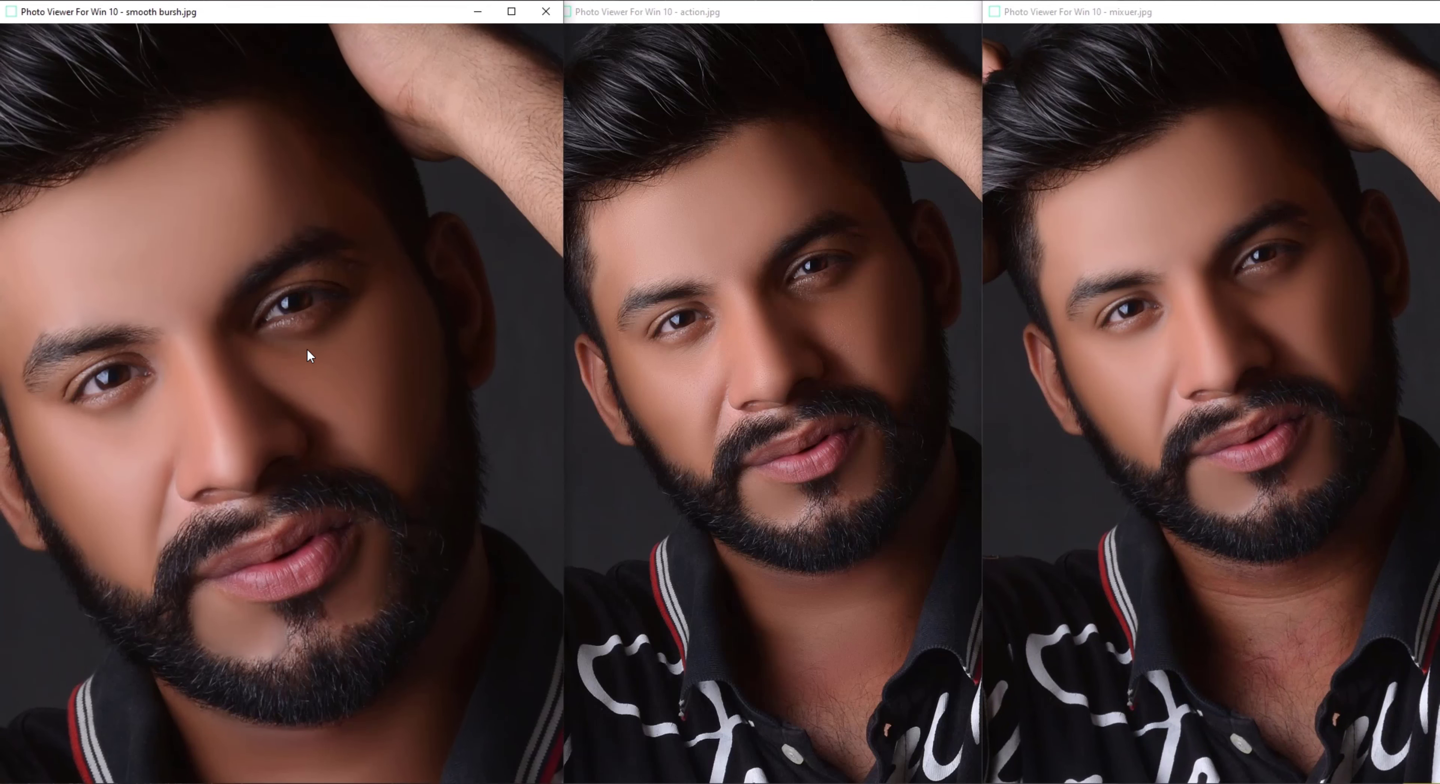
# Step: Zoom further and pan the action.jpg and mixuer.jpg close-ups to centre the face
pyautogui.click(794, 330)
pyautogui.scroll(1, 798, 334)
pyautogui.moveTo(798, 334); pyautogui.dragTo(794, 372)
pyautogui.click(1199, 317)
pyautogui.scroll(1, 1307, 356)
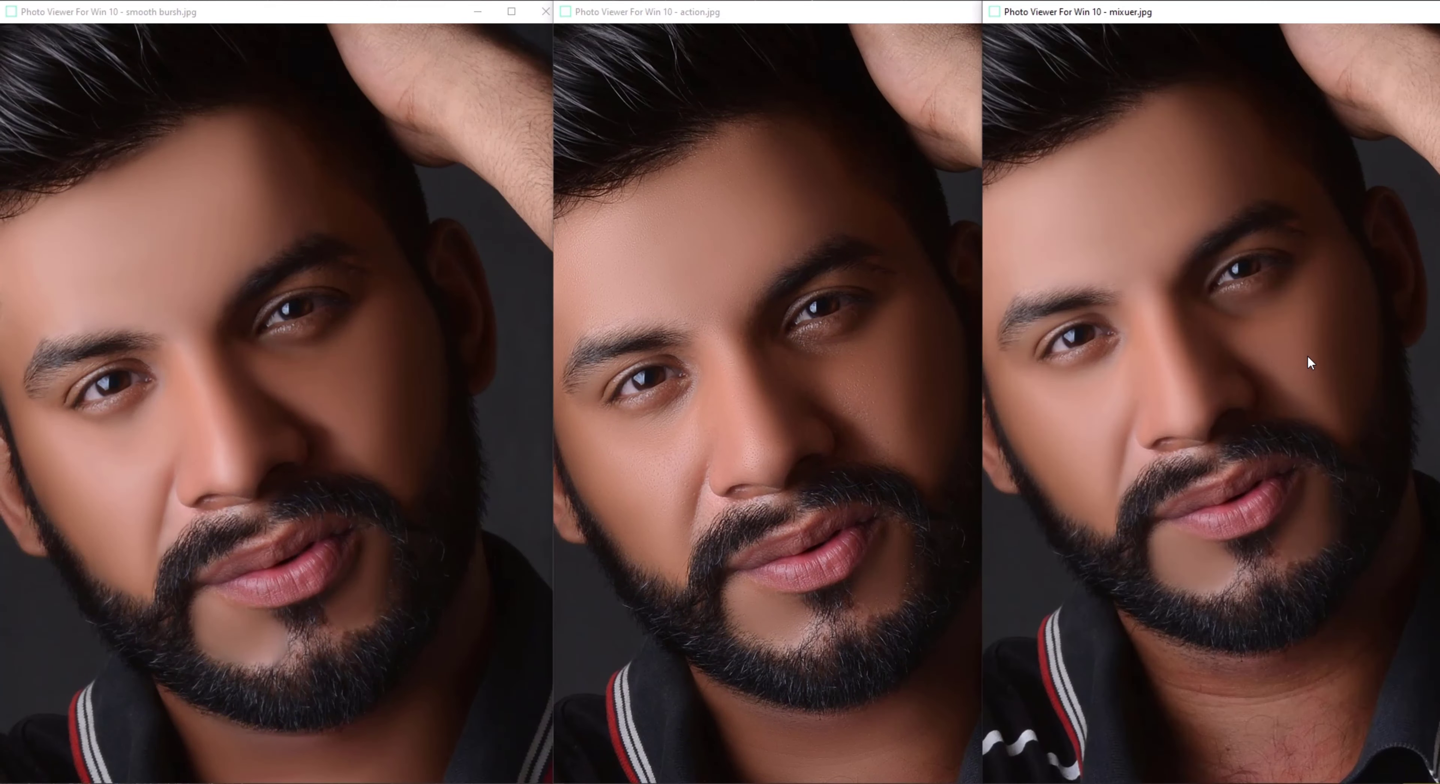
pyautogui.moveTo(1236, 327)
pyautogui.mouseDown()
pyautogui.moveTo(1256, 369)
pyautogui.moveTo(1262, 342)
pyautogui.mouseUp()
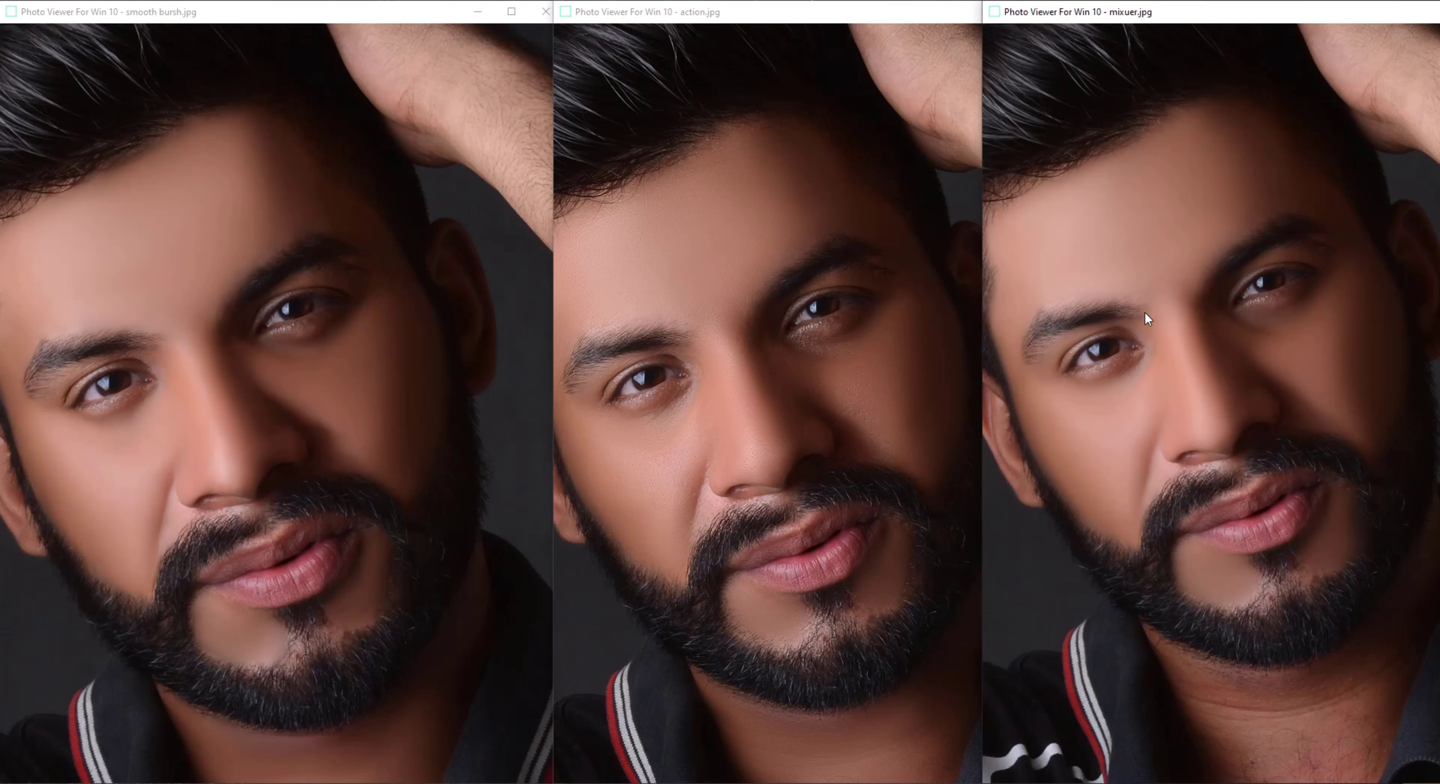
# Step: Zoom closer on the action.jpg face and pan around the close-up
pyautogui.click(764, 423)
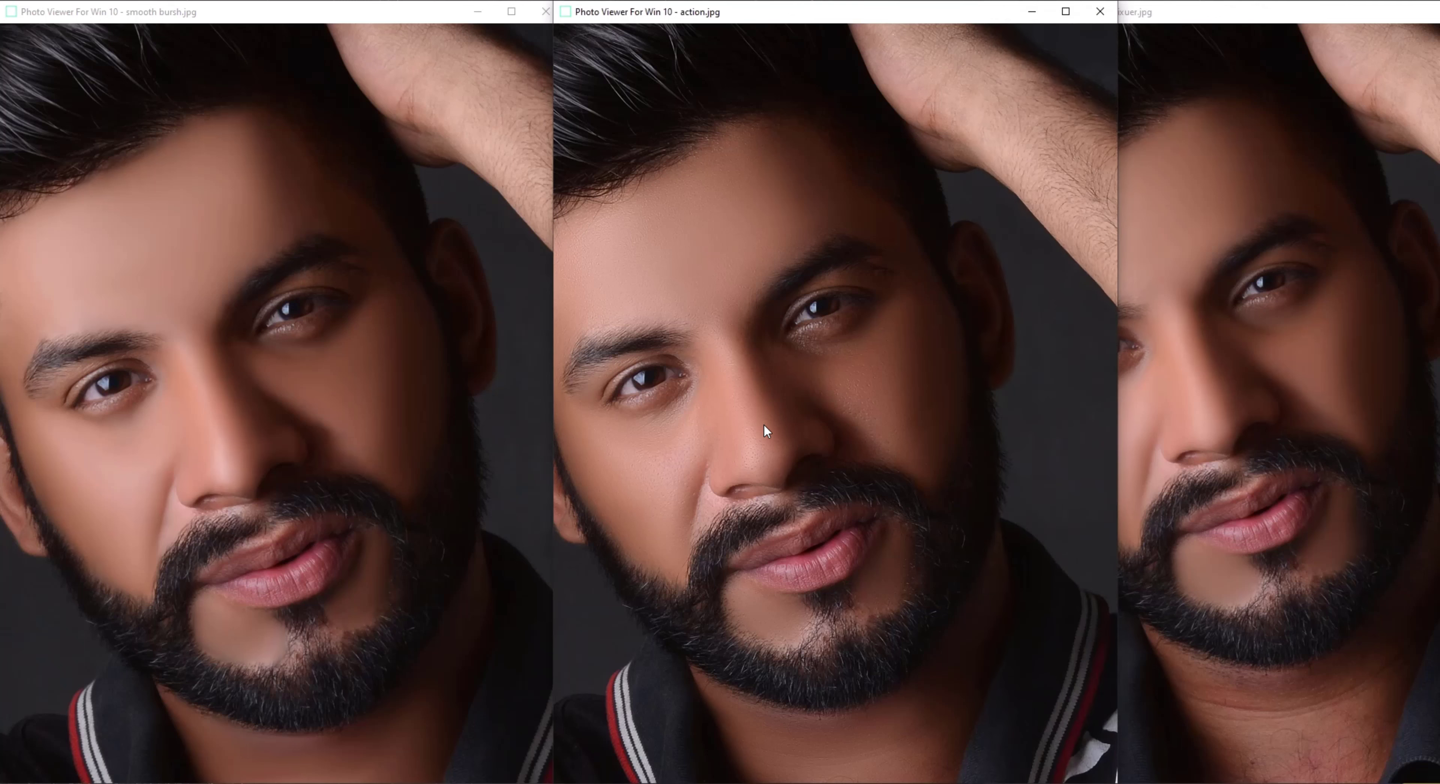
pyautogui.scroll(2, 764, 423)
pyautogui.scroll(1, 764, 423)
pyautogui.moveTo(774, 419)
pyautogui.mouseDown()
pyautogui.moveTo(919, 322)
pyautogui.moveTo(851, 323)
pyautogui.moveTo(816, 454)
pyautogui.moveTo(827, 417)
pyautogui.mouseUp()
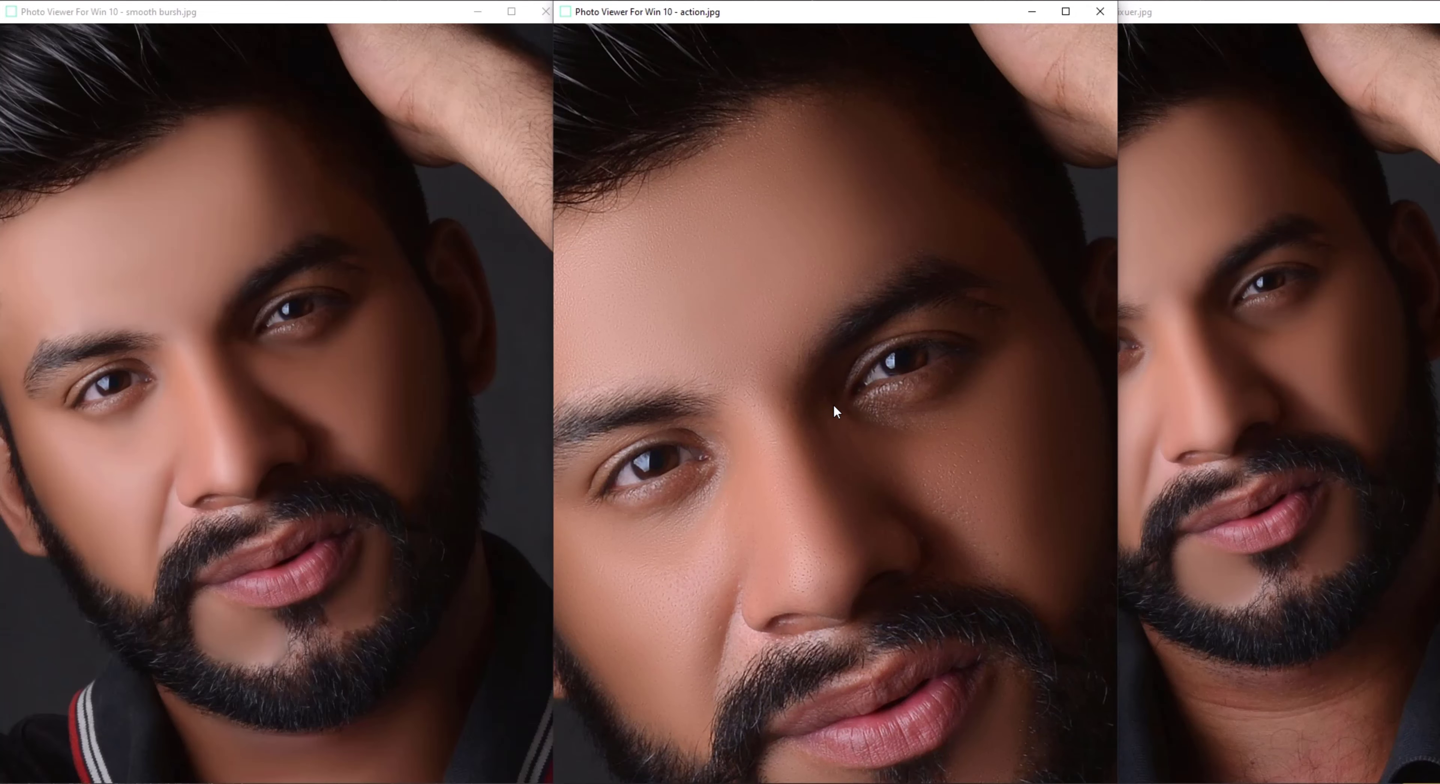
pyautogui.moveTo(818, 400); pyautogui.dragTo(747, 298)
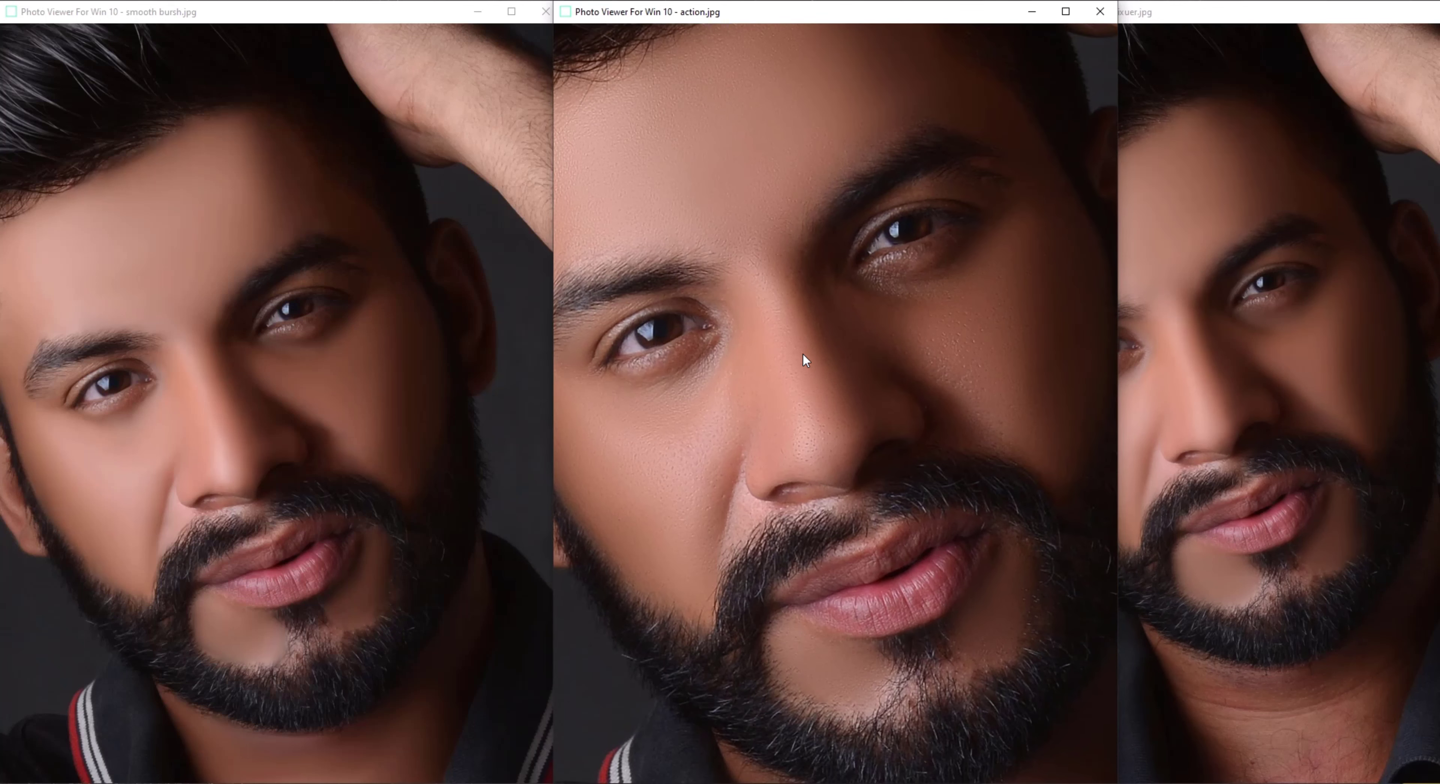
pyautogui.moveTo(802, 354); pyautogui.dragTo(760, 352)
# Step: Zoom and reposition the smooth bursh.jpg face, then fine-tune the mixuer.jpg zoom
pyautogui.click(278, 372)
pyautogui.scroll(2, 223, 434)
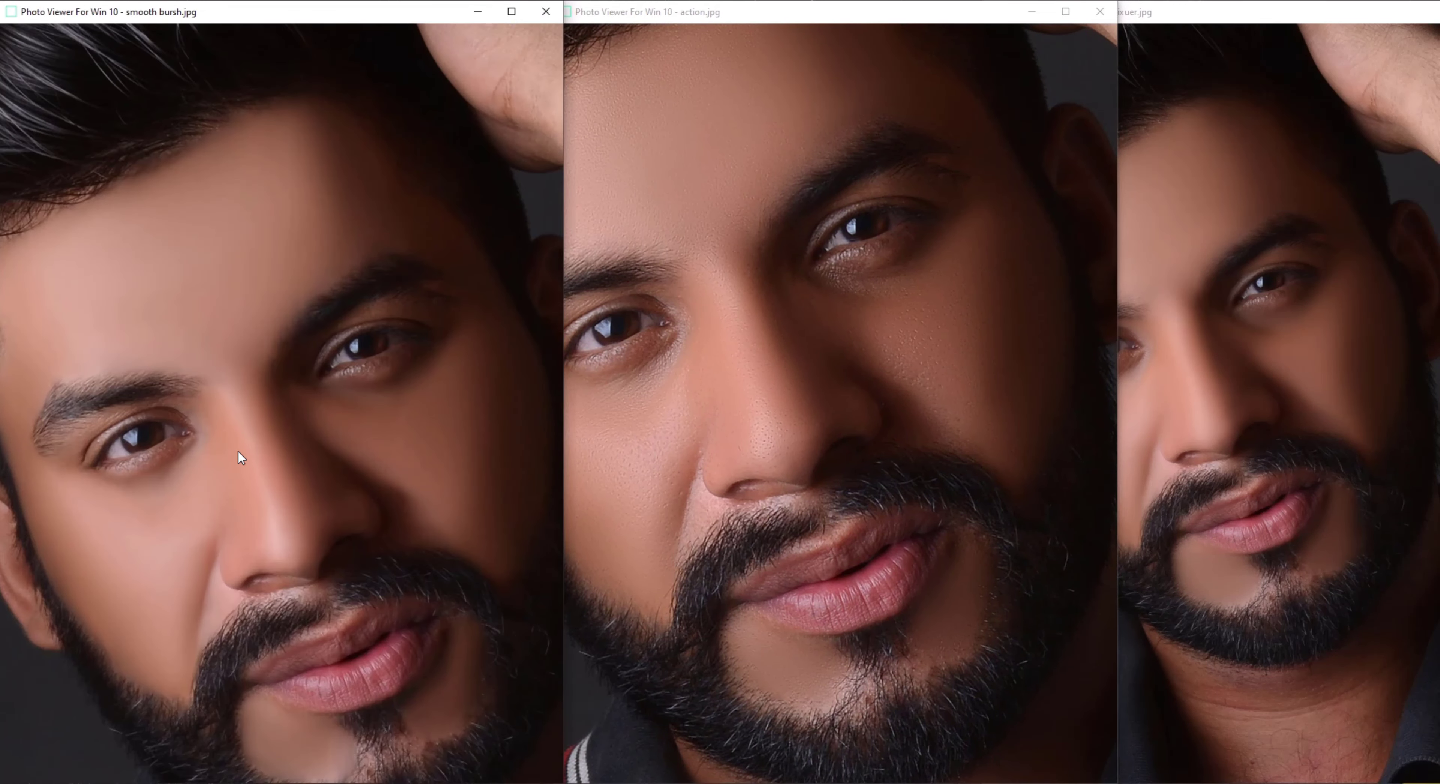
pyautogui.scroll(1, 238, 451)
pyautogui.moveTo(251, 440); pyautogui.dragTo(204, 350)
pyautogui.click(1299, 326)
pyautogui.scroll(2, 1277, 374)
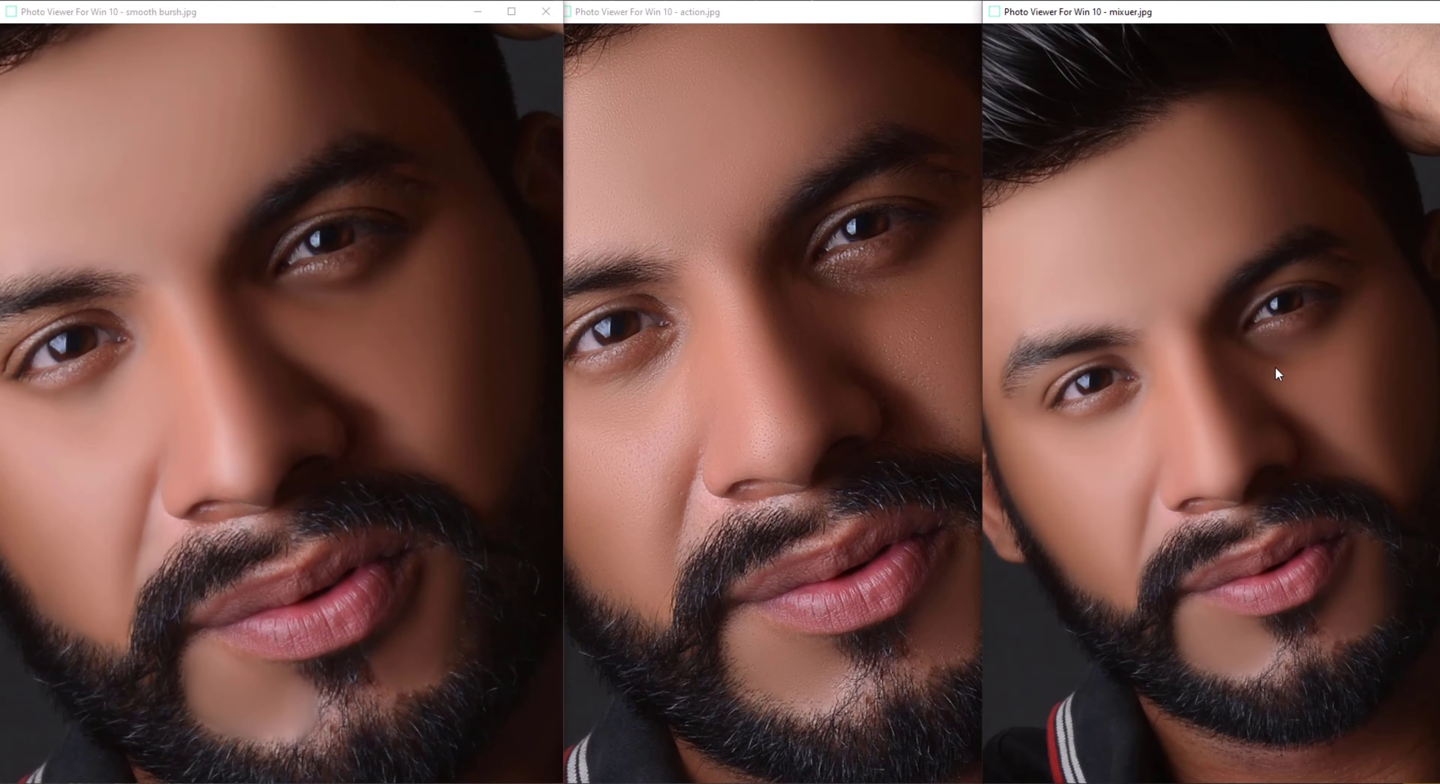
pyautogui.click(775, 373)
pyautogui.click(1297, 355)
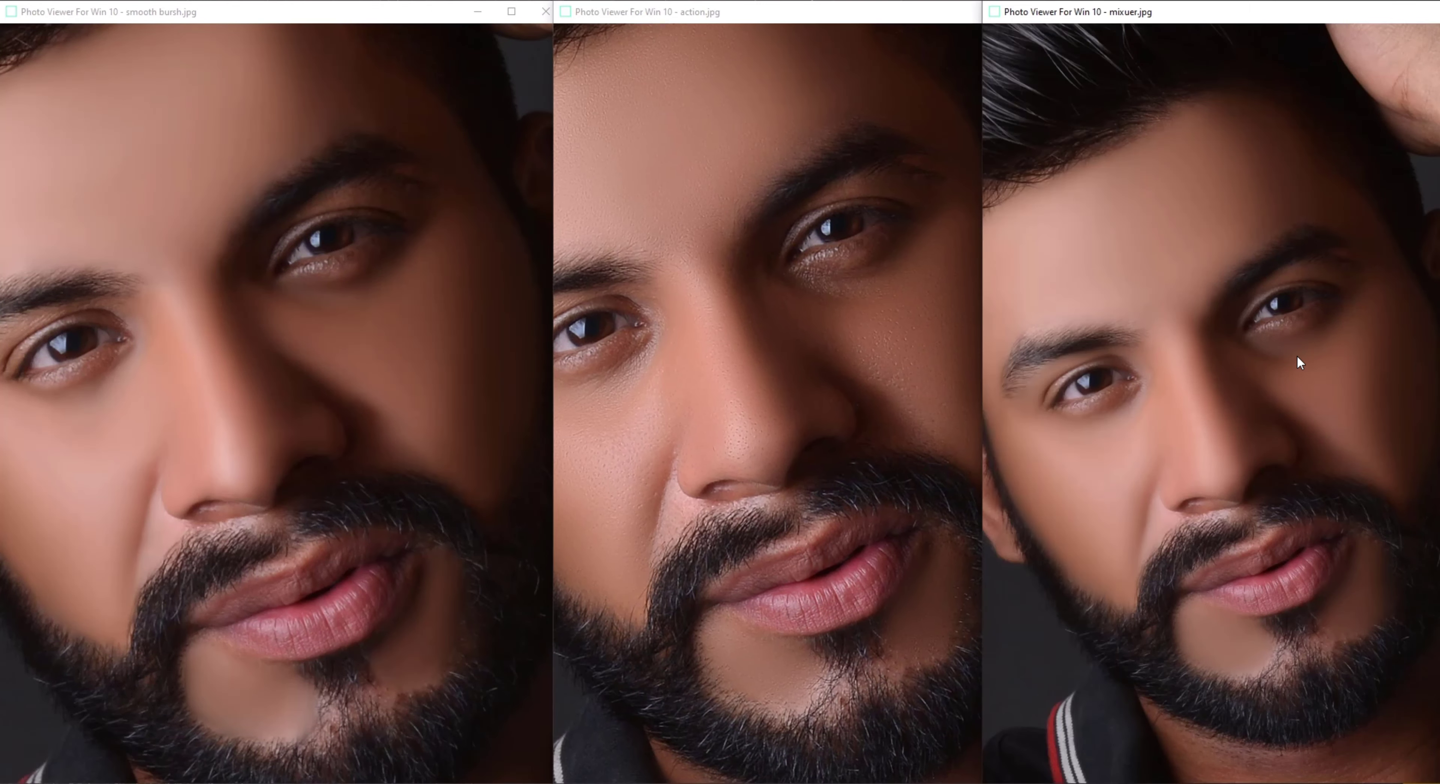
pyautogui.scroll(-2, 1306, 309)
pyautogui.scroll(2, 1312, 431)
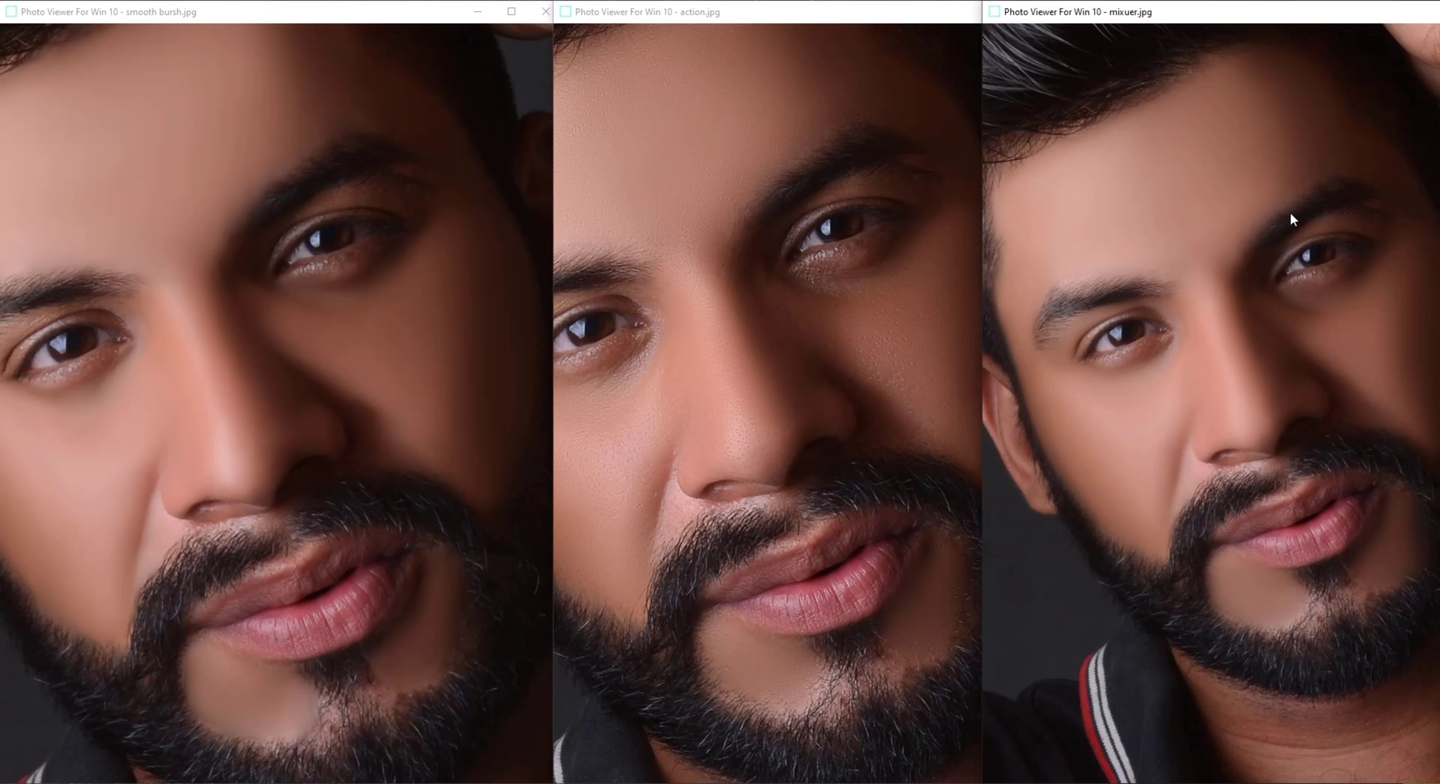
# Step: Close the smooth bursh.jpg, action.jpg and mixuer.jpg photo viewers
pyautogui.click(545, 11)
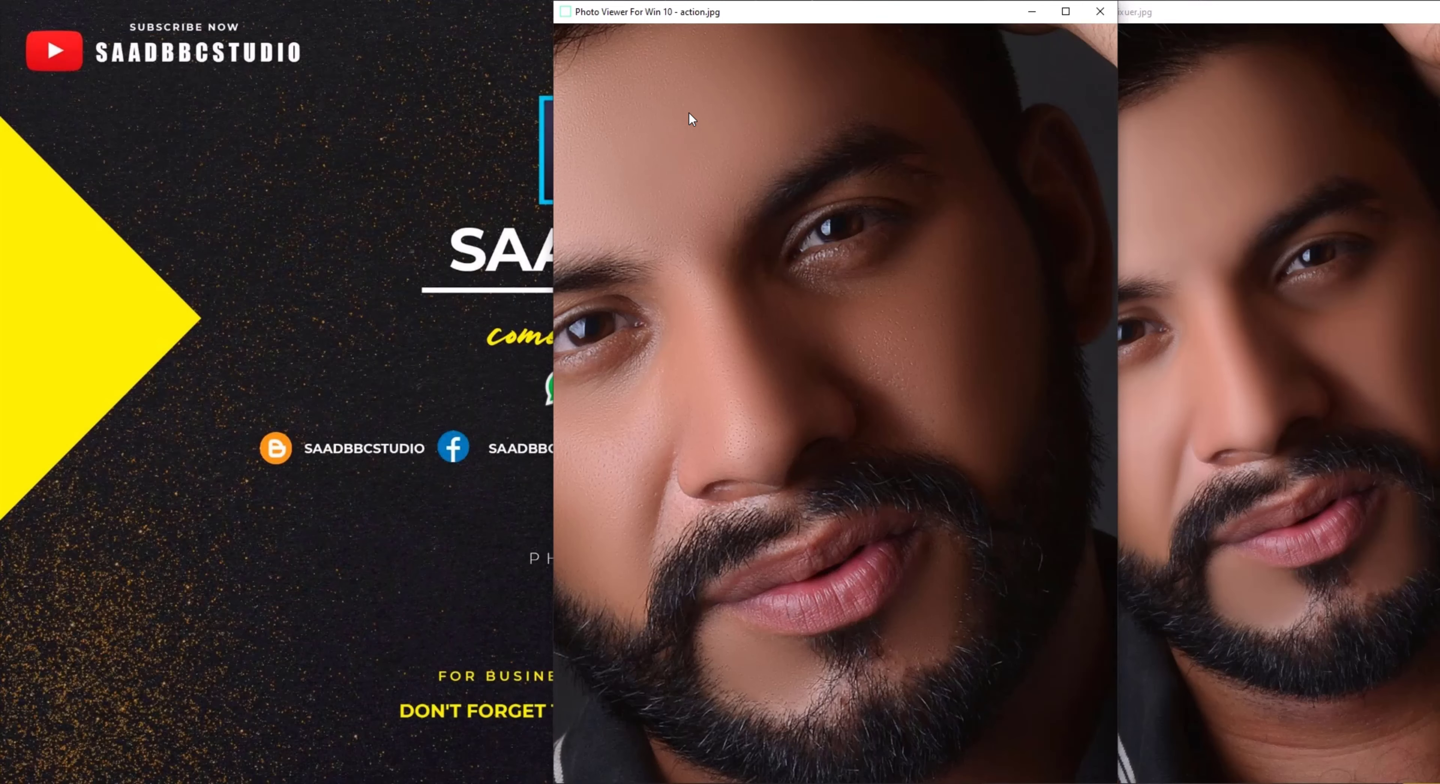
pyautogui.moveTo(730, 18); pyautogui.dragTo(395, 18)
pyautogui.click(764, 12)
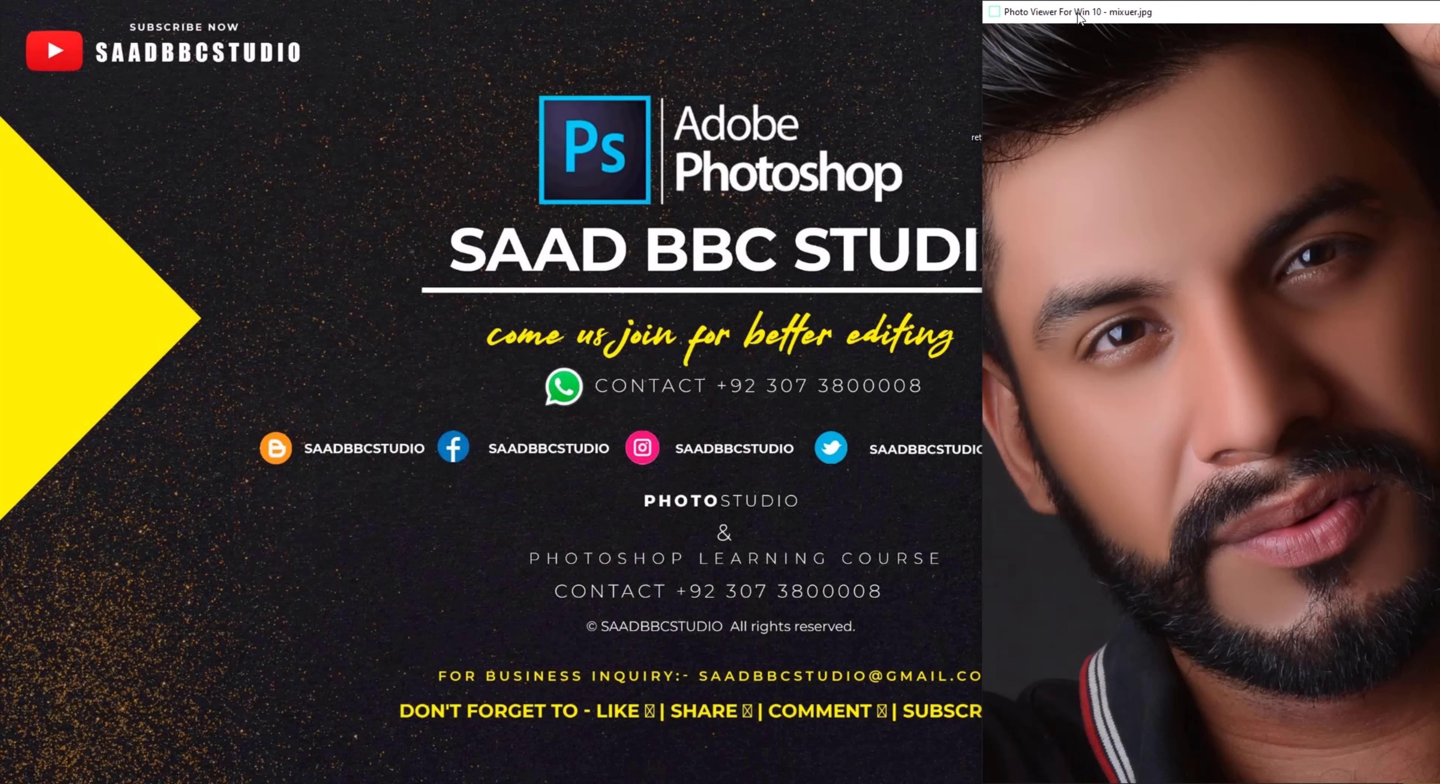
pyautogui.moveTo(1079, 16); pyautogui.dragTo(766, 84)
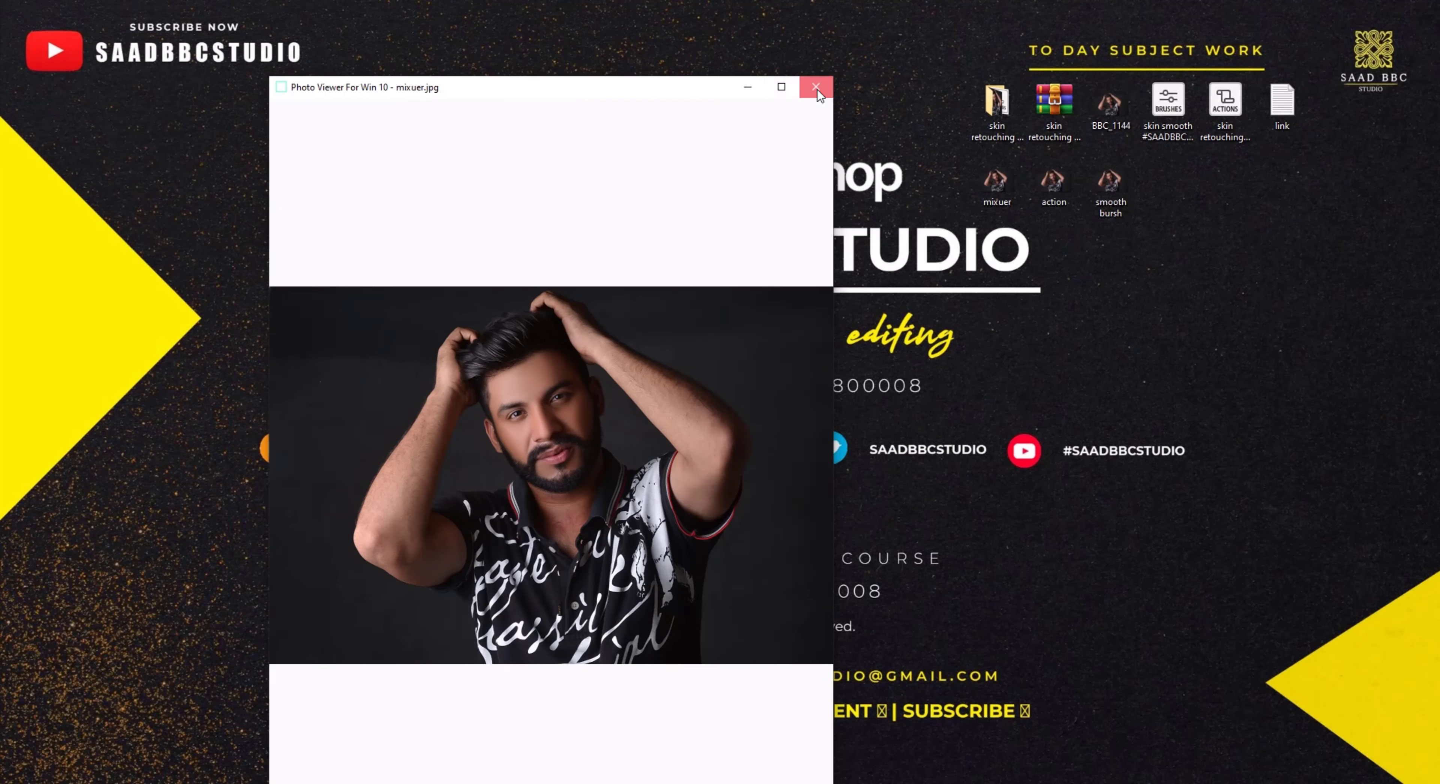
pyautogui.click(816, 88)
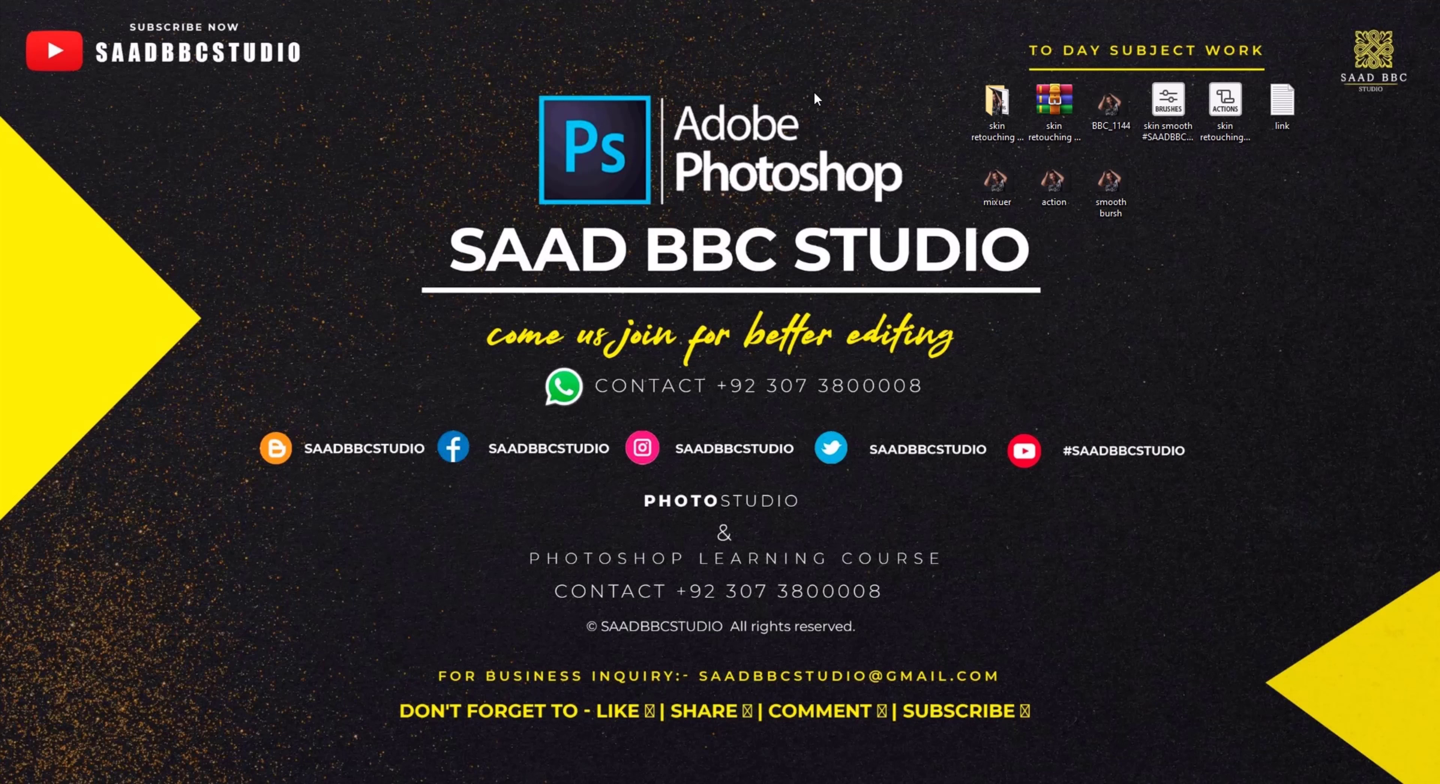
# Step: Select the skin retouching archive and skin smooth brushes files, then deselect them
pyautogui.click(1045, 115)
pyautogui.click(1177, 111)
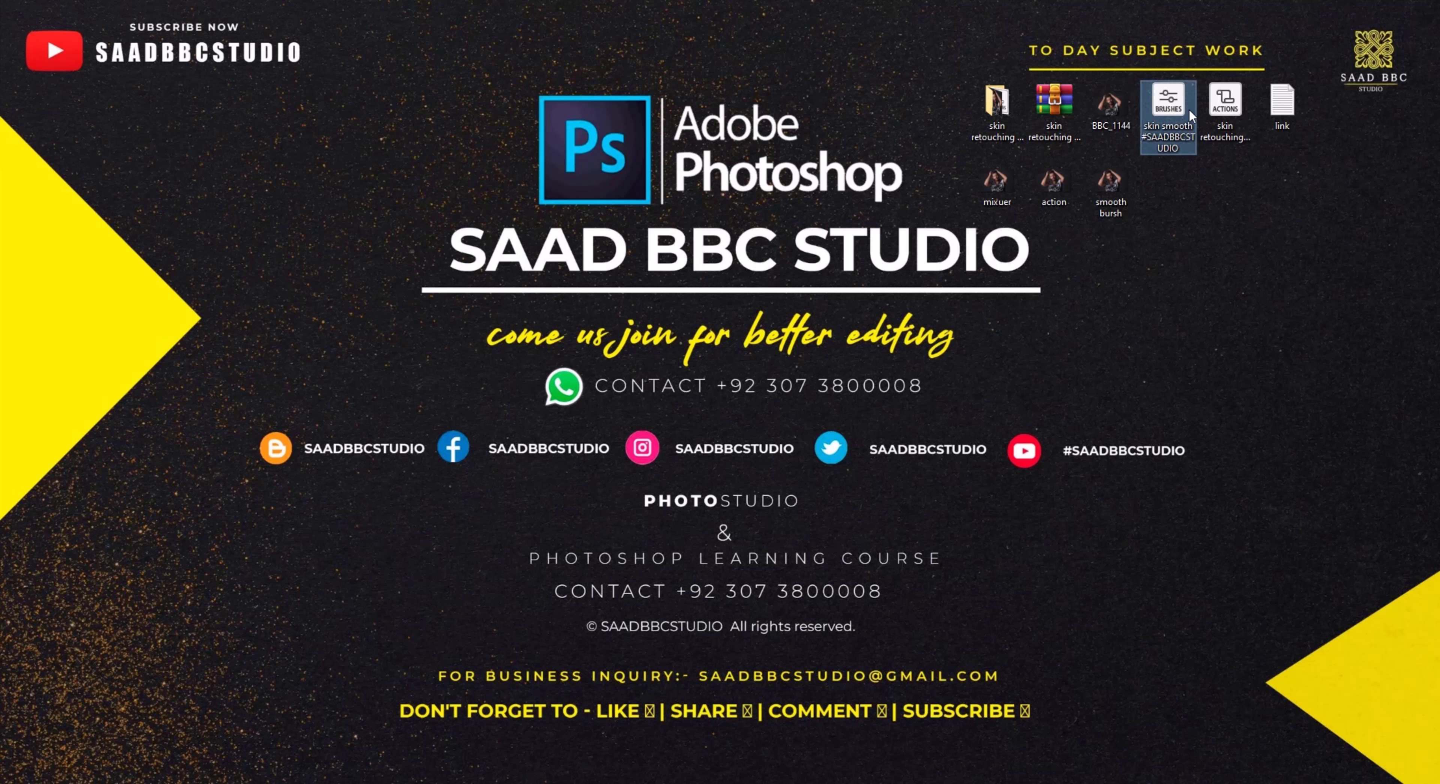
pyautogui.click(1208, 173)
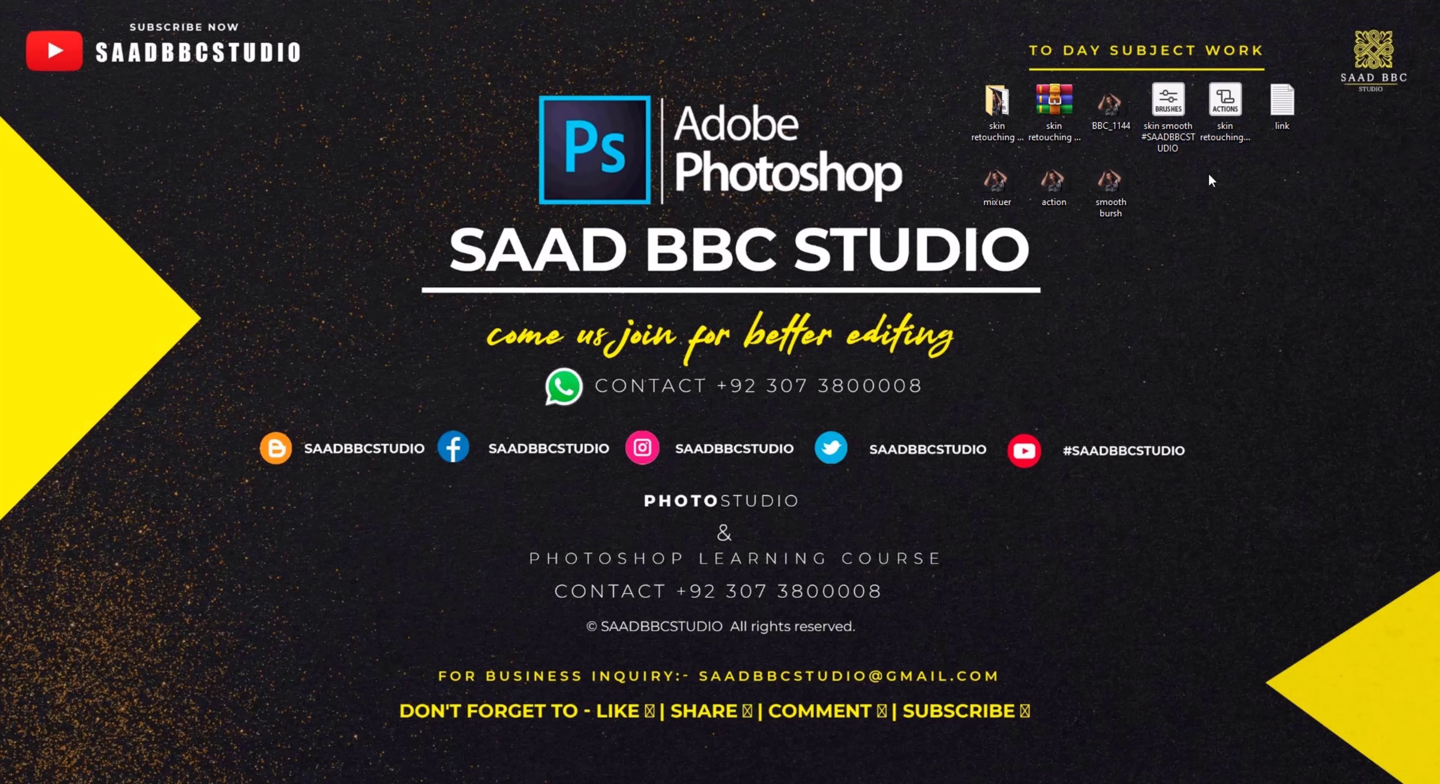